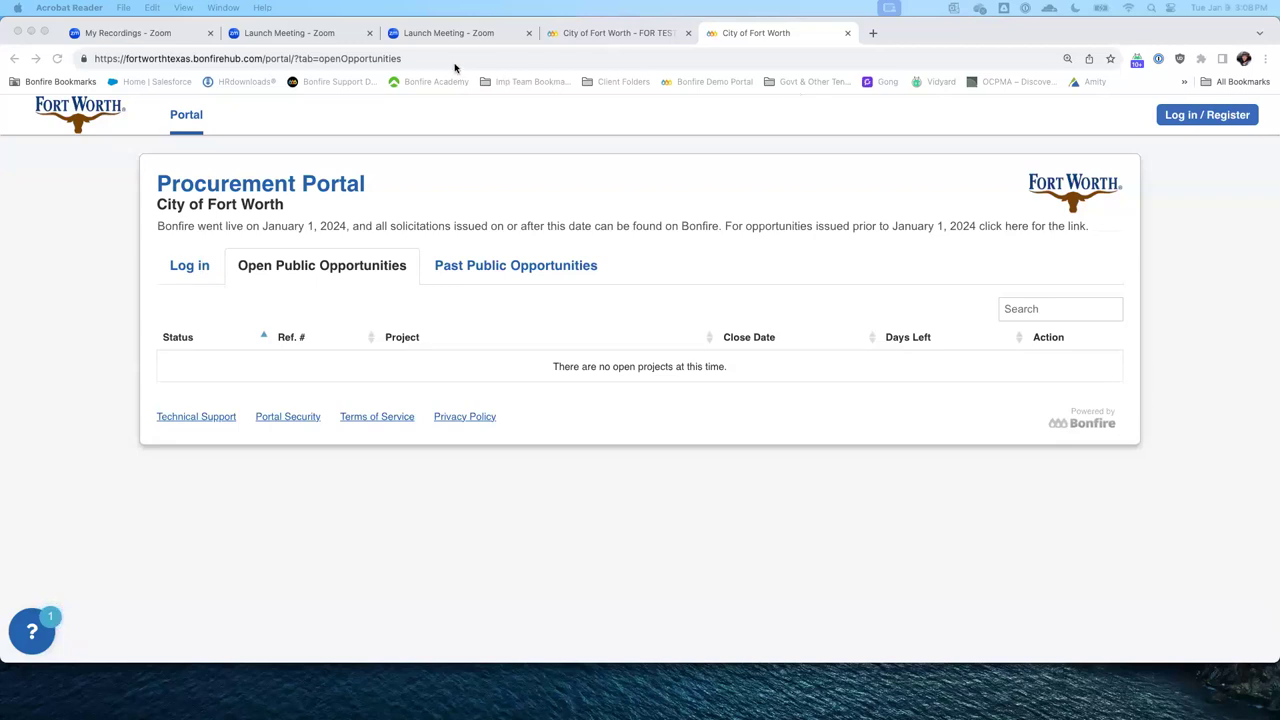
Compare the live and sandbox Fort Worth portal addresses, then return to the live portal
click(236, 60)
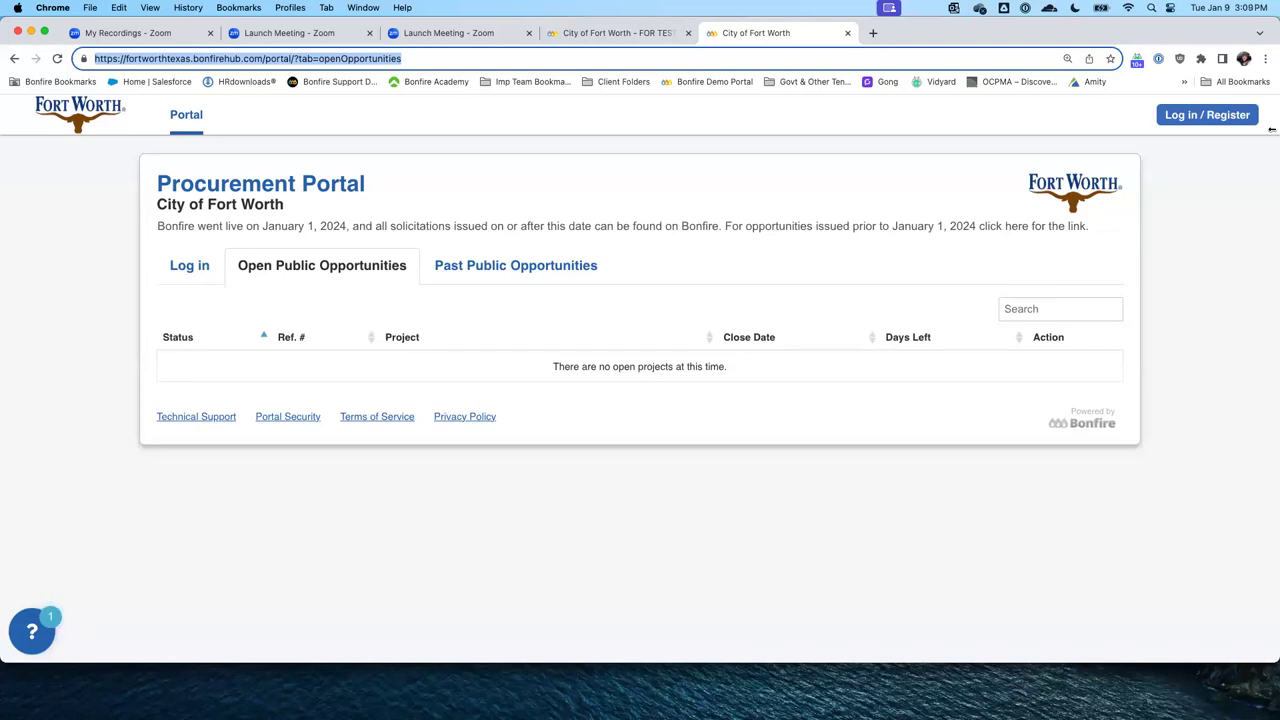
click(263, 58)
drag(263, 58, 96, 58)
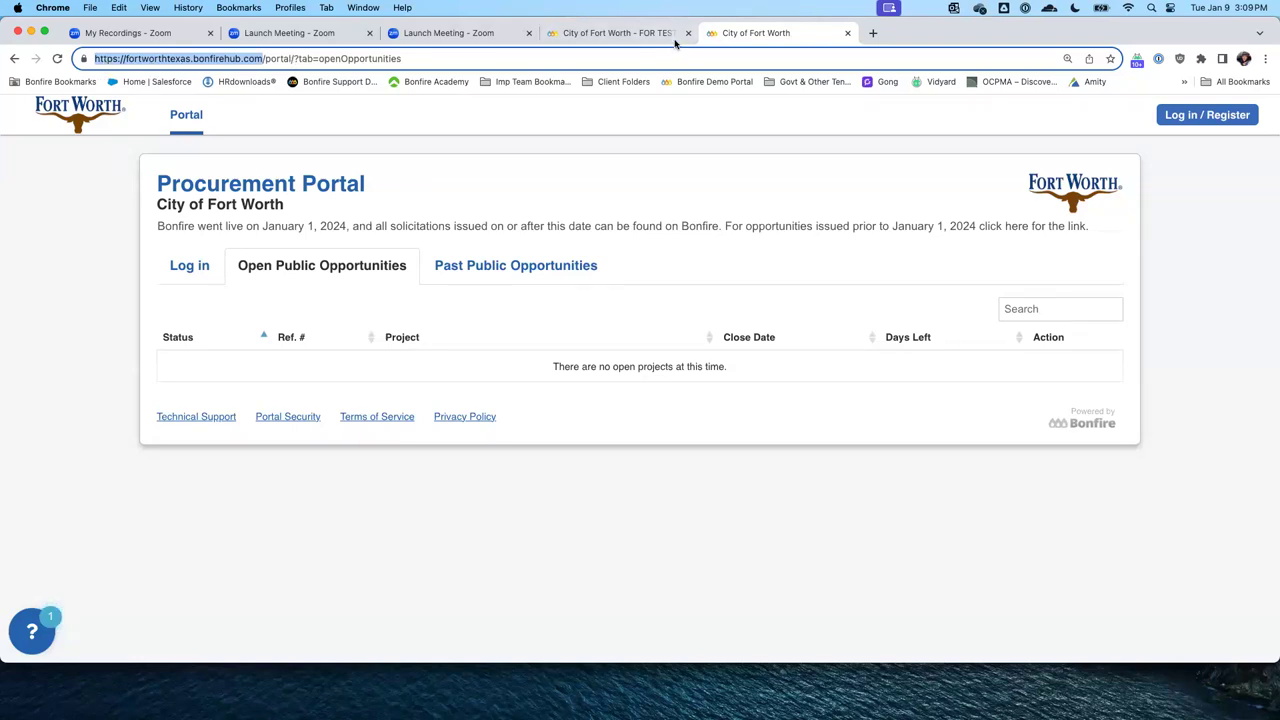
click(560, 38)
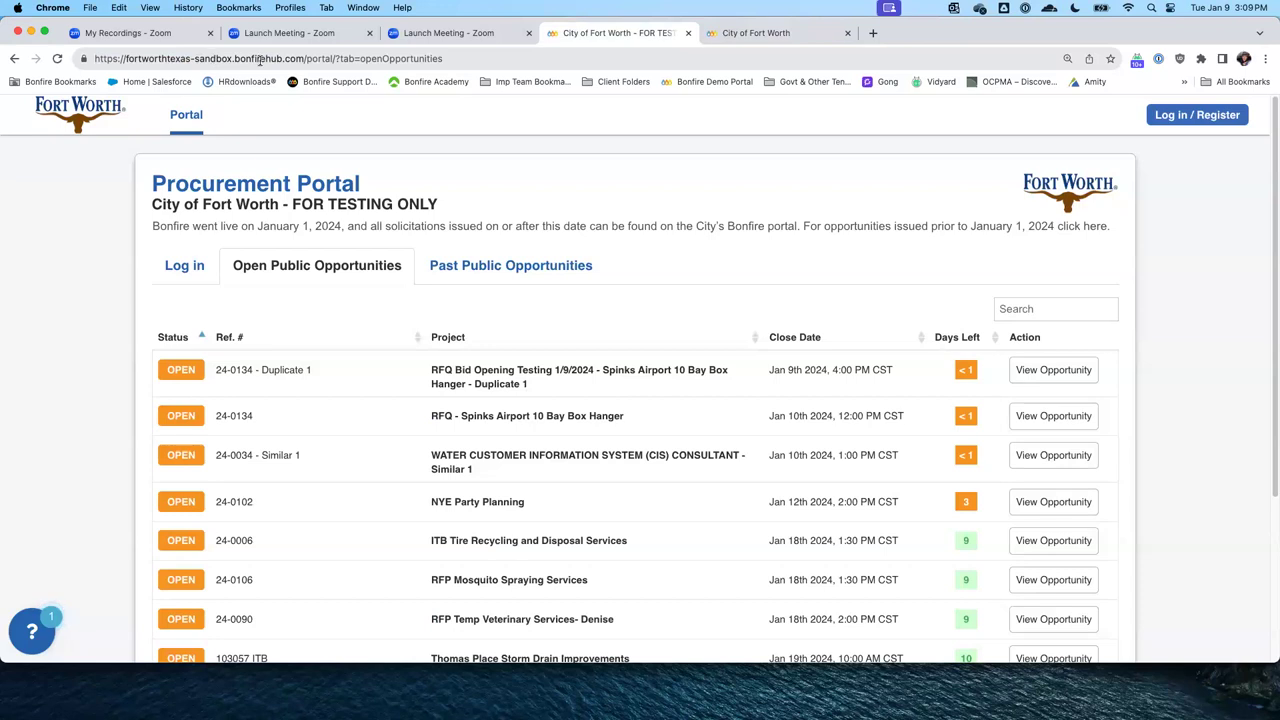
drag(304, 58, 94, 58)
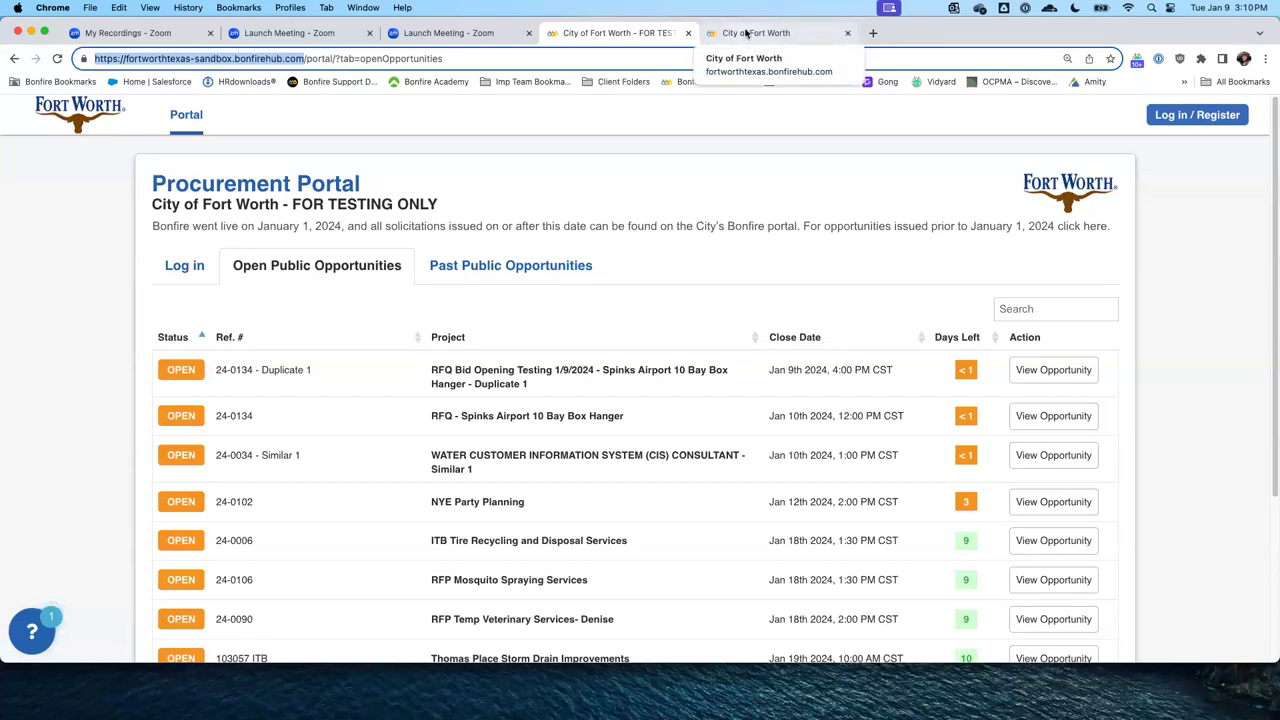
click(746, 33)
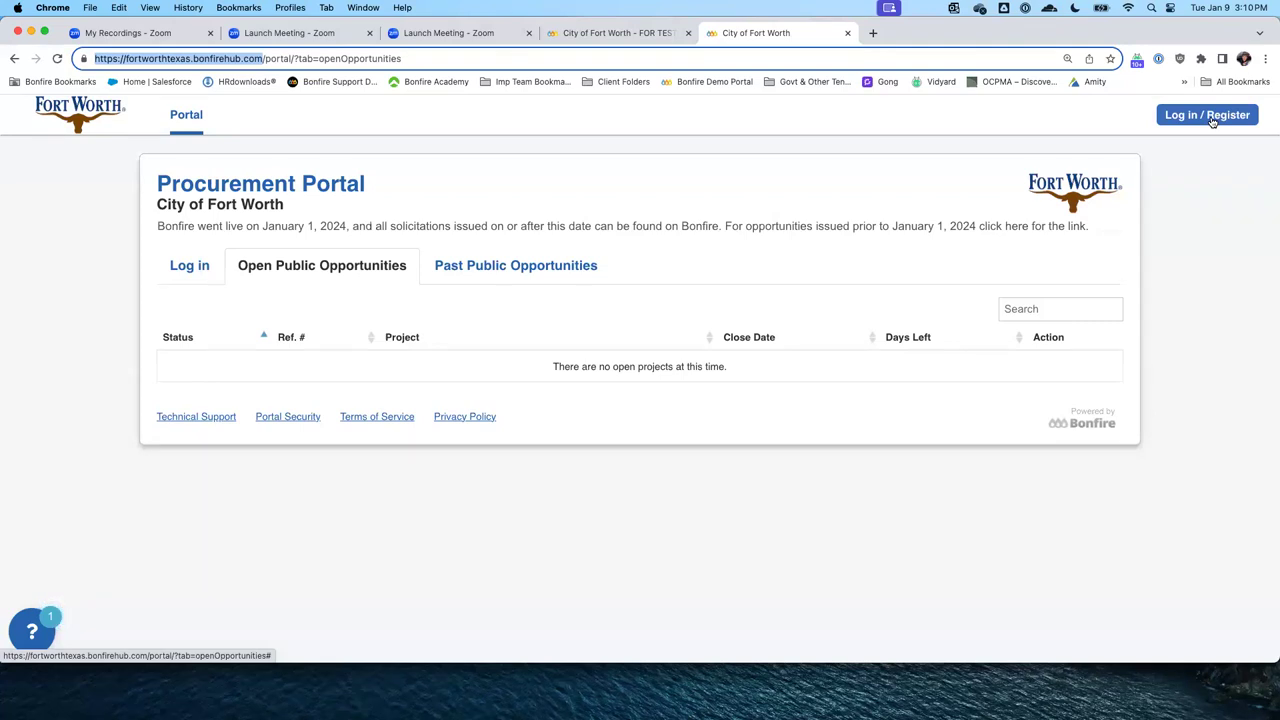
Bring up the 'Create your free Bonfire account' vendor registration form from Log in / Register
click(1210, 116)
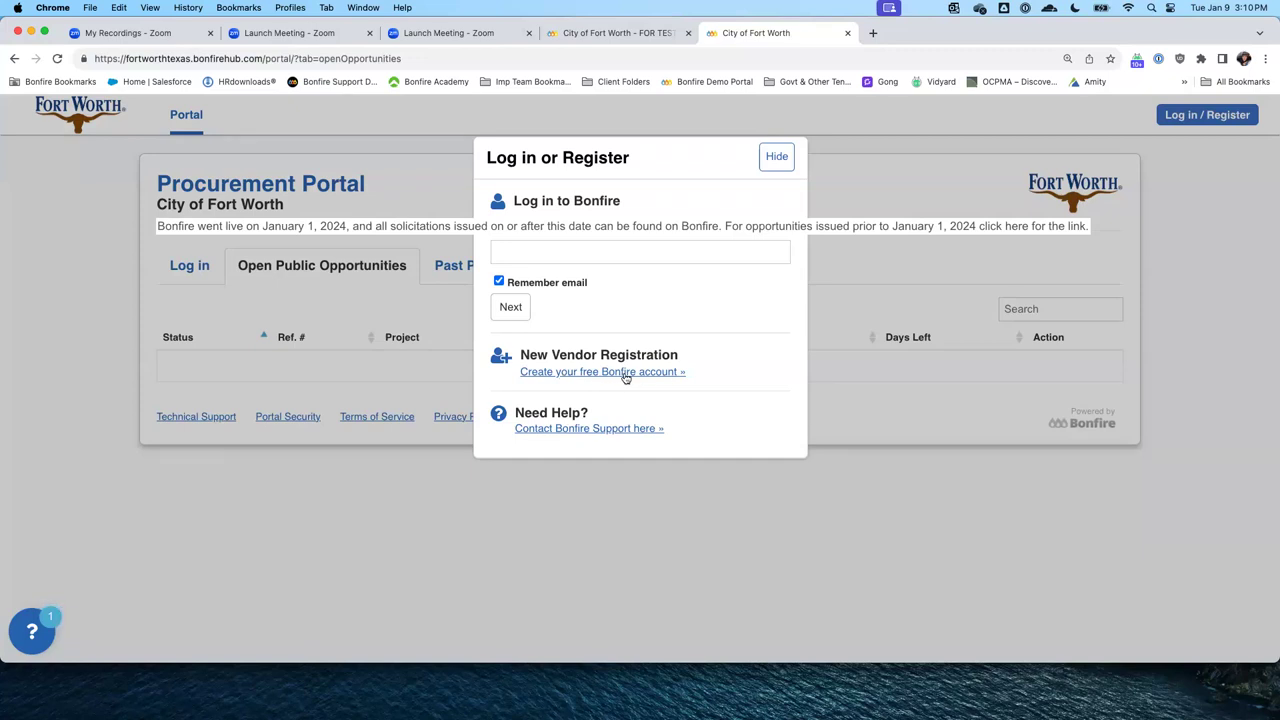
click(625, 373)
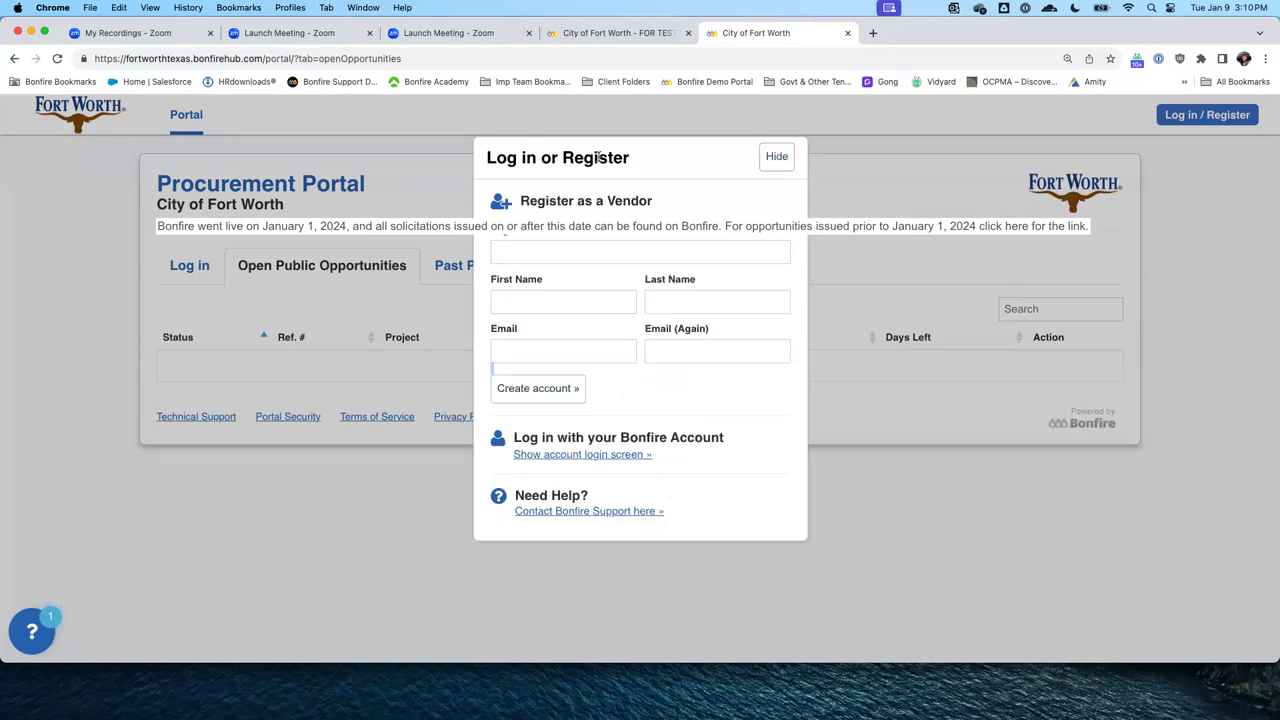
click(460, 348)
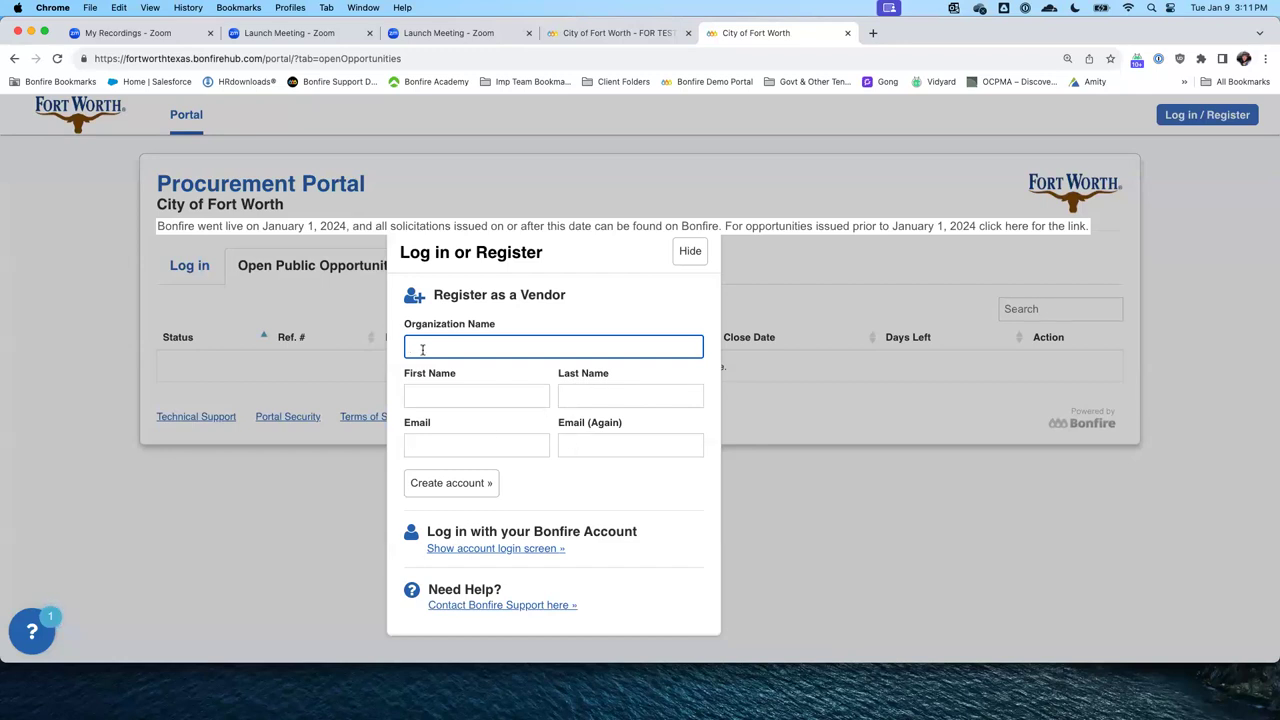
Enter the organization name, correcting a typo, and the contact's first and last name
text(Derek NewVednor)
key(BackSpace)
key(BackSpace)
key(BackSpace)
key(BackSpace)
text(ndor)
key(Tab)
text(Derek)
key(Tab)
text(New)
Fill in the contact's e-mail address twice and create the vendor account
key(Tab)
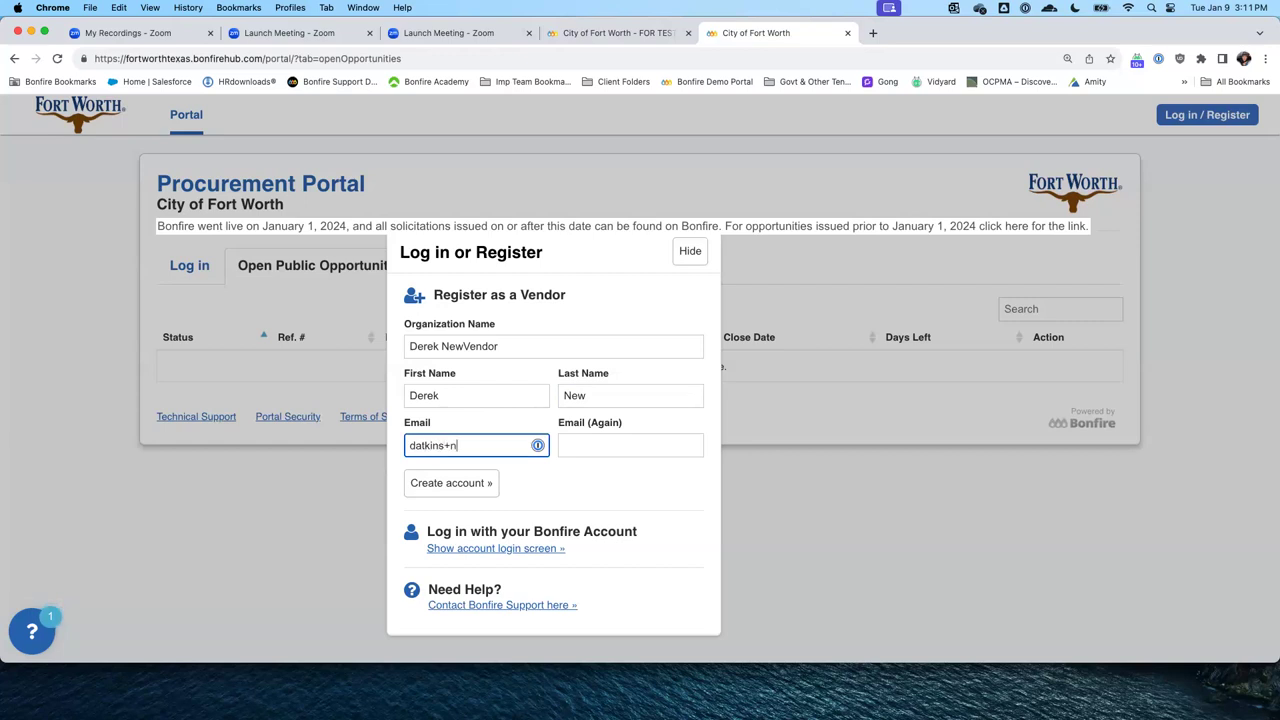
key(Tab)
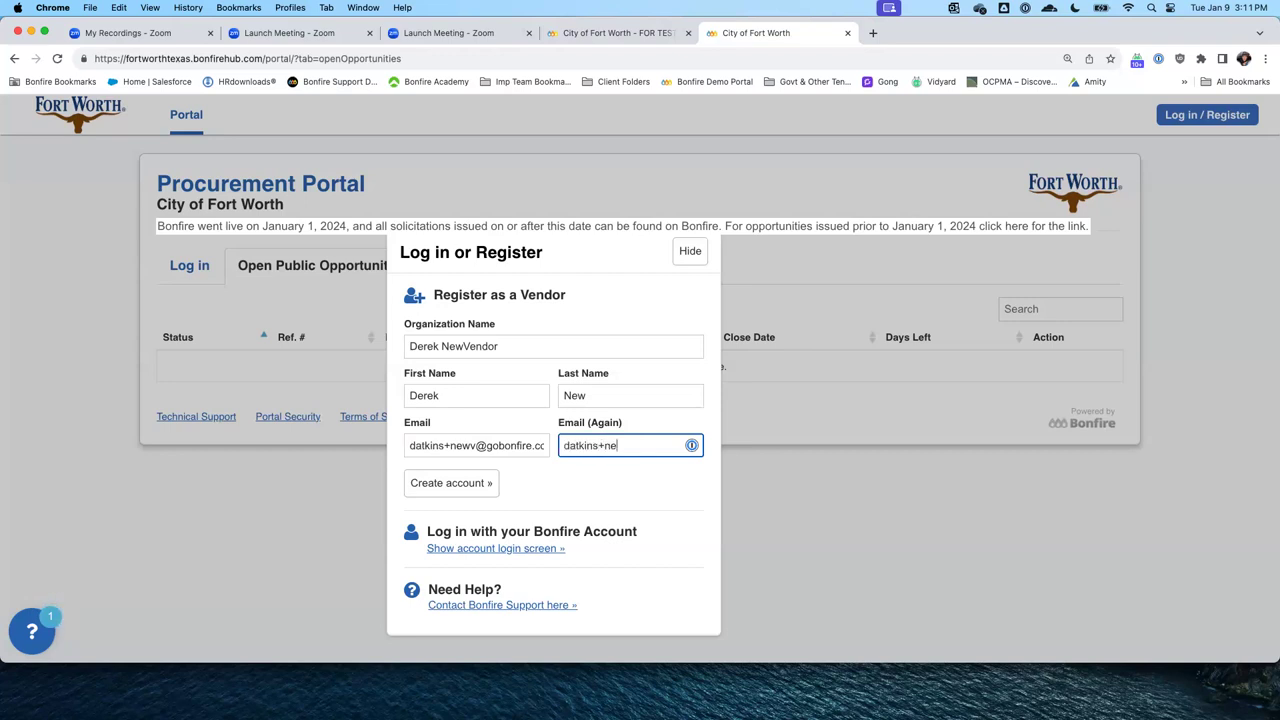
click(461, 487)
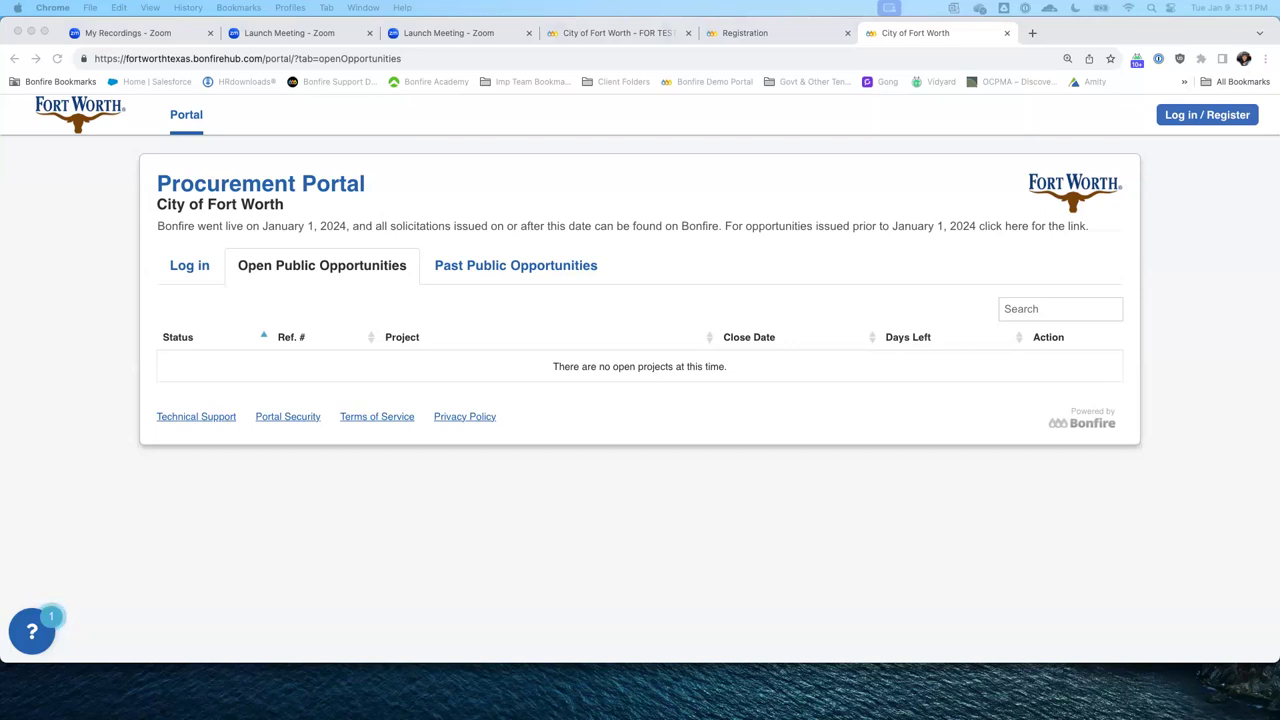
Open the 'ACTION REQUIRED: finish your registration' email and follow its 'Complete your registration' link
click(45, 300)
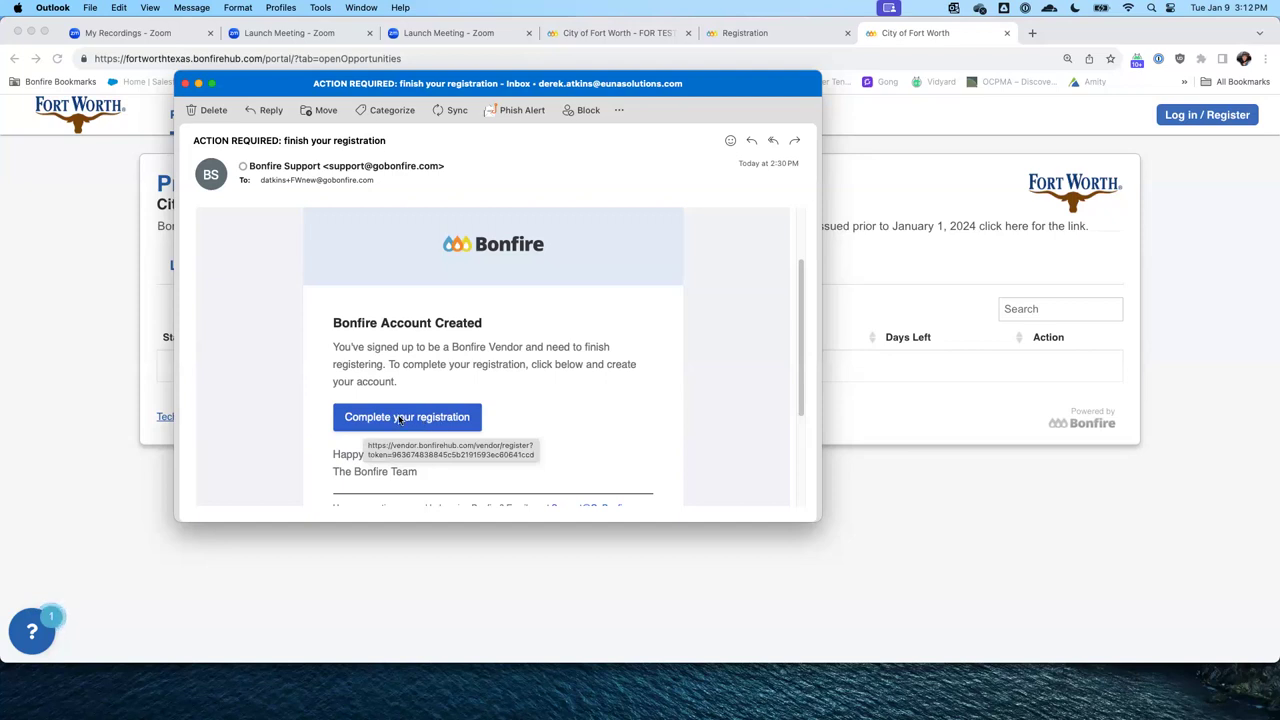
click(400, 420)
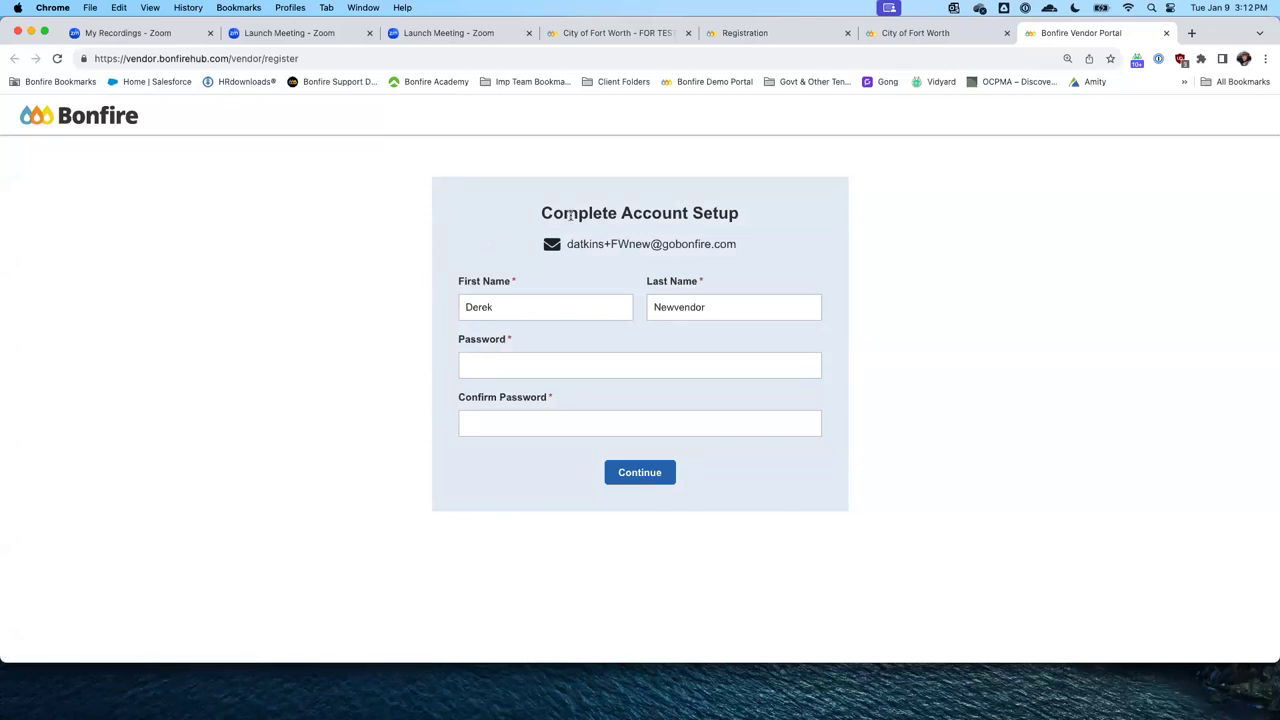
Type the account password and its confirmation on the Complete Account Setup page
click(488, 364)
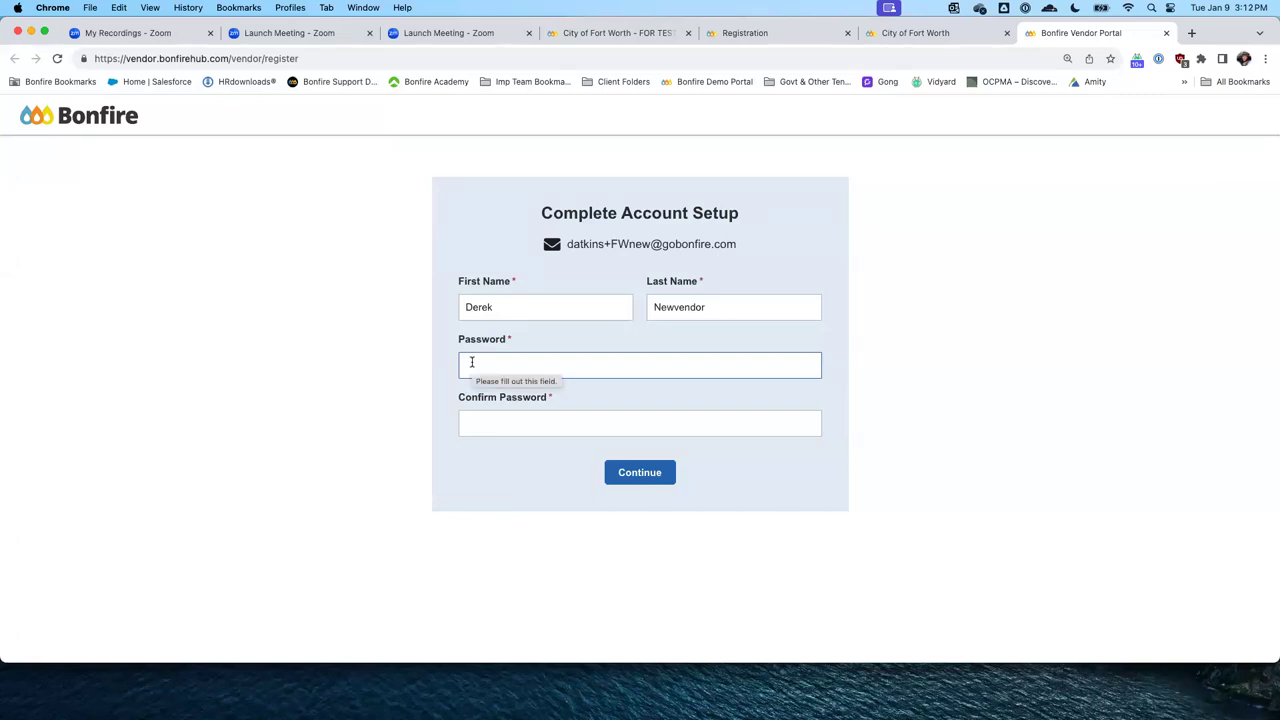
click(471, 362)
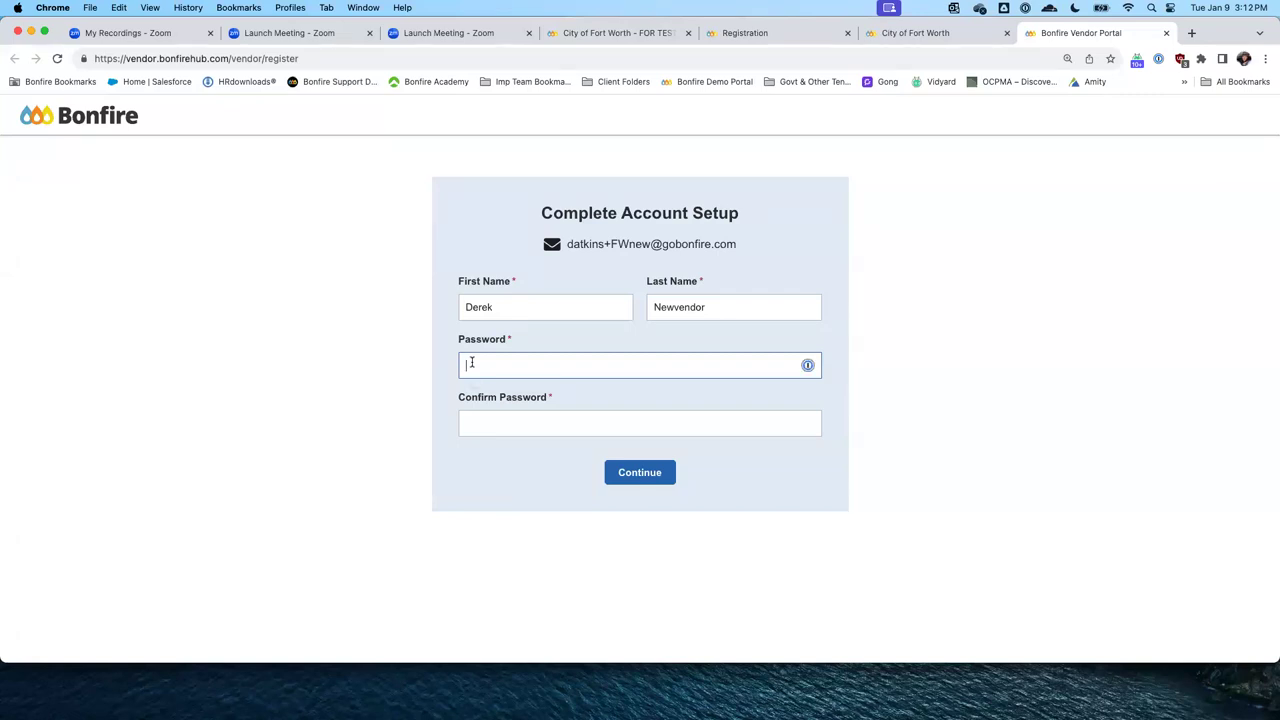
text(•••••••••••••••••)
click(466, 423)
text(•••••••••)
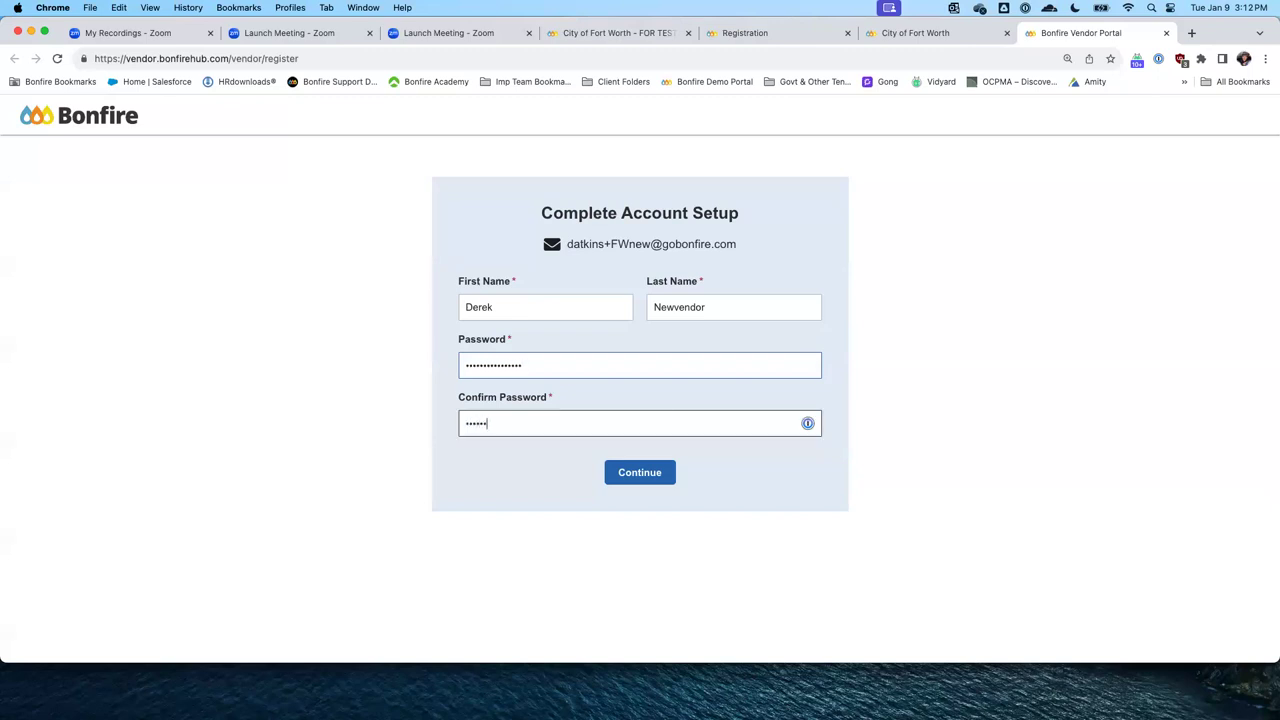
text(••••••••)
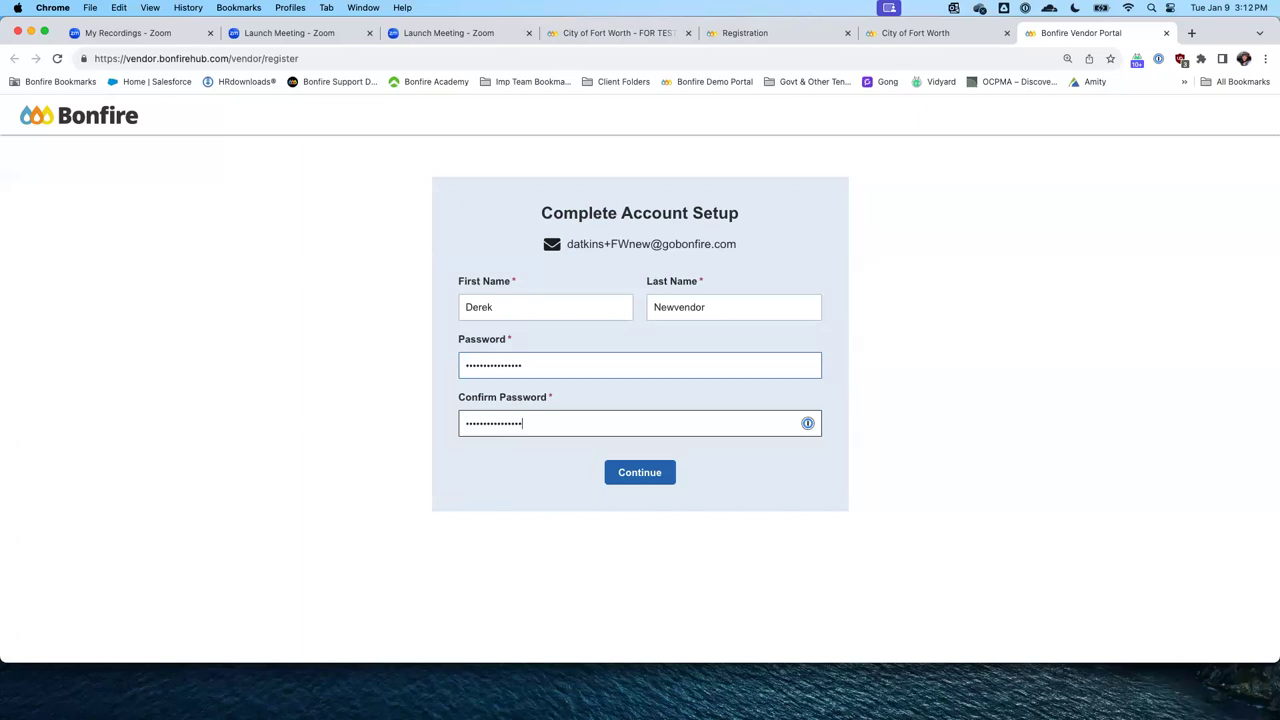
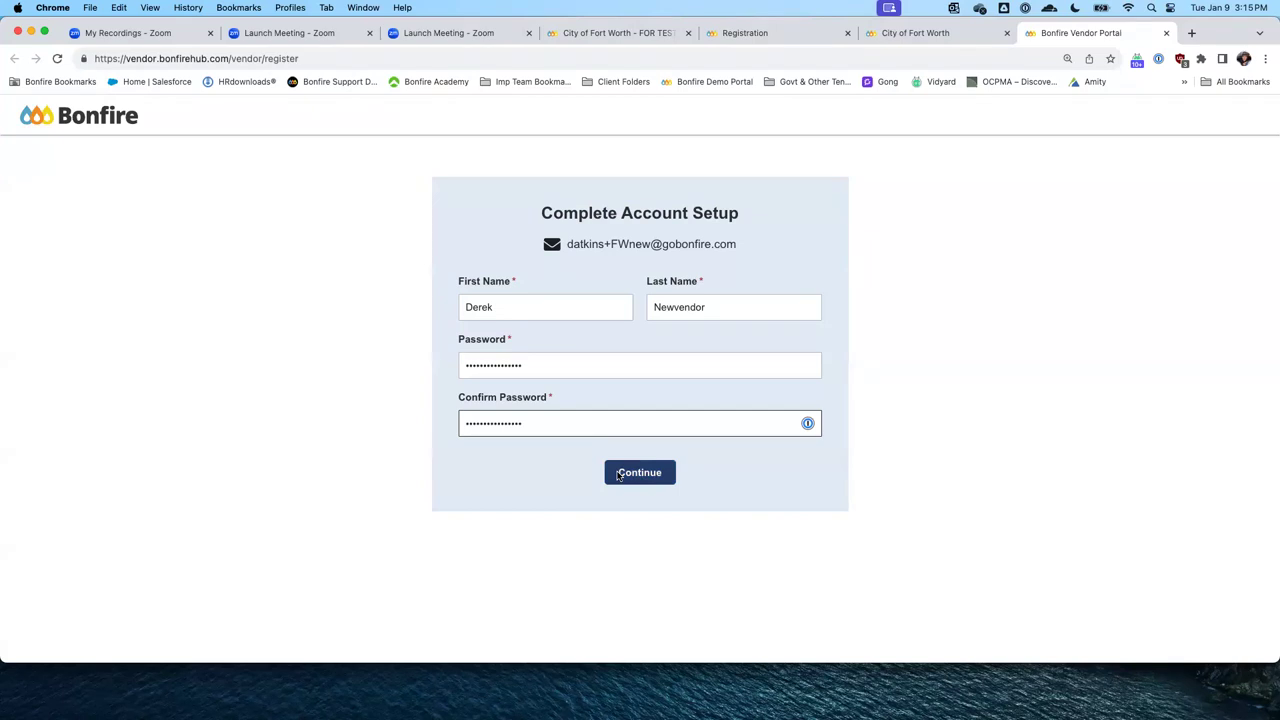
Submit the account setup form to reach the Create or Join an organization page
click(634, 476)
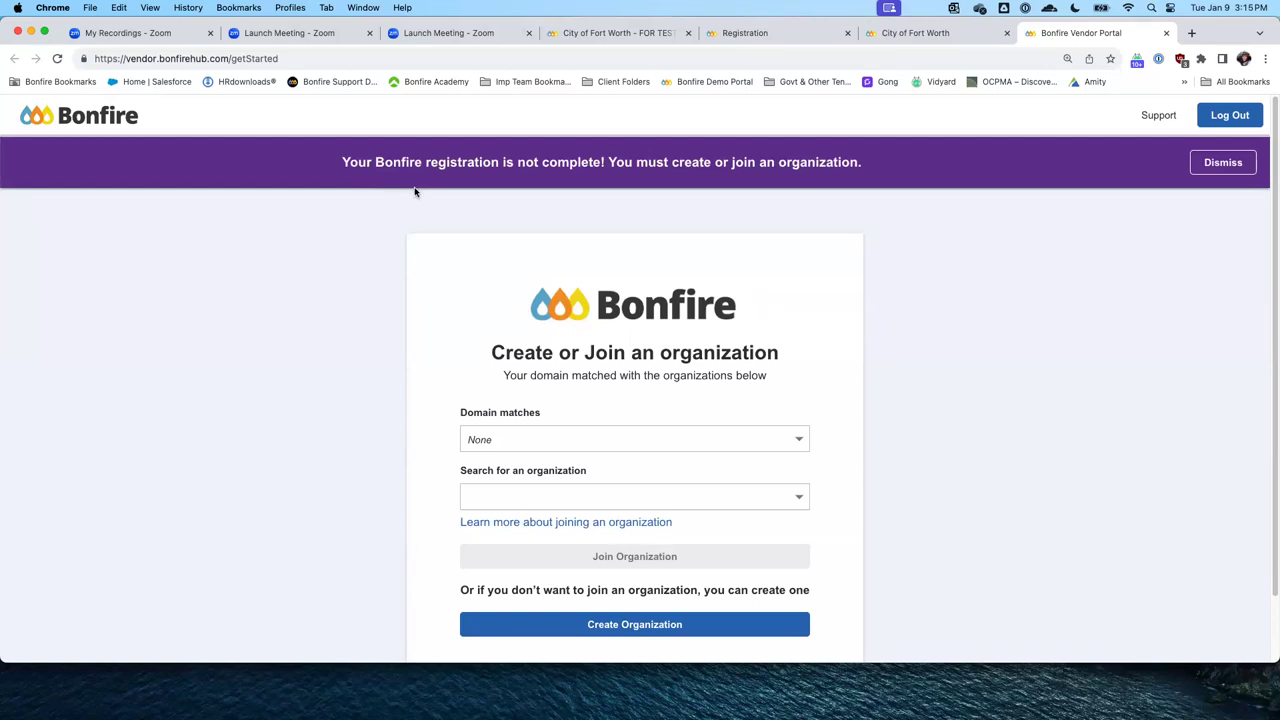
scroll(414, 193, down, 1)
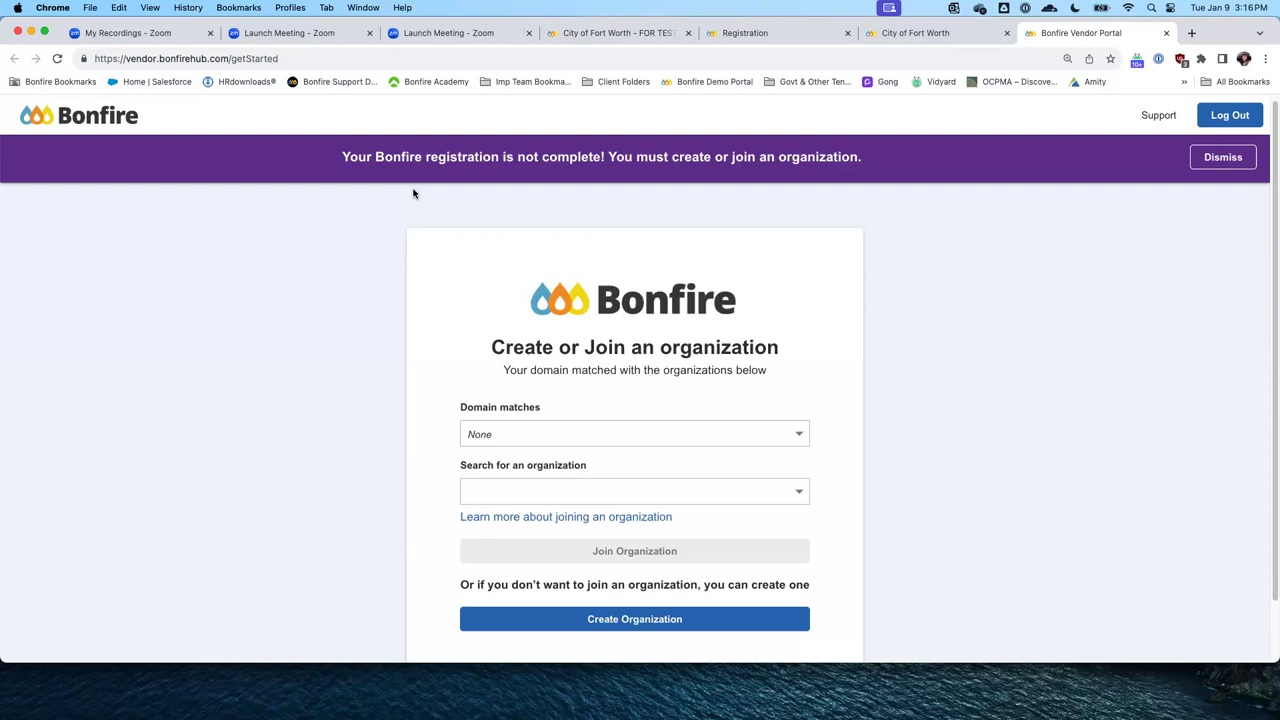
scroll(740, 320, down, 2)
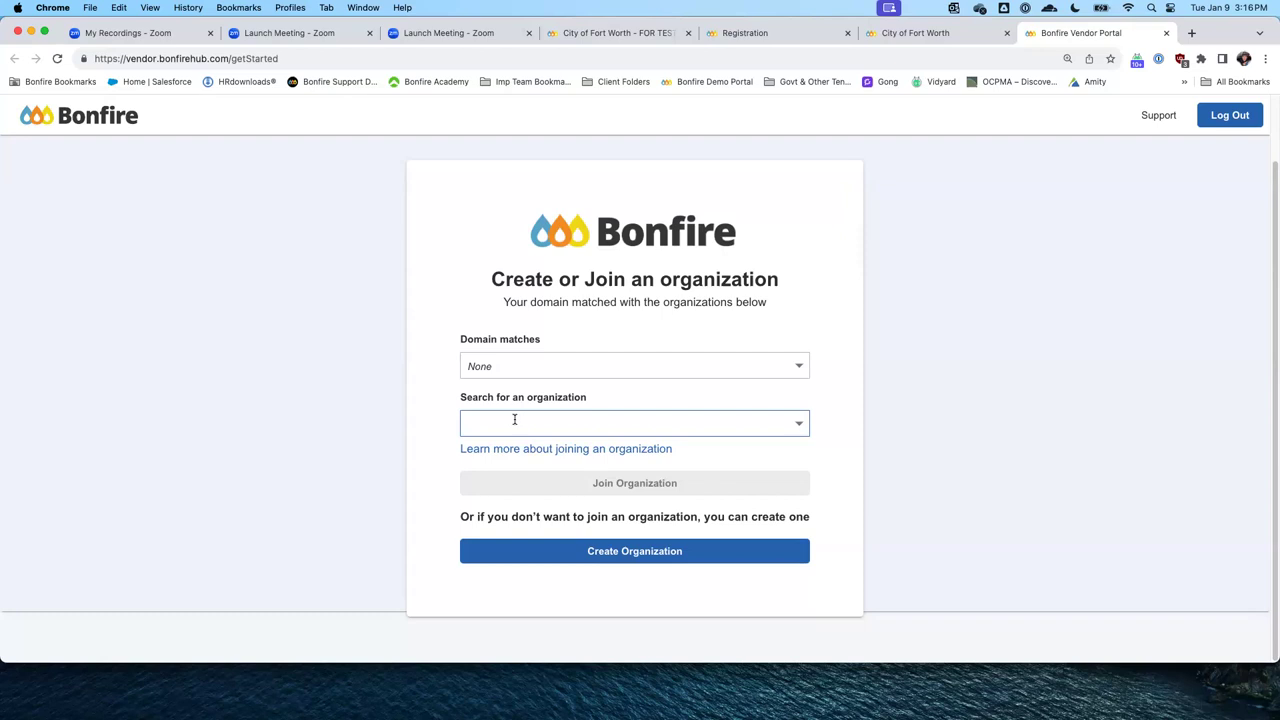
click(515, 419)
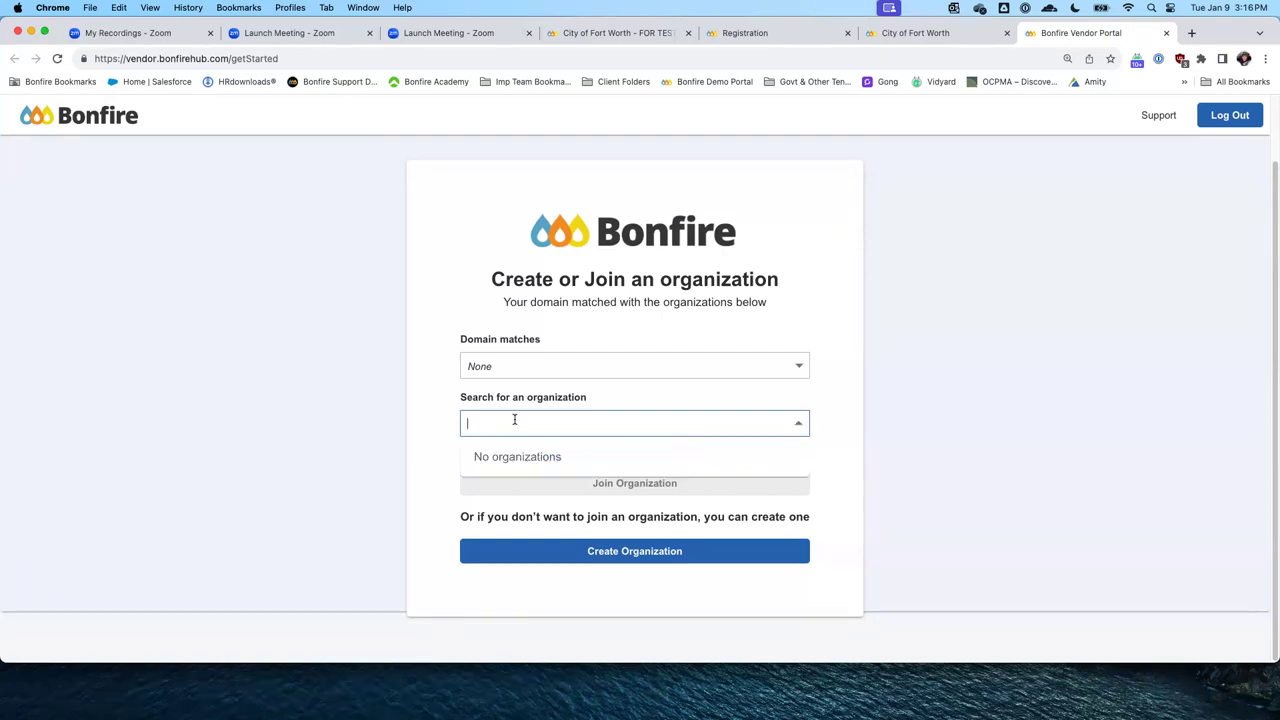
text(New)
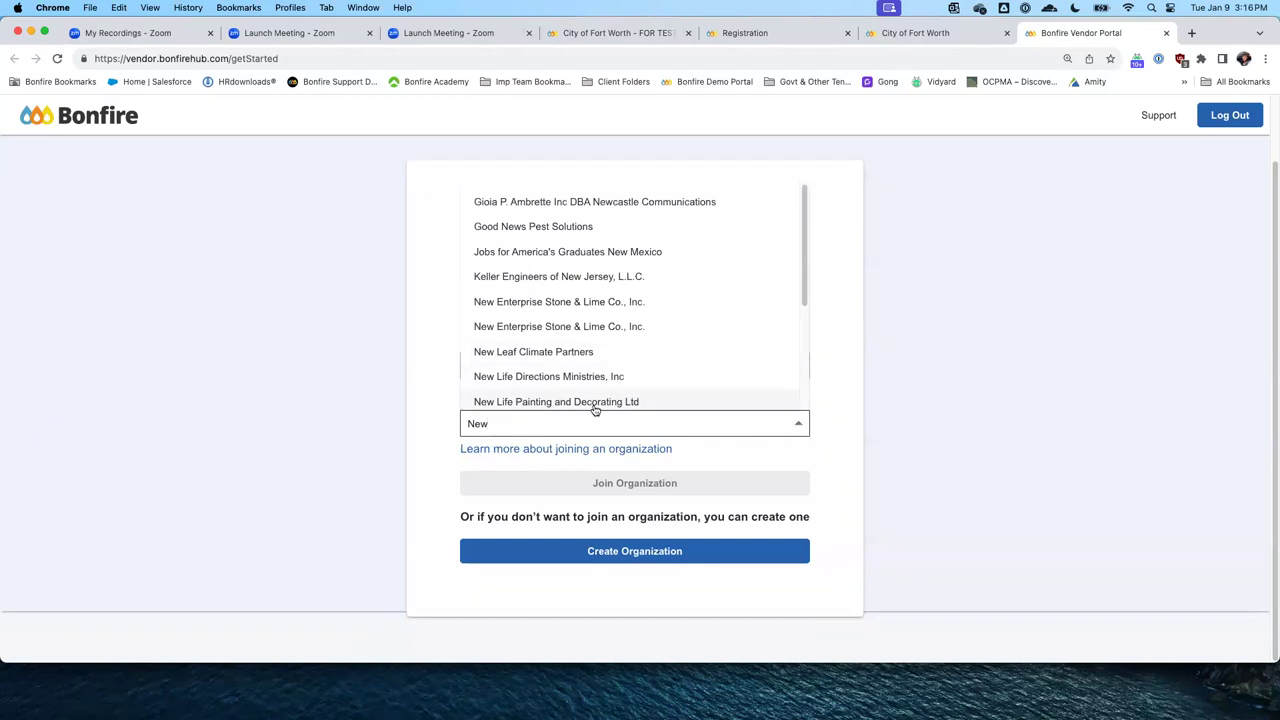
scroll(584, 296, down, 3)
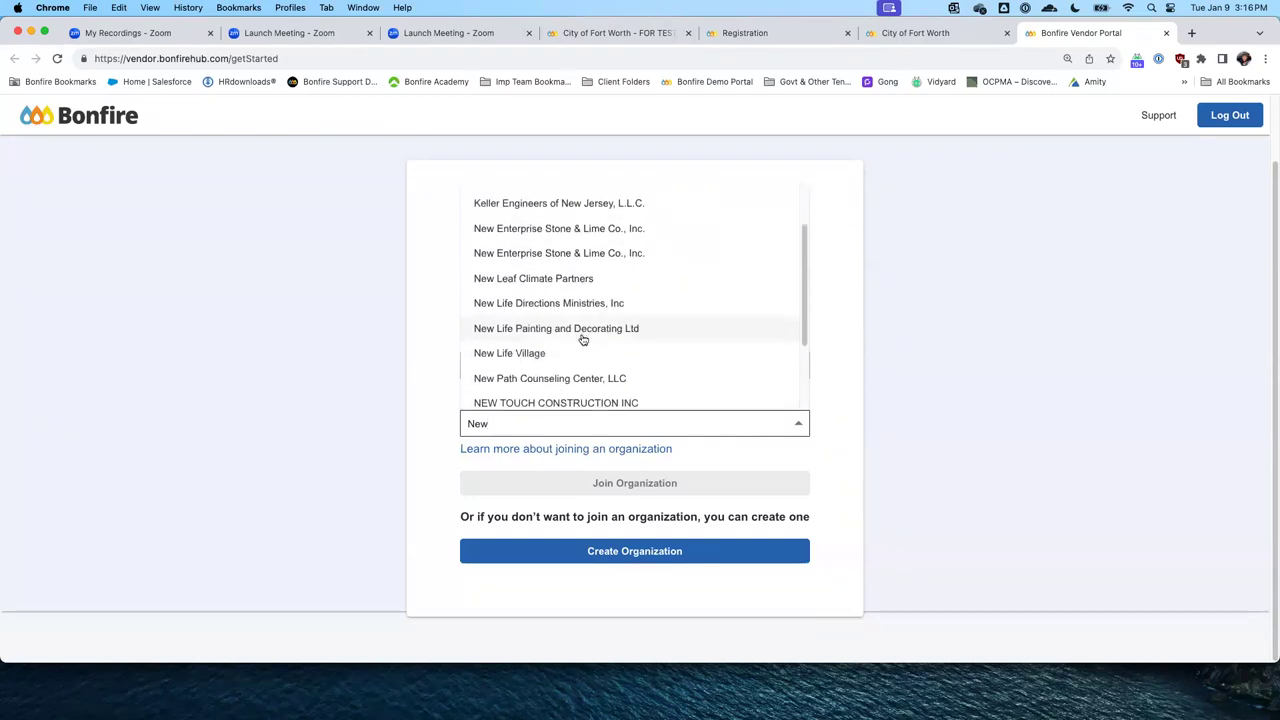
click(845, 392)
click(520, 374)
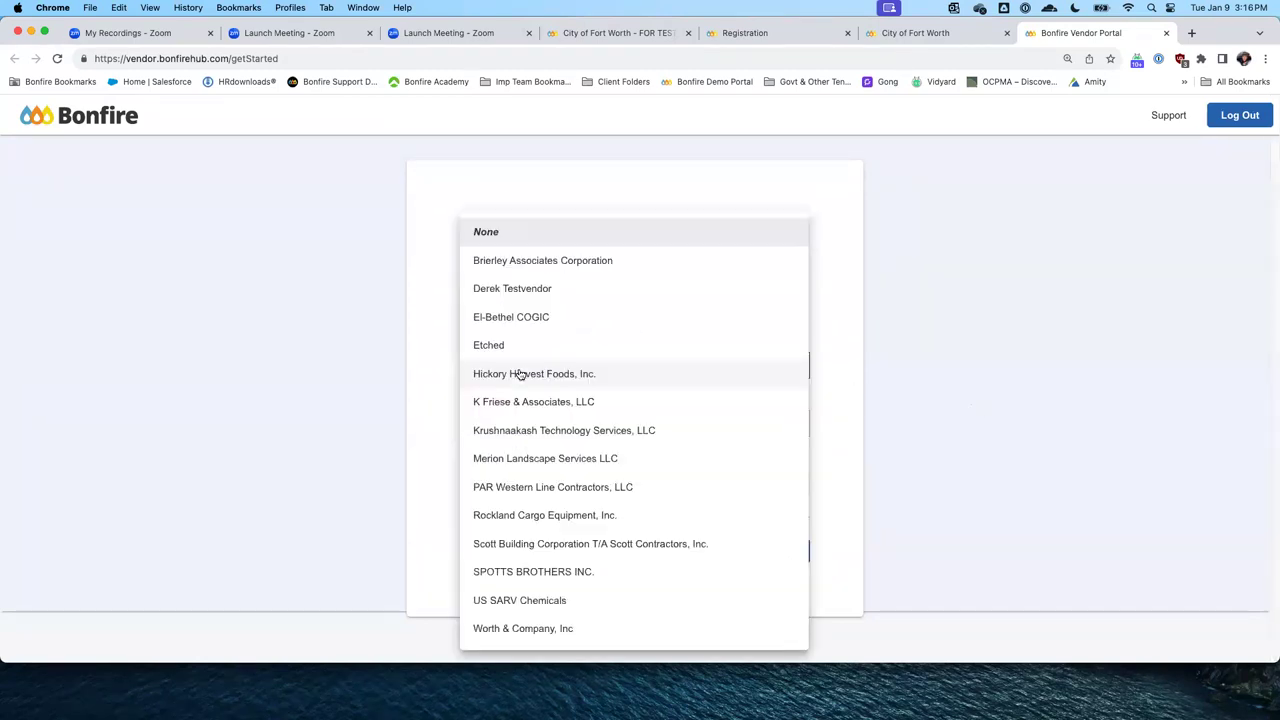
click(858, 380)
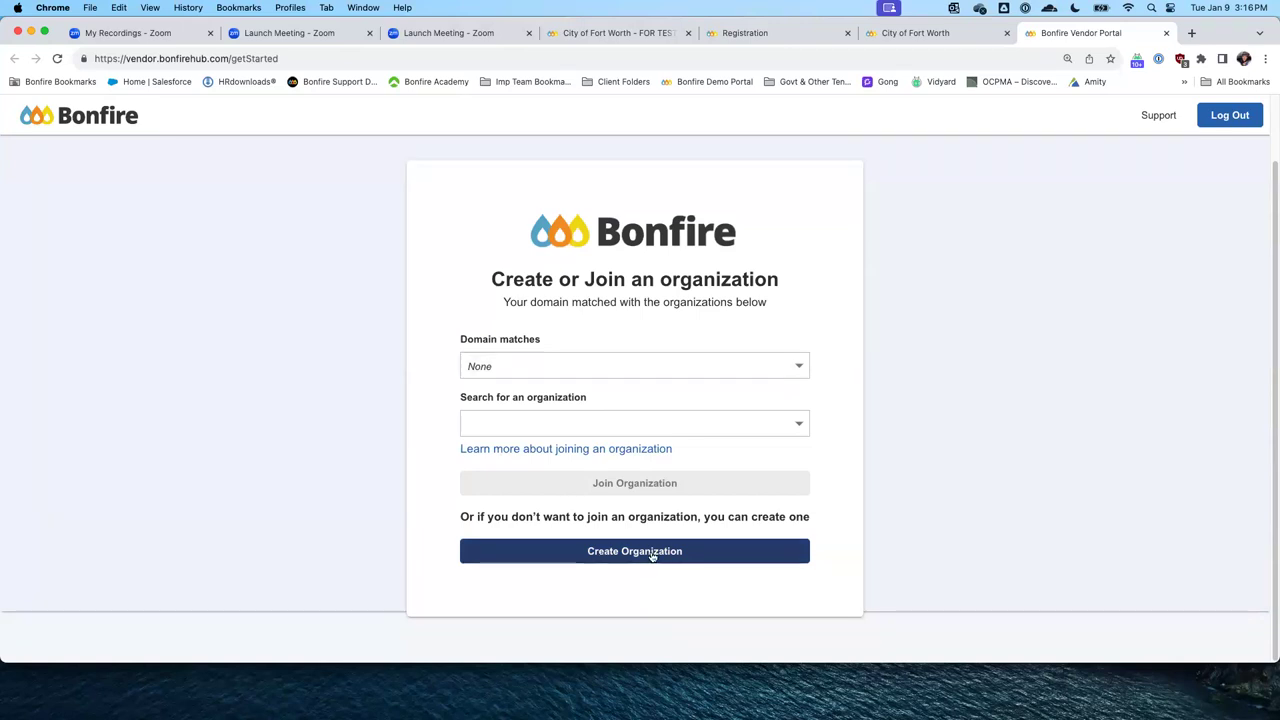
Choose to create a new organization and describe the business as 'I own a construction company.'
click(651, 561)
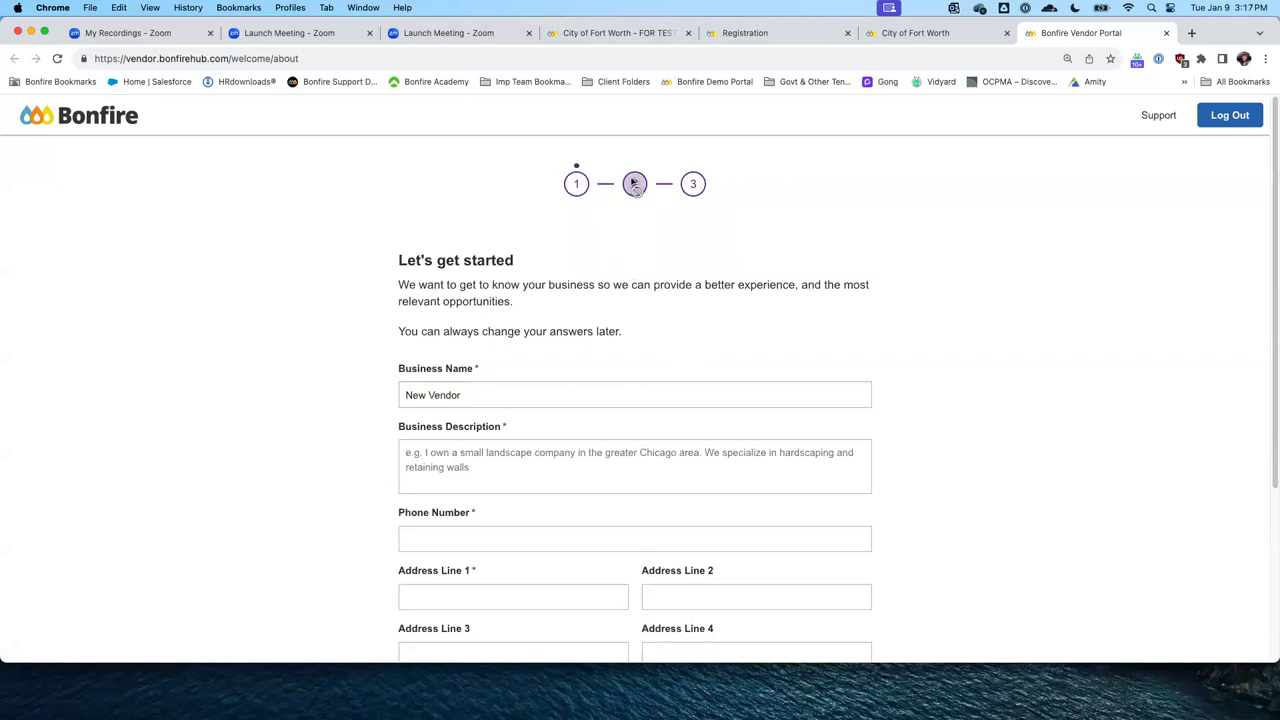
scroll(601, 191, down, 3)
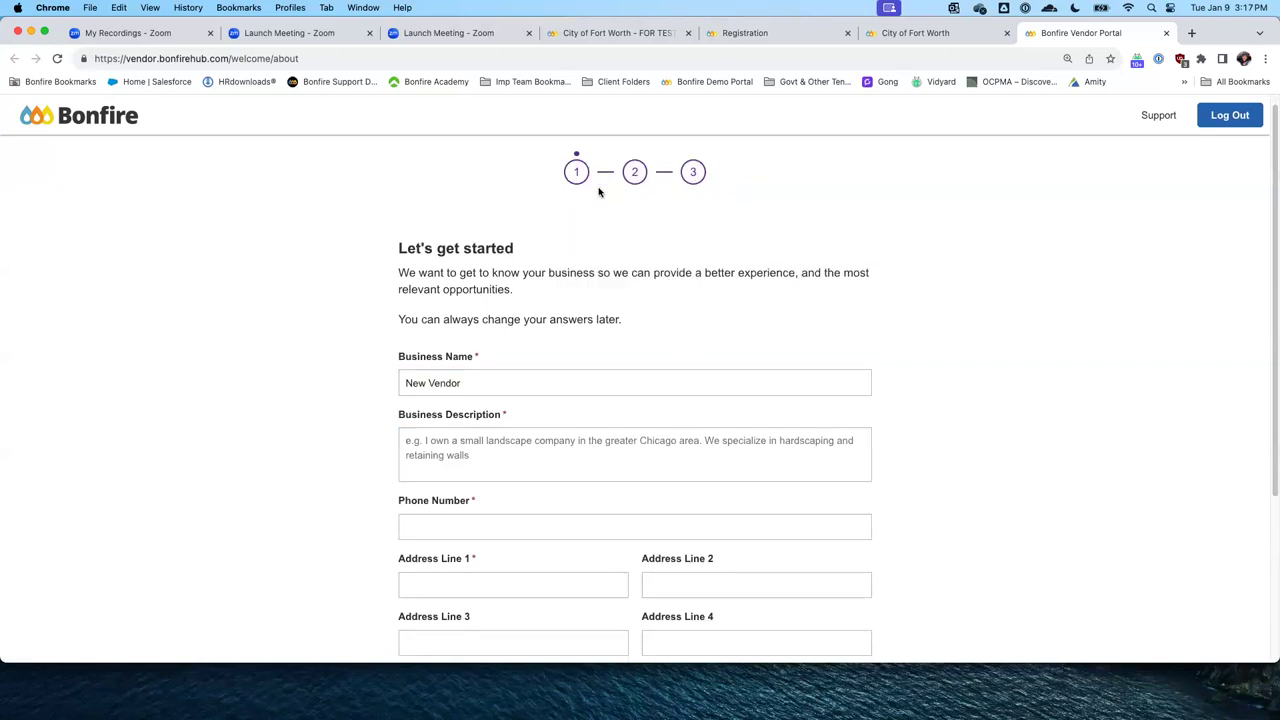
scroll(530, 248, up, 2)
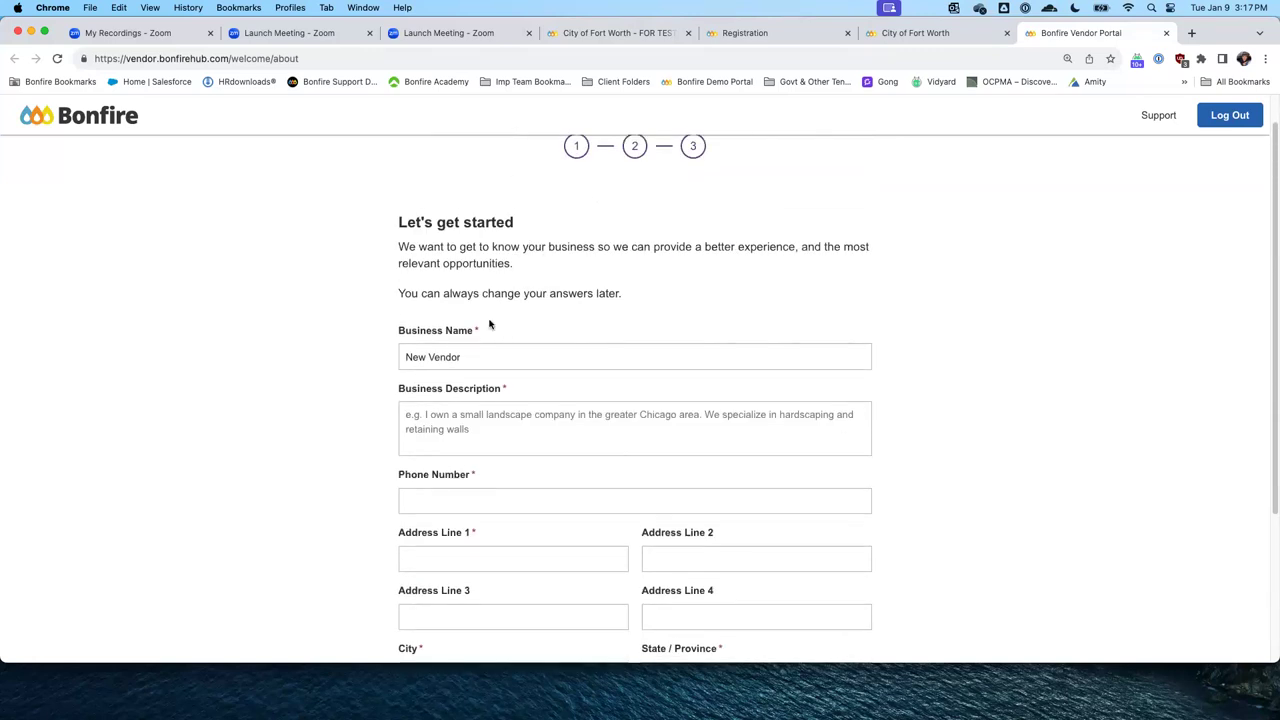
scroll(489, 324, up, 1)
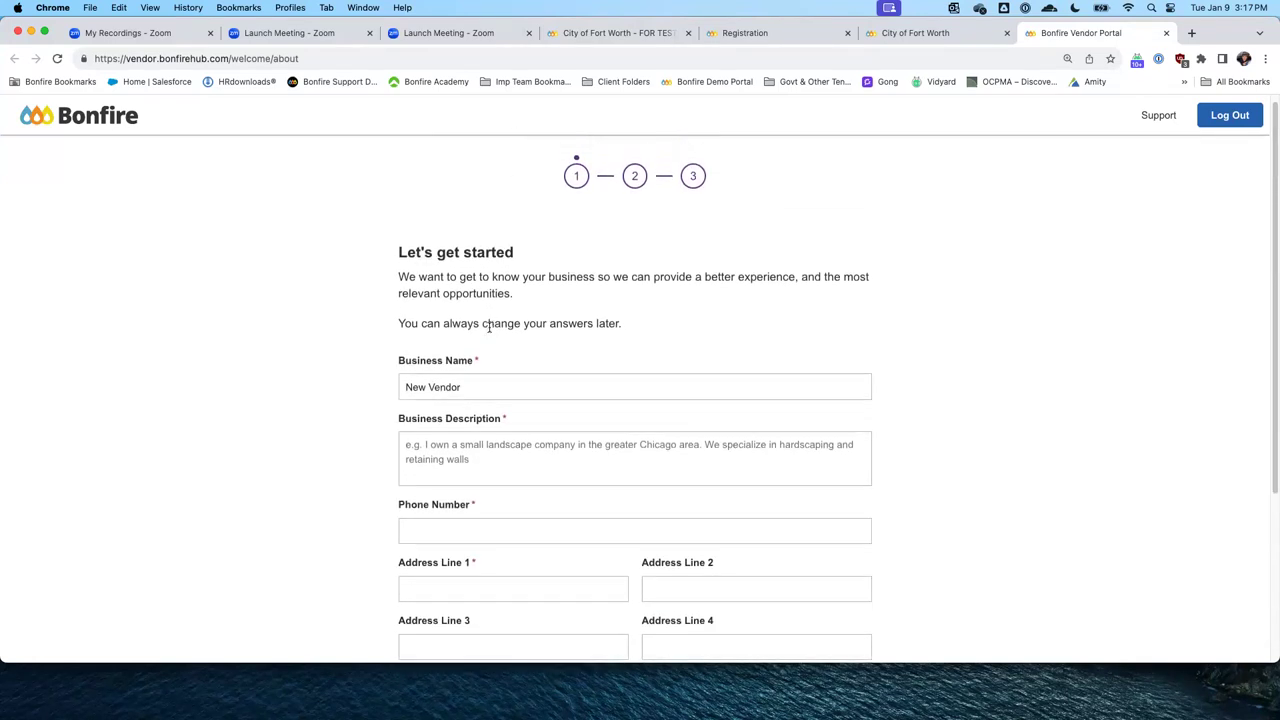
click(432, 386)
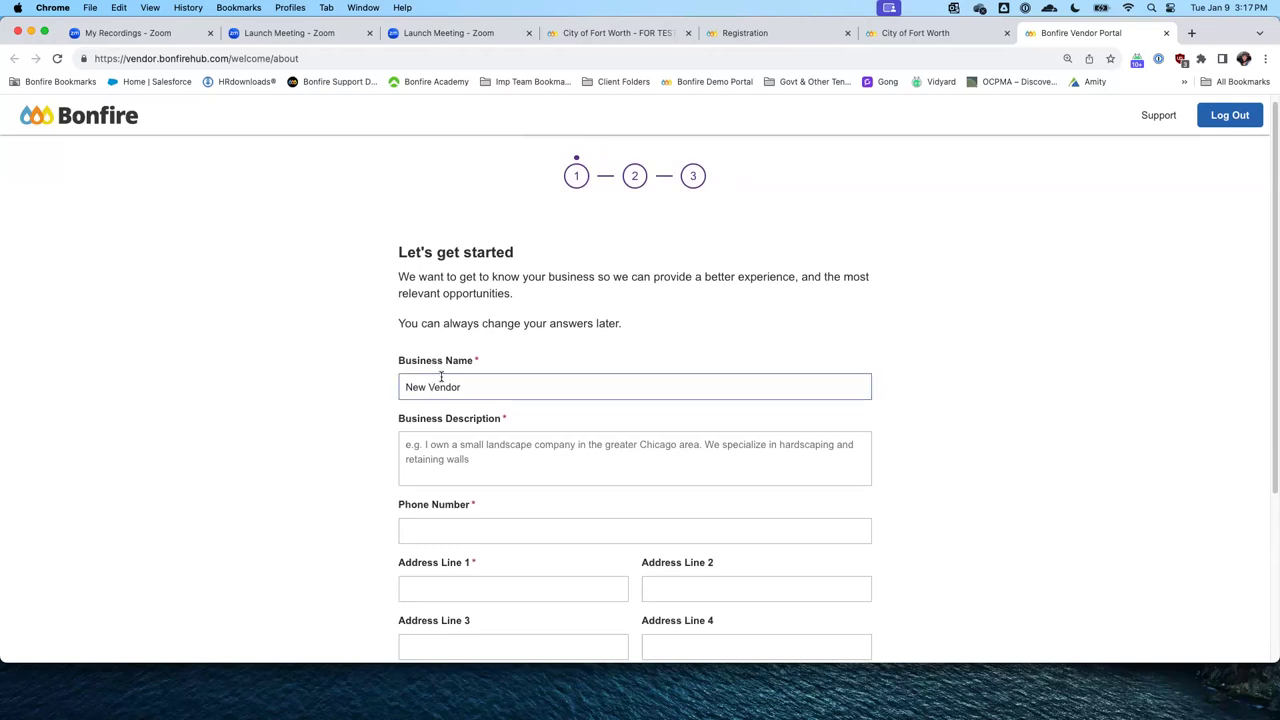
scroll(440, 380, down, 2)
click(477, 279)
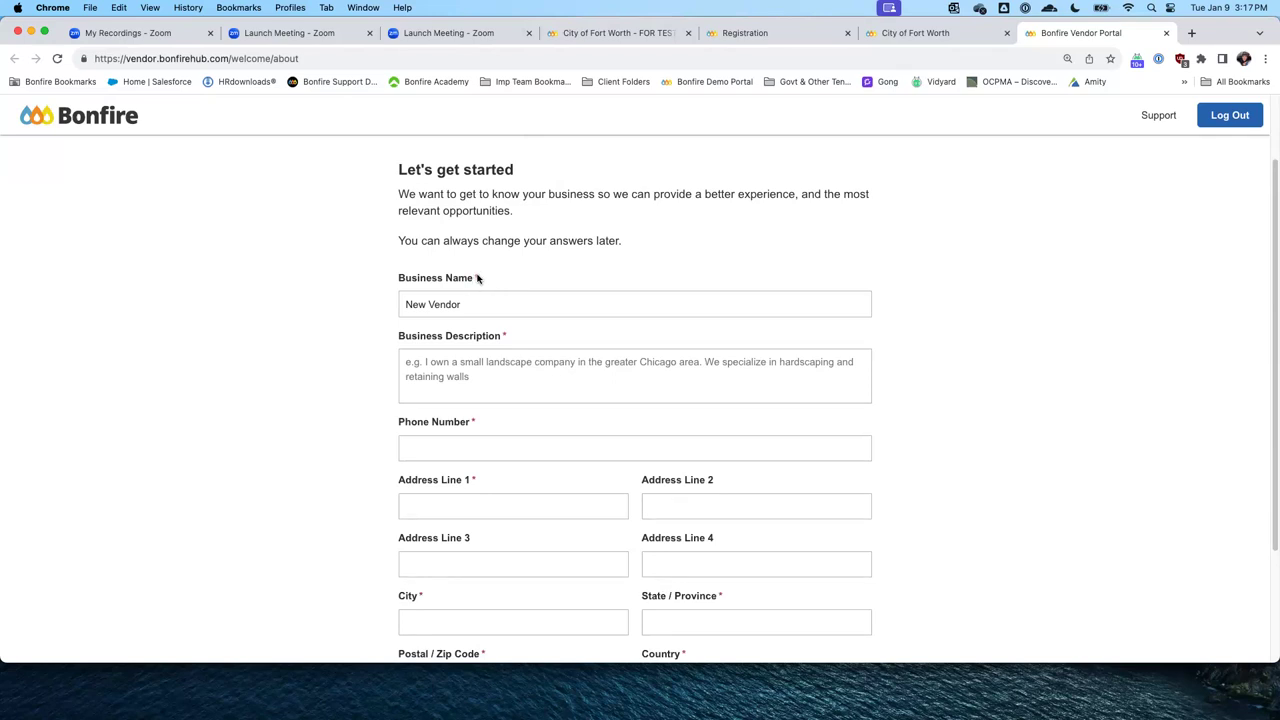
click(432, 356)
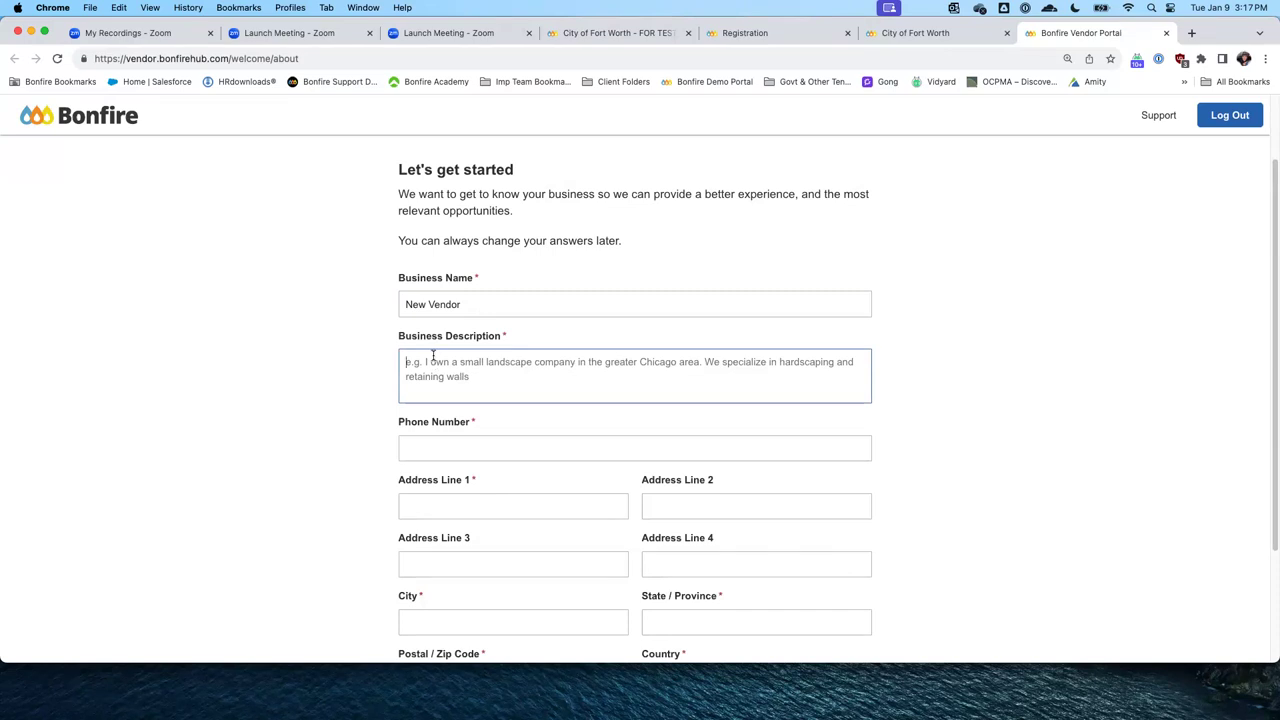
text(I own)
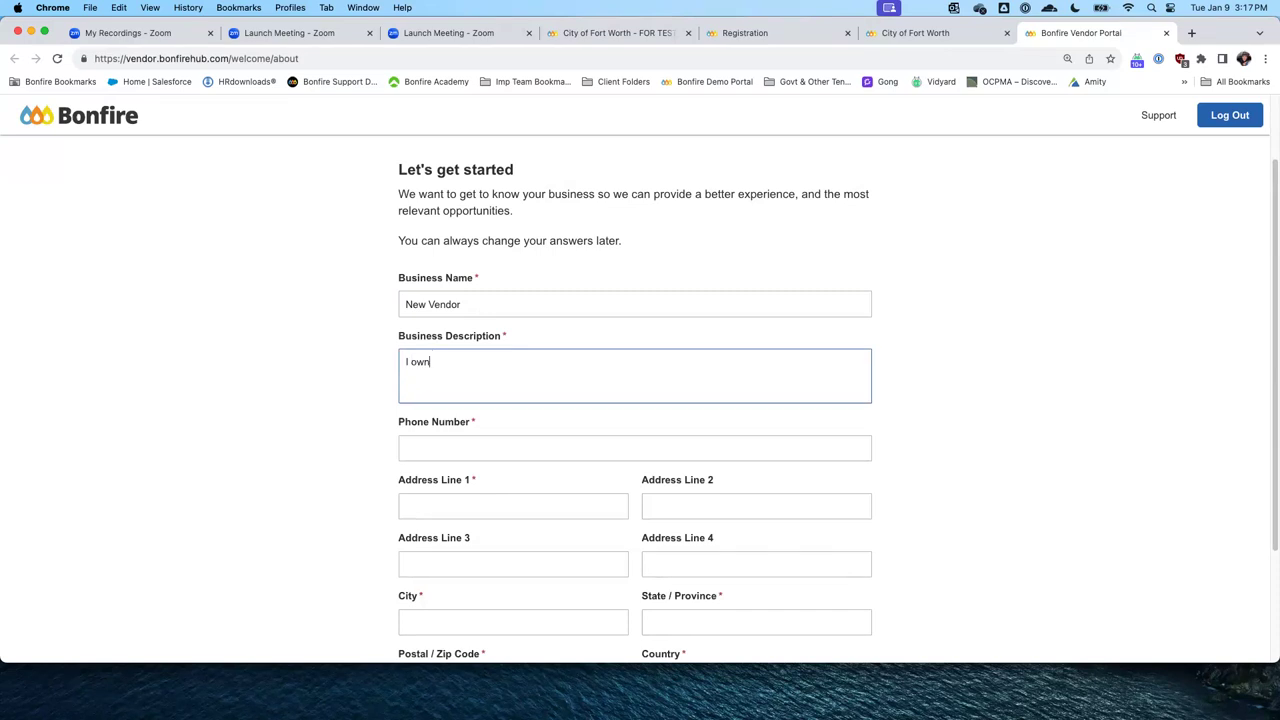
text( a construction company.)
click(434, 446)
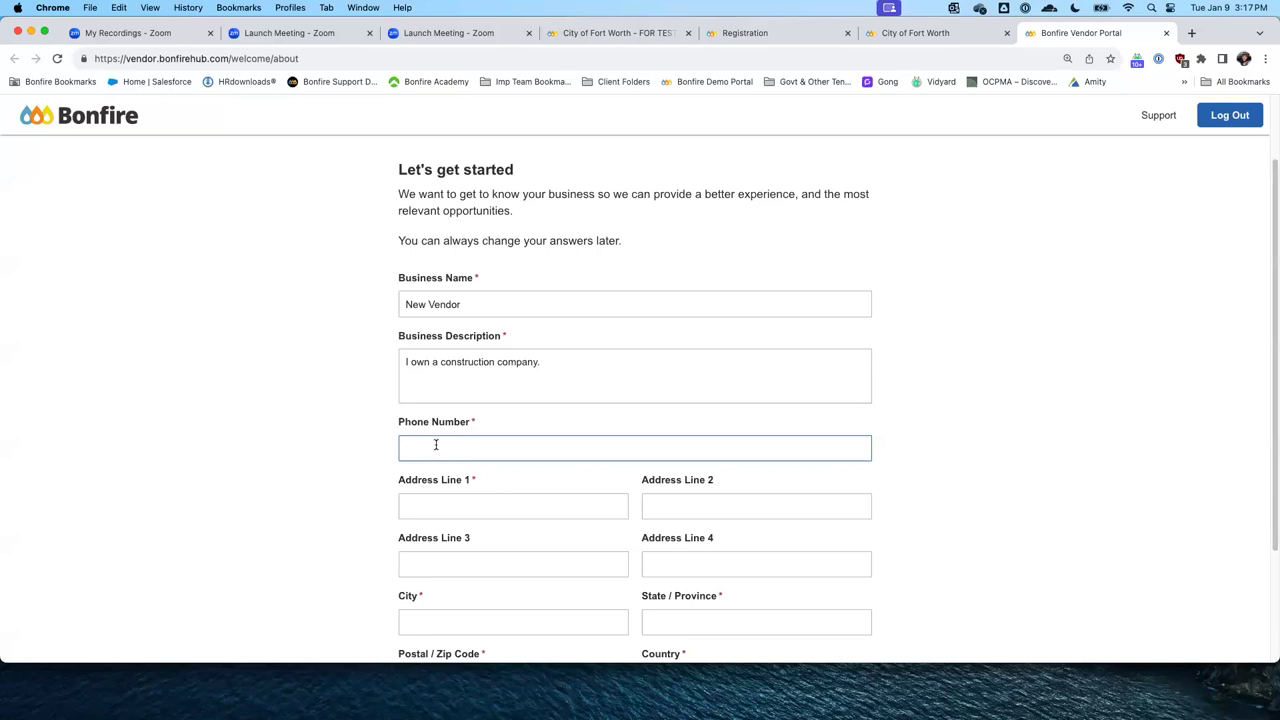
click(510, 505)
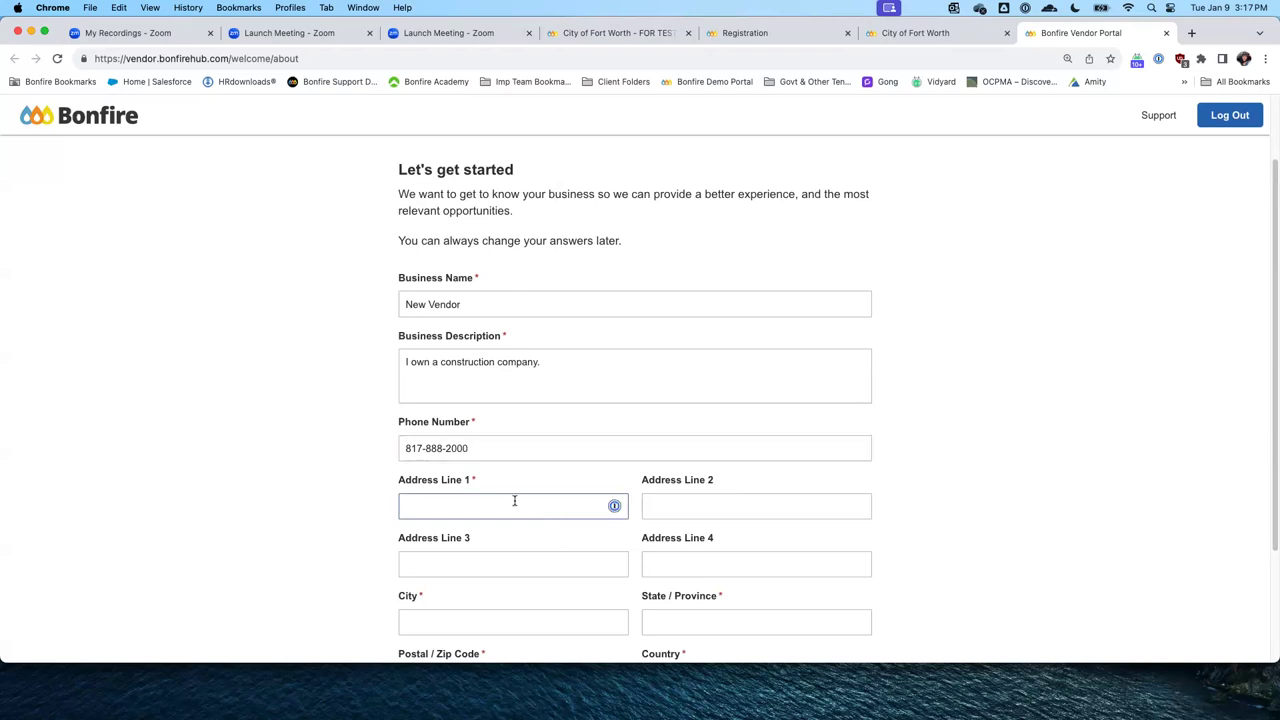
text(200 Texas Street)
key(Tab)
key(Tab)
key(Tab)
key(Tab)
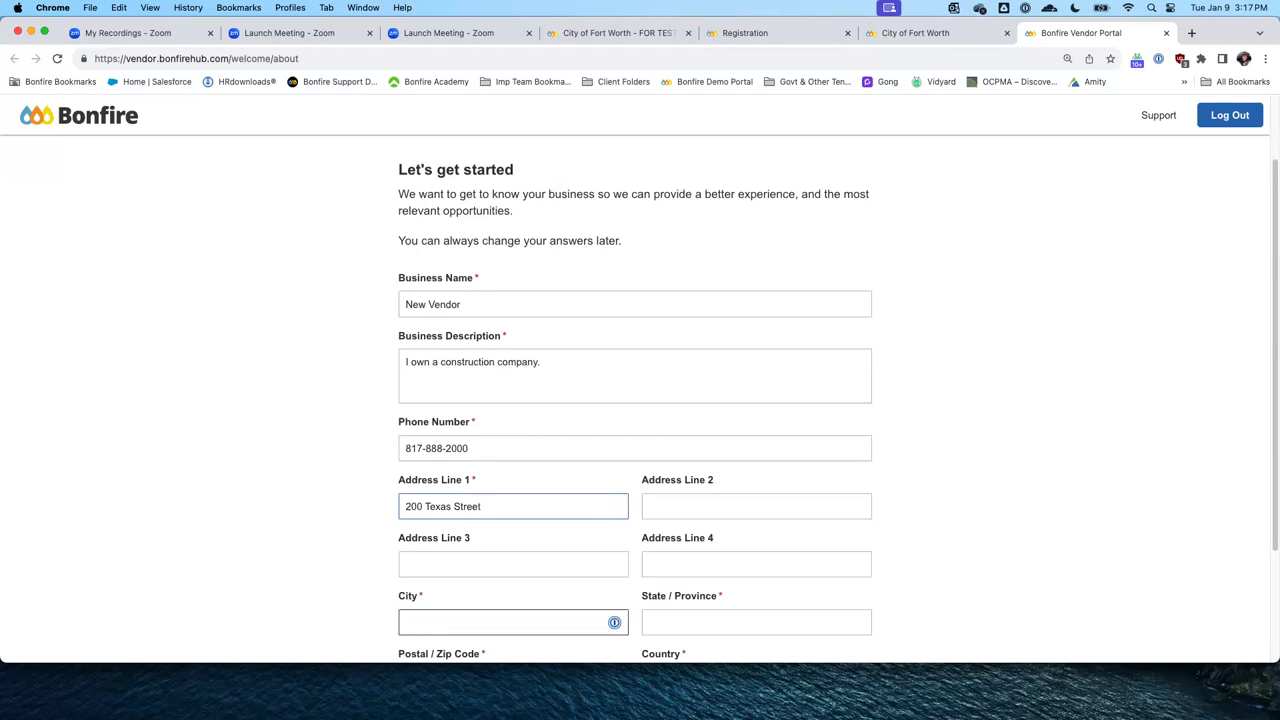
text(Fort Worth)
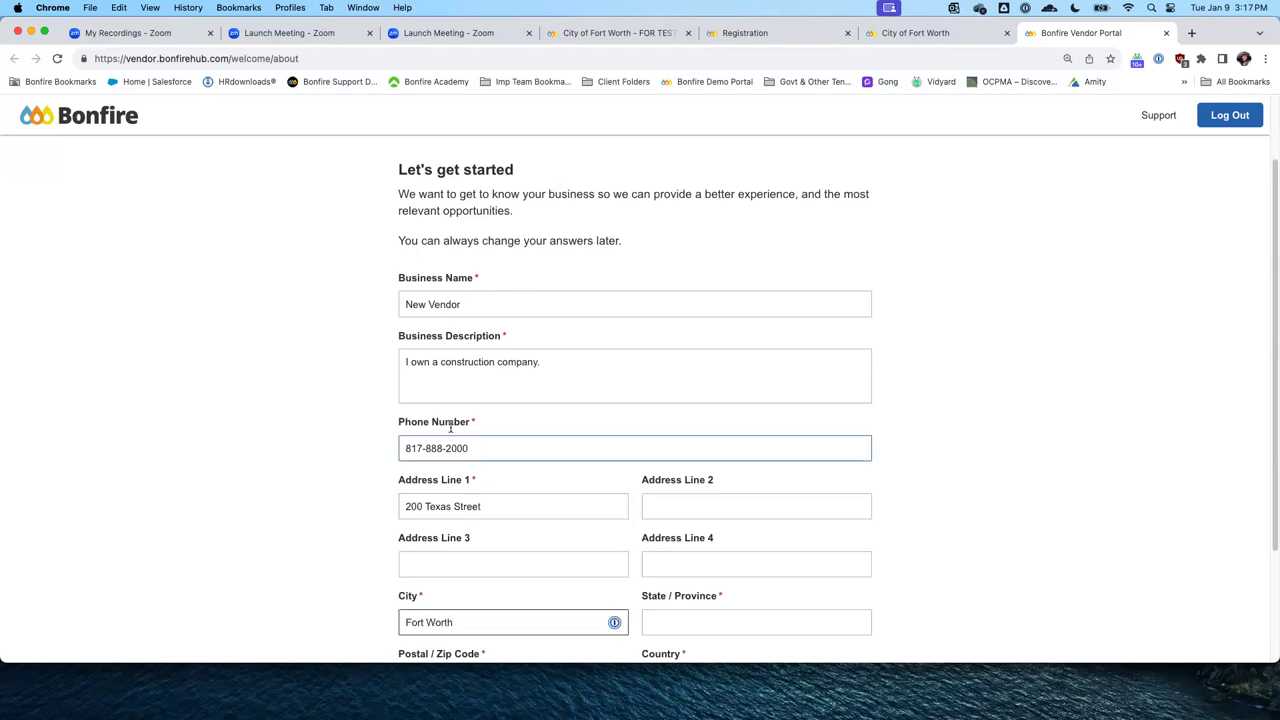
scroll(600, 350, down, 3)
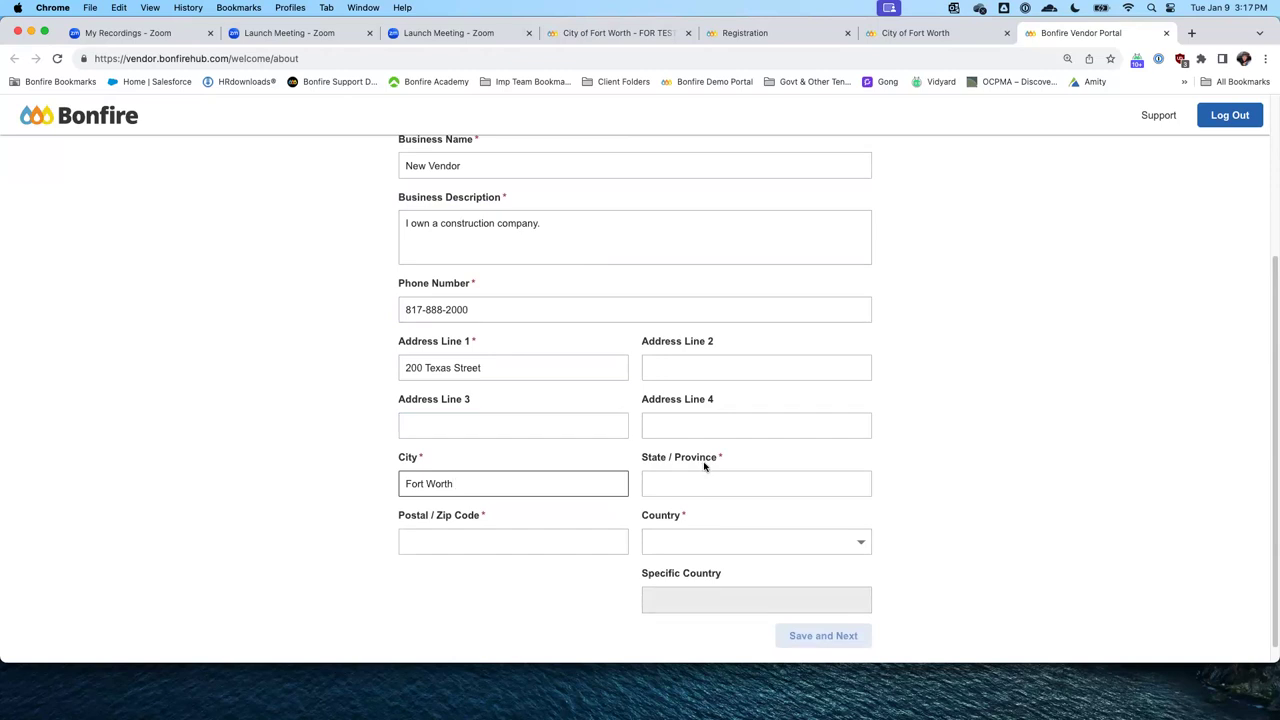
Set the country to US and enter Texas as the state
click(666, 468)
click(757, 544)
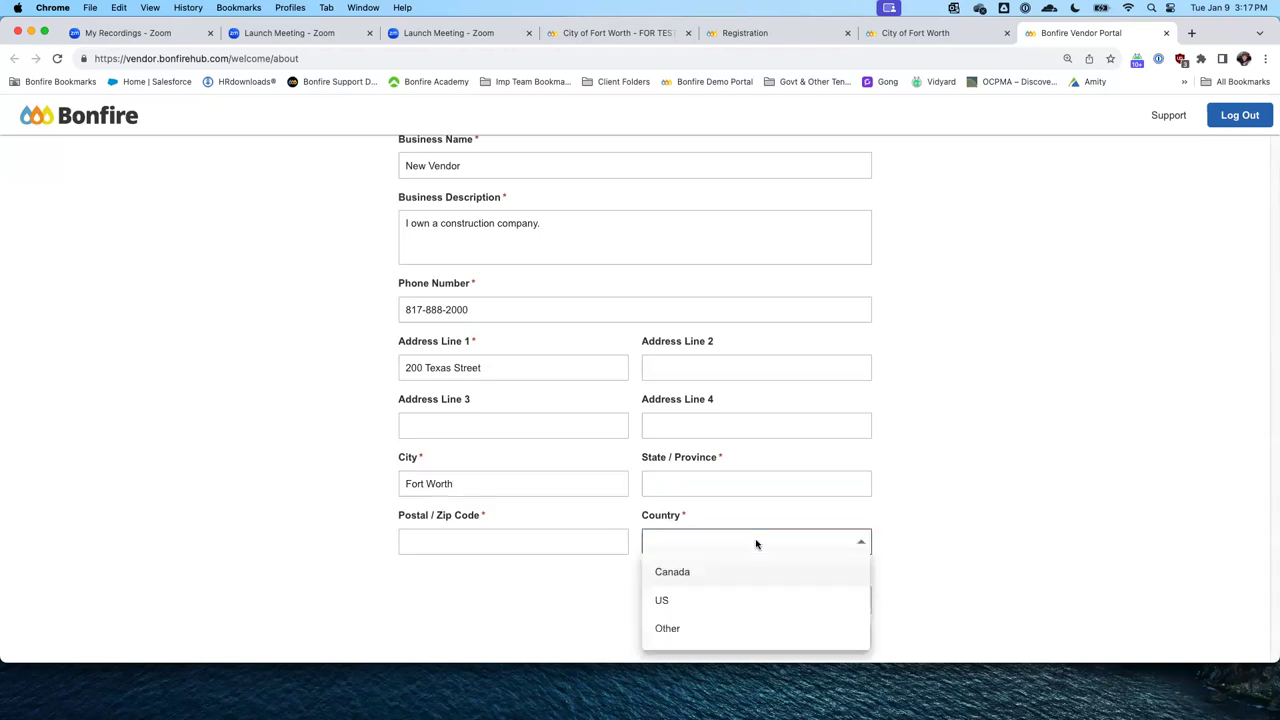
click(667, 628)
click(669, 601)
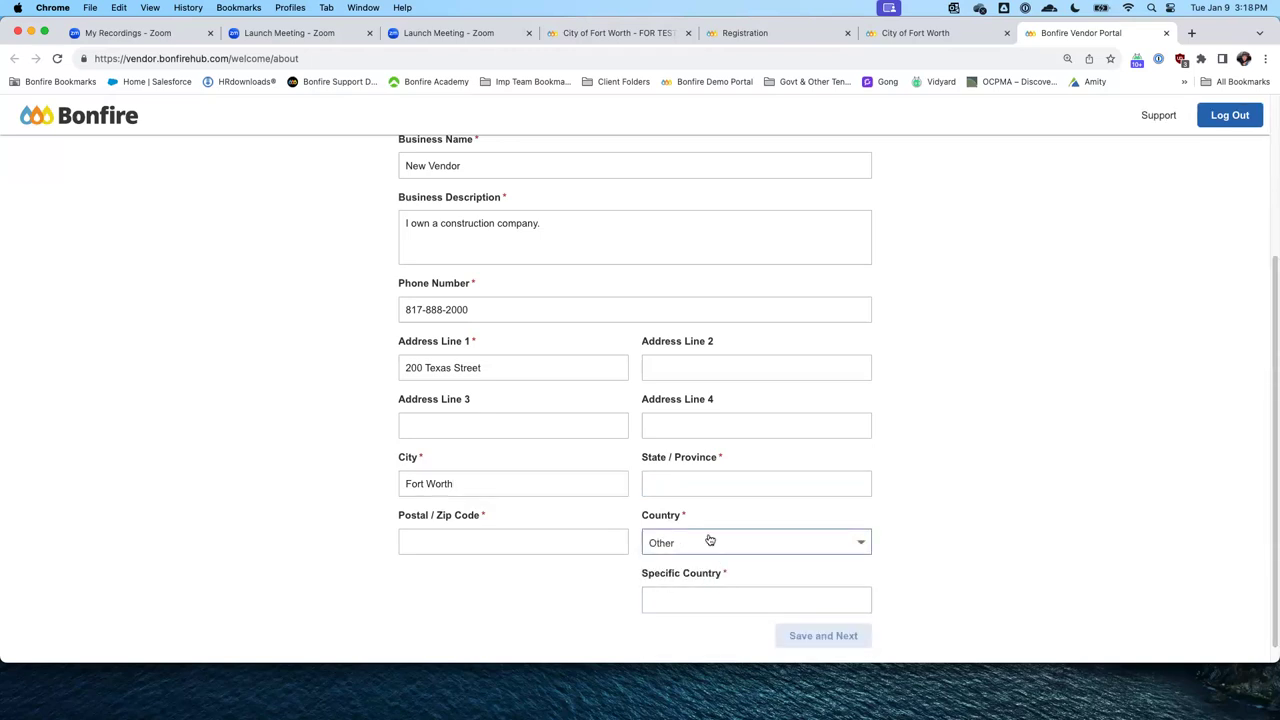
click(790, 482)
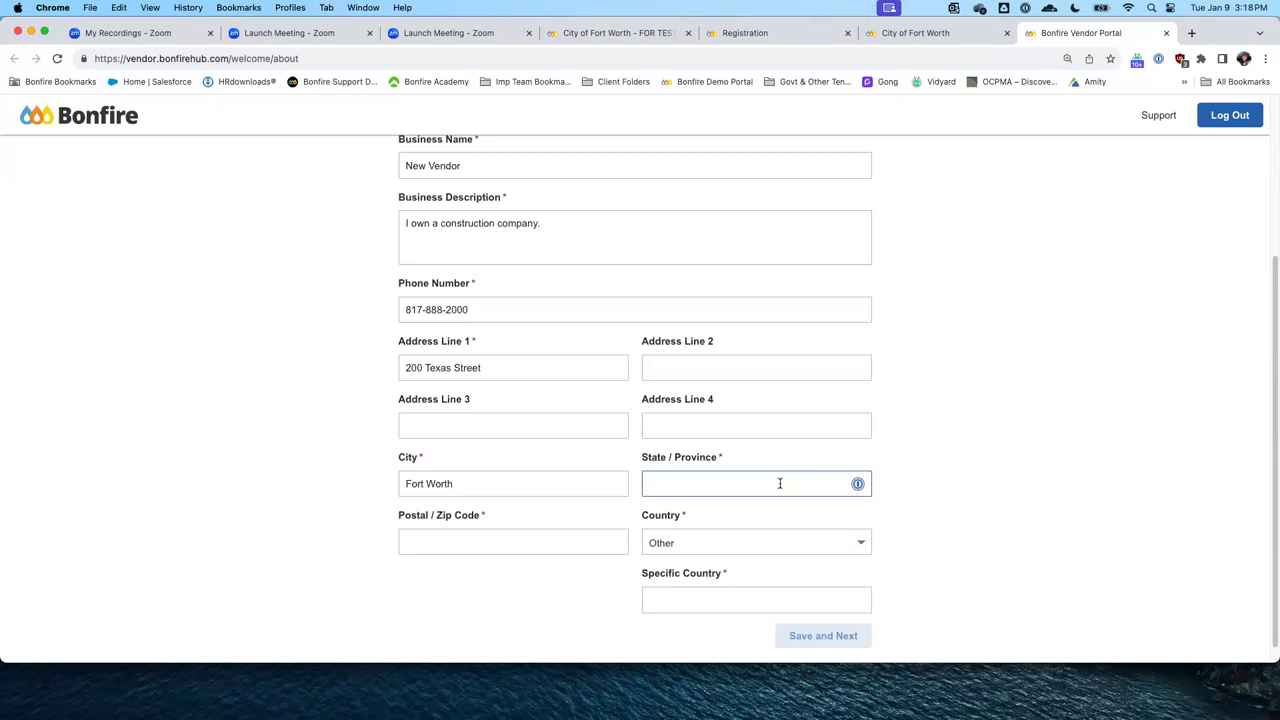
text(Texas)
click(688, 545)
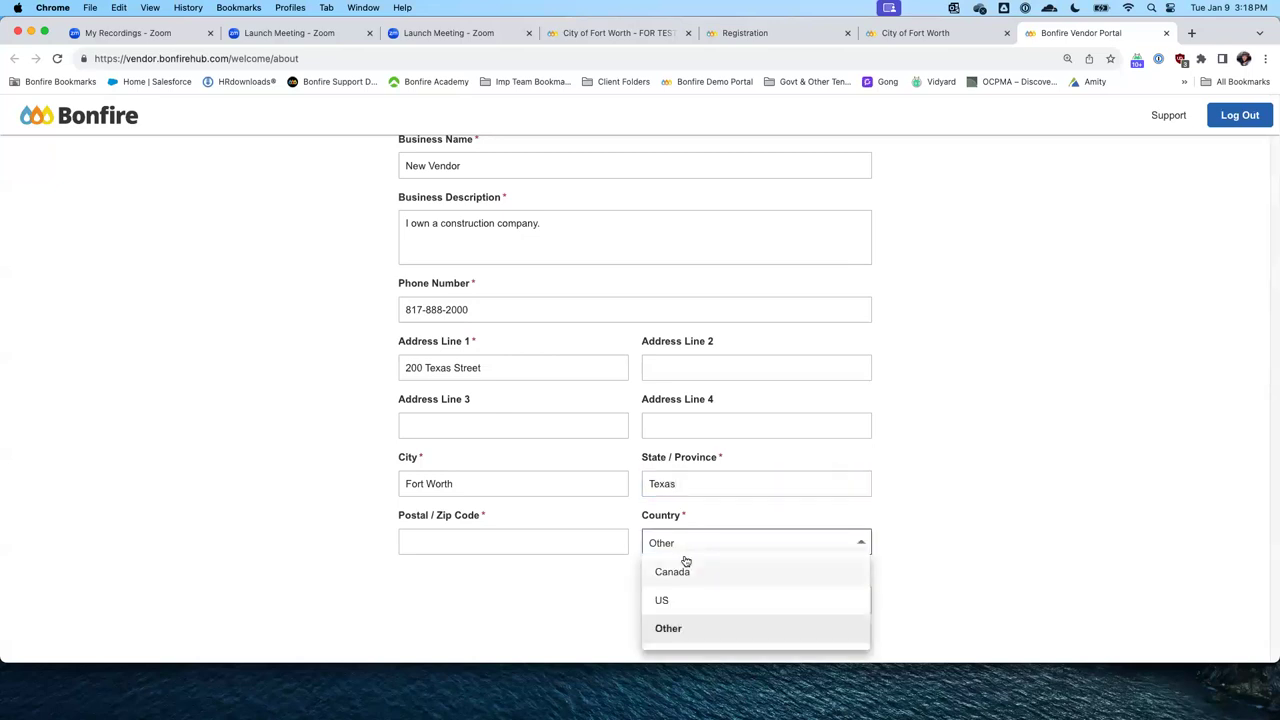
click(663, 601)
click(702, 483)
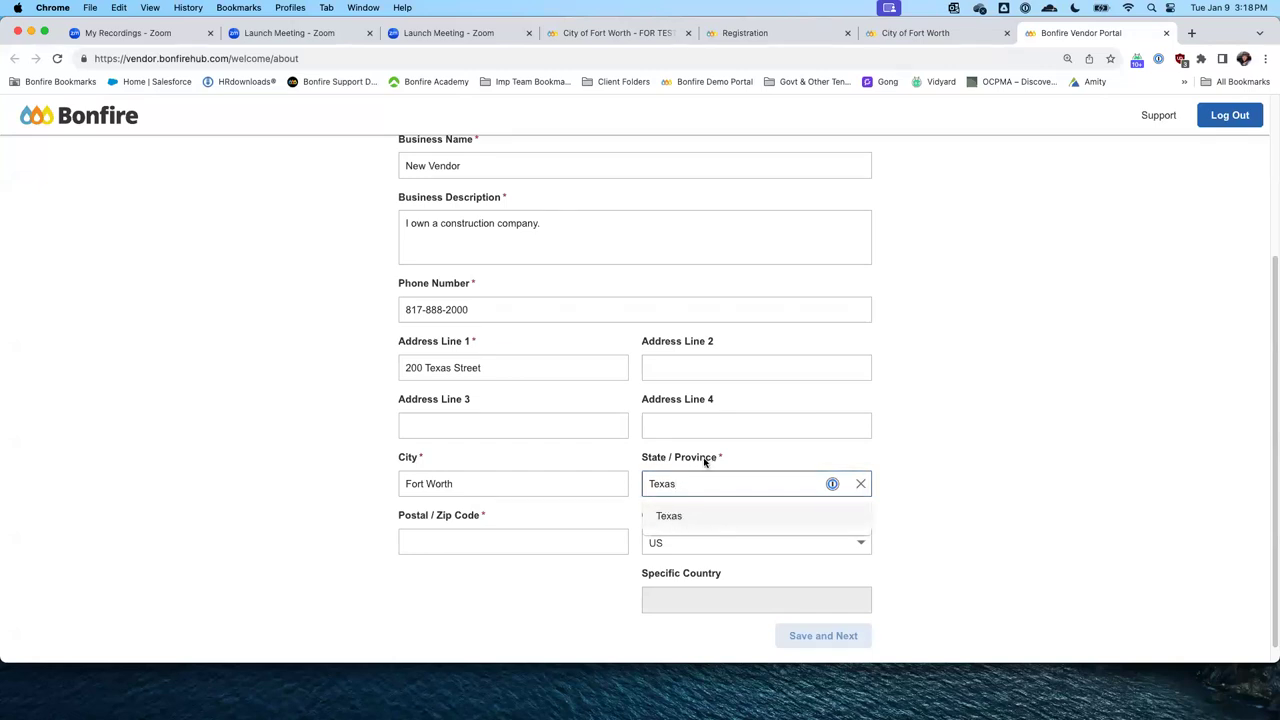
double_click(678, 517)
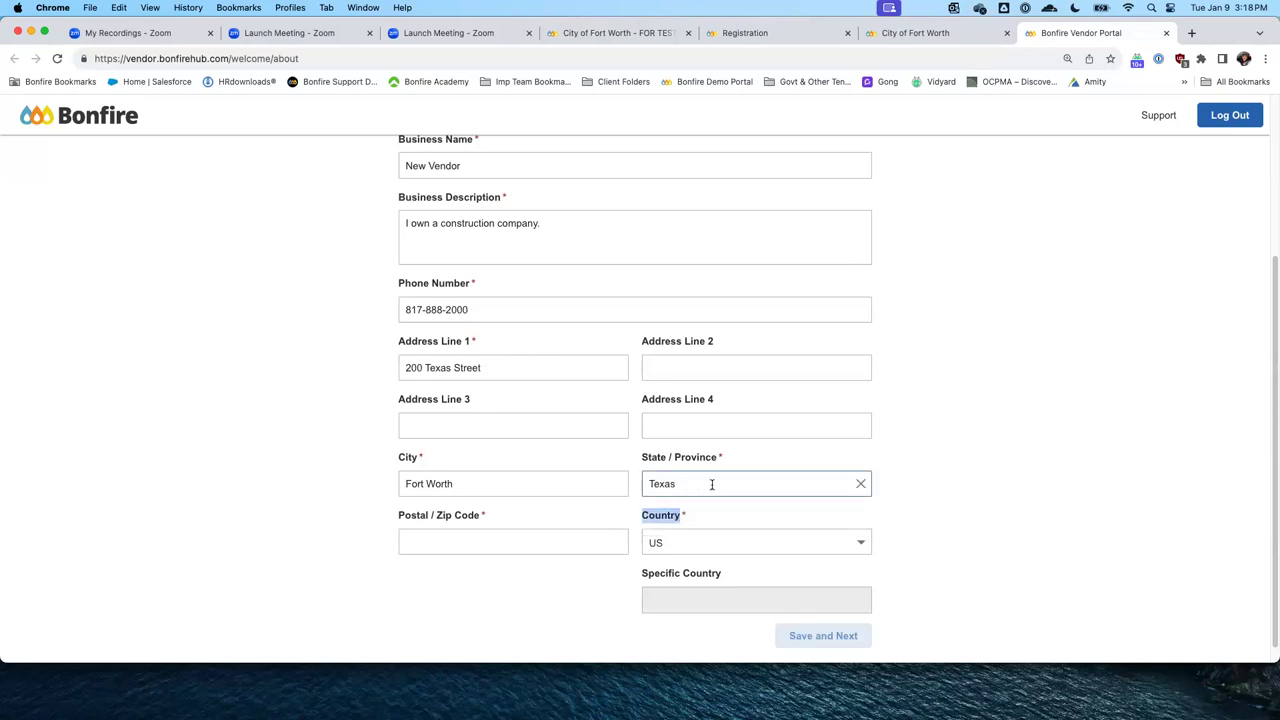
Confirm Texas as the state, enter postal code 76102, and save the business details
click(712, 484)
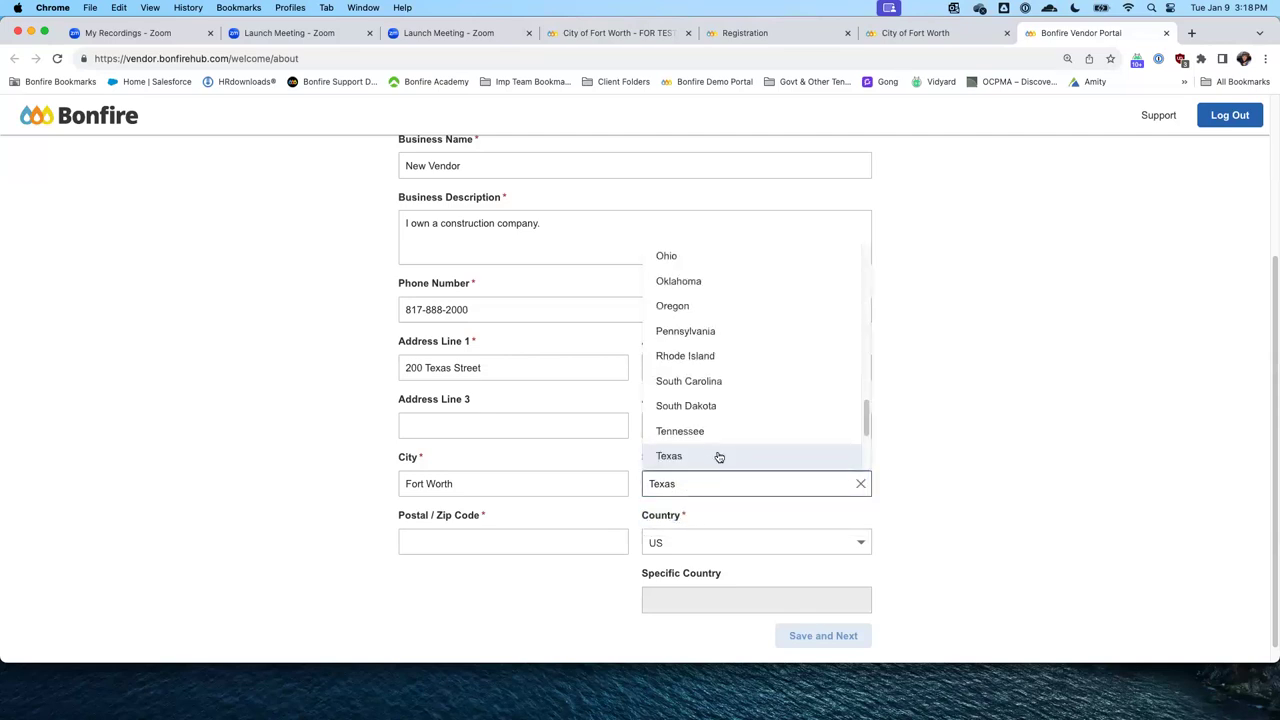
scroll(718, 457, down, 1)
scroll(717, 455, up, 1)
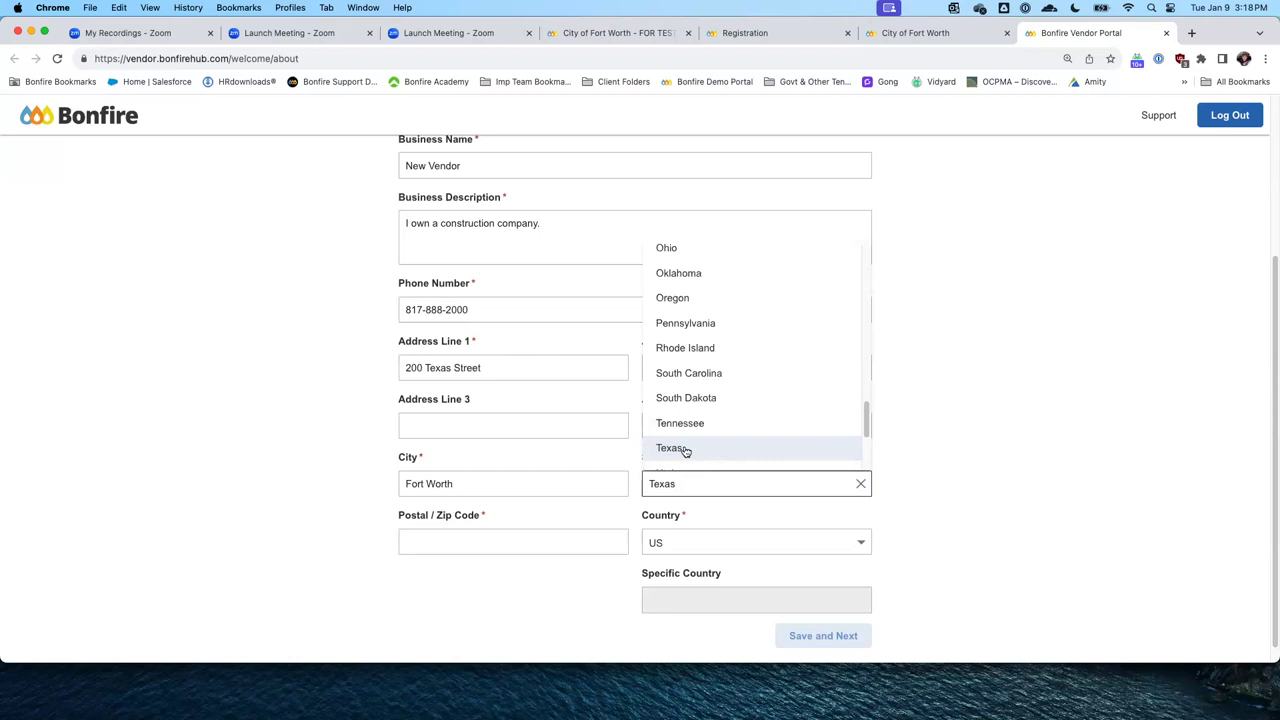
click(684, 449)
click(497, 530)
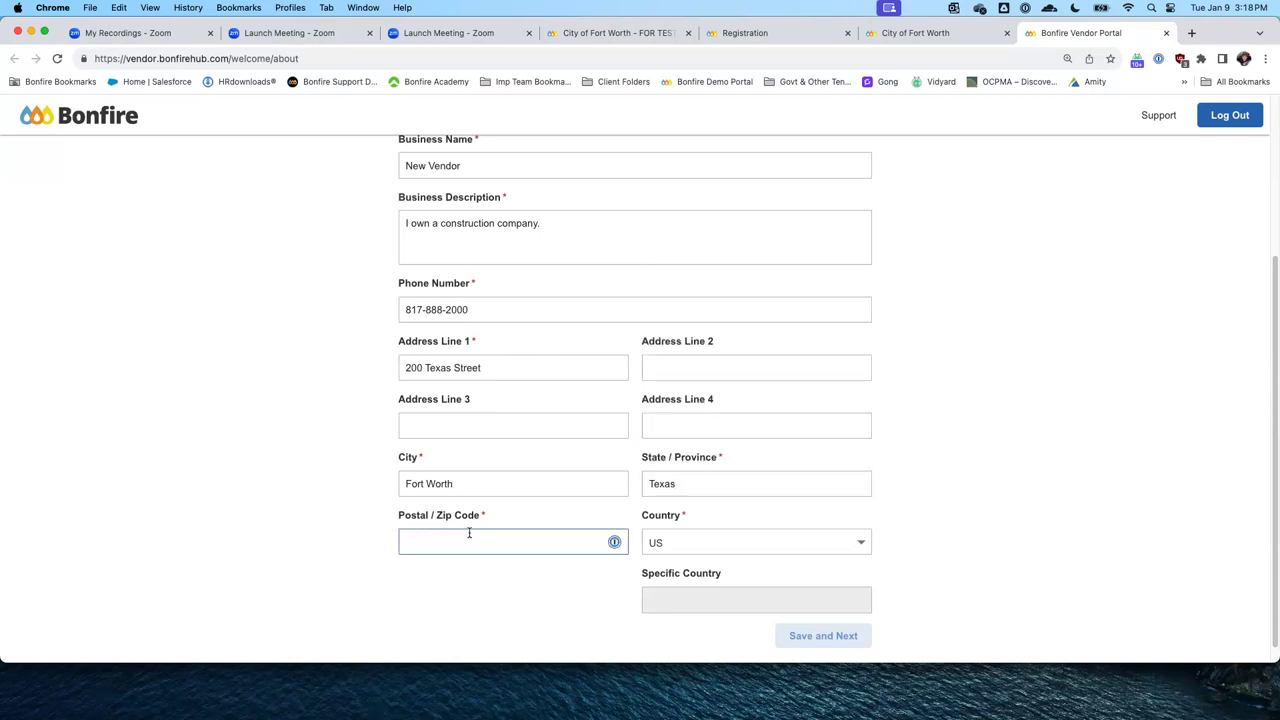
text(76102)
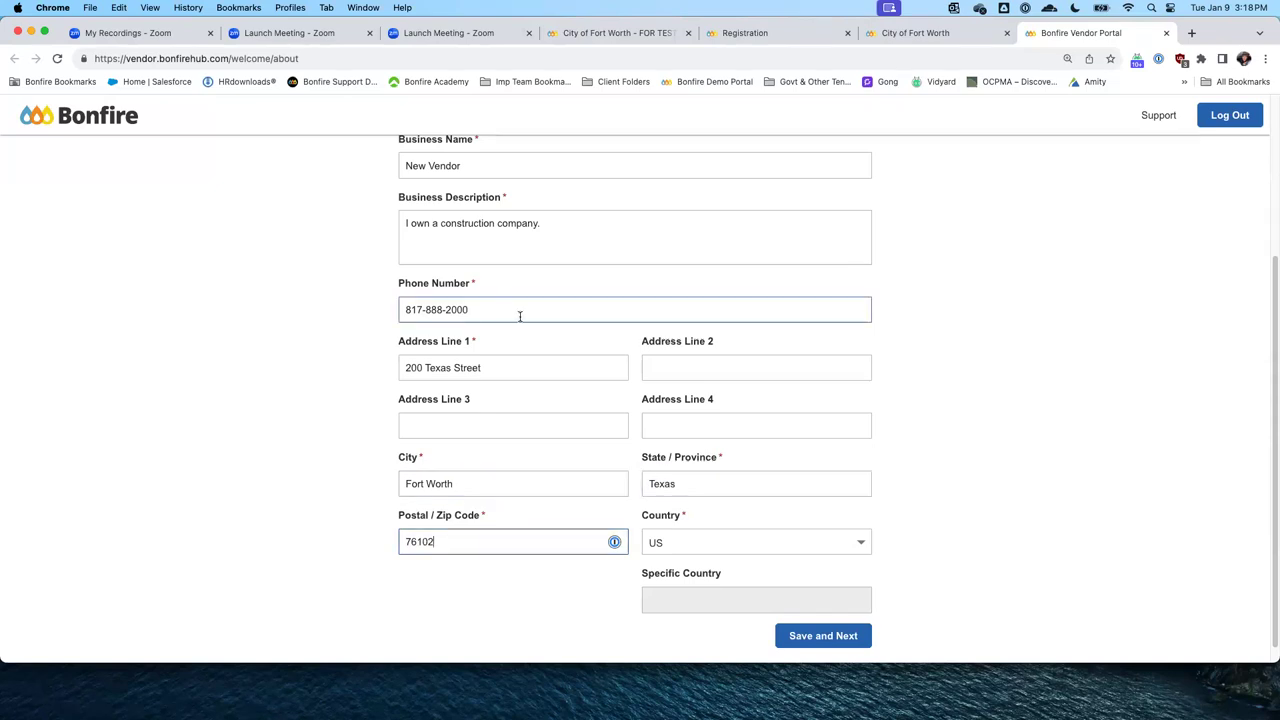
click(830, 635)
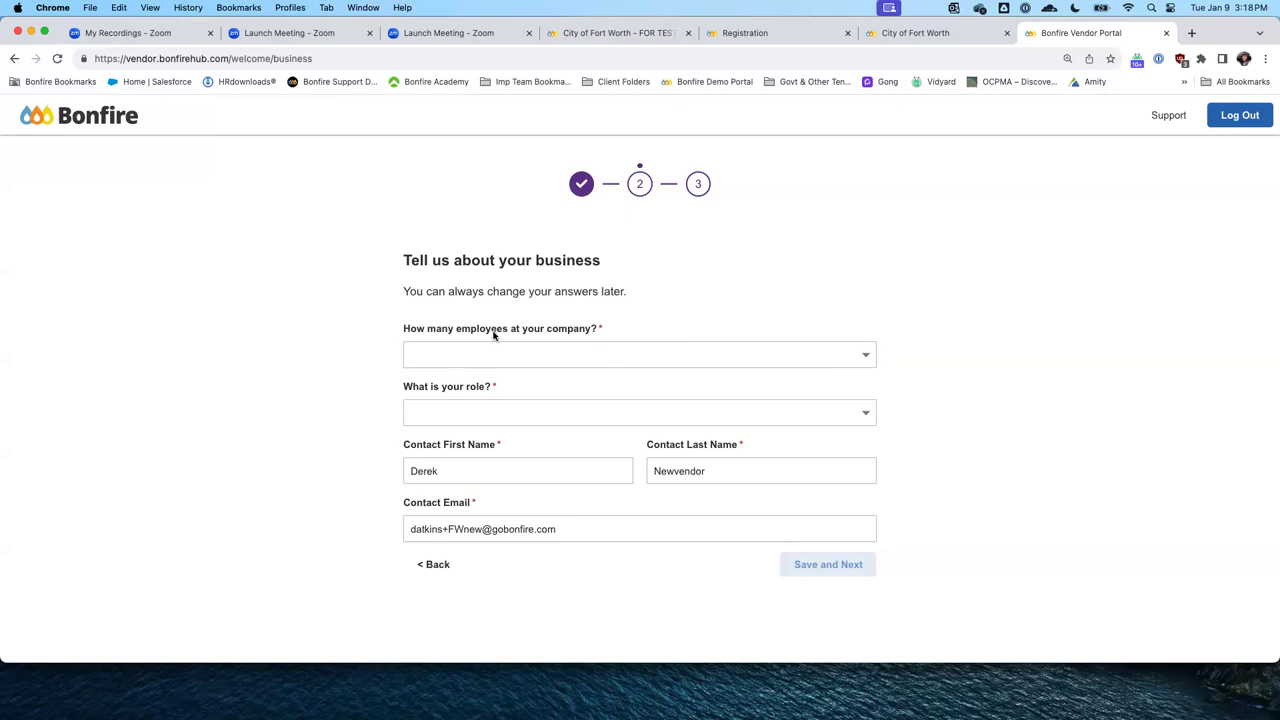
Choose 11-50 employees and the Consultant role, then save to reach the locations step
click(862, 359)
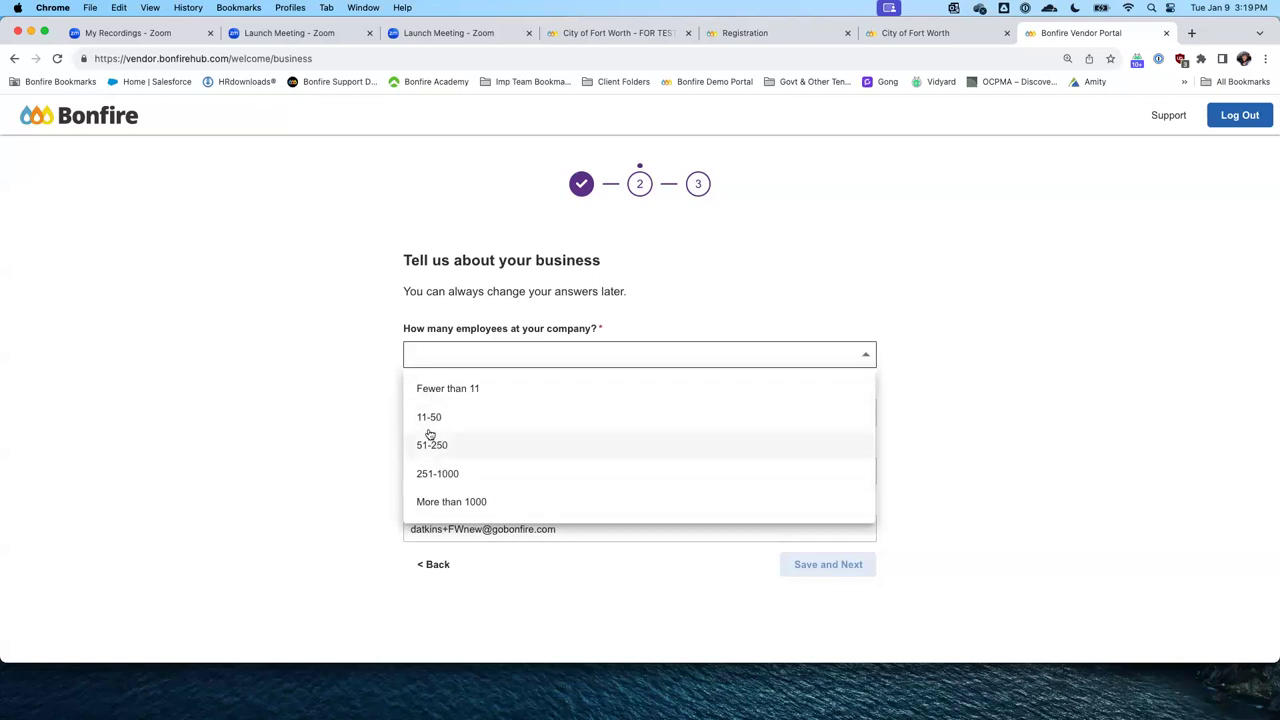
click(428, 420)
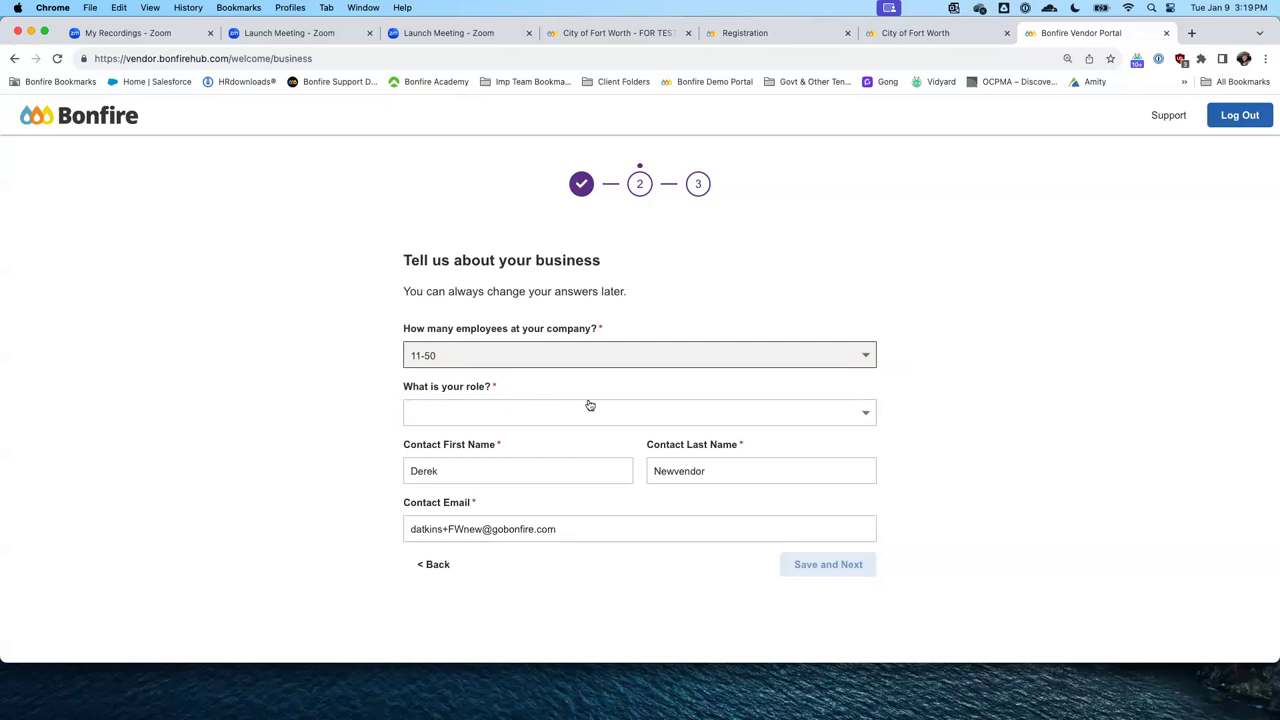
click(865, 415)
click(860, 404)
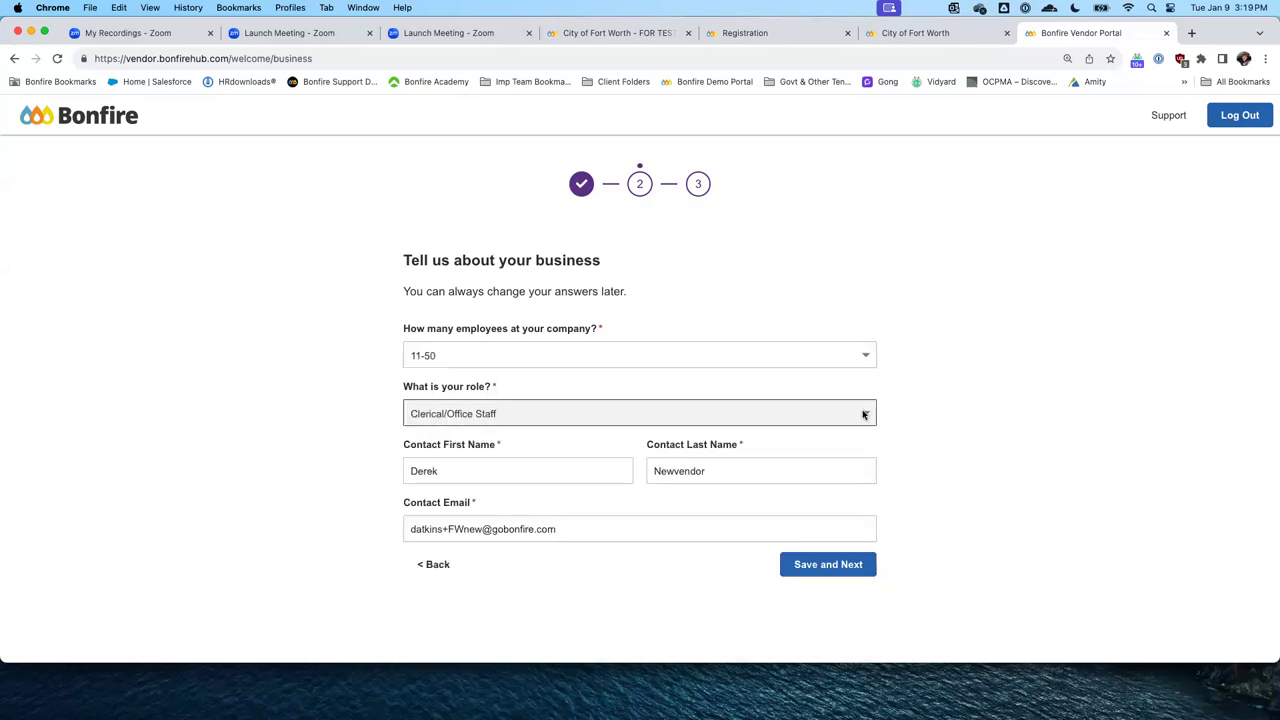
click(814, 417)
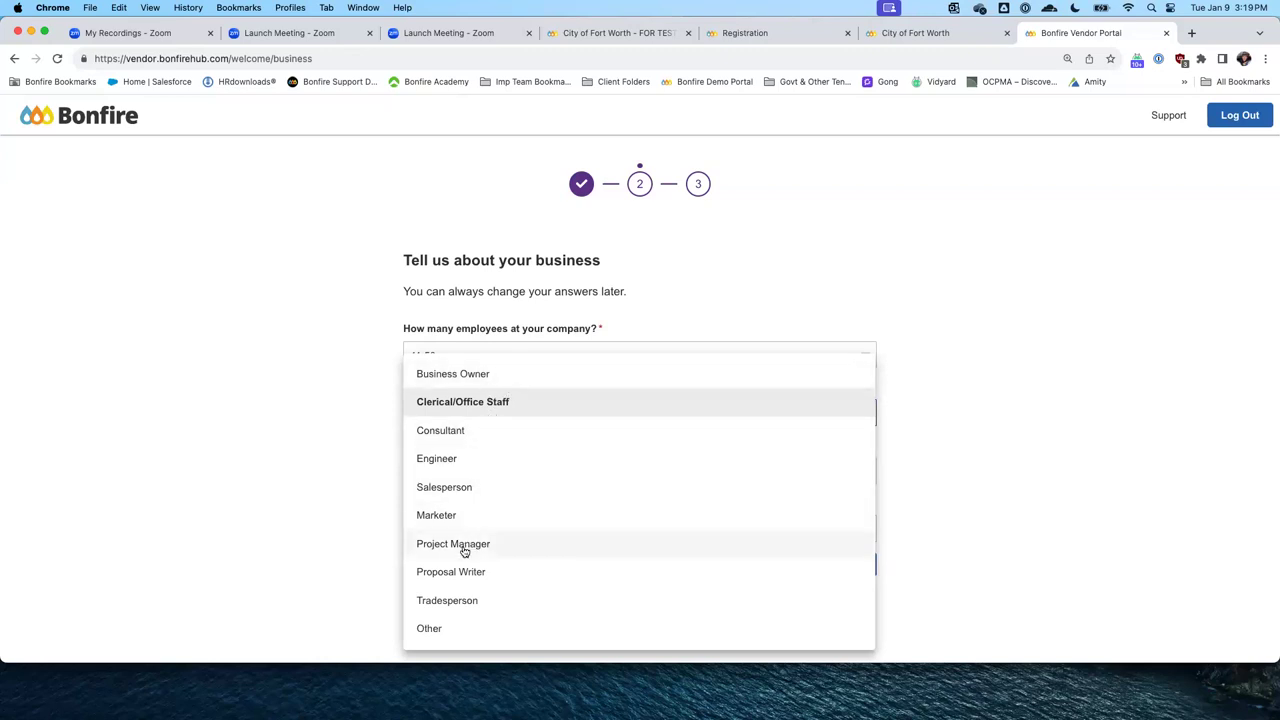
click(443, 432)
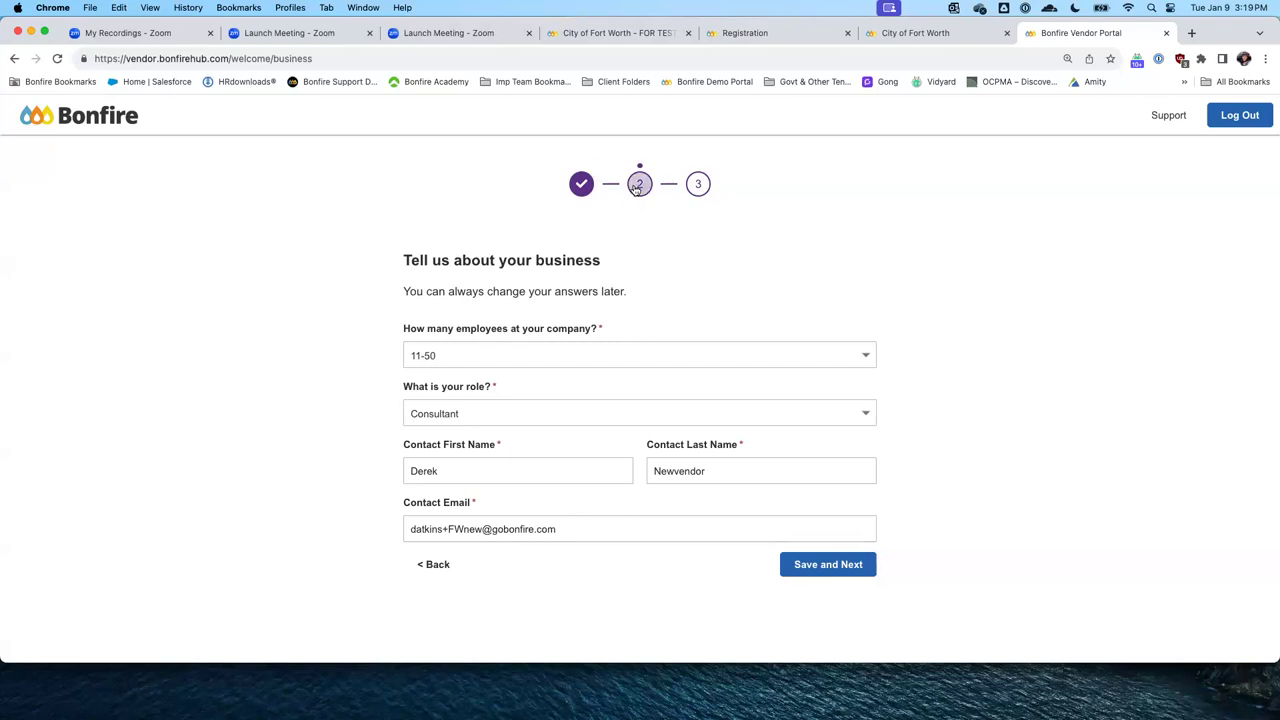
click(840, 572)
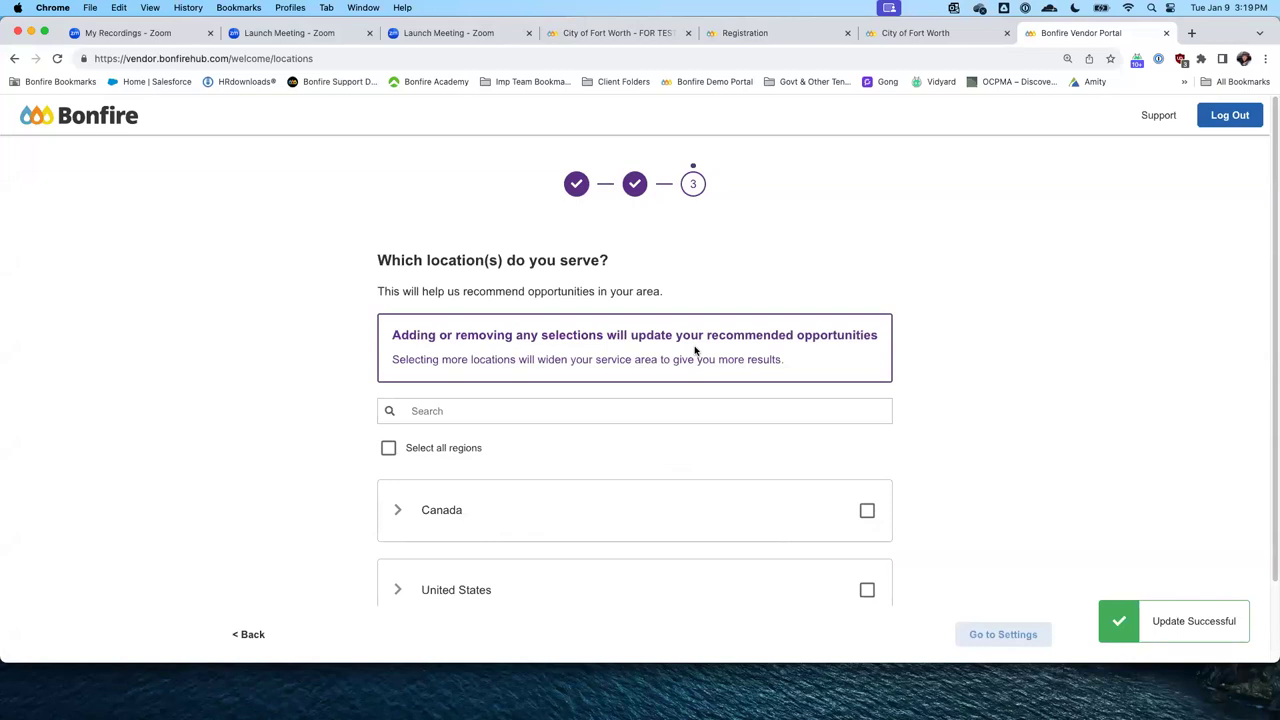
scroll(628, 312, down, 2)
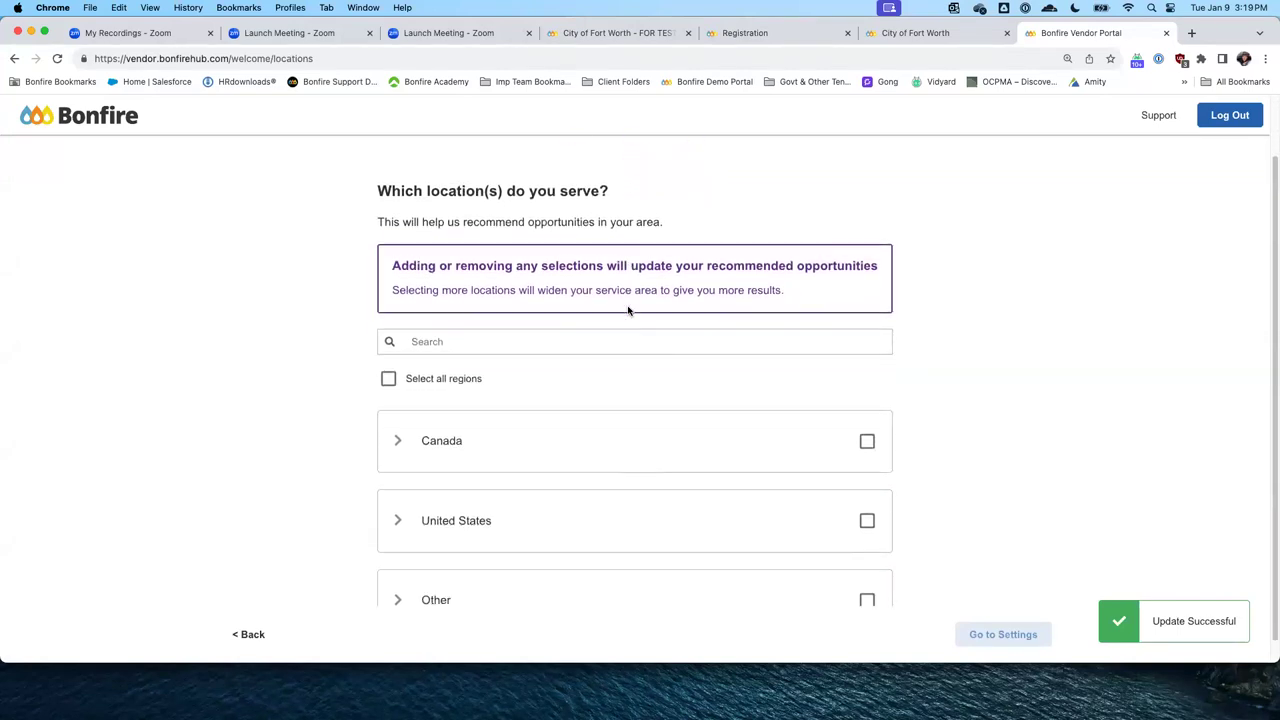
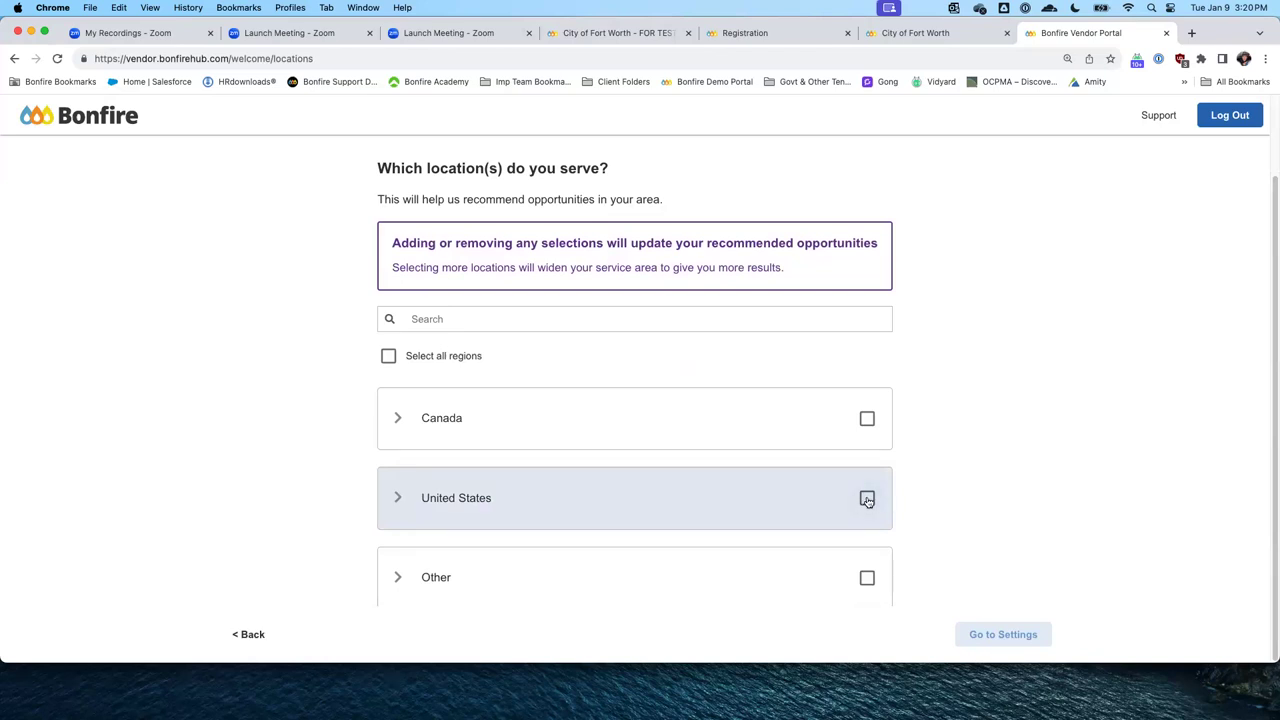
Expand United States into its individual states and check Texas as a served location
click(867, 499)
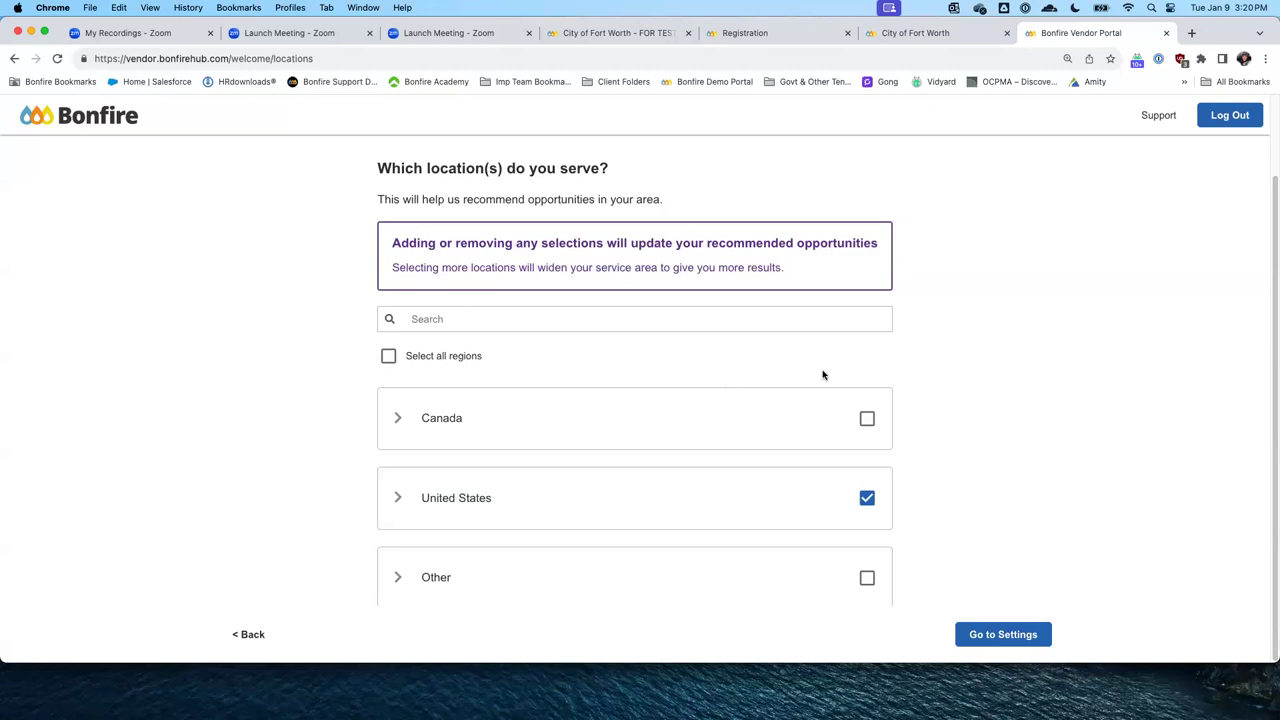
click(866, 500)
click(397, 497)
scroll(546, 437, down, 1)
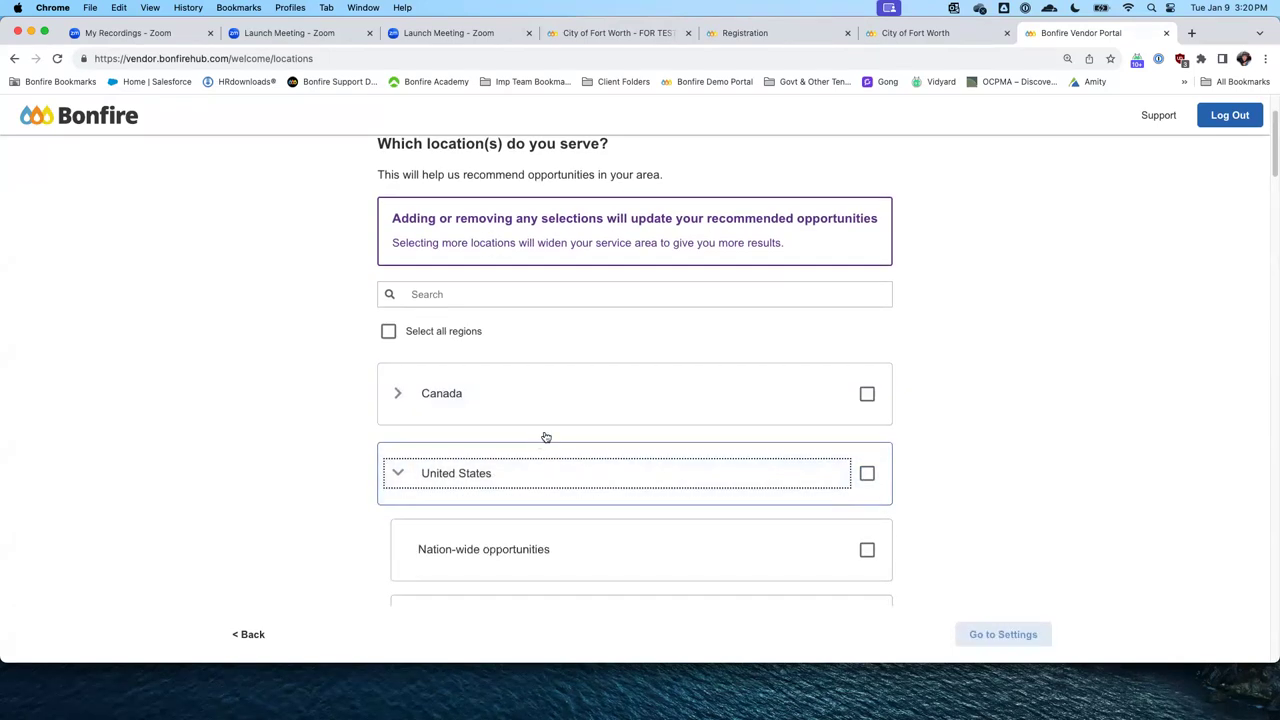
scroll(546, 437, down, 5)
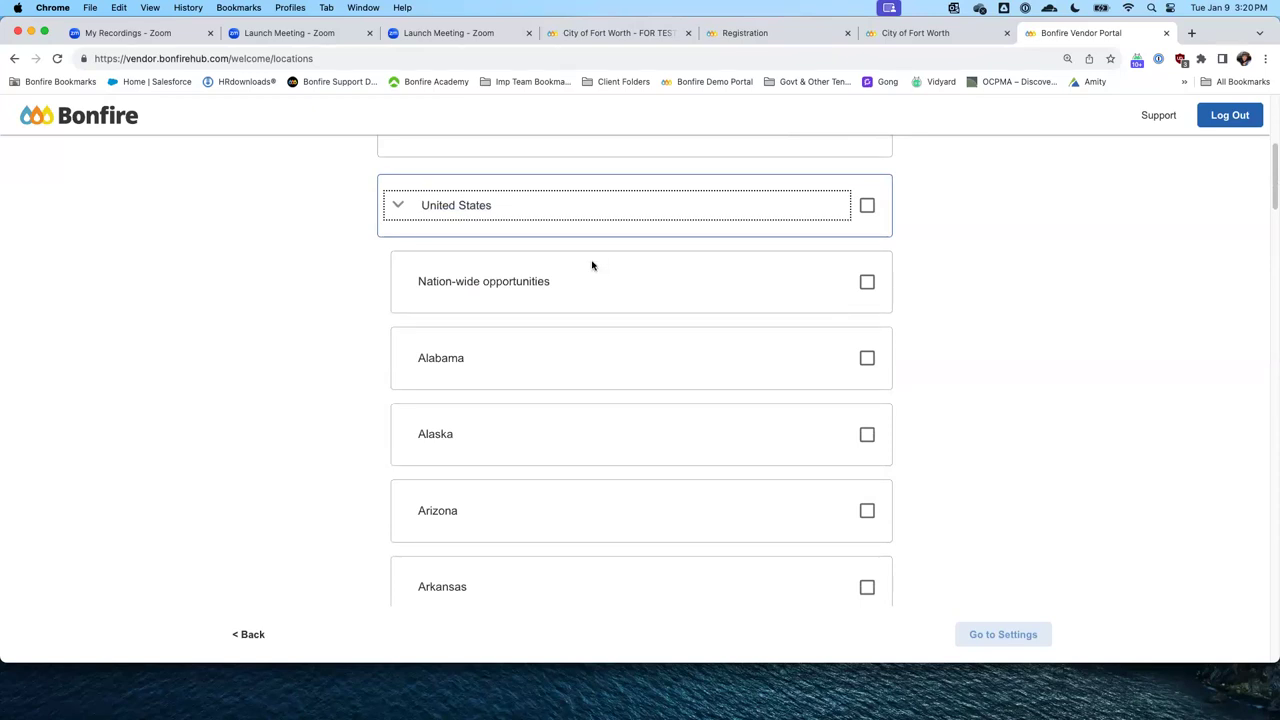
scroll(590, 280, down, 5)
scroll(589, 288, down, 10)
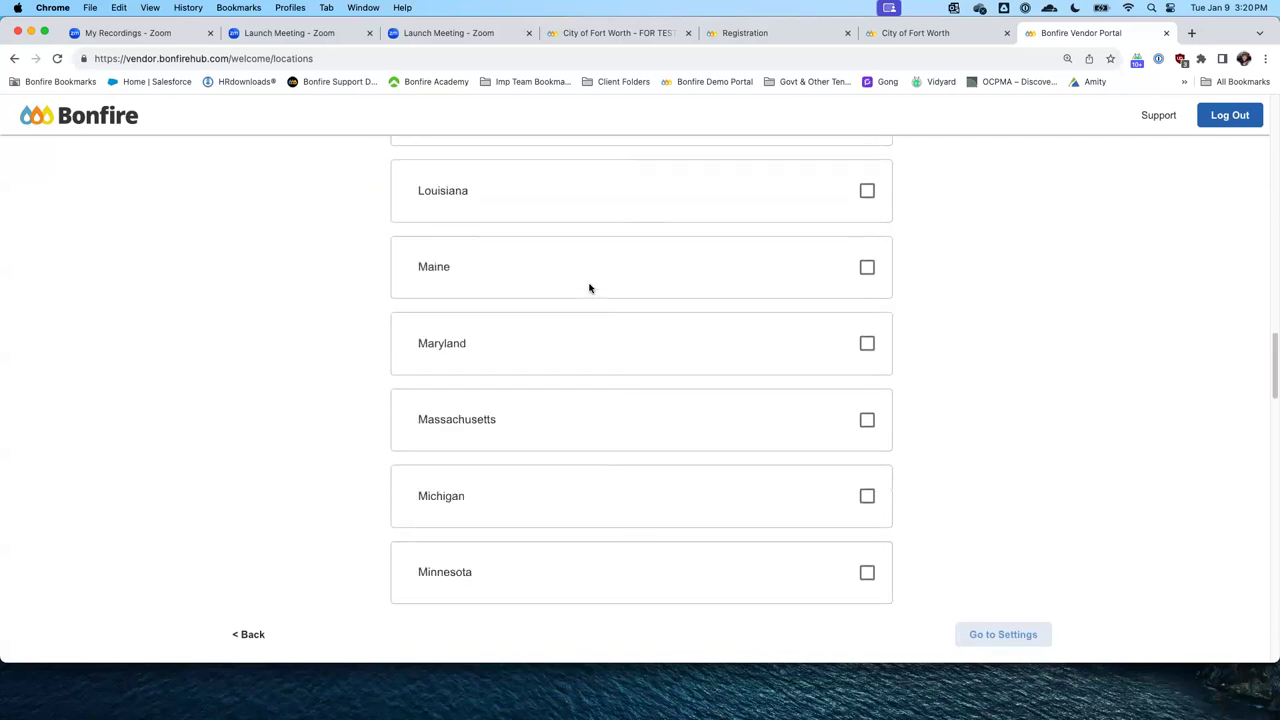
scroll(589, 288, down, 9)
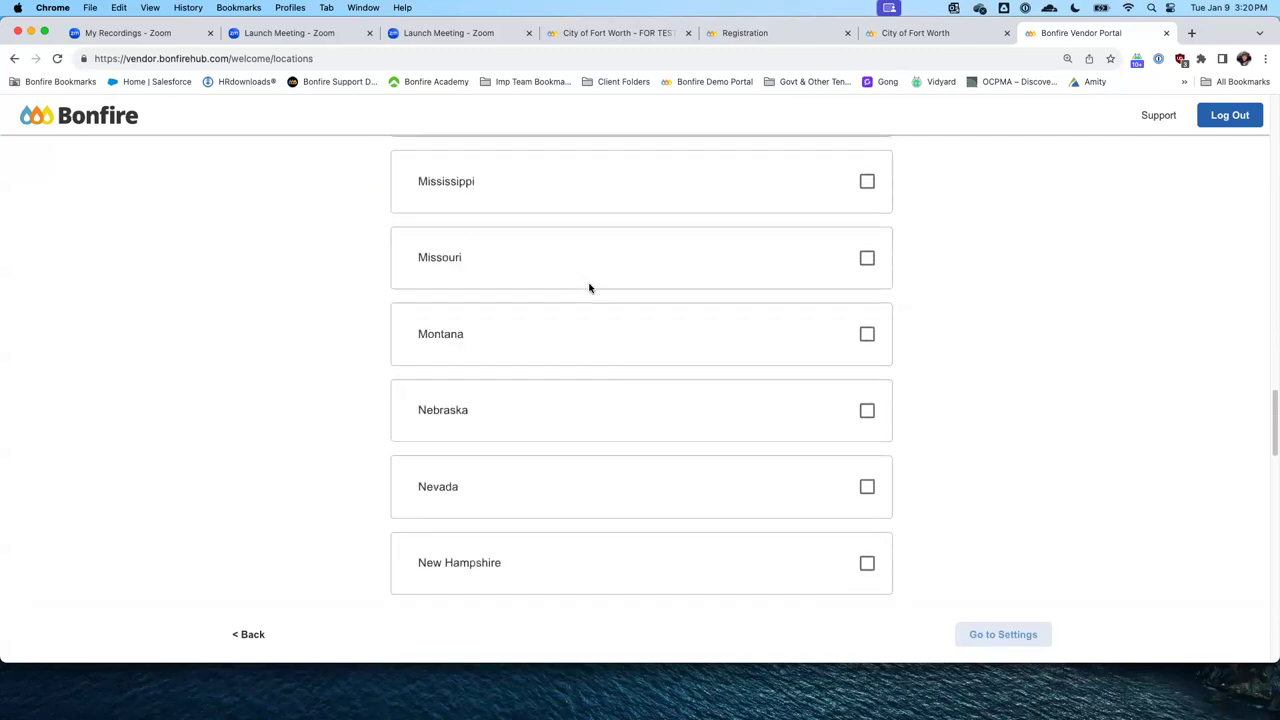
scroll(589, 288, down, 8)
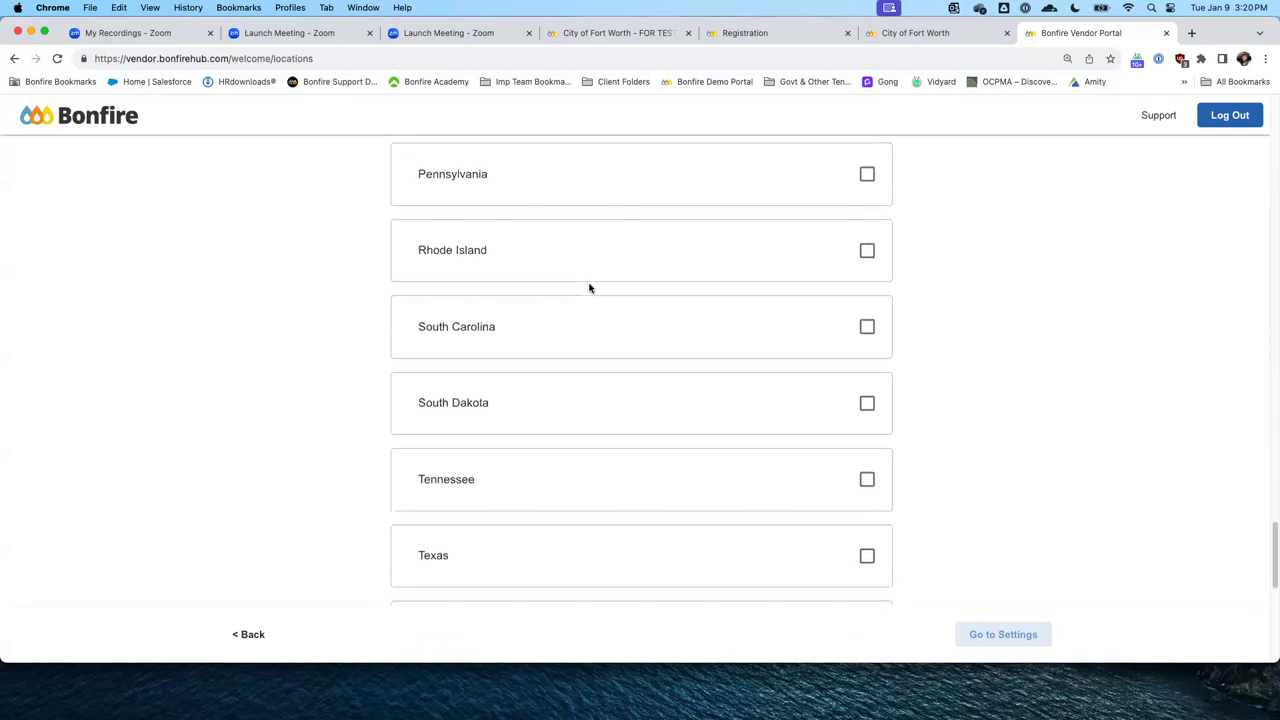
click(866, 356)
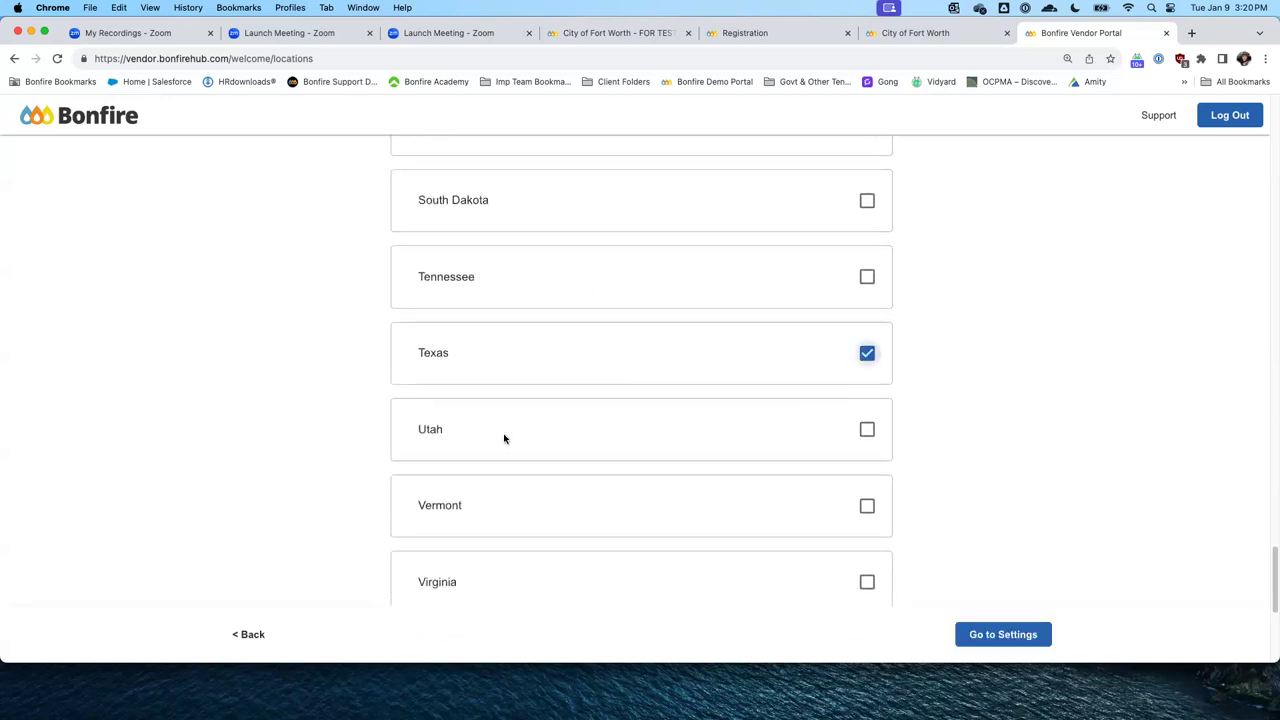
Check New Mexico and Oklahoma as well, then return to the top of the list
scroll(503, 414, up, 5)
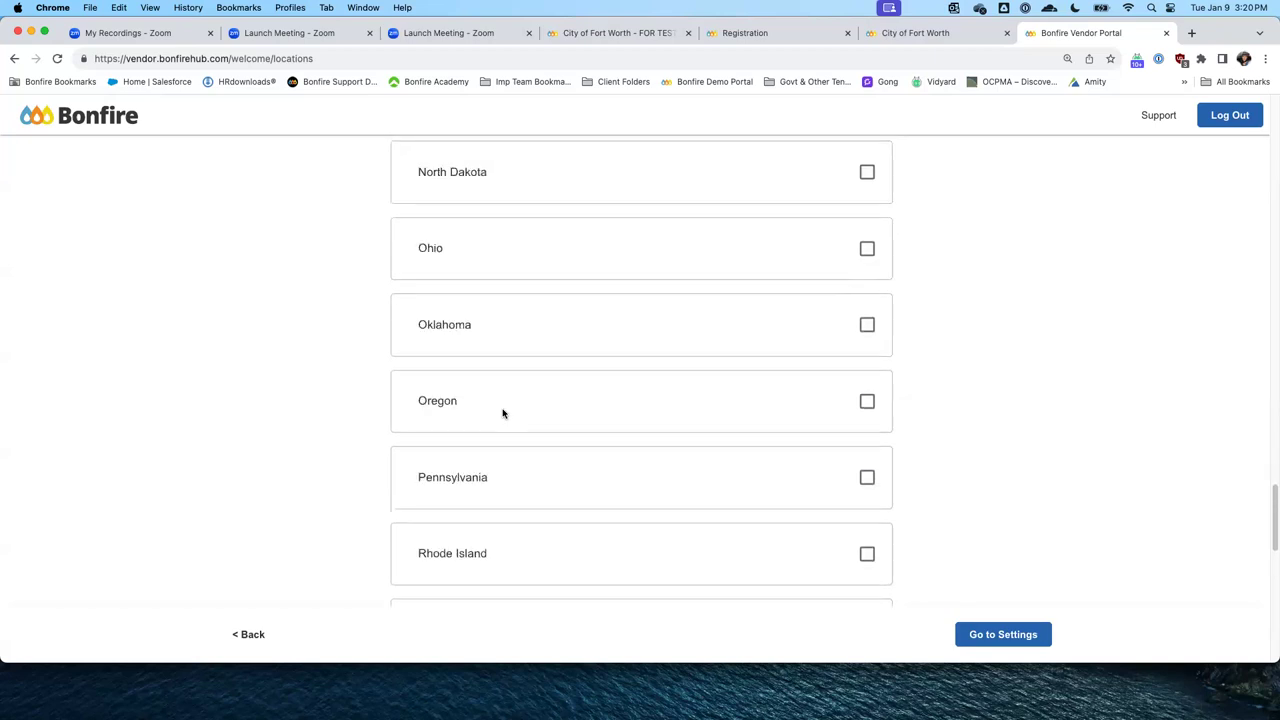
scroll(503, 414, up, 3)
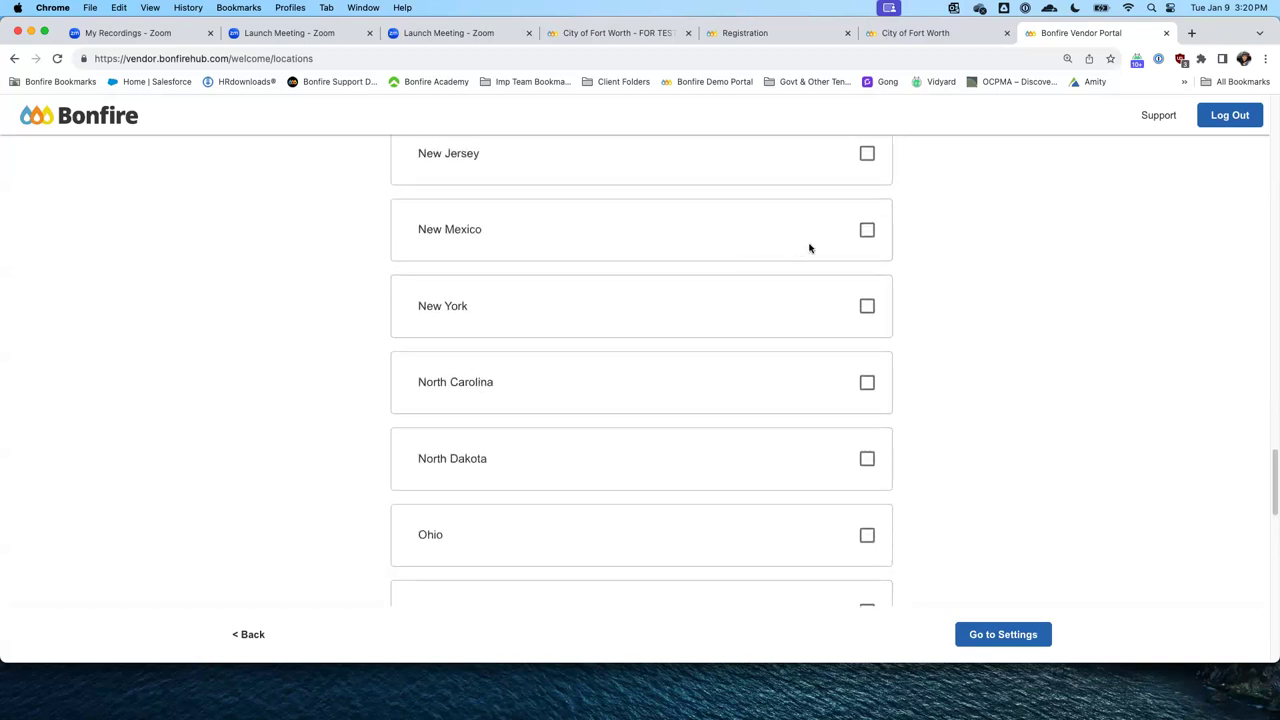
click(867, 230)
scroll(686, 334, down, 1)
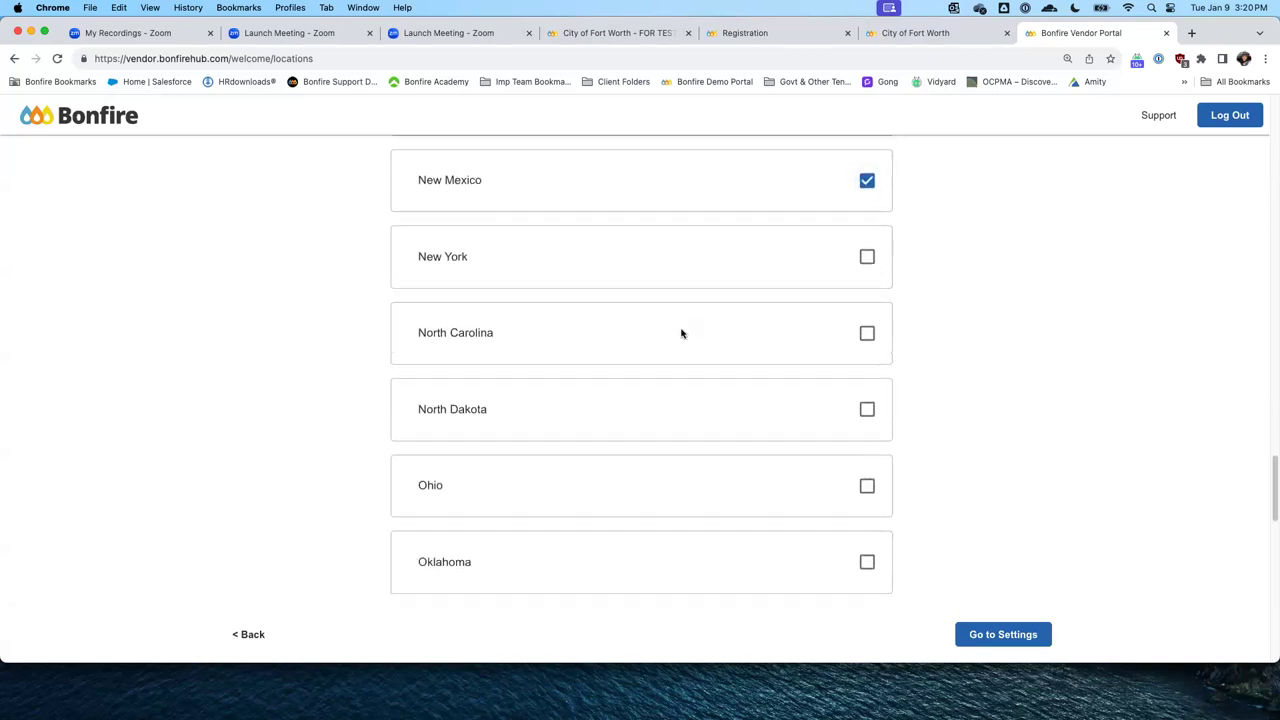
click(867, 538)
scroll(697, 386, up, 3)
scroll(697, 386, up, 5)
scroll(697, 386, up, 4)
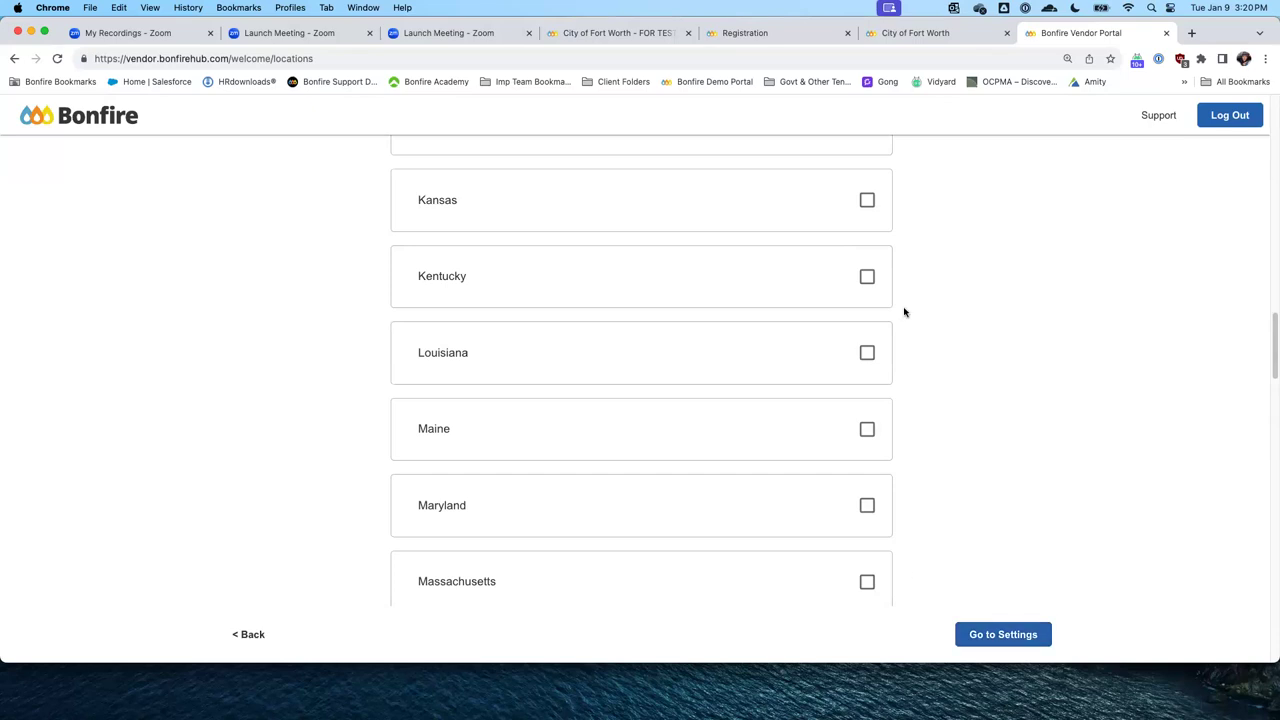
scroll(903, 311, up, 15)
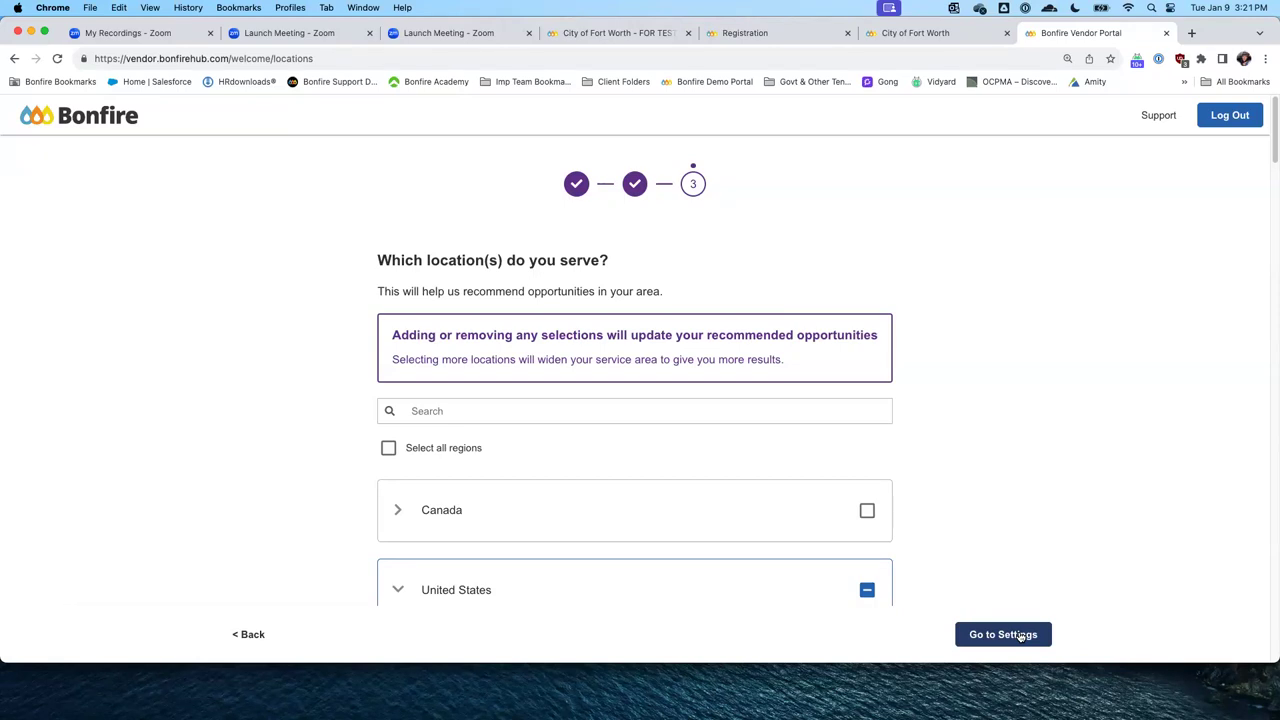
Go to Settings so the City of Fort Worth Registration page opens in a new tab
click(1012, 638)
click(1004, 635)
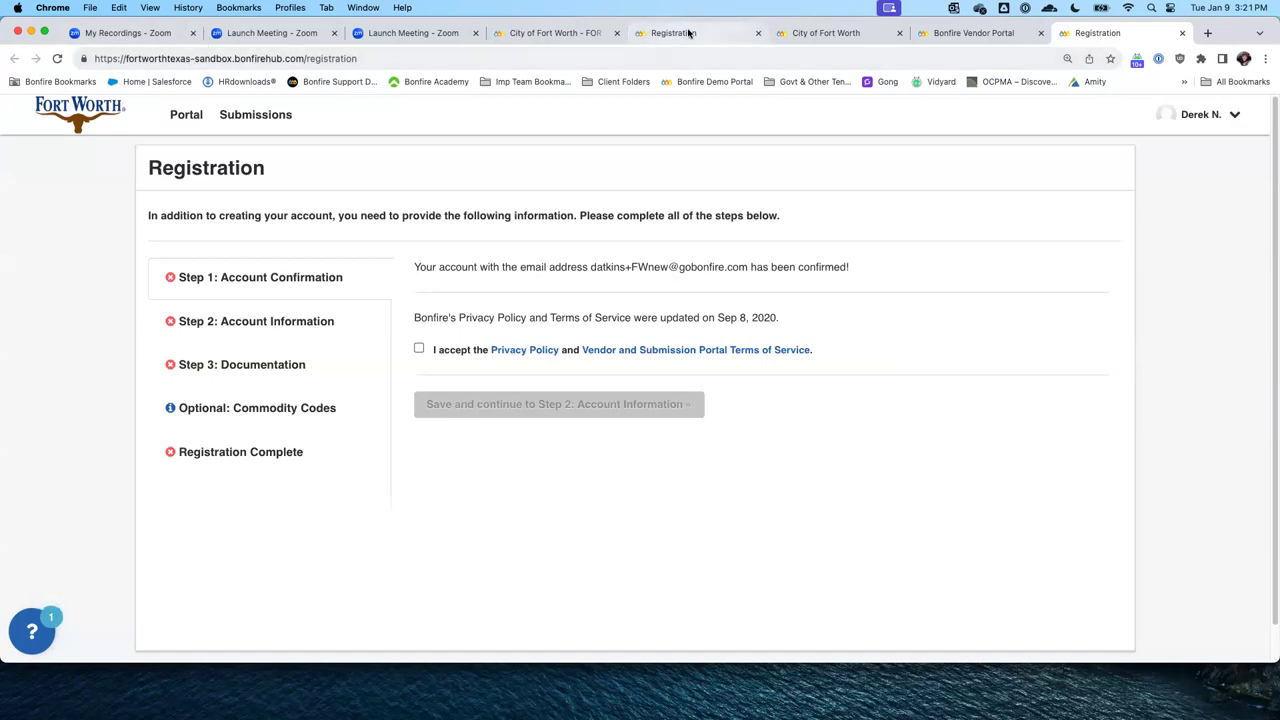
click(841, 33)
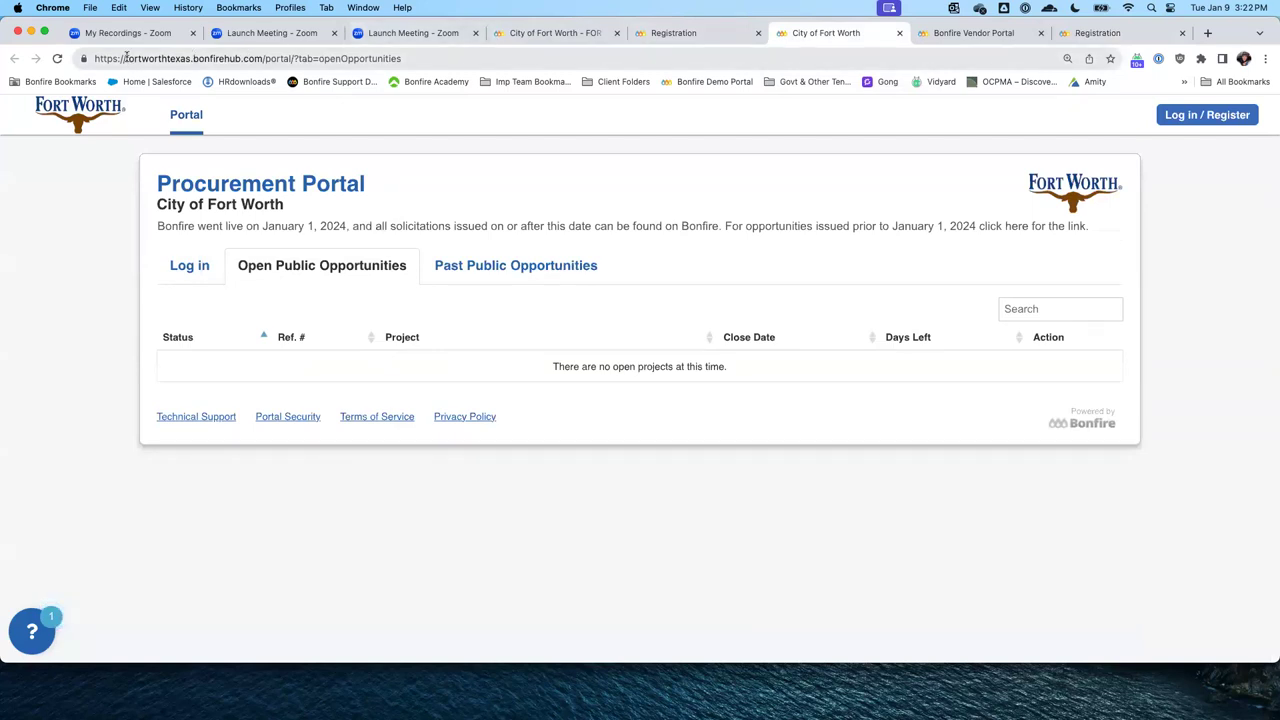
drag(124, 58, 263, 58)
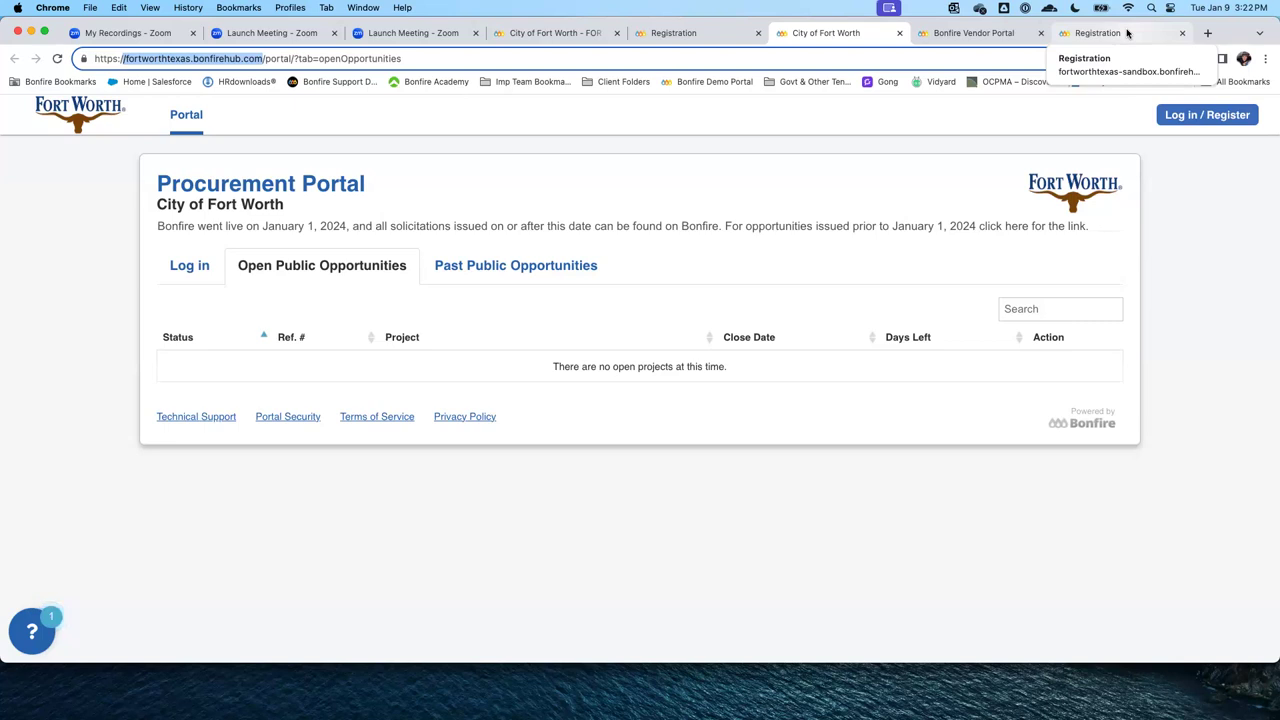
click(1127, 33)
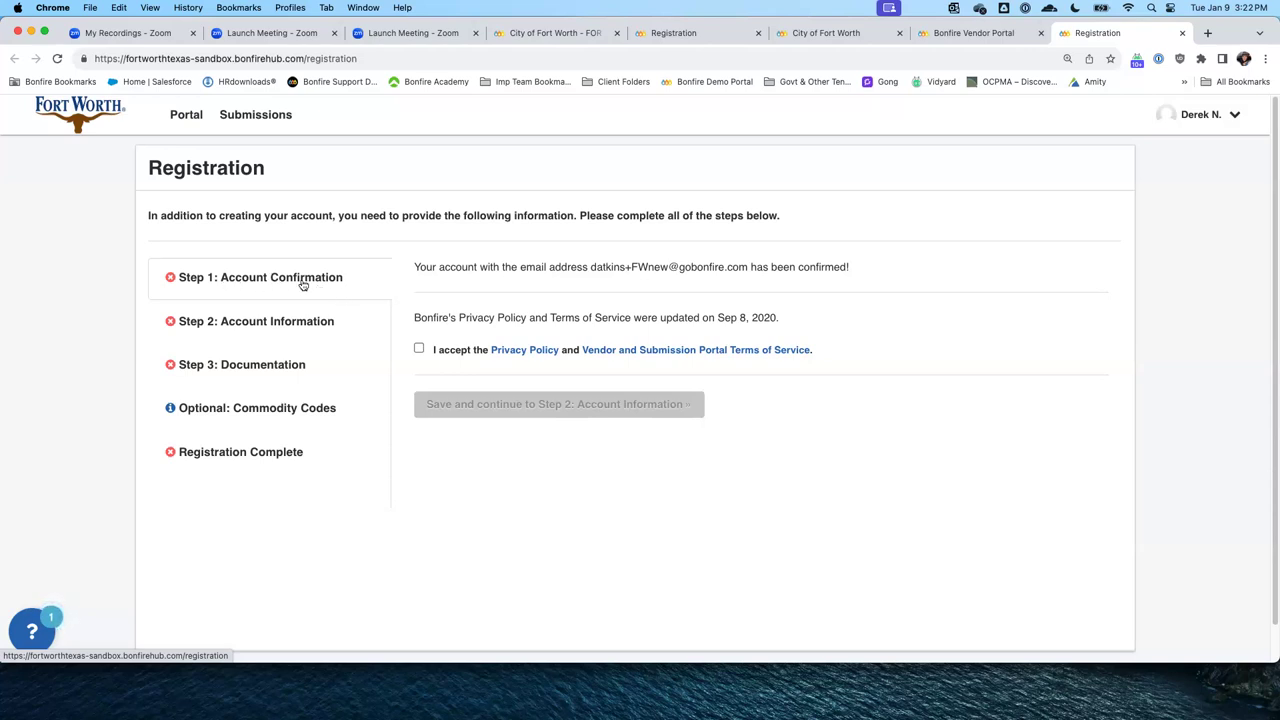
Accept the Privacy Policy and Terms of Service, then save and continue to Account Information
click(419, 349)
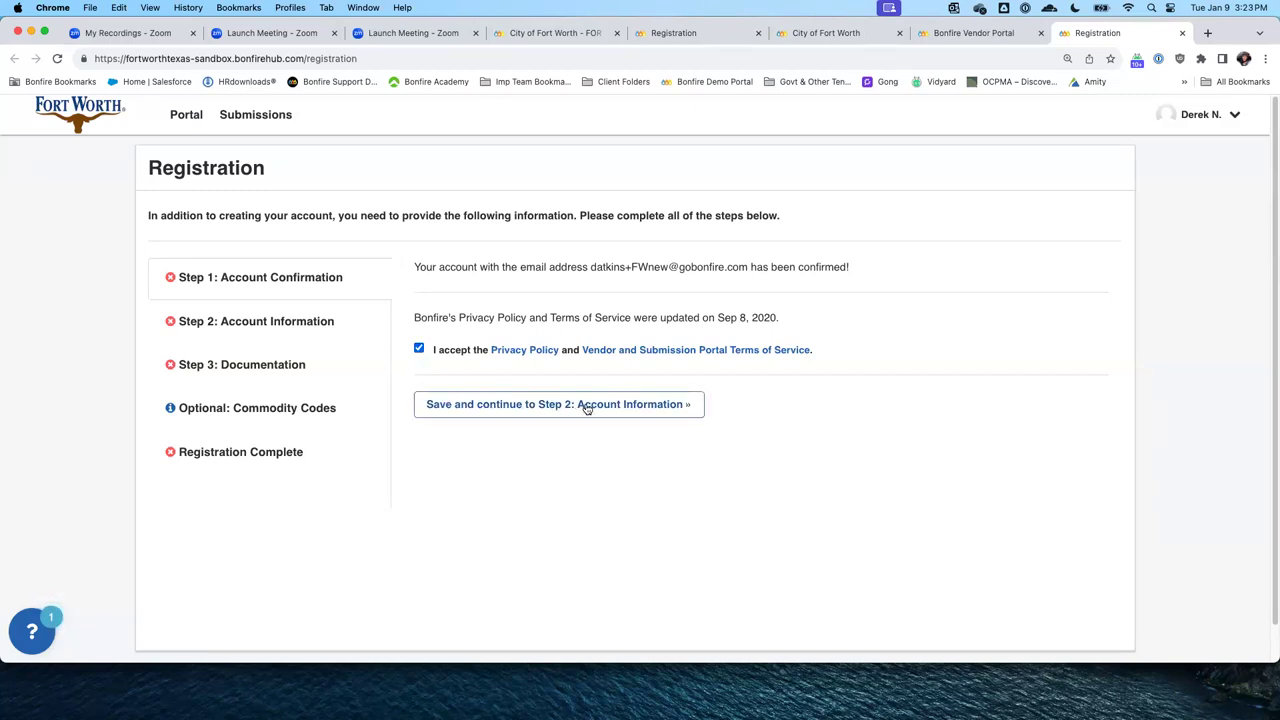
click(587, 405)
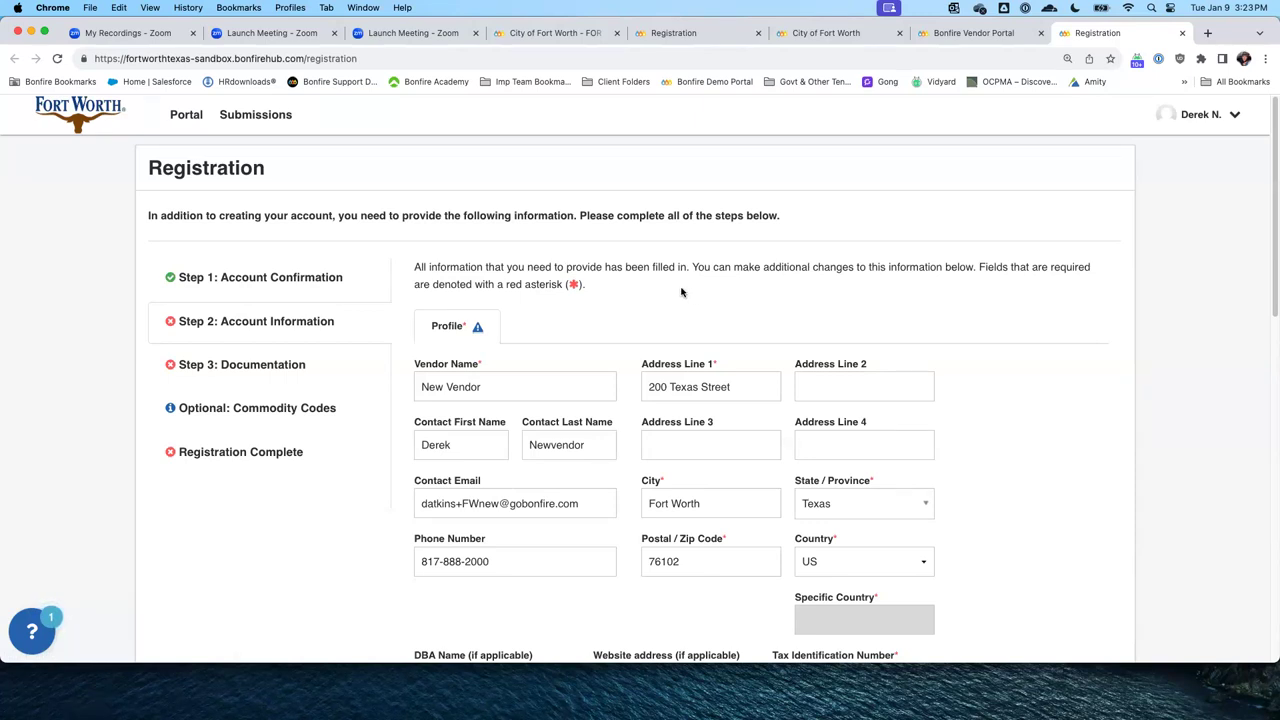
scroll(681, 292, down, 1)
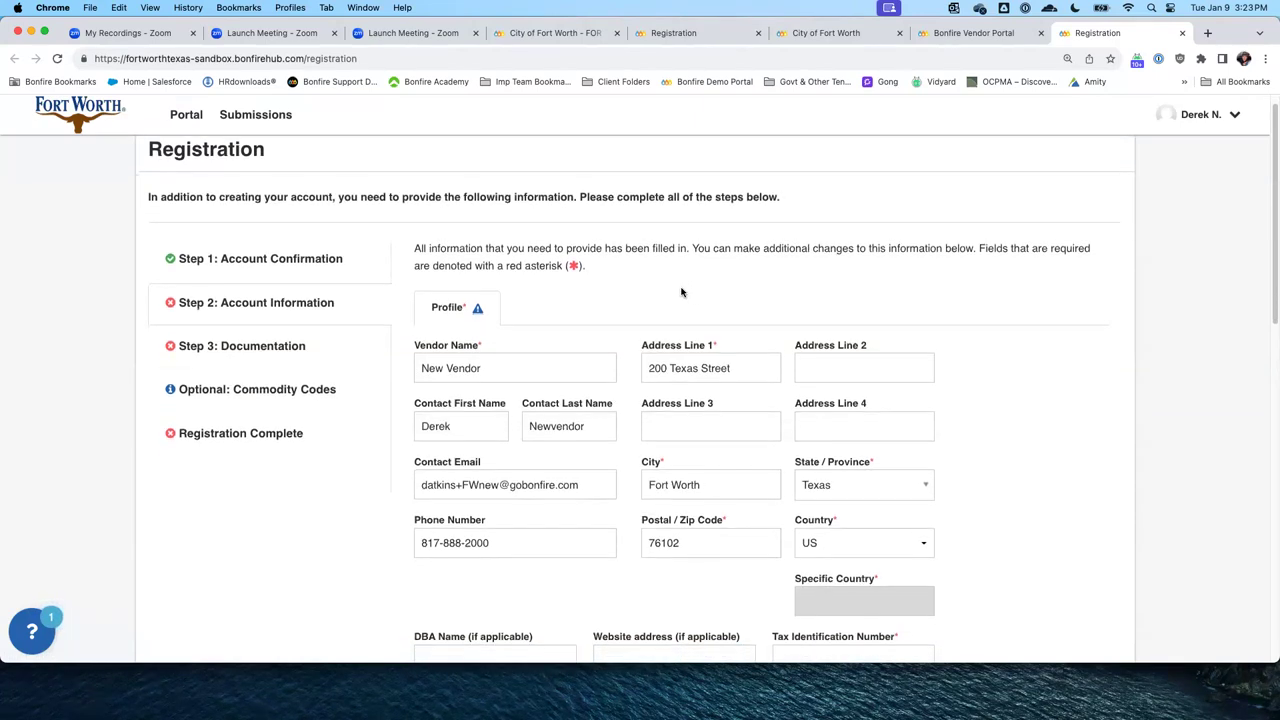
scroll(681, 292, down, 1)
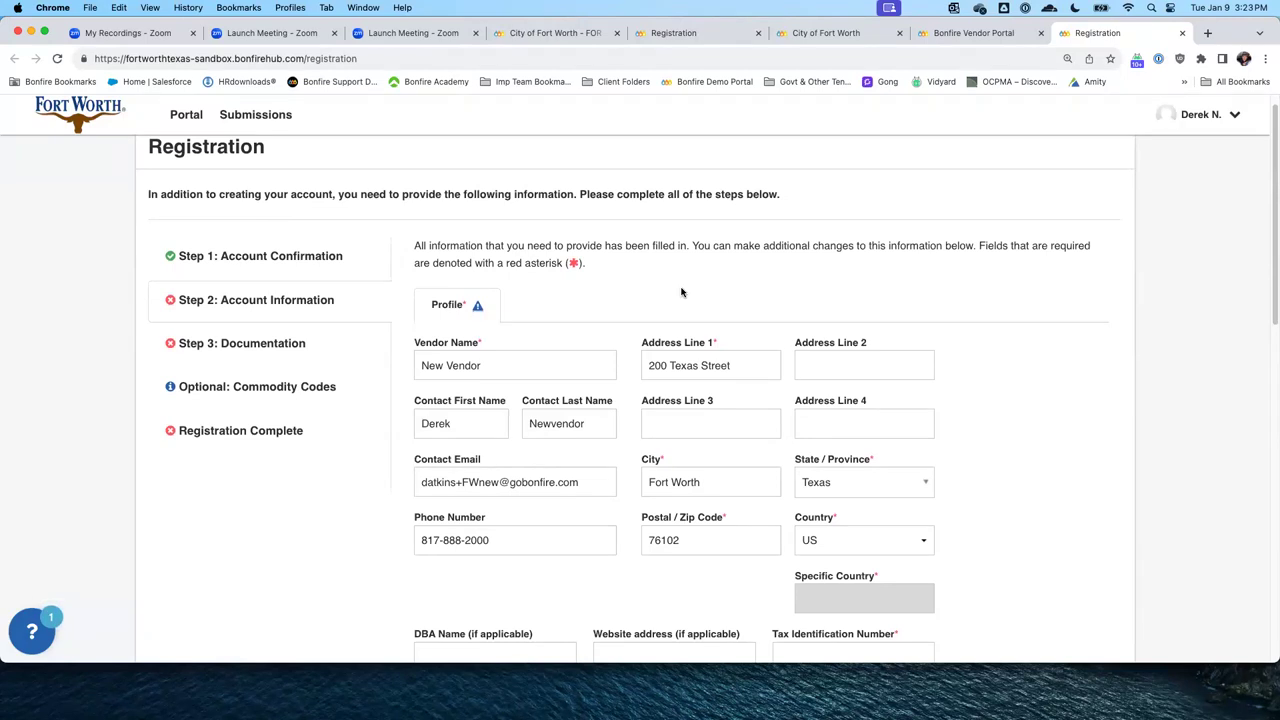
scroll(681, 292, down, 1)
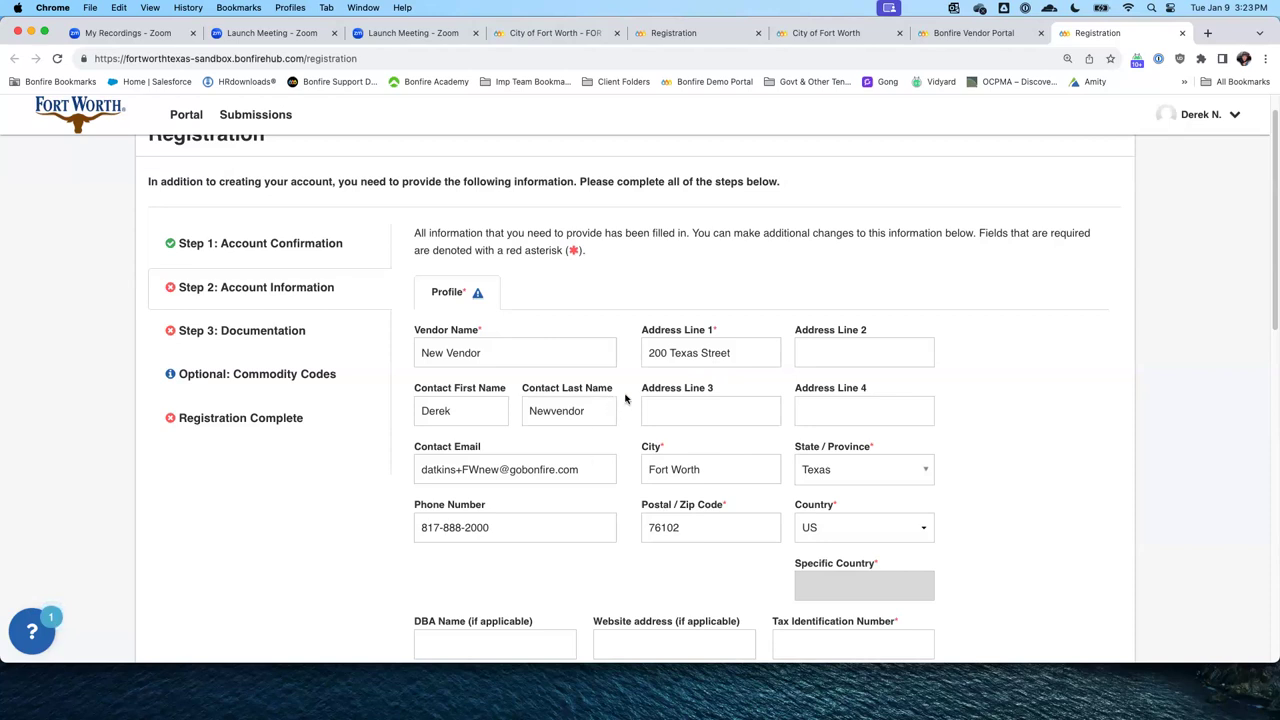
drag(648, 356, 734, 354)
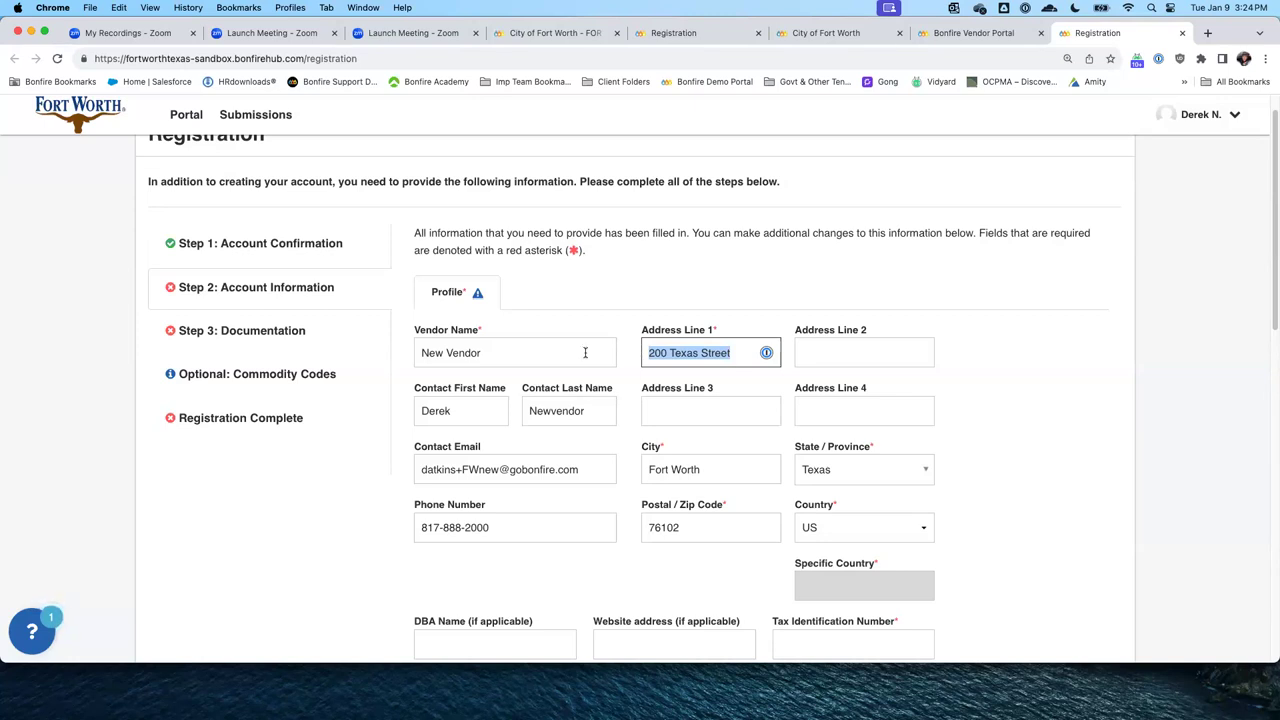
click(647, 280)
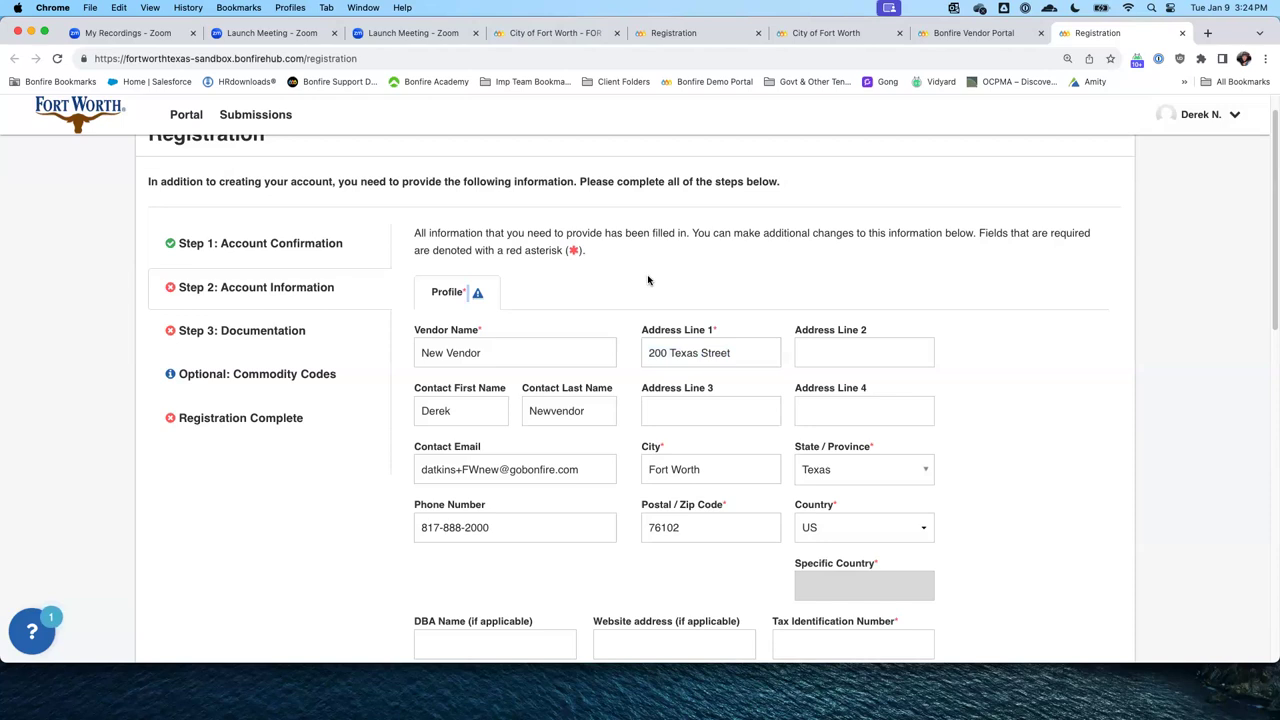
scroll(647, 280, down, 3)
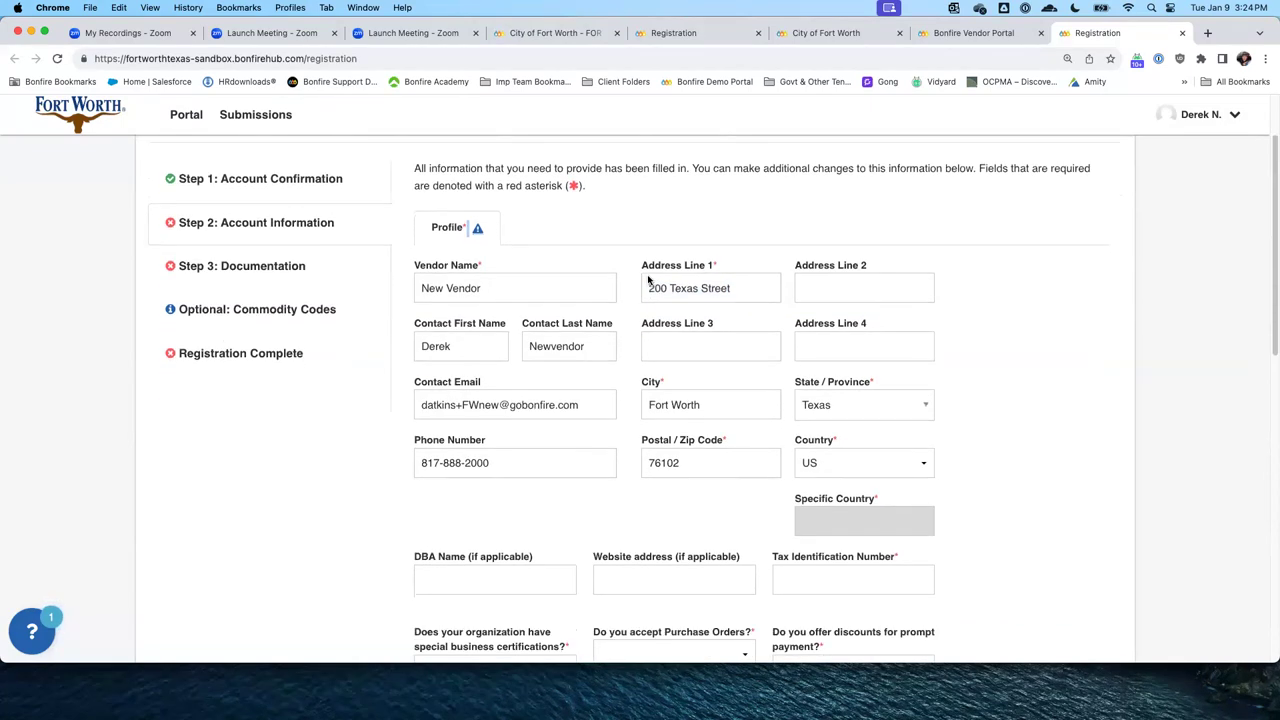
scroll(647, 280, down, 3)
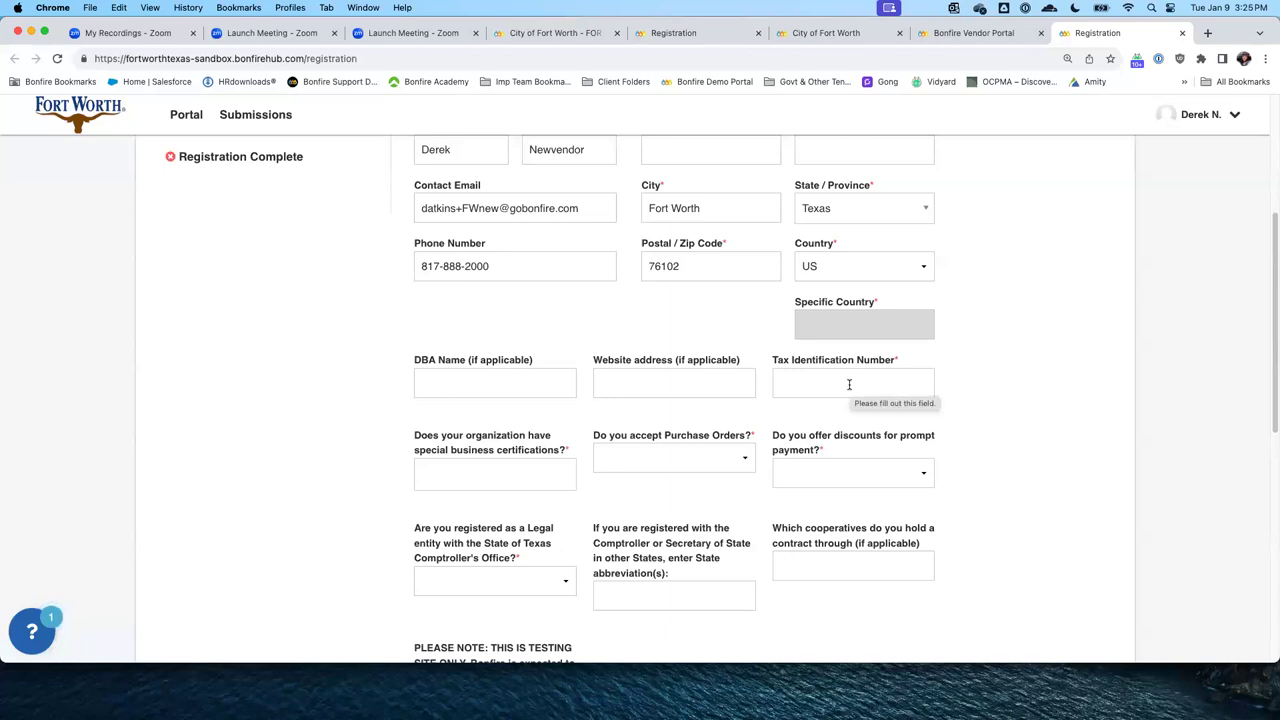
scroll(849, 384, down, 1)
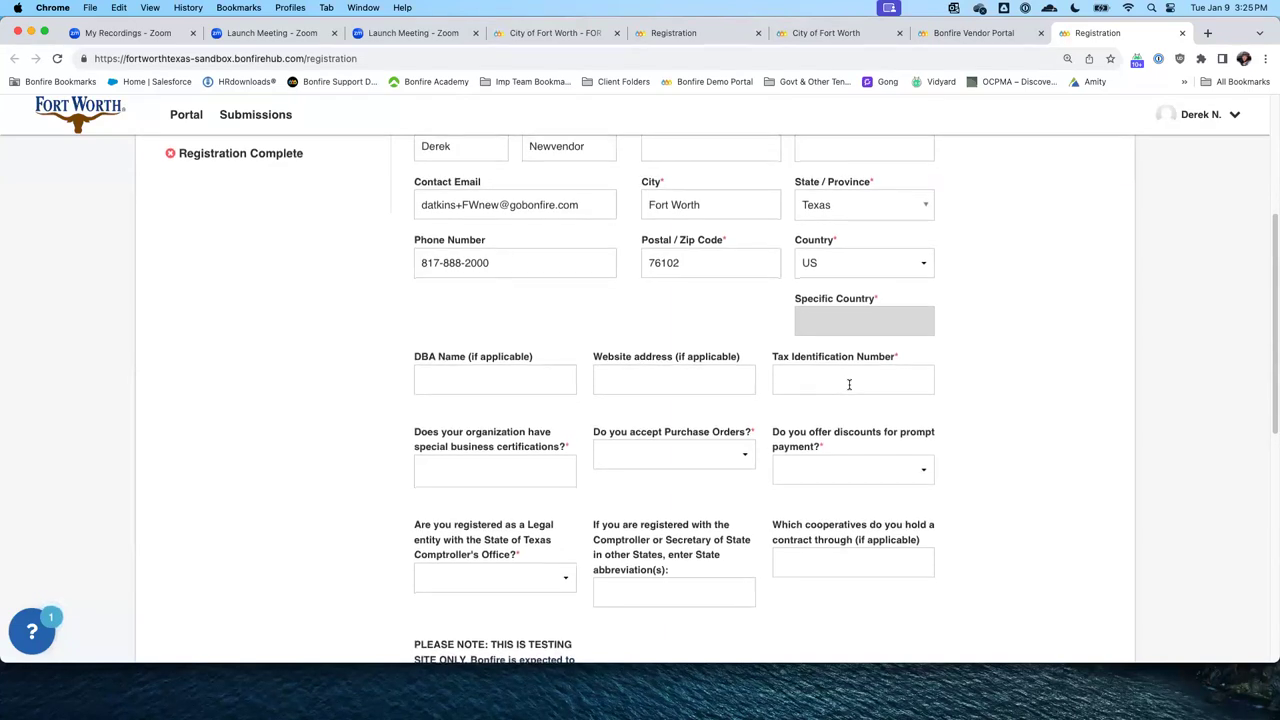
Enter the tax identification number and choose Veteran-Owned Business as a certification
click(808, 371)
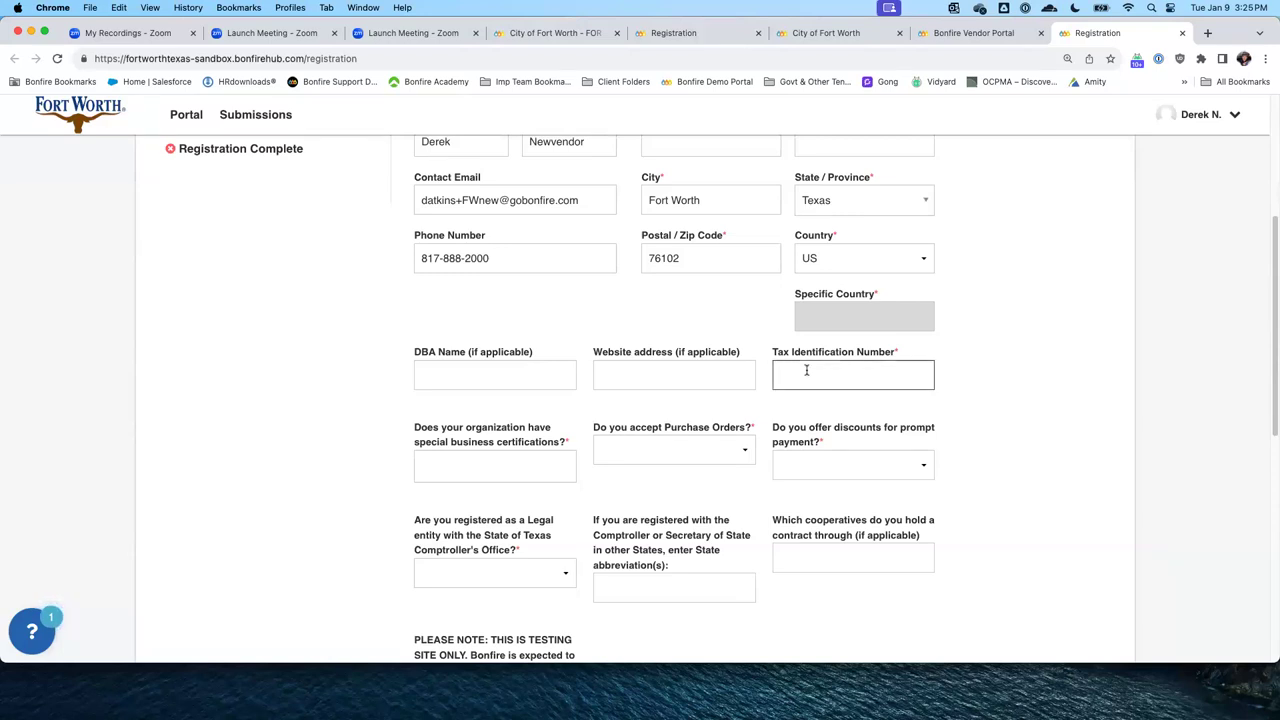
text(123456789)
click(547, 466)
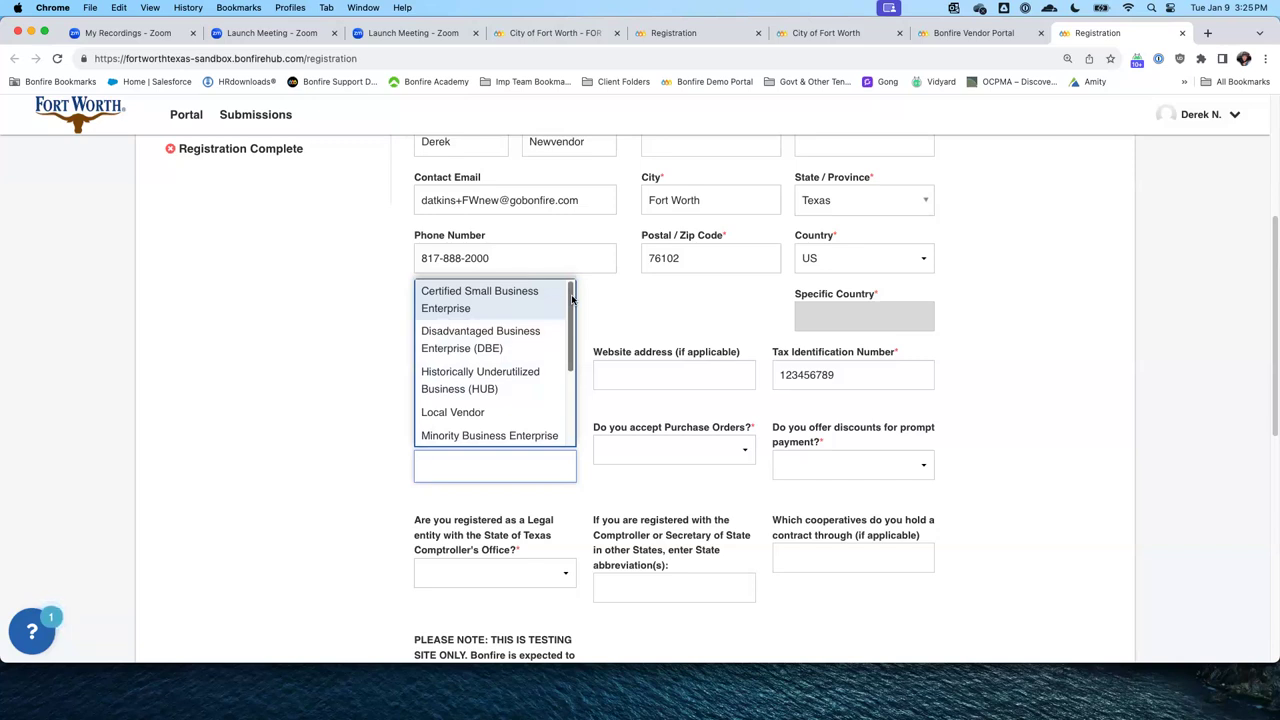
drag(572, 298, 568, 383)
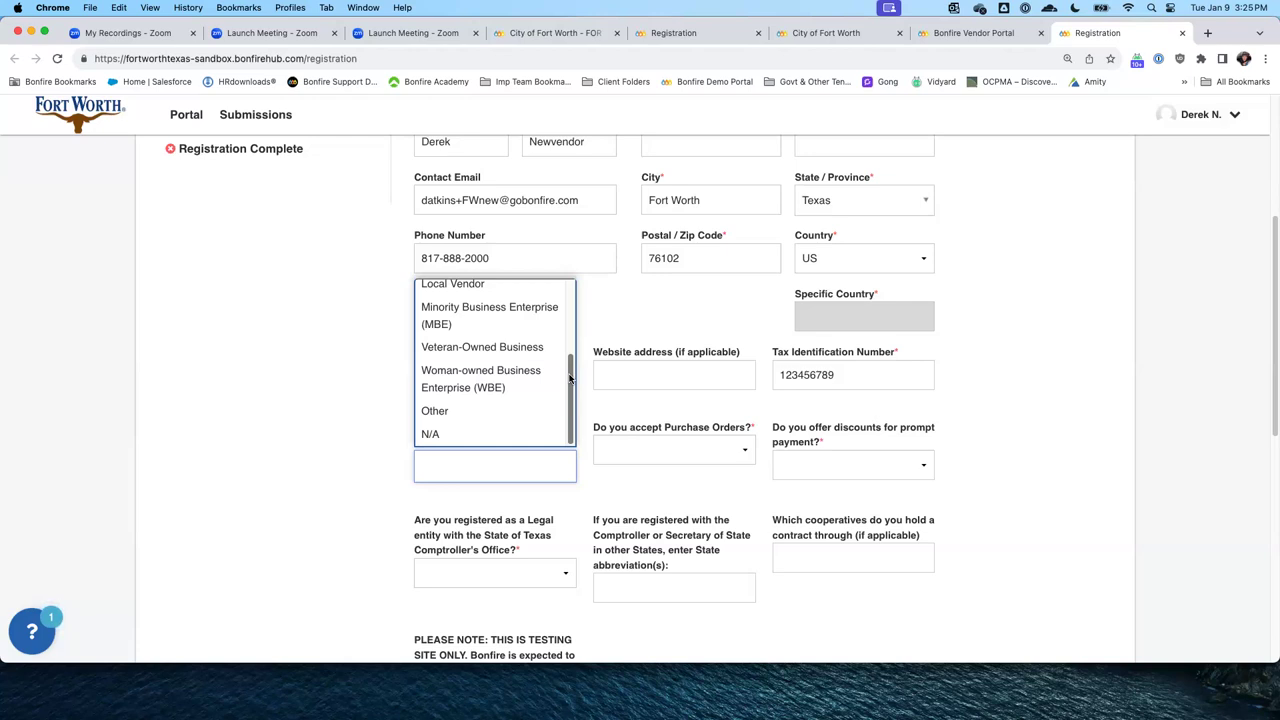
click(478, 349)
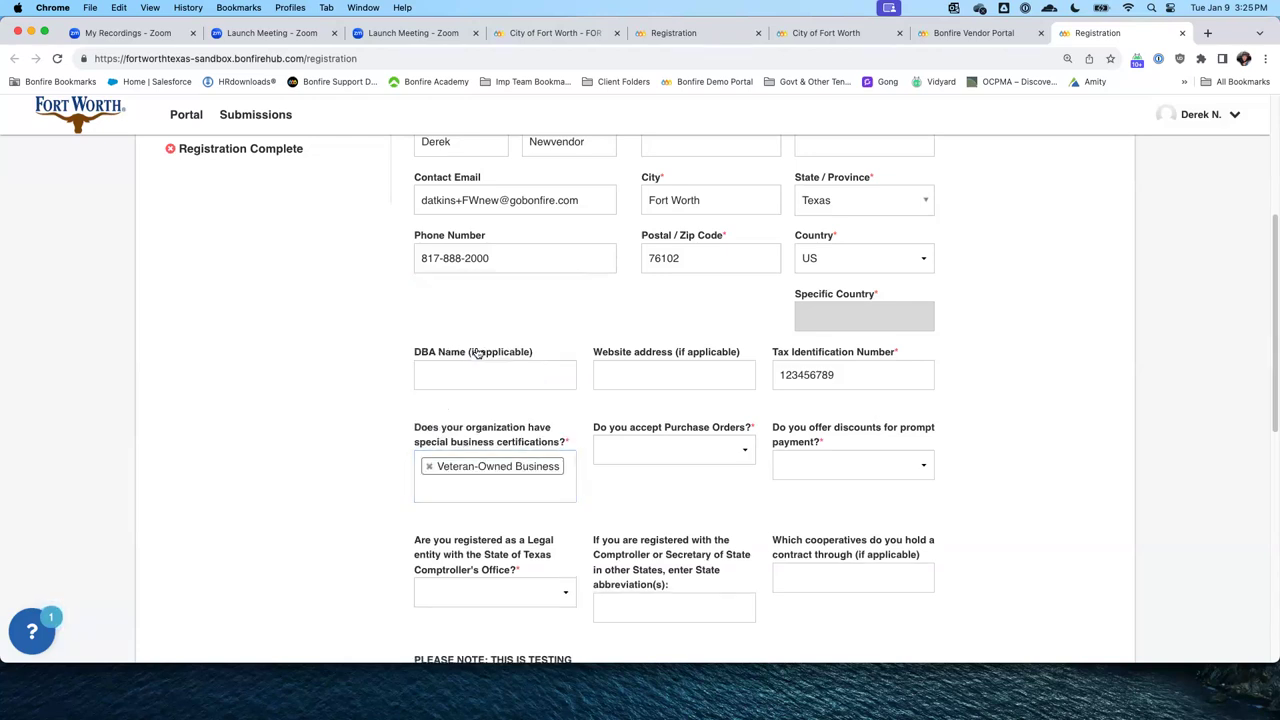
Add Woman-owned Business Enterprise (WBE) as a second certification and close the list
click(454, 487)
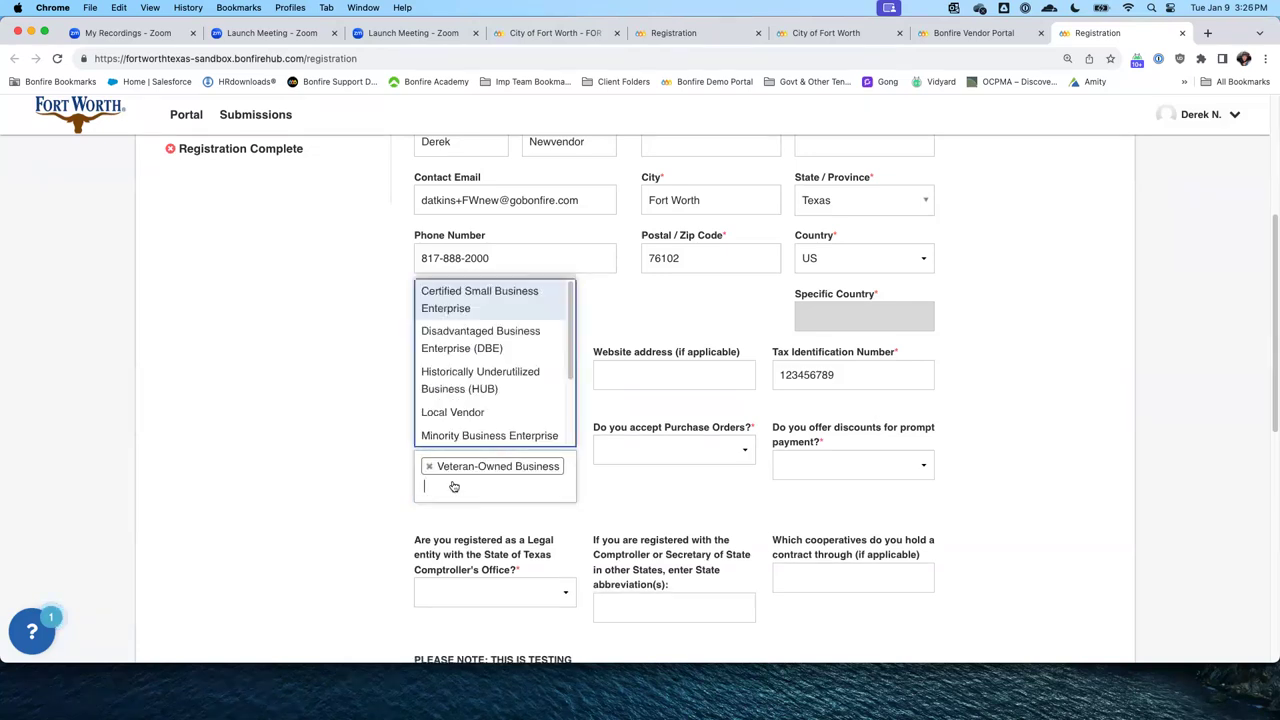
scroll(465, 390, down, 3)
click(463, 385)
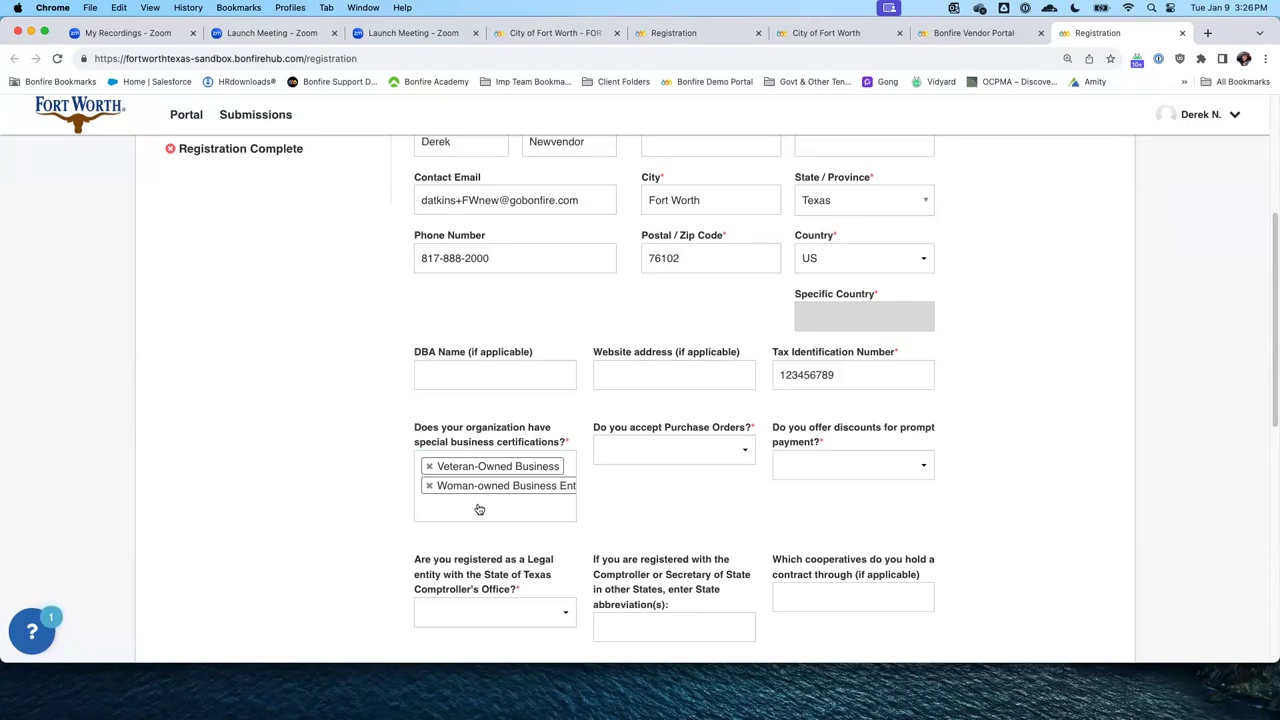
click(479, 509)
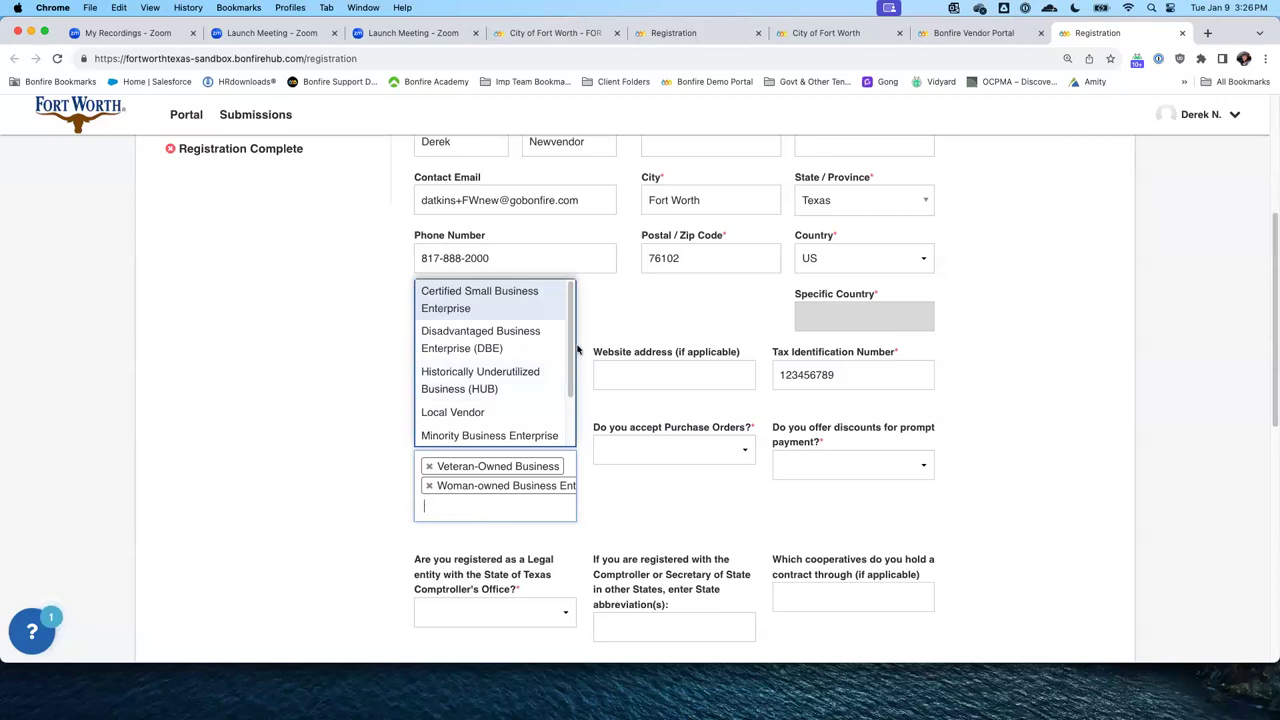
scroll(565, 400, down, 3)
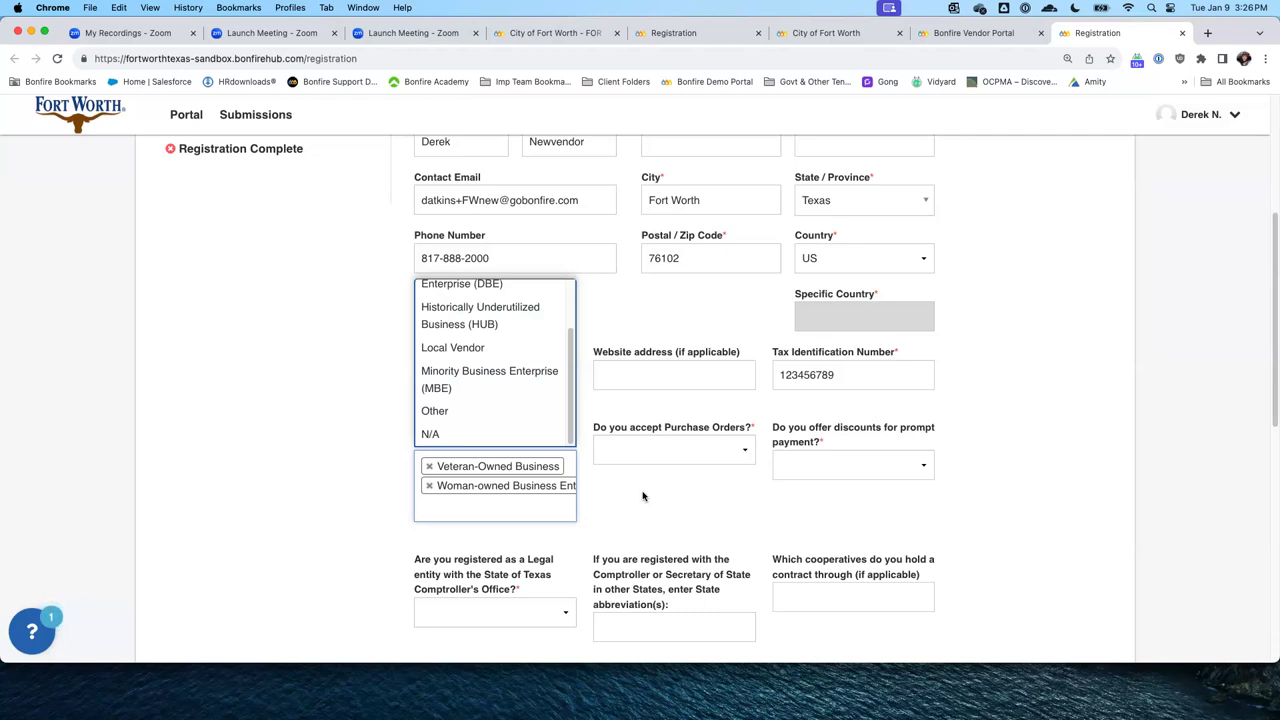
click(643, 496)
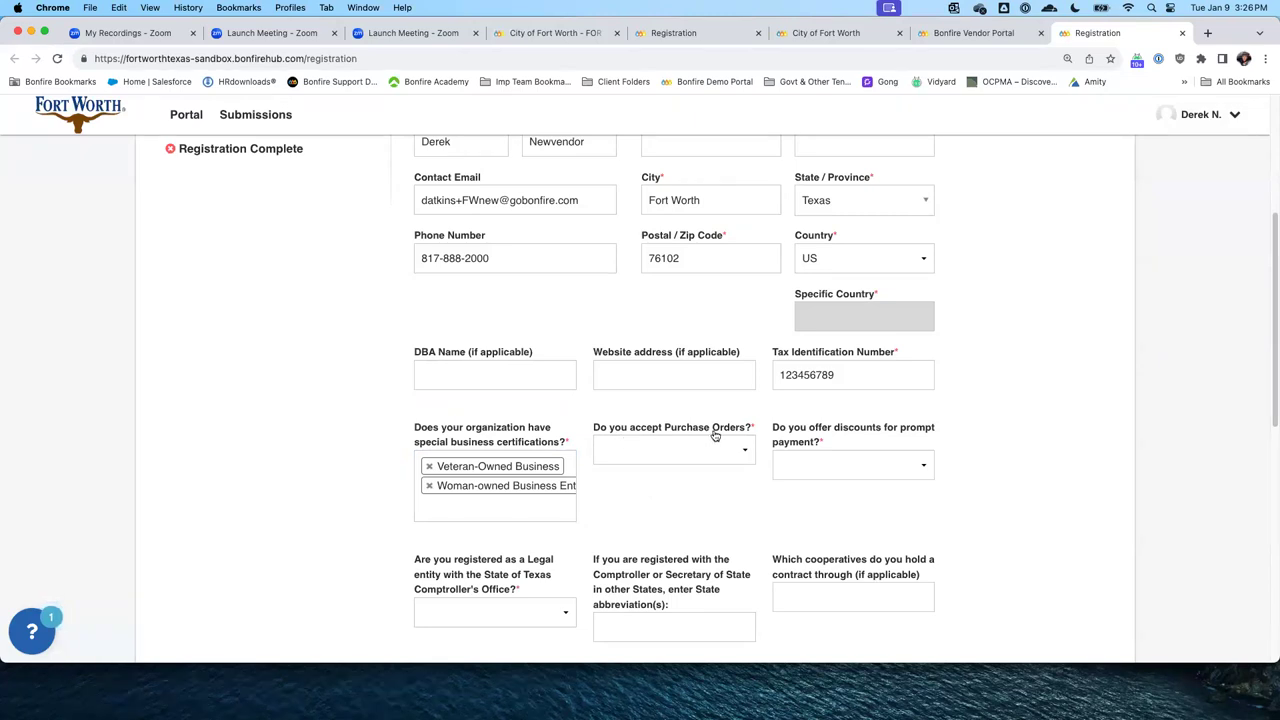
Set both the Purchase Orders and prompt-payment discount dropdowns to Y
click(746, 452)
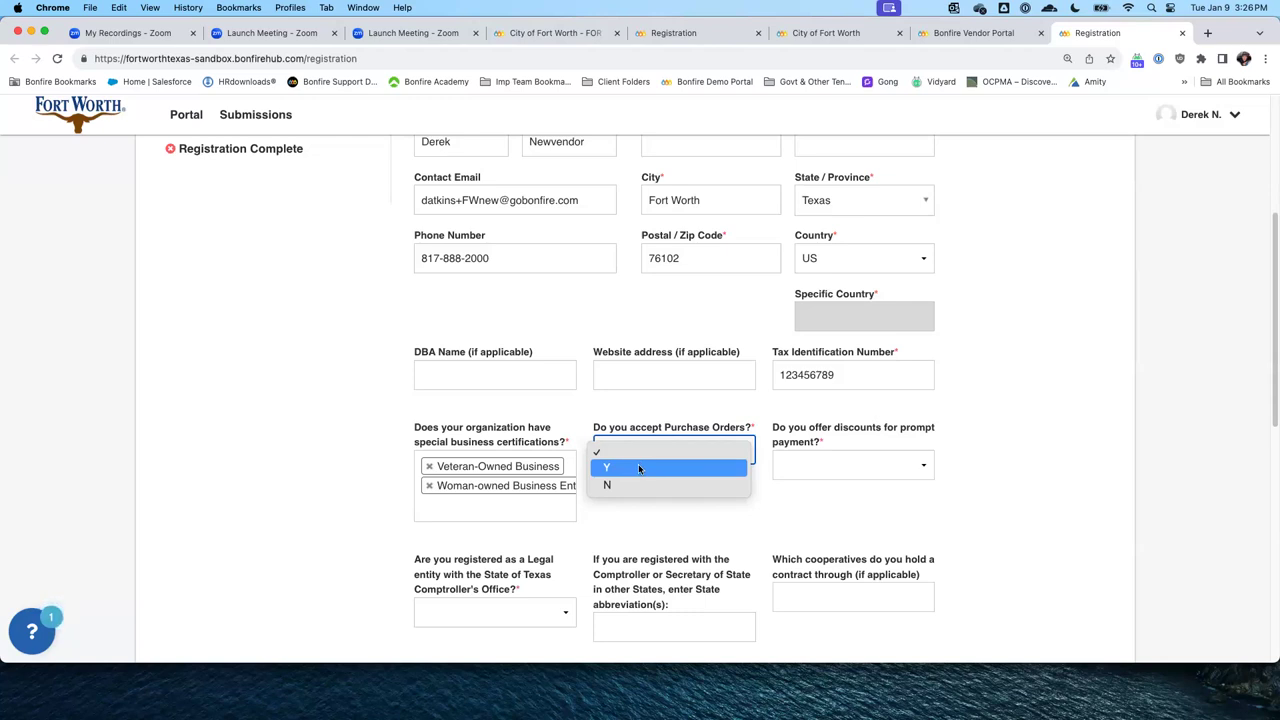
click(638, 466)
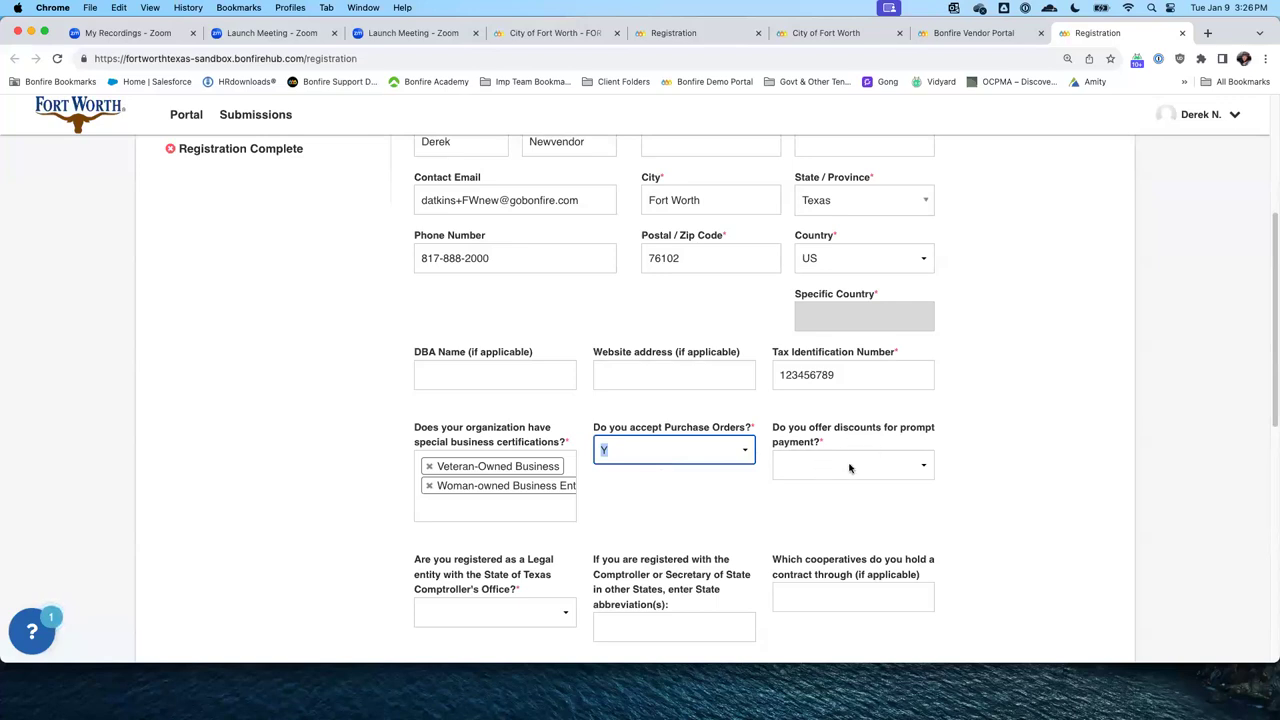
click(882, 465)
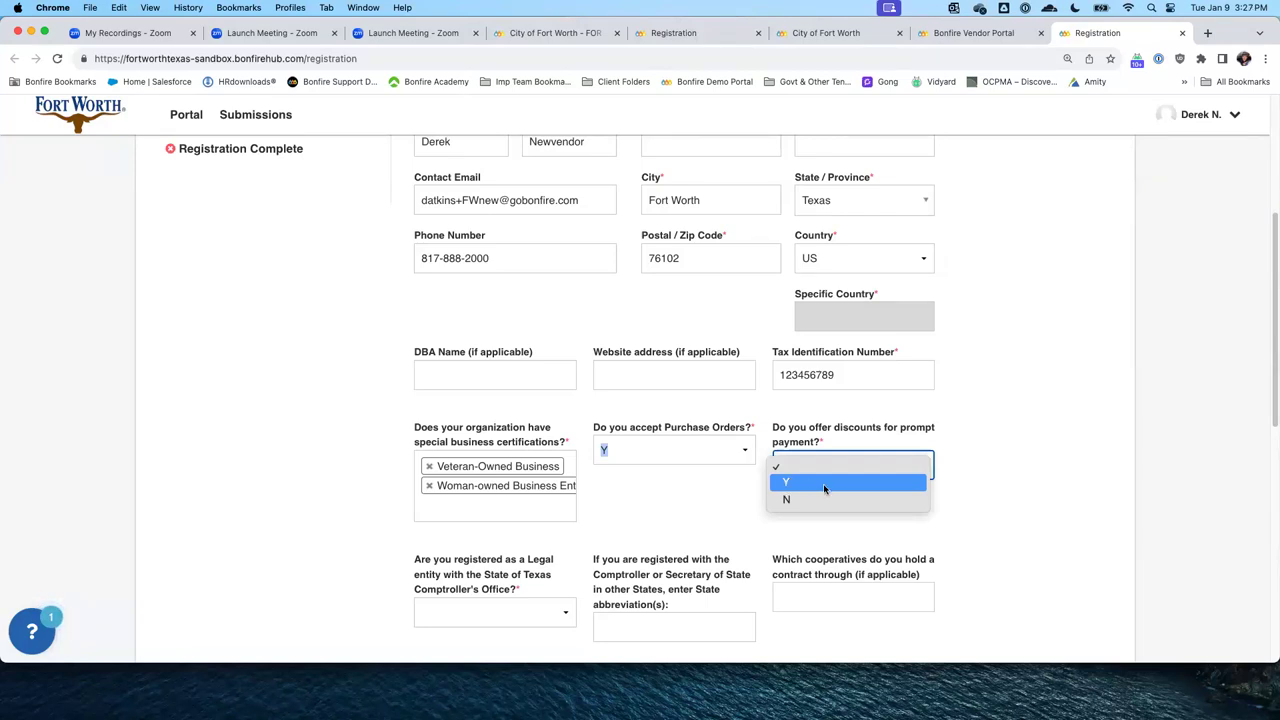
click(824, 484)
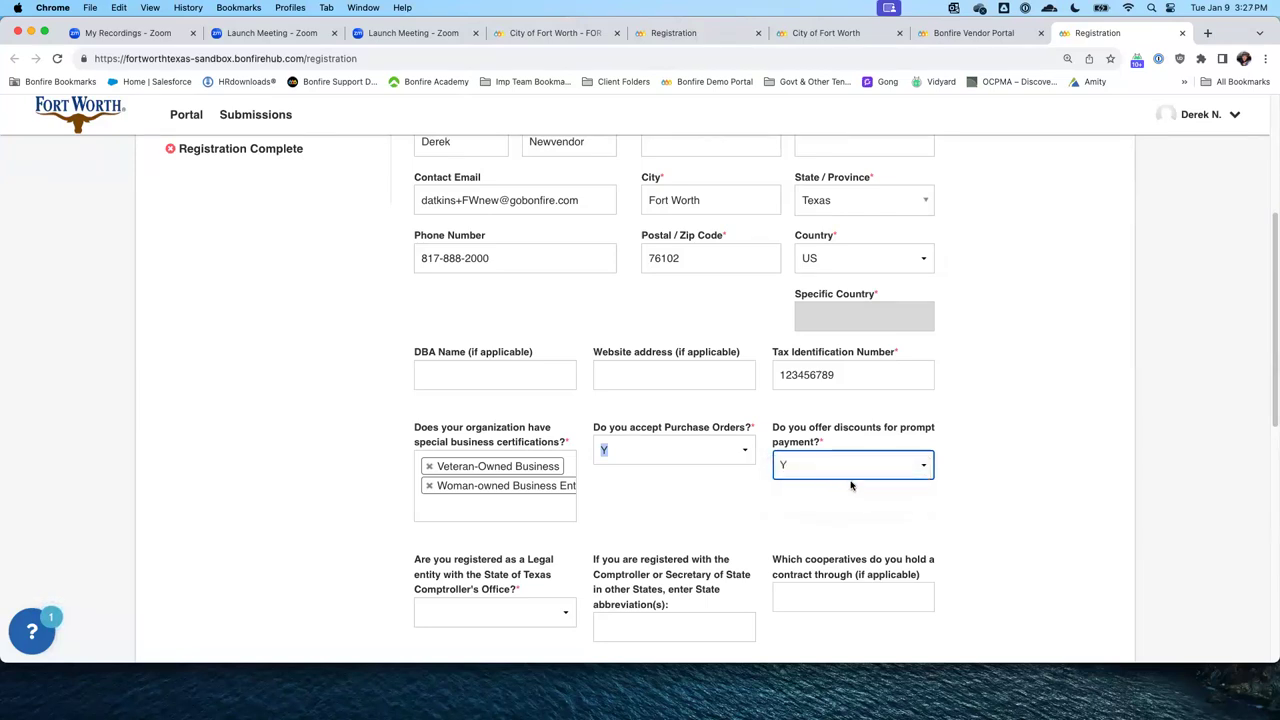
scroll(684, 490, down, 3)
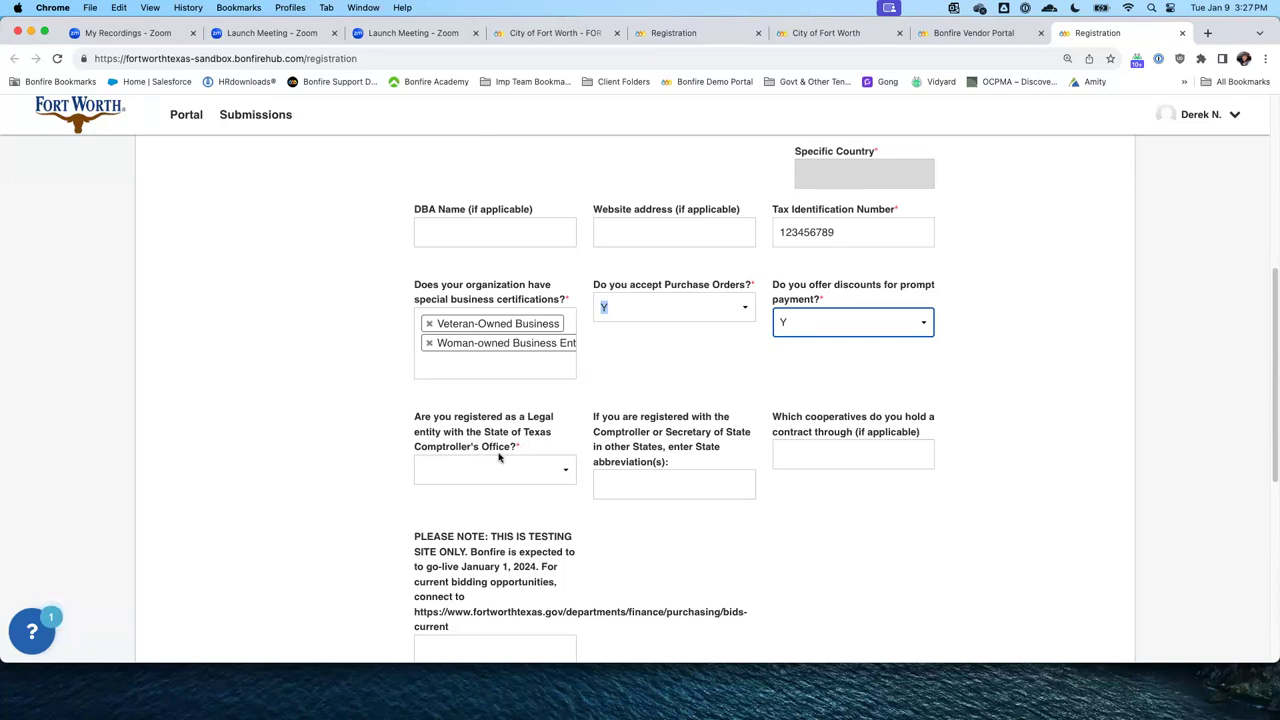
Answer Y for Texas Comptroller registration, enter NM as another state, and Texas Smart Buy as cooperative
click(556, 472)
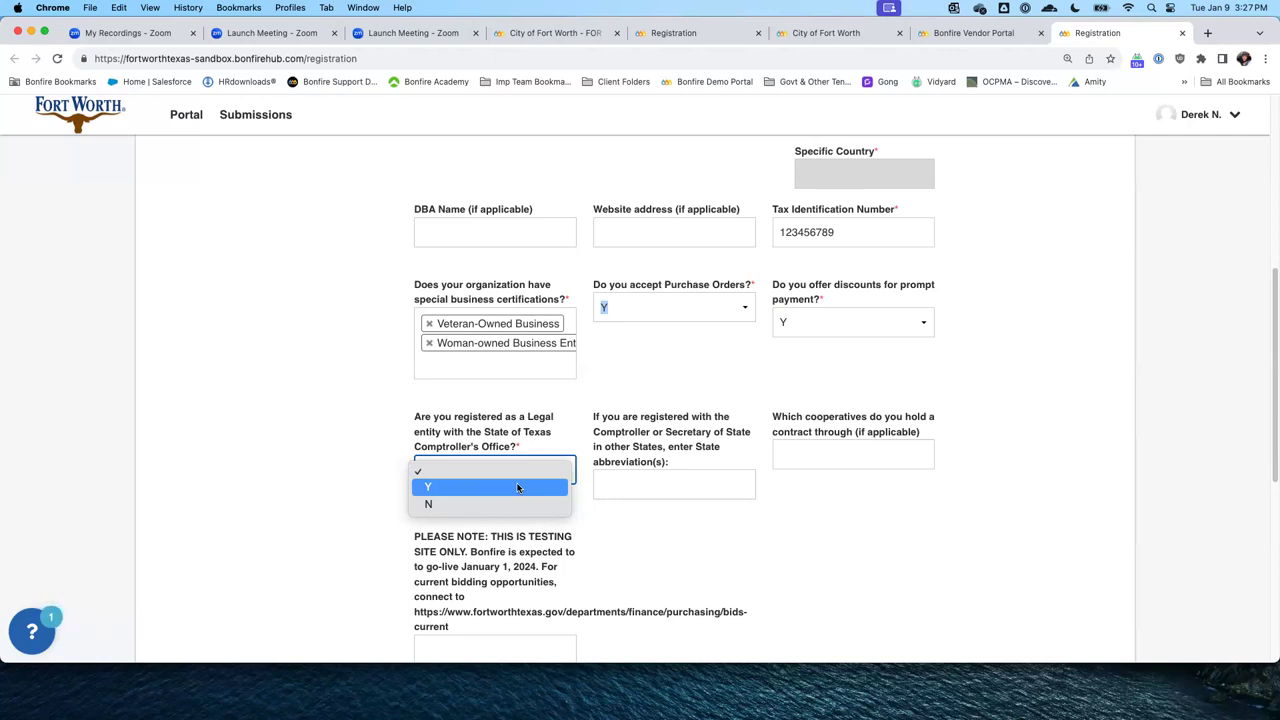
click(517, 487)
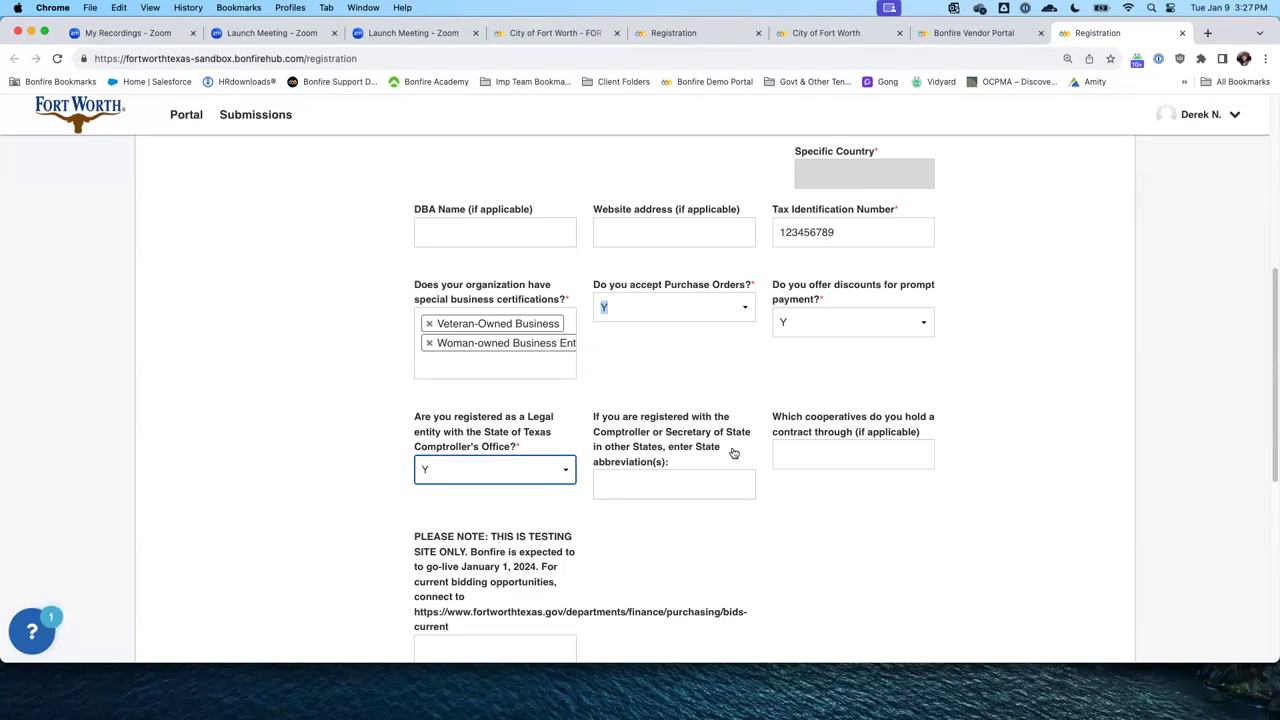
click(632, 483)
text(NM)
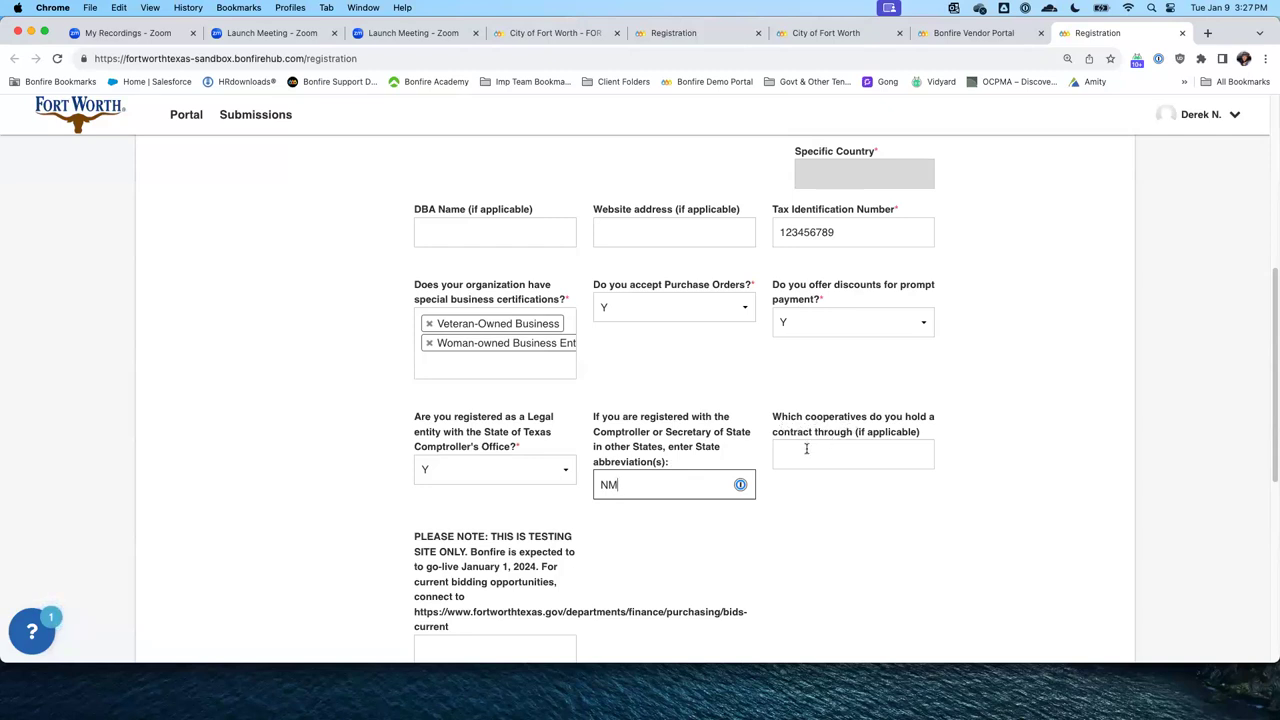
click(806, 449)
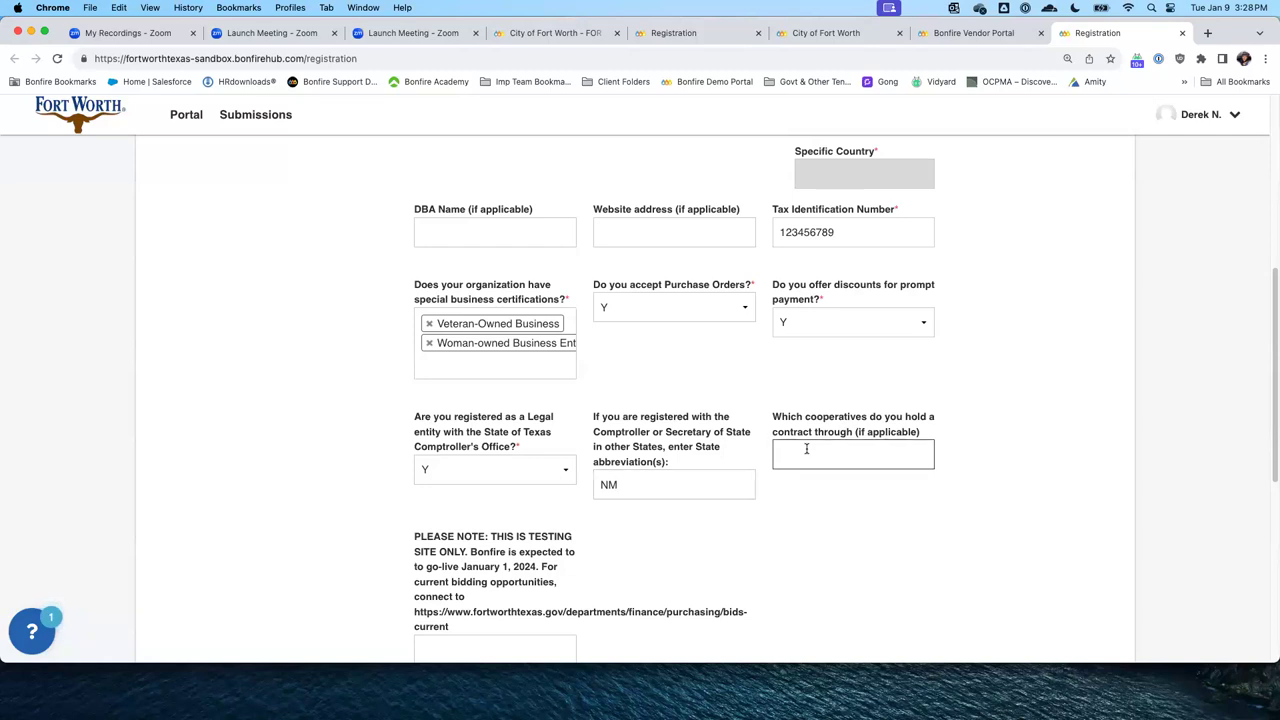
text(Texas Smart Buy)
click(865, 530)
scroll(708, 514, down, 4)
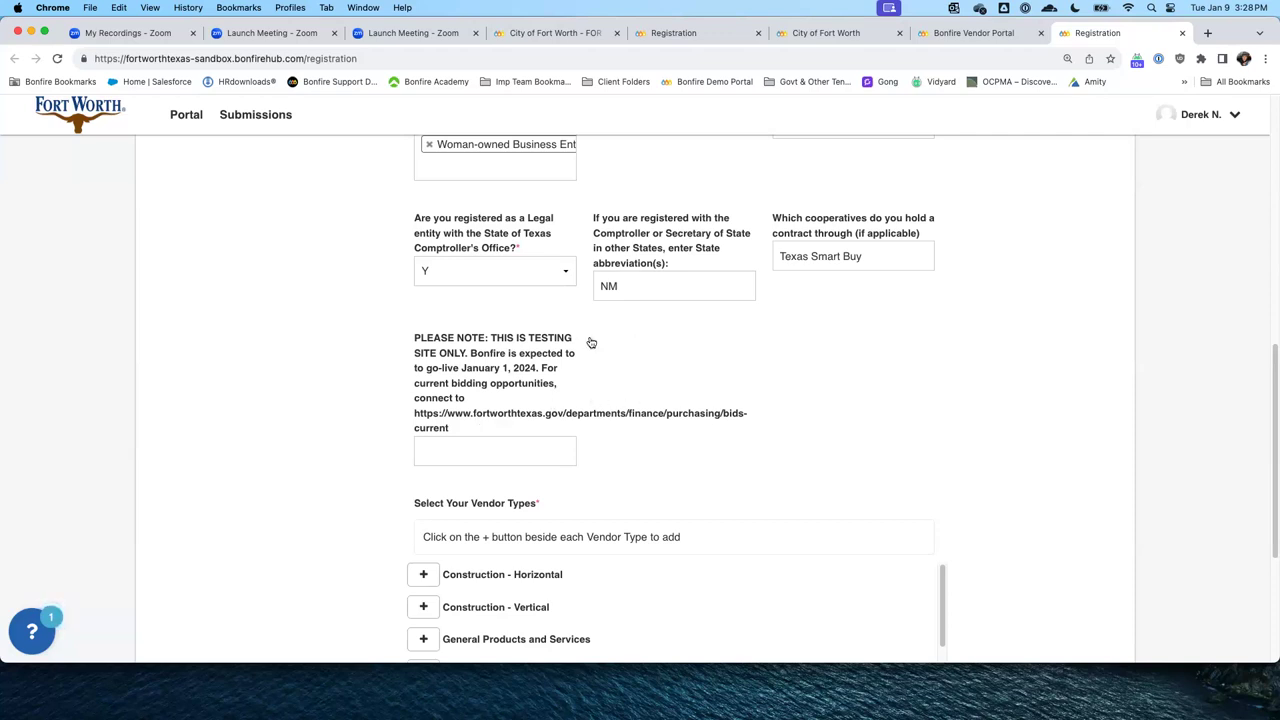
scroll(758, 276, down, 3)
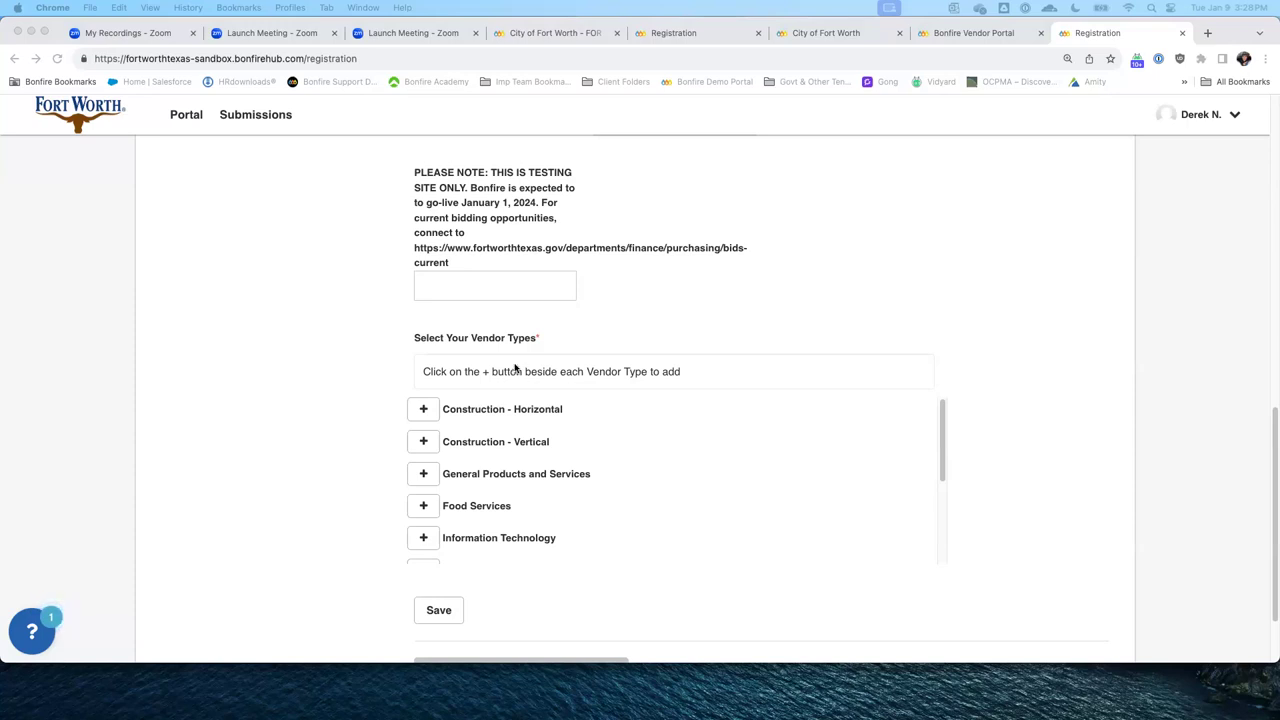
scroll(620, 370, up, 5)
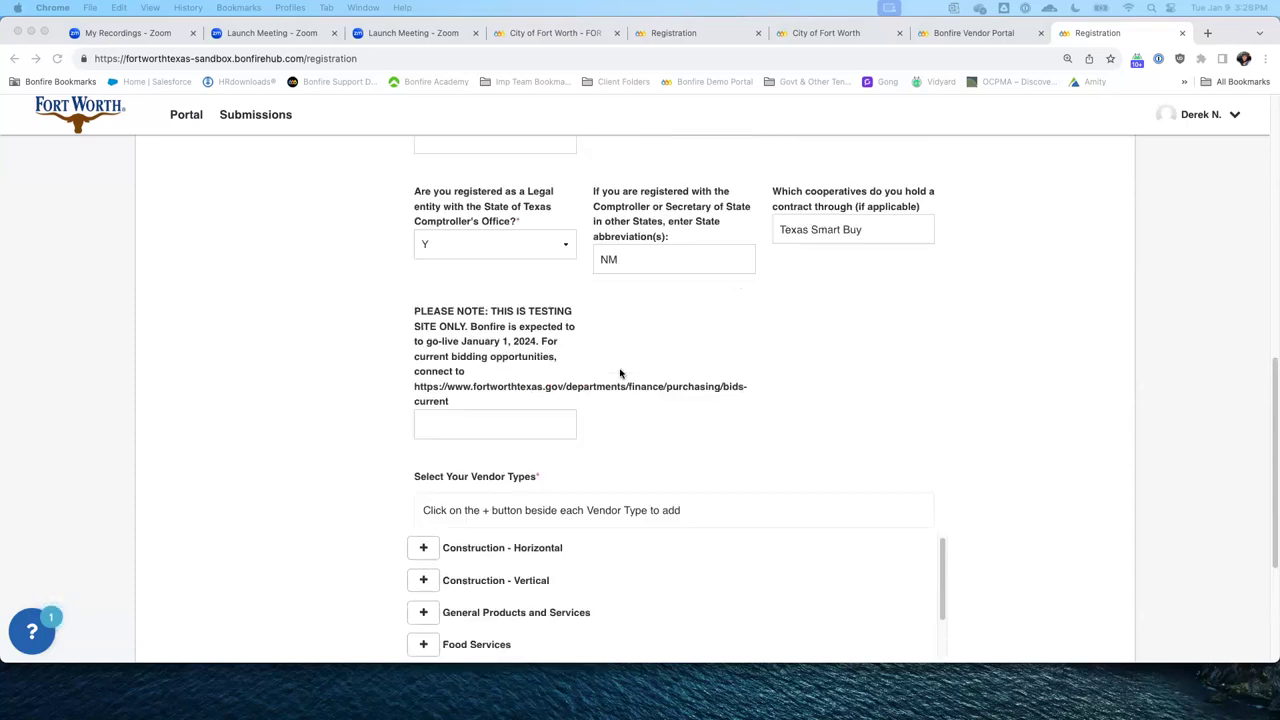
scroll(620, 373, up, 5)
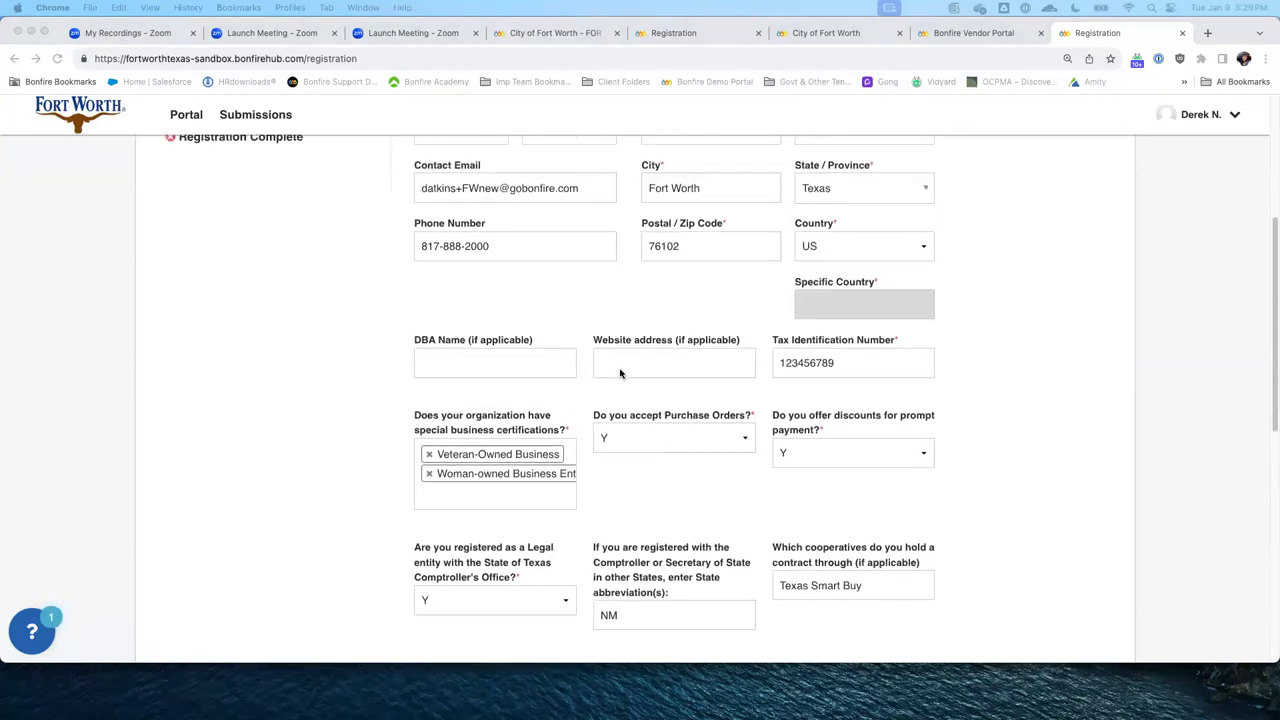
scroll(620, 373, up, 2)
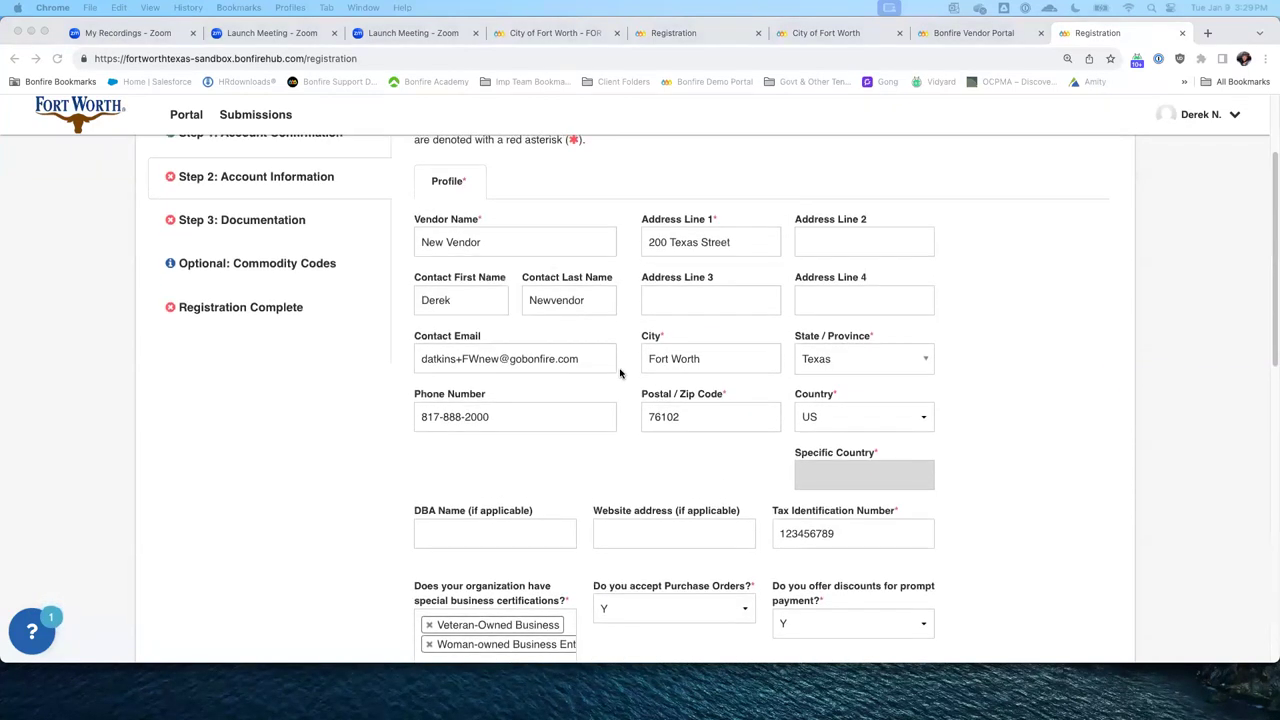
scroll(620, 373, up, 1)
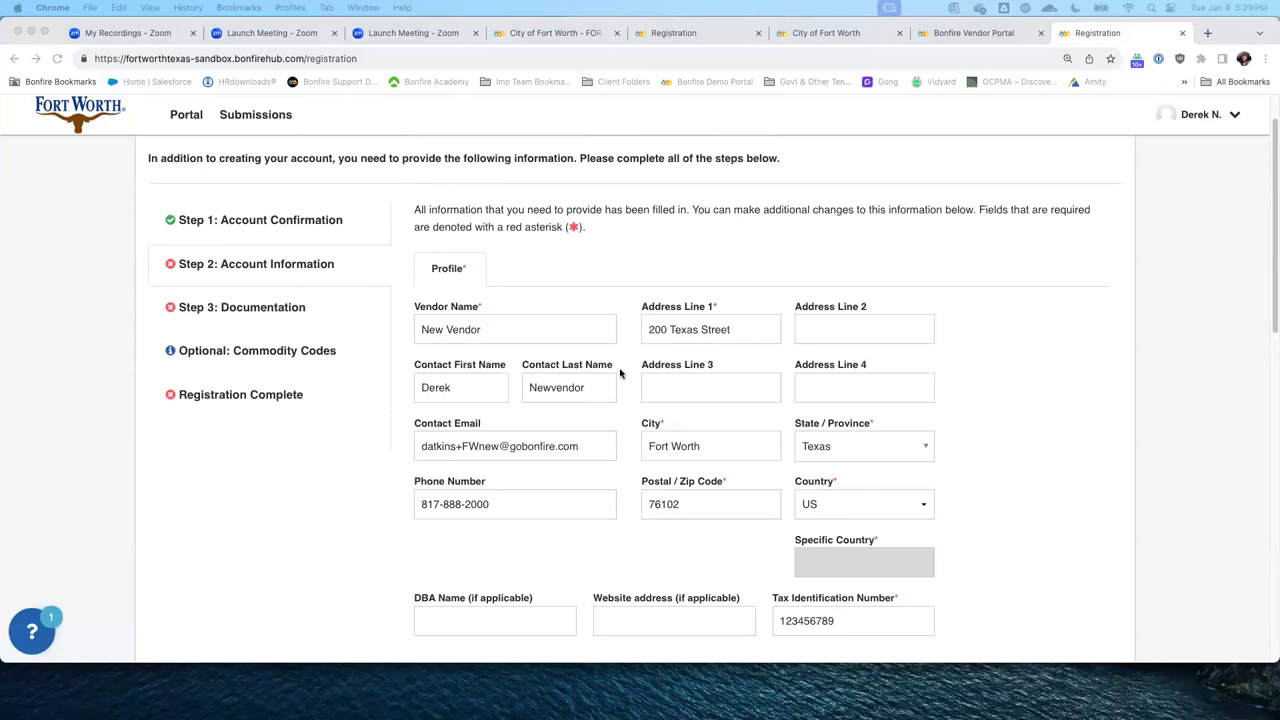
scroll(620, 373, down, 2)
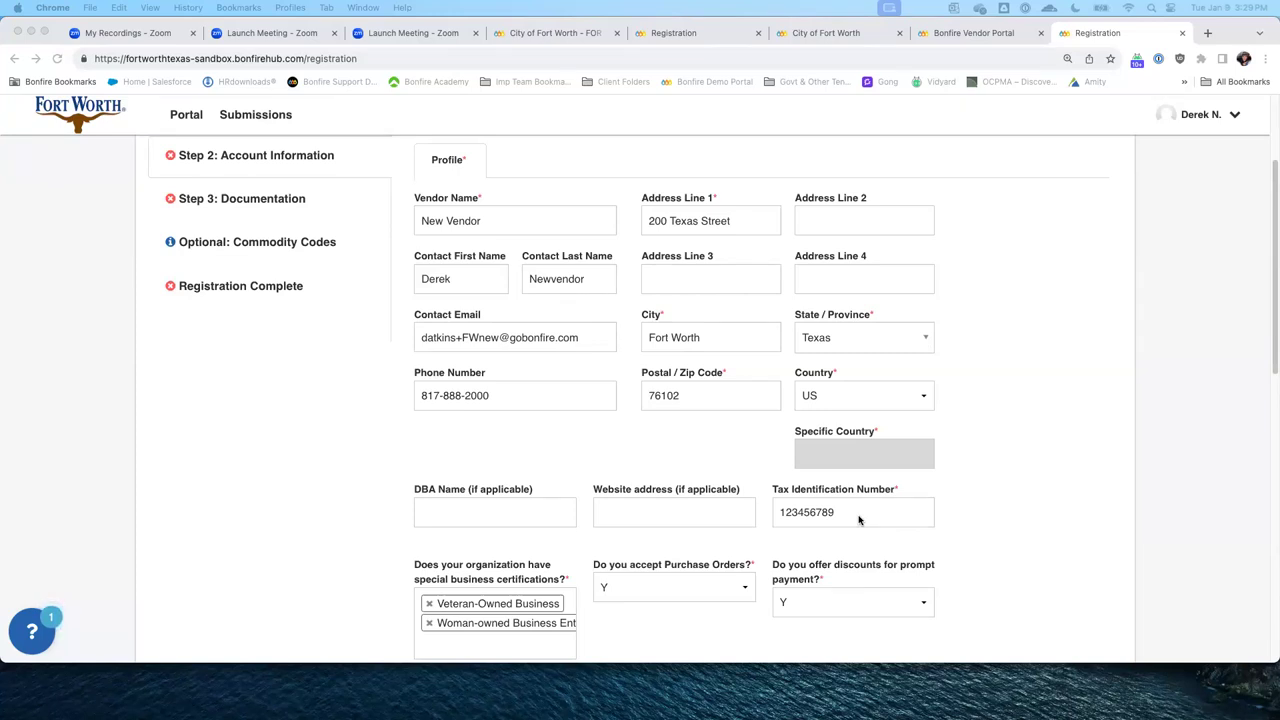
scroll(858, 519, down, 4)
scroll(858, 519, down, 2)
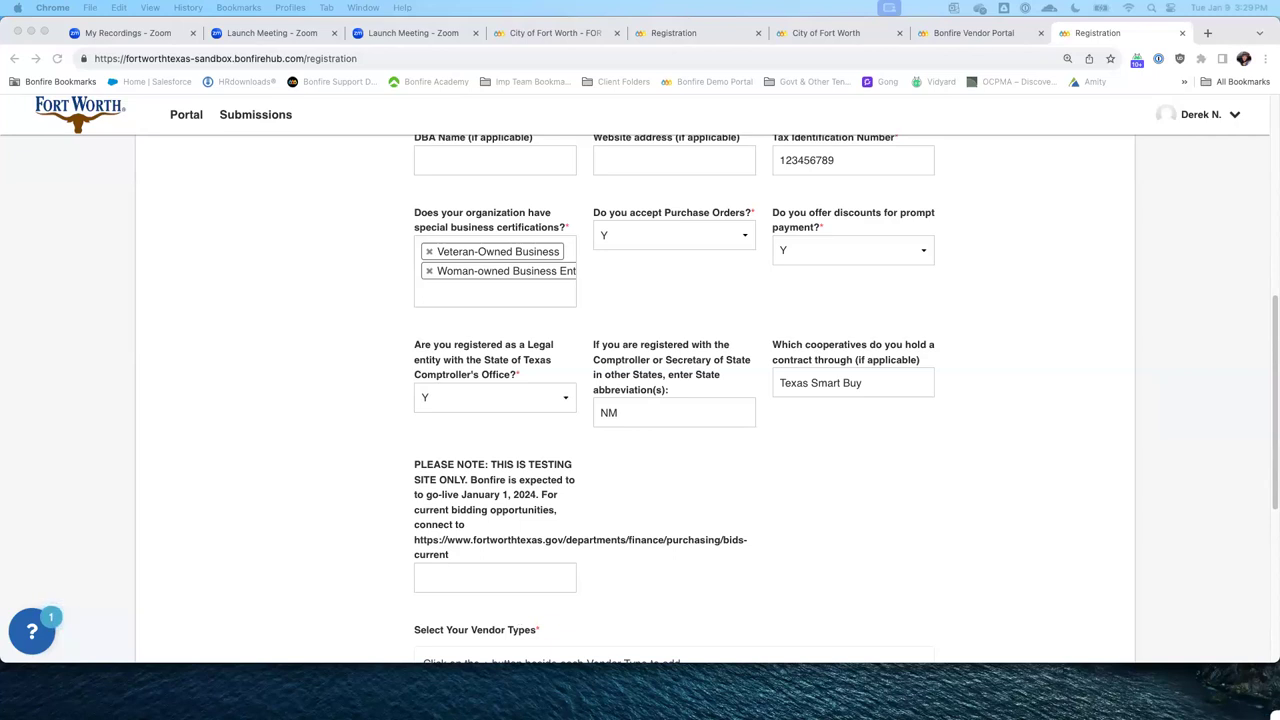
scroll(671, 599, down, 1)
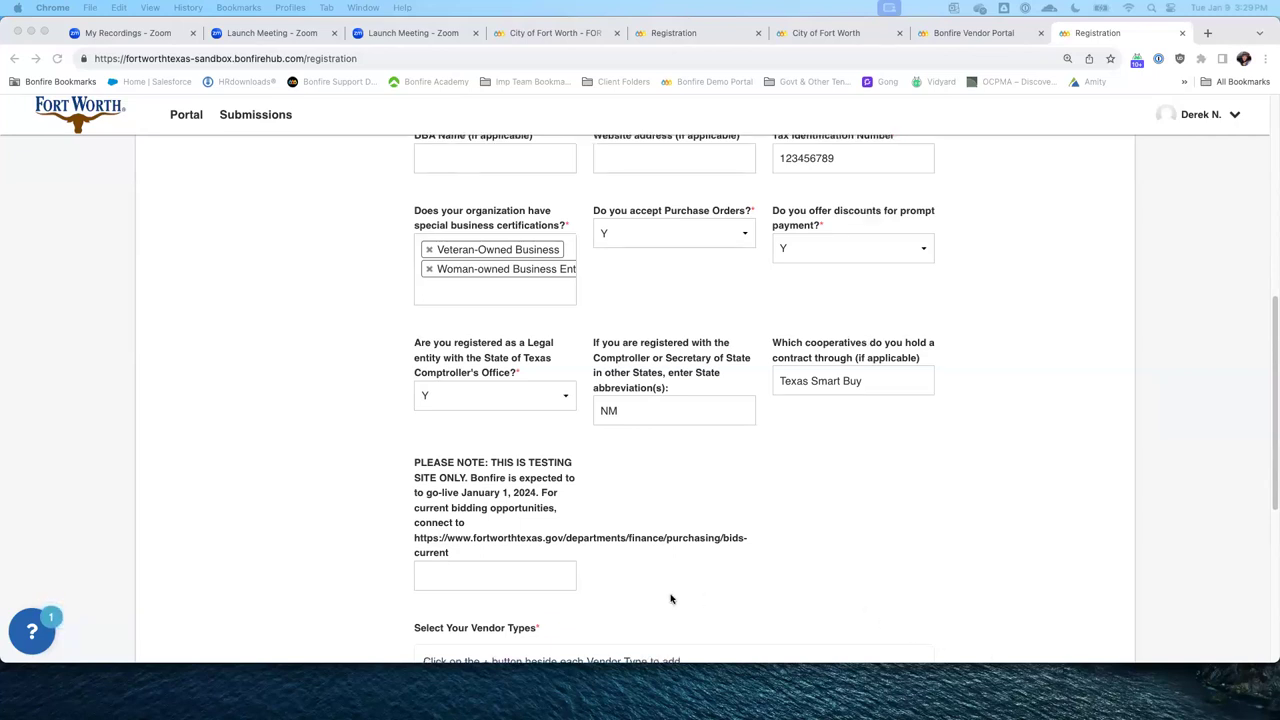
scroll(671, 599, down, 2)
scroll(671, 599, down, 5)
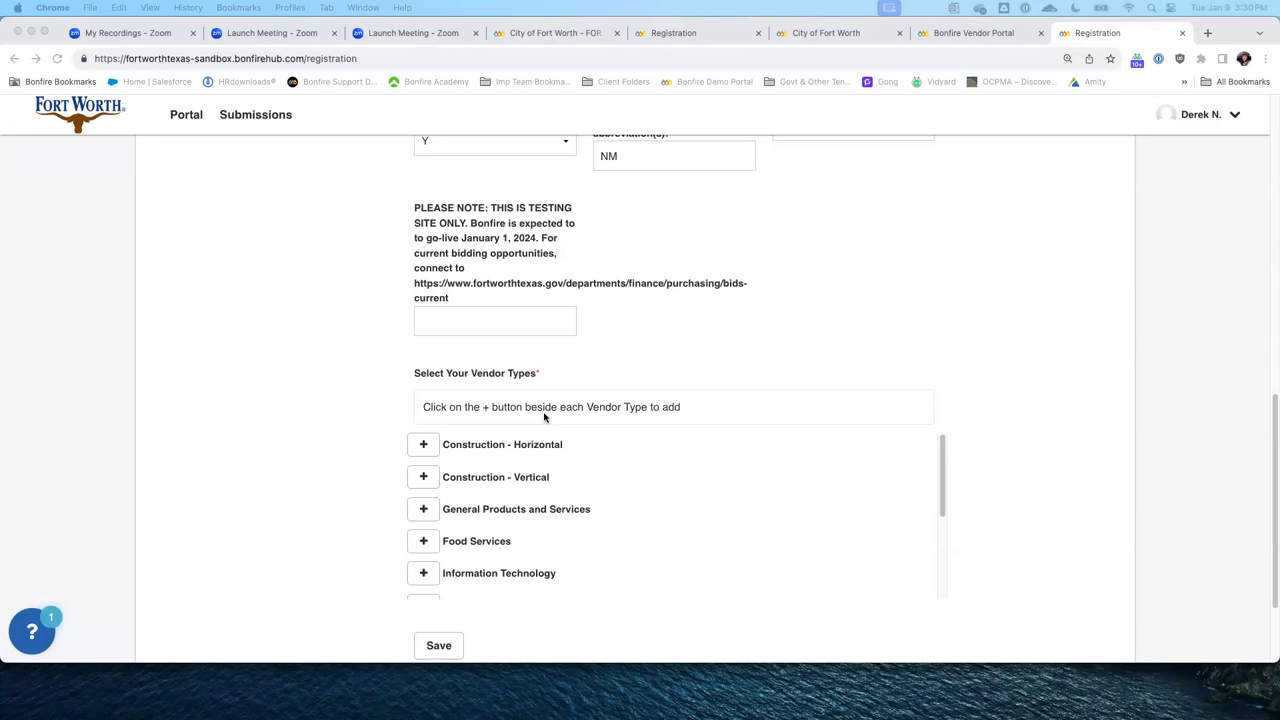
click(1271, 427)
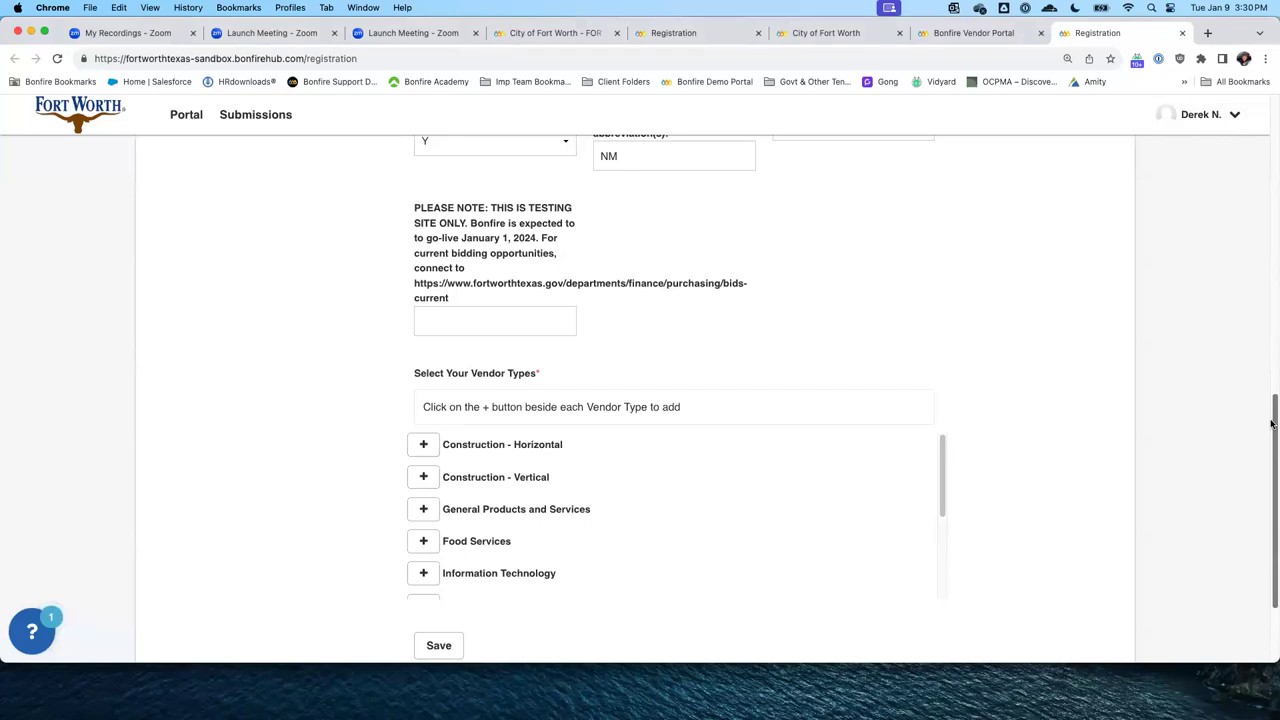
drag(1271, 424, 1186, 137)
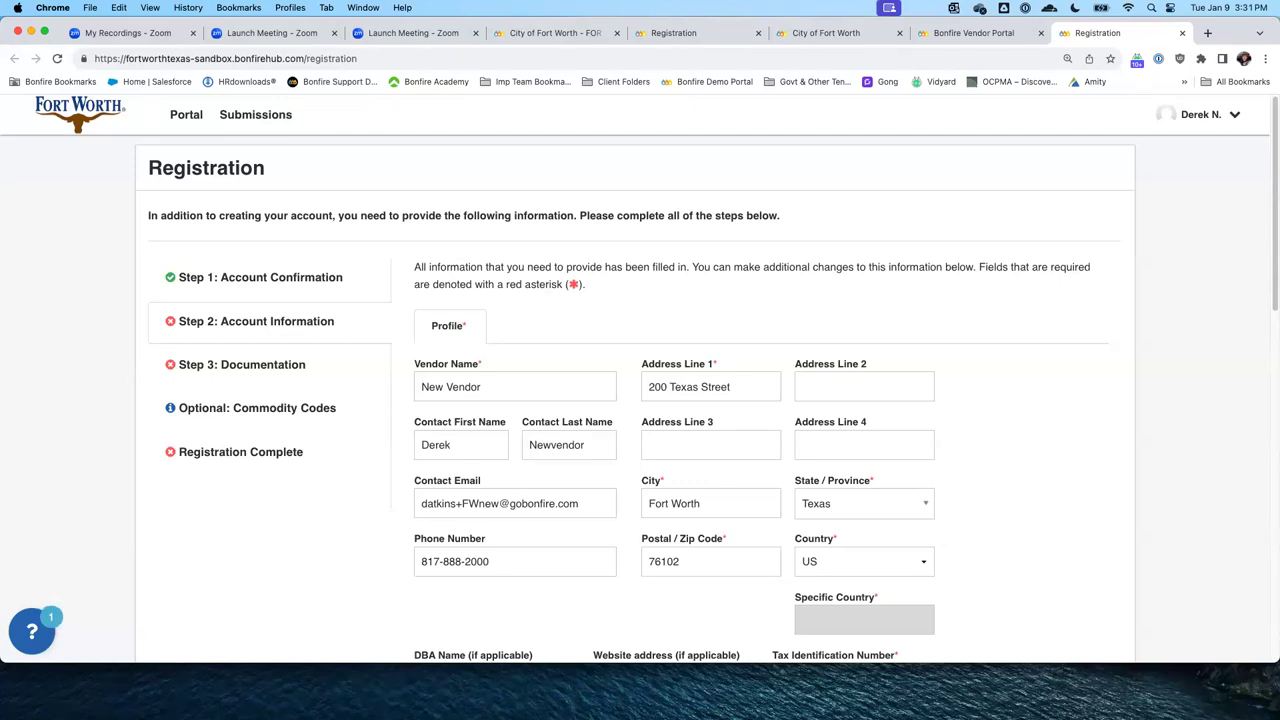
Complete the vendor name as New Vendor Inc. and scroll down to the vendor types
click(484, 387)
text(Inc.)
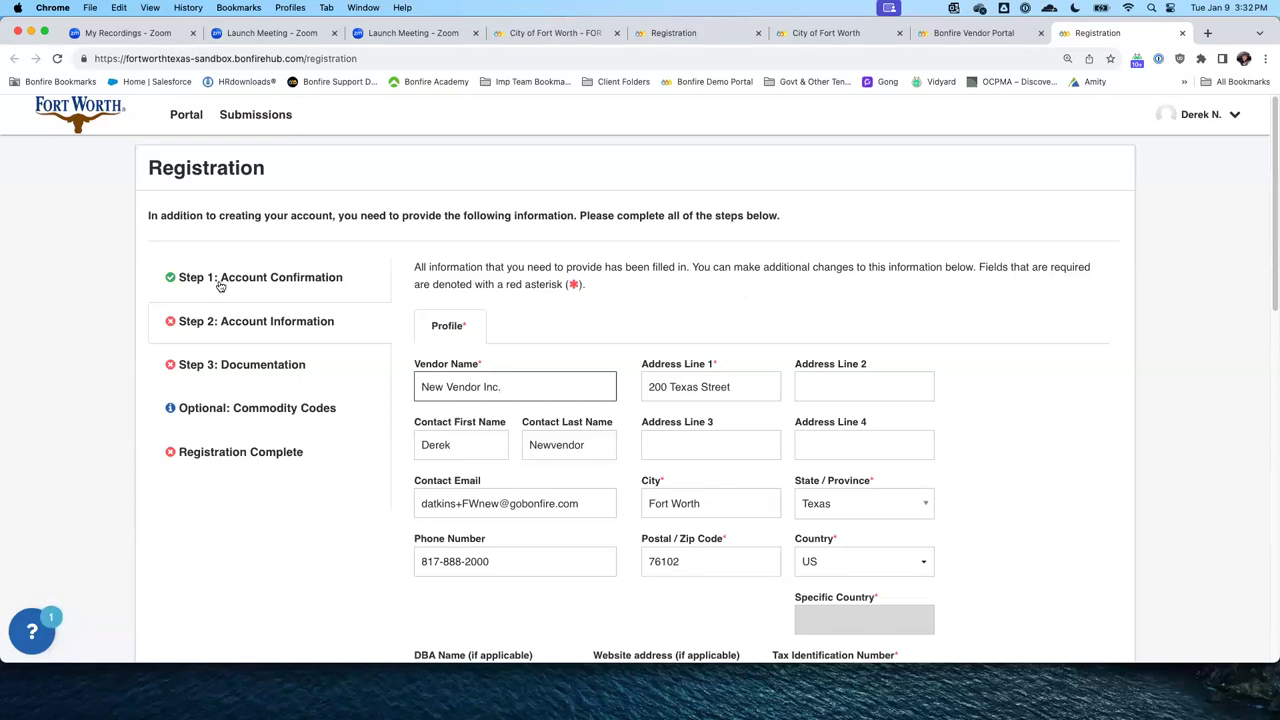
scroll(731, 314, down, 10)
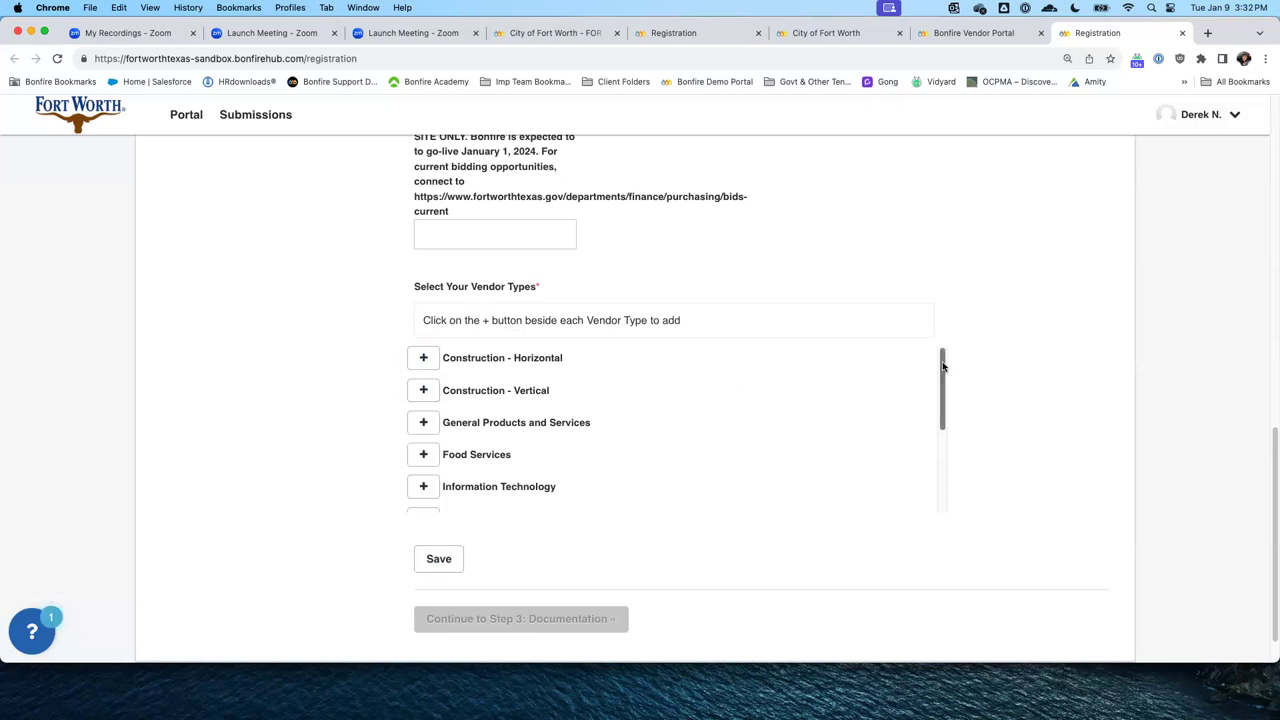
mouse_move(942, 367)
mouse_down()
mouse_move(943, 465)
mouse_move(956, 378)
mouse_up()
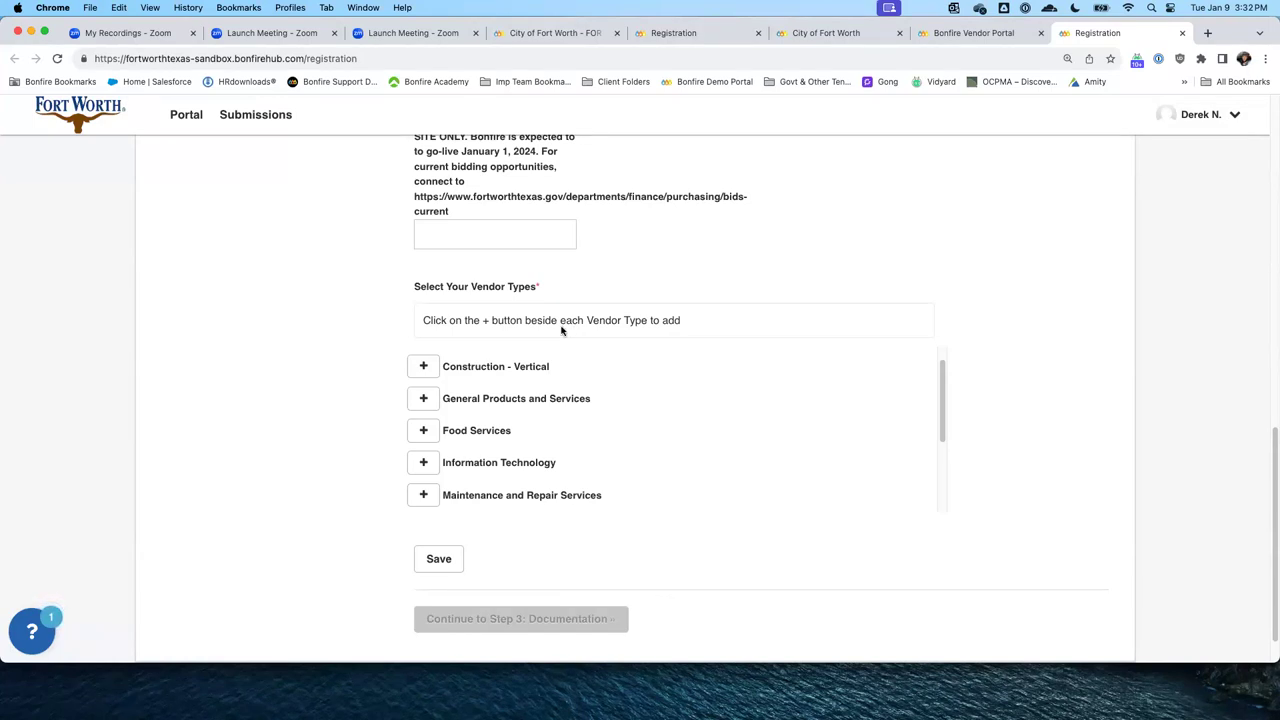
scroll(572, 342, up, 1)
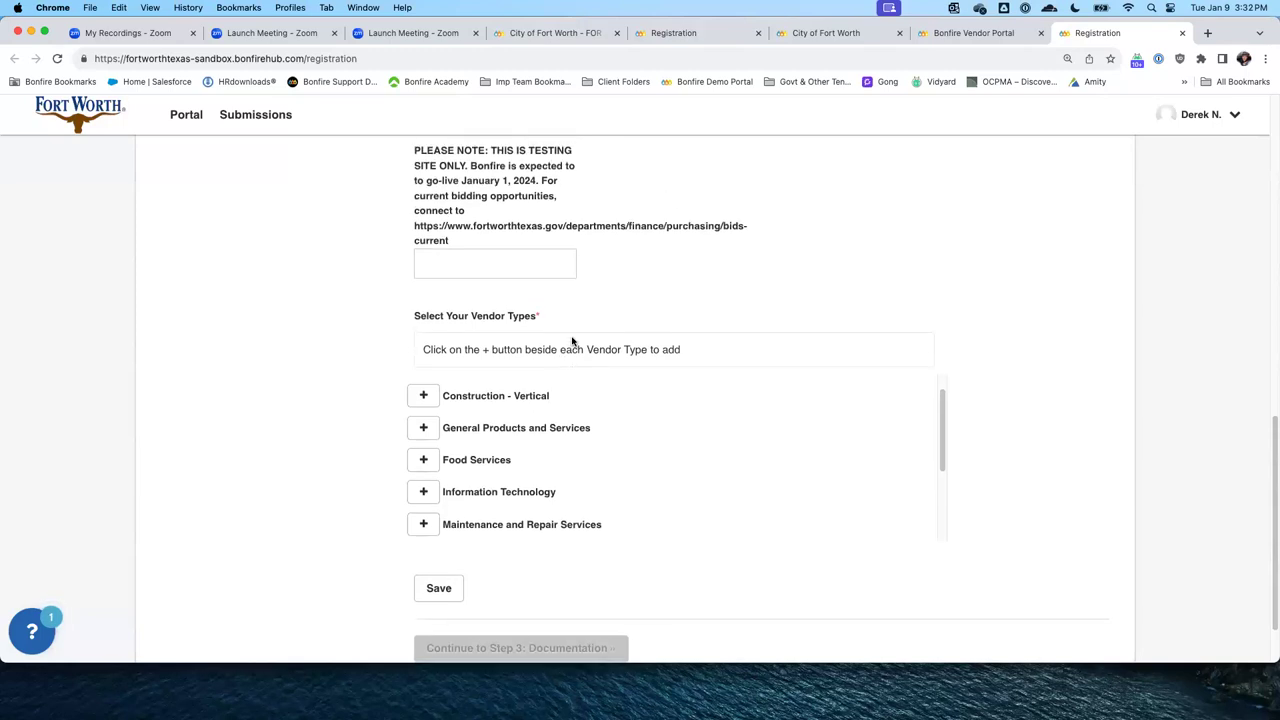
drag(942, 400, 944, 380)
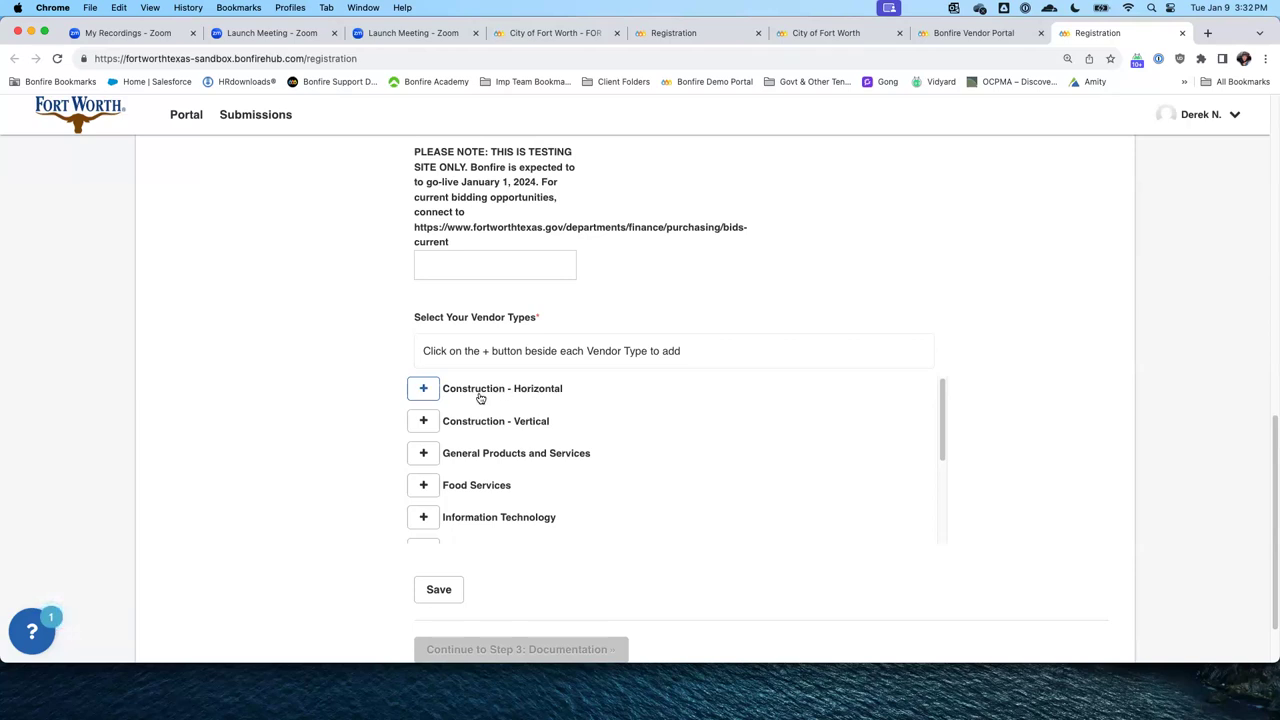
Add Construction - Horizontal and Construction - Vertical, then scroll through the remaining vendor types
click(424, 389)
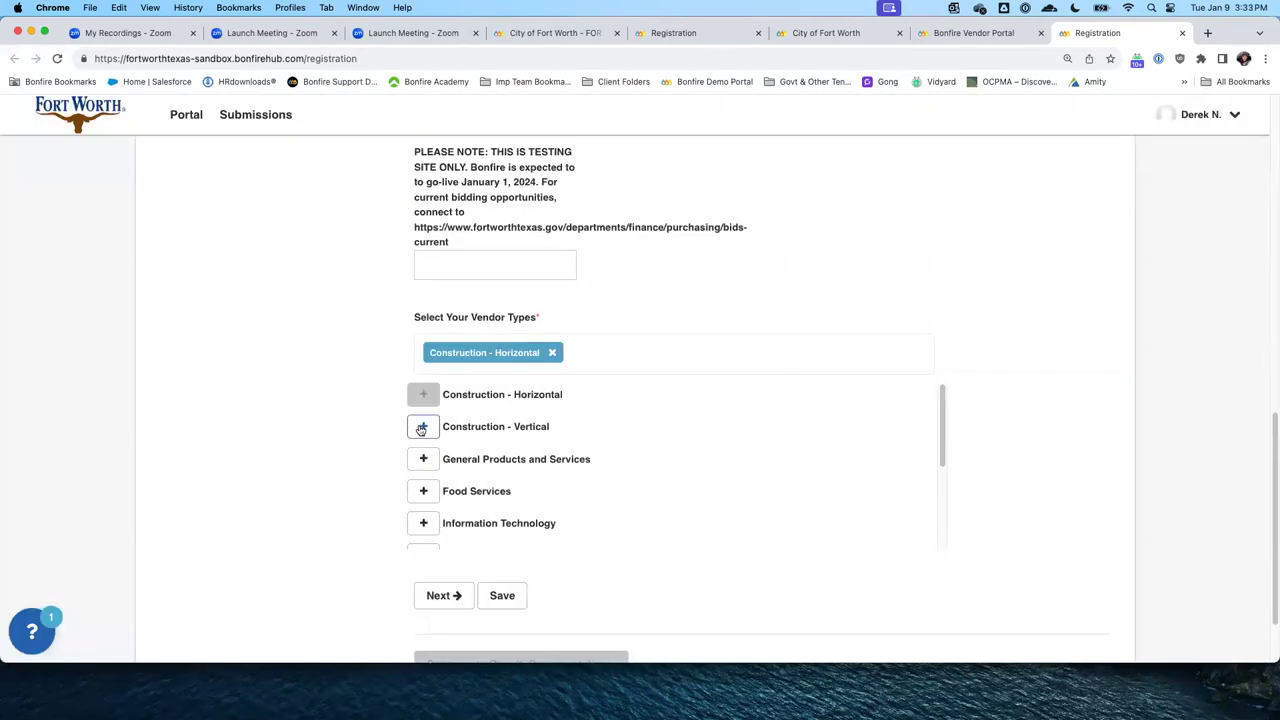
click(423, 427)
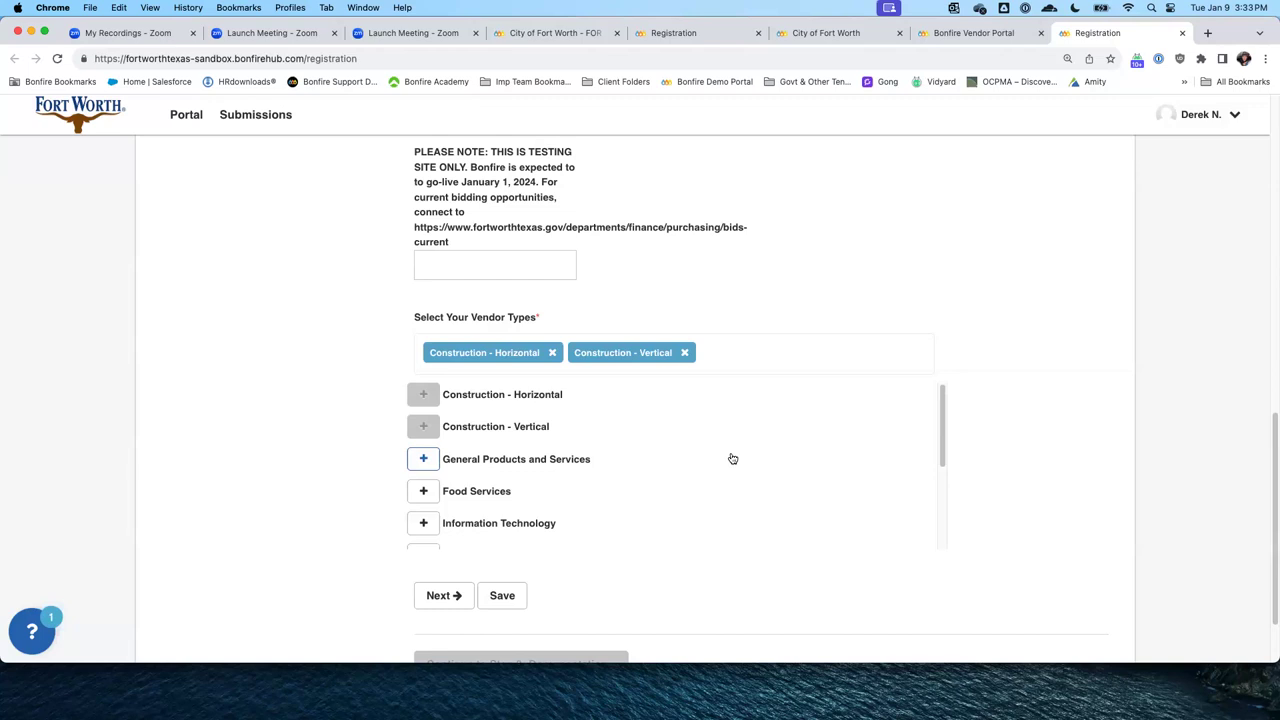
scroll(700, 457, down, 1)
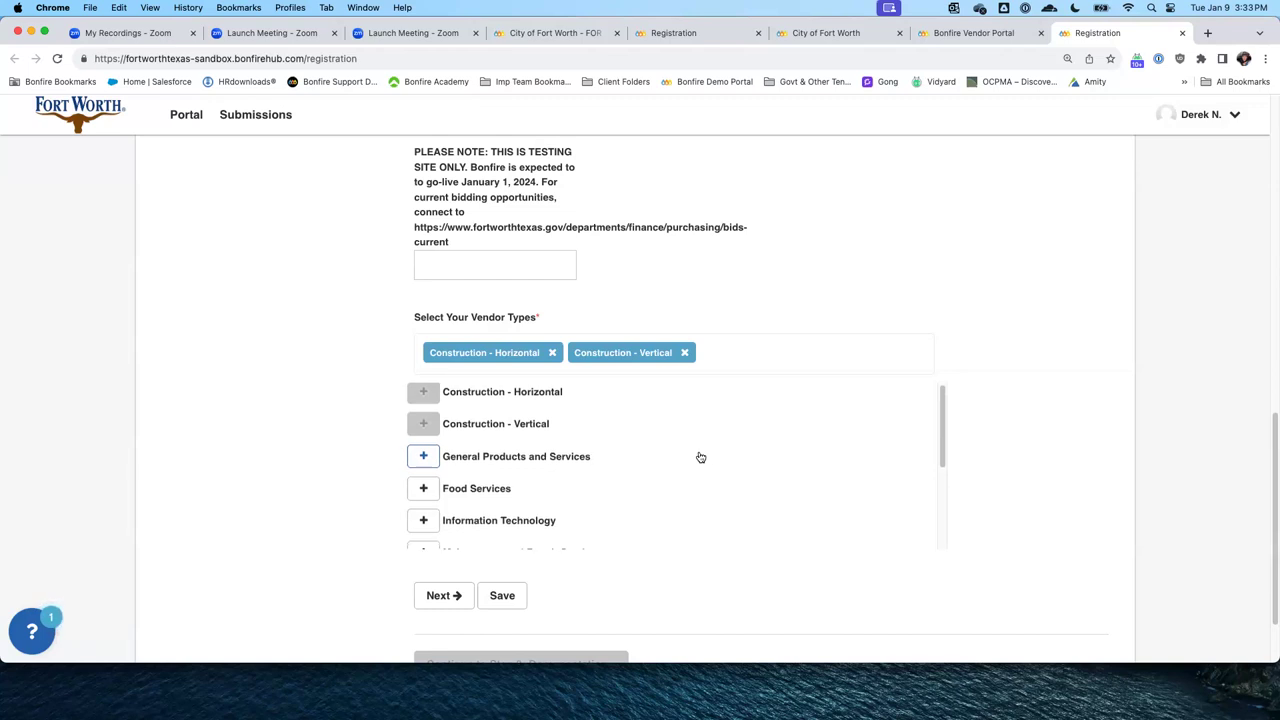
scroll(640, 424, down, 1)
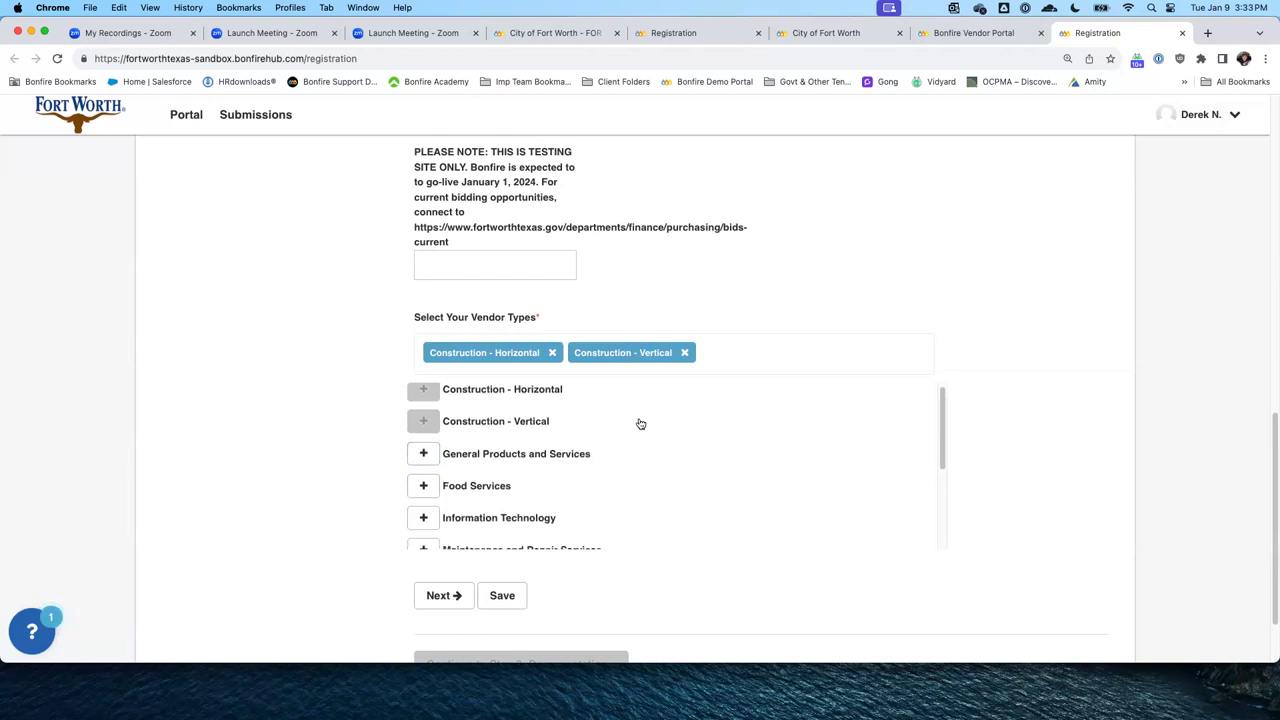
scroll(640, 424, down, 1)
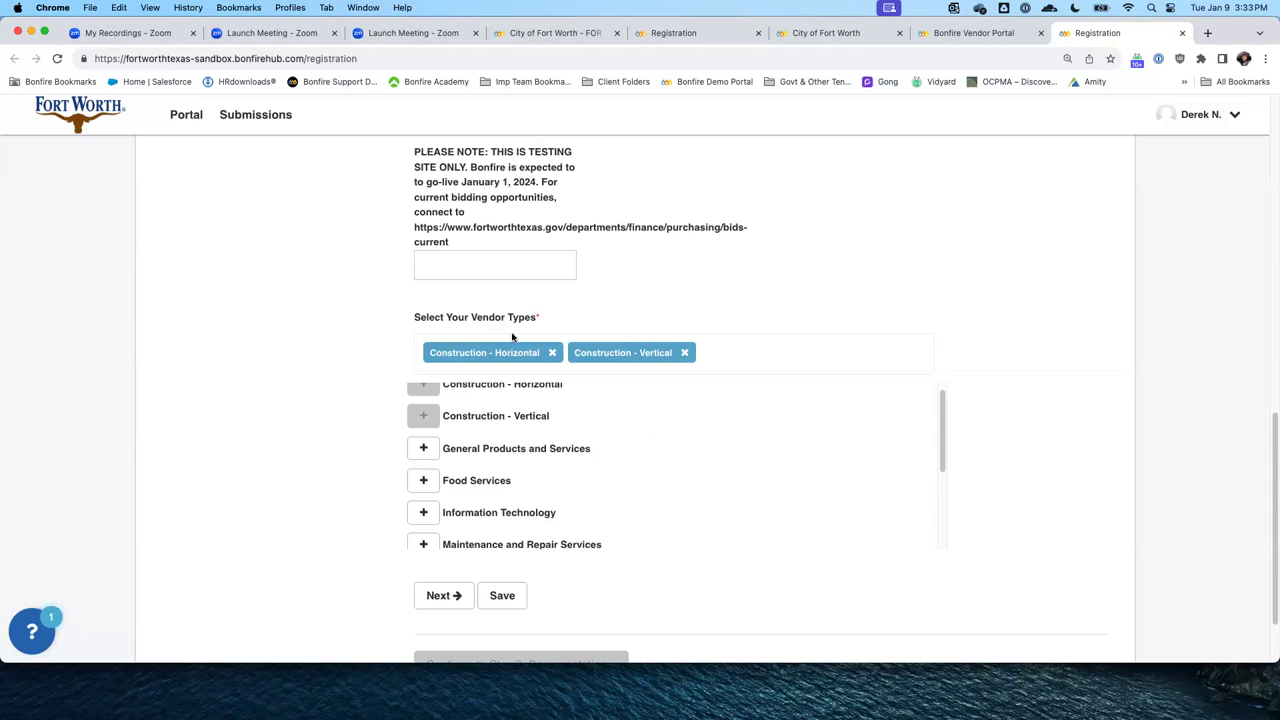
scroll(603, 446, down, 5)
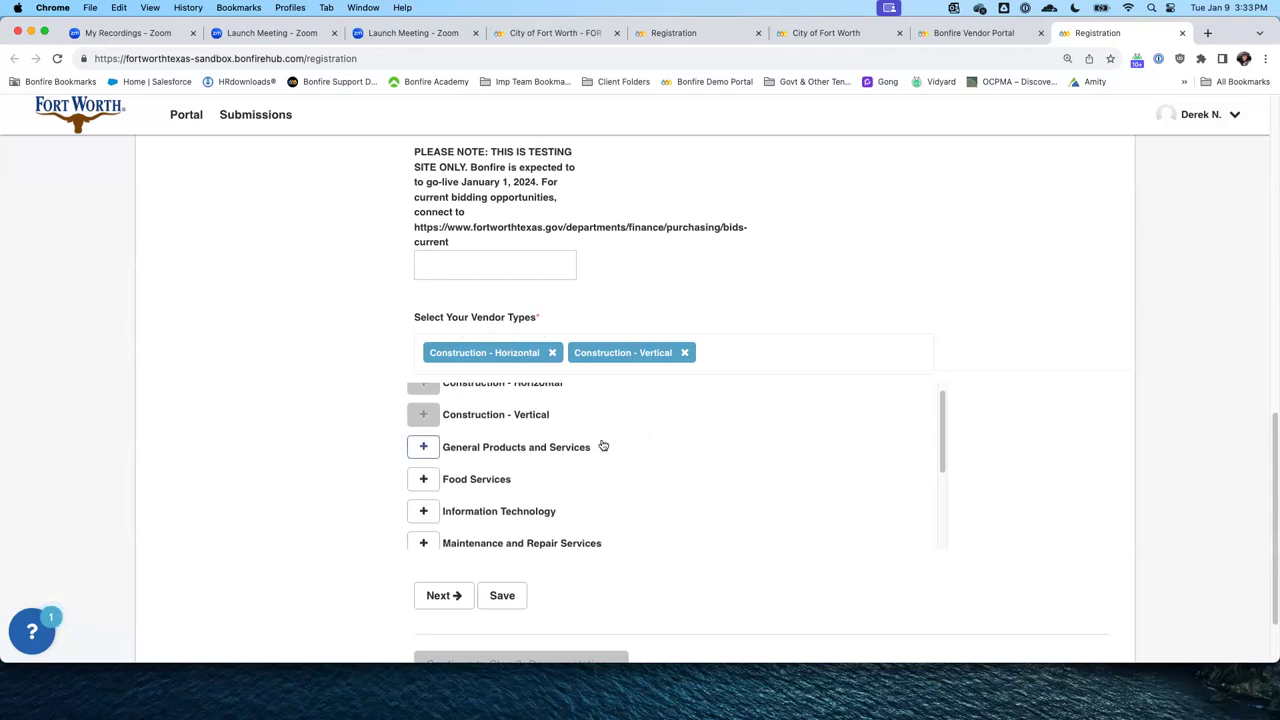
scroll(603, 446, down, 10)
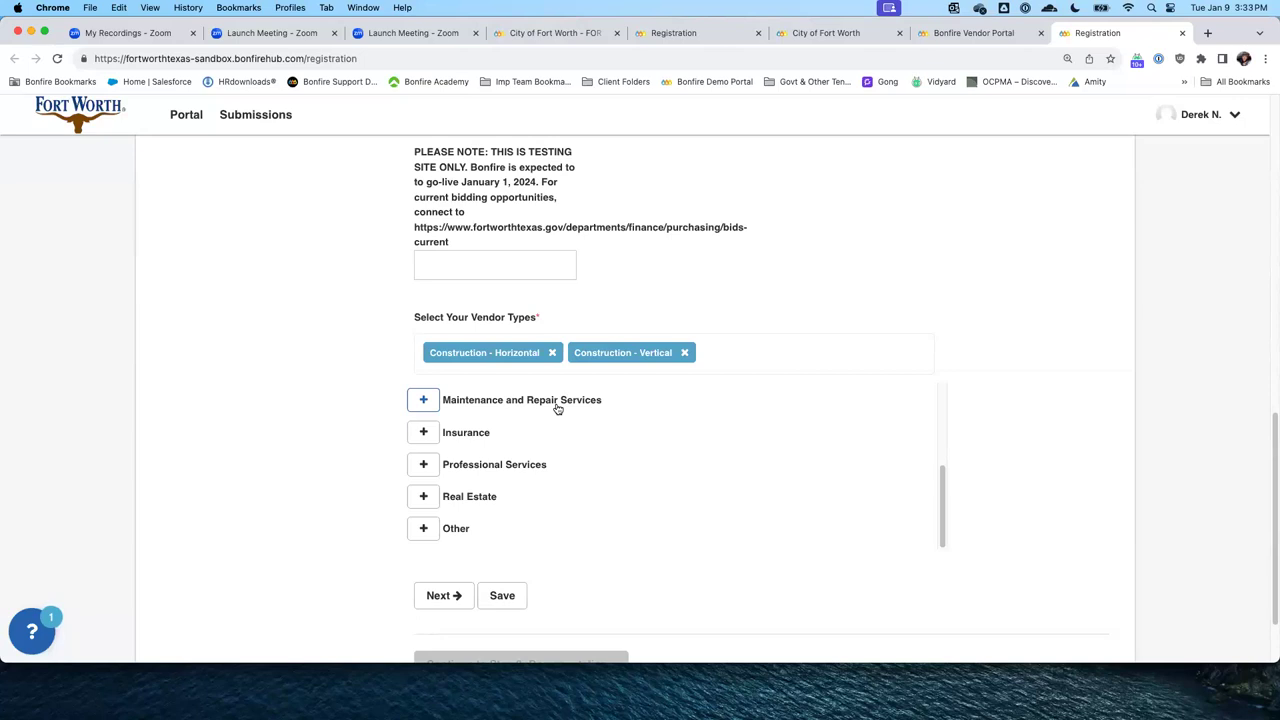
scroll(557, 409, down, 2)
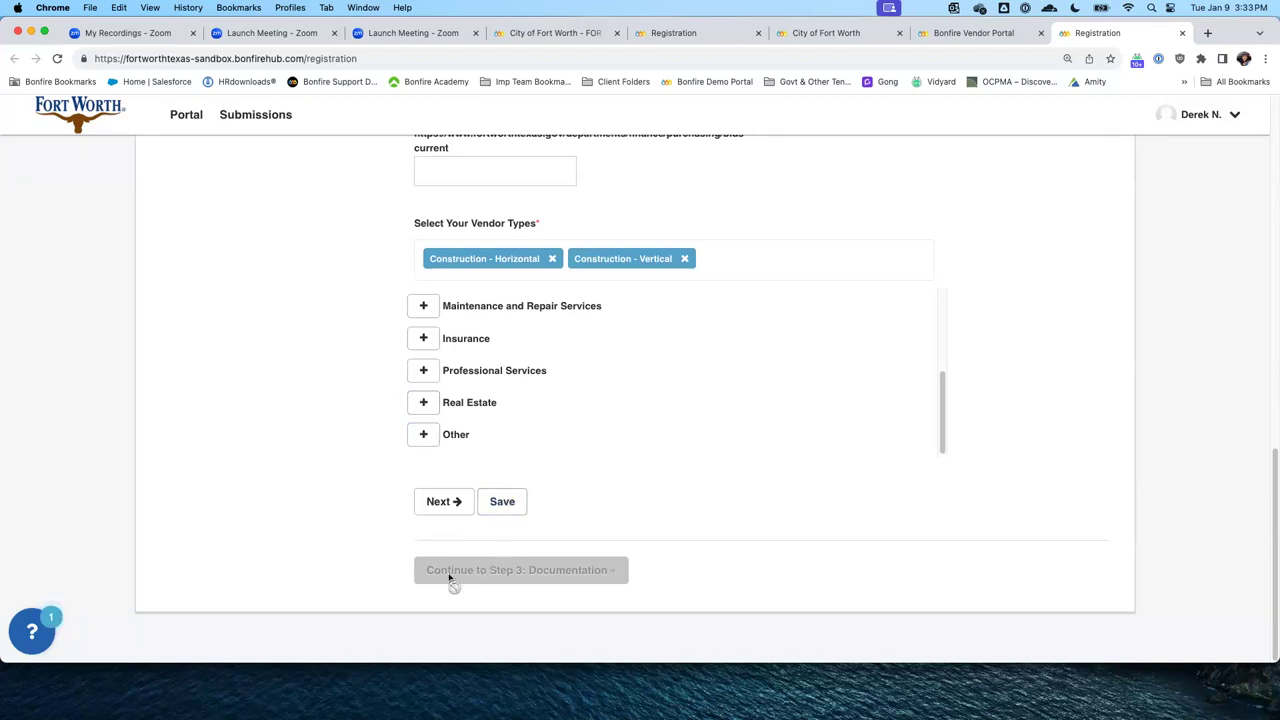
Save the selected vendor types and continue to Step 3: Documentation
click(504, 503)
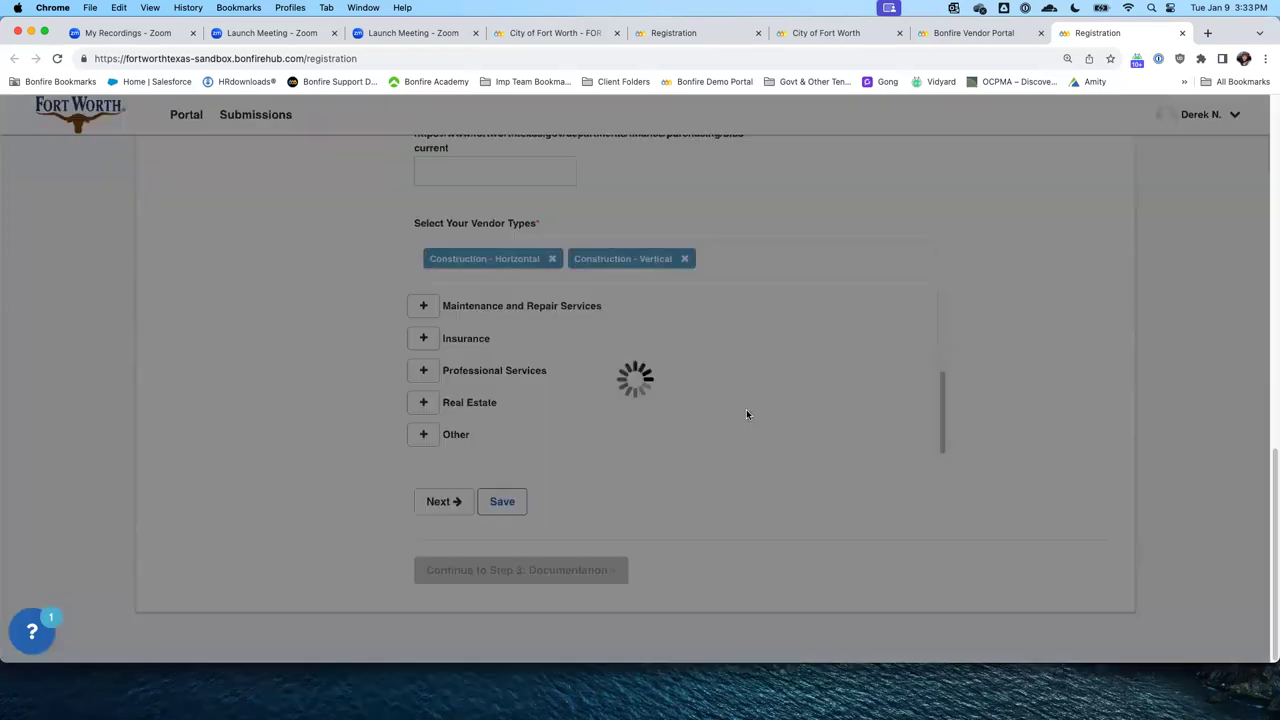
scroll(748, 416, up, 10)
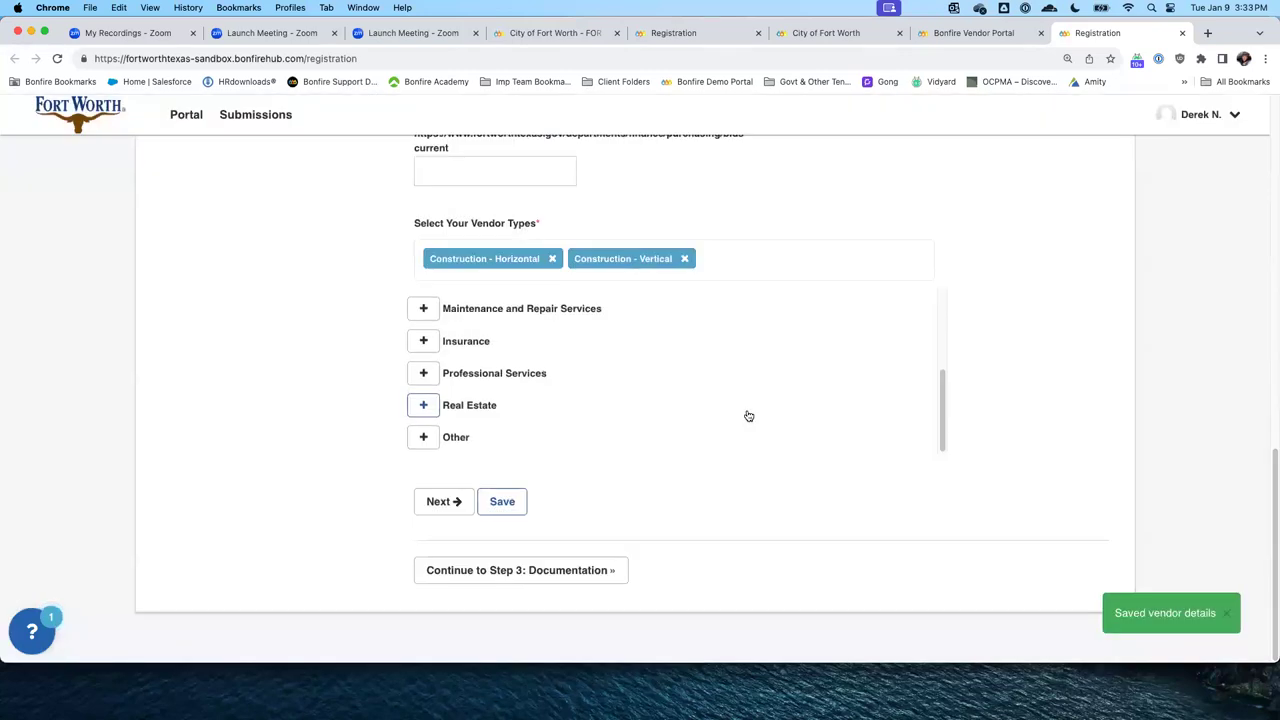
scroll(915, 416, up, 1)
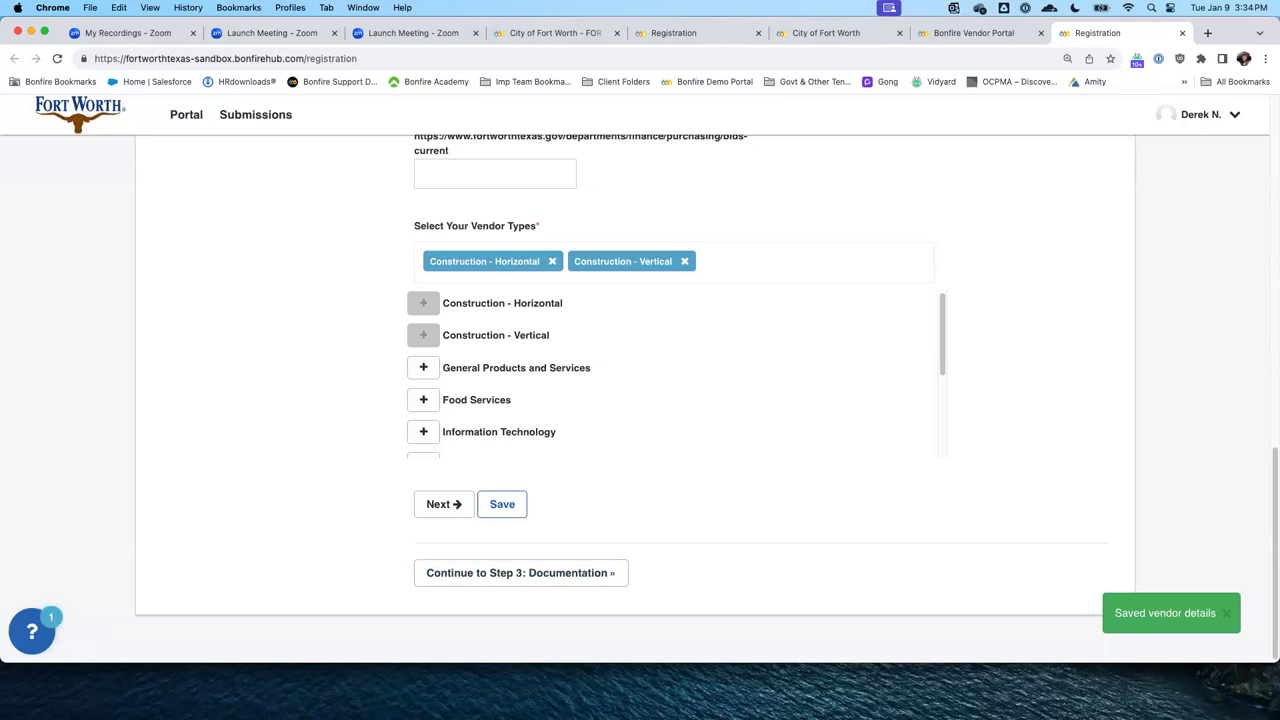
click(543, 585)
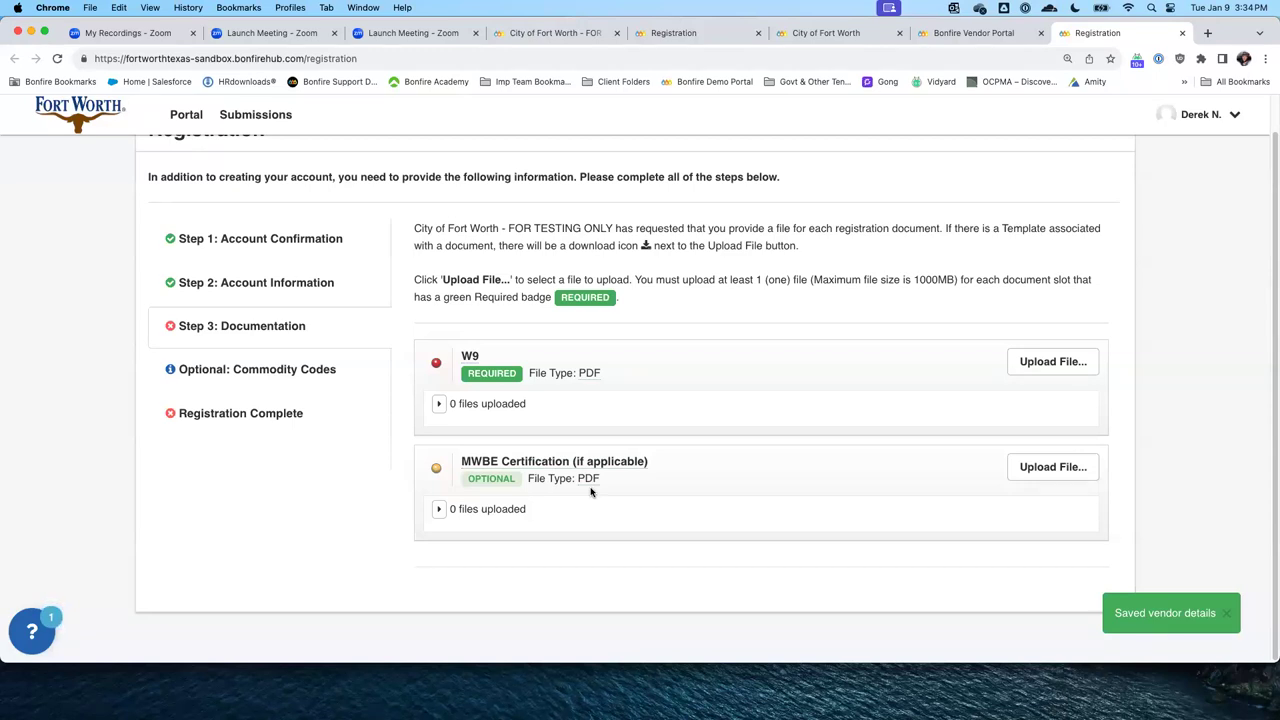
Dismiss the save notice and upload MBEcert.pdf from Sample Files for MWBE Certification
click(1060, 471)
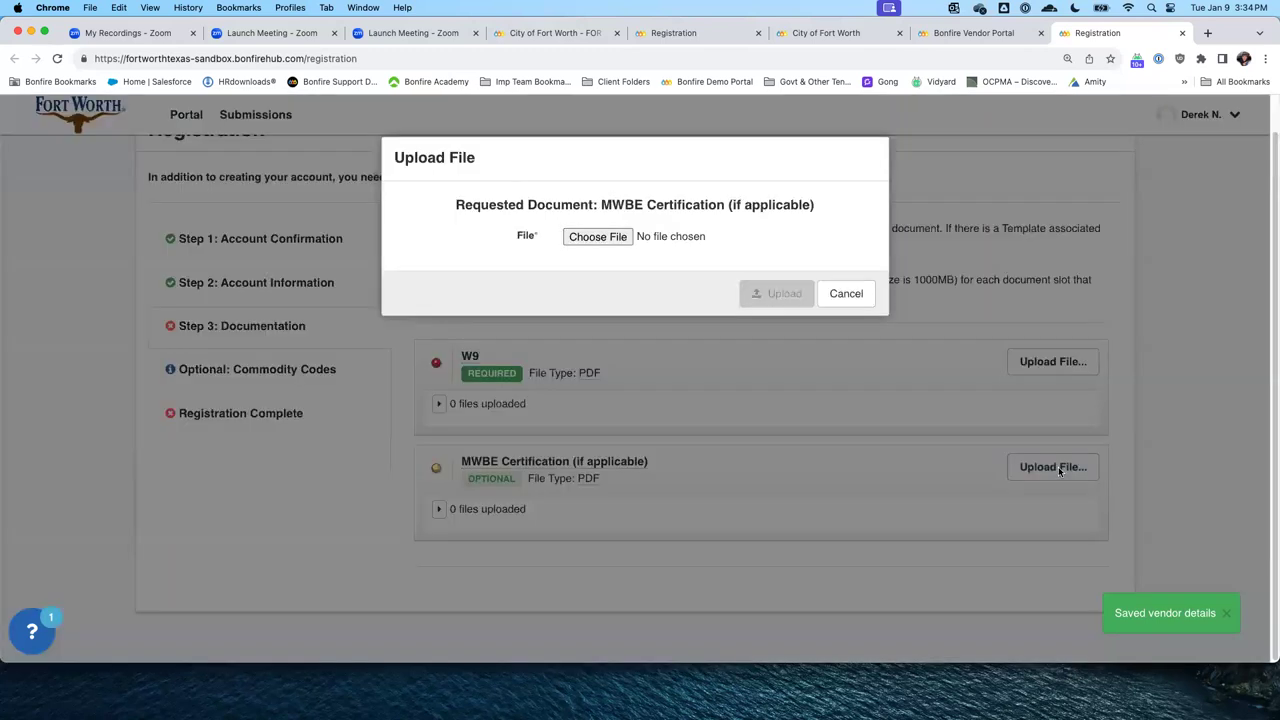
click(1226, 613)
click(609, 242)
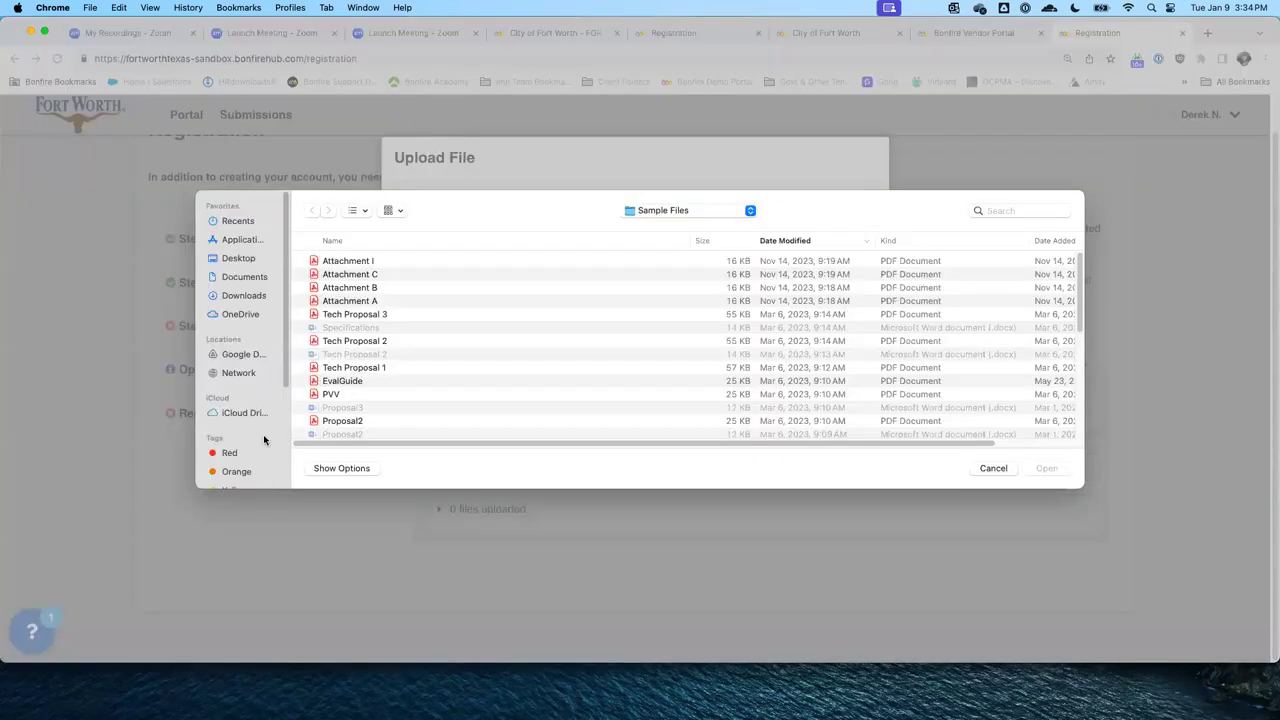
scroll(445, 385, down, 10)
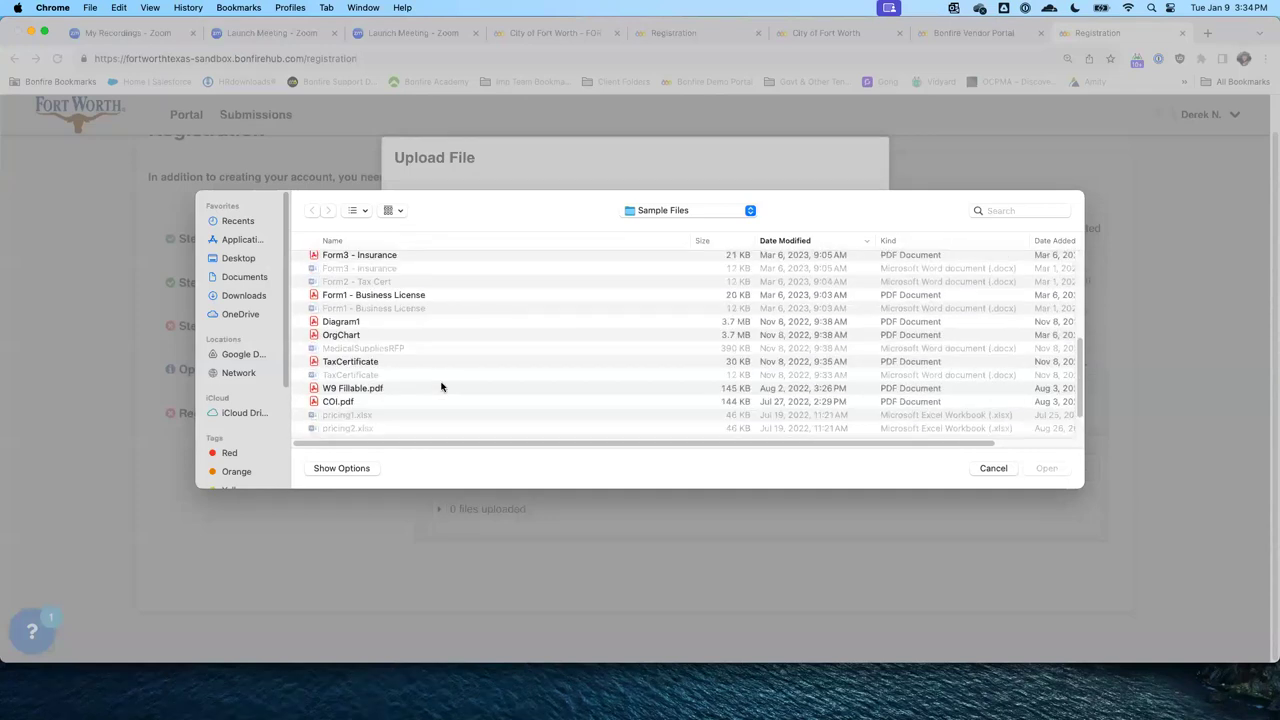
scroll(441, 386, down, 4)
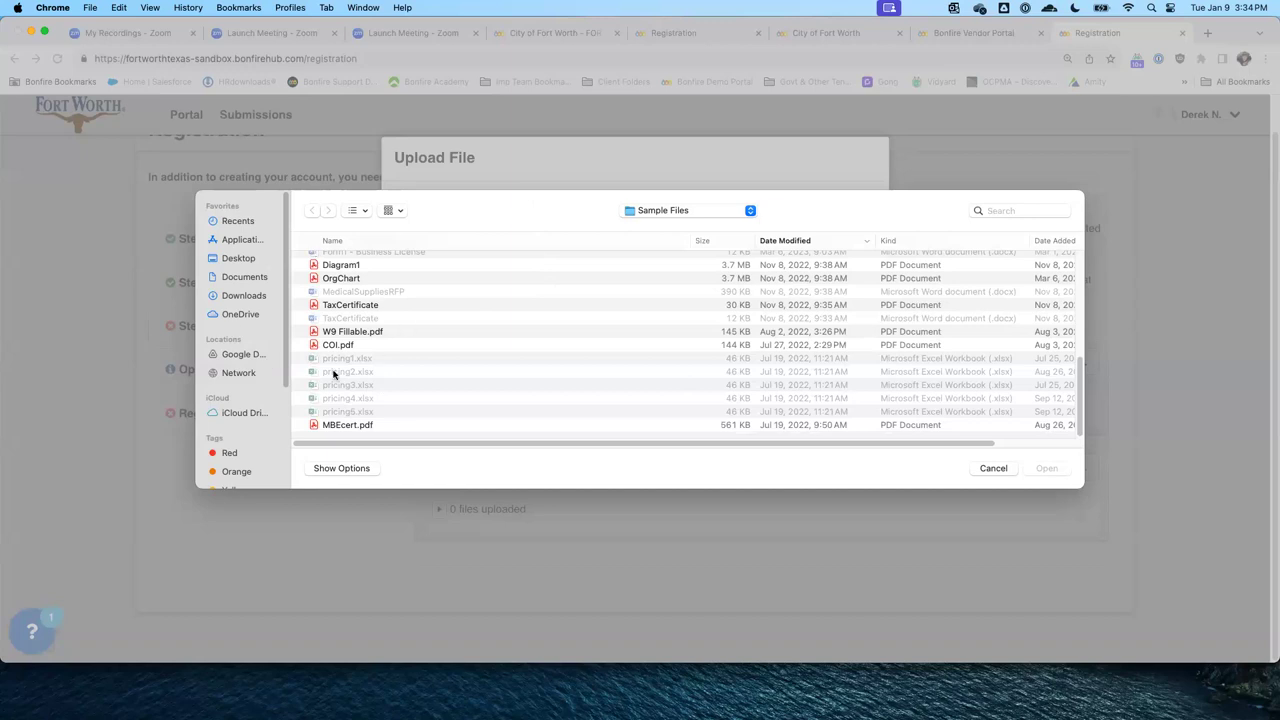
click(354, 426)
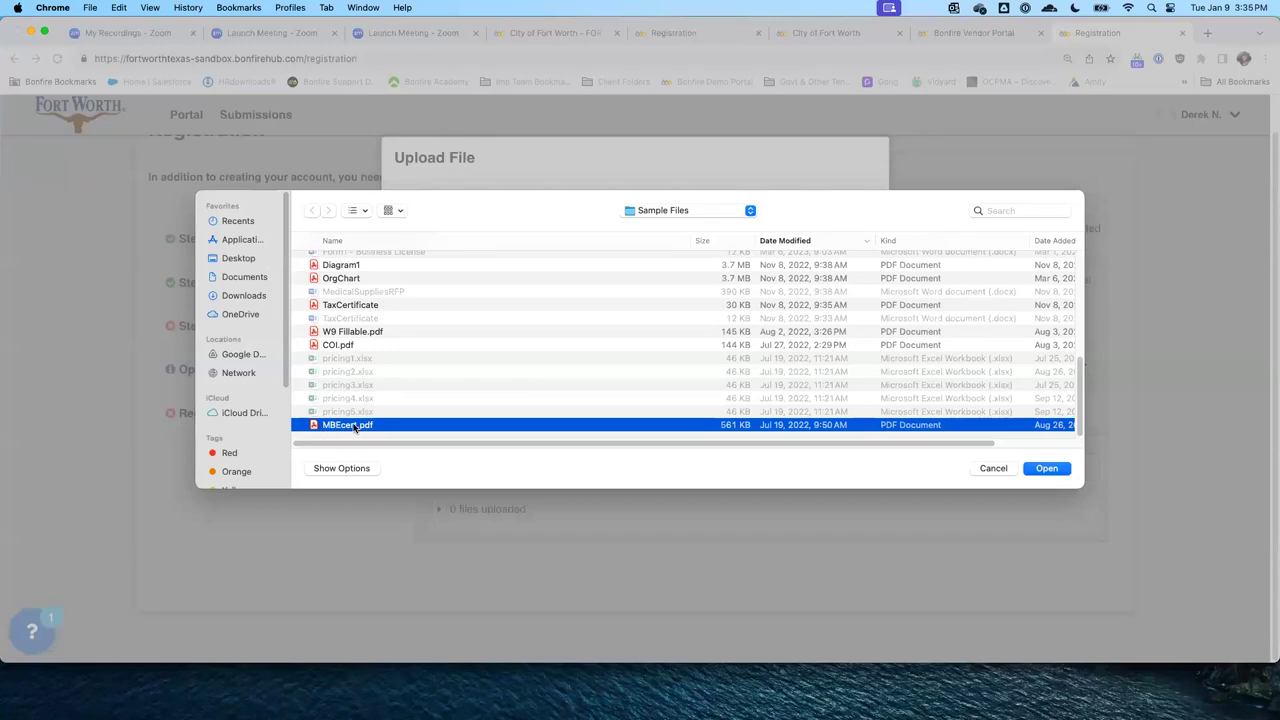
click(1058, 470)
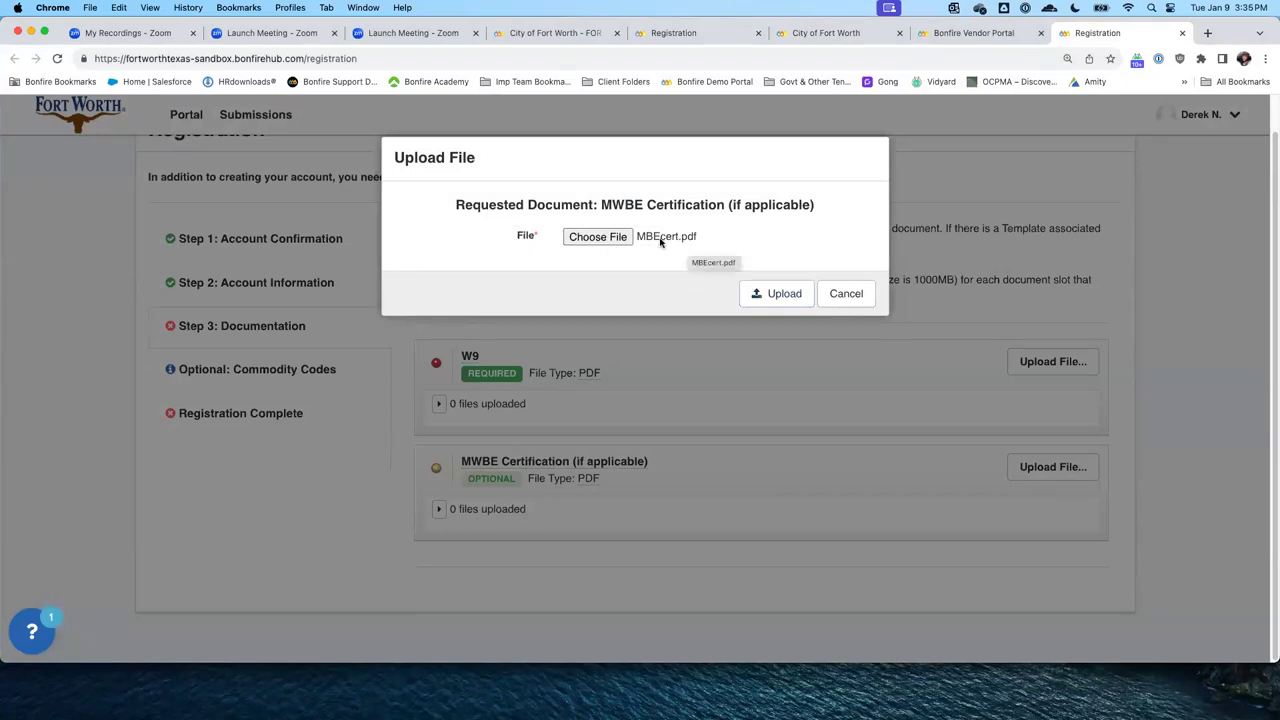
click(783, 296)
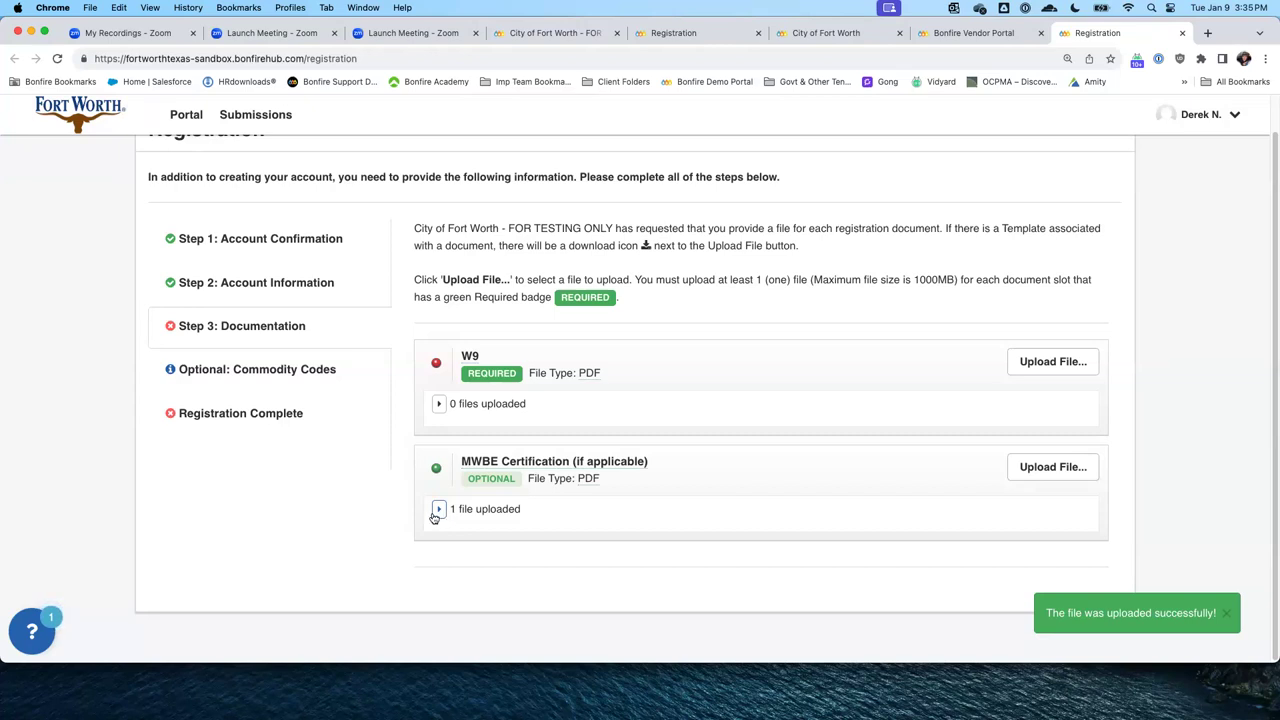
Check that MBEcert.pdf is listed under MWBE Certification, leaving its Actions menu unchanged
click(440, 509)
scroll(497, 527, down, 1)
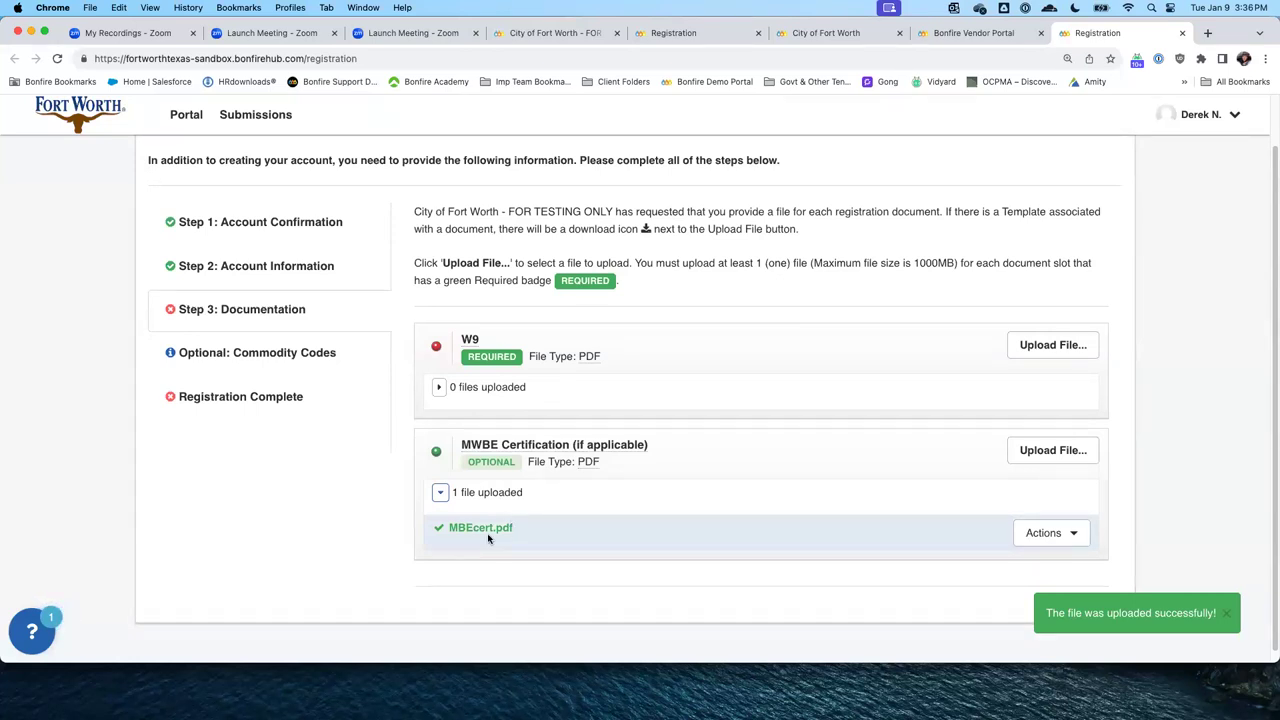
click(1066, 533)
scroll(1068, 532, down, 1)
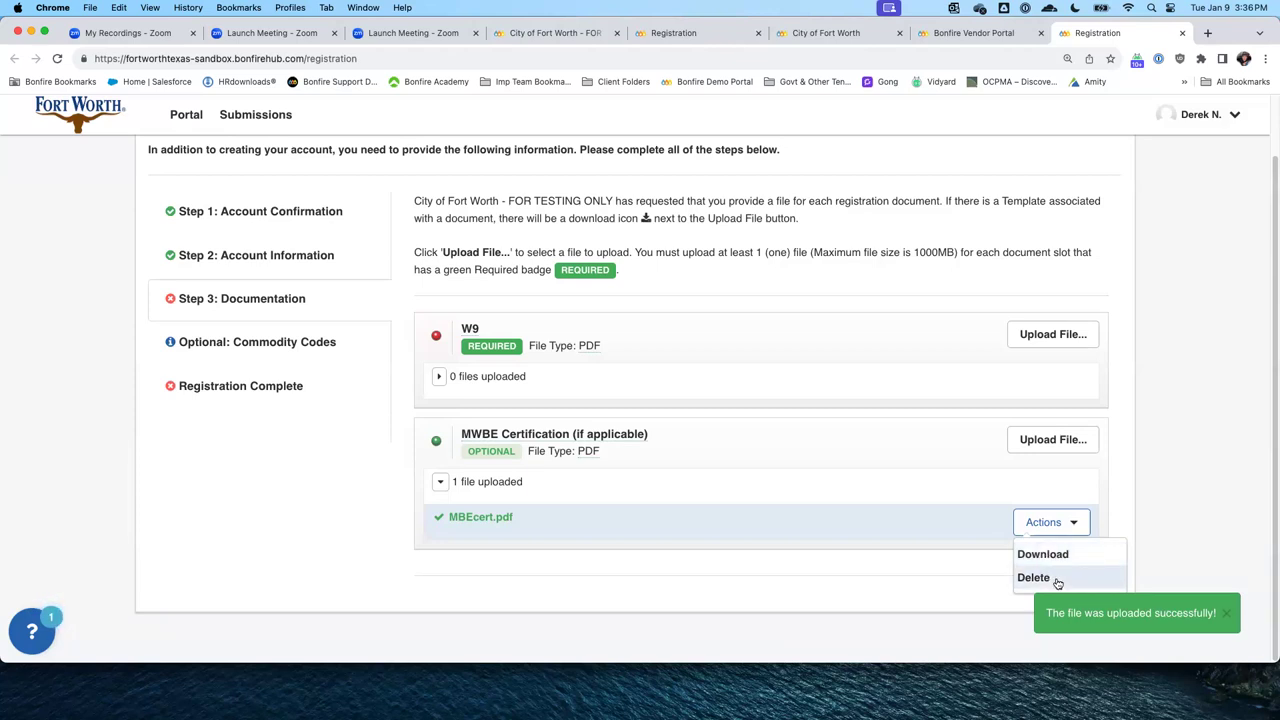
click(767, 405)
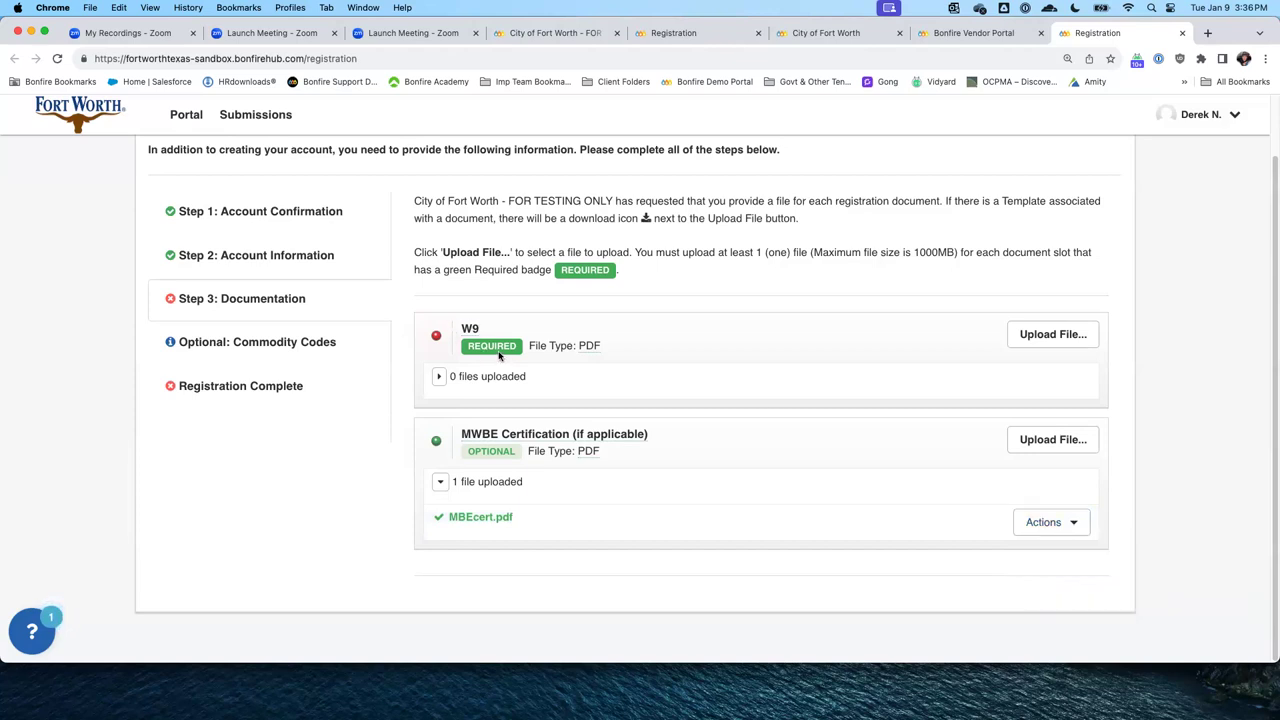
Upload W9 Fillable.pdf from Sample Files into the required W9 document slot
click(1062, 335)
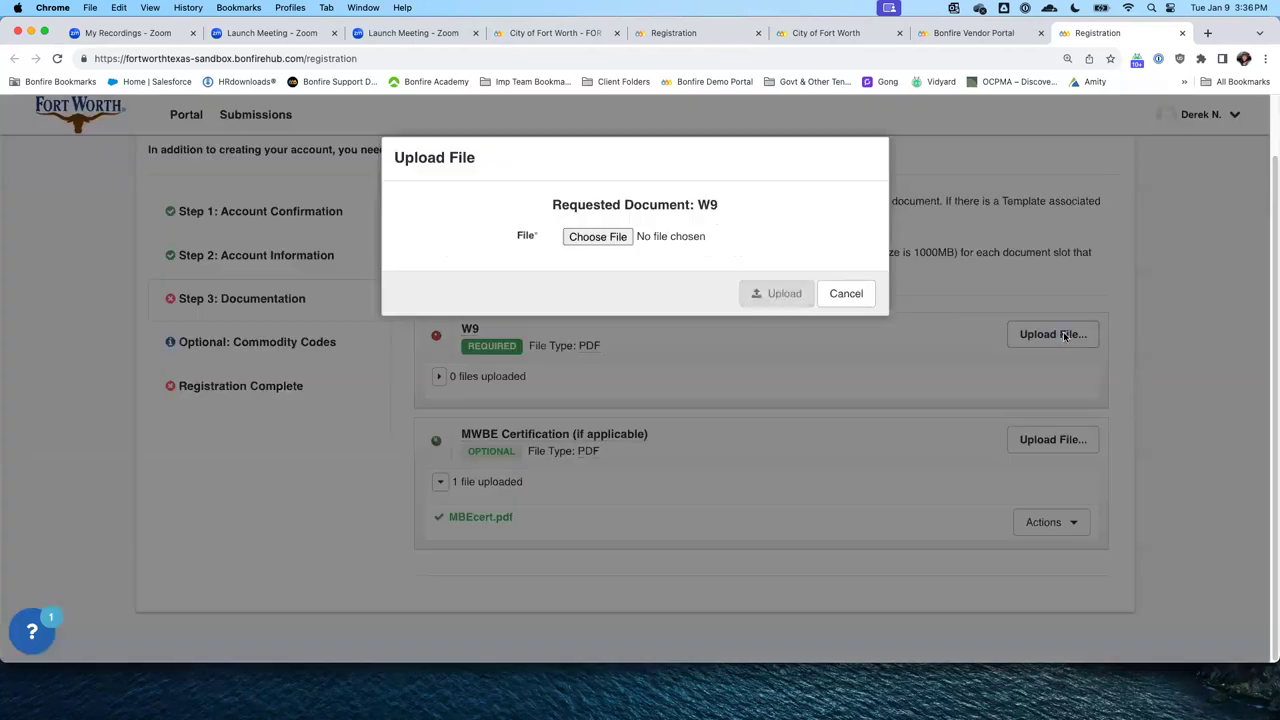
click(592, 238)
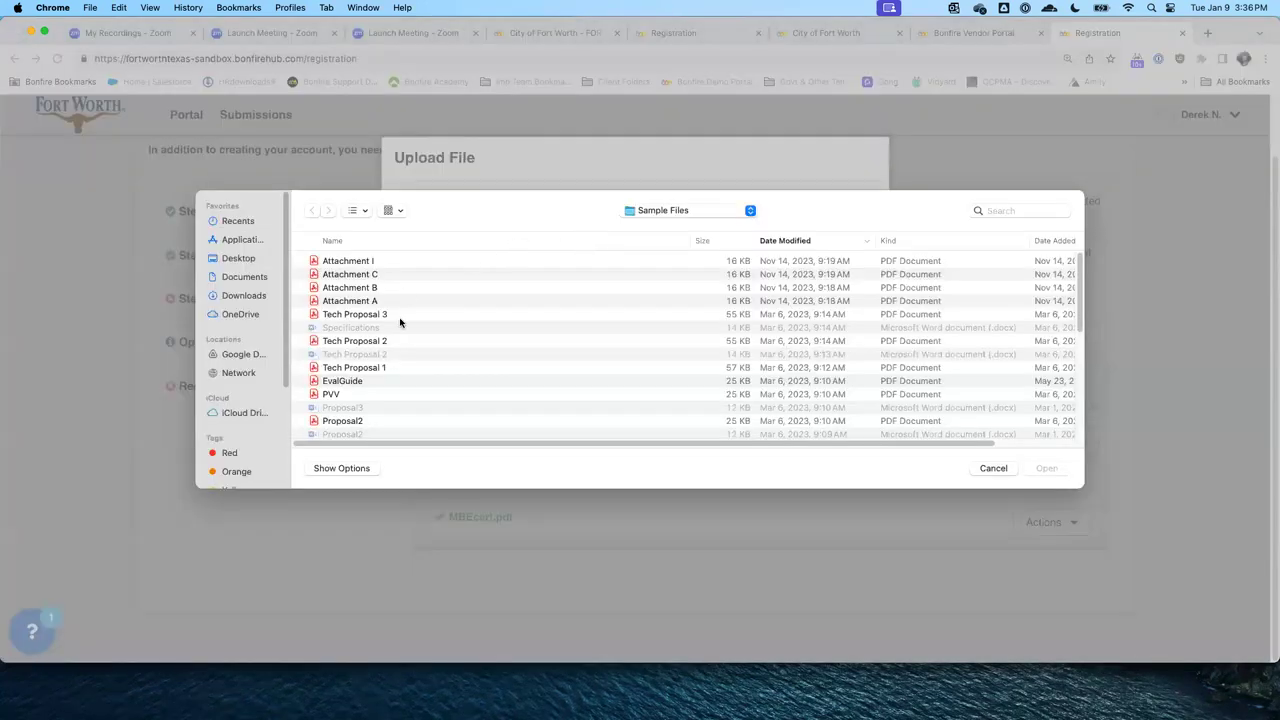
scroll(400, 320, down, 5)
scroll(400, 320, down, 1)
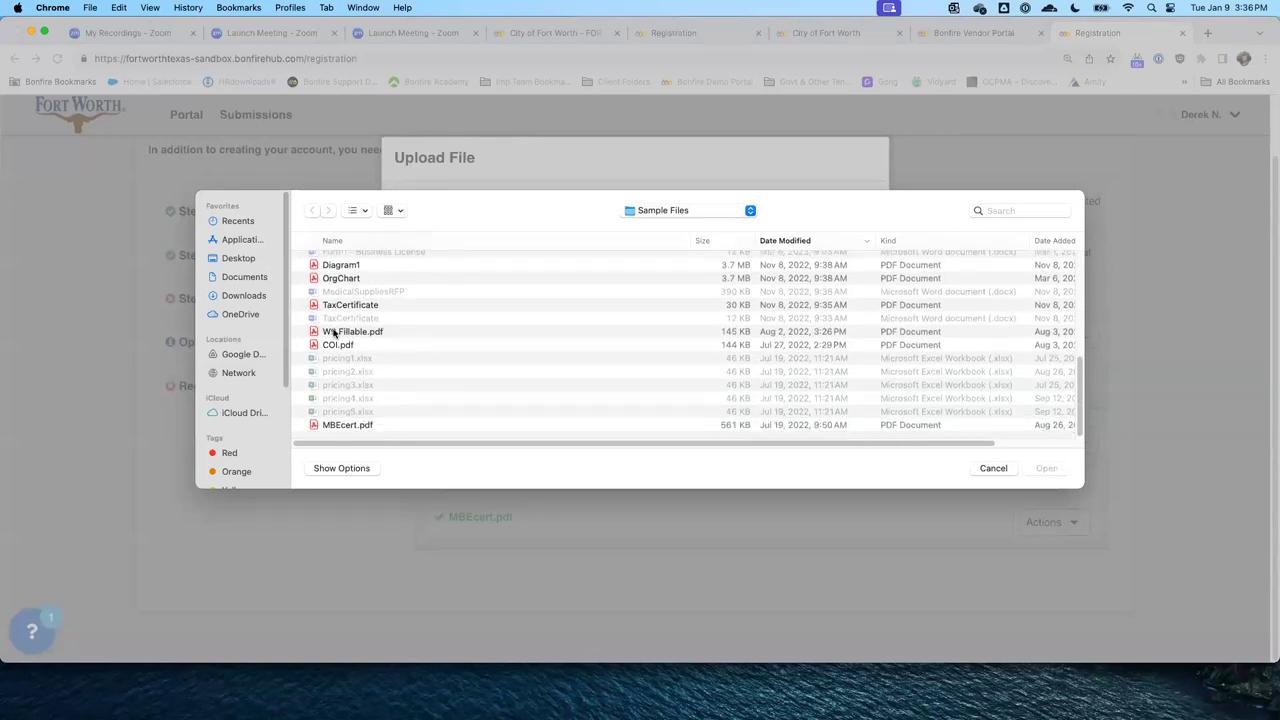
click(355, 335)
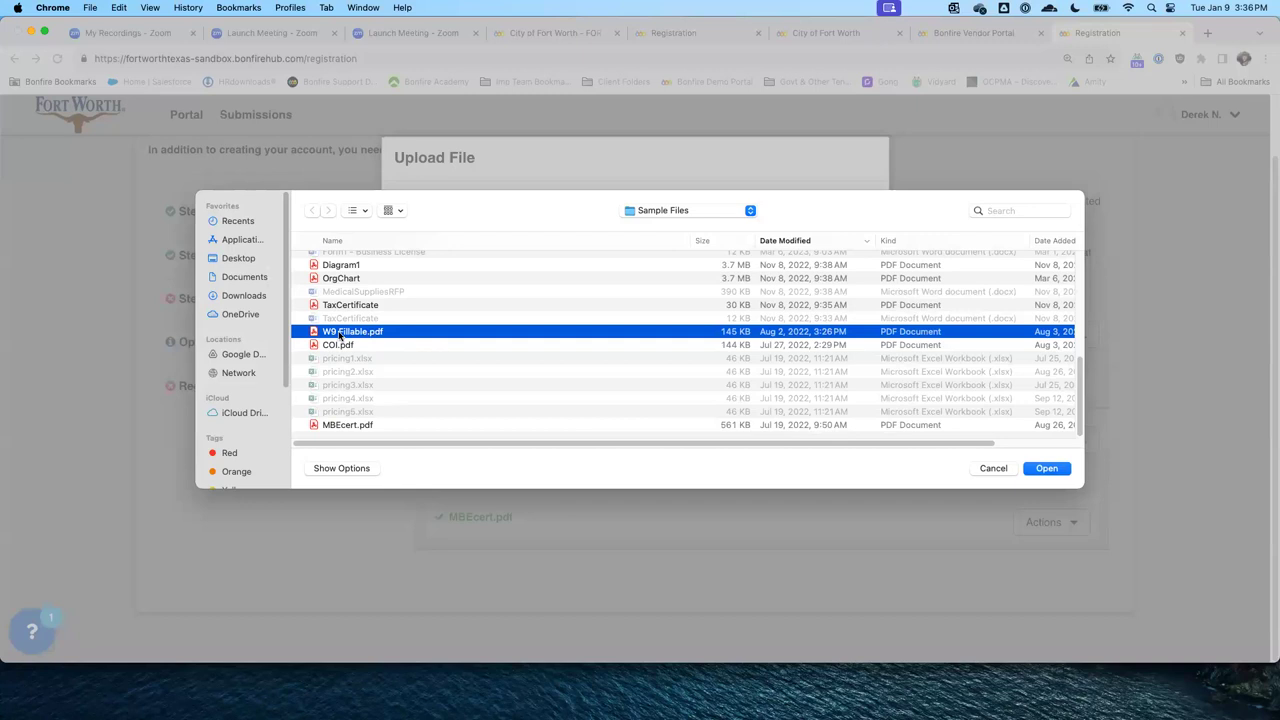
click(1055, 473)
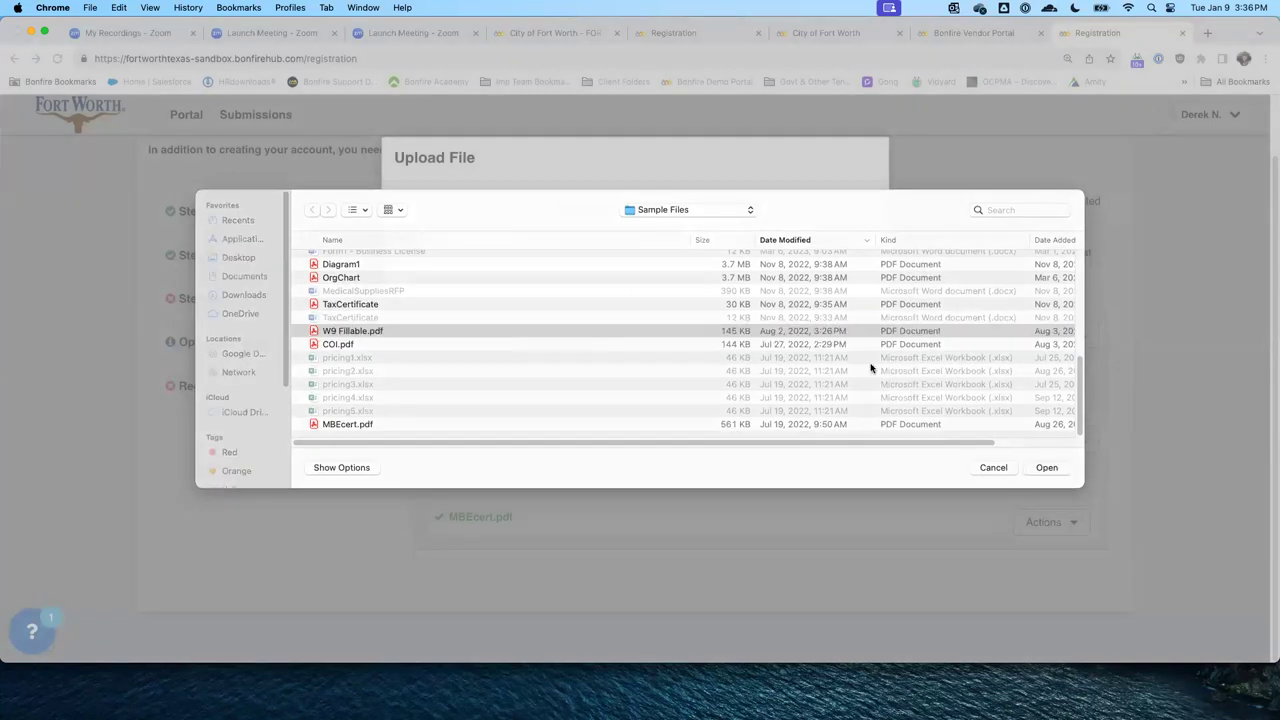
click(776, 294)
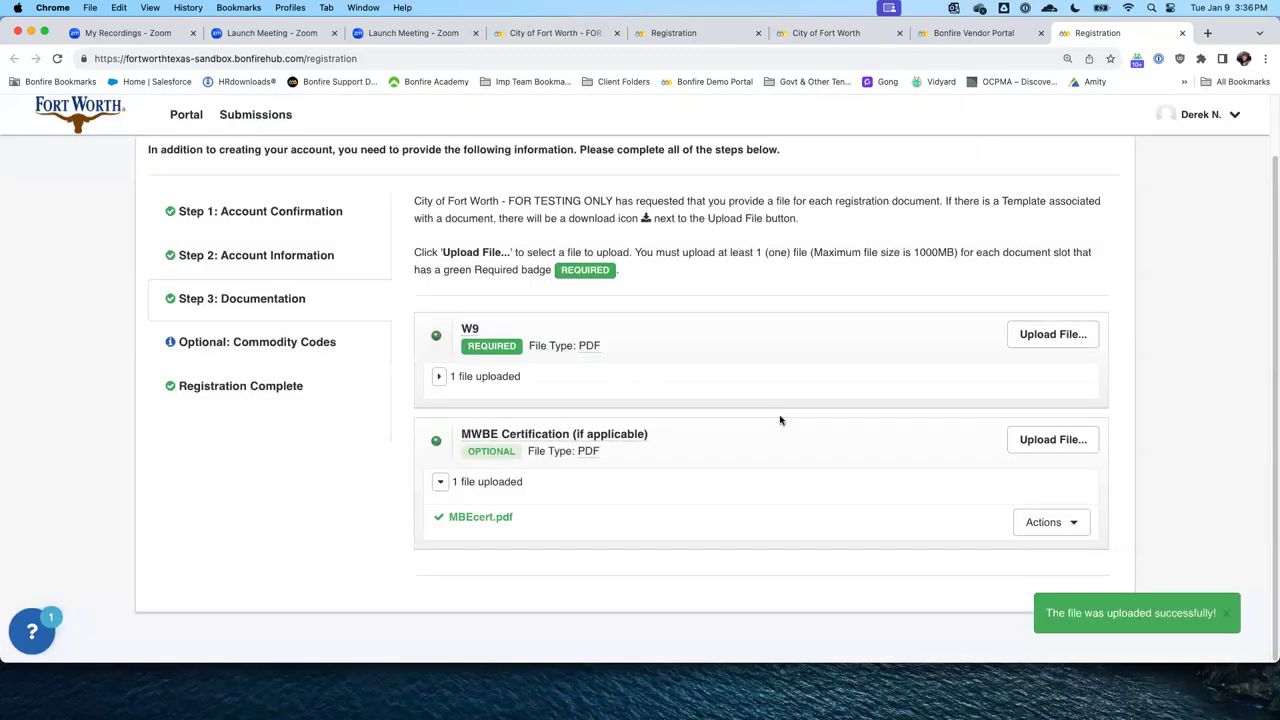
Show W9_Fillable.pdf under W9, dismiss the upload success toast, and download a copy
click(438, 378)
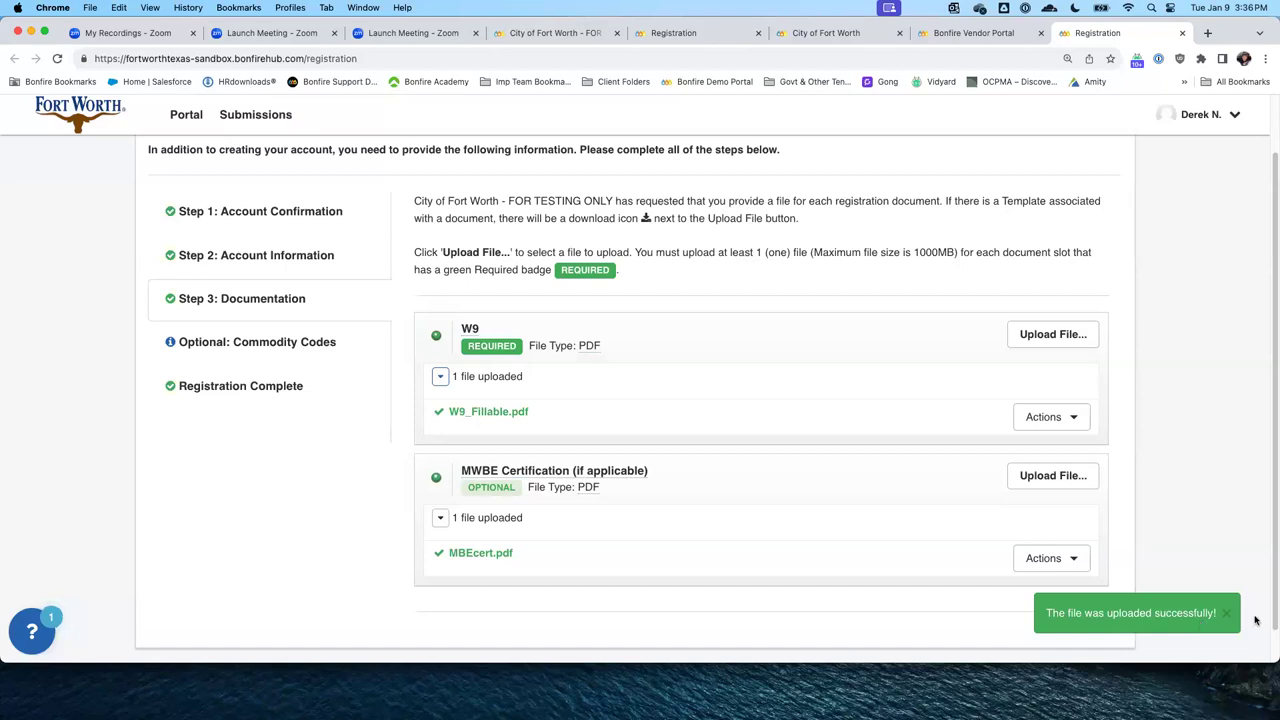
click(1224, 614)
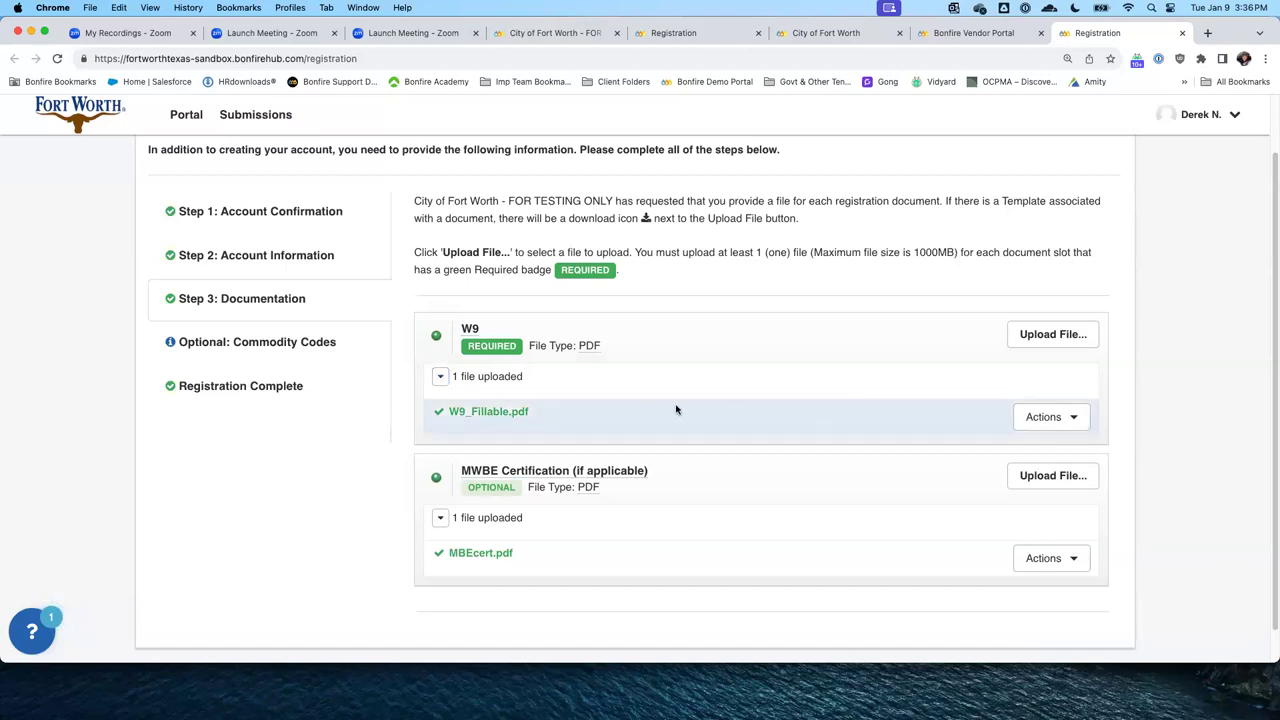
click(1074, 418)
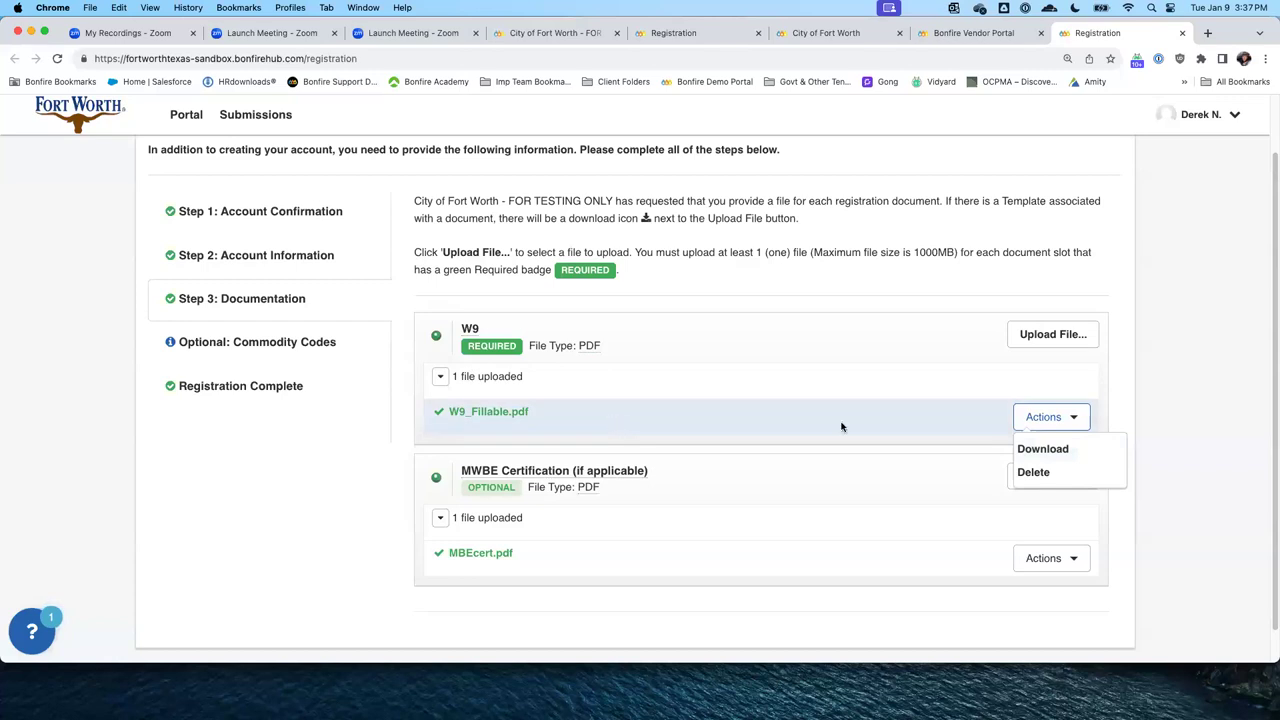
click(1043, 449)
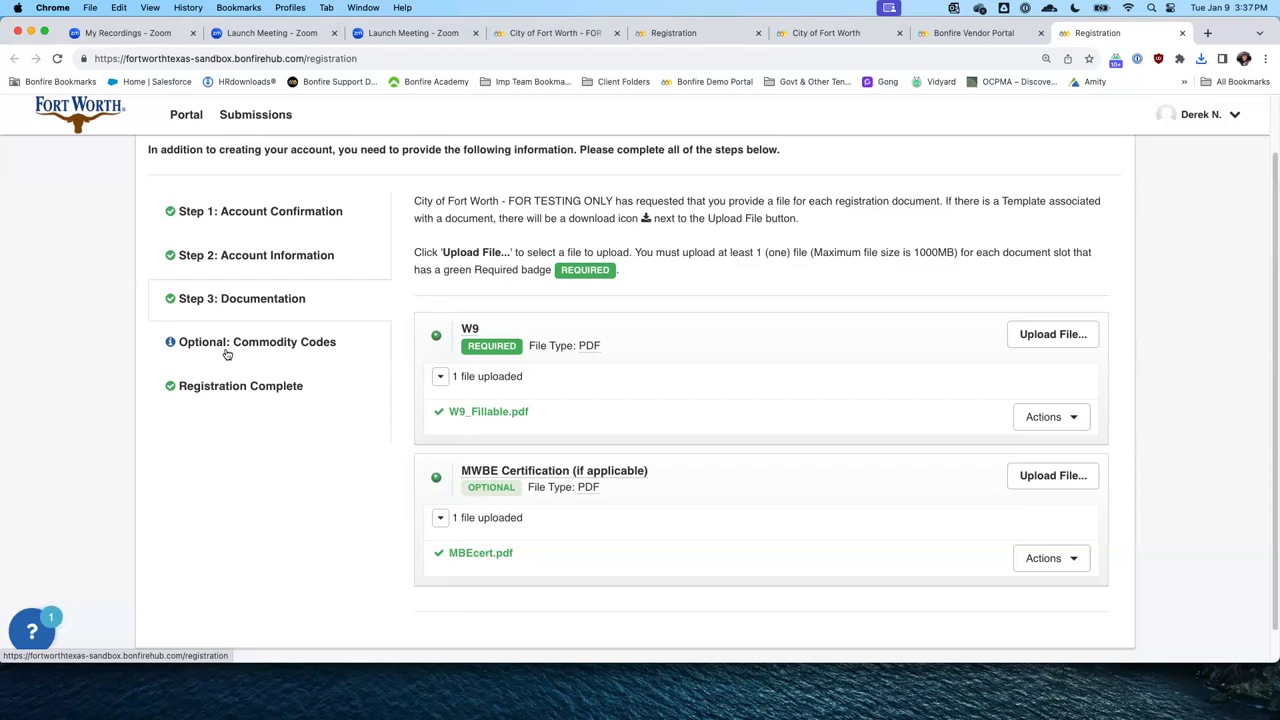
Go to the optional Commodity Codes step, highlight its intro sentence, and focus the Keyword field
click(286, 344)
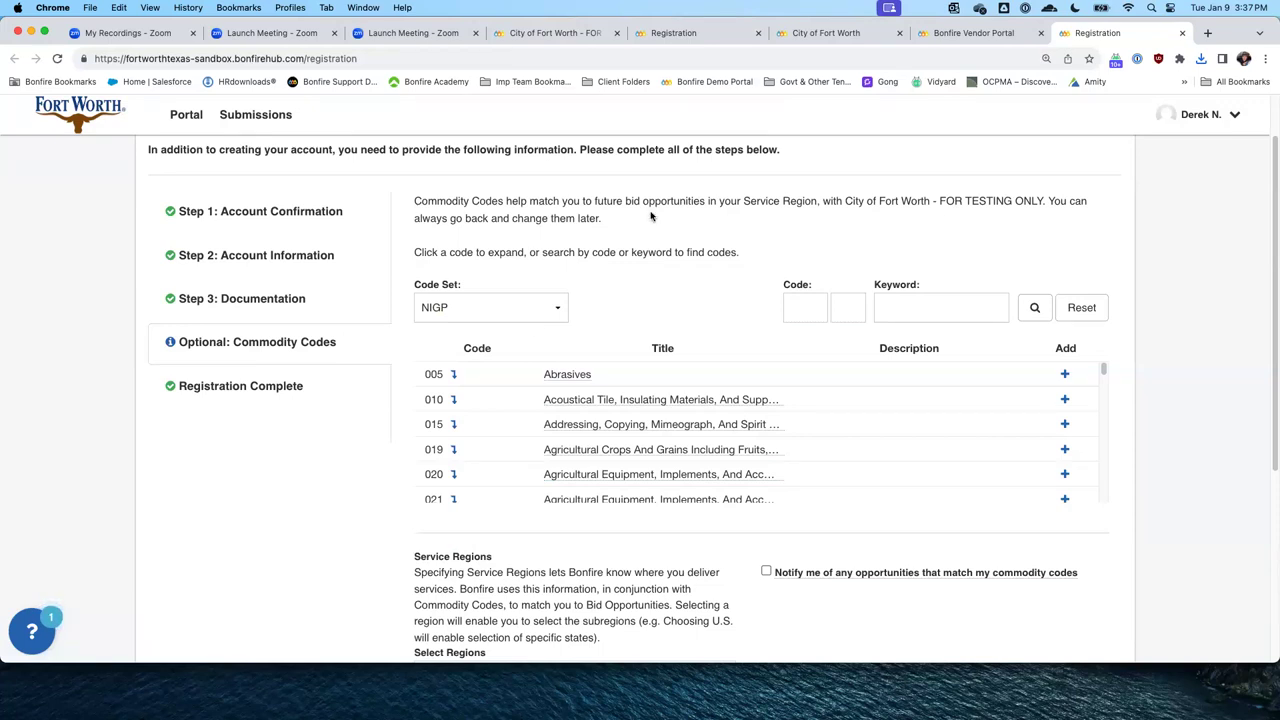
drag(413, 200, 822, 203)
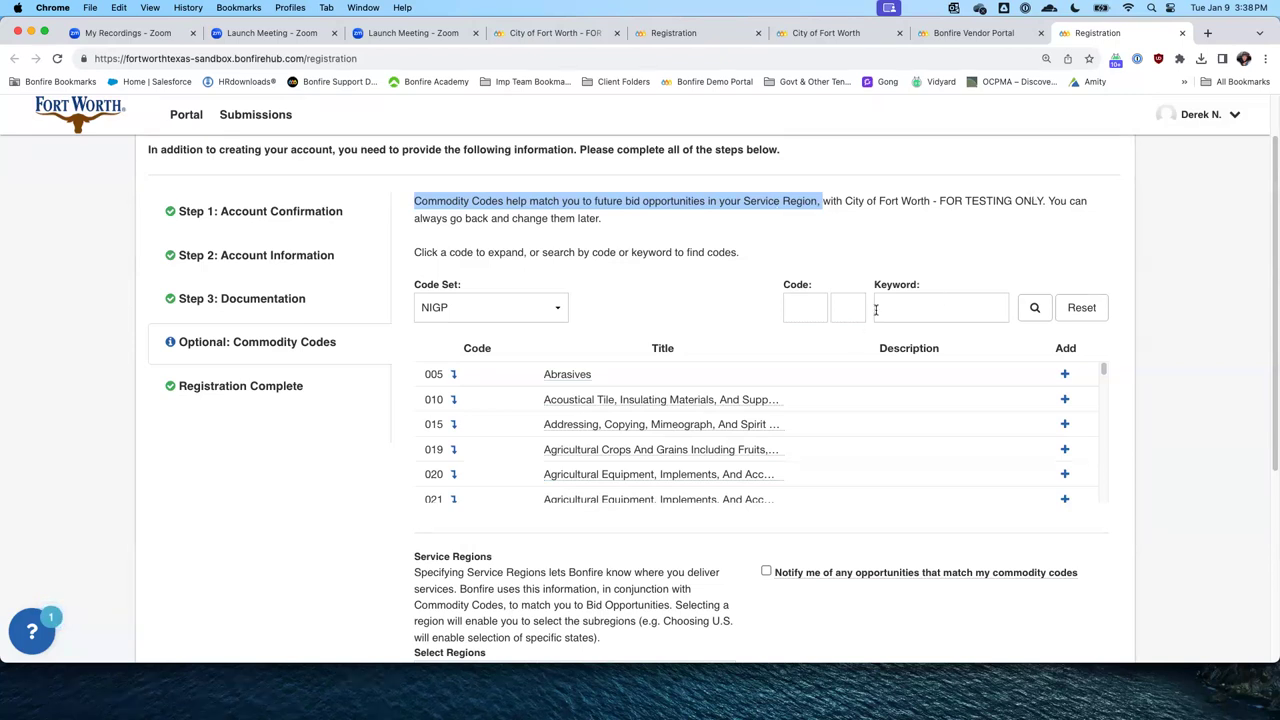
click(926, 307)
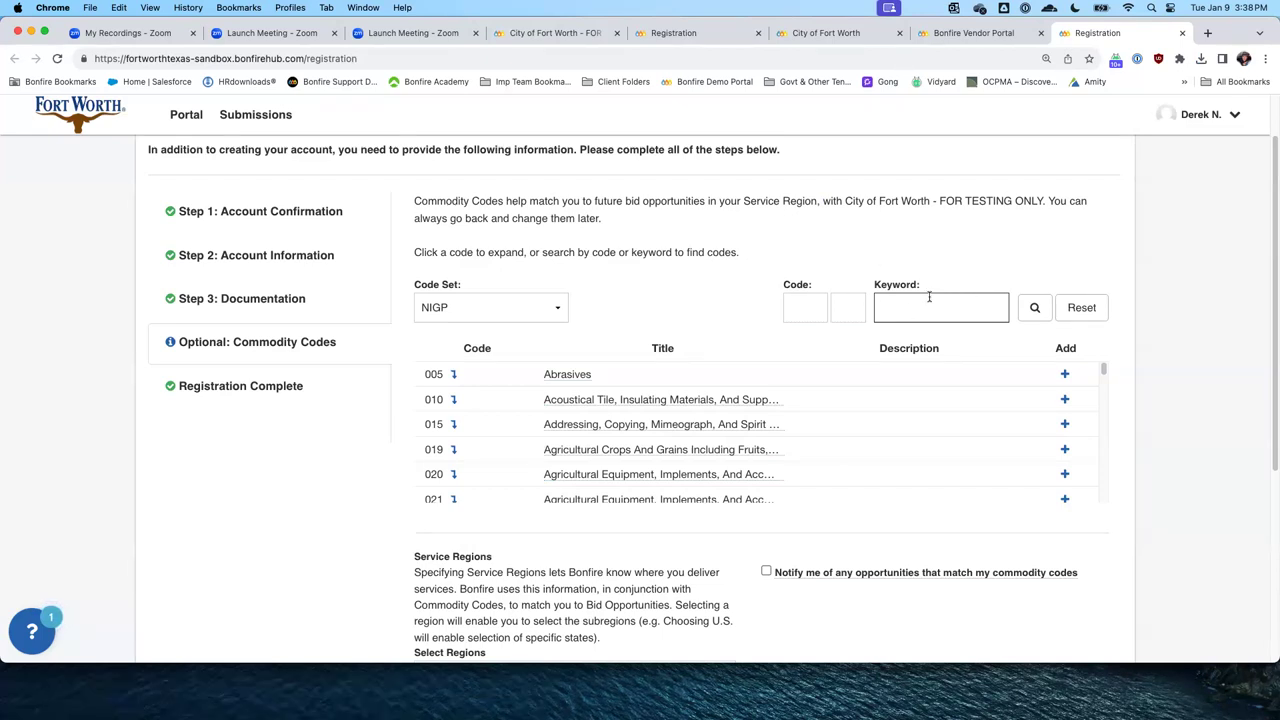
Search NIGP codes for 'construction' and browse down to the 909xx Building Construction rows
text(construction)
key(Return)
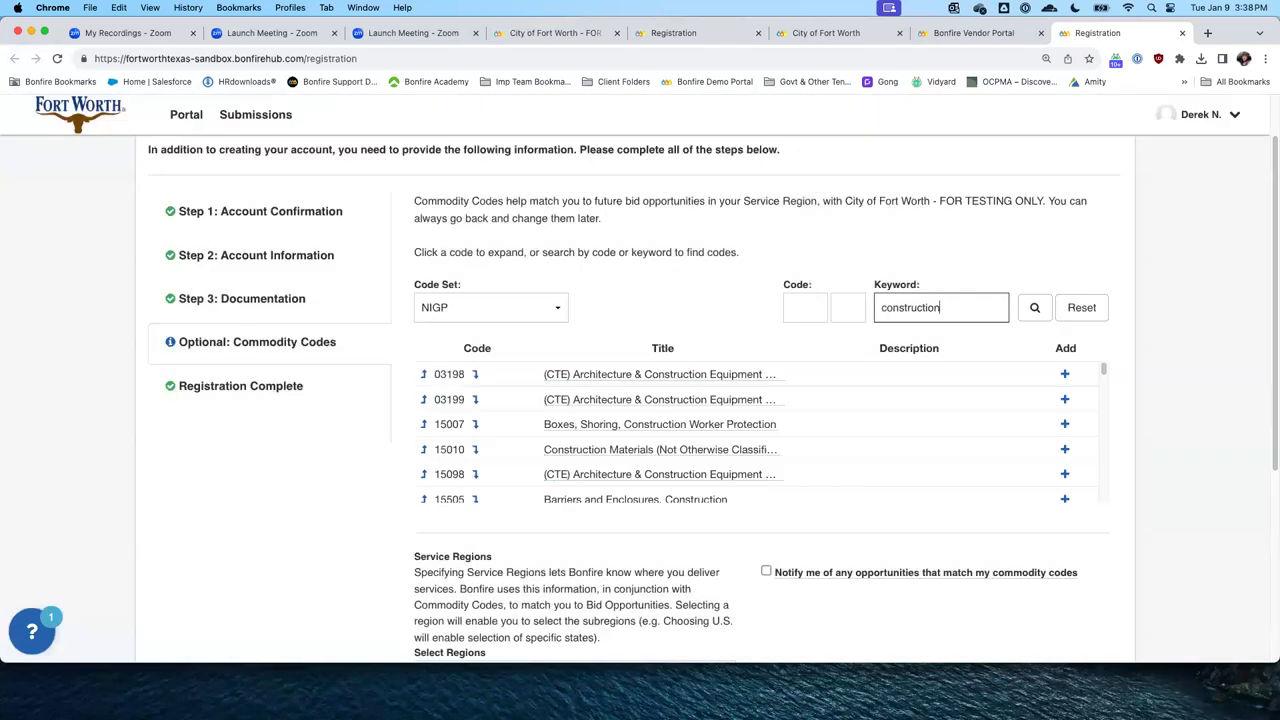
scroll(700, 447, down, 5)
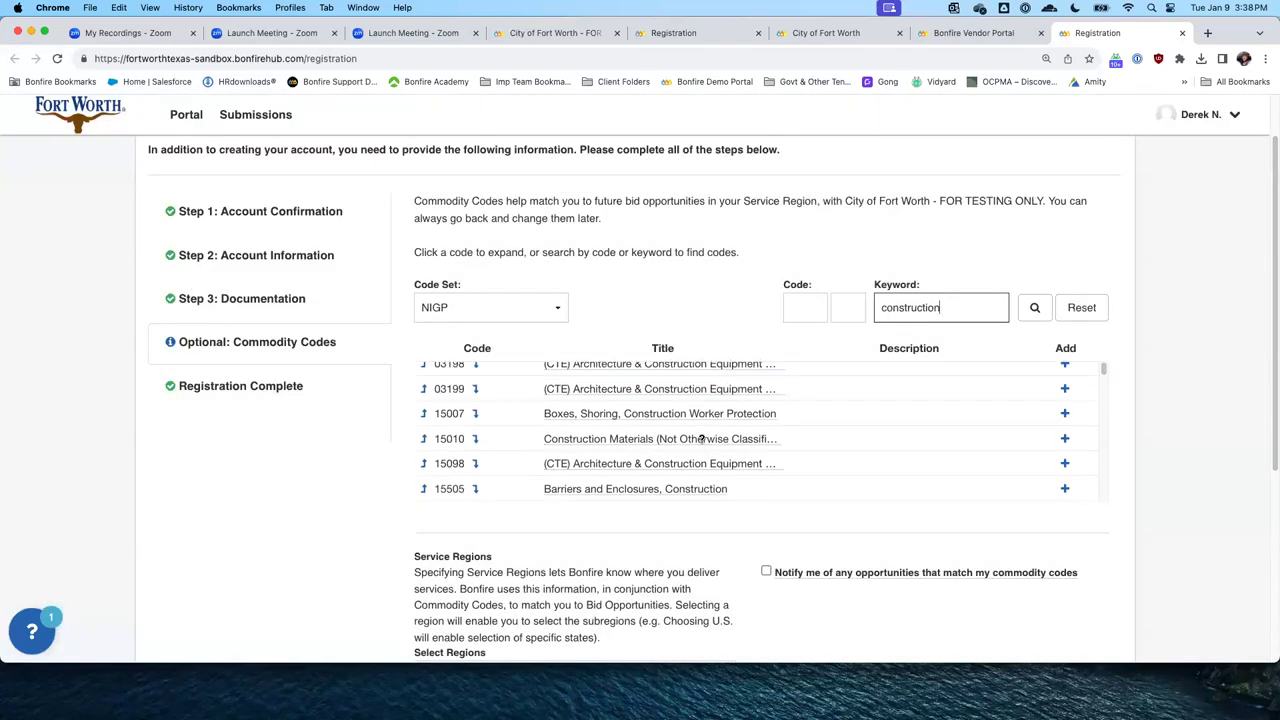
scroll(786, 420, down, 10)
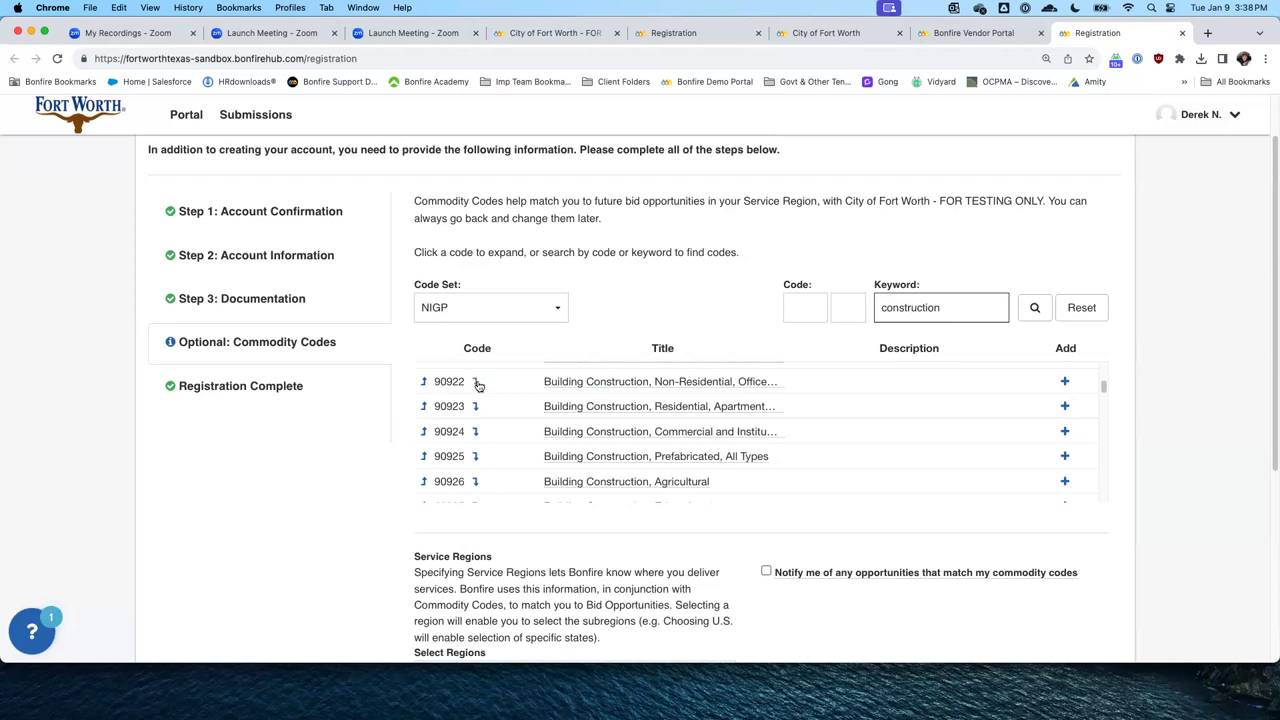
double_click(905, 307)
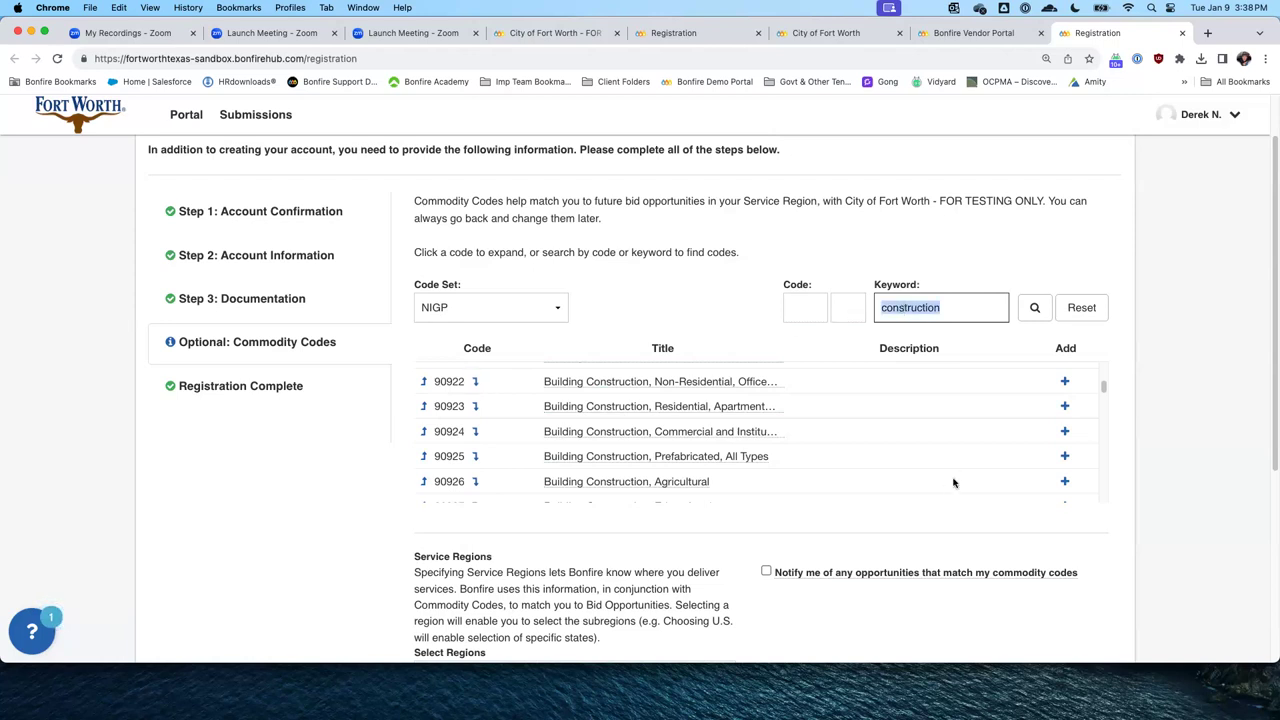
scroll(752, 484, down, 3)
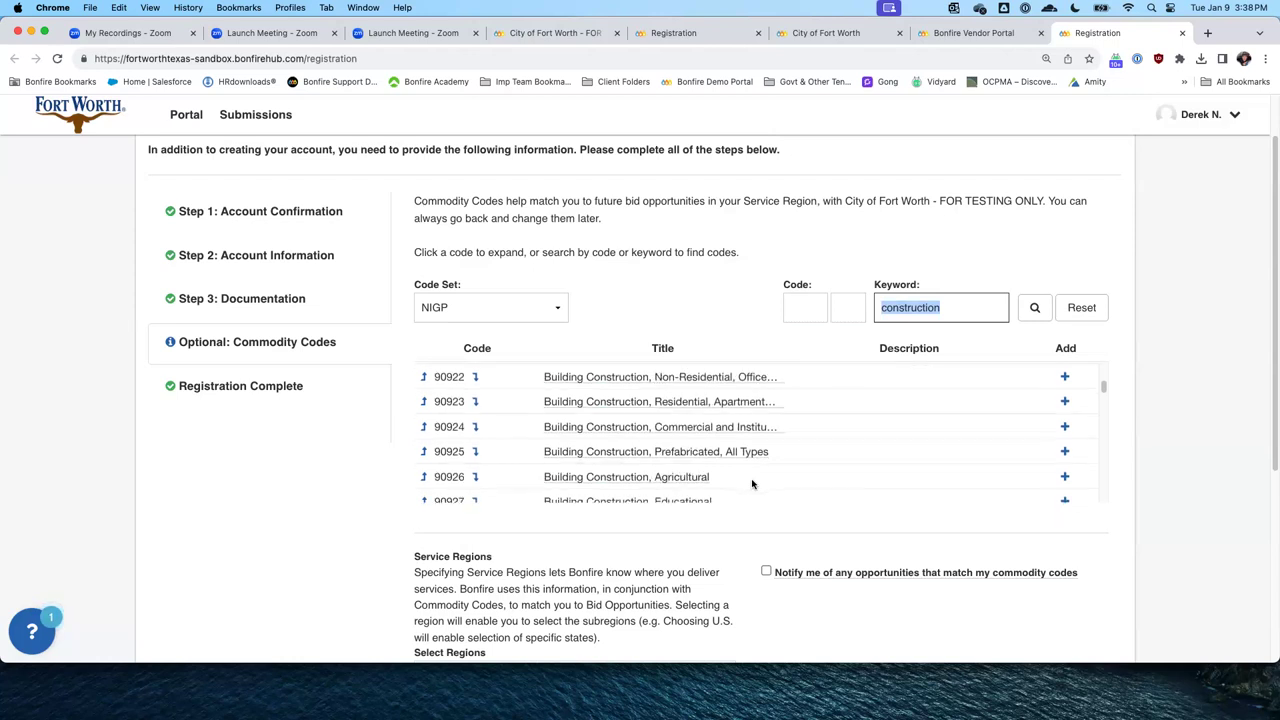
scroll(752, 484, down, 4)
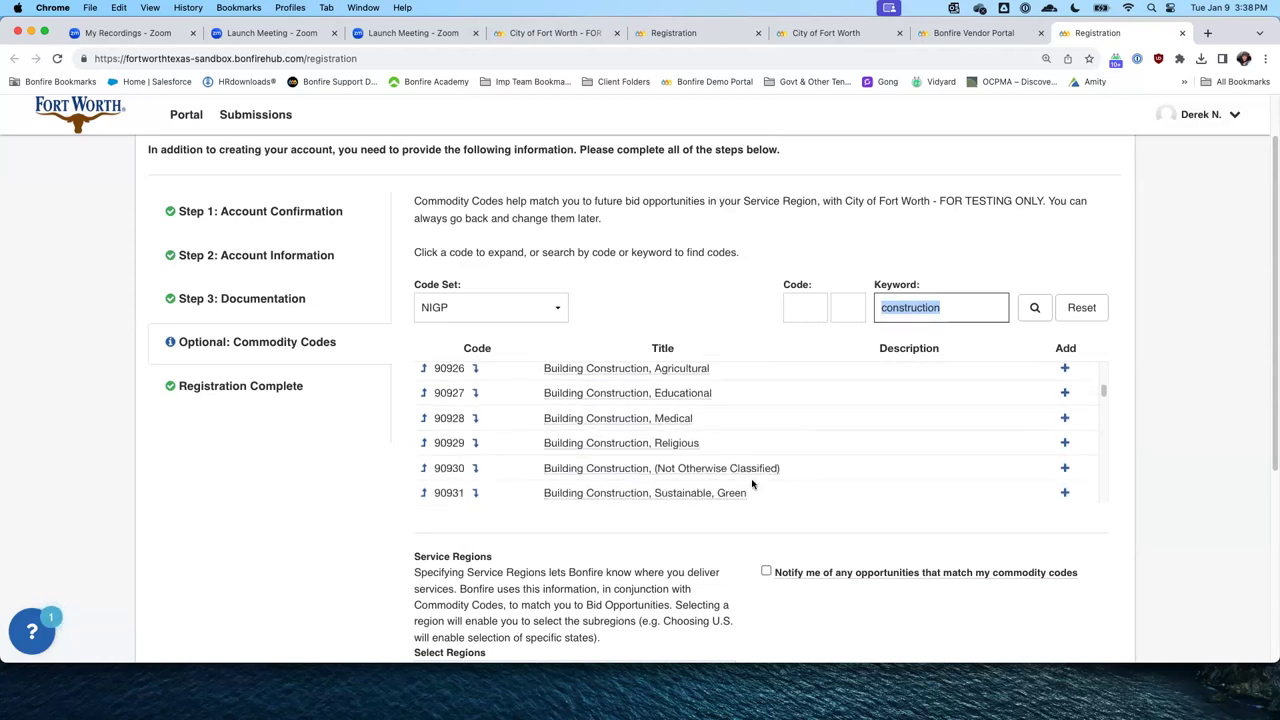
scroll(752, 484, down, 1)
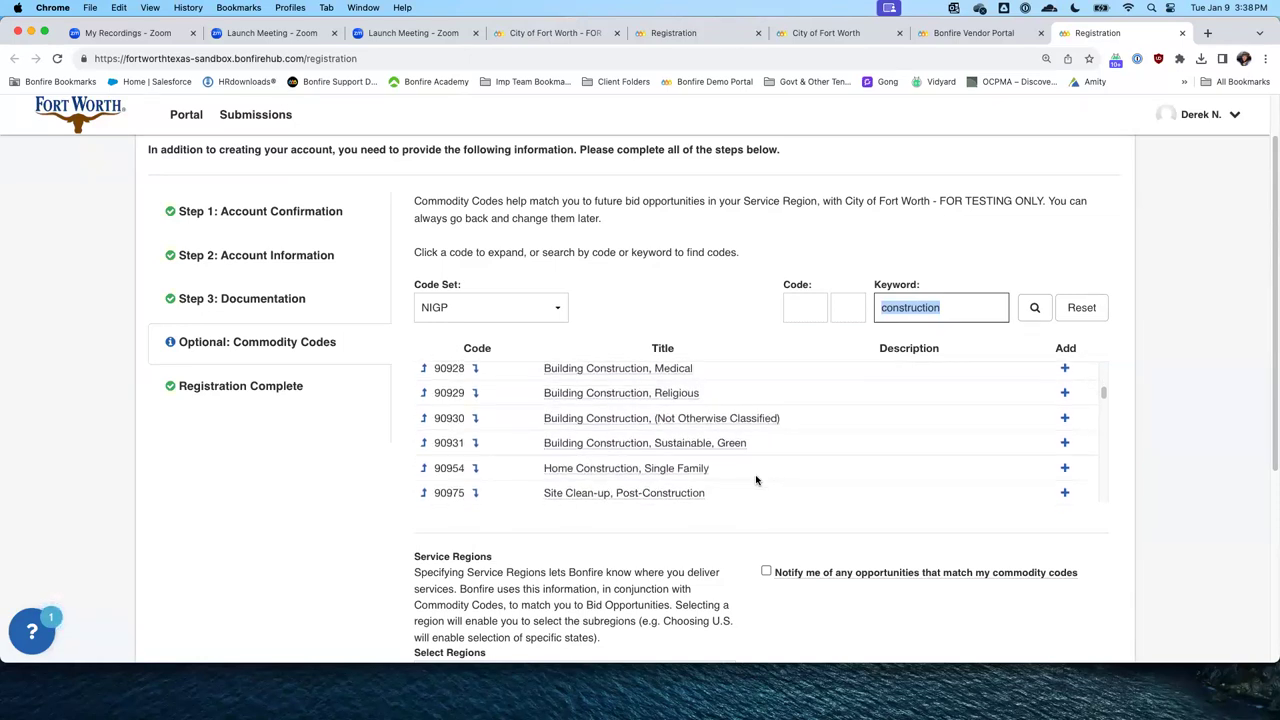
scroll(753, 482, down, 1)
scroll(813, 444, down, 1)
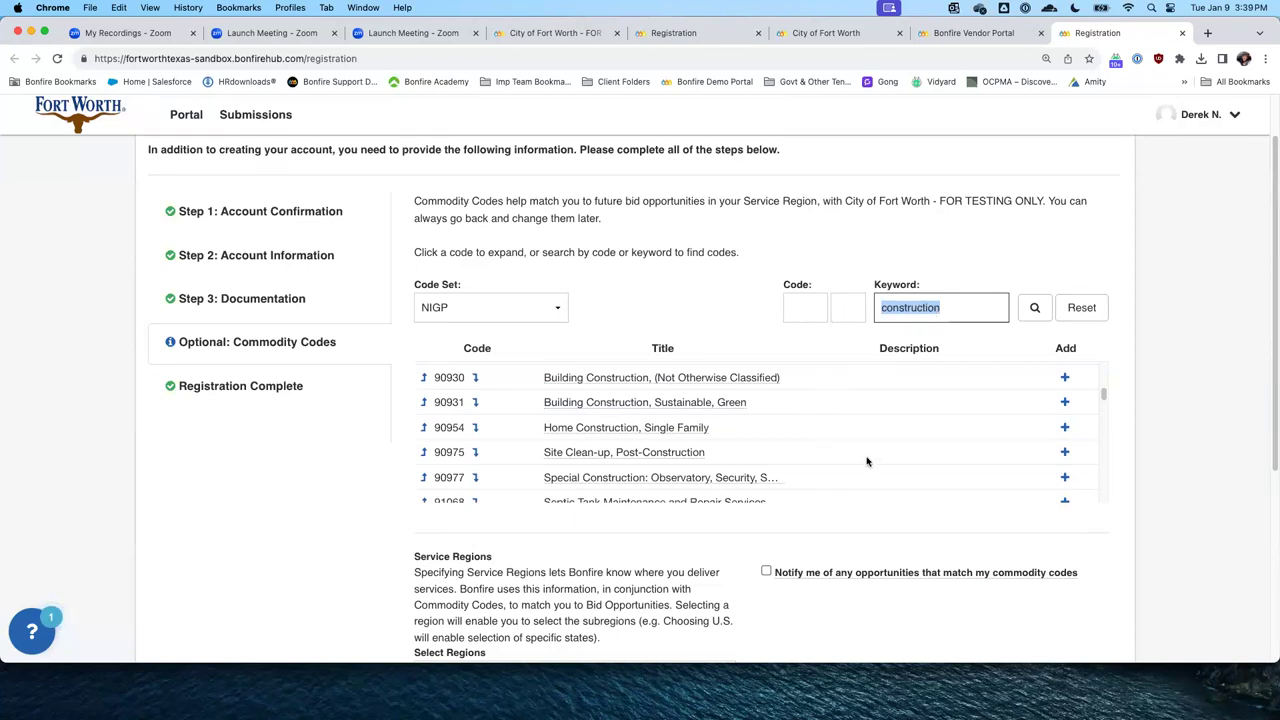
Add NIGP codes 90977, 90975, 90954 and 90931 to the vendor's selected commodity codes
click(1064, 478)
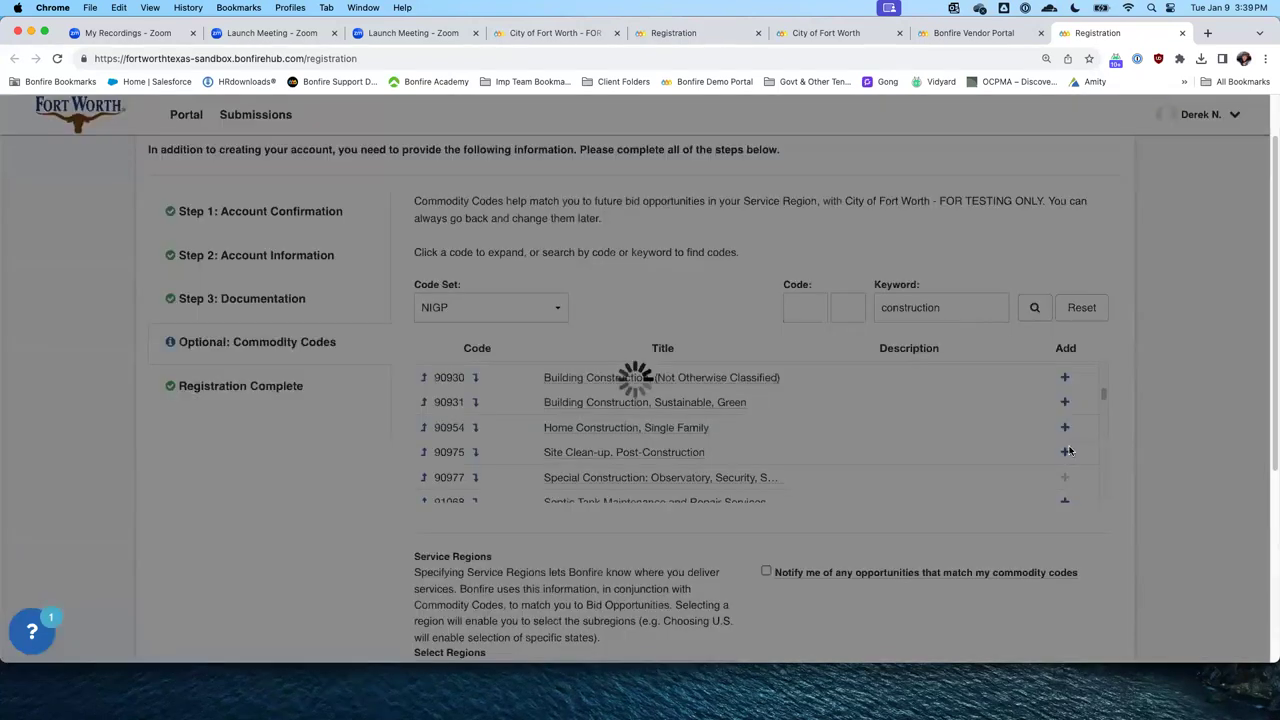
click(1065, 465)
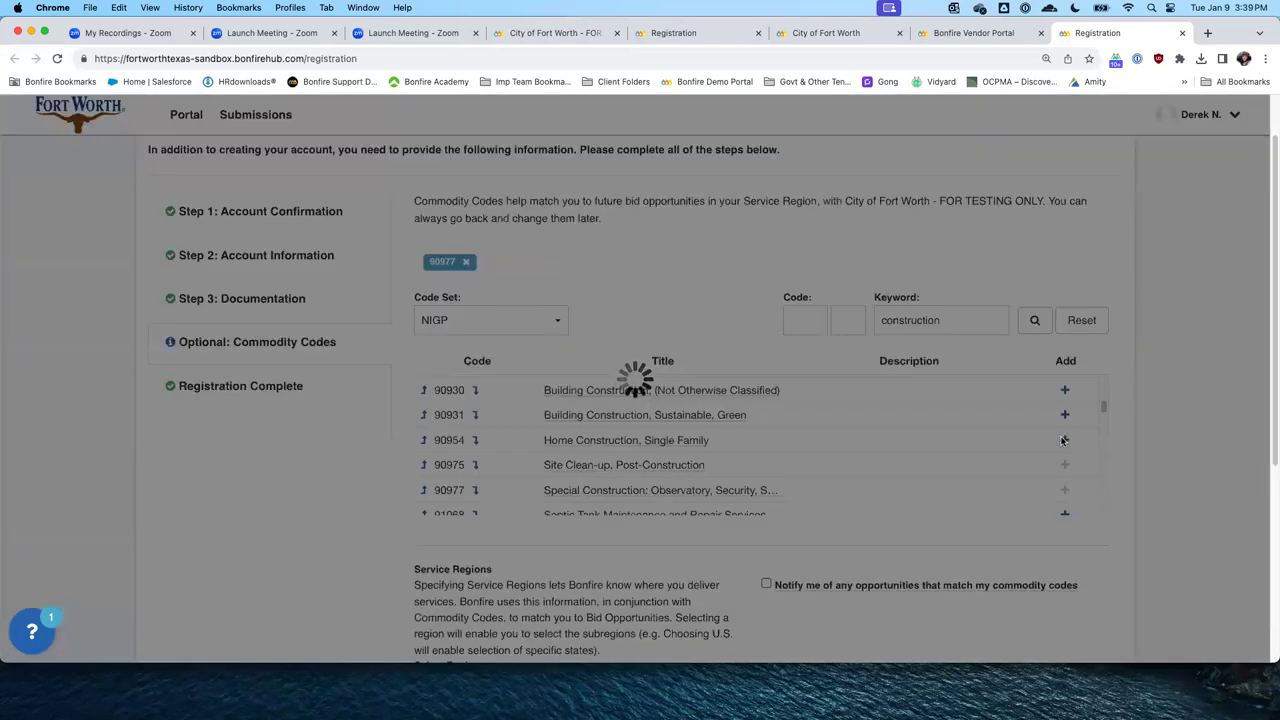
click(1065, 441)
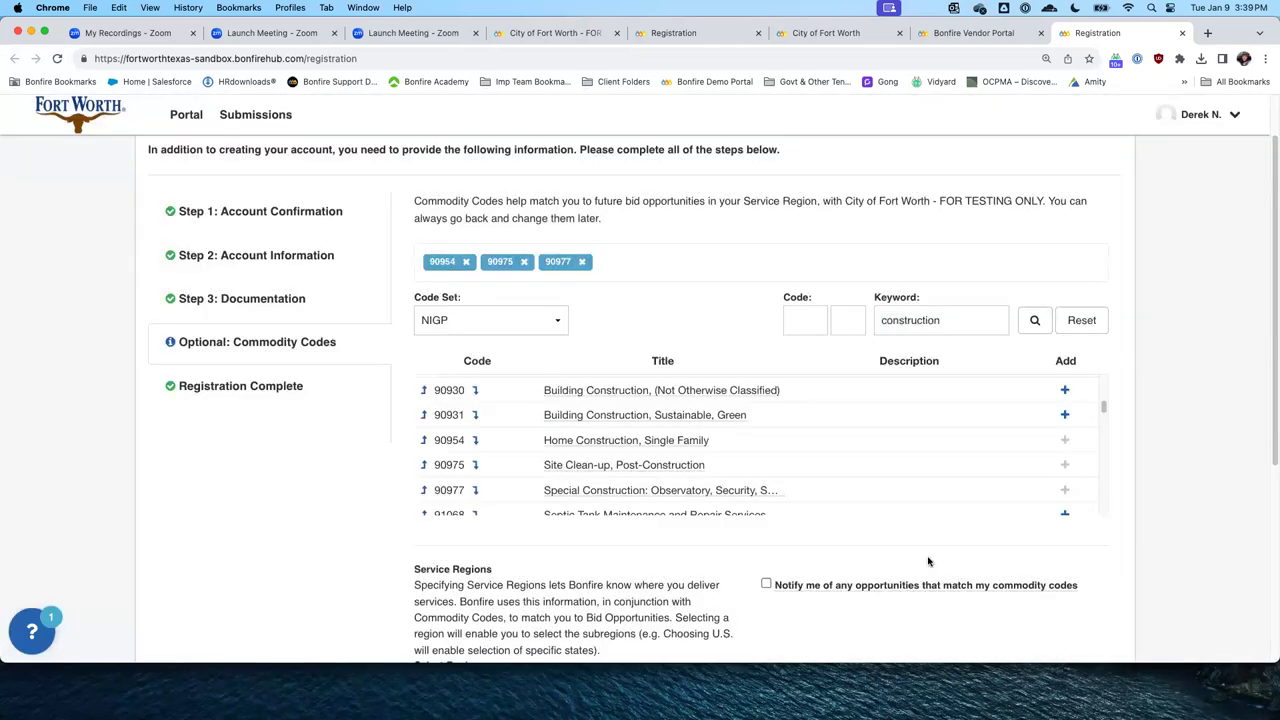
click(1064, 414)
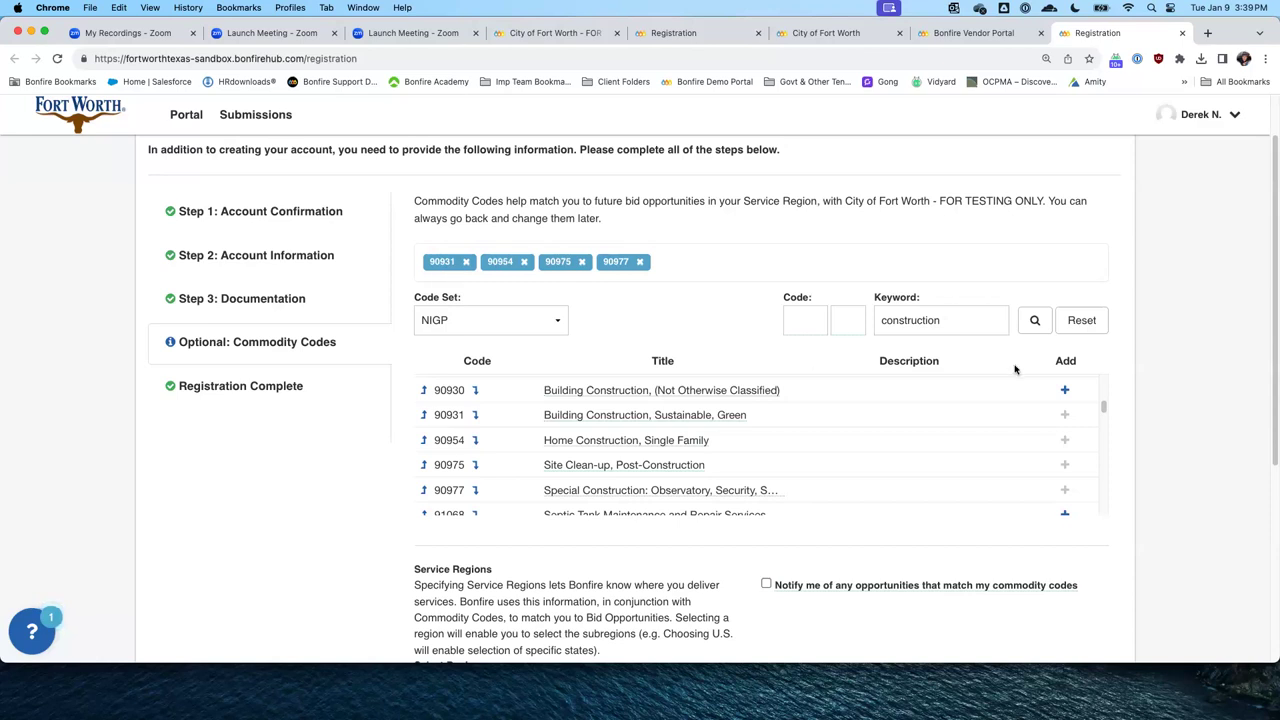
scroll(915, 296, down, 1)
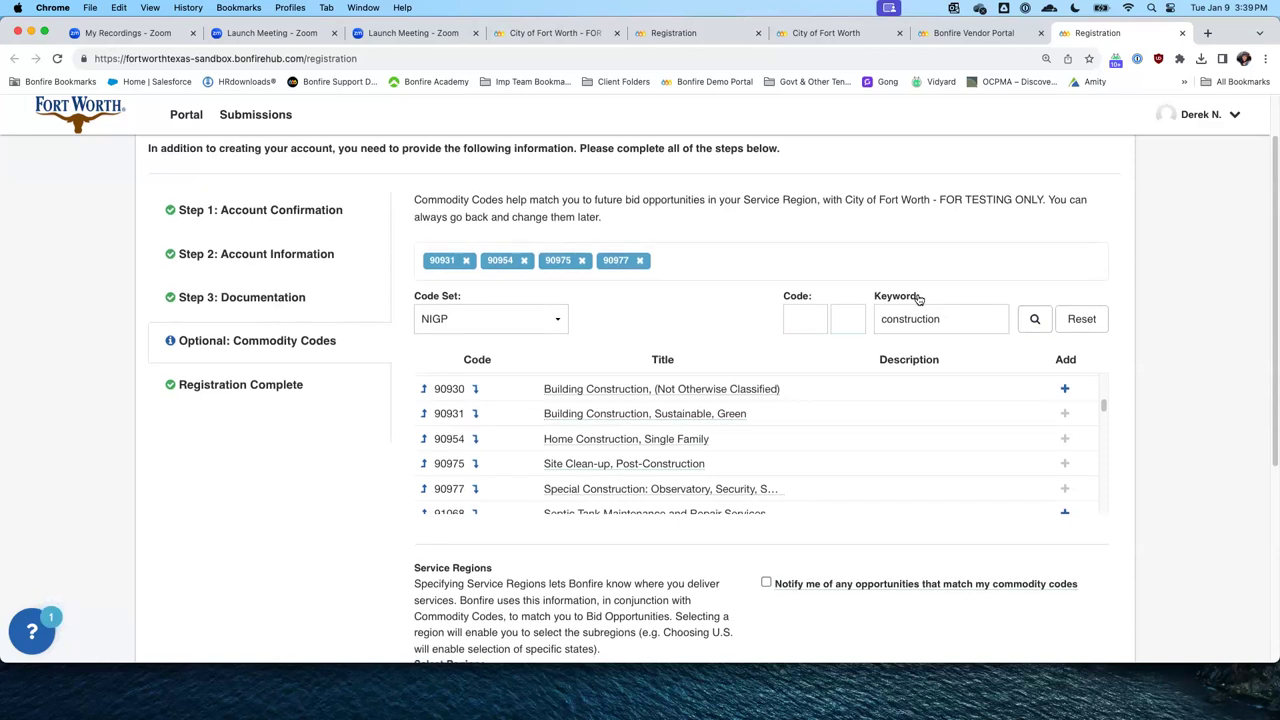
scroll(916, 296, down, 1)
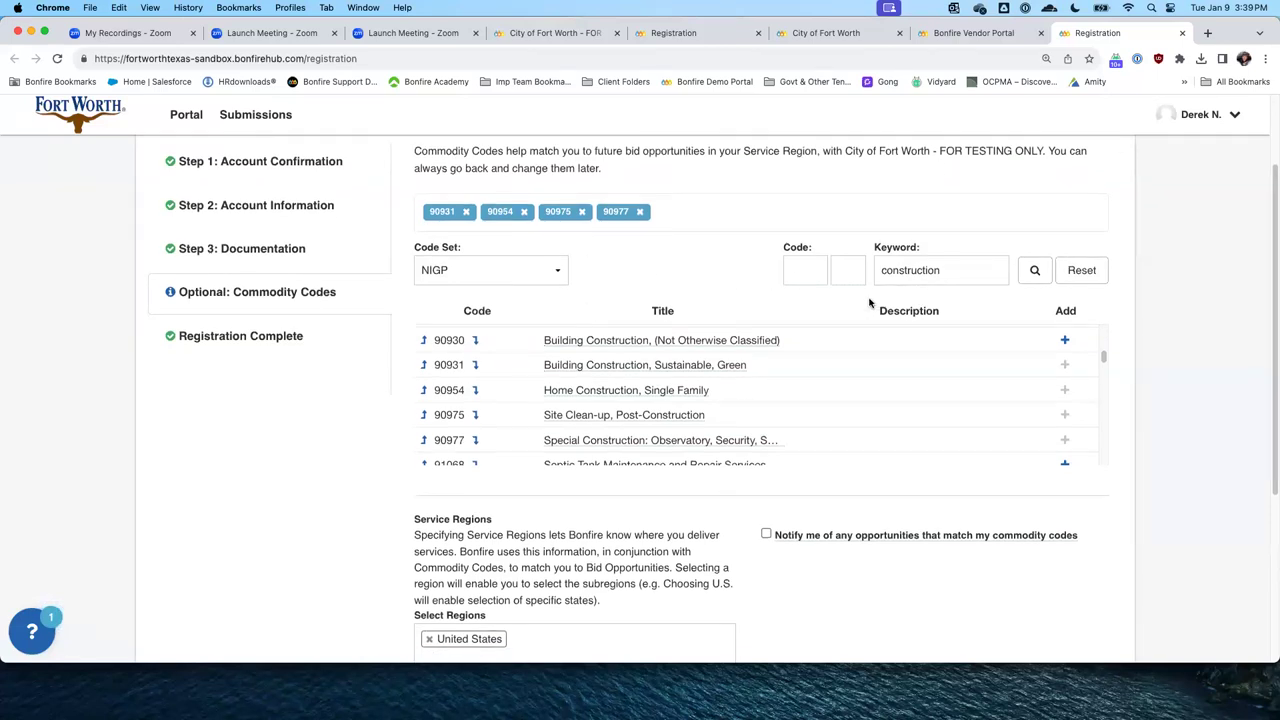
click(958, 272)
double_click(914, 266)
text(consulting)
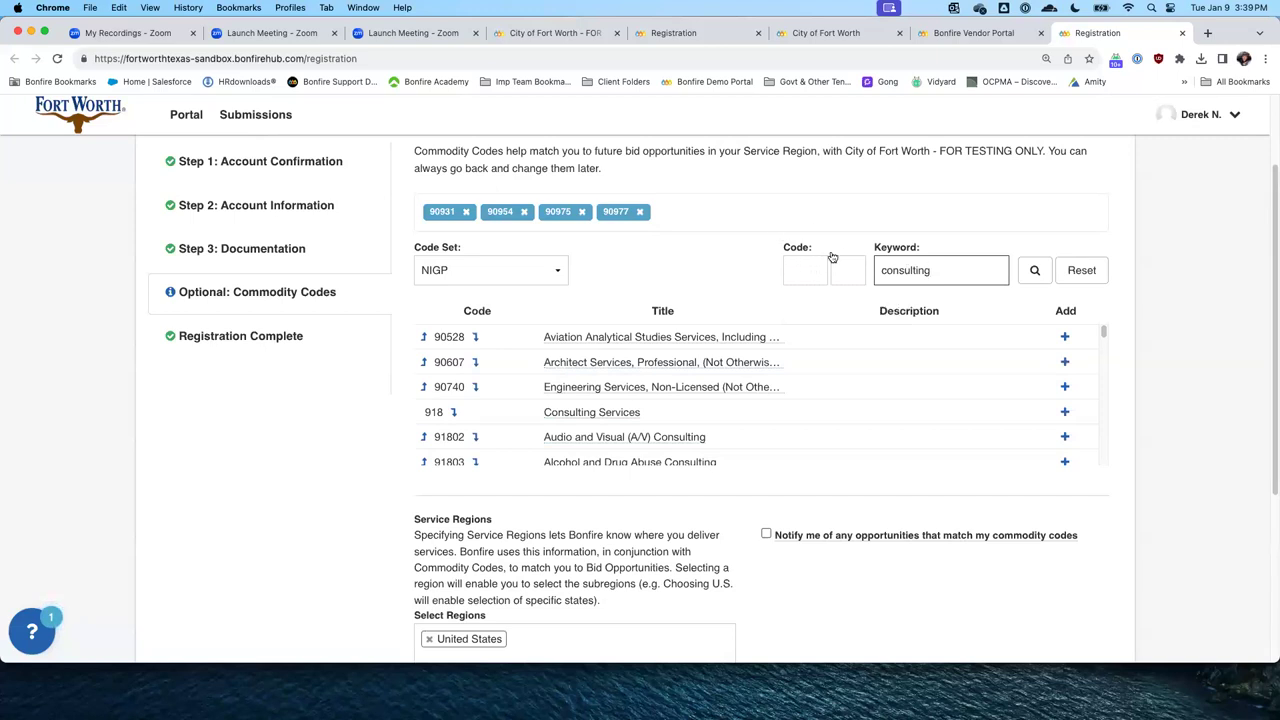
key(super+a)
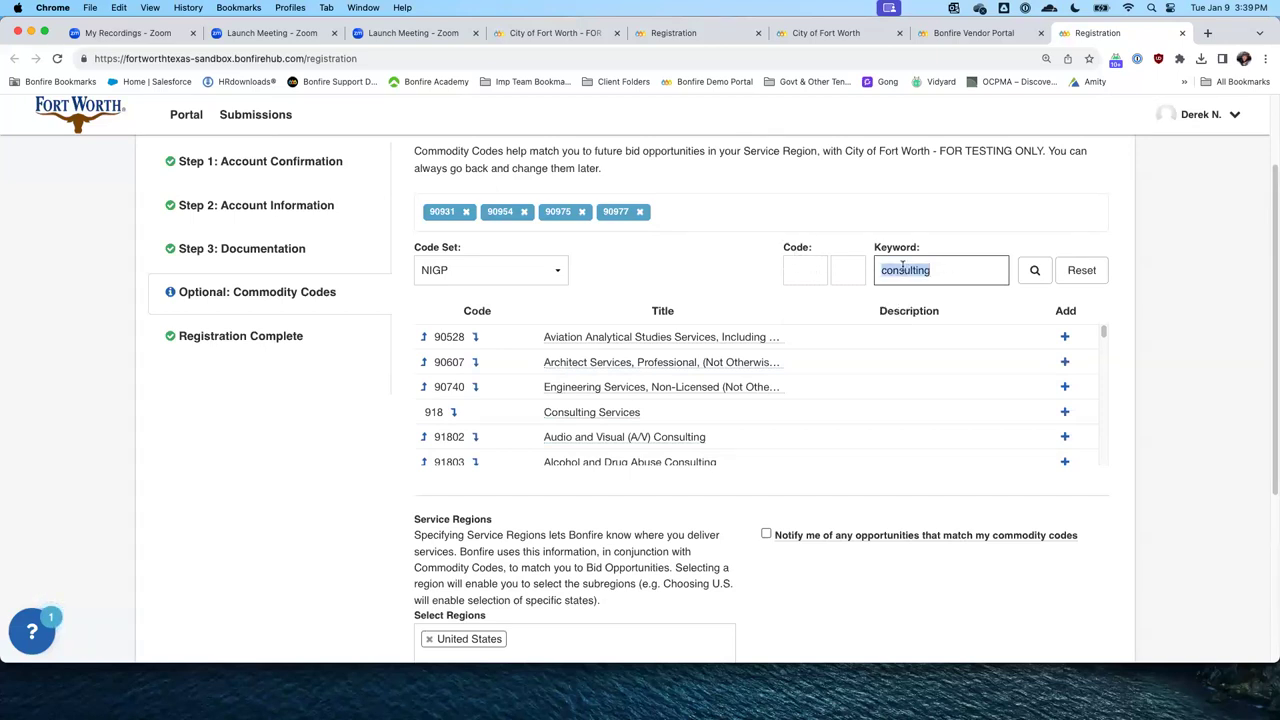
key(BackSpace)
click(796, 268)
text(918)
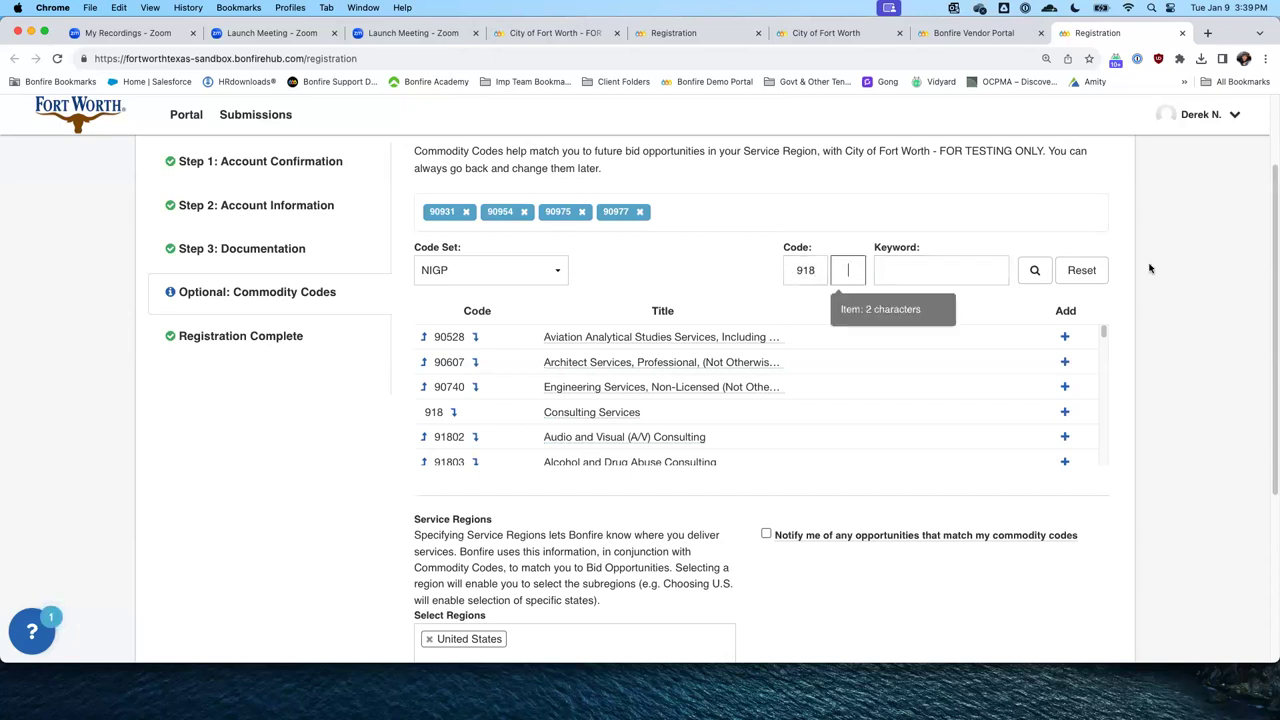
click(1037, 271)
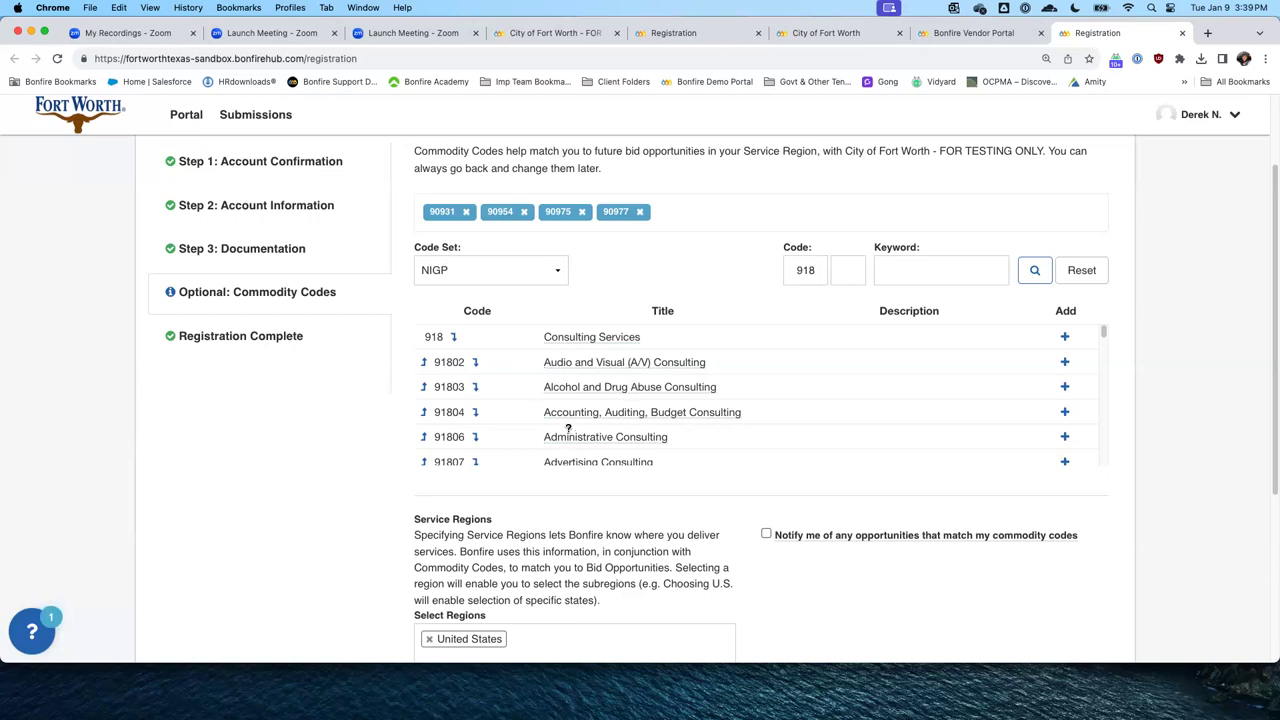
scroll(888, 420, down, 4)
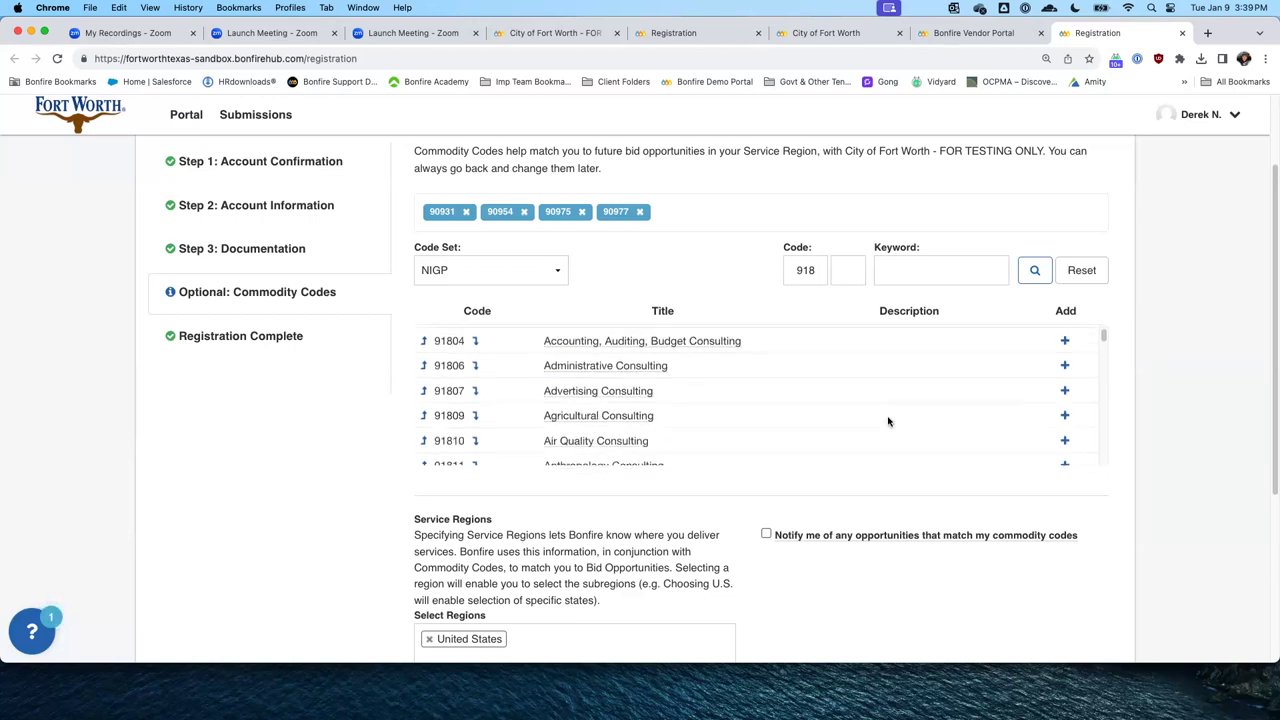
scroll(888, 420, up, 5)
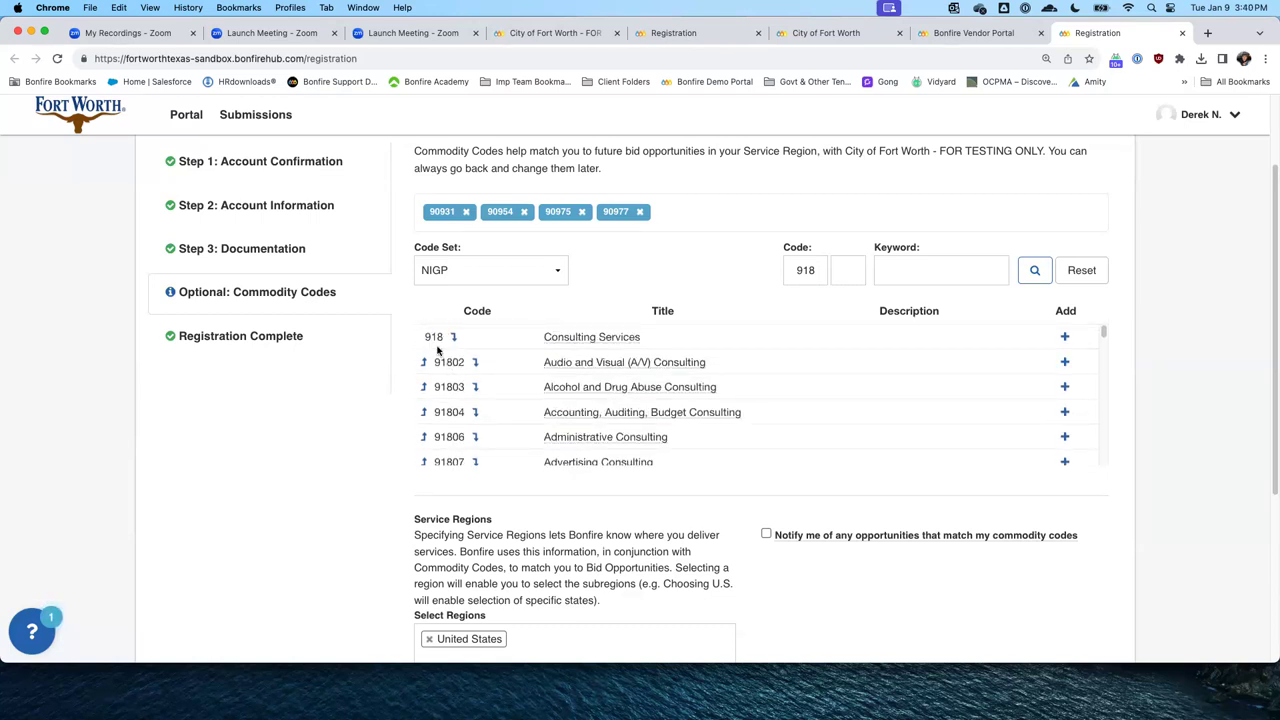
scroll(765, 535, down, 1)
scroll(765, 535, down, 3)
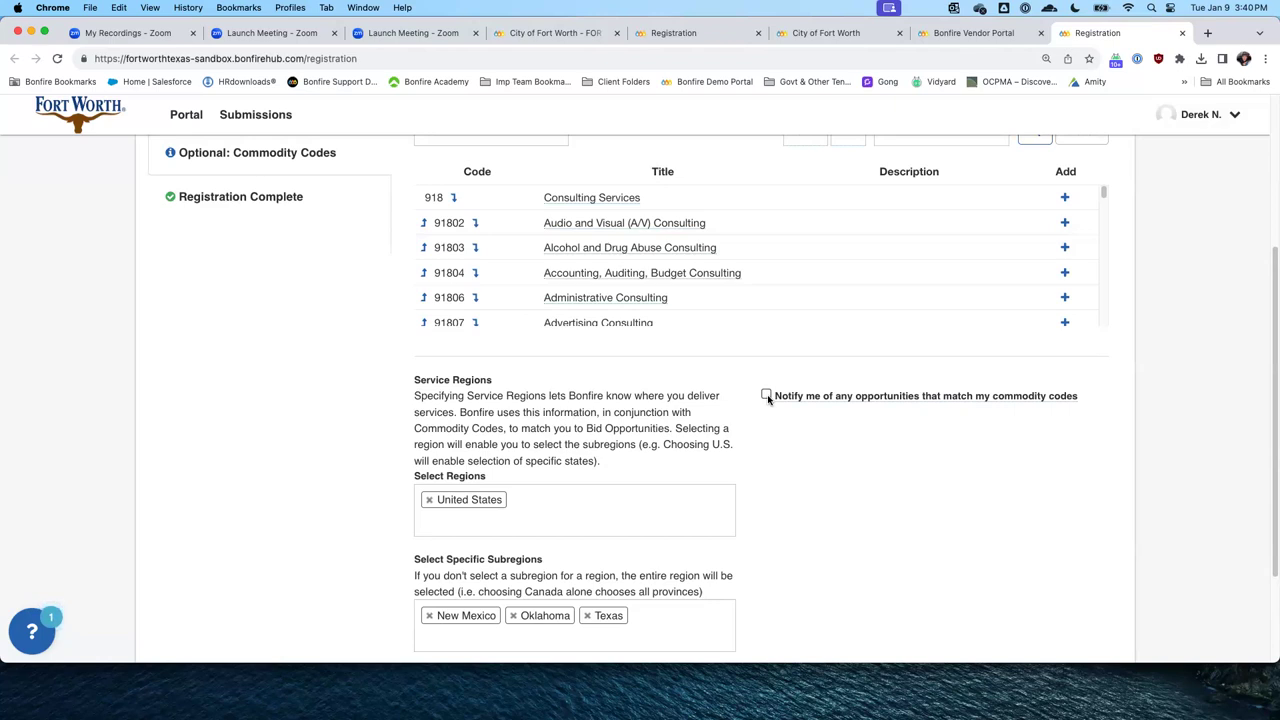
scroll(766, 396, up, 5)
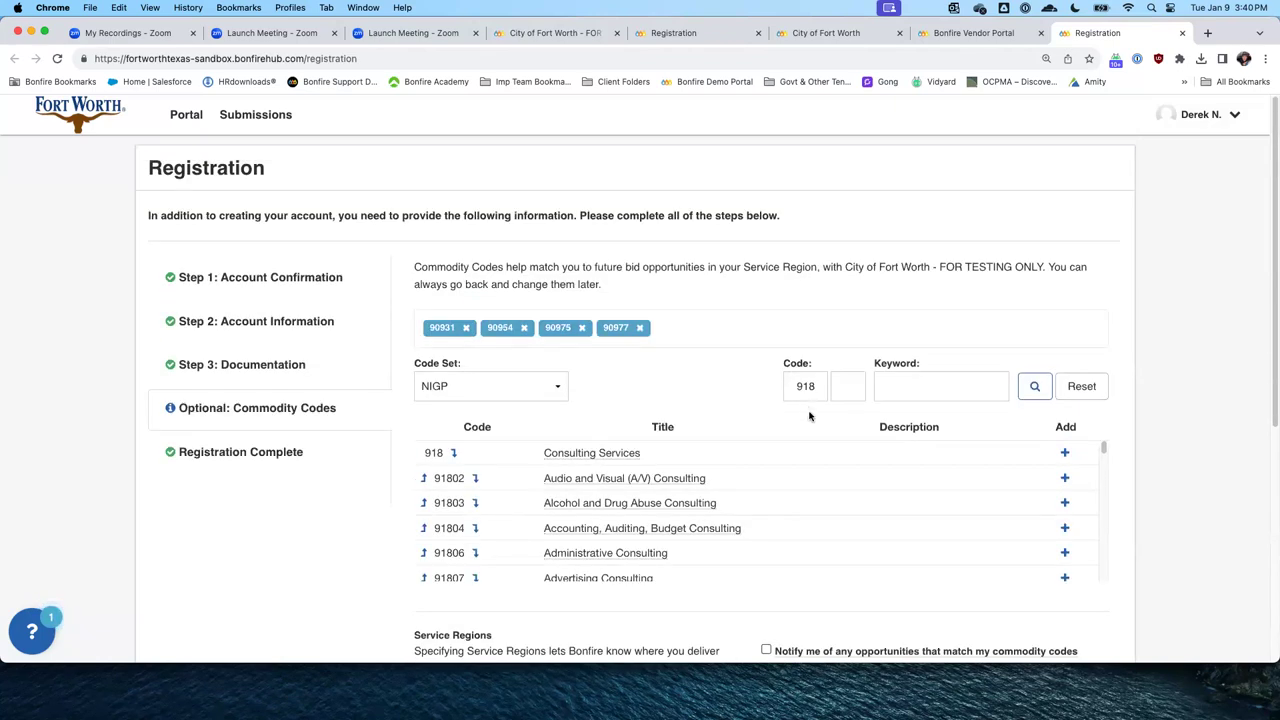
scroll(810, 416, down, 1)
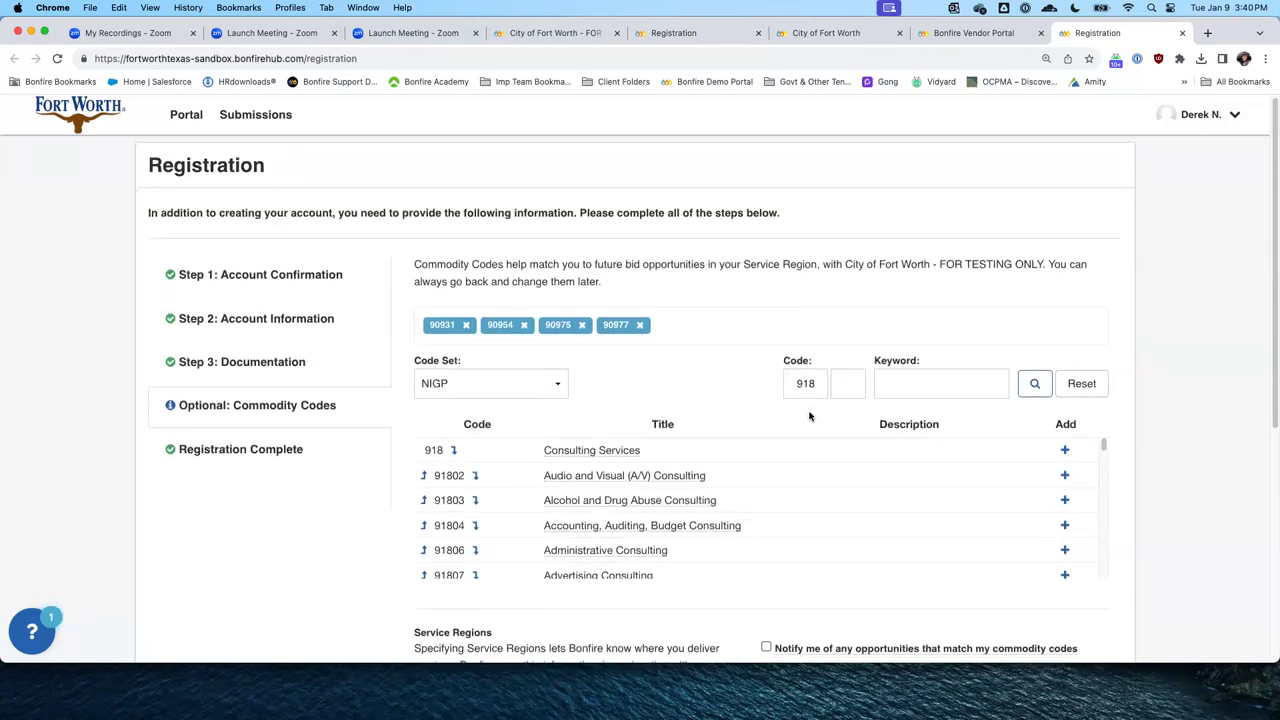
scroll(810, 416, down, 1)
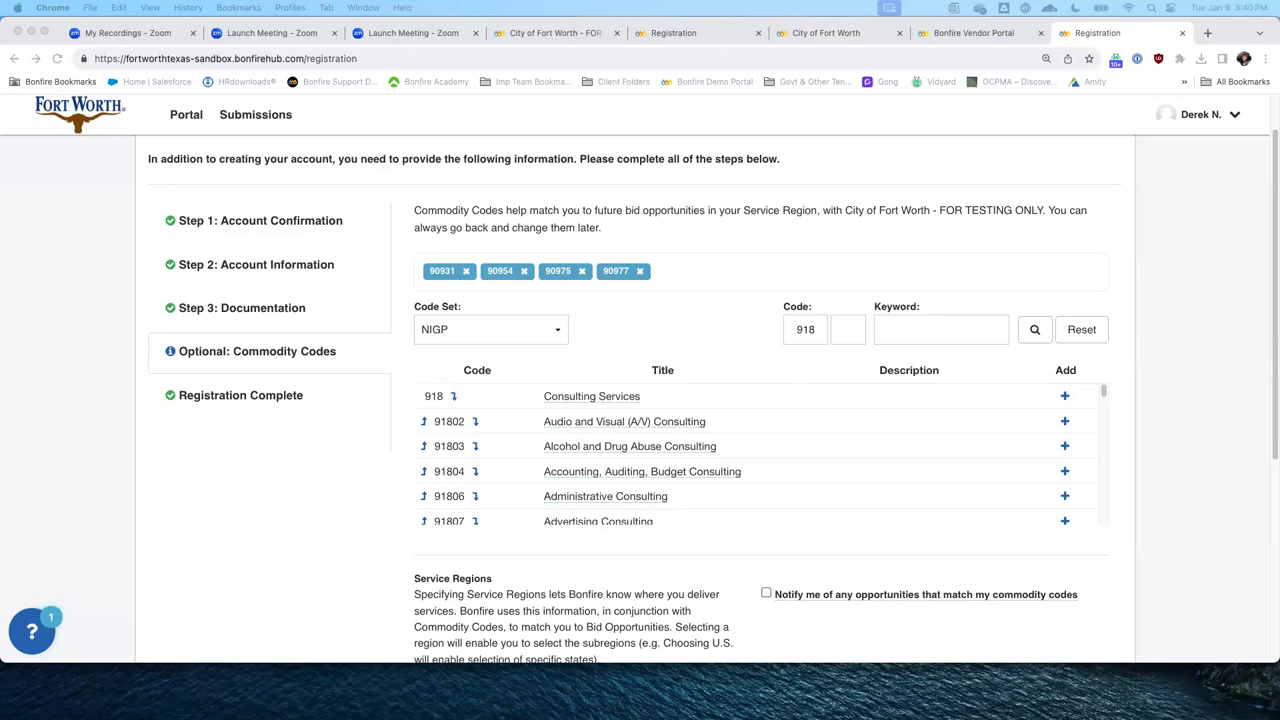
scroll(903, 434, down, 1)
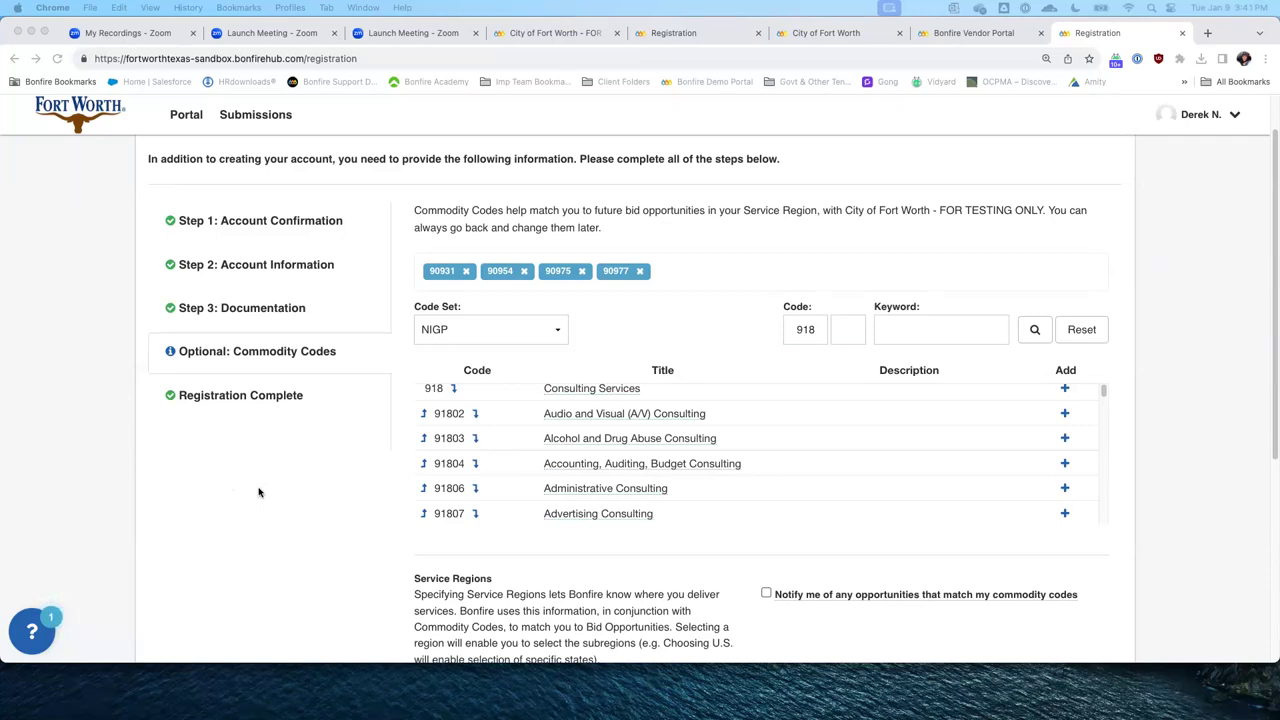
Add class 918 Consulting Services to the selected codes alongside 90931, 90954, 90975 and 90977
click(1064, 391)
click(1064, 391)
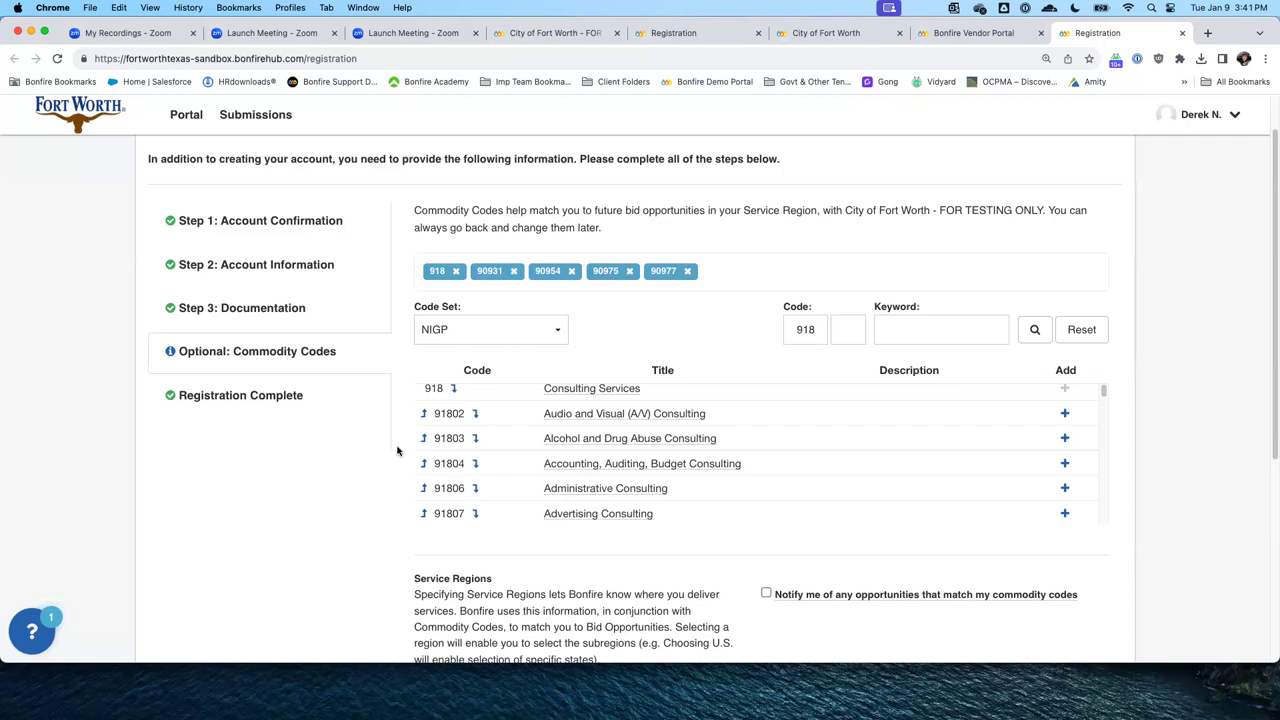
scroll(652, 490, down, 2)
scroll(761, 519, down, 3)
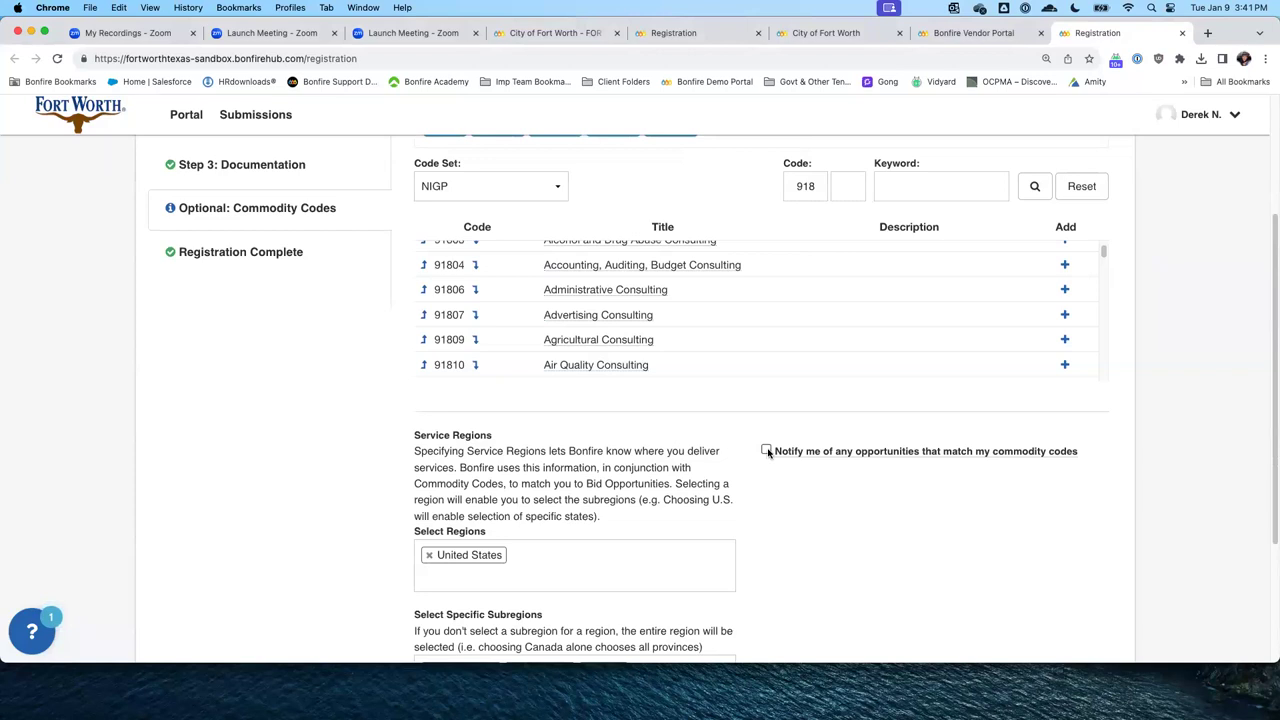
Enable 'Notify me of any opportunities that match my commodity codes' and dismiss the 'Saved vendor details' toast
click(767, 451)
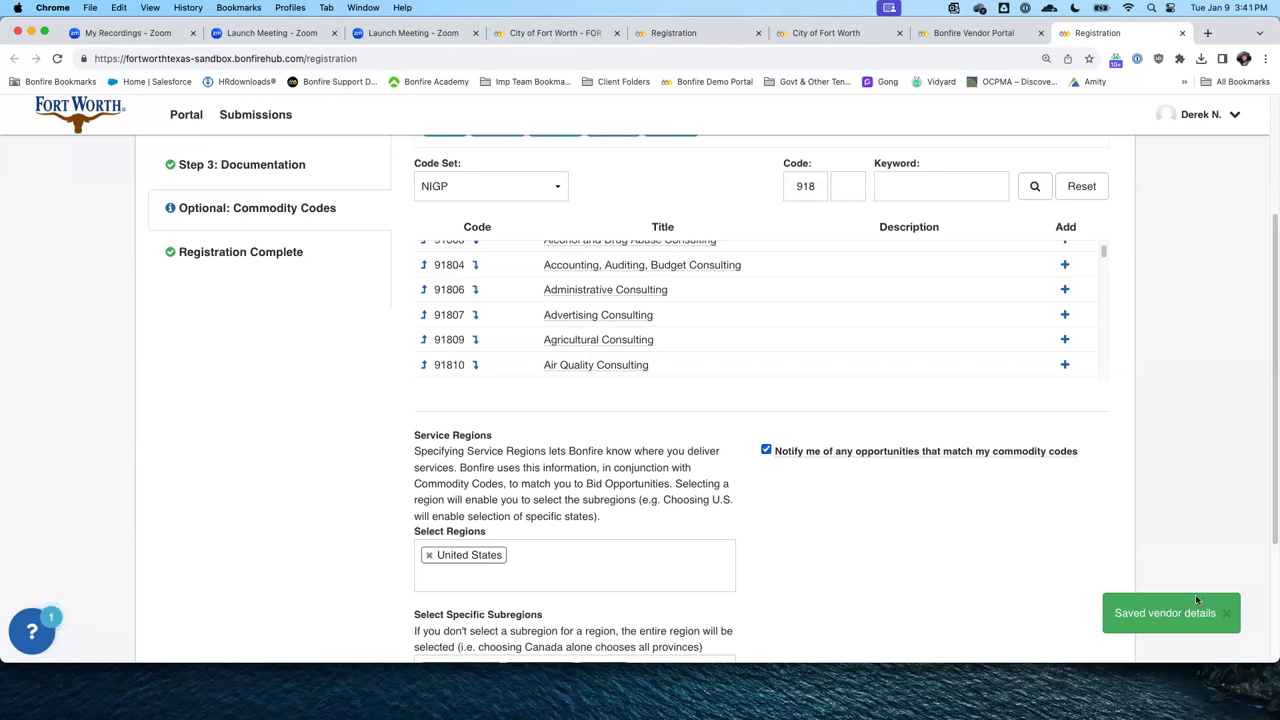
click(1227, 614)
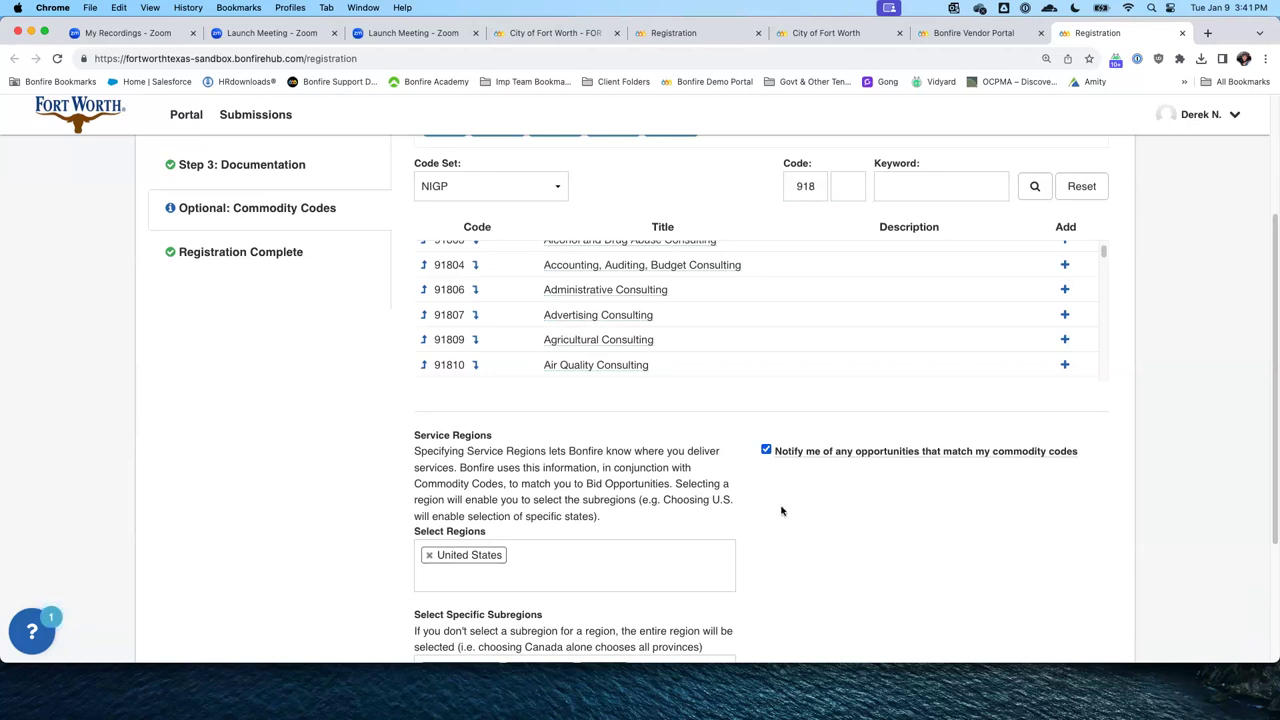
scroll(780, 508, down, 2)
scroll(782, 511, down, 2)
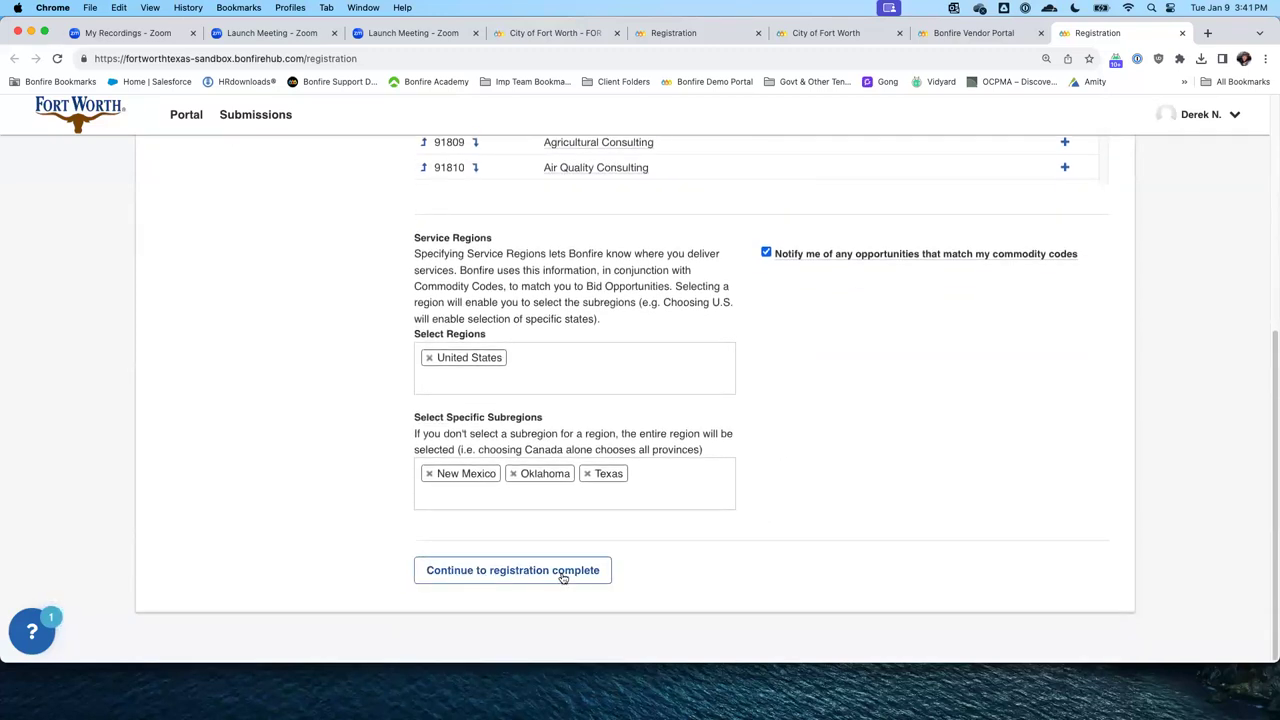
Continue to Registration Complete and highlight the City of Fort Worth success message
click(563, 574)
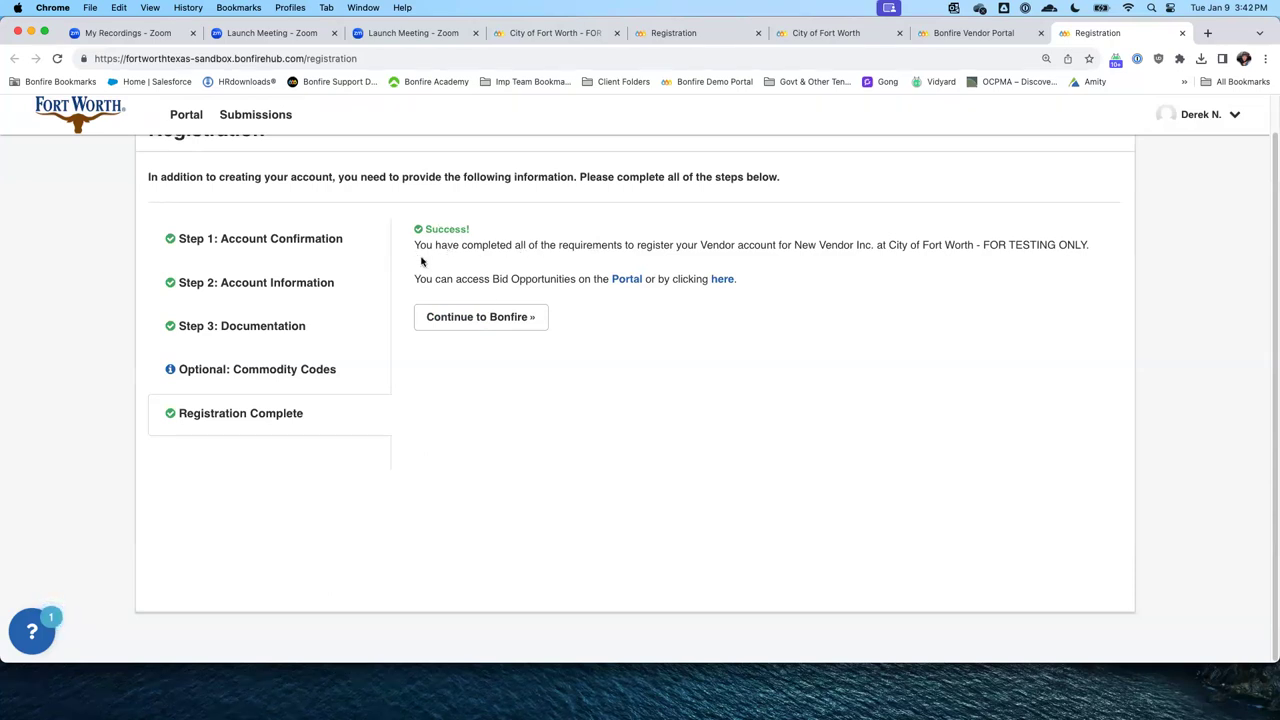
drag(414, 245, 780, 245)
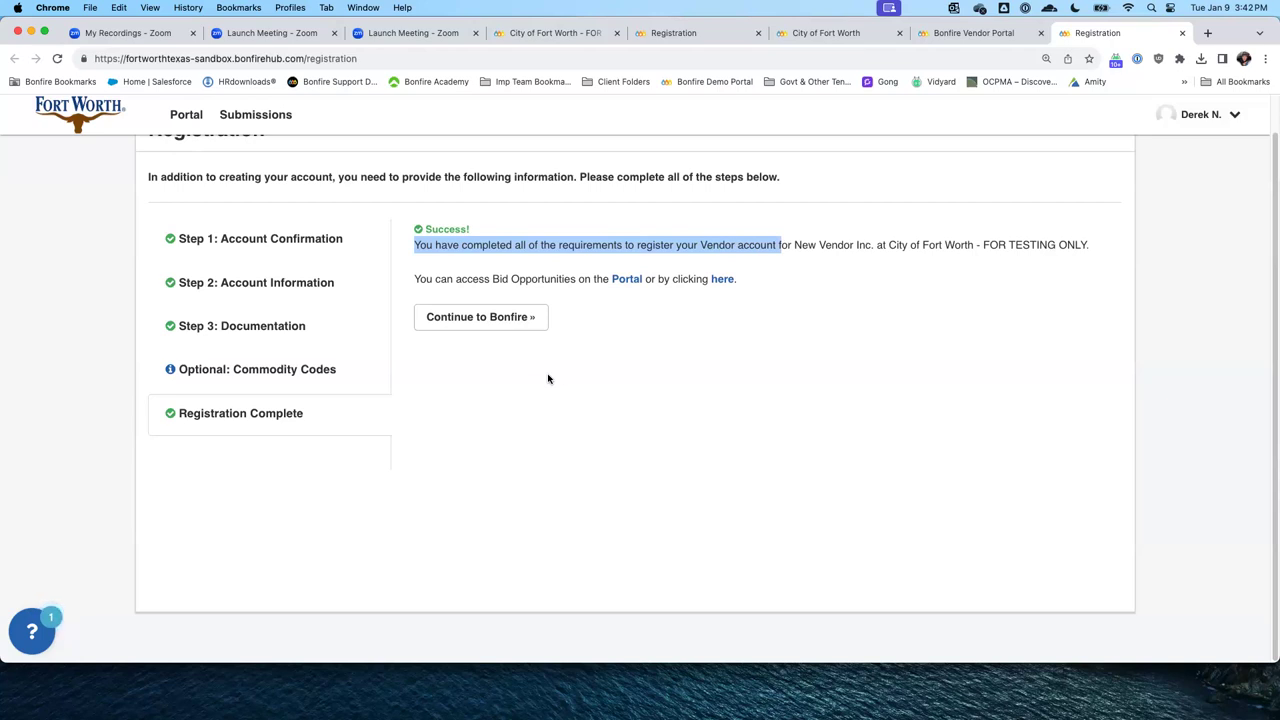
scroll(590, 397, up, 1)
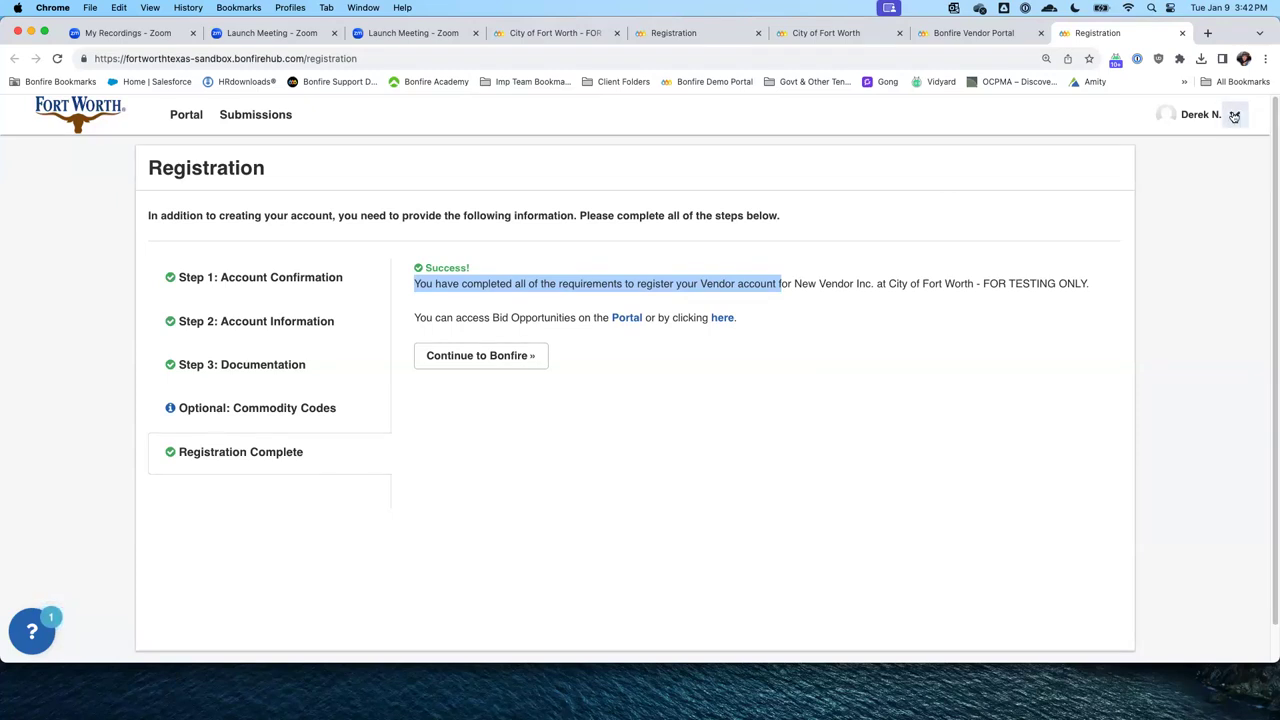
Open Settings from the user menu and review the New Vendor Inc. vendor record profile
click(1234, 116)
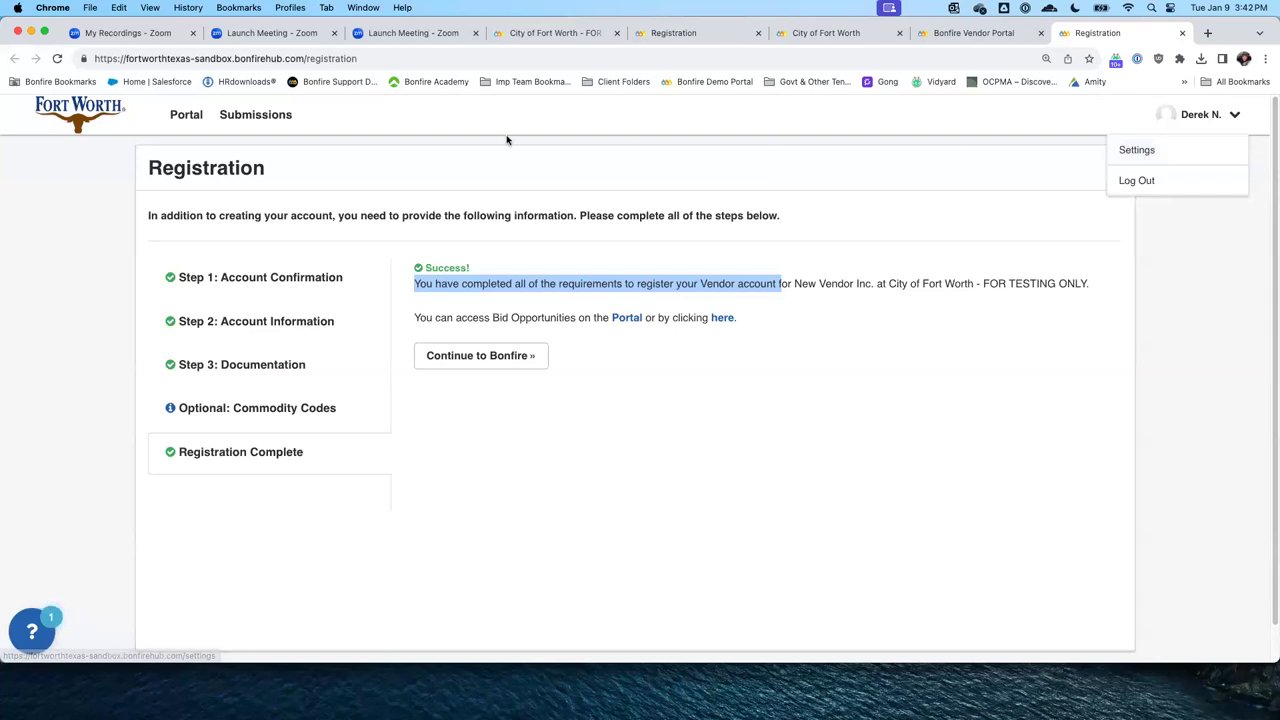
click(1138, 151)
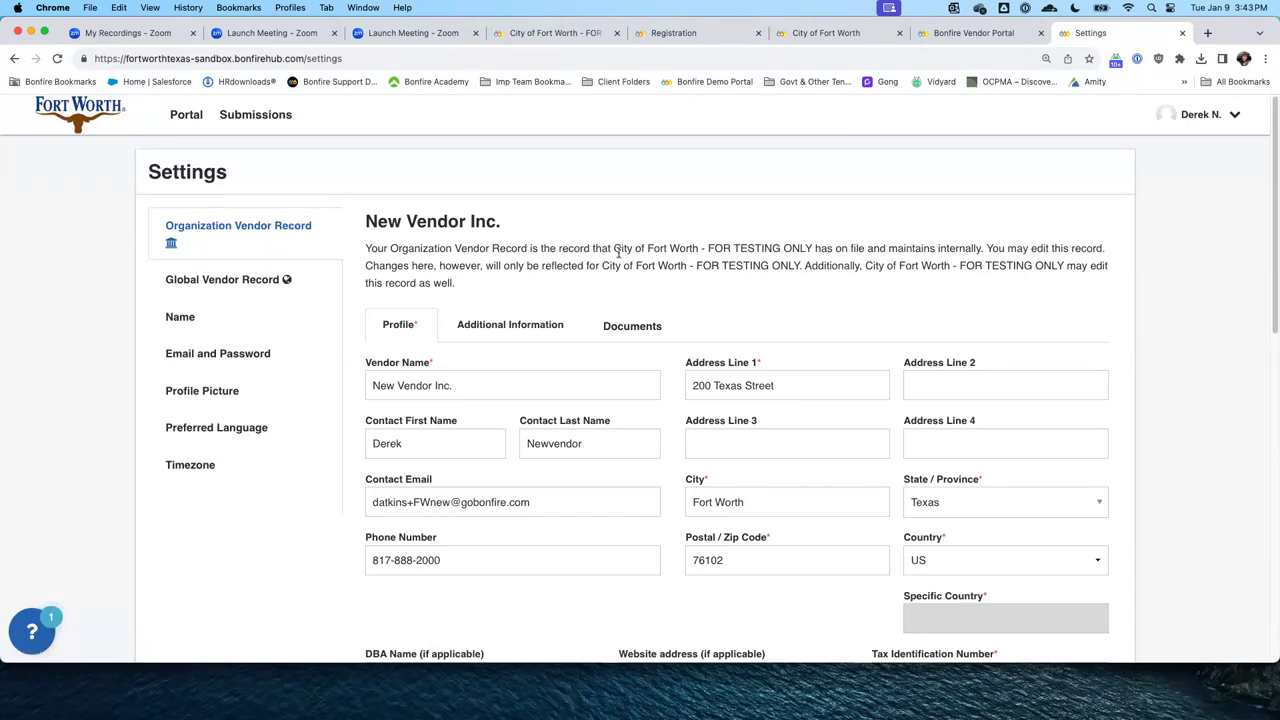
drag(703, 249, 612, 249)
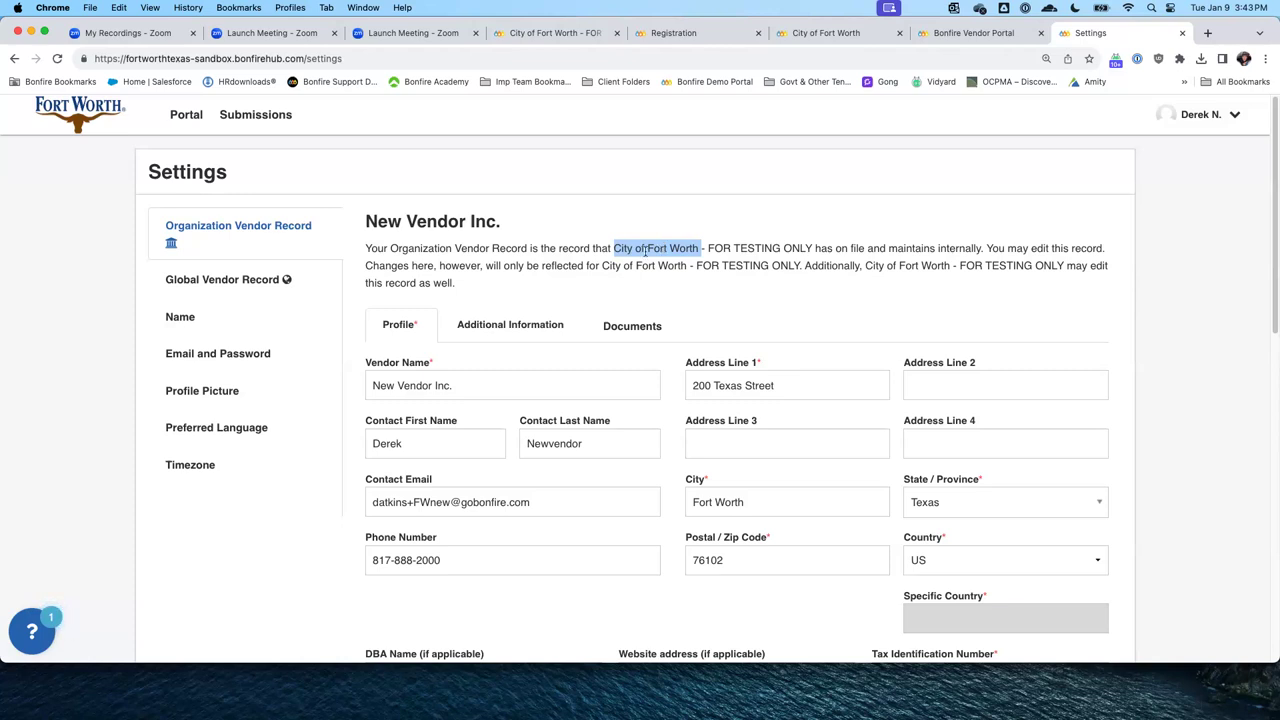
scroll(645, 251, down, 1)
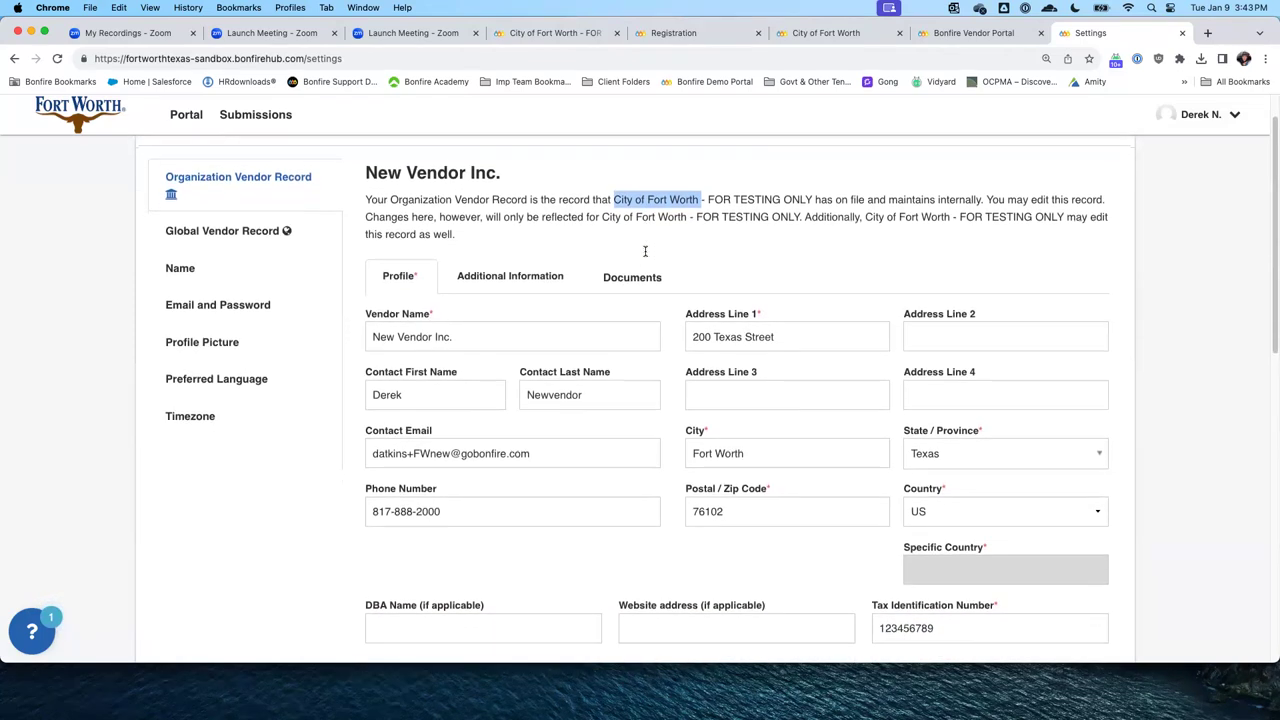
scroll(645, 251, down, 2)
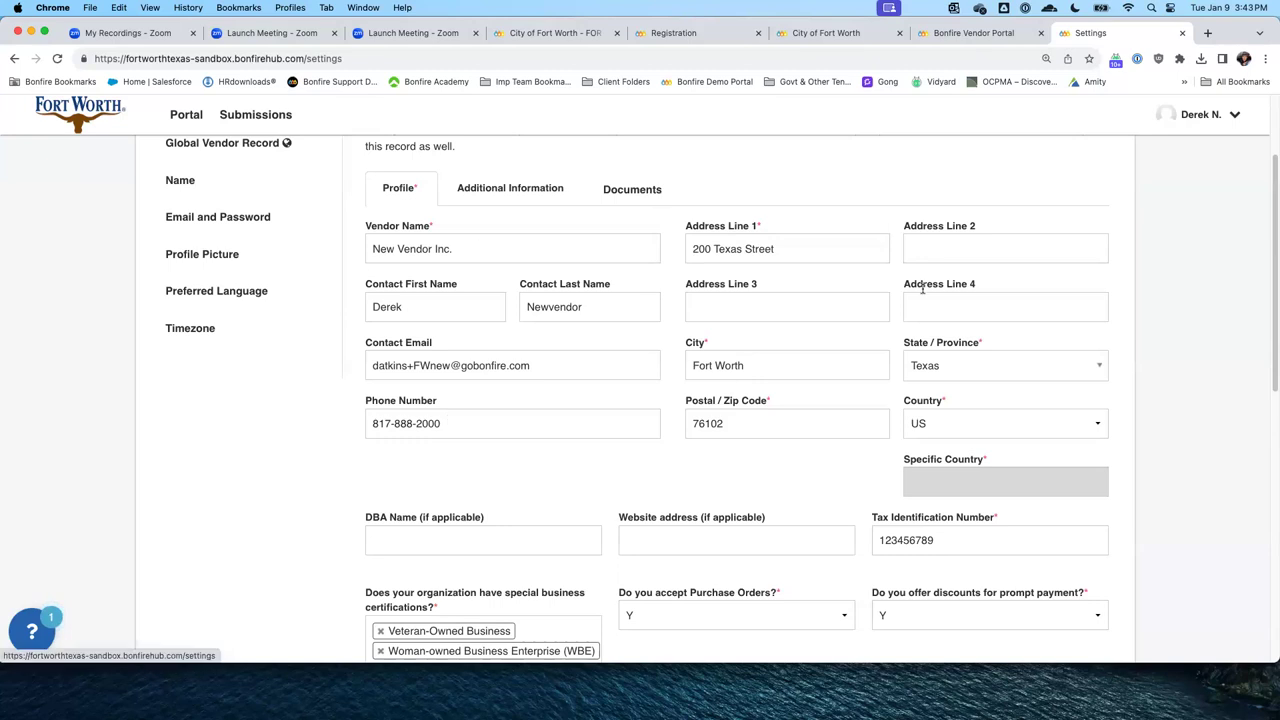
scroll(719, 372, down, 6)
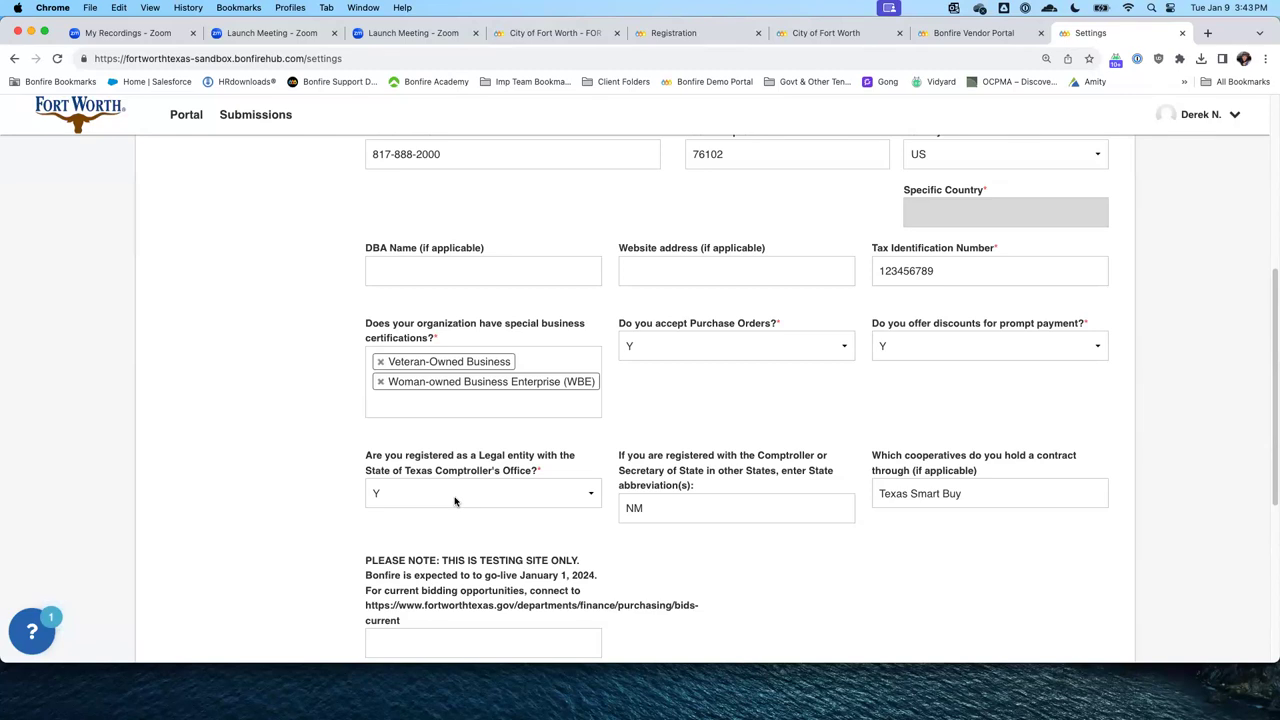
scroll(455, 501, down, 1)
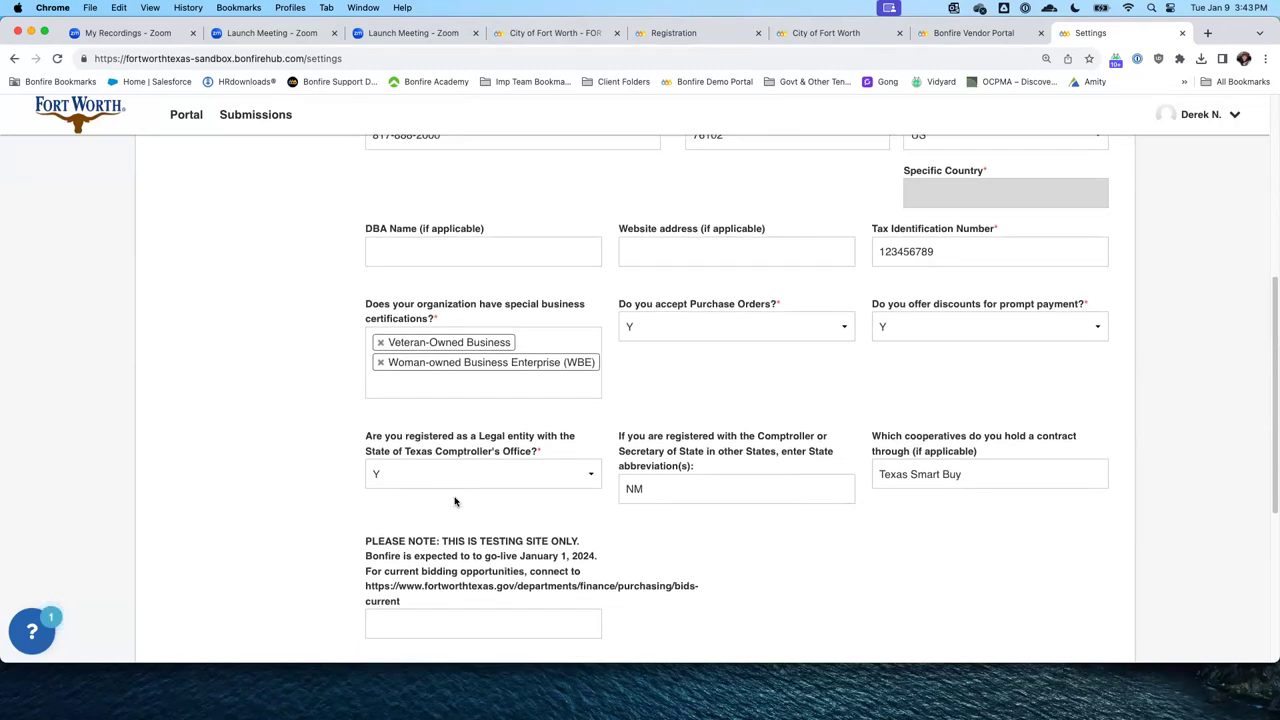
scroll(455, 501, up, 5)
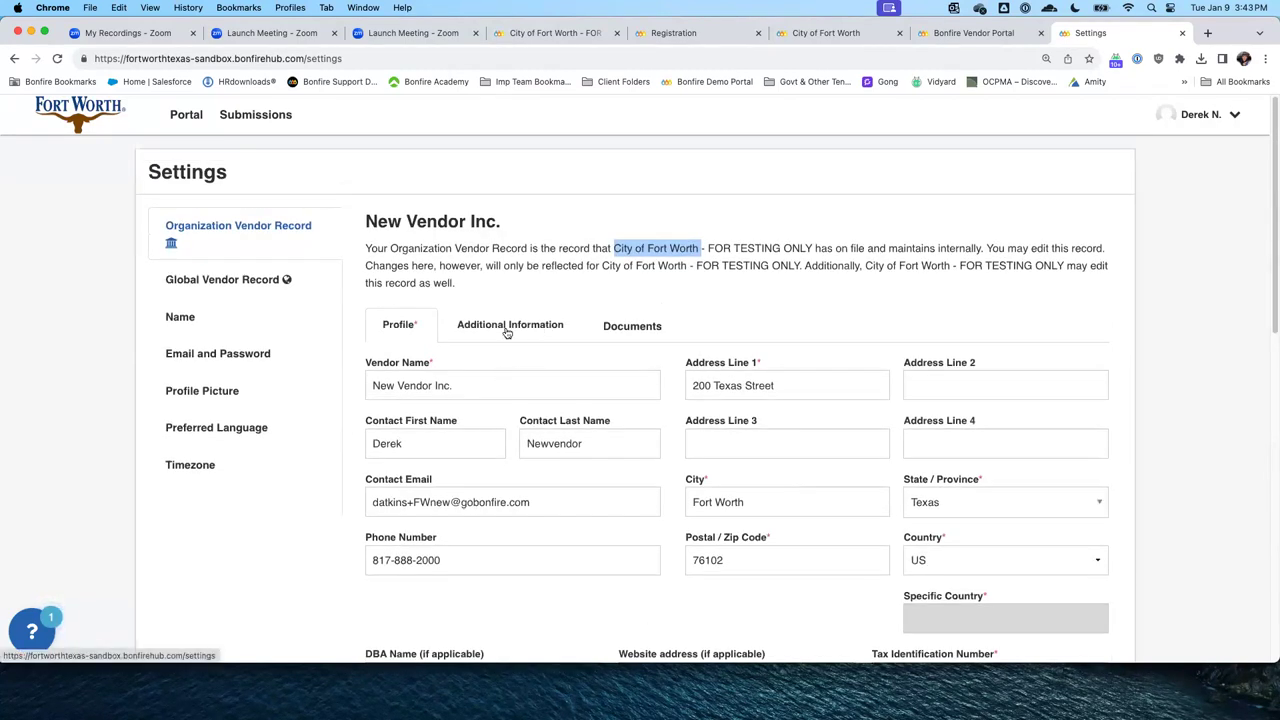
Check the Additional Information sections and the W9_Fillable.pdf upload's actions, then show the Global Vendor Record
click(507, 326)
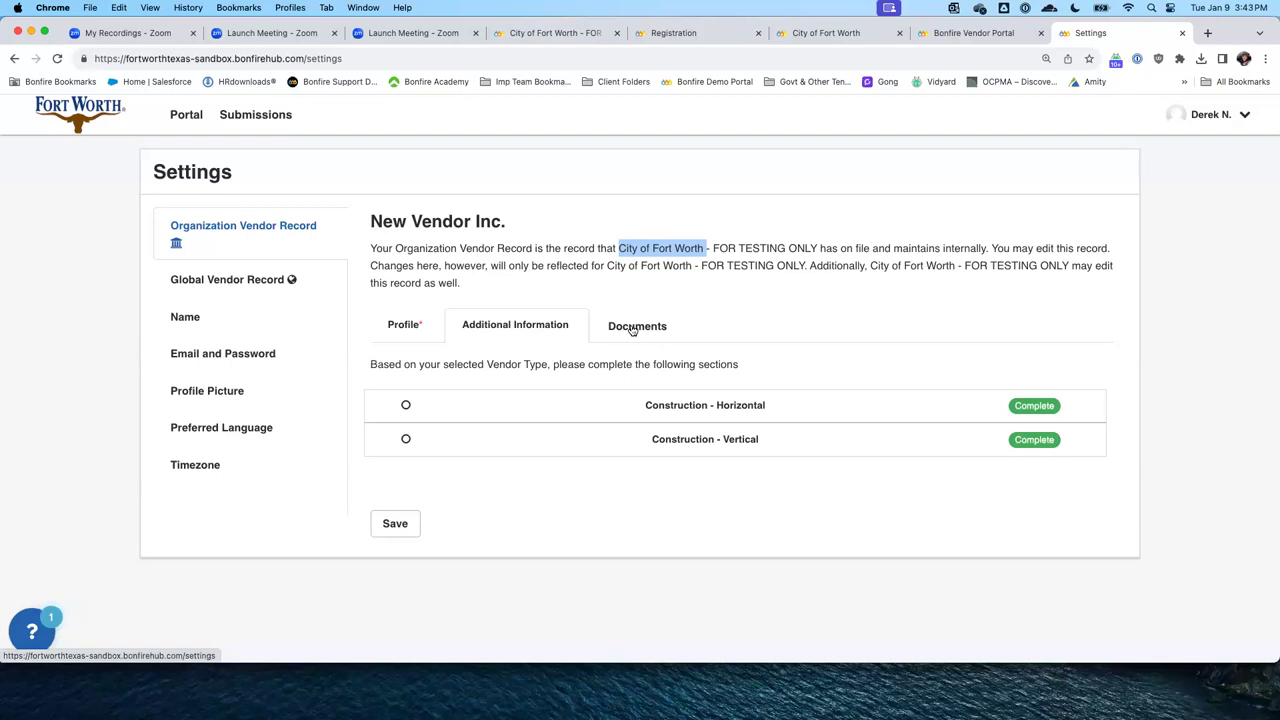
click(632, 330)
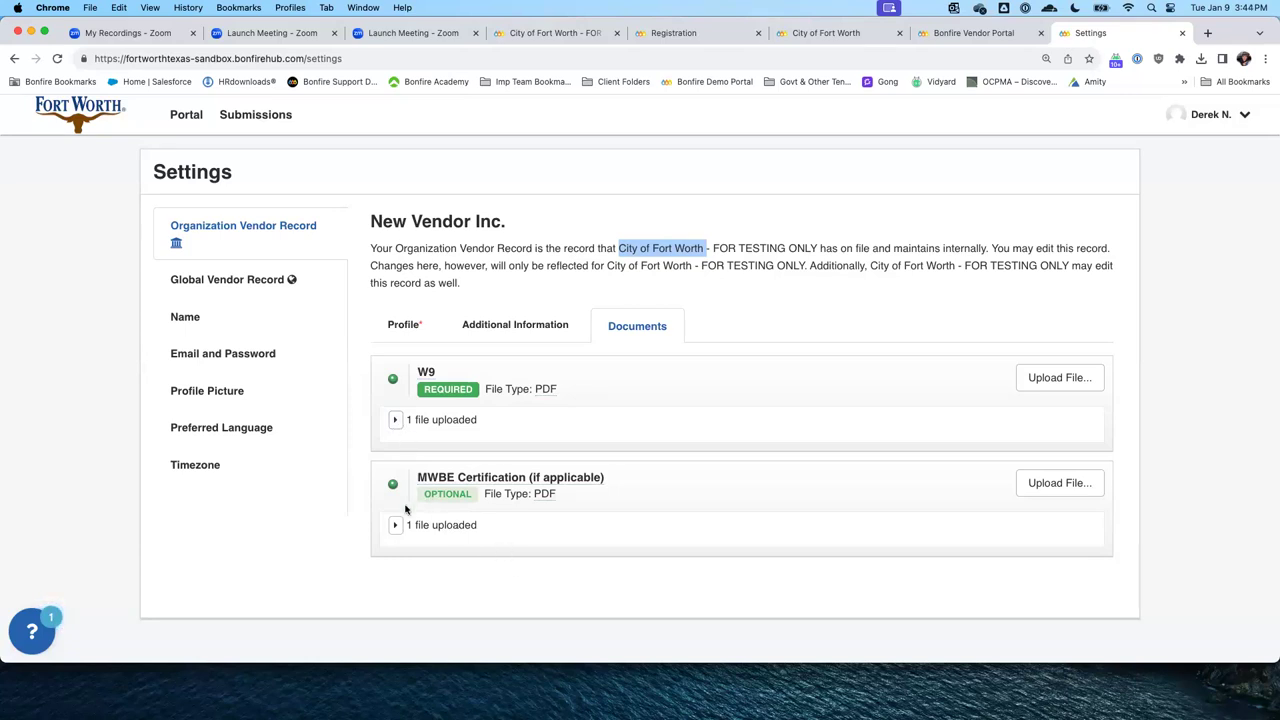
click(396, 420)
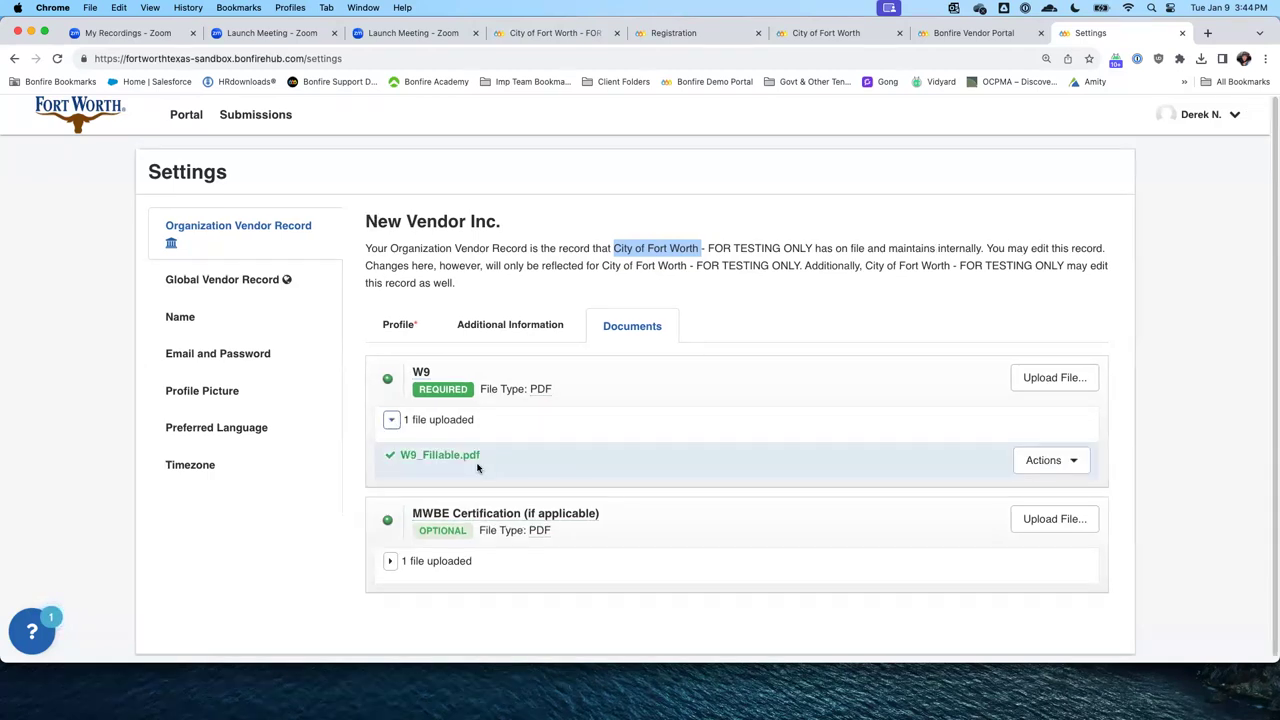
click(1080, 462)
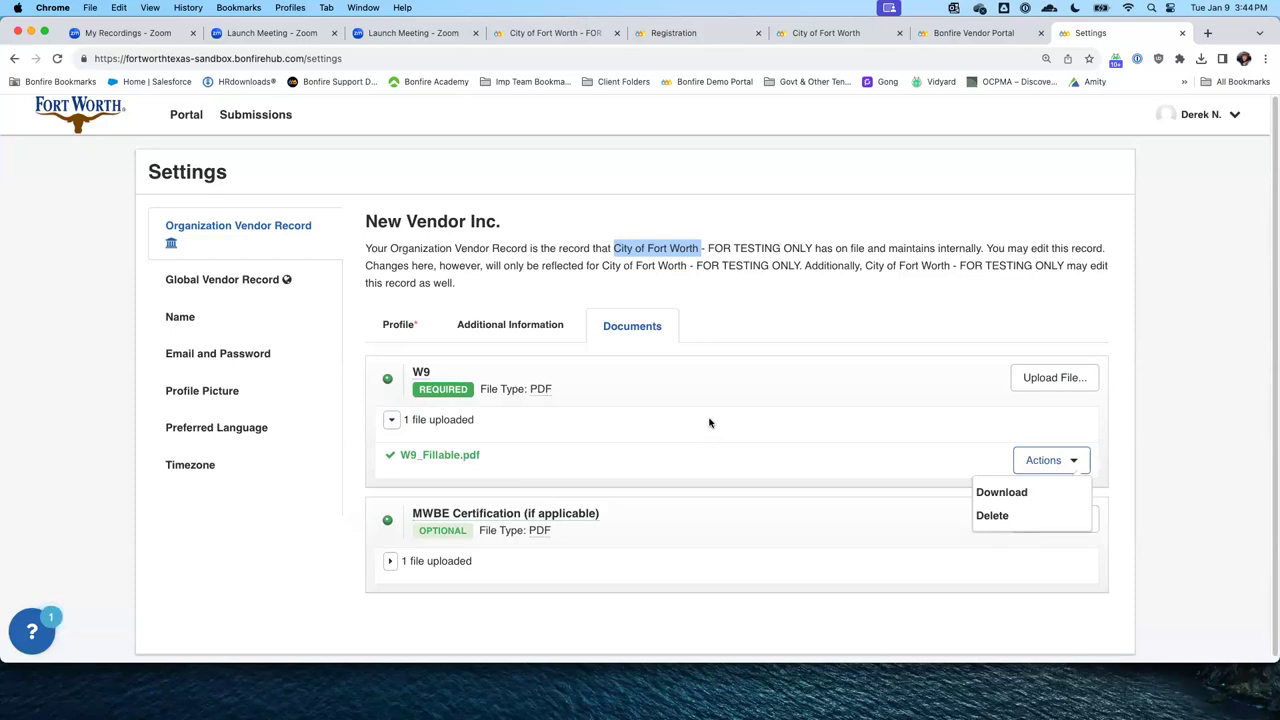
click(758, 344)
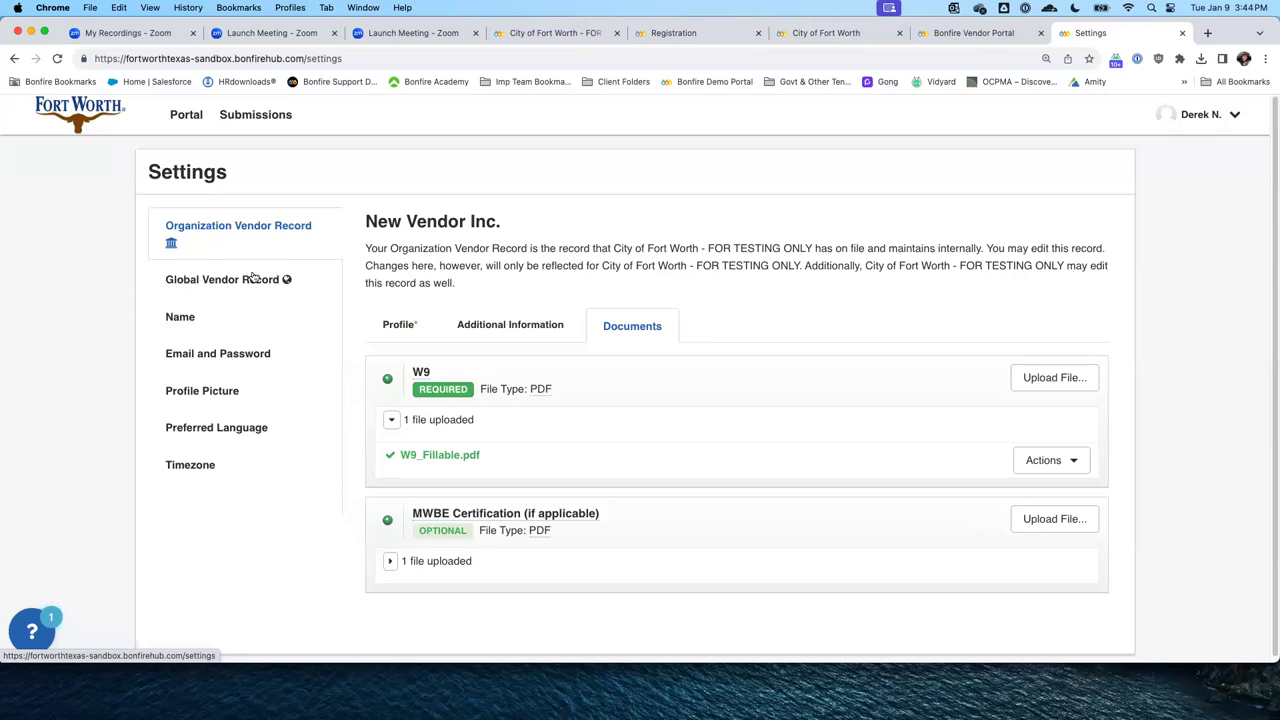
click(248, 283)
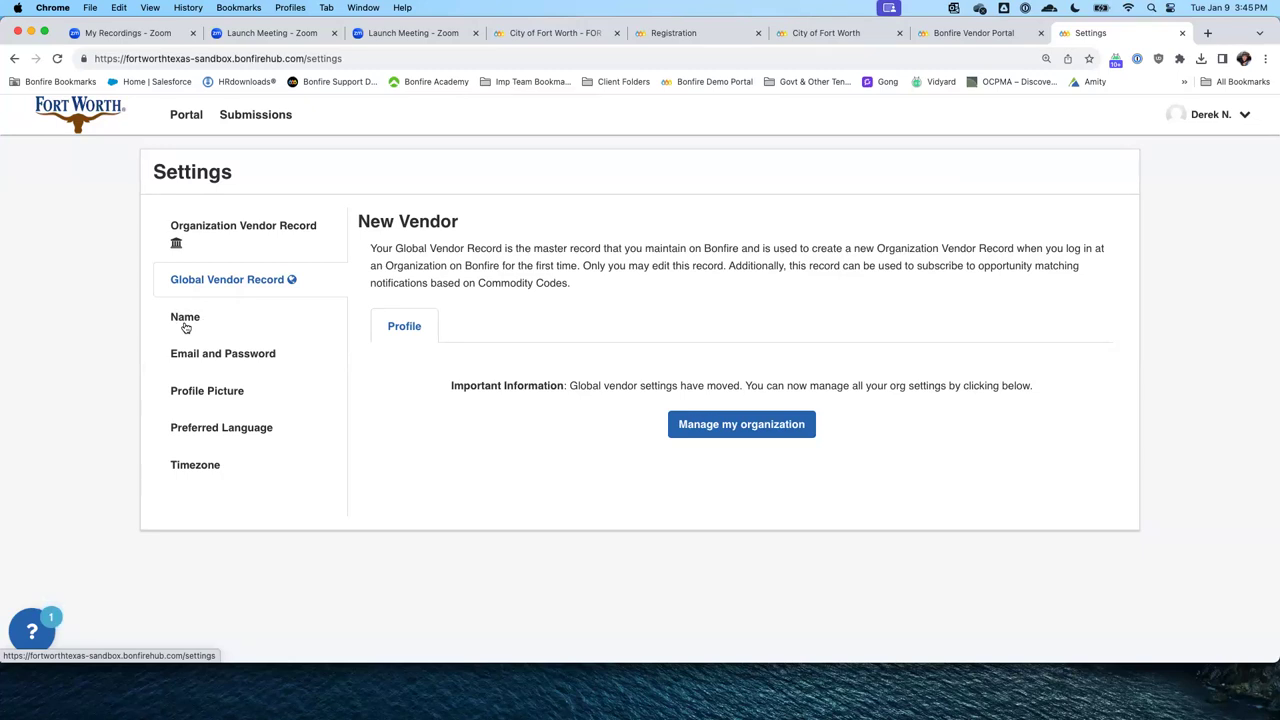
Step through the Name, Email and Password, Profile Picture and Preferred Language settings sections
click(185, 327)
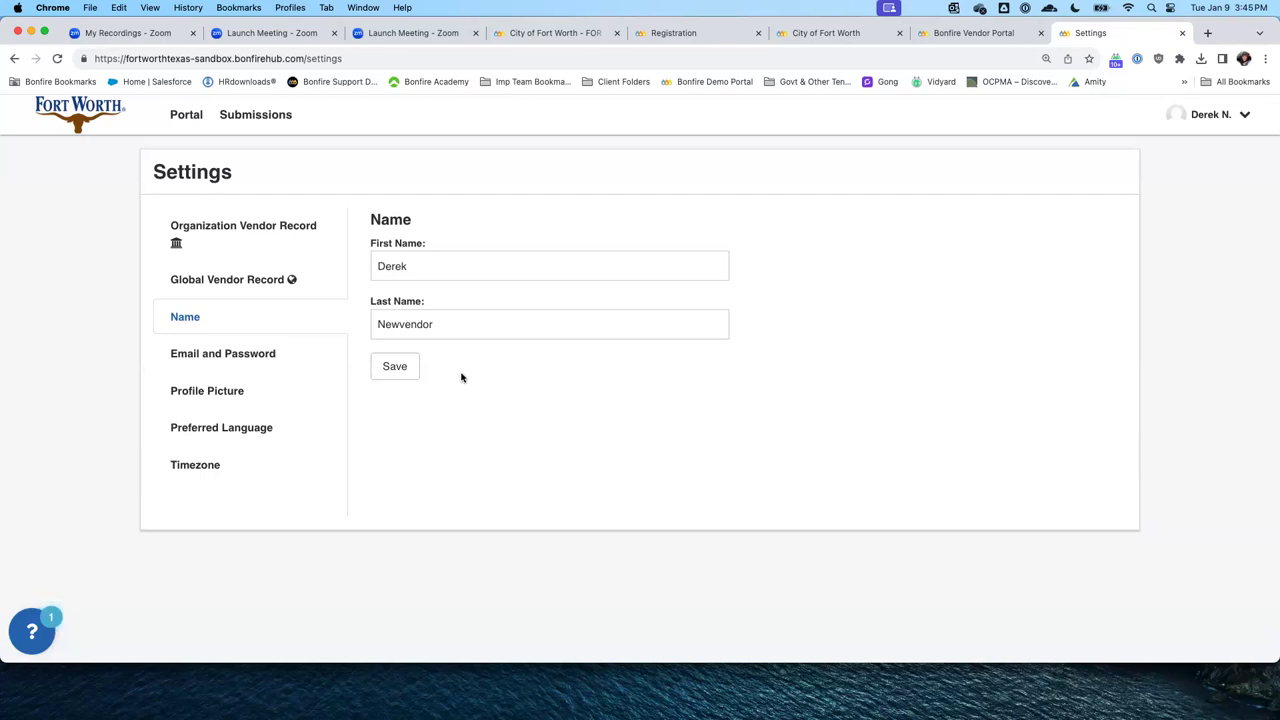
click(229, 356)
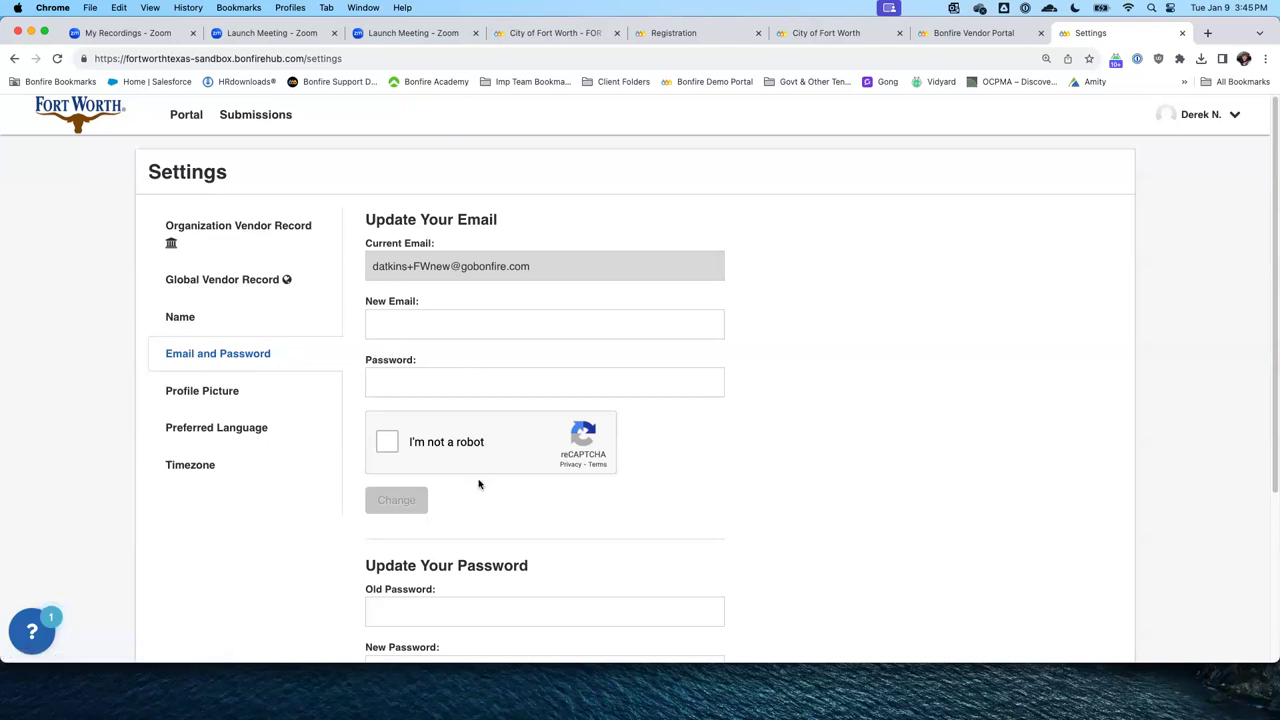
scroll(477, 483, down, 3)
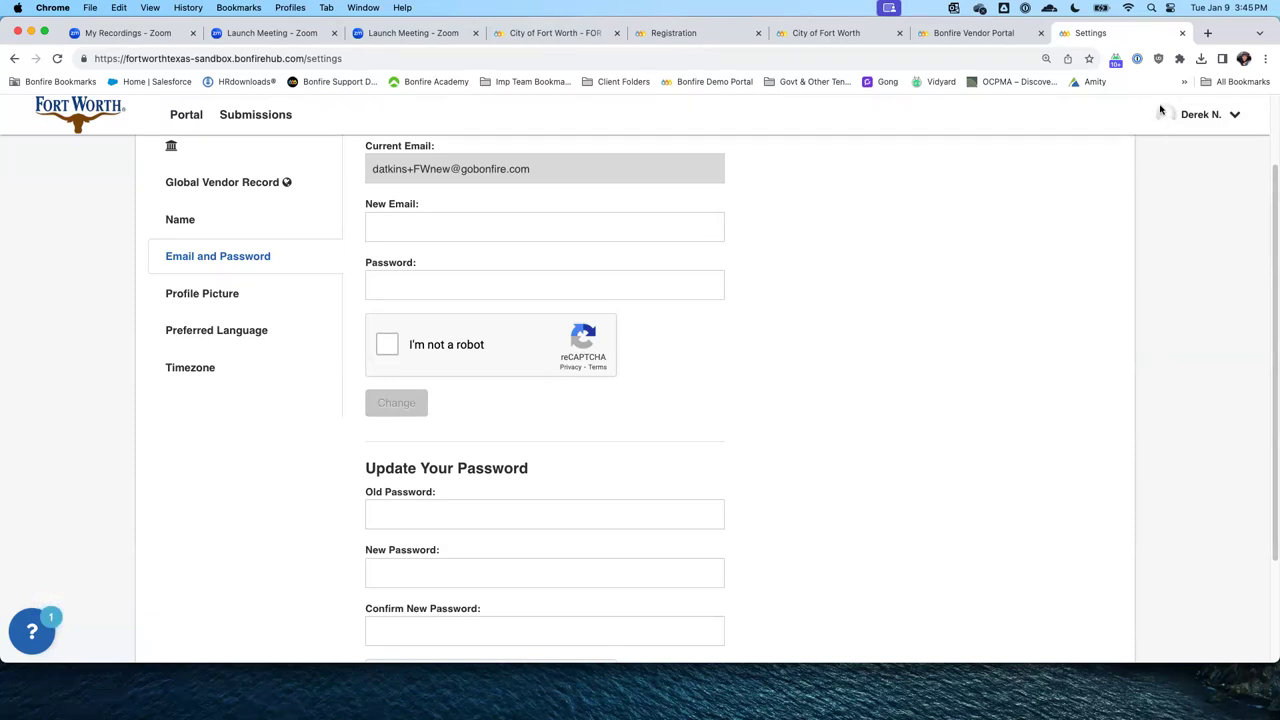
click(187, 292)
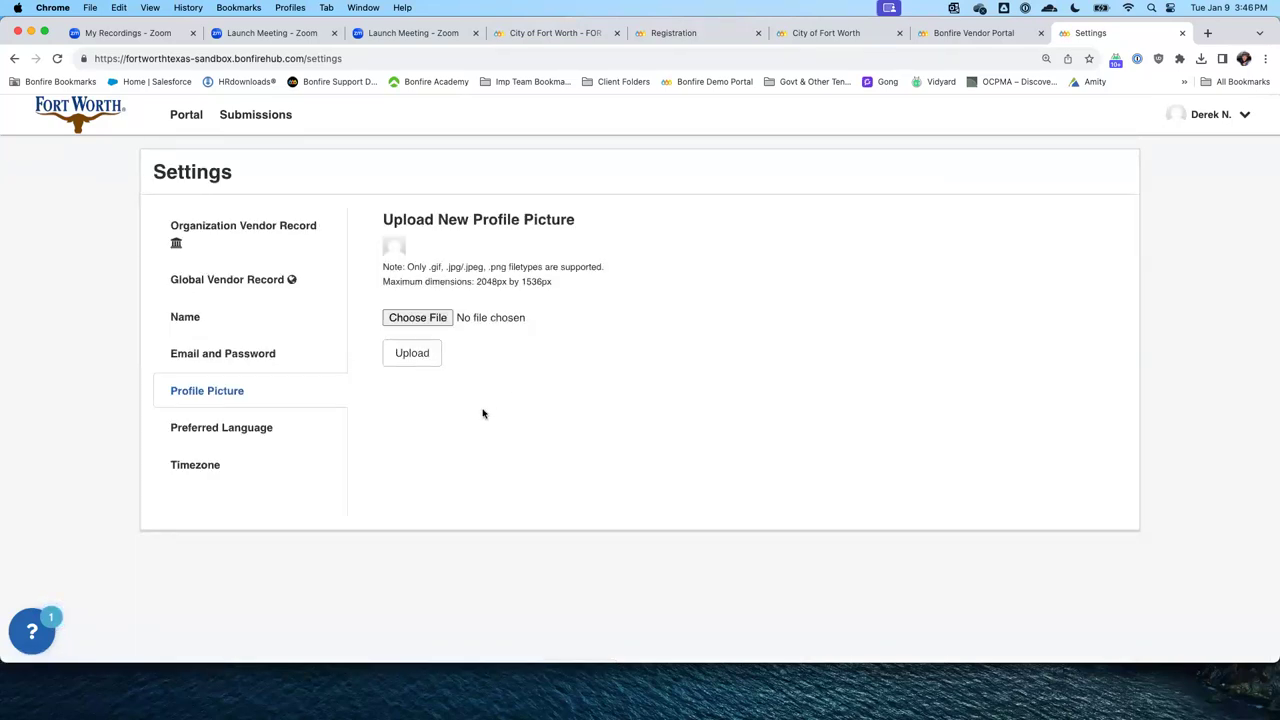
click(216, 432)
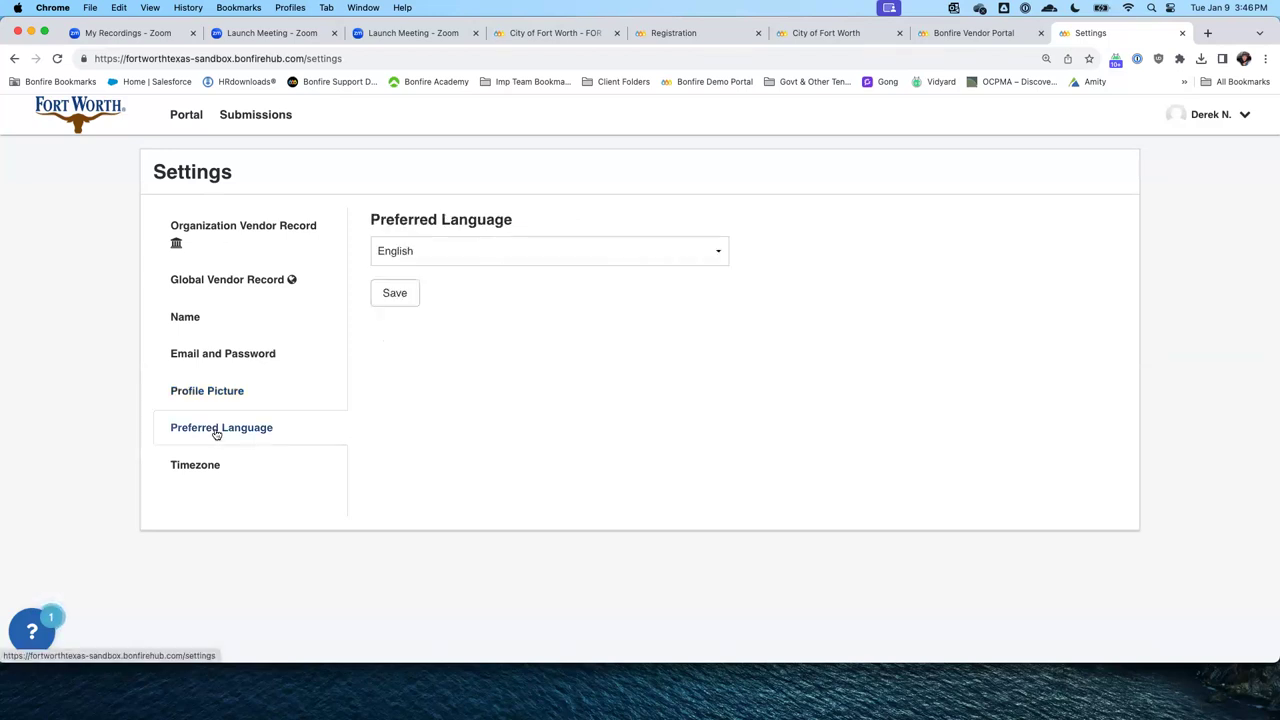
Switch the preferred language to Español and save it
click(673, 257)
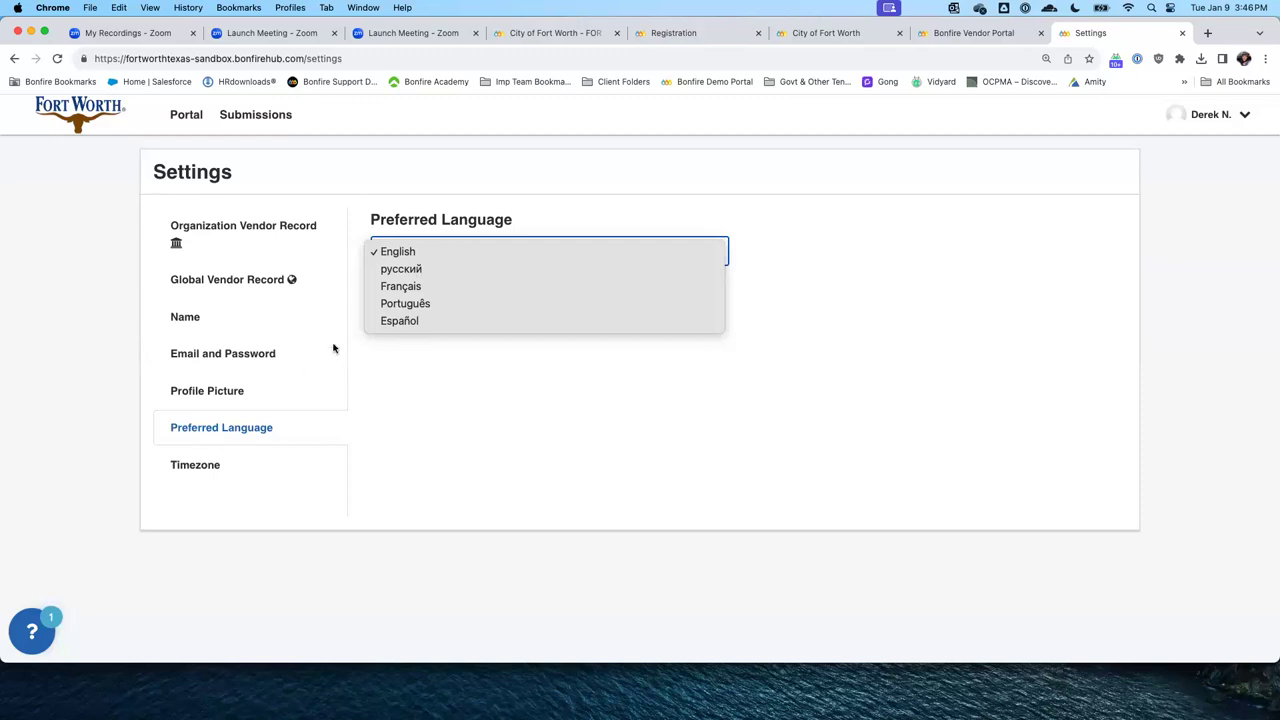
click(398, 322)
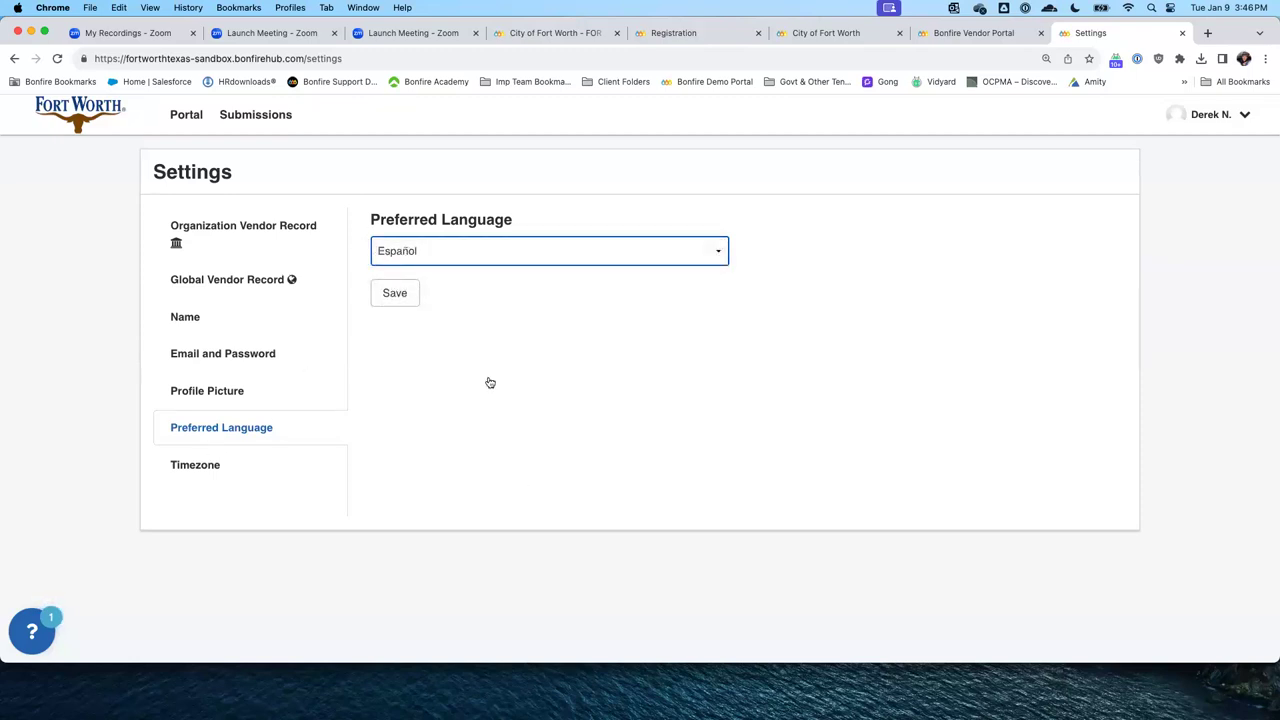
click(388, 293)
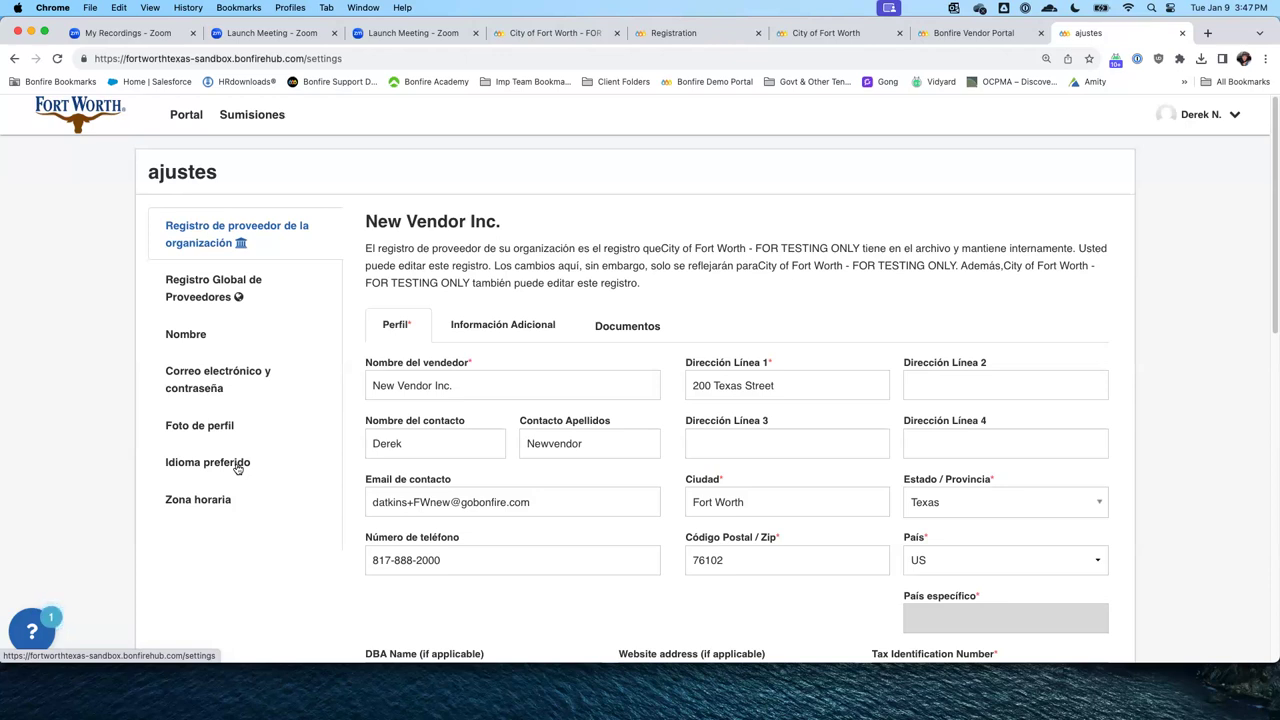
Reopen Idioma preferido and save English as the preferred language again
click(237, 469)
click(471, 256)
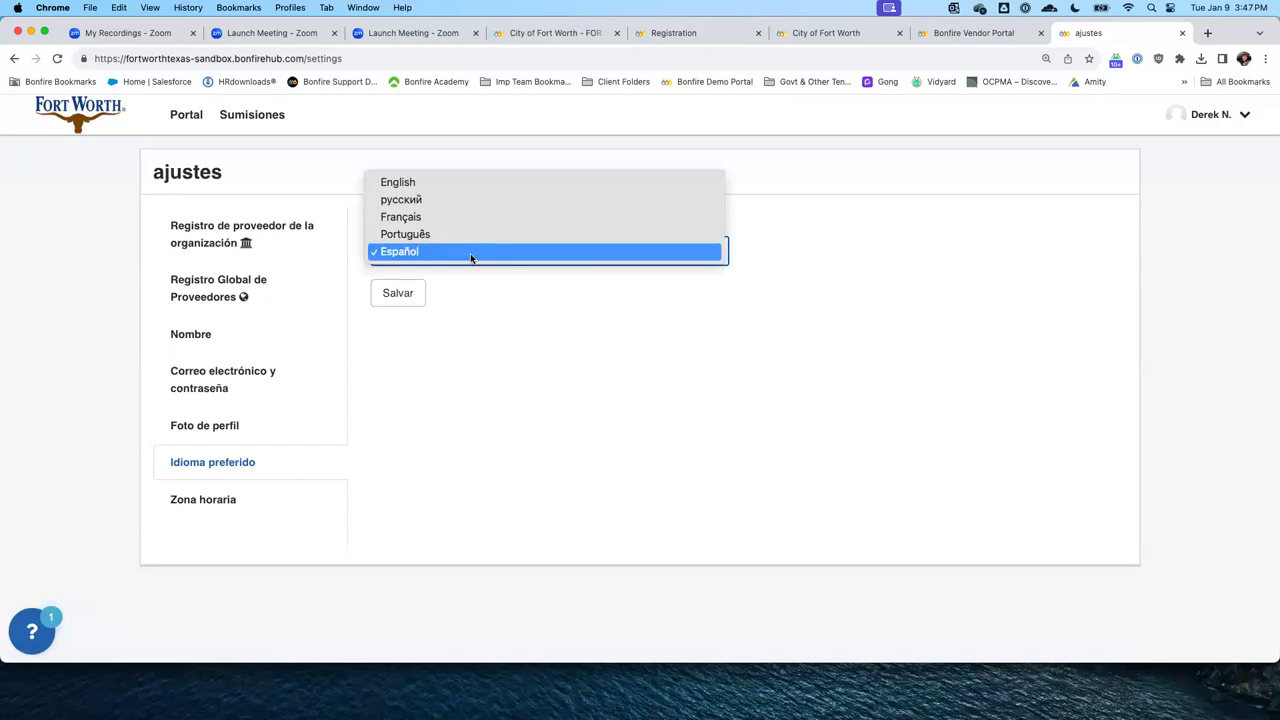
click(426, 182)
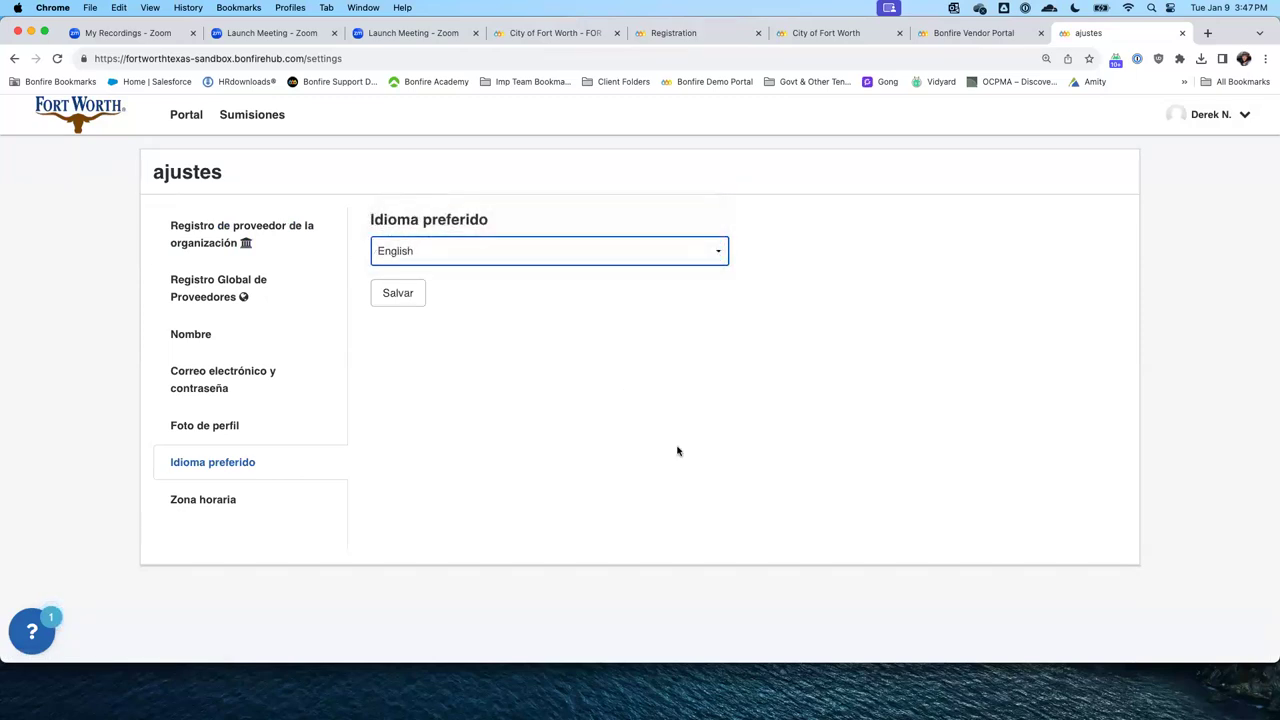
click(398, 296)
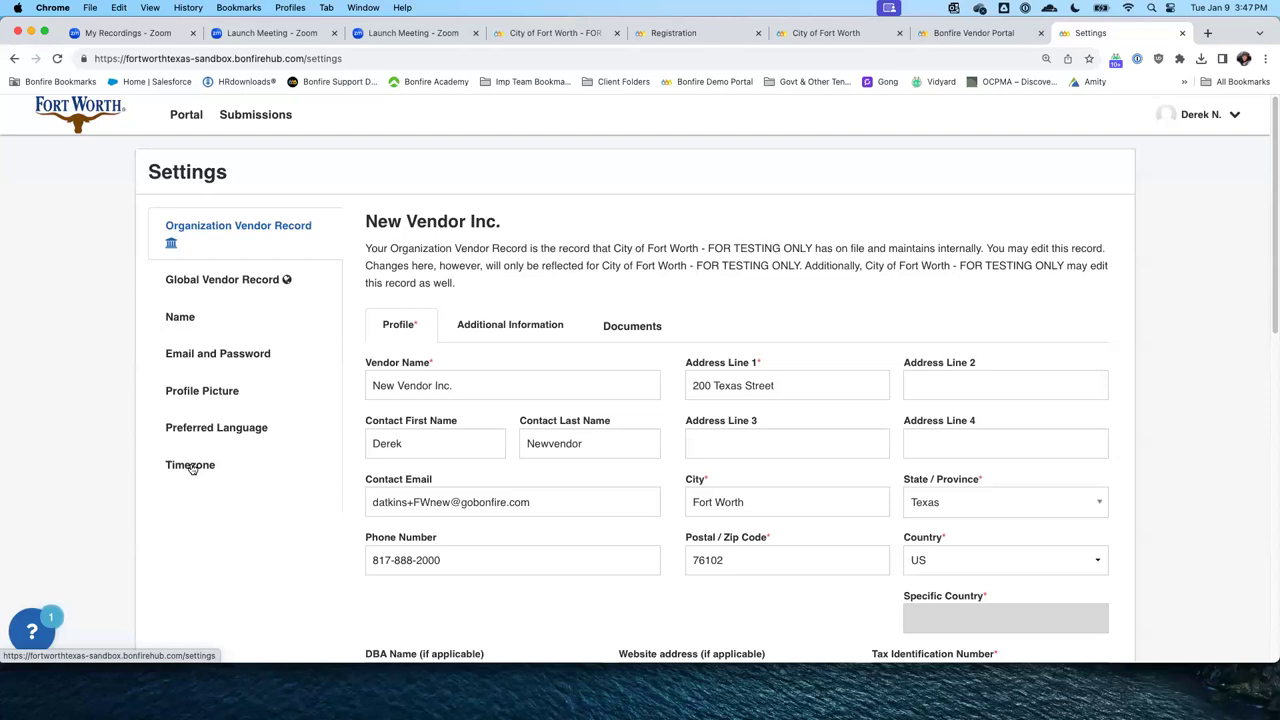
Check the timezone city list and leave America / Chicago selected
click(195, 465)
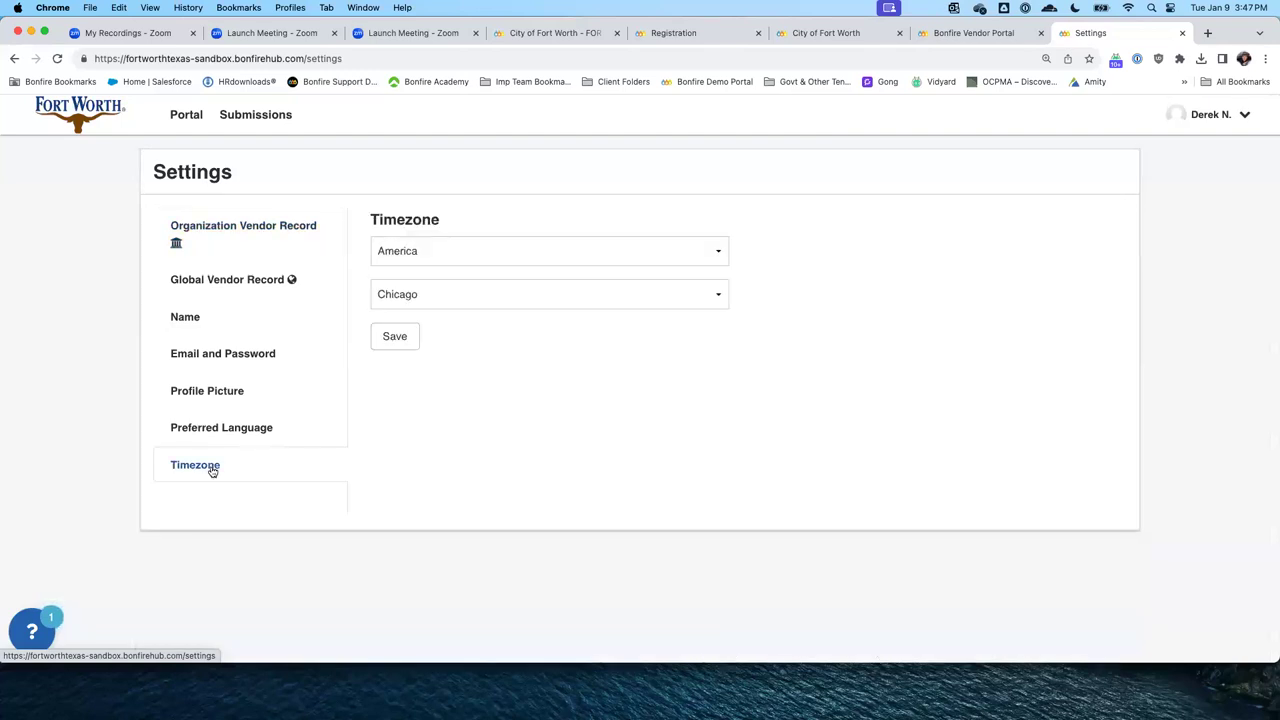
click(654, 303)
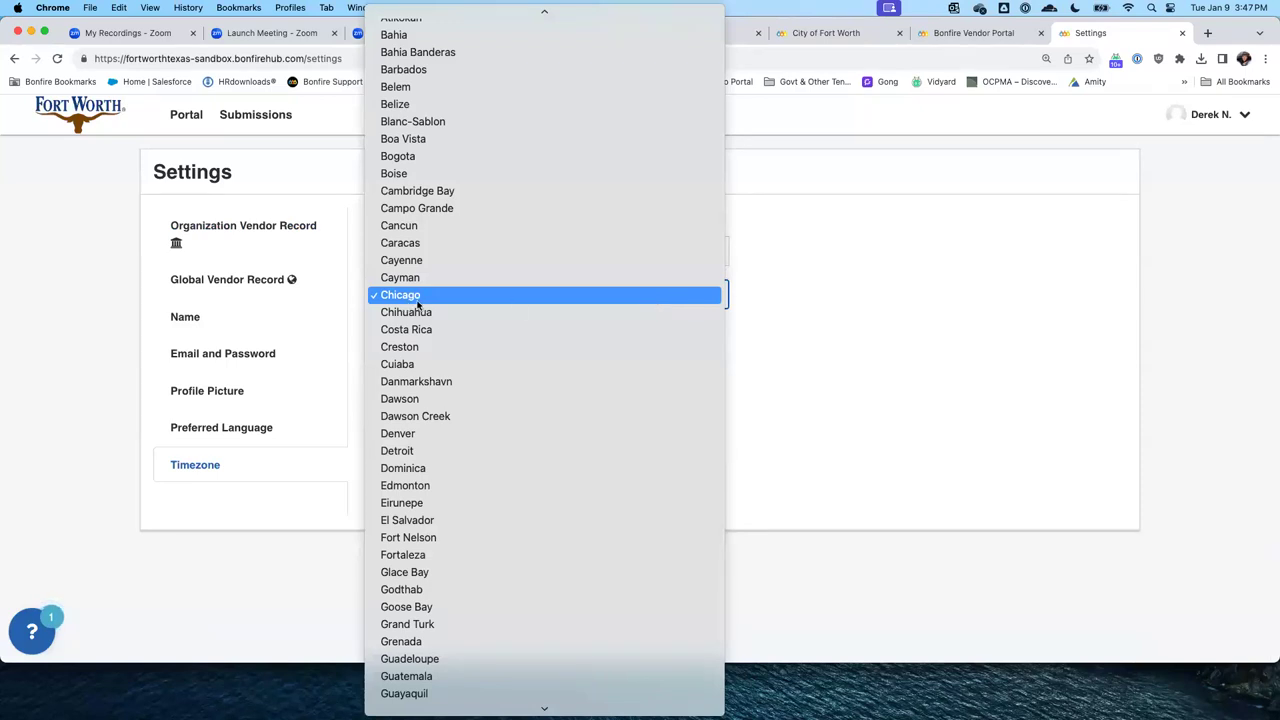
scroll(418, 305, down, 20)
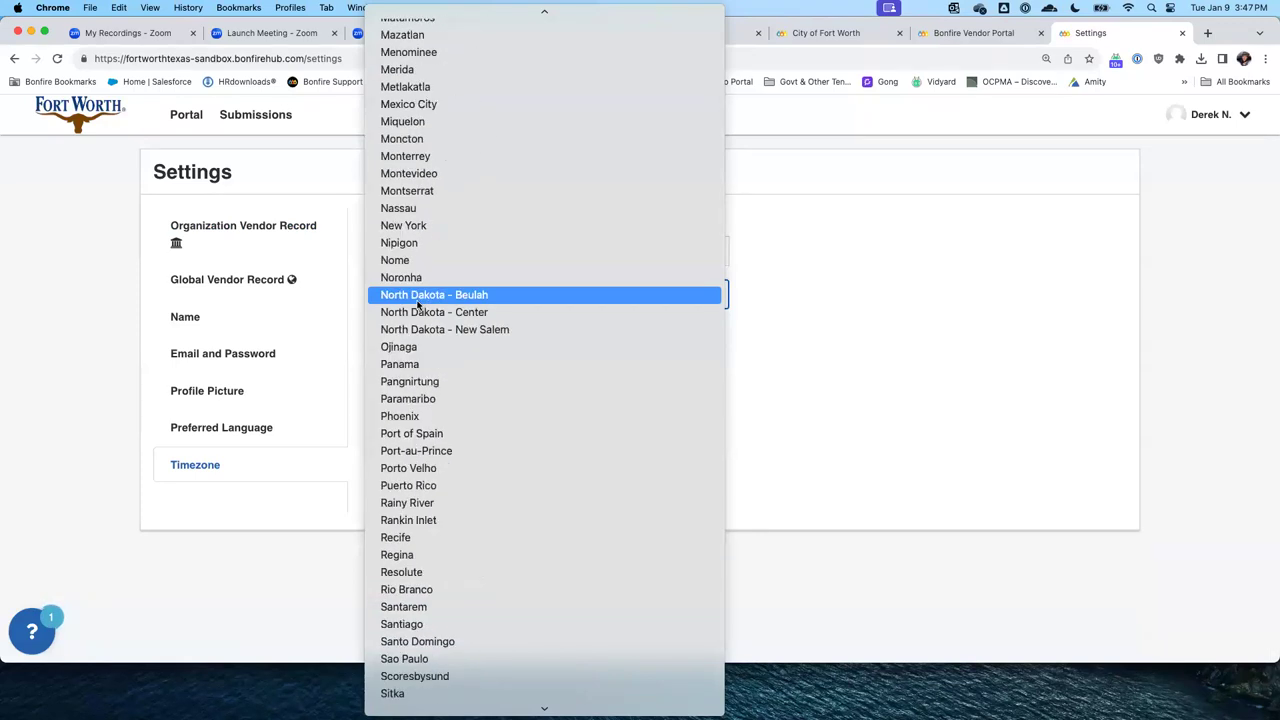
scroll(418, 305, down, 5)
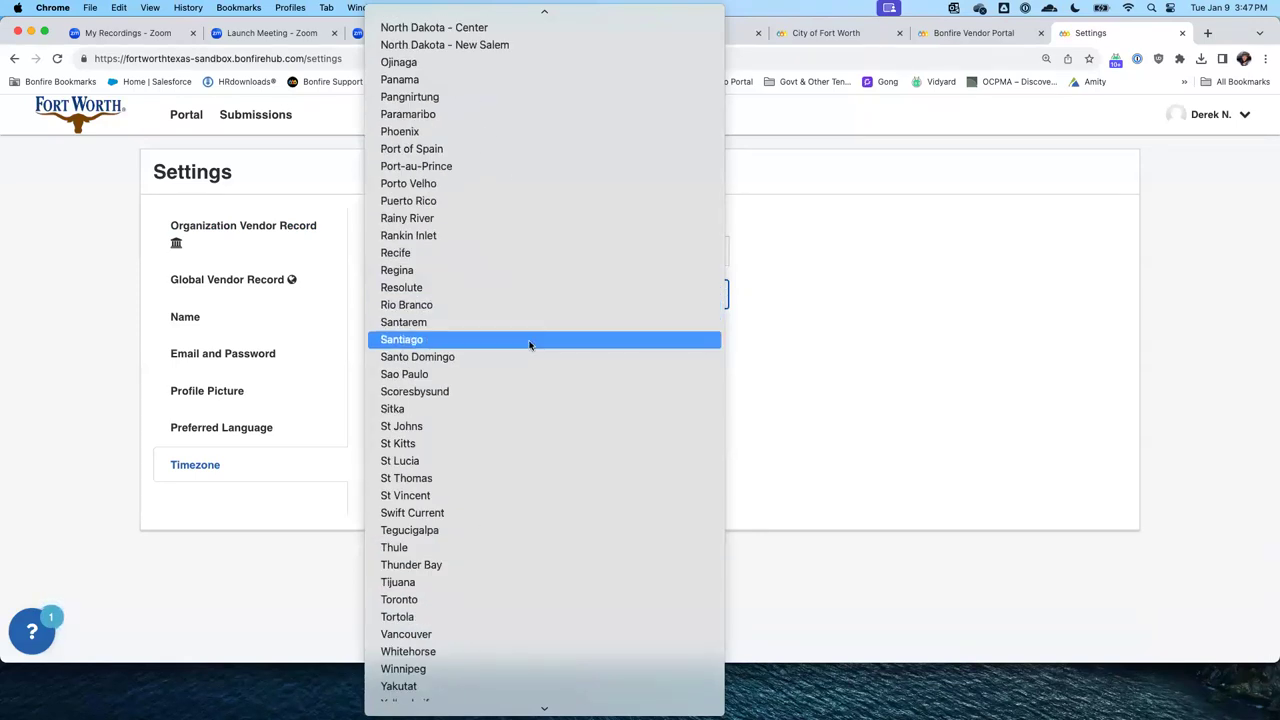
scroll(554, 349, up, 14)
click(930, 327)
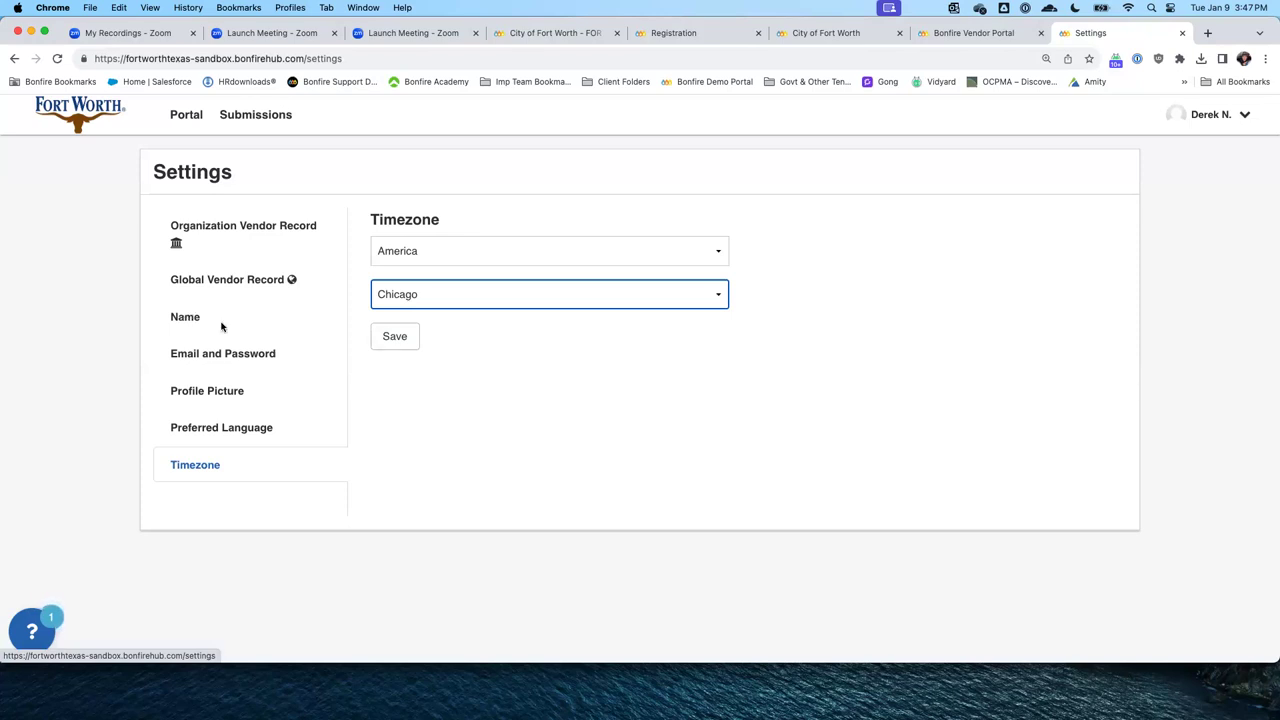
Review the Organization Vendor Record profile, then return to the Procurement Portal
click(222, 232)
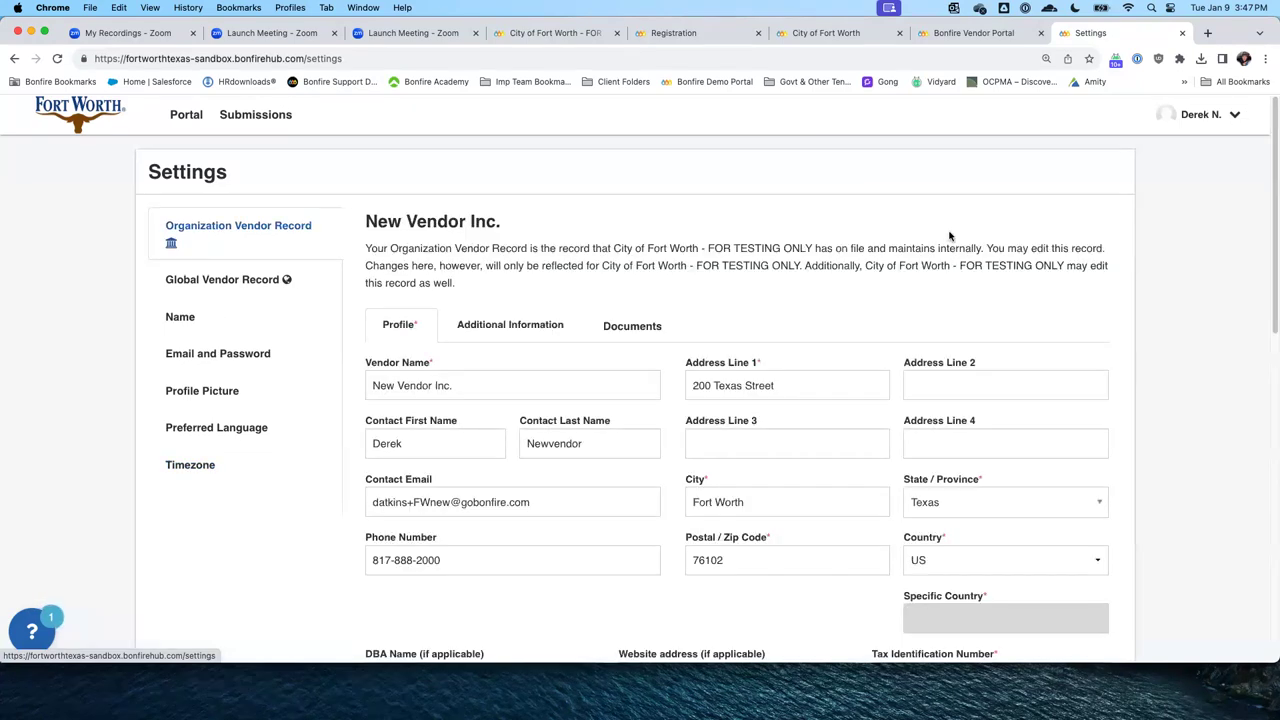
scroll(757, 229, down, 1)
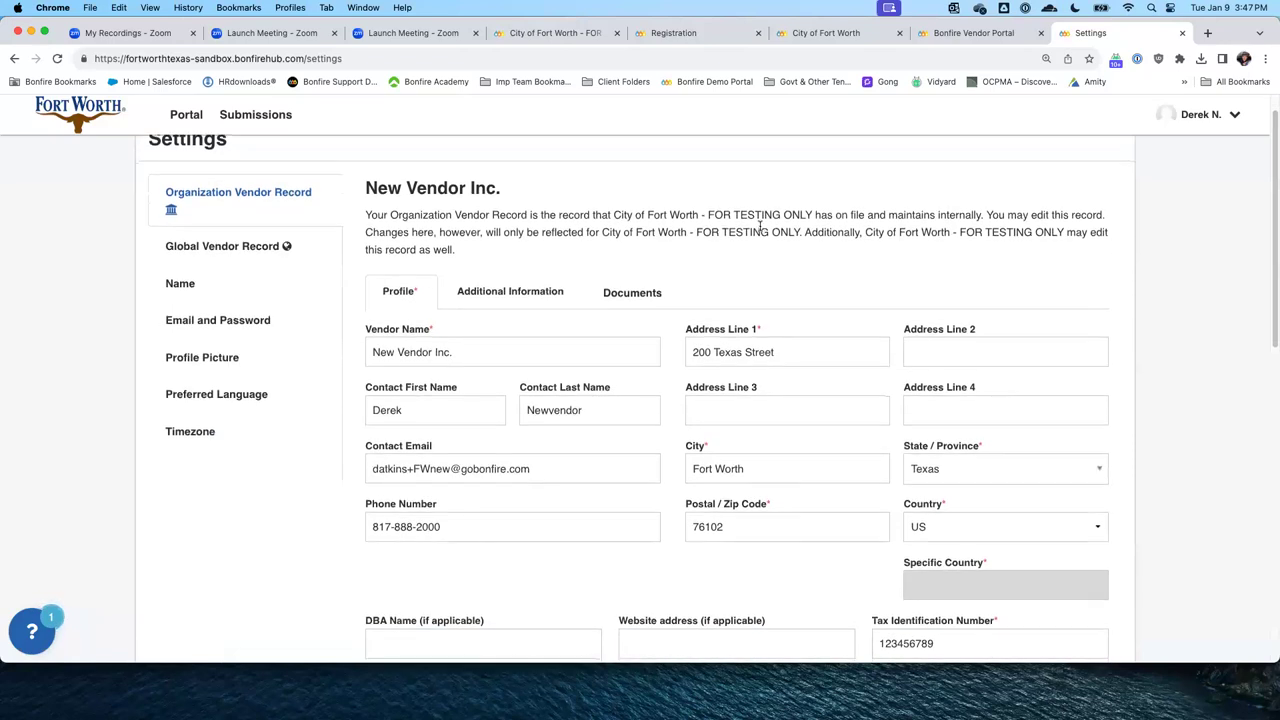
scroll(758, 226, up, 1)
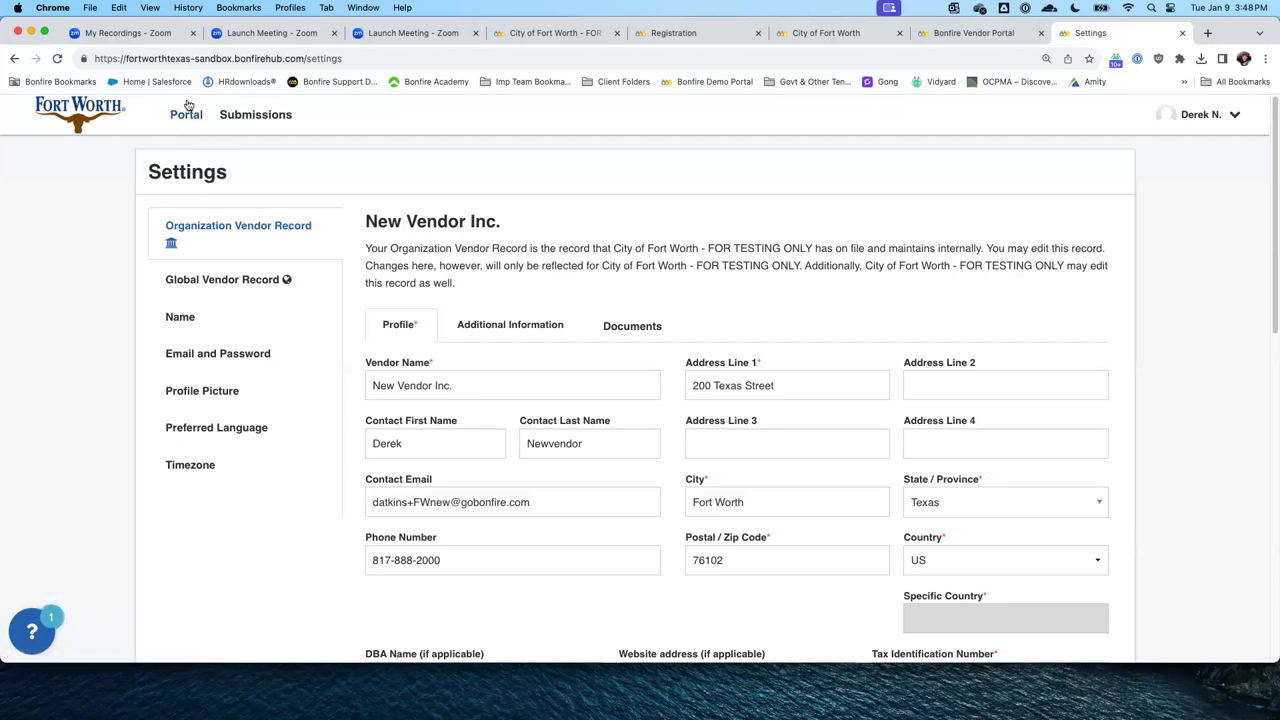
click(184, 118)
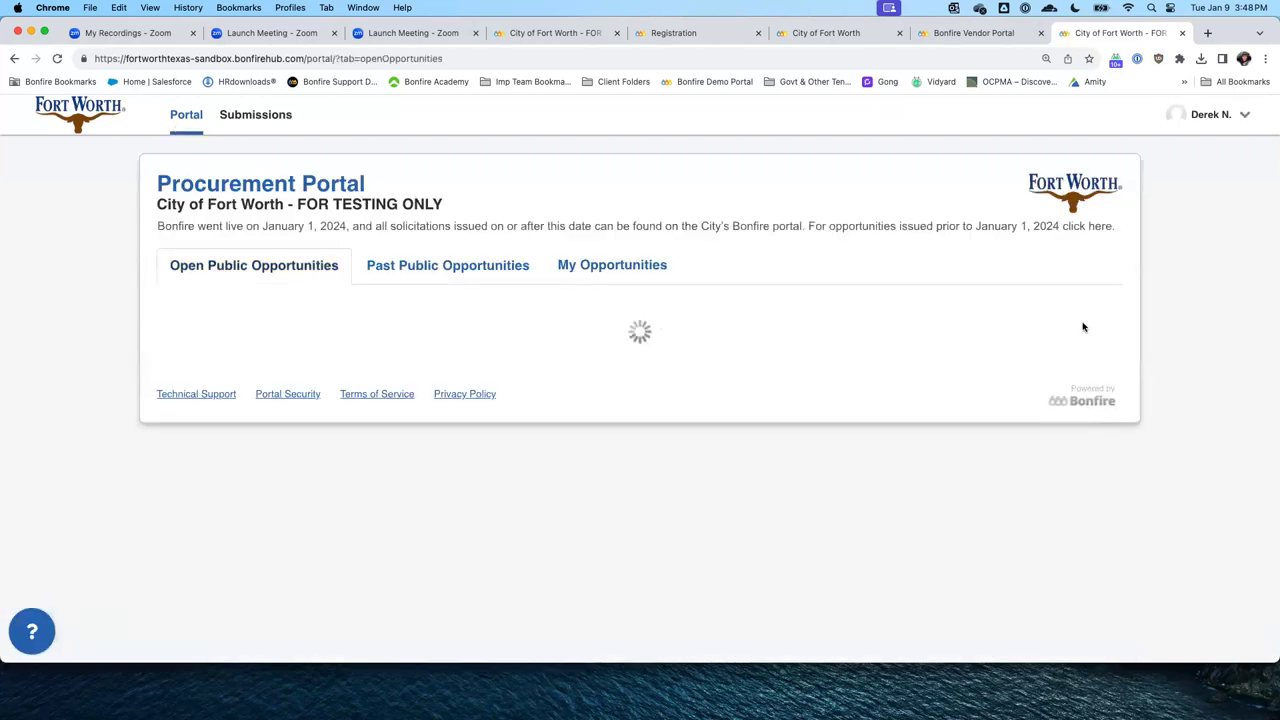
Dismiss the New Feature announcement, skim the open opportunities, and switch to Past Public Opportunities
click(820, 137)
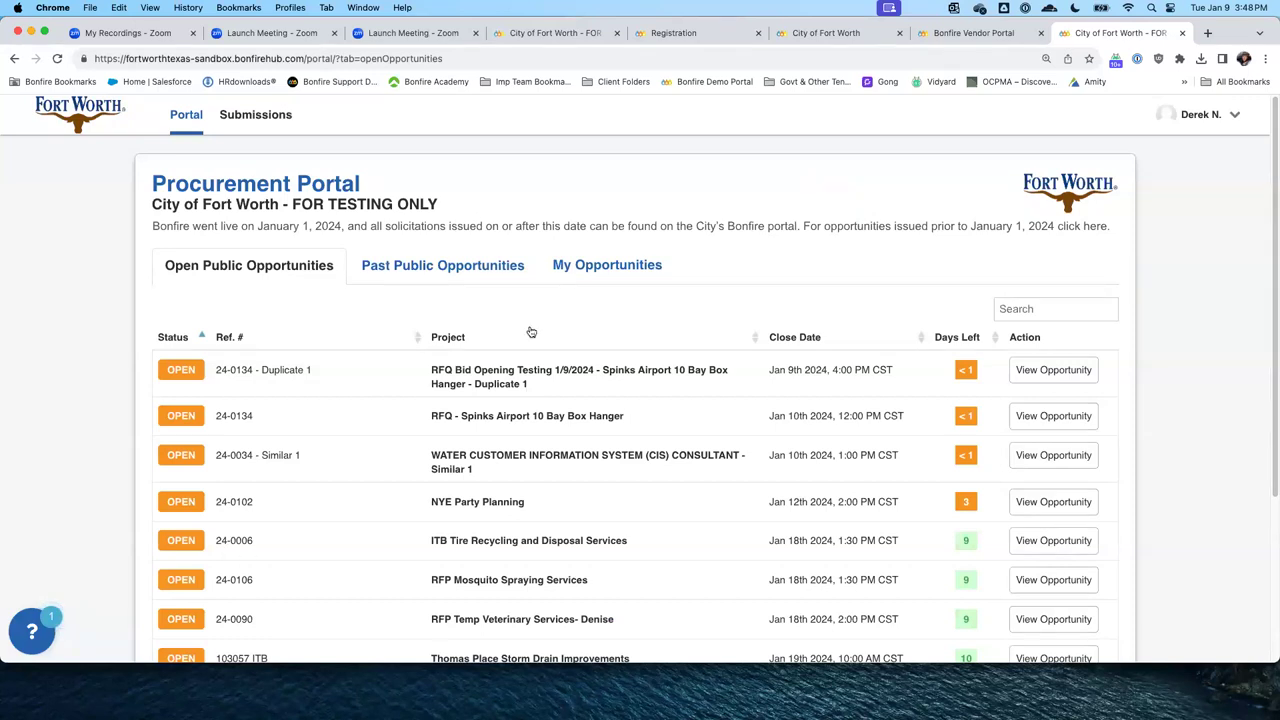
scroll(531, 399, down, 1)
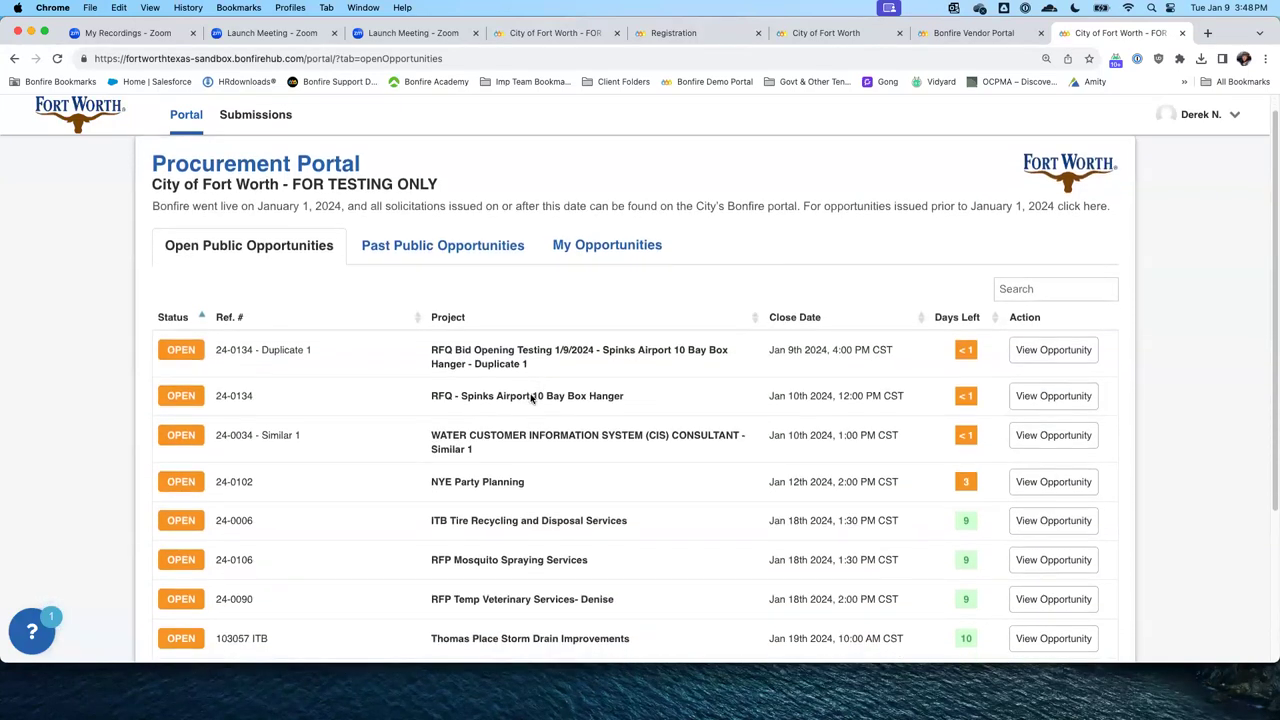
scroll(292, 287, up, 1)
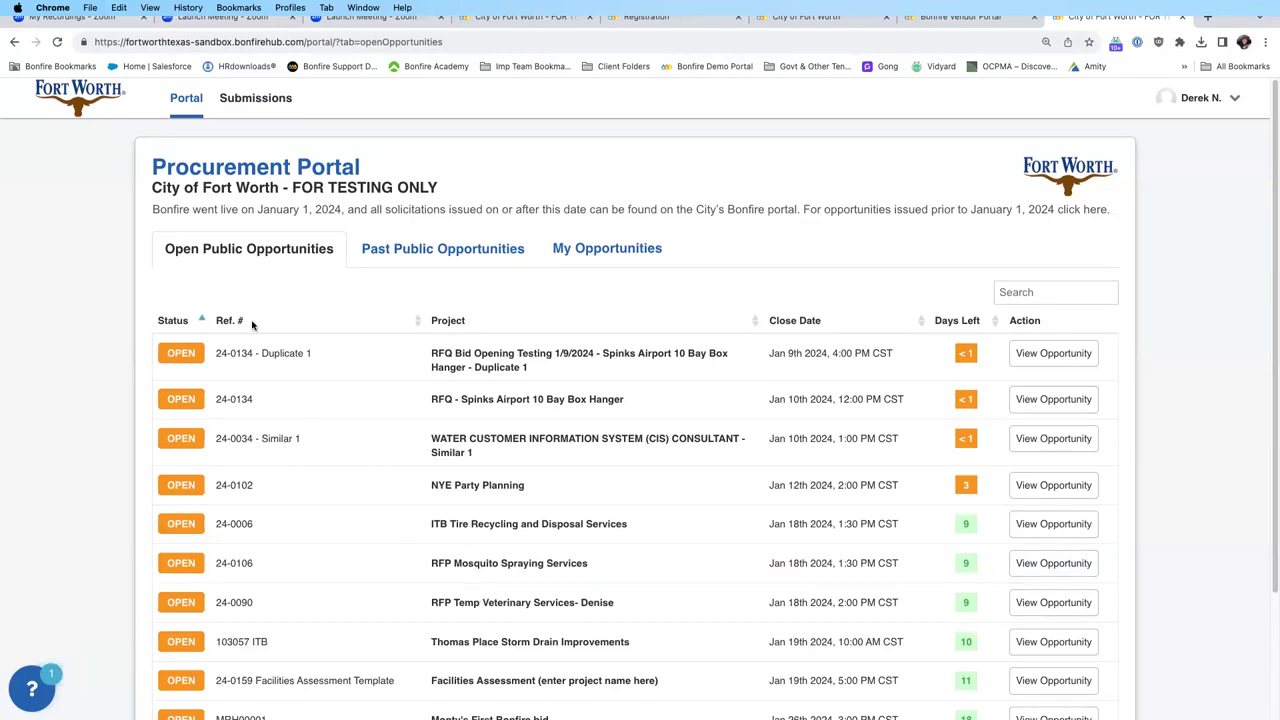
click(465, 258)
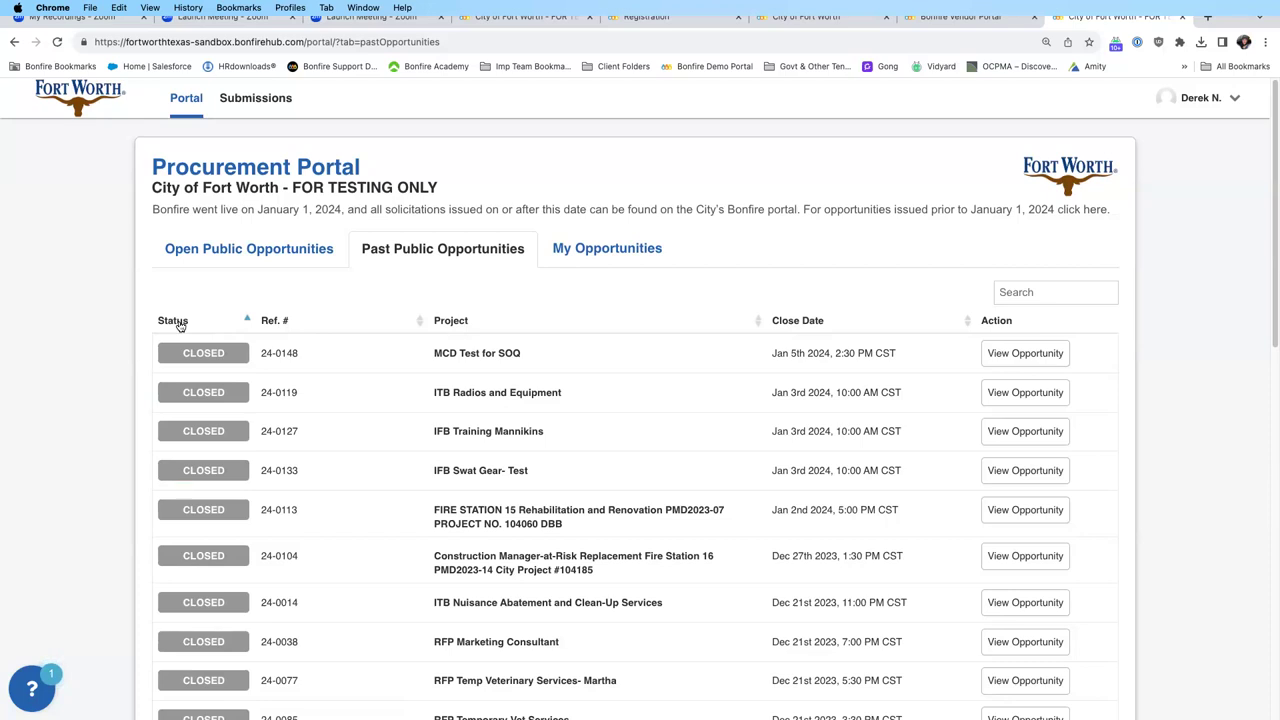
Sort past opportunities by Status descending, then switch to My Opportunities
click(180, 324)
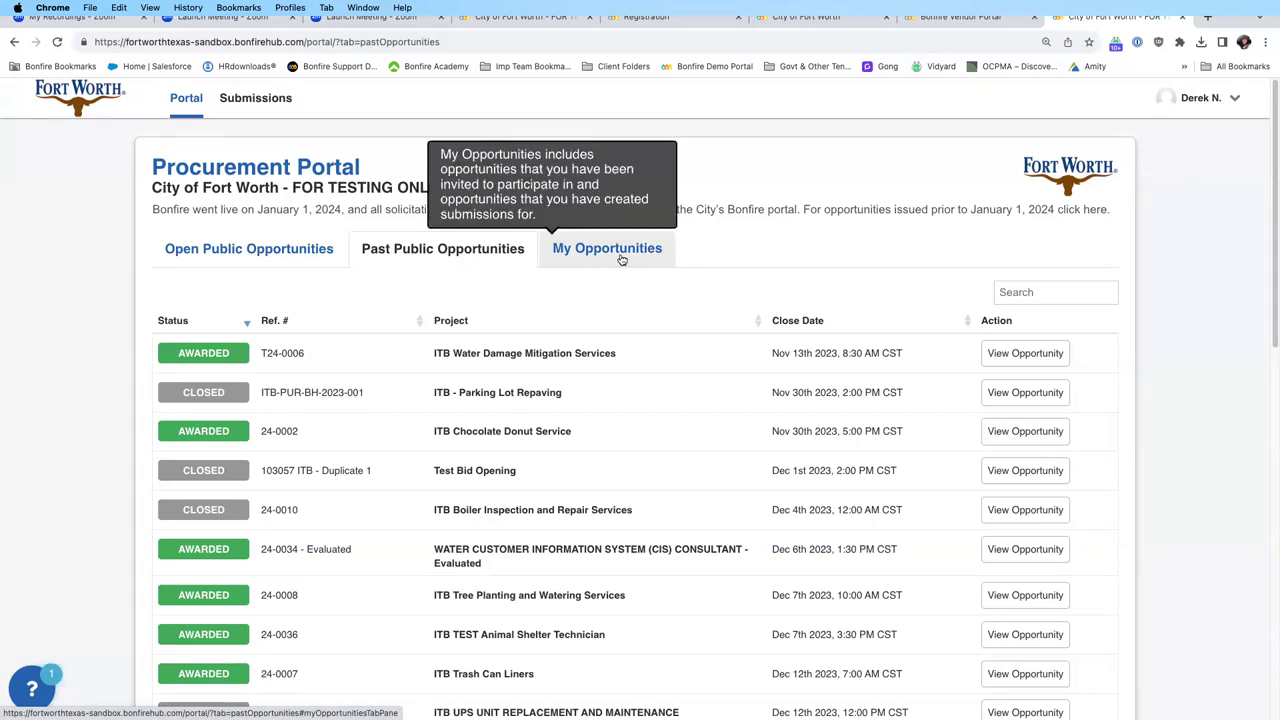
click(621, 259)
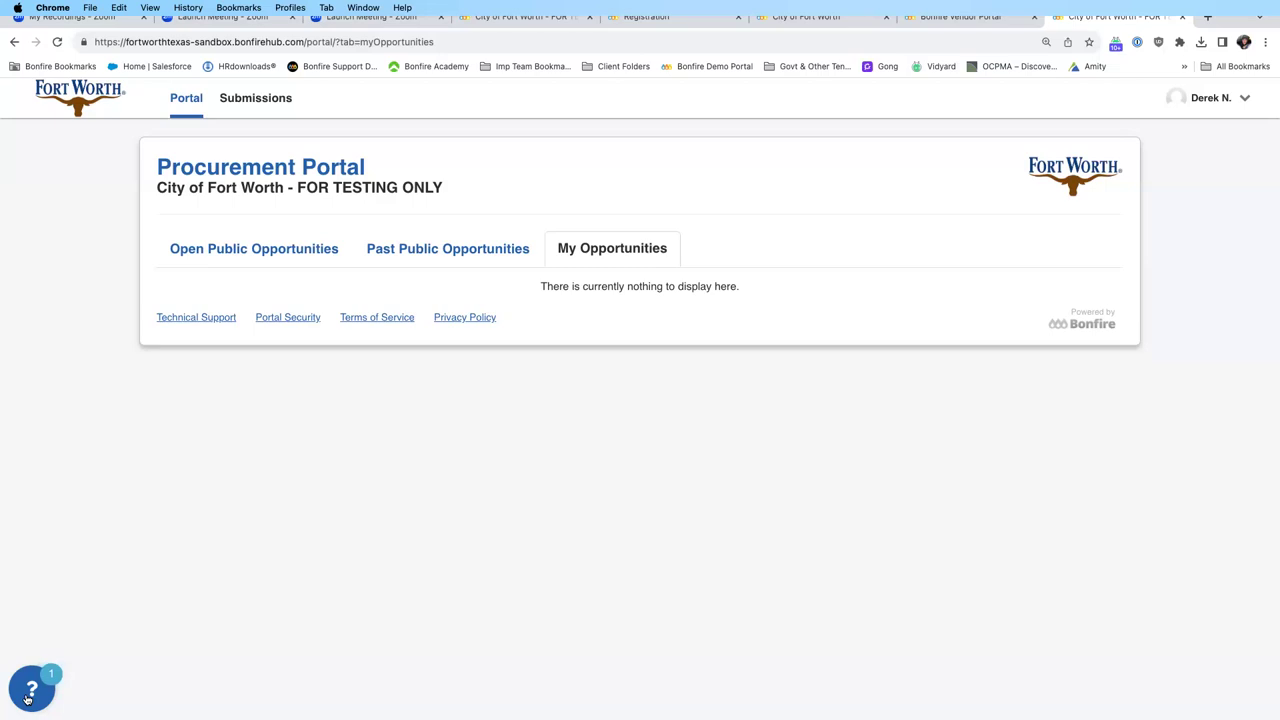
Open the Resource Center from the blue ? help button at bottom left
click(28, 698)
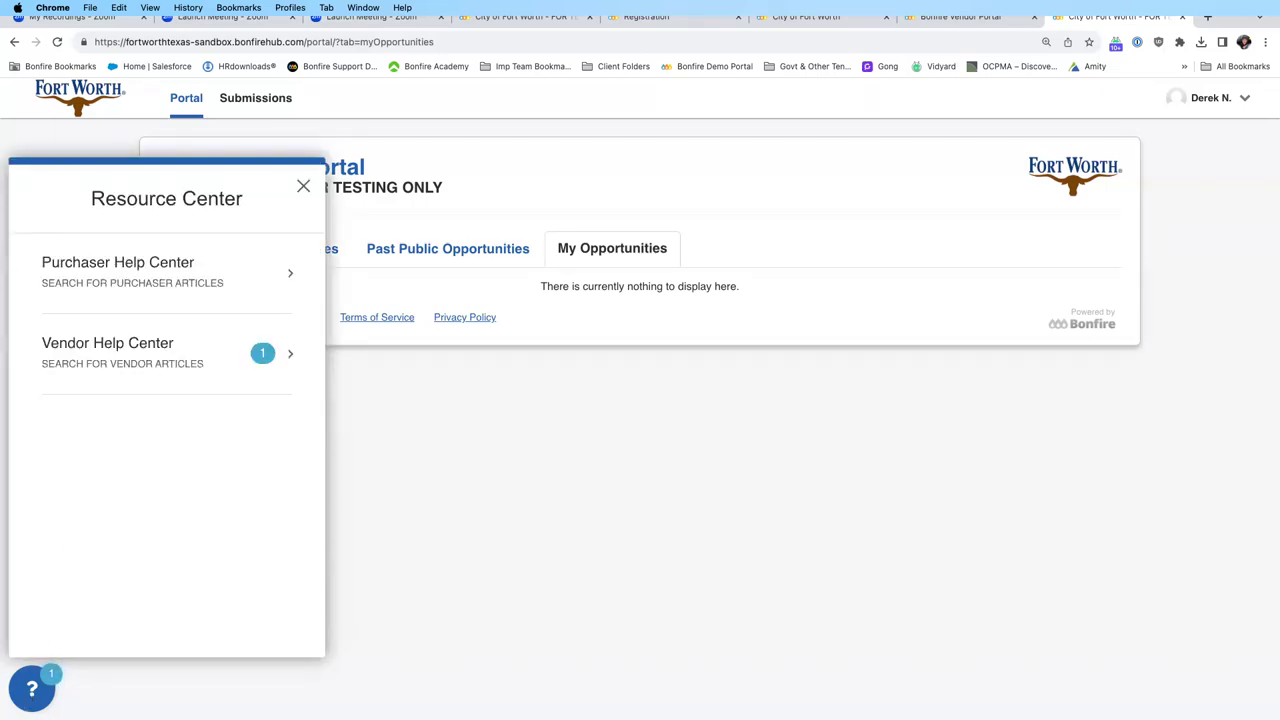
Open Vendor Help Center, step back to the main list, and reopen the vendor resources
click(151, 345)
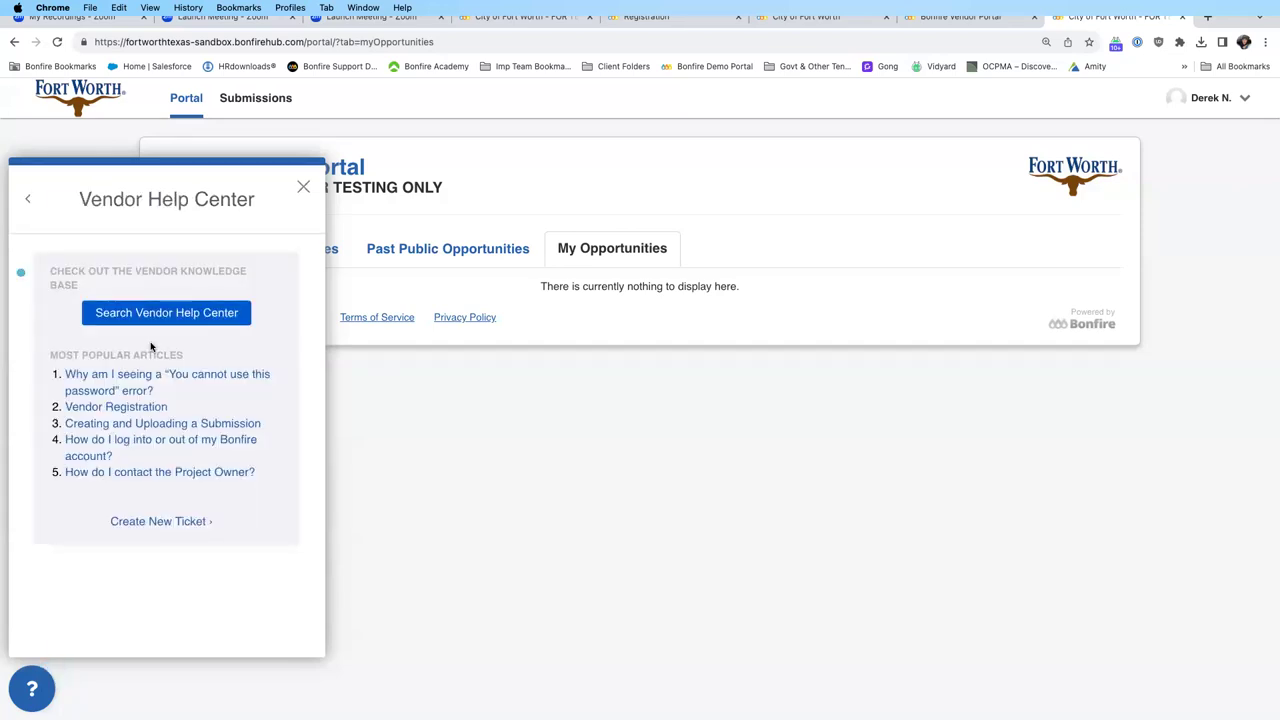
click(28, 199)
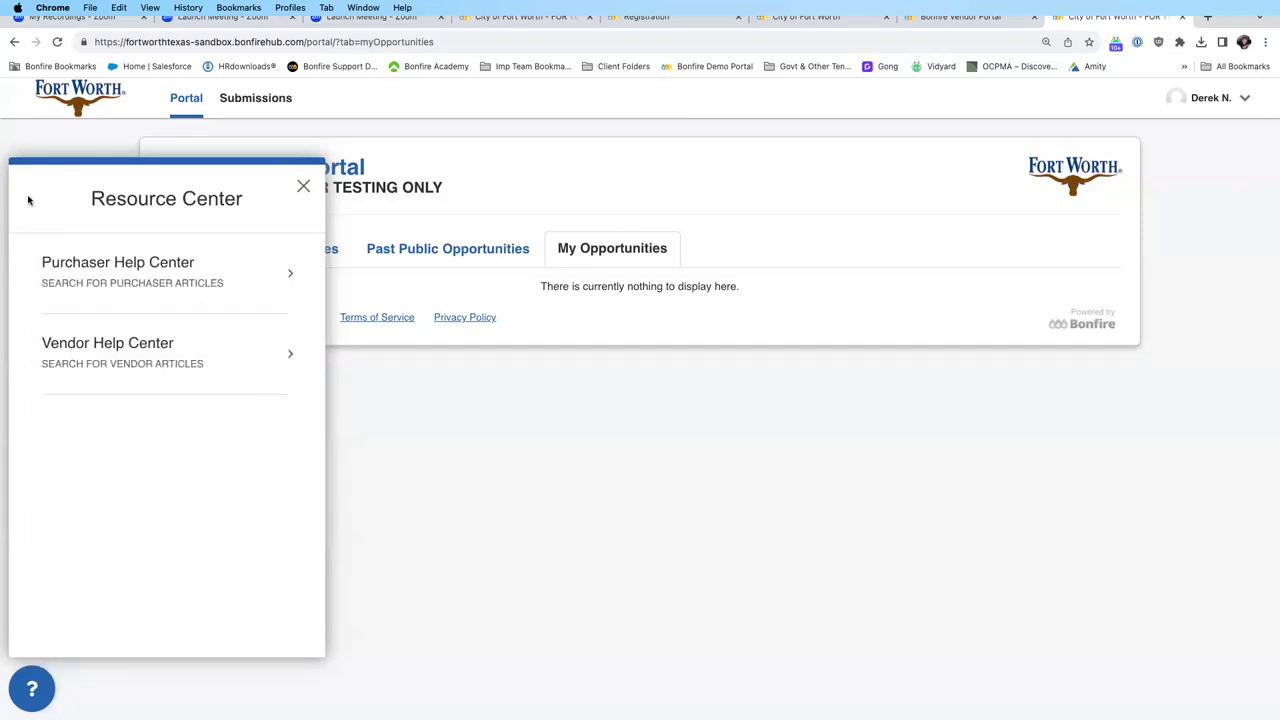
click(124, 344)
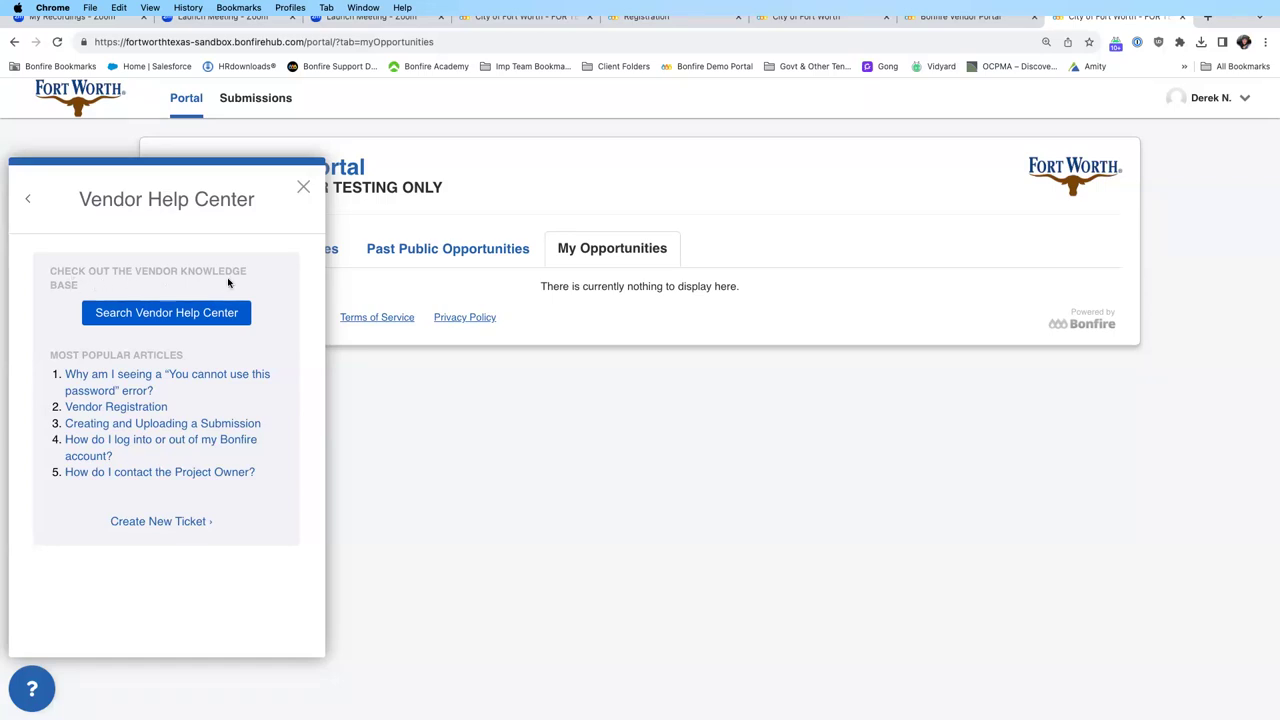
Open the vendor knowledge base home page in a new tab via Search Vendor Help Center
click(186, 318)
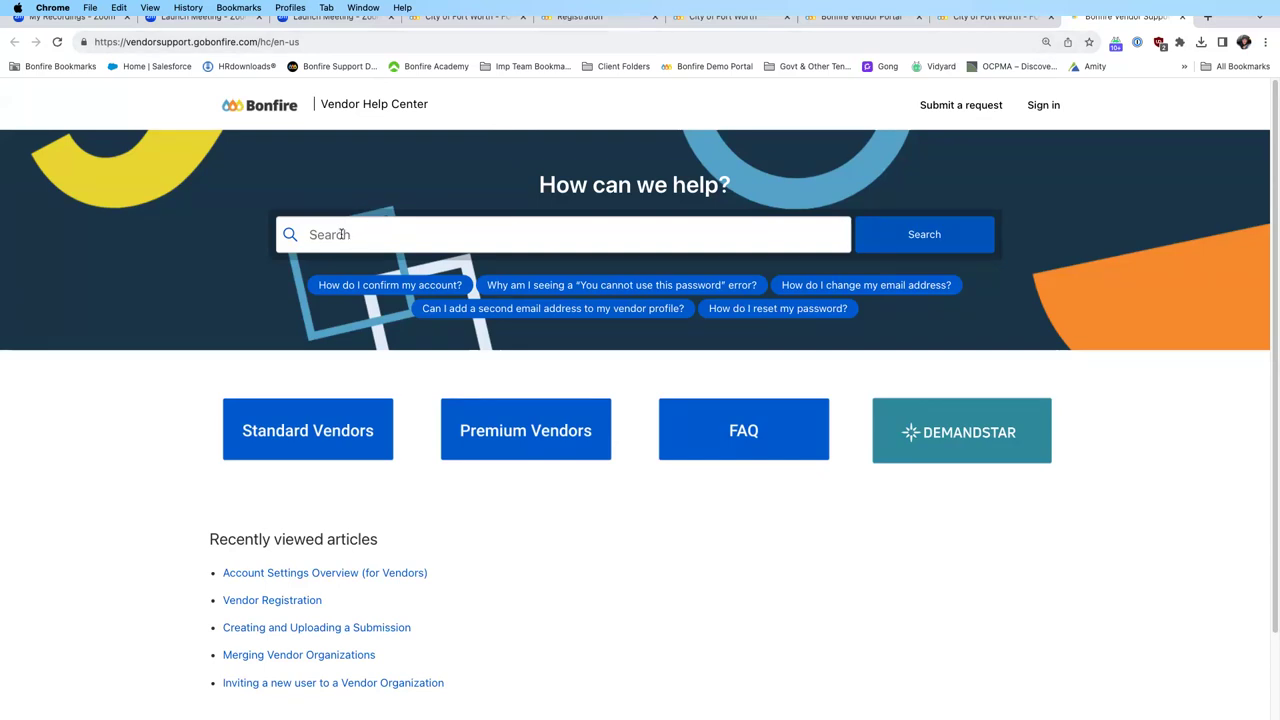
scroll(342, 234, down, 1)
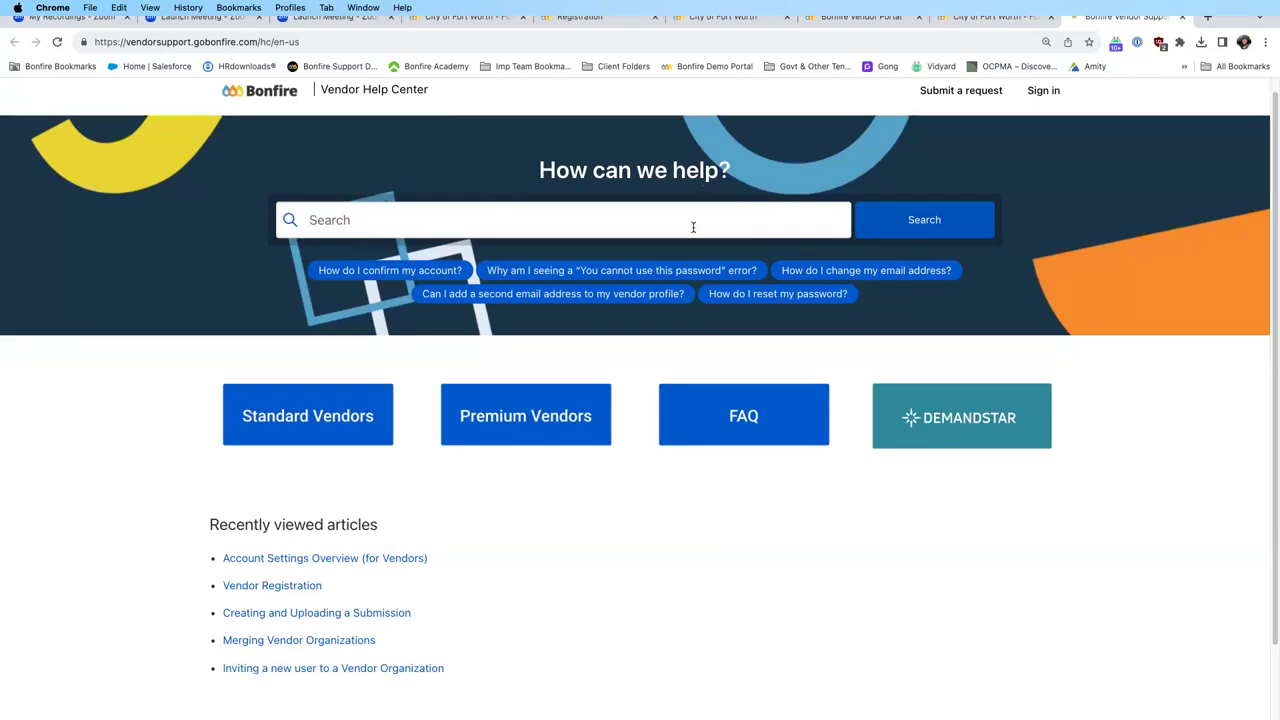
Browse the Standard Vendors category, expanding and collapsing the Registration section
click(288, 426)
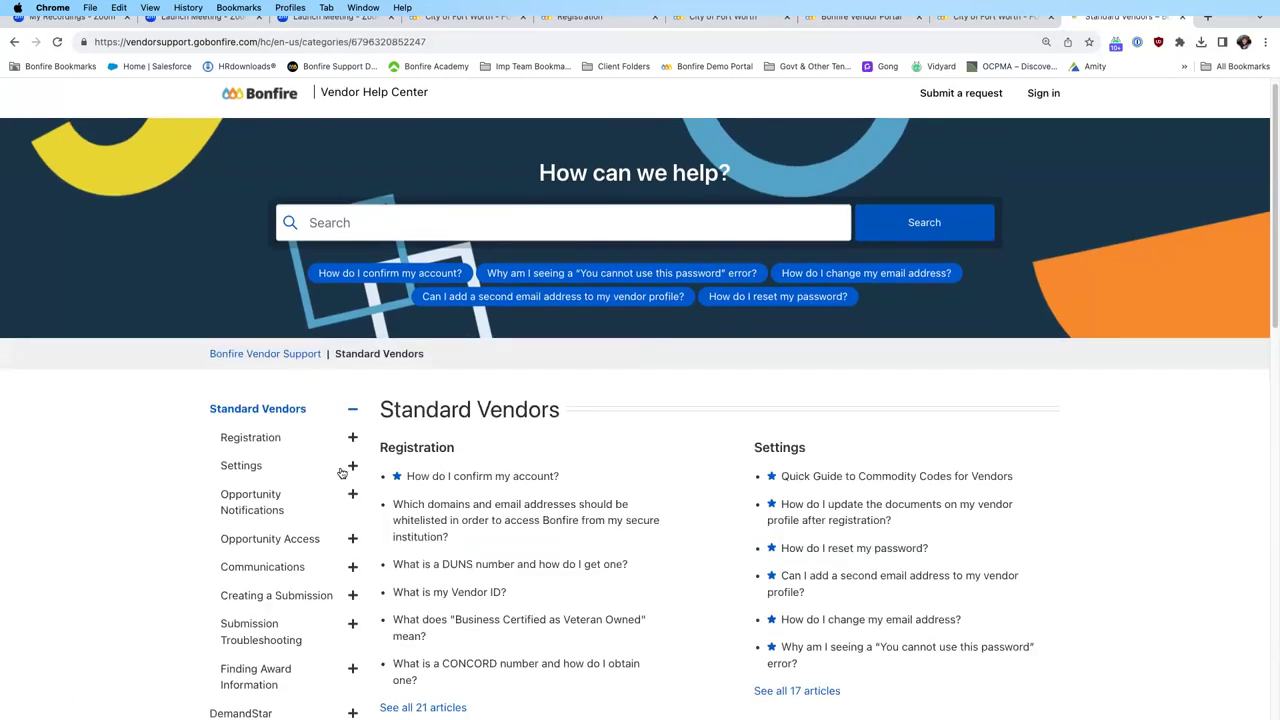
scroll(345, 470, down, 1)
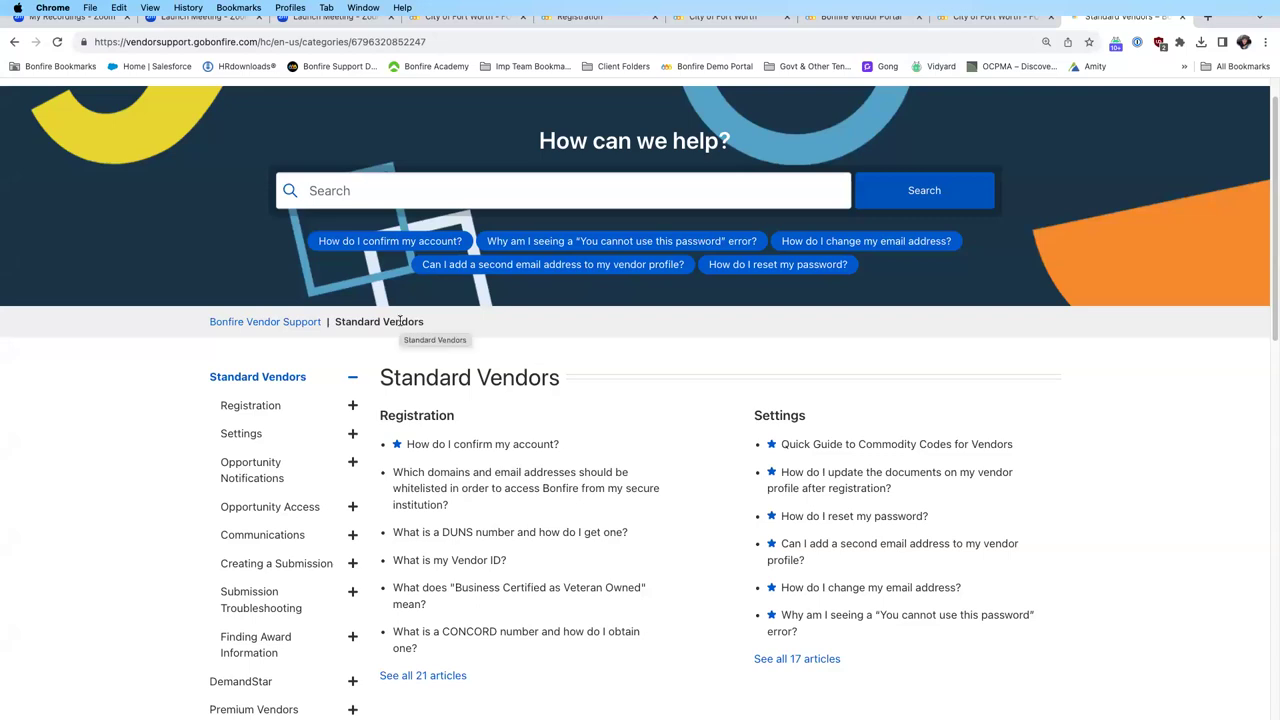
click(353, 406)
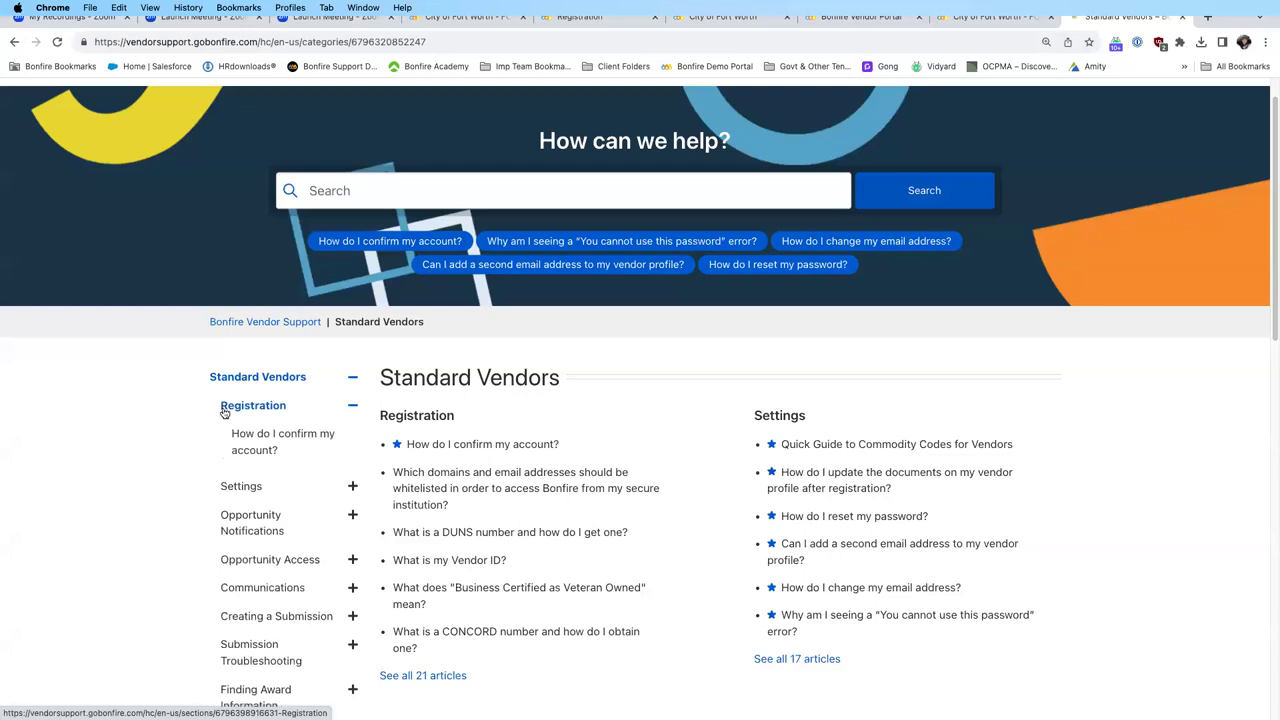
click(230, 408)
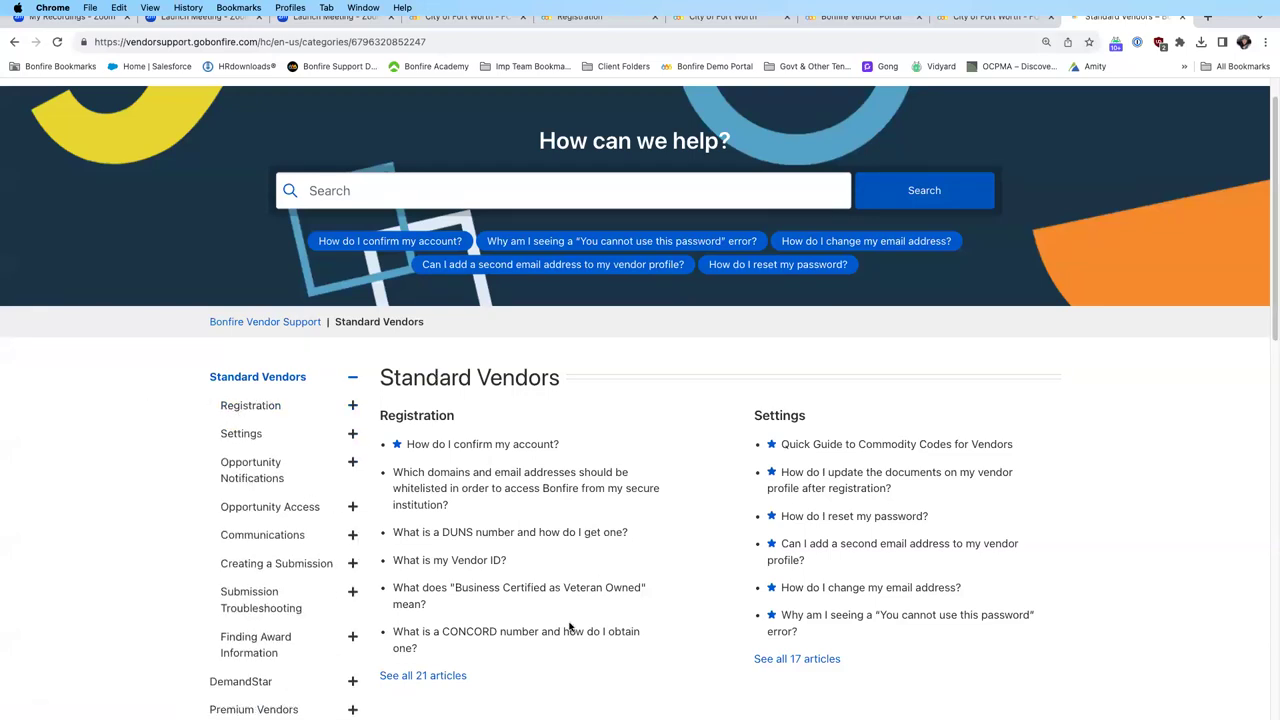
scroll(558, 630, down, 1)
scroll(558, 630, down, 1)
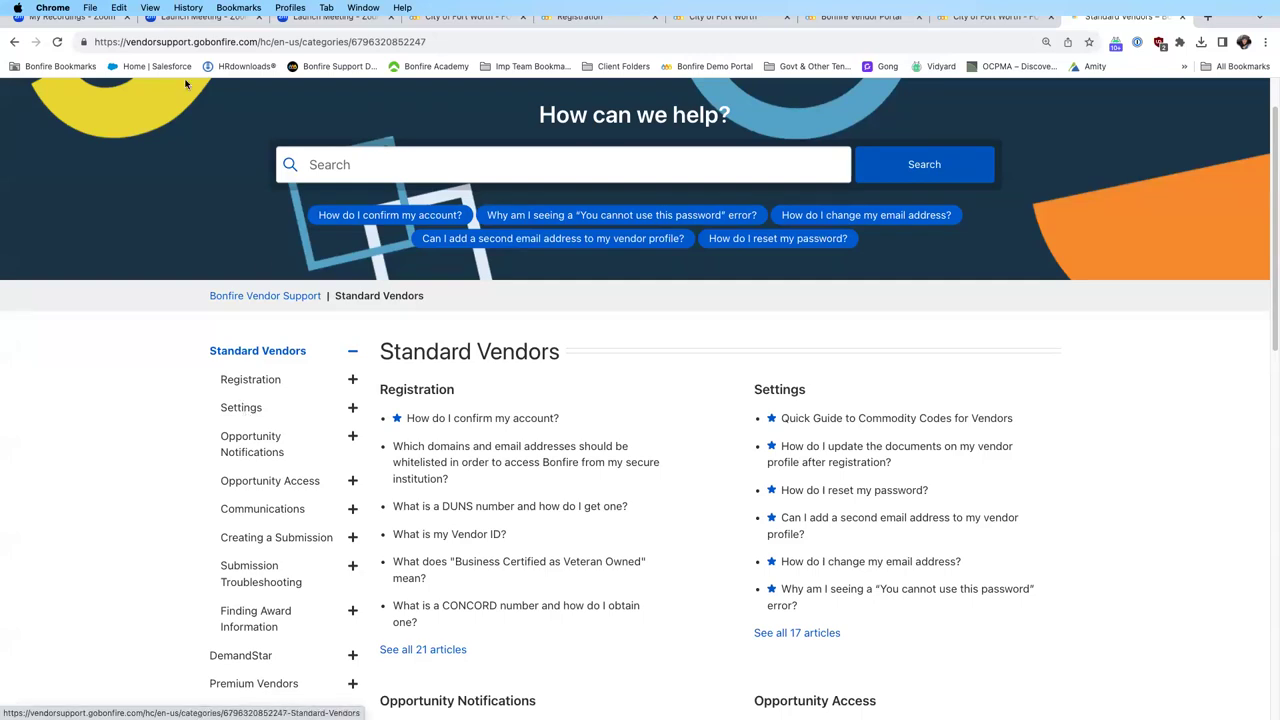
Inspect the vendorsupport web address, then close the Standard Vendors help tab
mouse_move(125, 41)
mouse_down()
mouse_move(258, 41)
mouse_move(122, 41)
mouse_up()
click(260, 41)
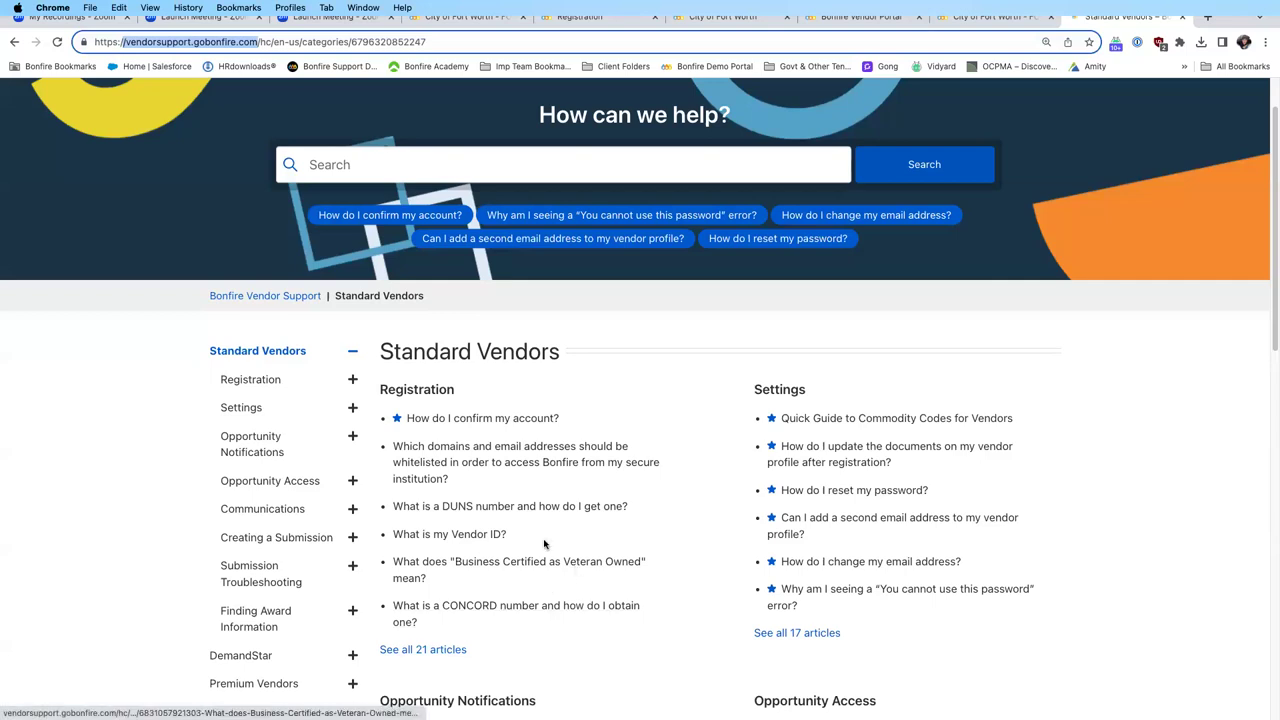
mouse_move(1132, 5)
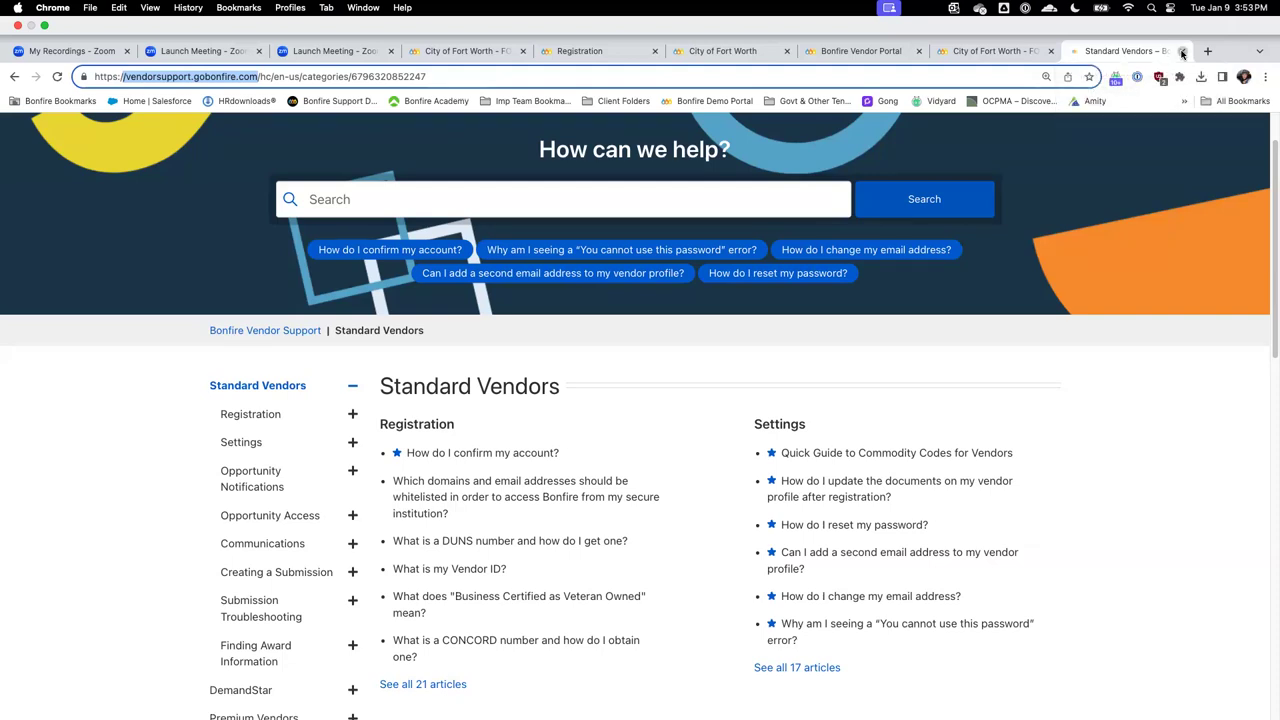
click(1182, 51)
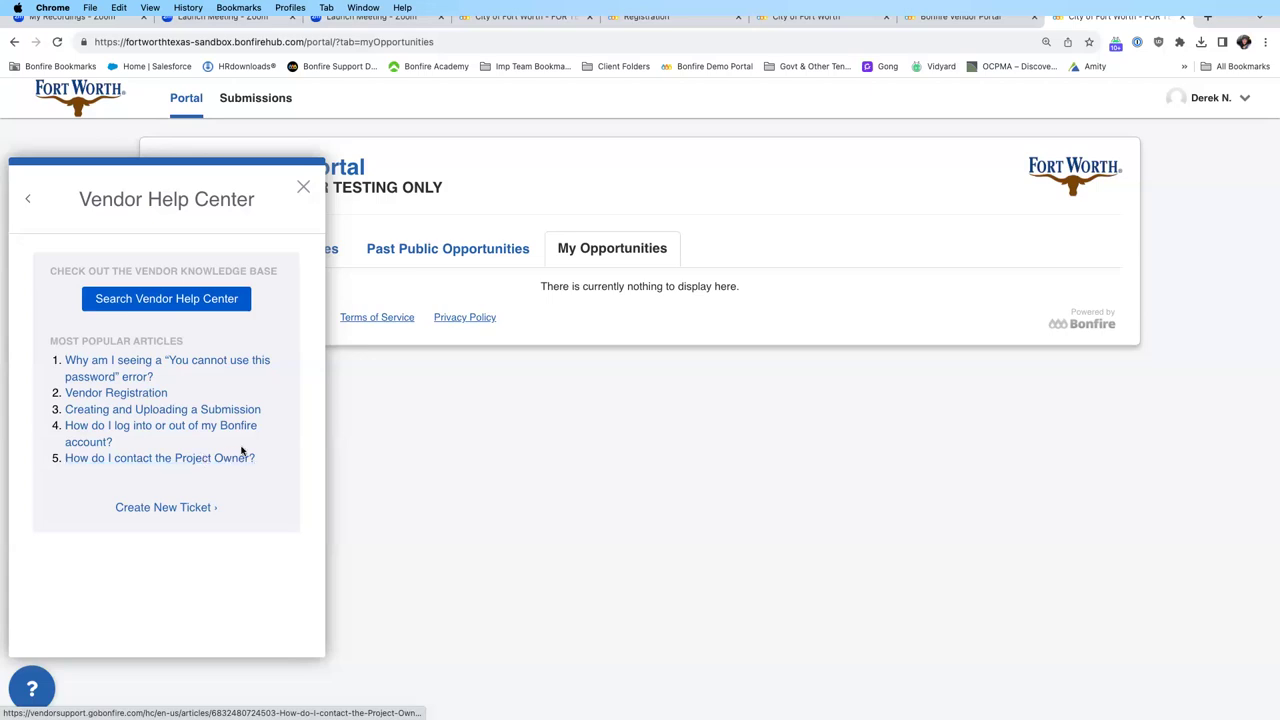
Open the Vendor Registration article and scroll through its seven registration steps
click(117, 393)
drag(380, 427, 594, 429)
scroll(524, 452, down, 1)
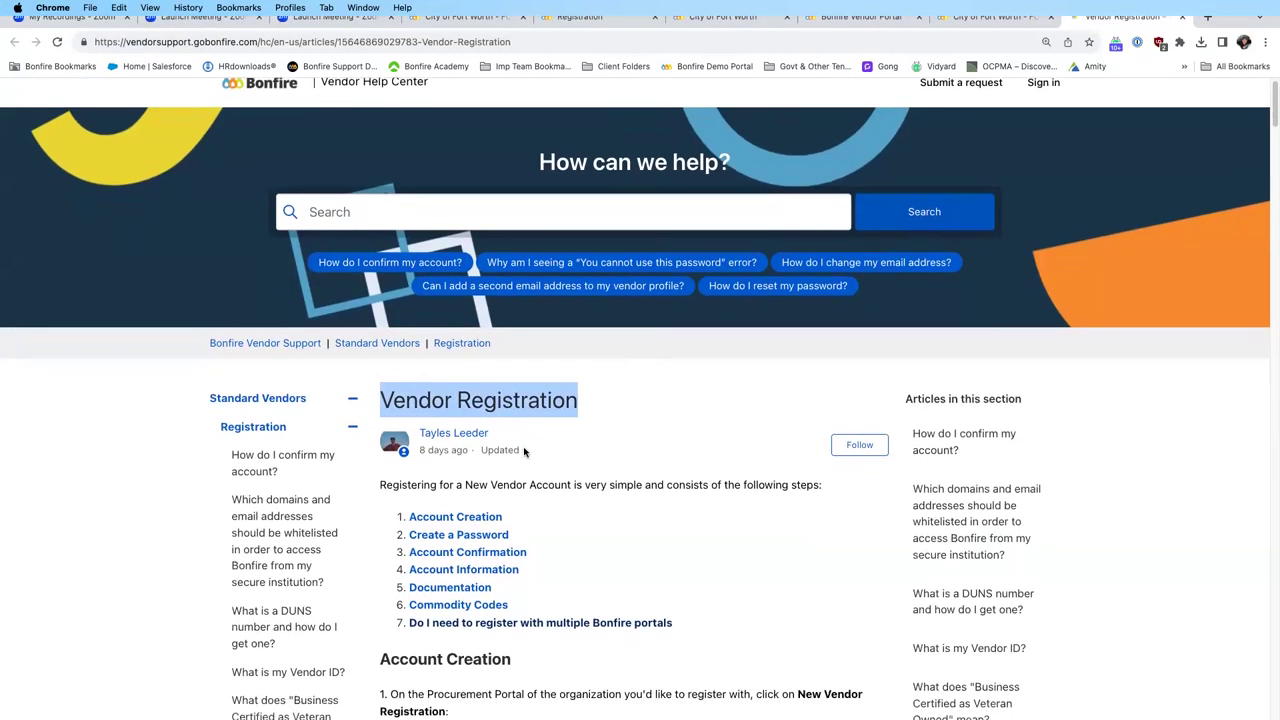
scroll(524, 452, down, 1)
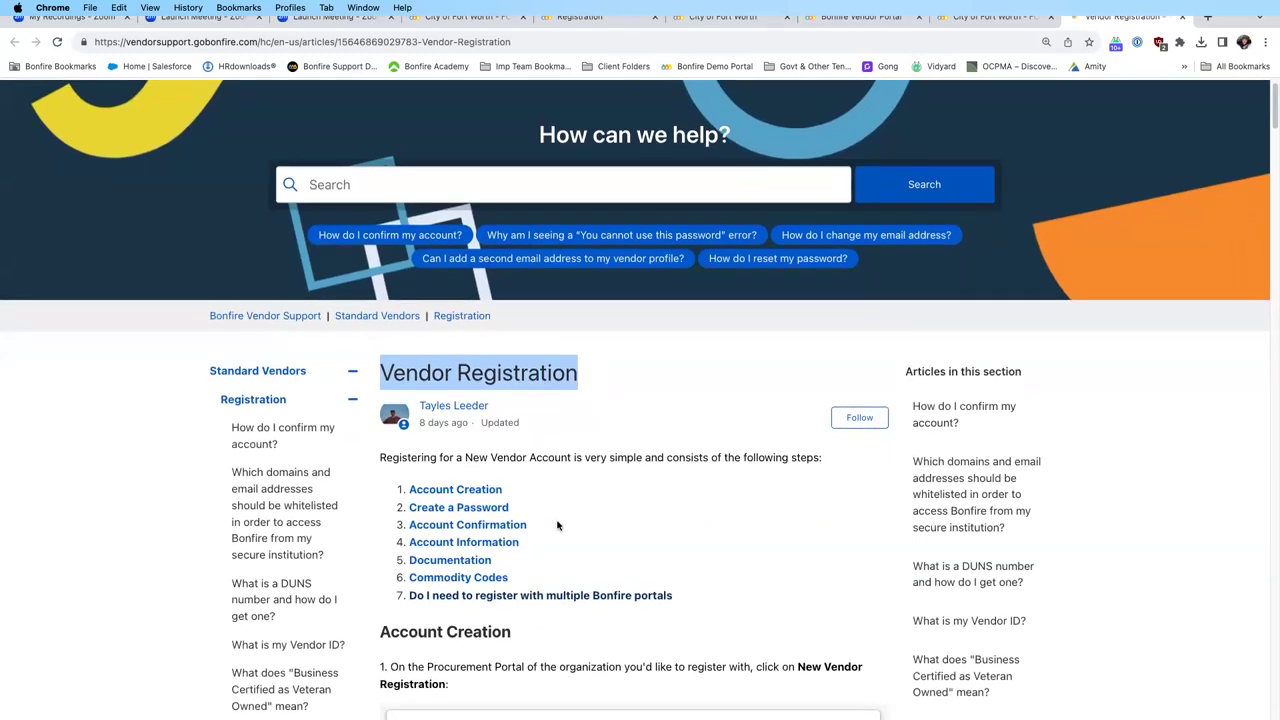
scroll(557, 525, down, 1)
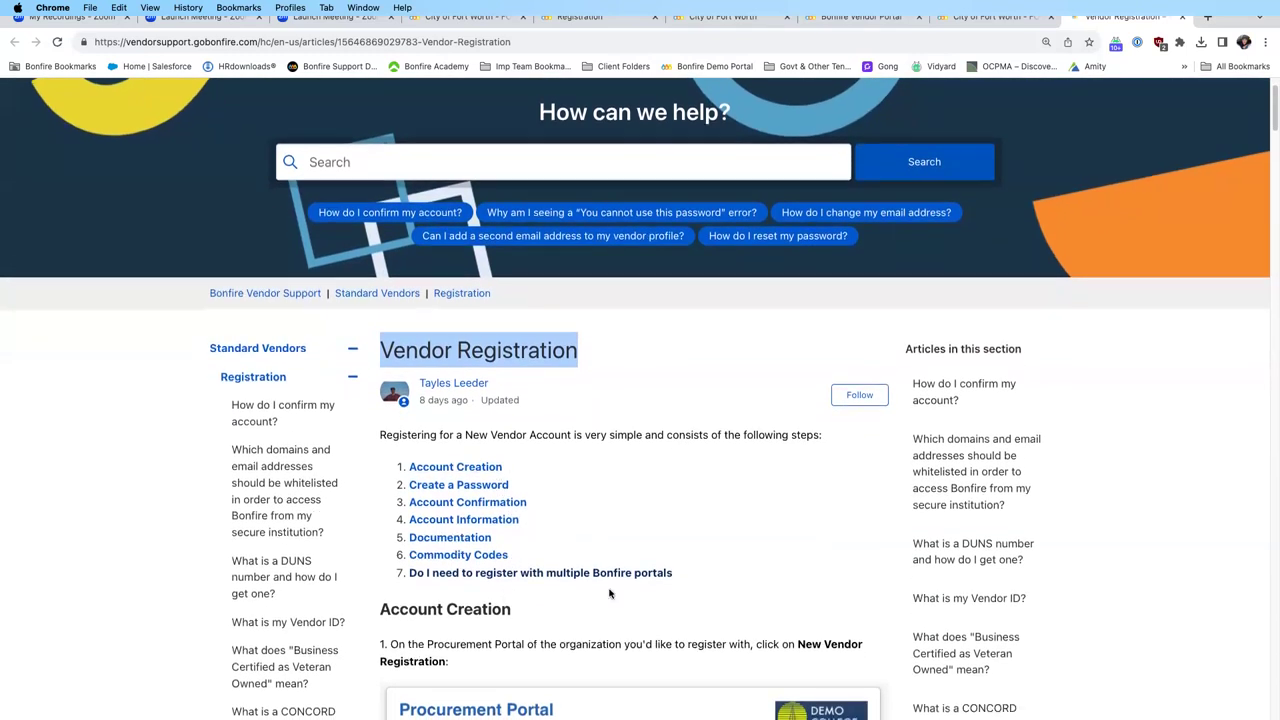
scroll(609, 593, down, 1)
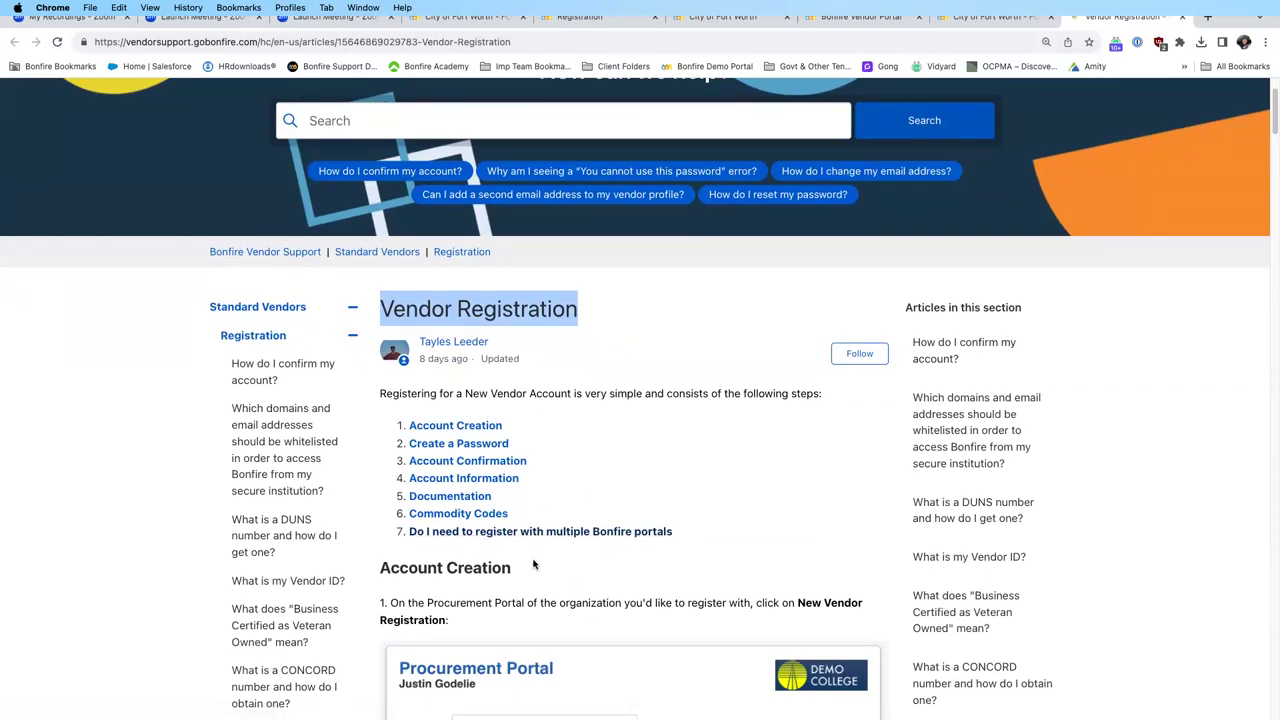
Close the Vendor Registration article and open a new support ticket form
click(1182, 17)
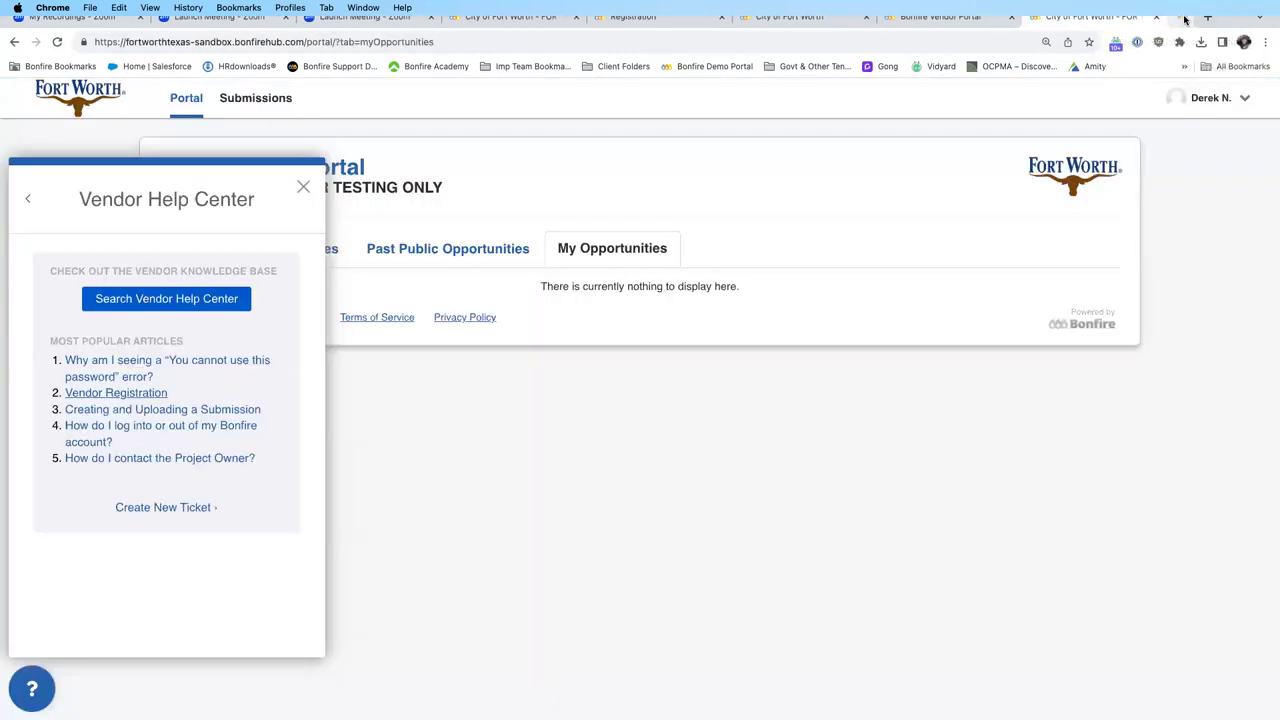
click(173, 509)
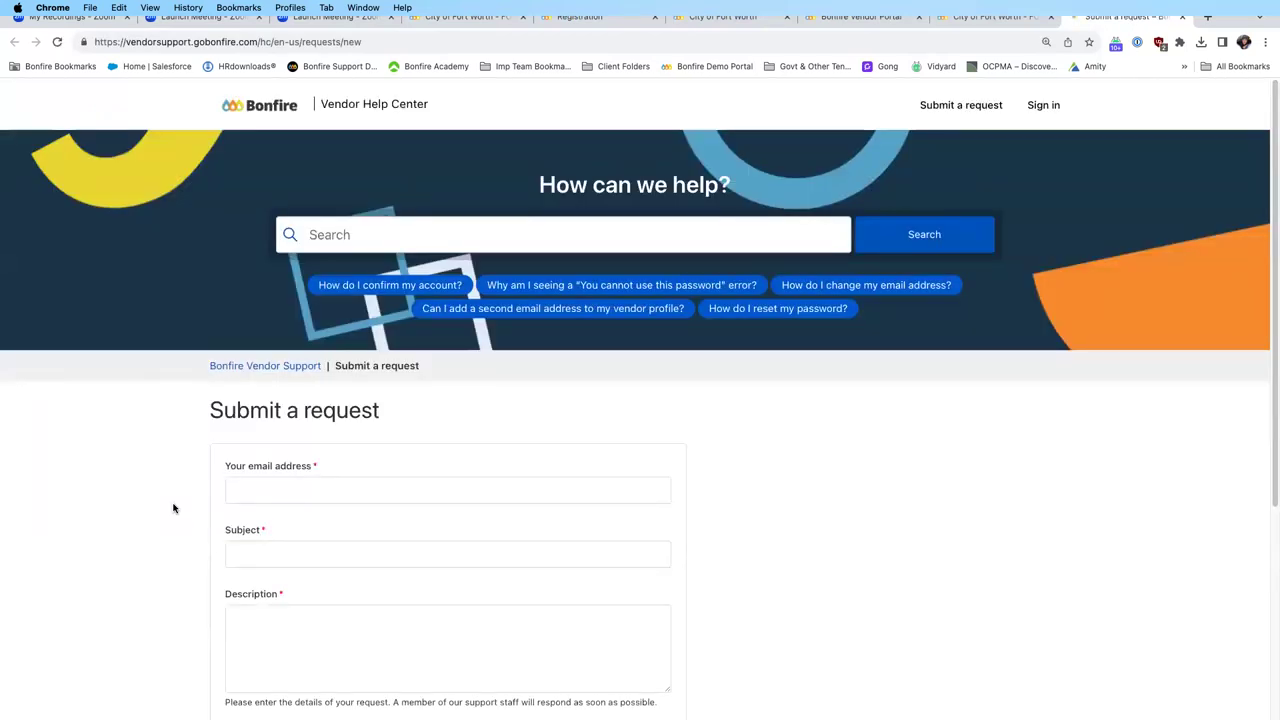
scroll(225, 494, down, 2)
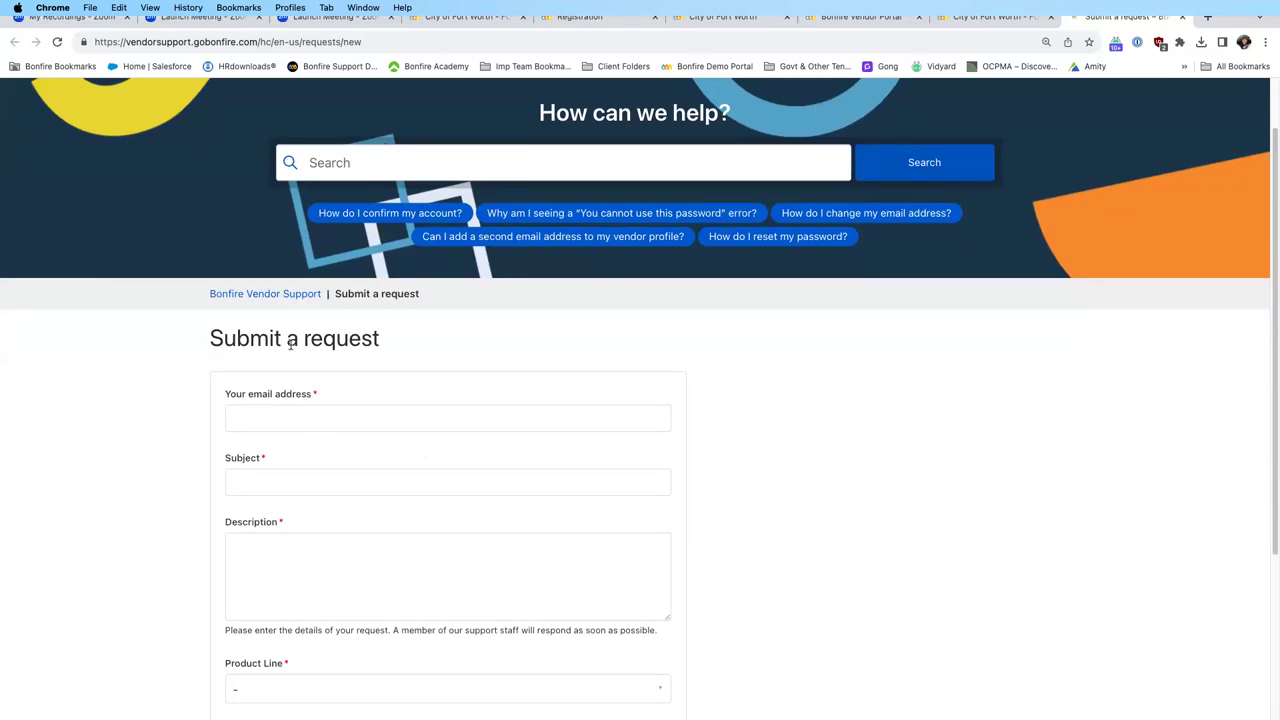
scroll(378, 360, down, 1)
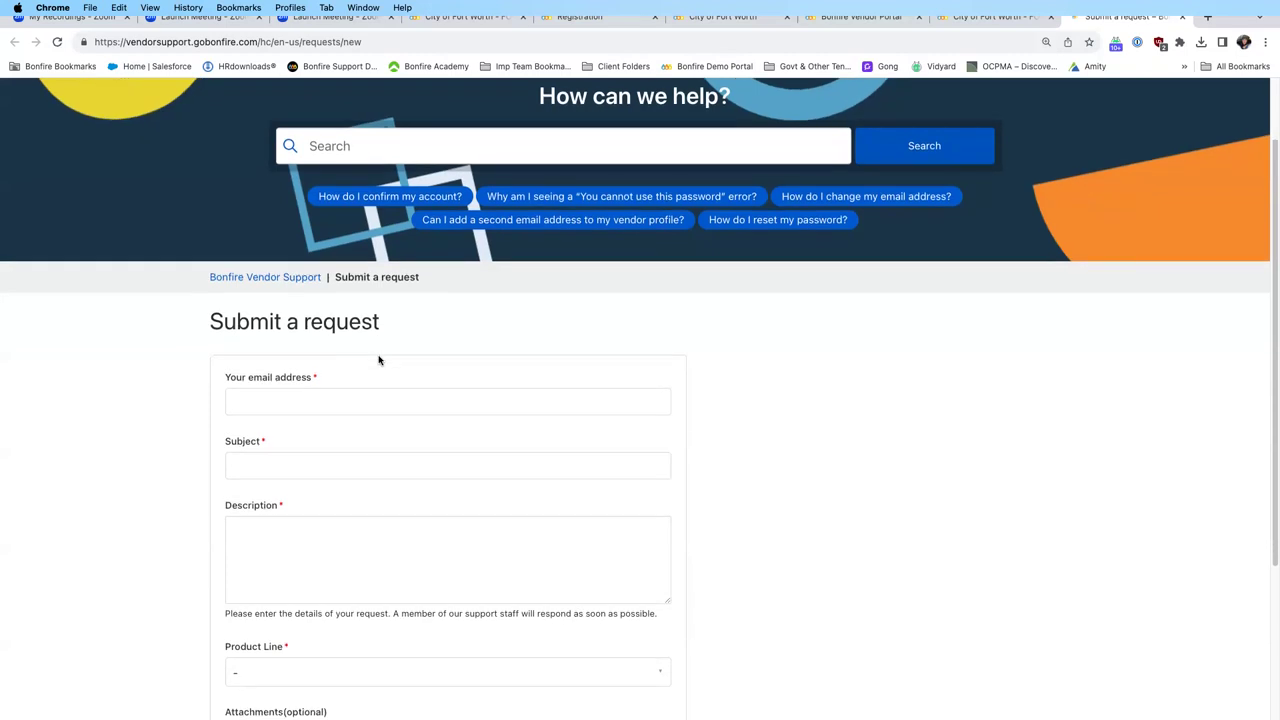
scroll(353, 347, down, 3)
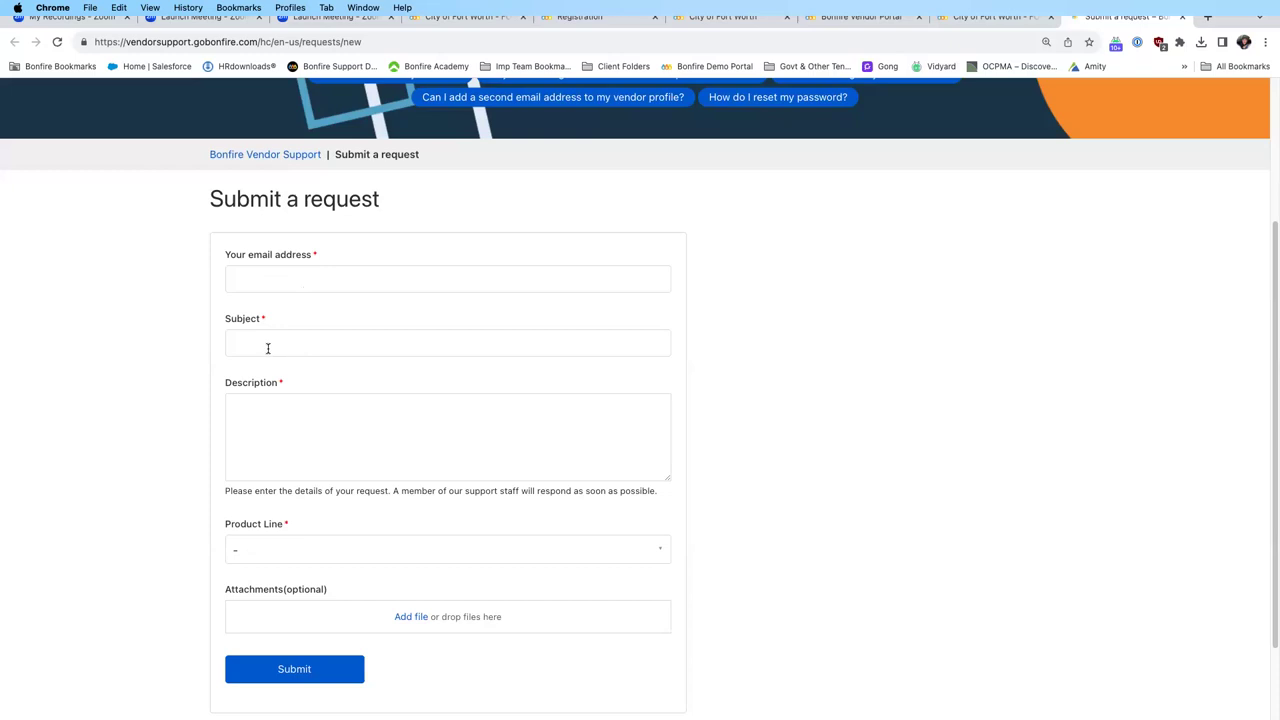
Set the ticket's Product Line to Bonfire, then close the Submit a request form
click(274, 549)
click(254, 566)
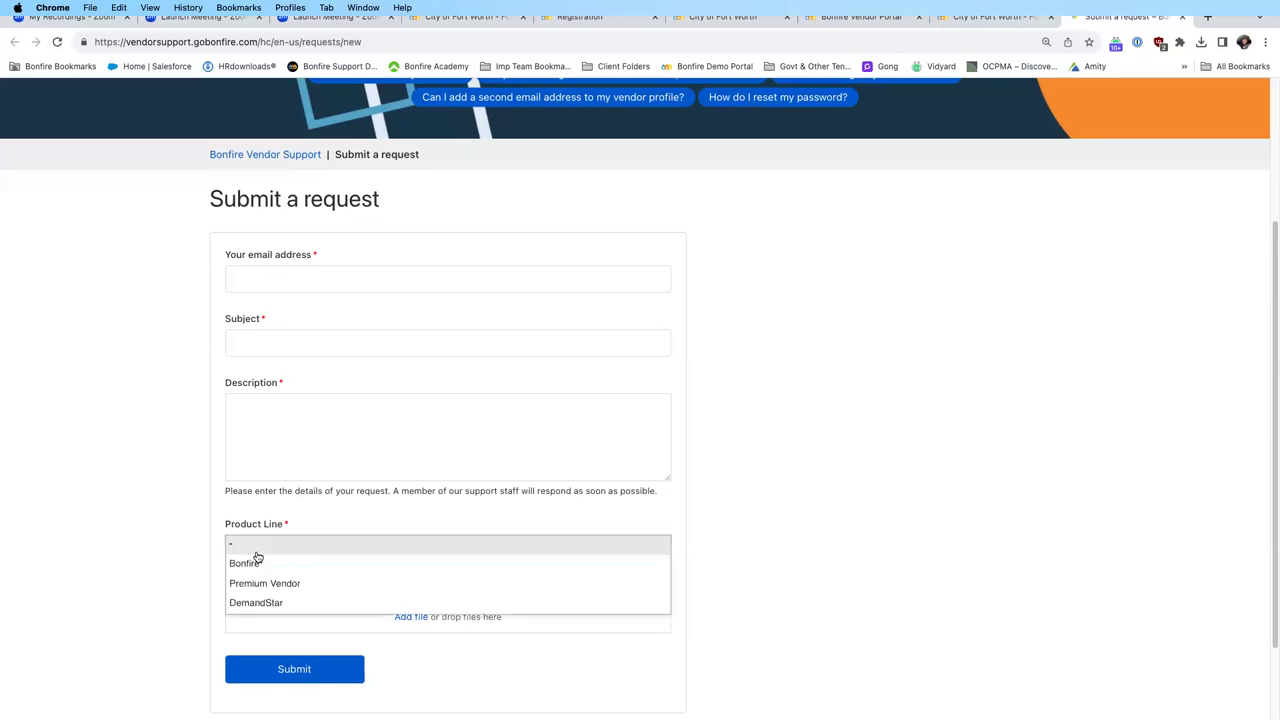
double_click(252, 572)
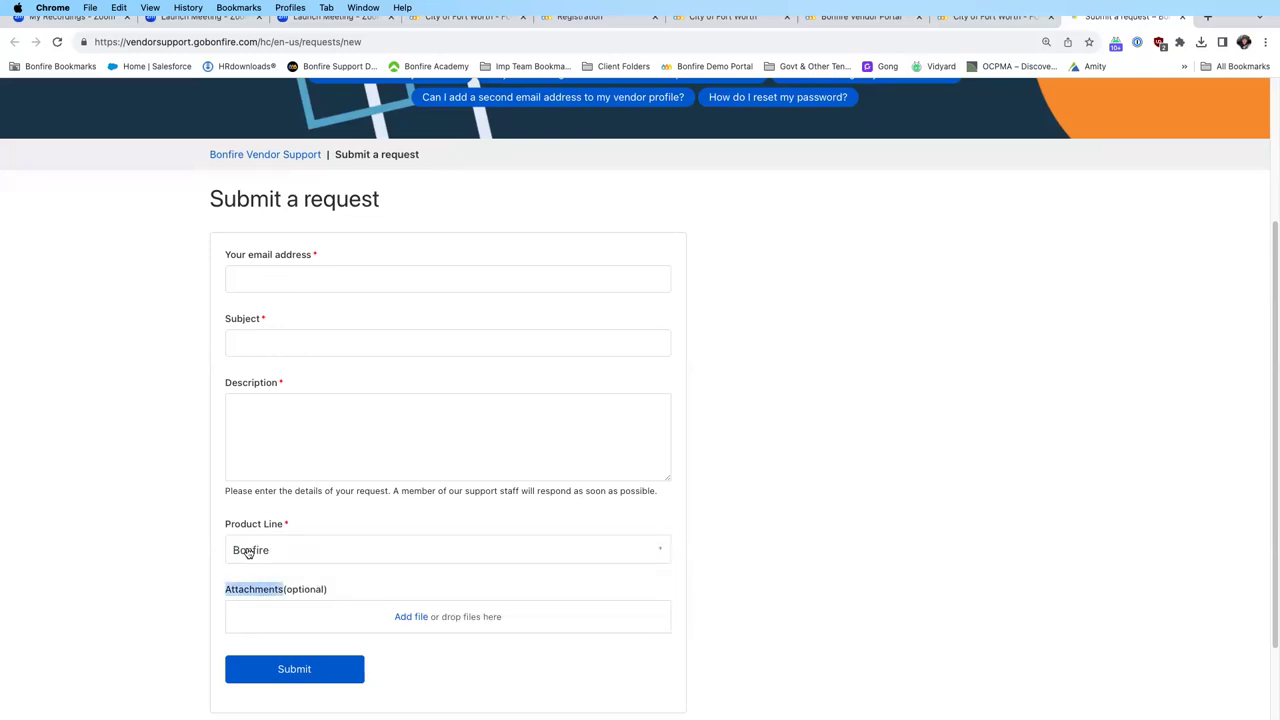
click(270, 556)
click(272, 555)
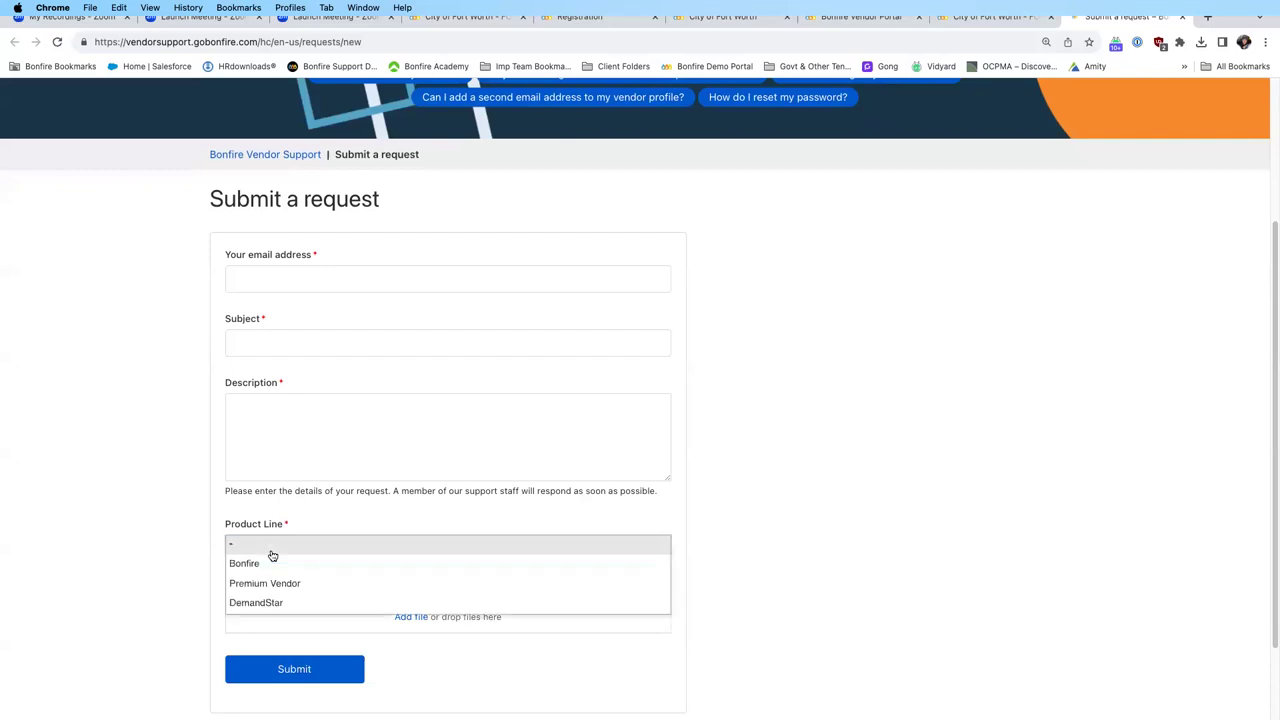
click(293, 566)
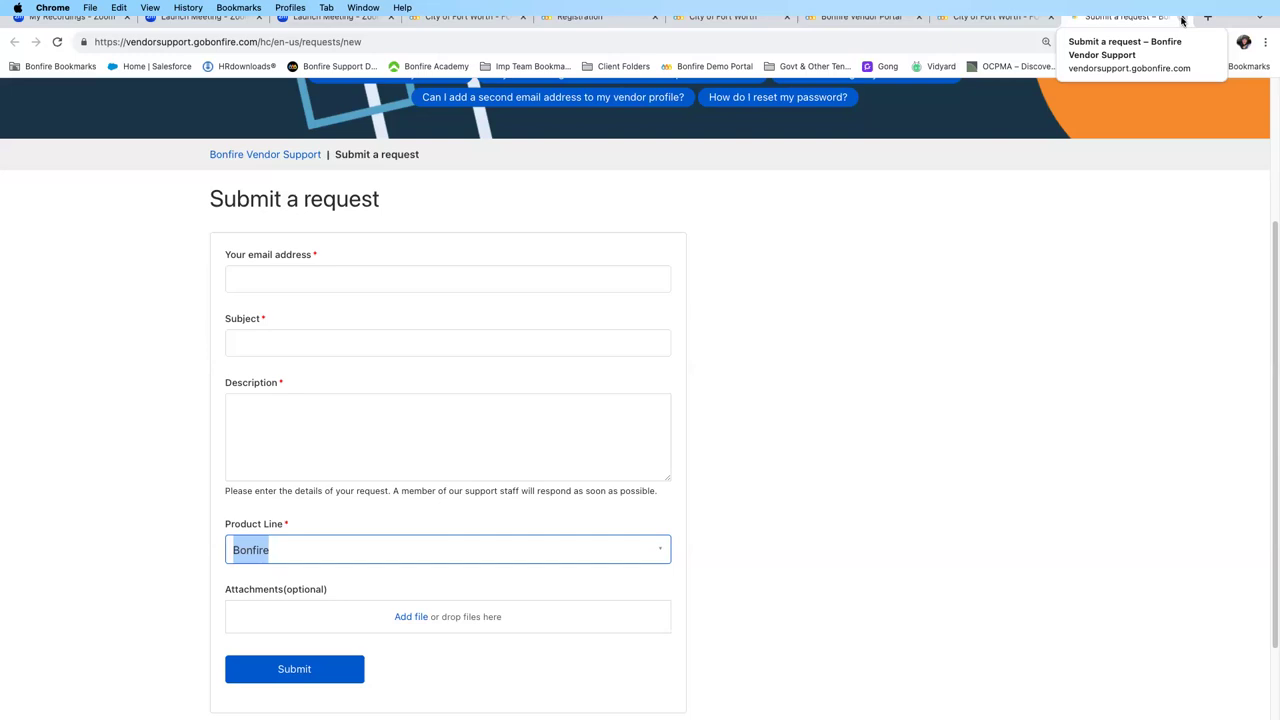
click(1182, 18)
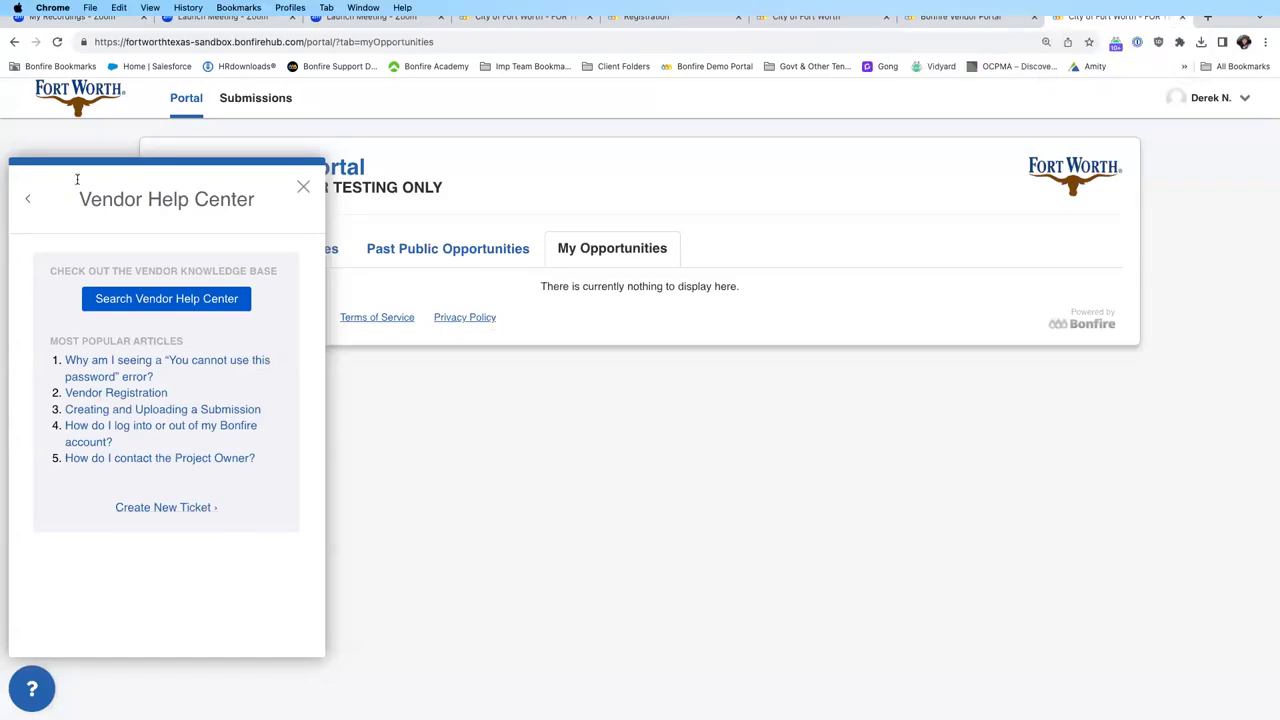
Open the 103057 ITB Thomas Place Storm Drain Improvements opportunity from Open Public Opportunities
click(302, 187)
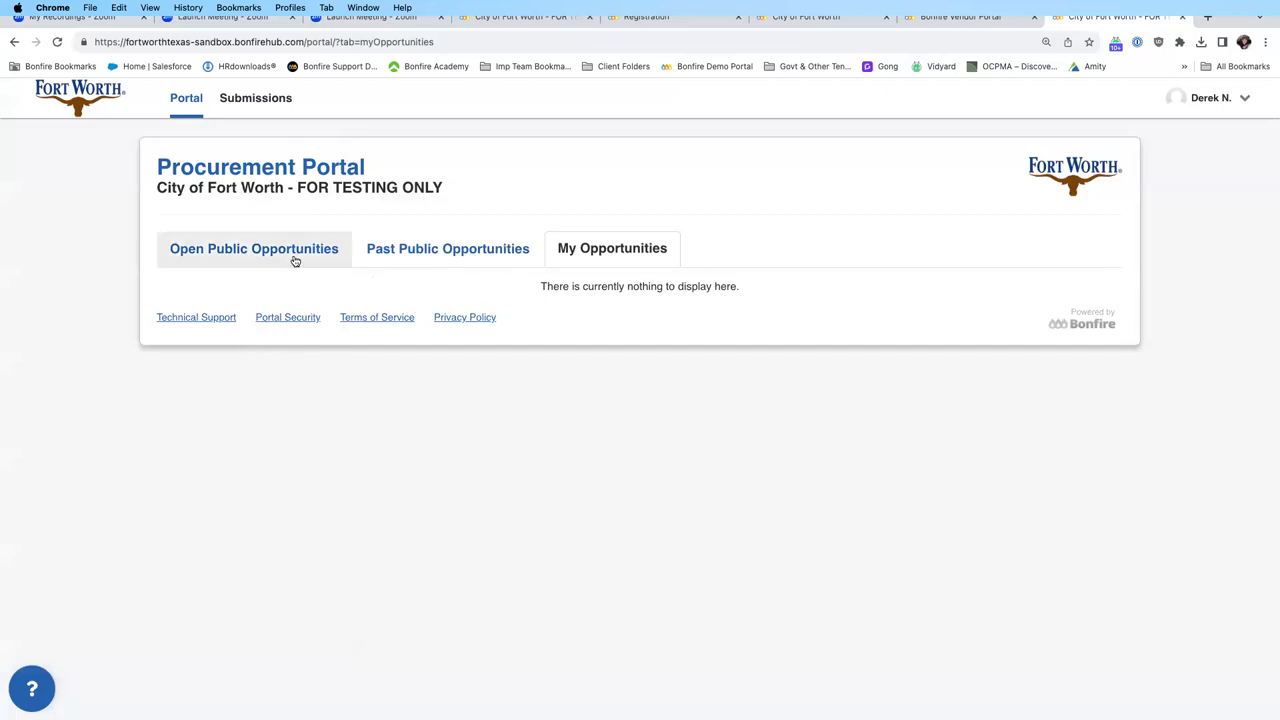
click(244, 254)
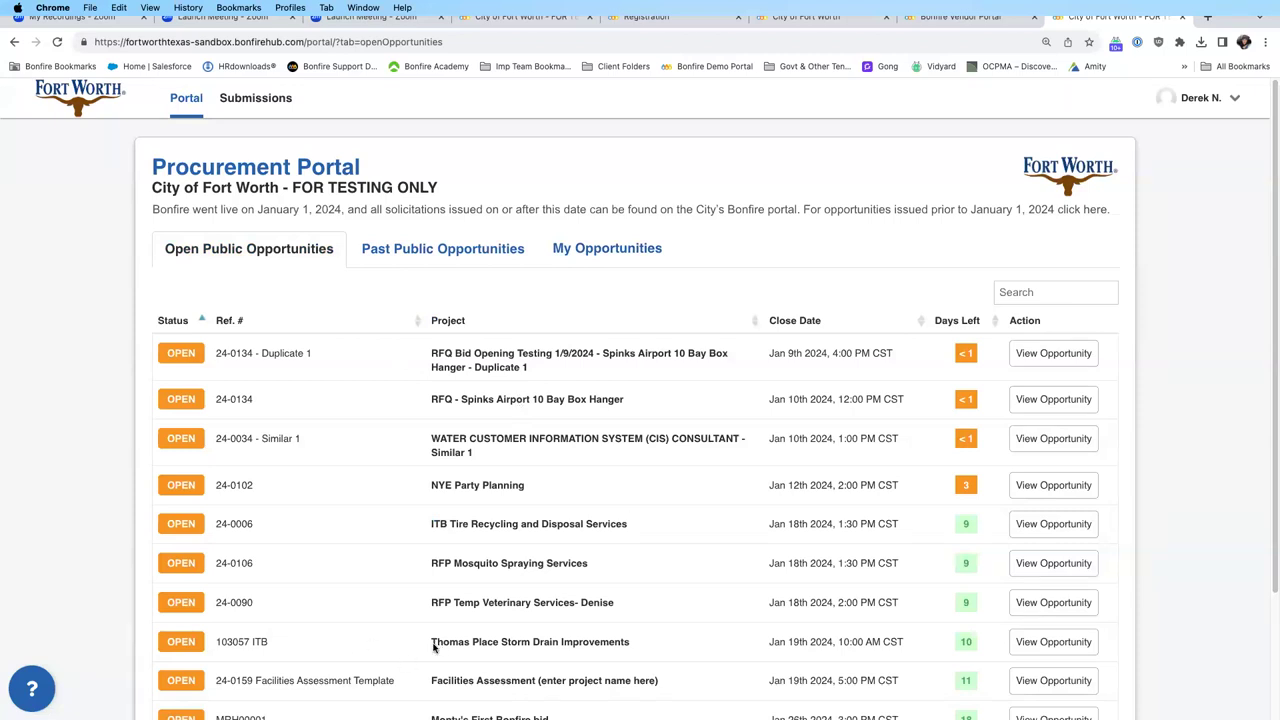
drag(433, 647, 644, 648)
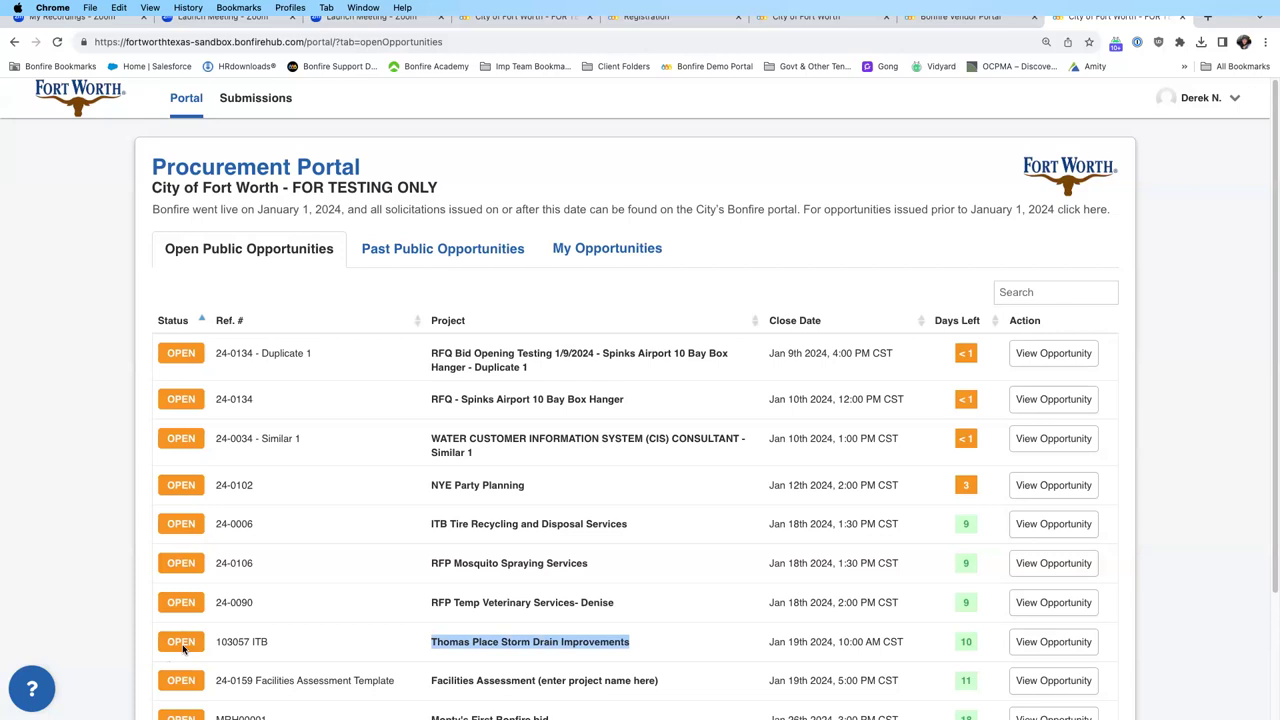
drag(770, 644, 884, 645)
click(864, 652)
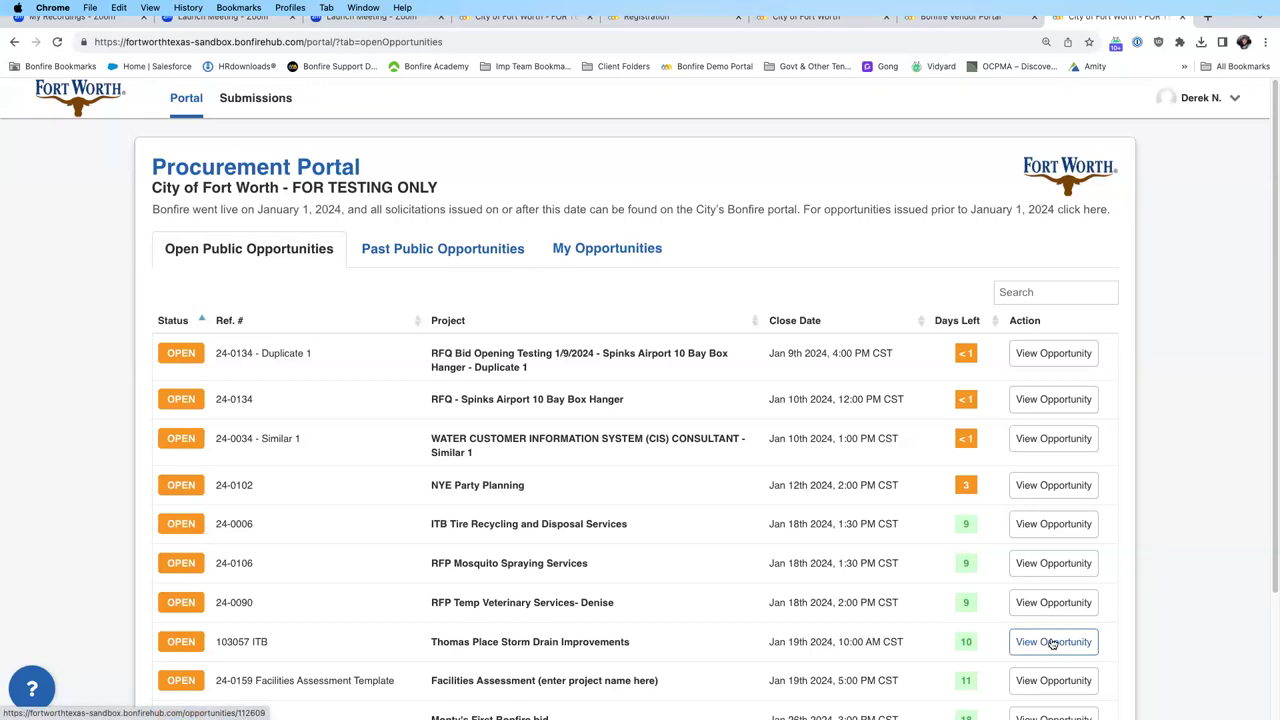
click(1079, 643)
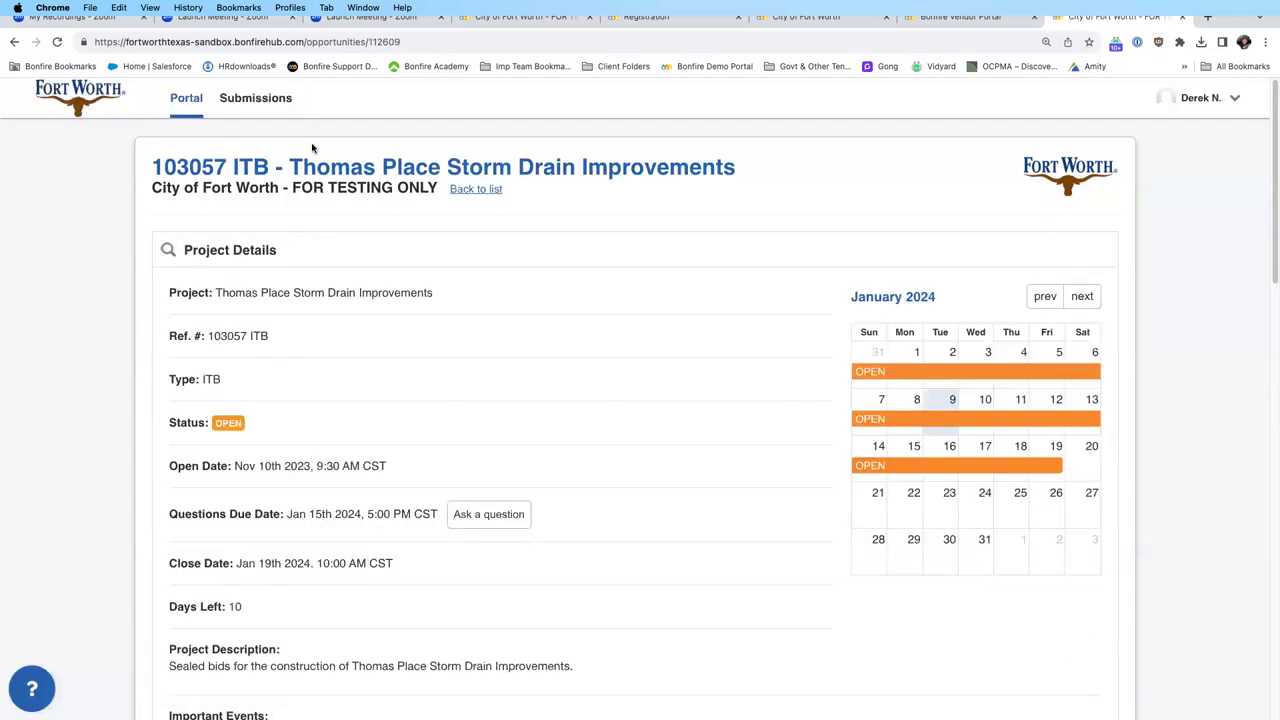
scroll(310, 145, down, 1)
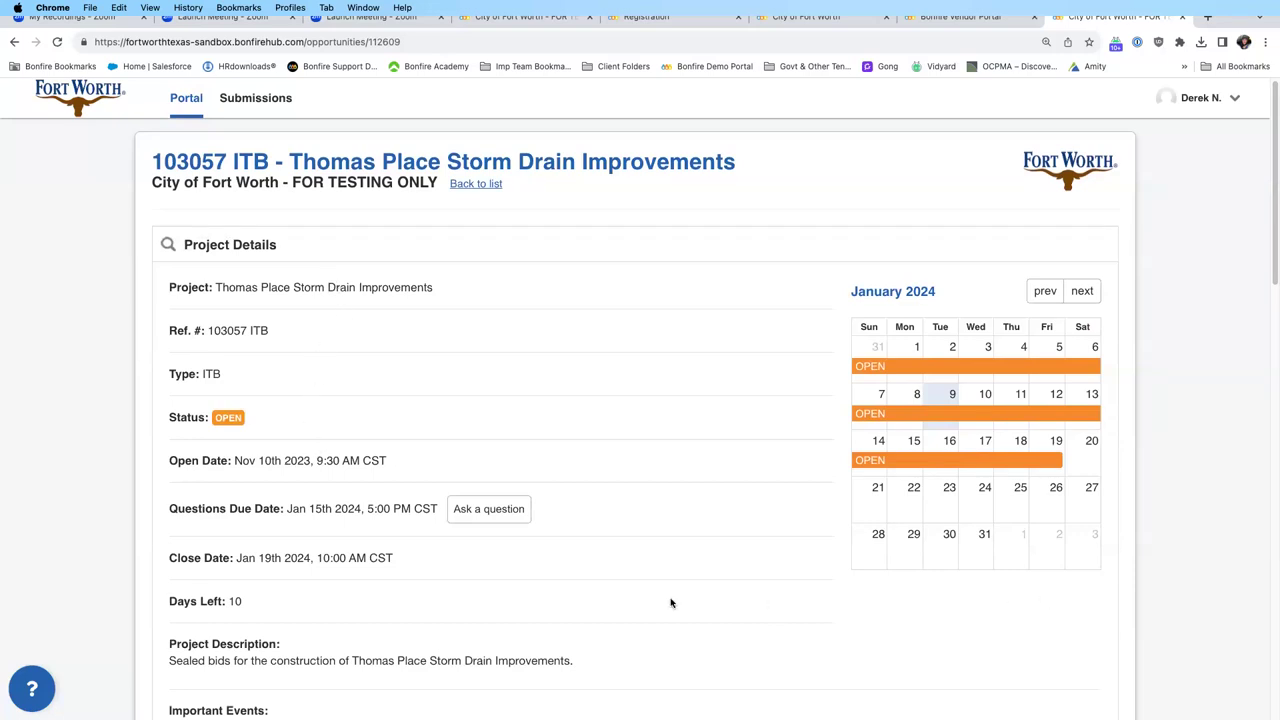
scroll(638, 425, down, 1)
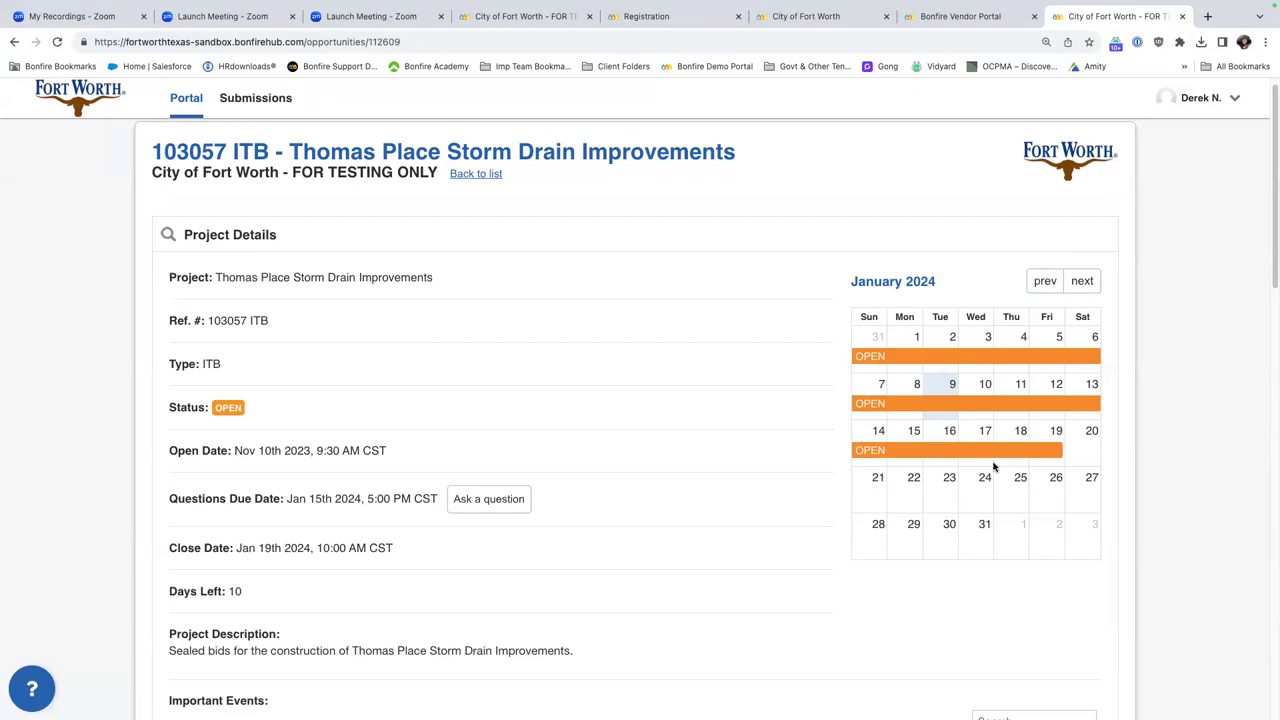
scroll(528, 297, down, 2)
scroll(525, 298, down, 5)
drag(288, 465, 629, 464)
click(543, 478)
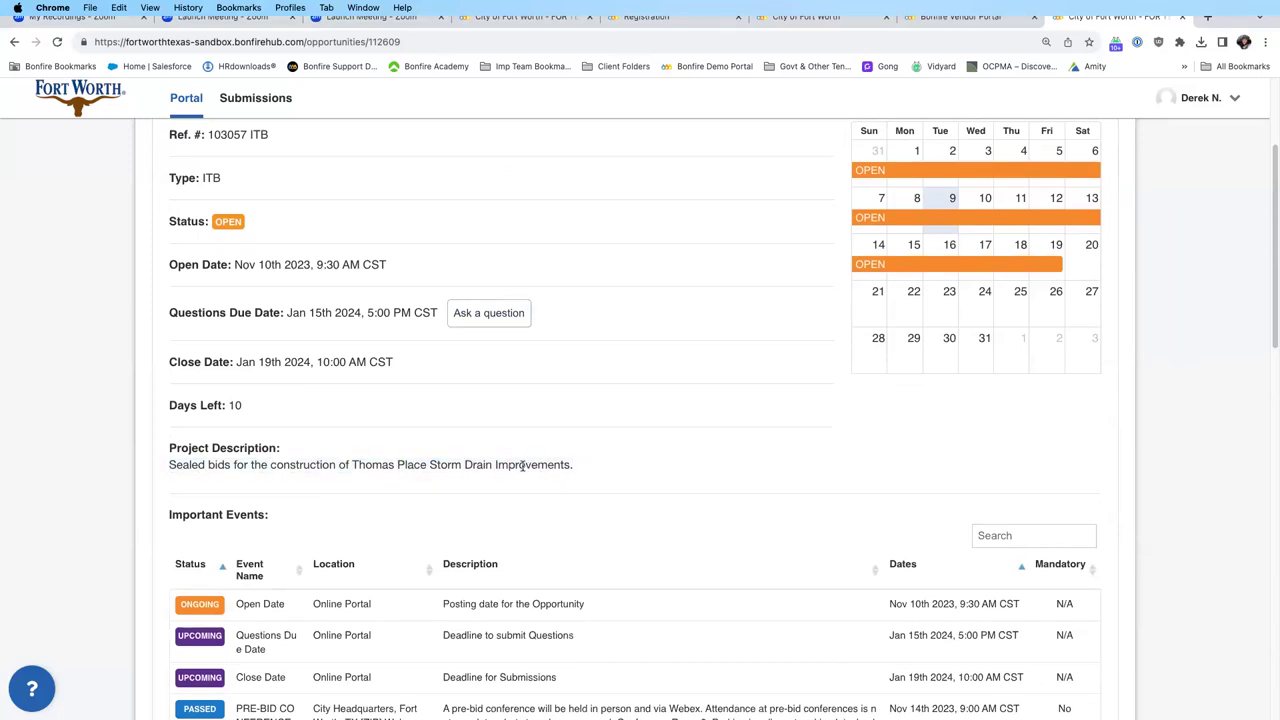
scroll(520, 465, down, 2)
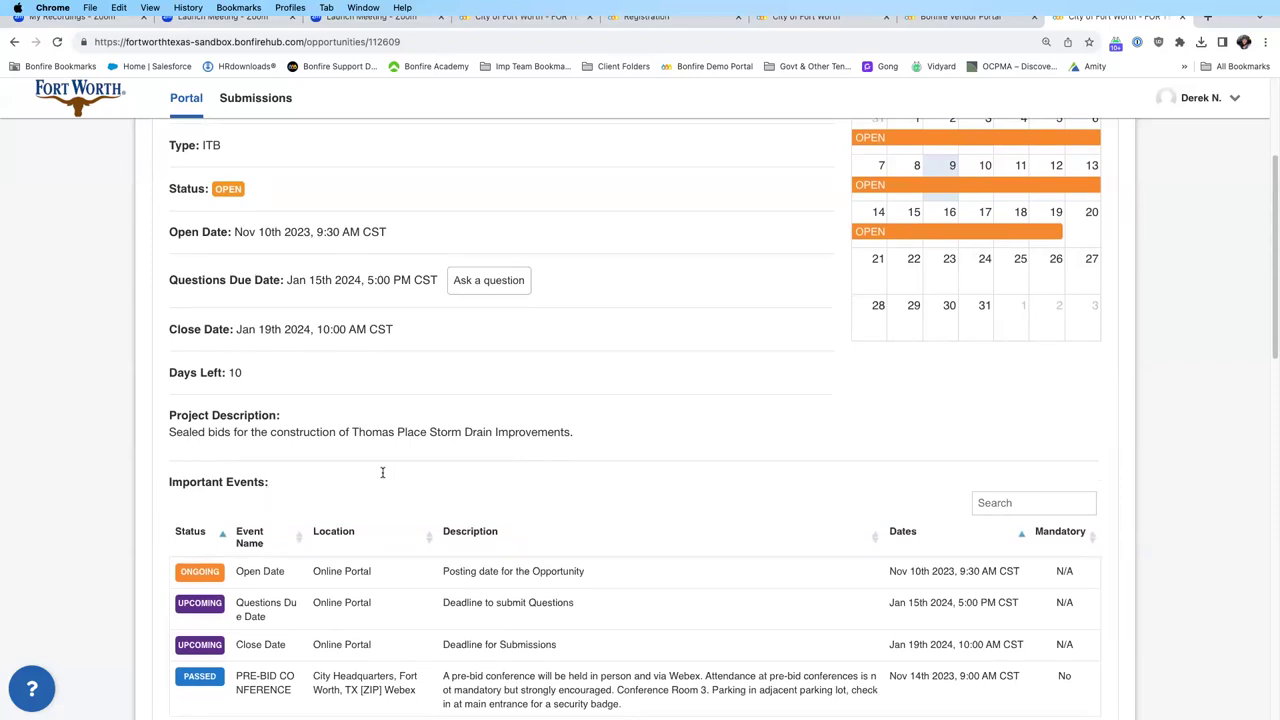
scroll(745, 405, down, 2)
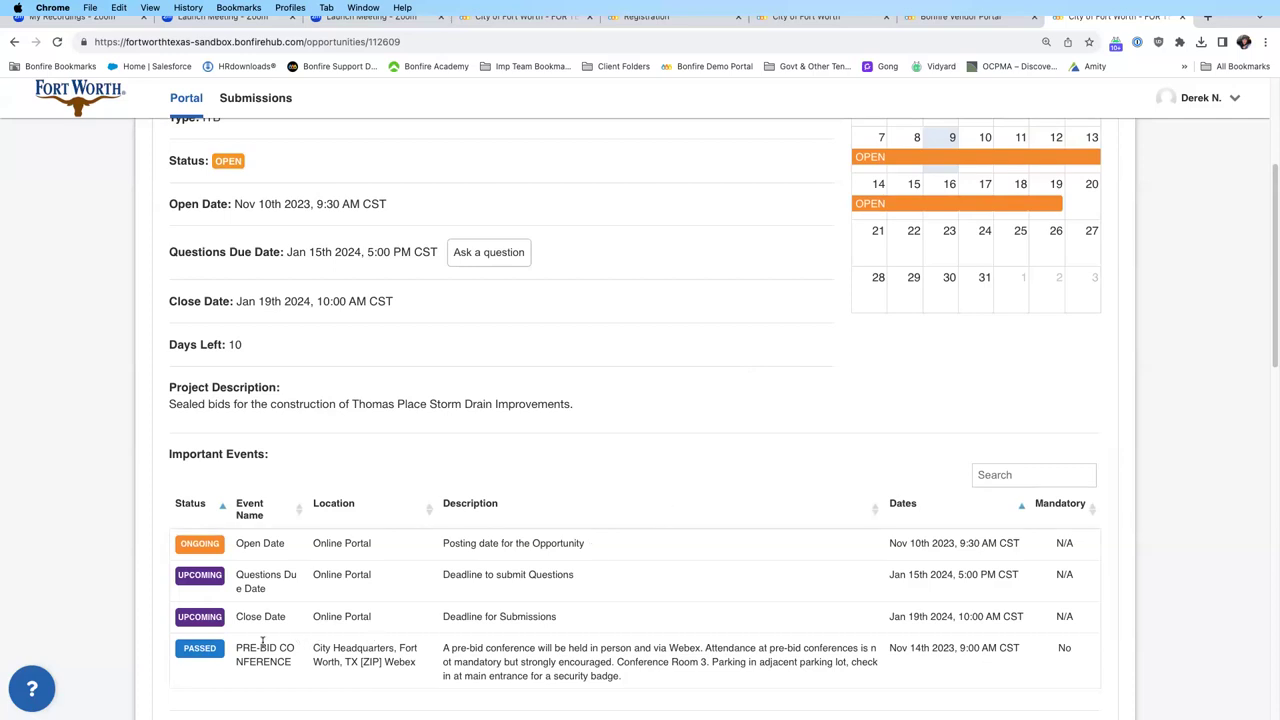
drag(238, 648, 301, 663)
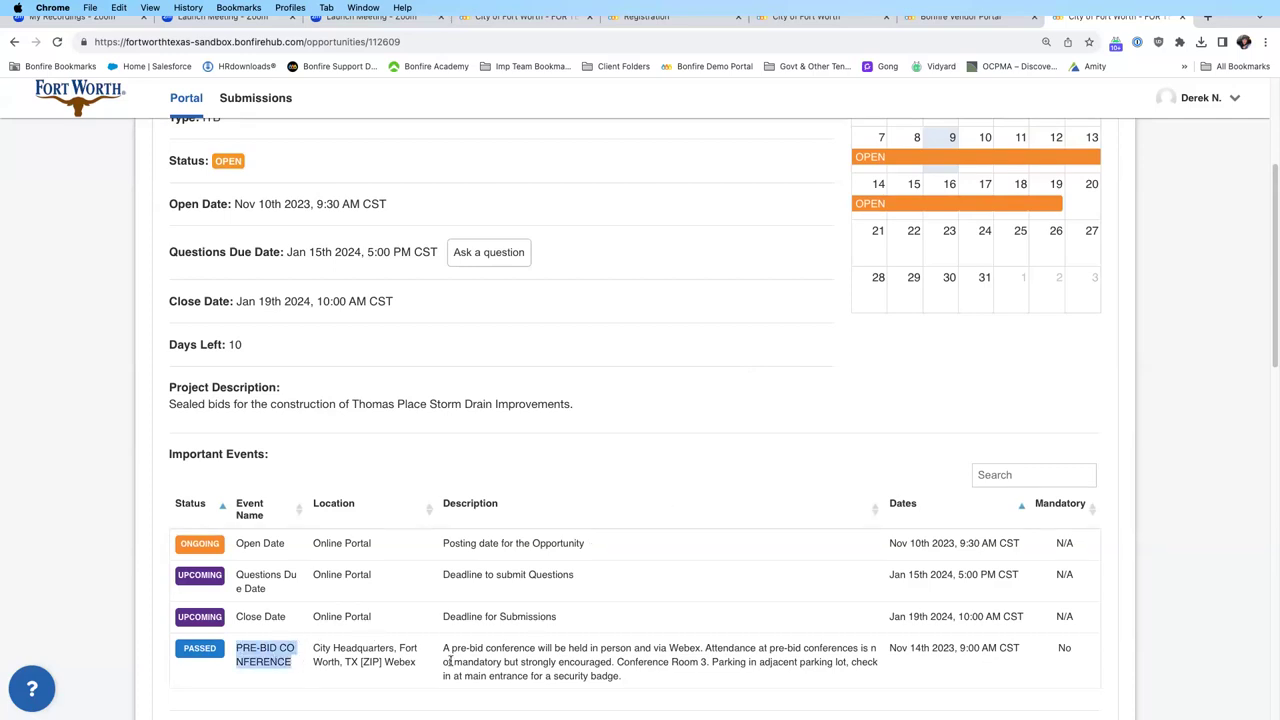
scroll(450, 661, down, 1)
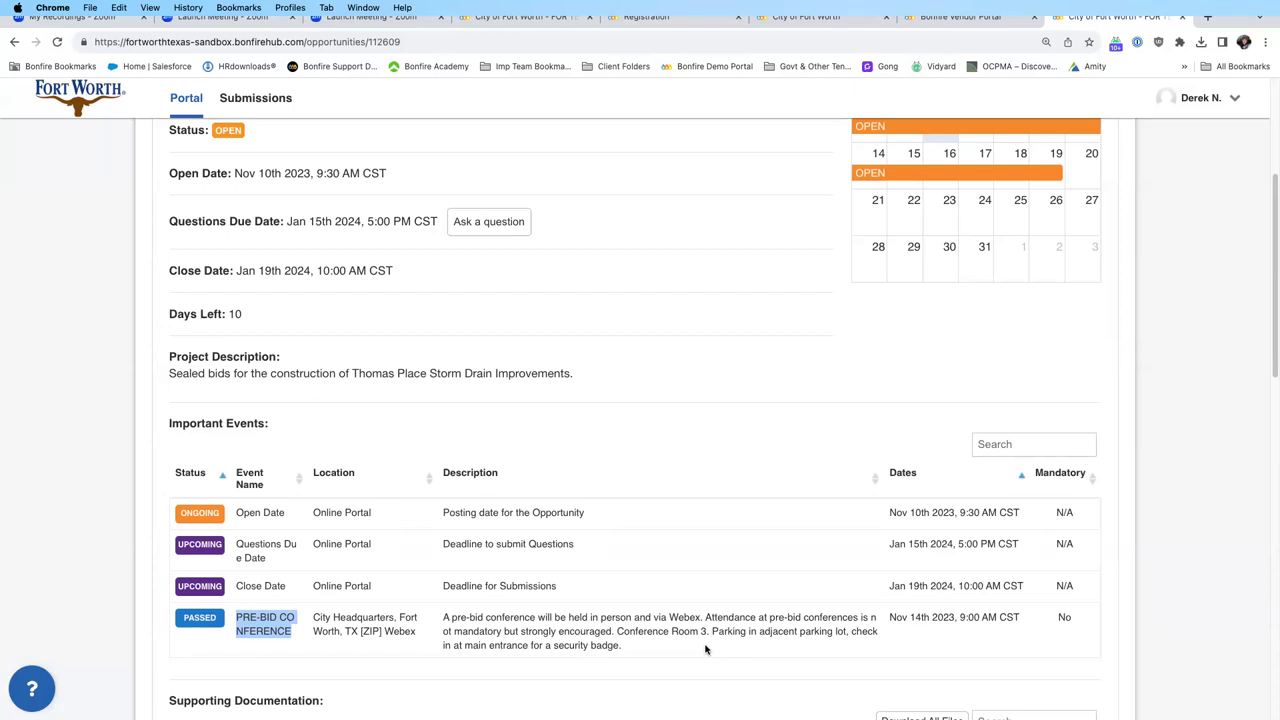
drag(890, 619, 1022, 618)
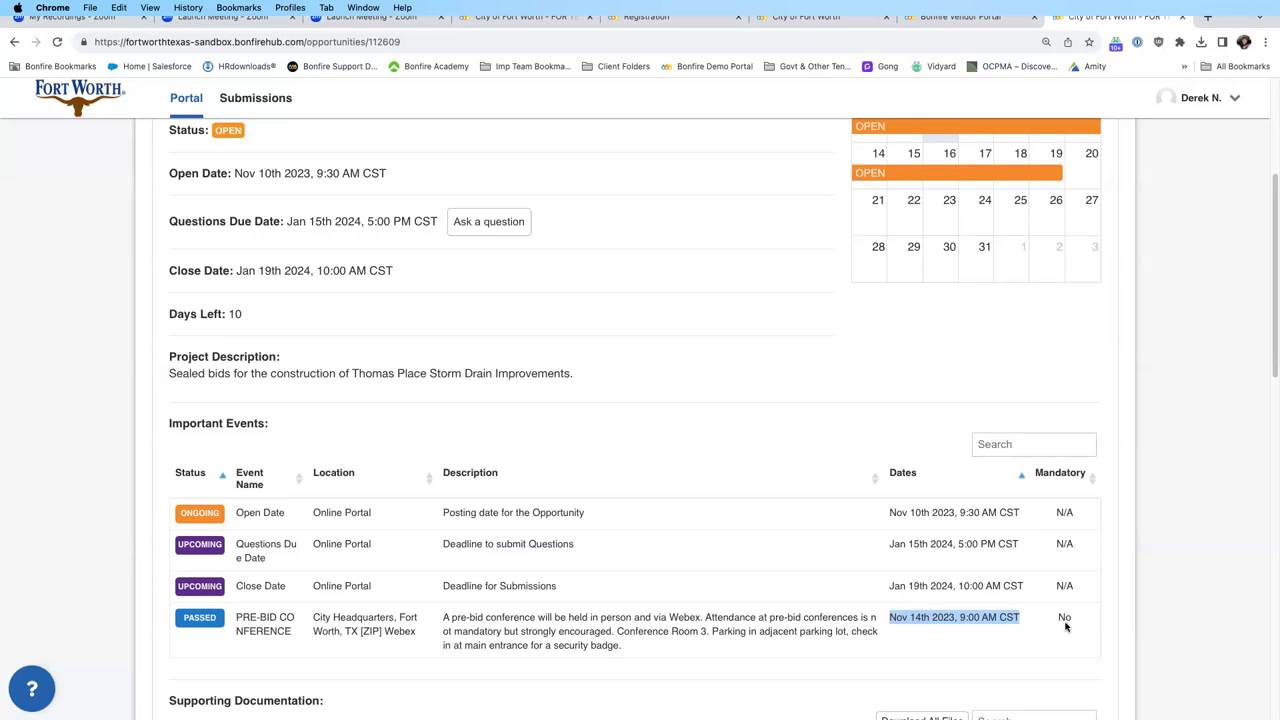
double_click(1066, 624)
click(585, 320)
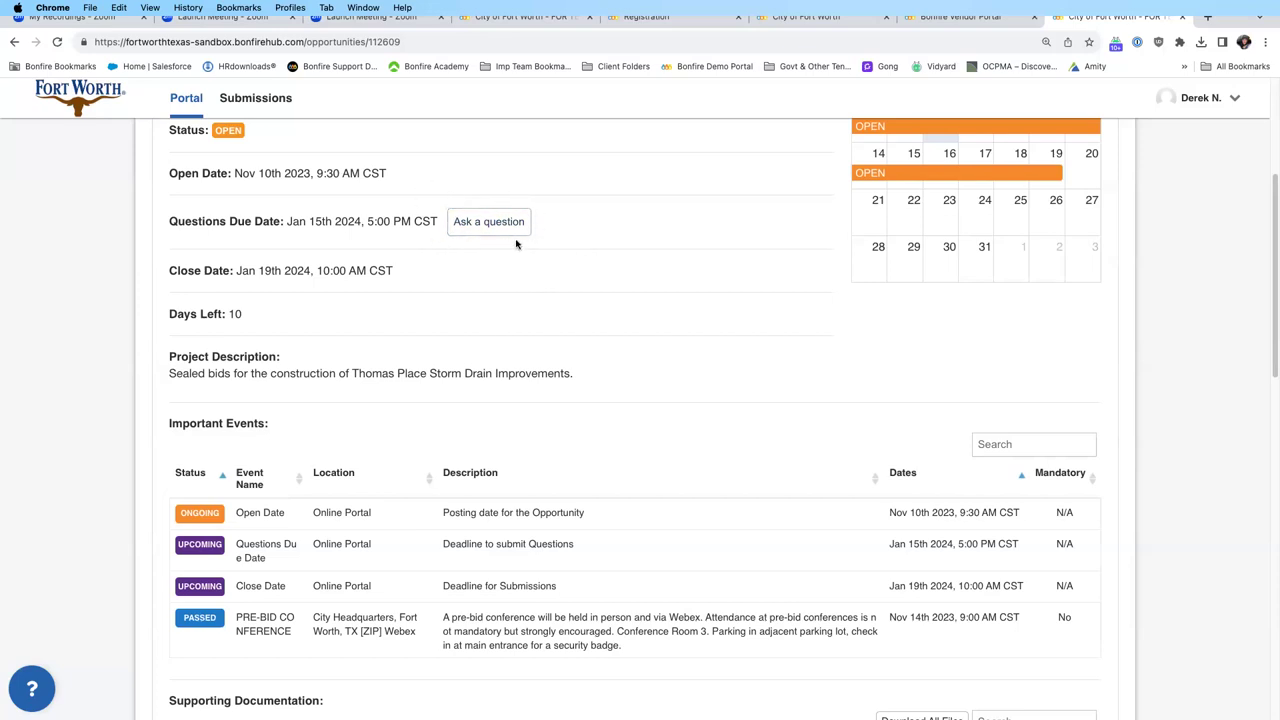
scroll(431, 306, down, 1)
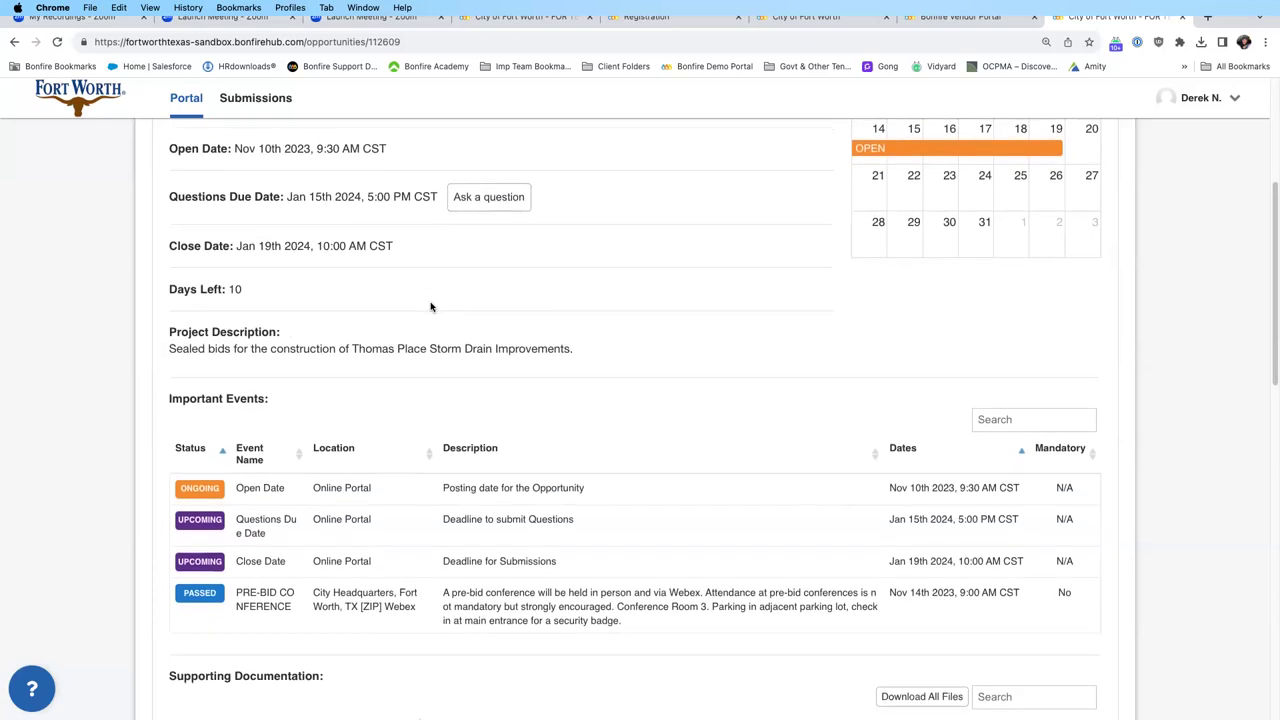
scroll(330, 318, down, 5)
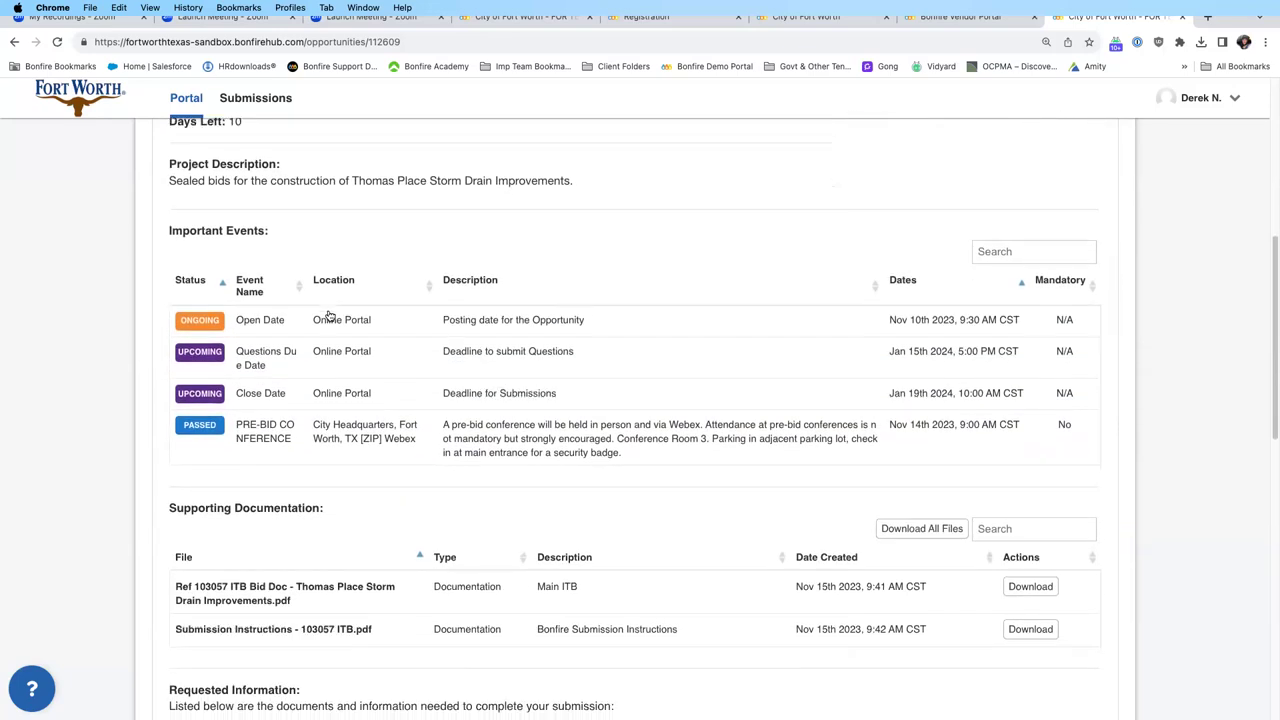
drag(163, 442, 325, 444)
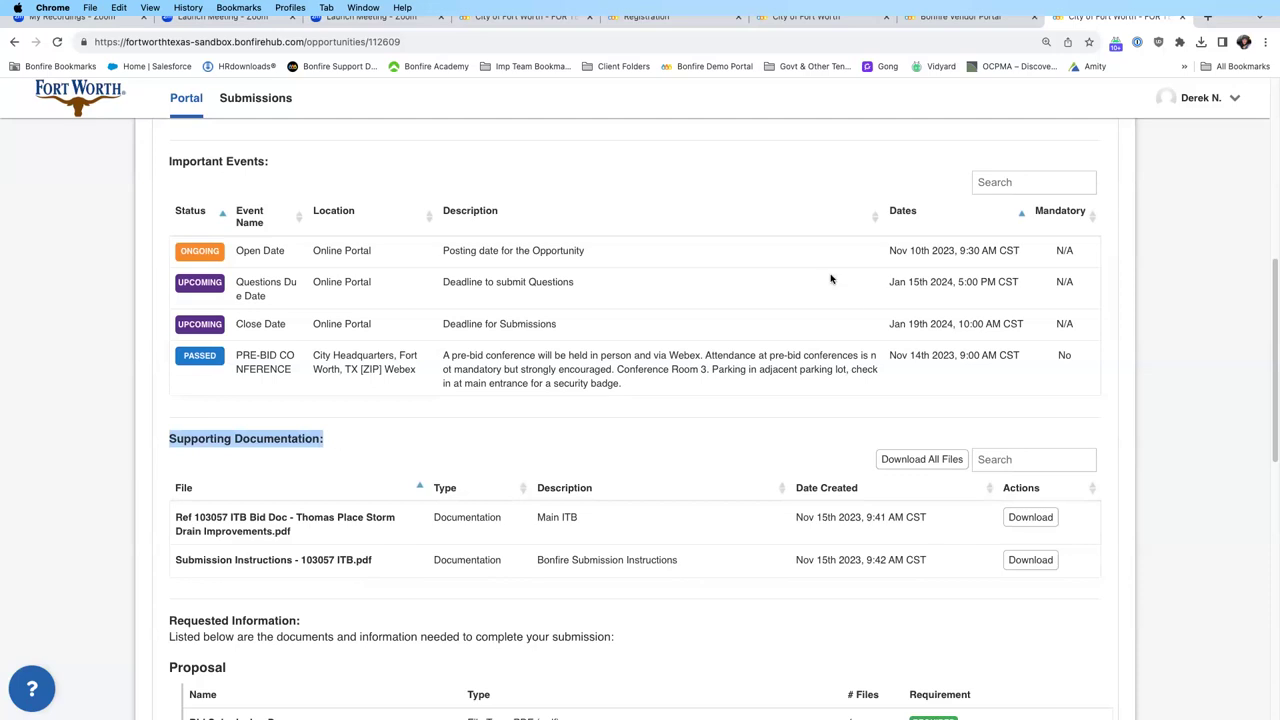
scroll(466, 330, down, 1)
scroll(466, 330, down, 1)
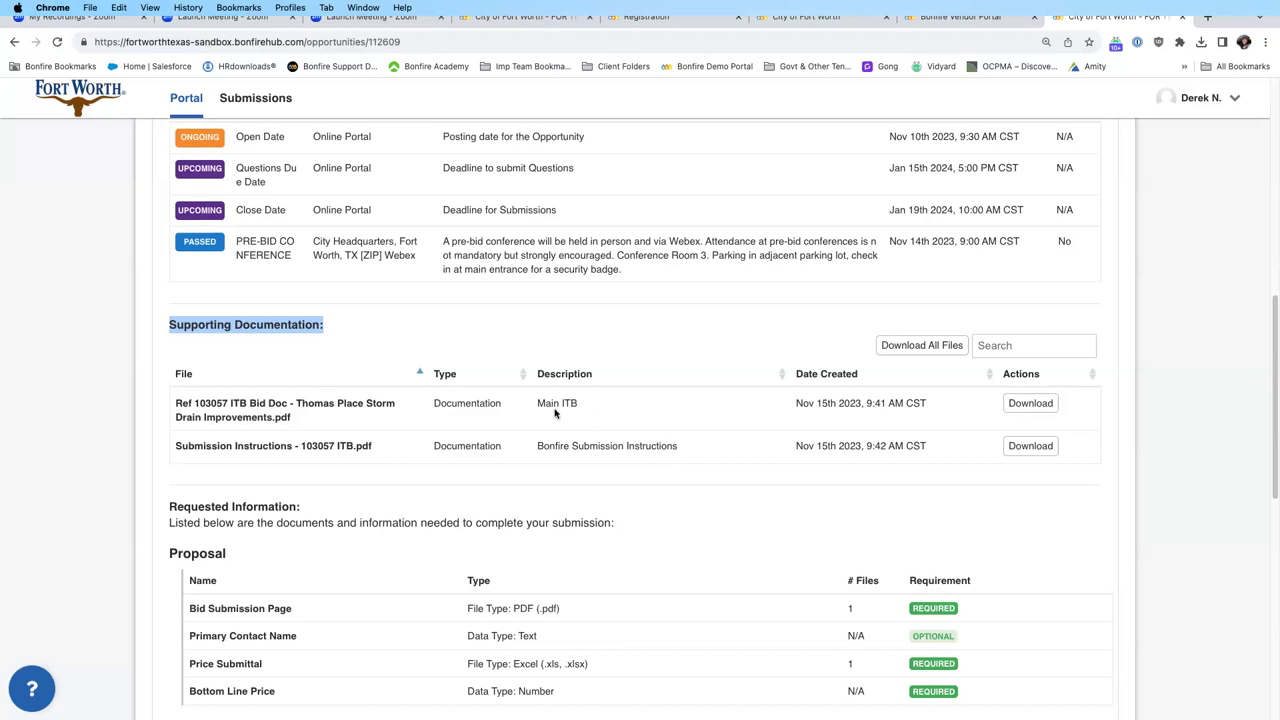
drag(537, 405, 591, 404)
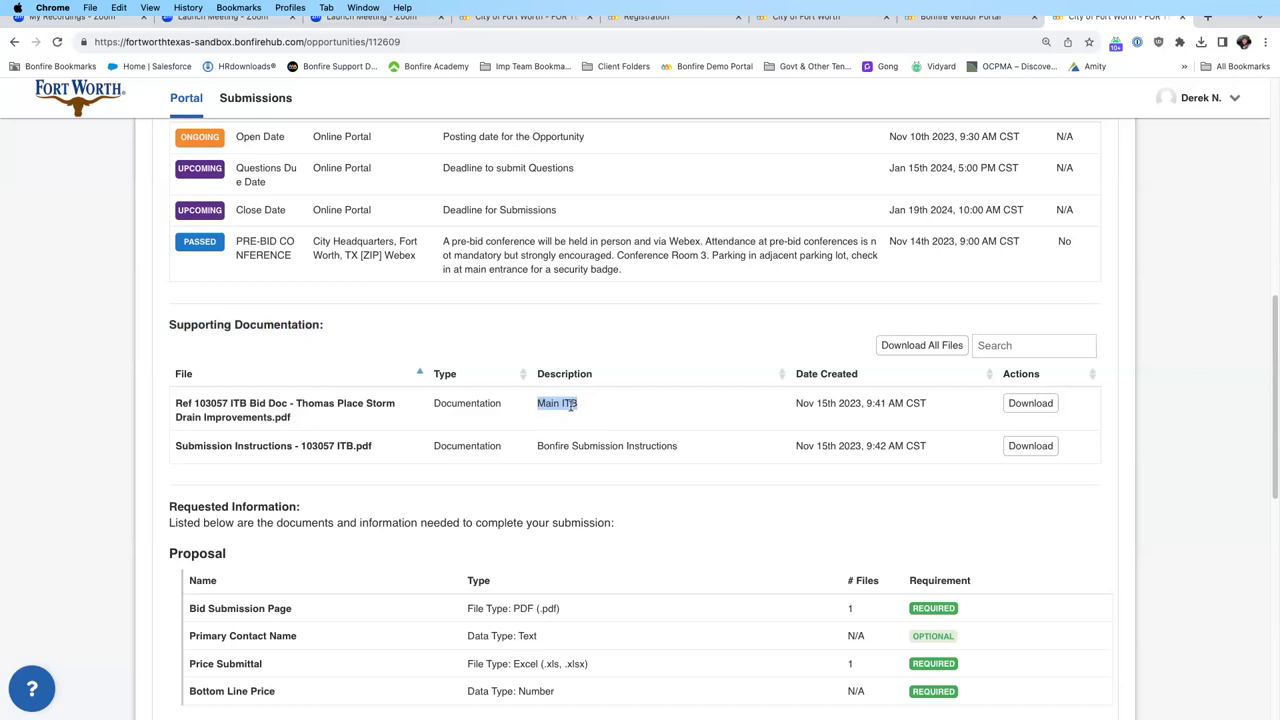
click(646, 461)
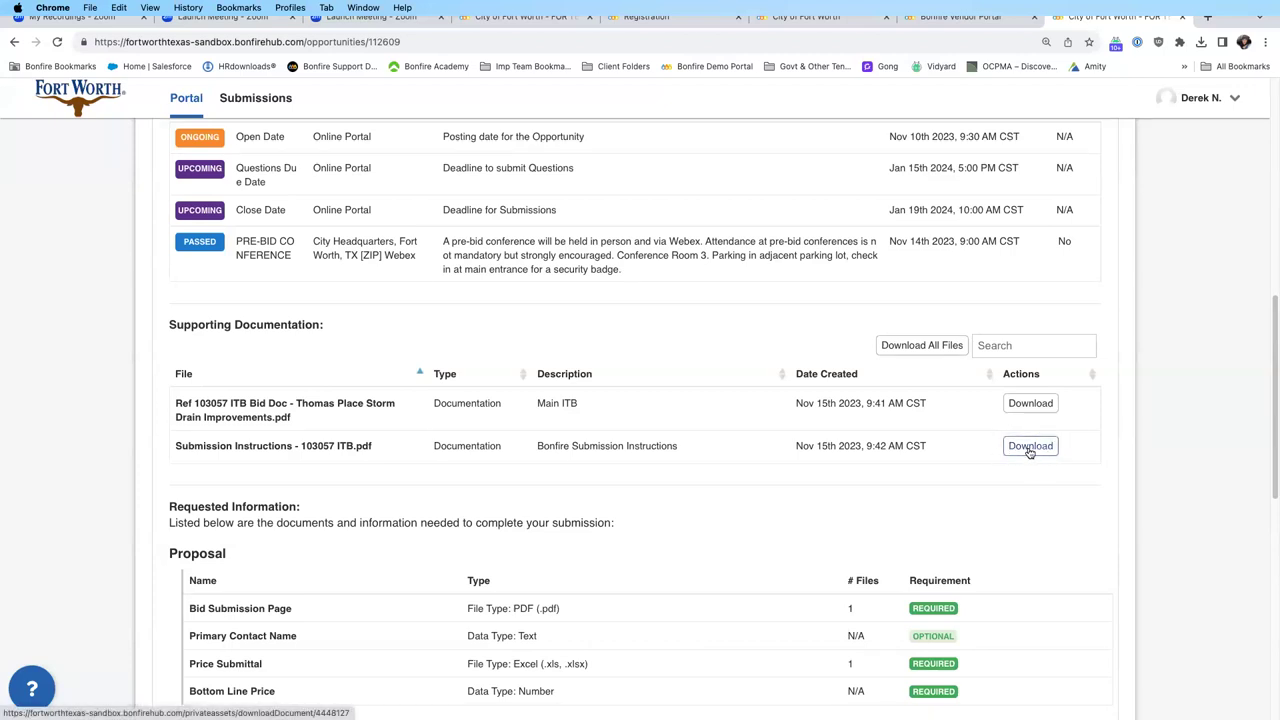
Download the Submission Instructions, the Bid Doc and all supporting files as a zip
click(1029, 446)
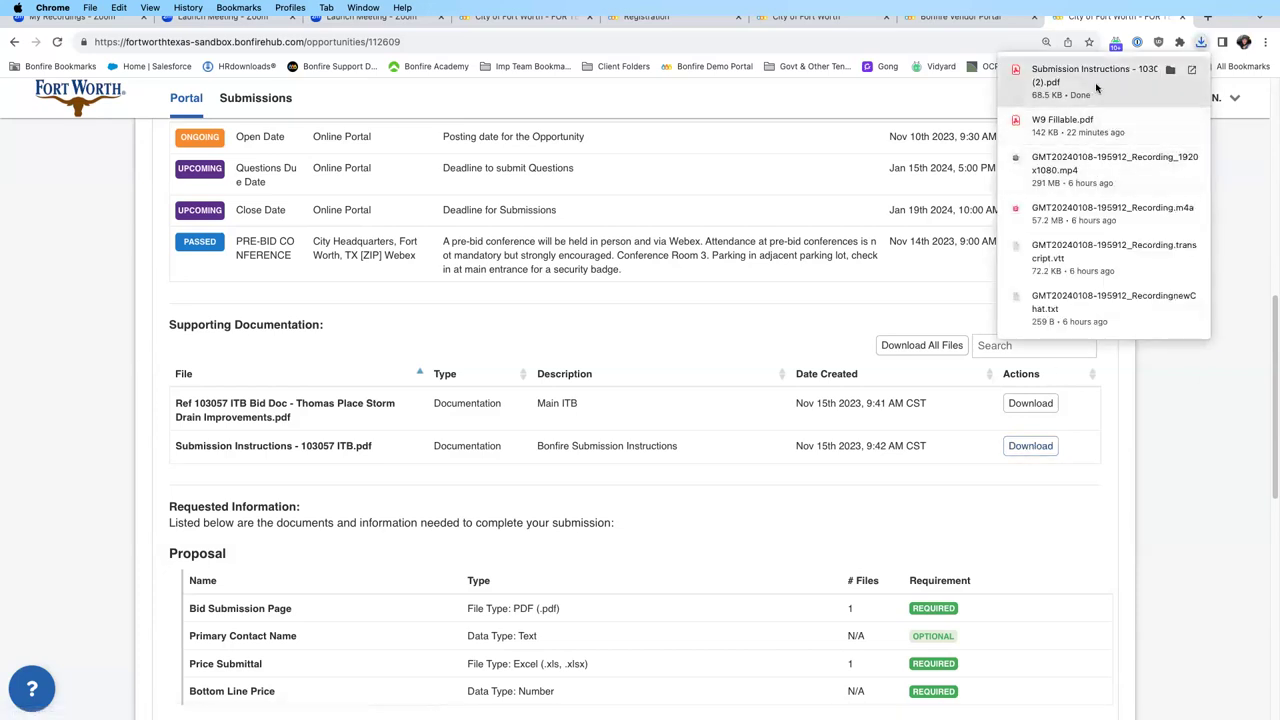
click(1036, 403)
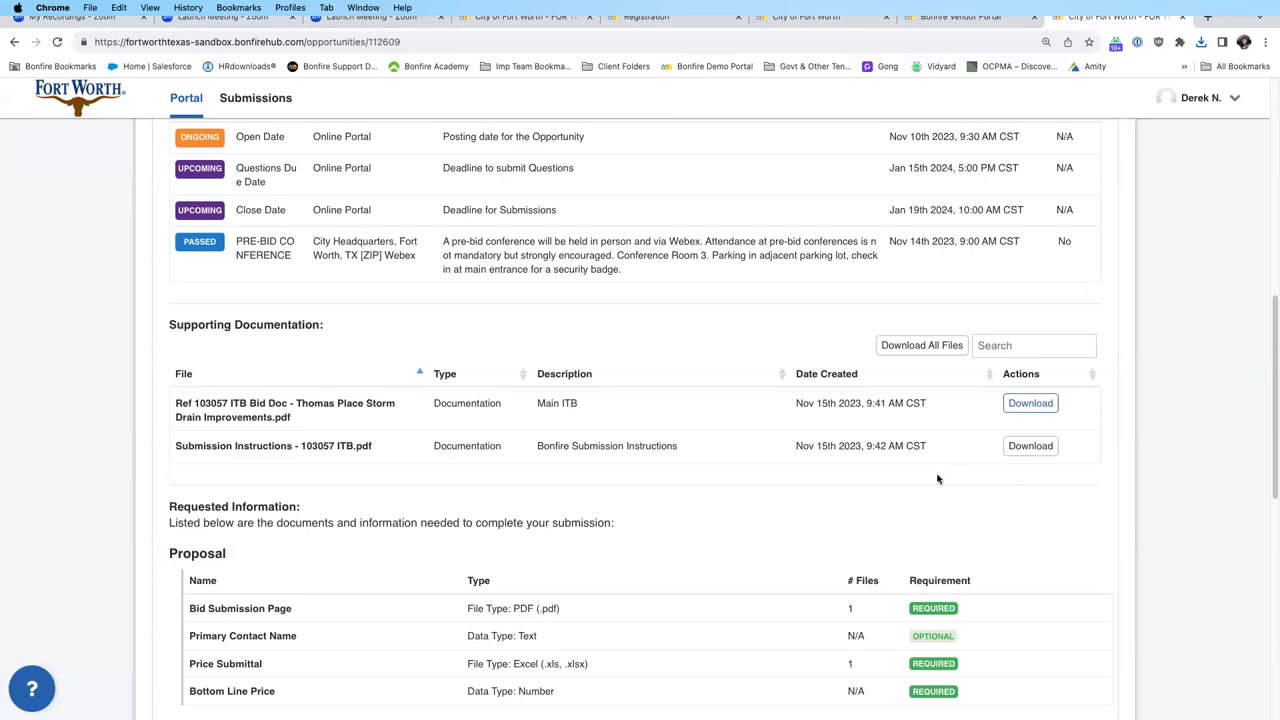
scroll(832, 509, down, 1)
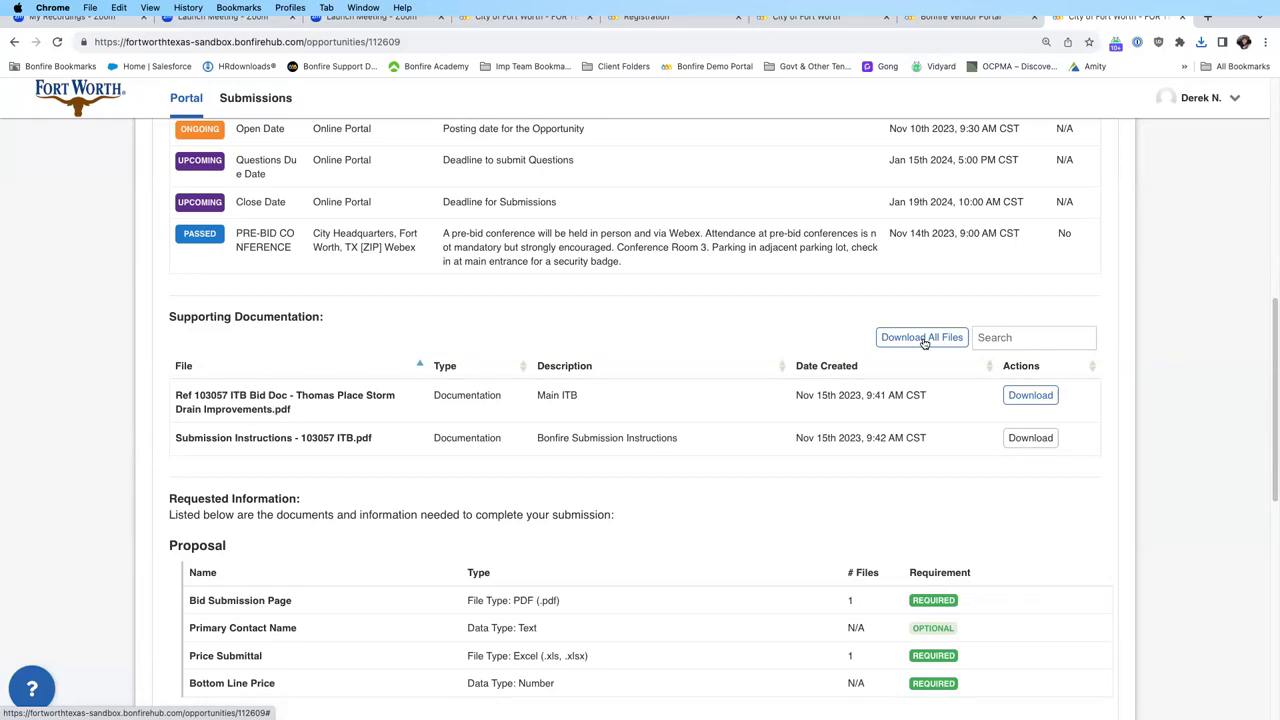
click(924, 341)
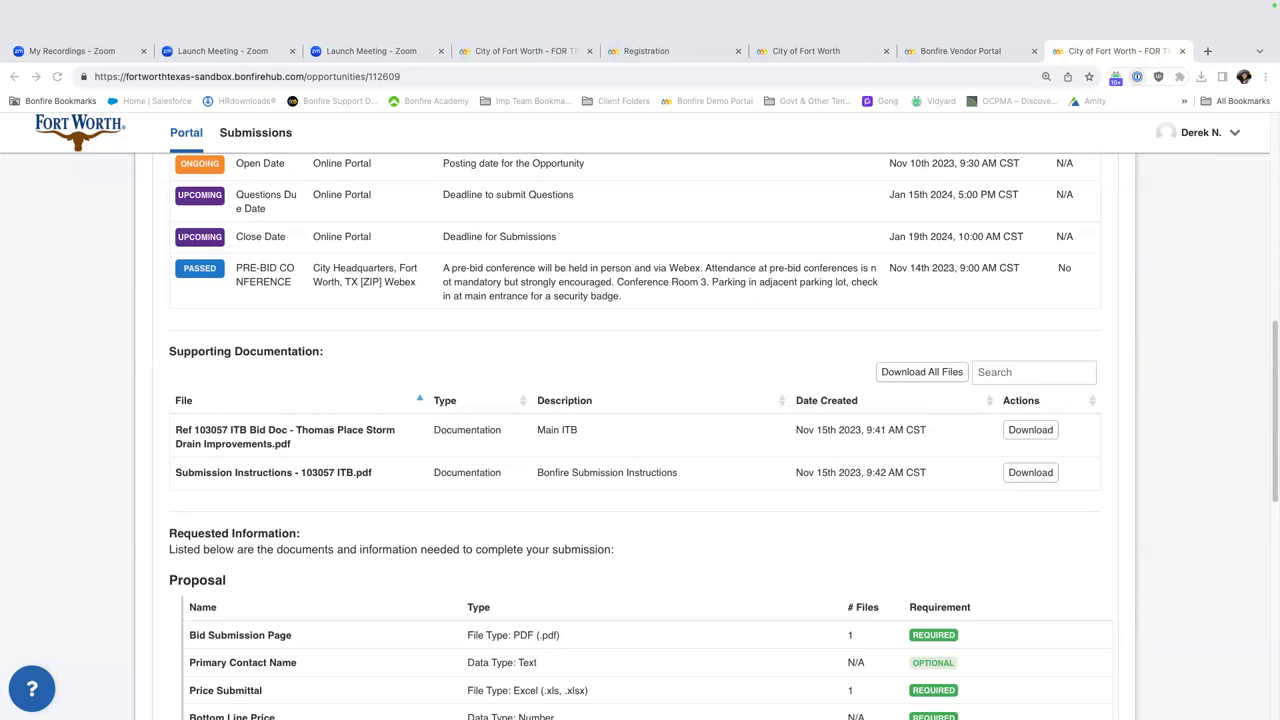
Scroll down to the Requested Information tables for Proposal and Appendices, and the Messages section
scroll(873, 521, down, 1)
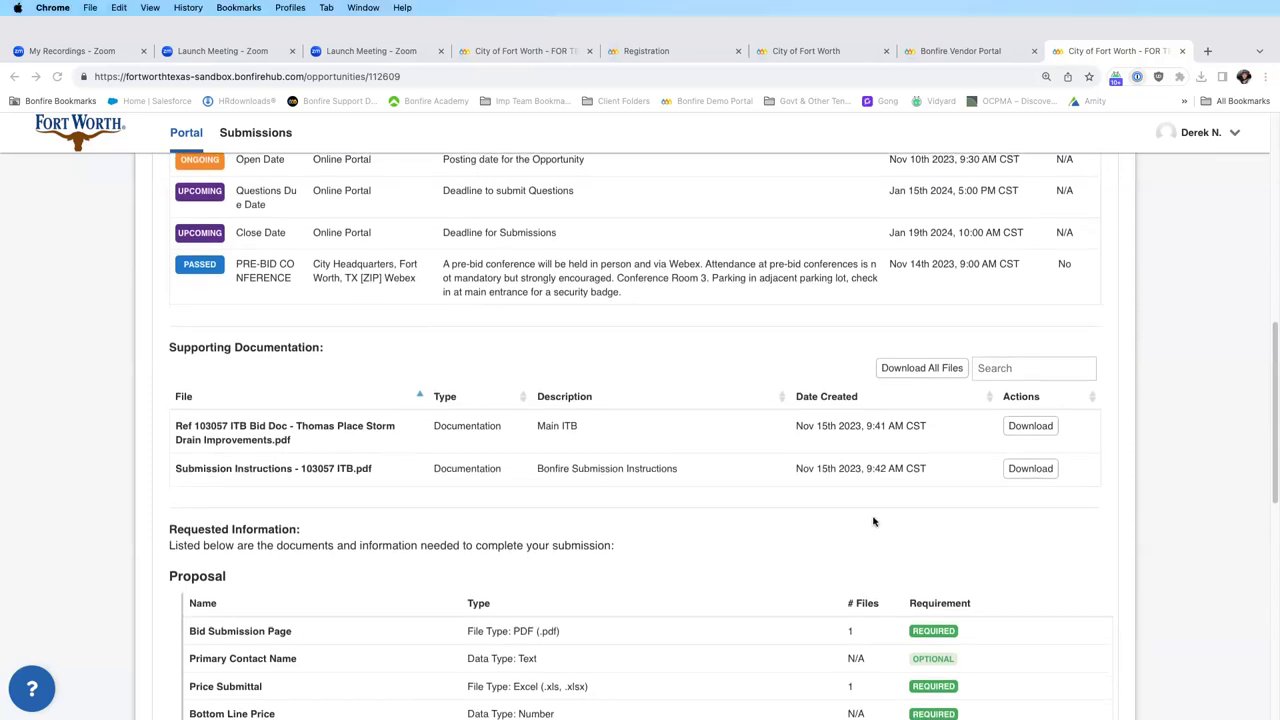
scroll(873, 521, down, 2)
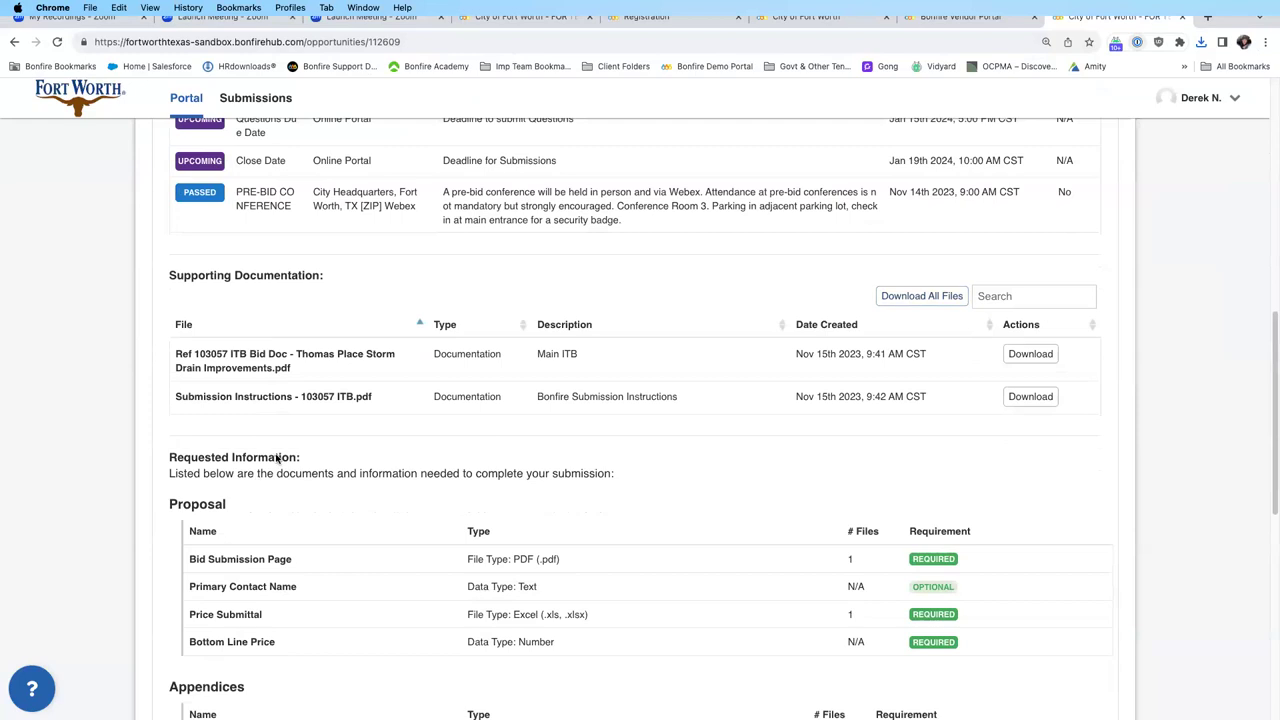
drag(302, 458, 168, 456)
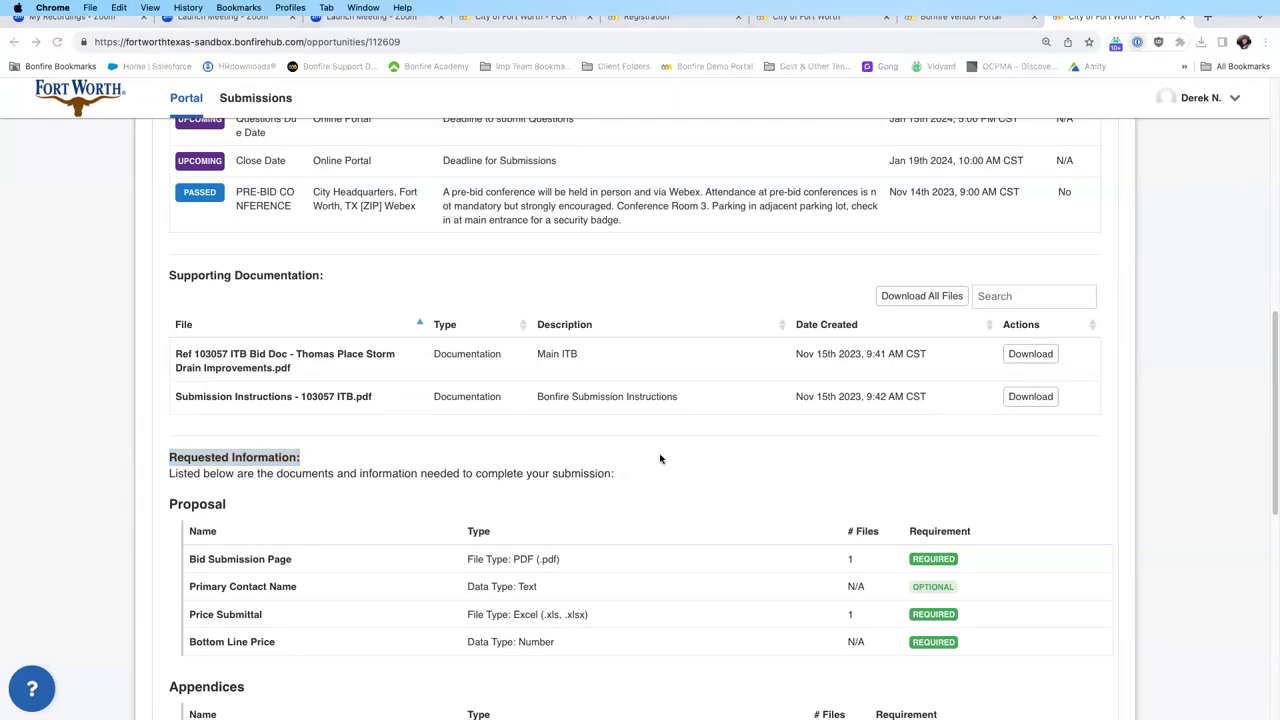
scroll(571, 494, down, 2)
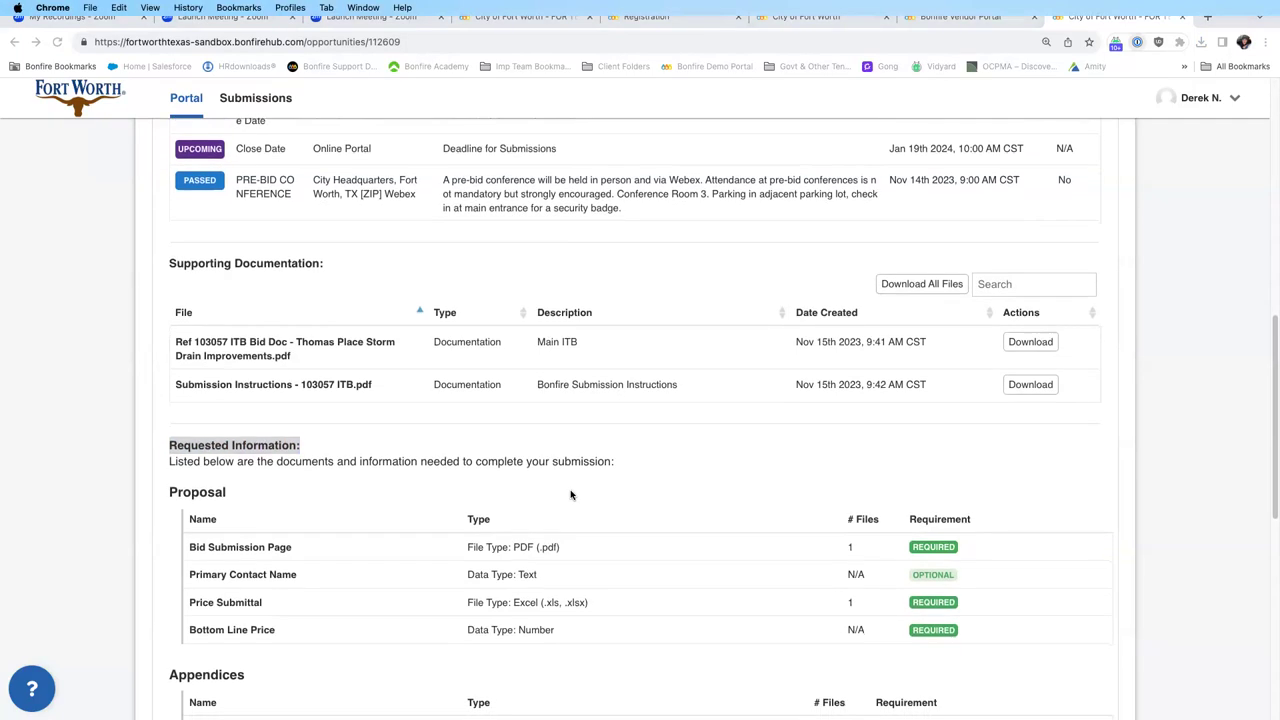
scroll(571, 494, down, 6)
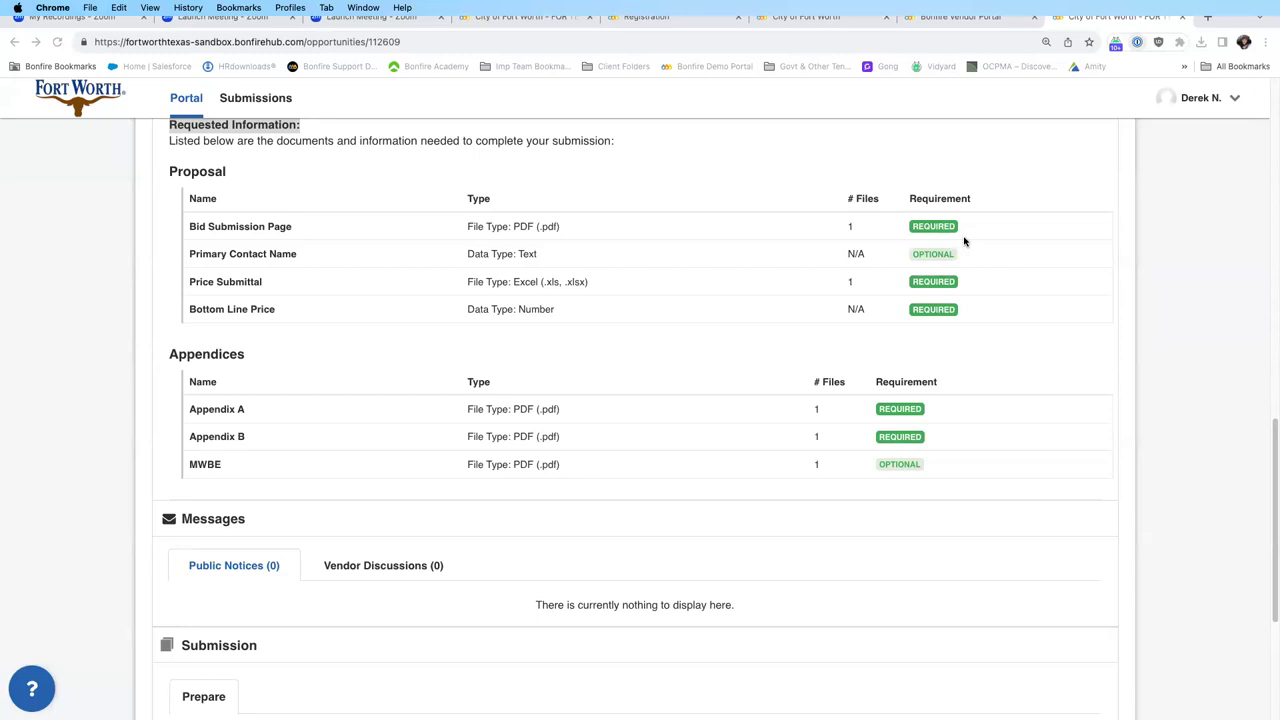
scroll(228, 390, down, 1)
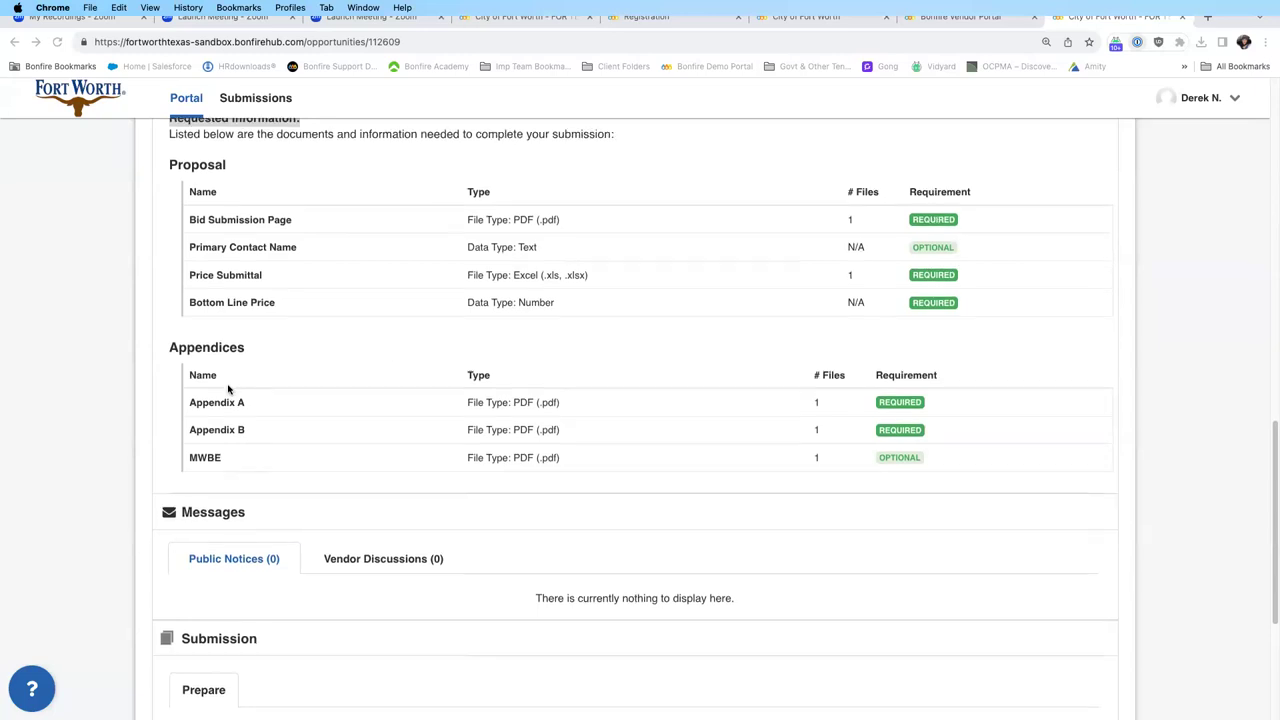
scroll(228, 390, down, 1)
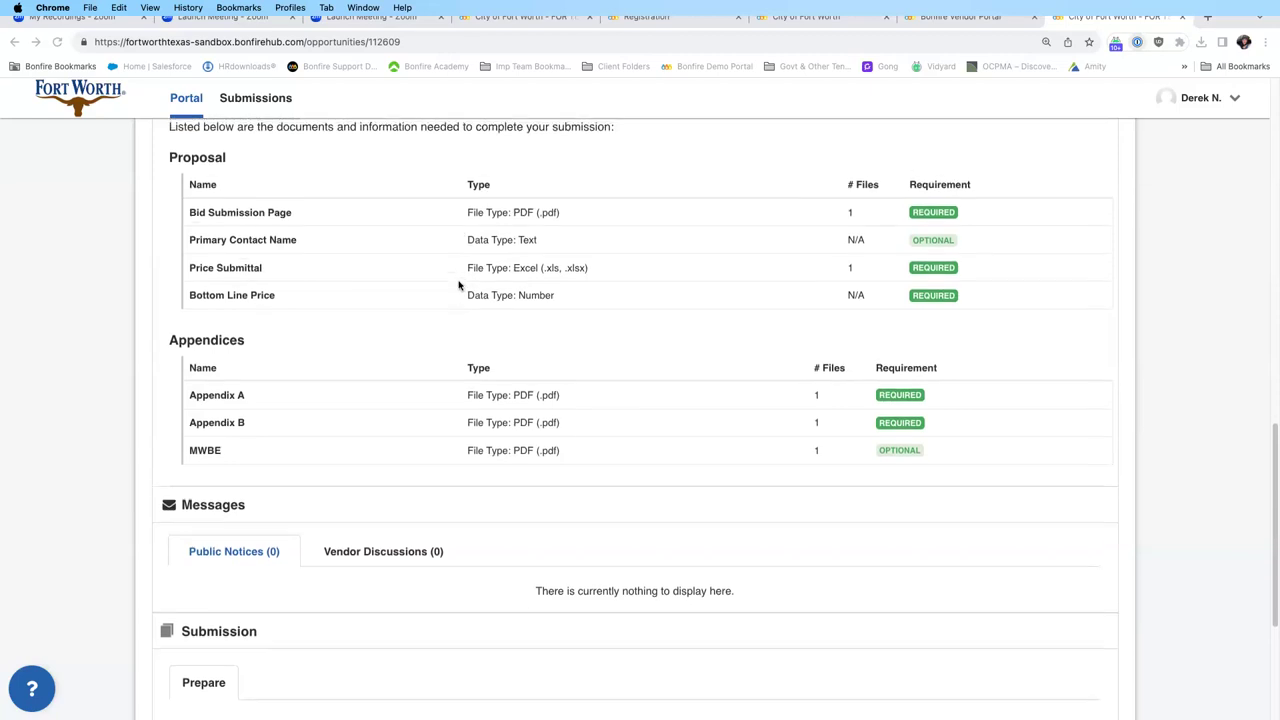
scroll(458, 283, up, 2)
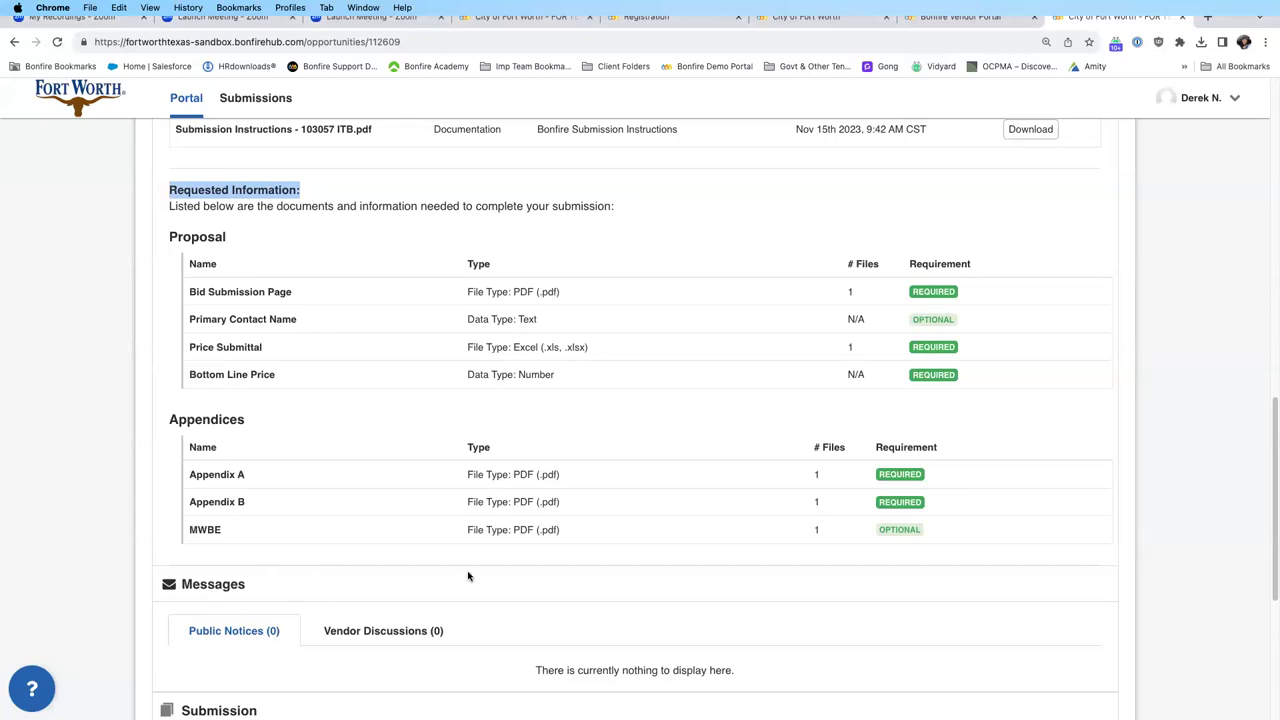
scroll(469, 574, down, 3)
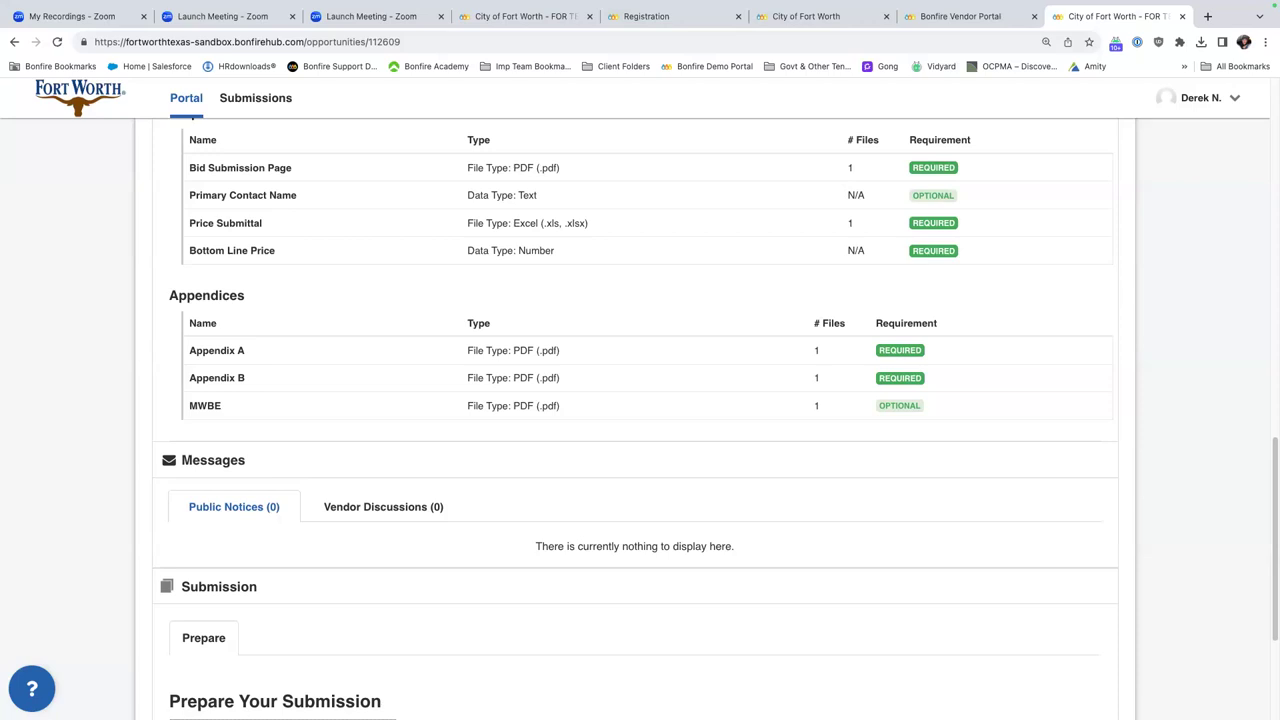
View the Vendor Discussions tab, then return to the Thomas Place Project Details
click(384, 508)
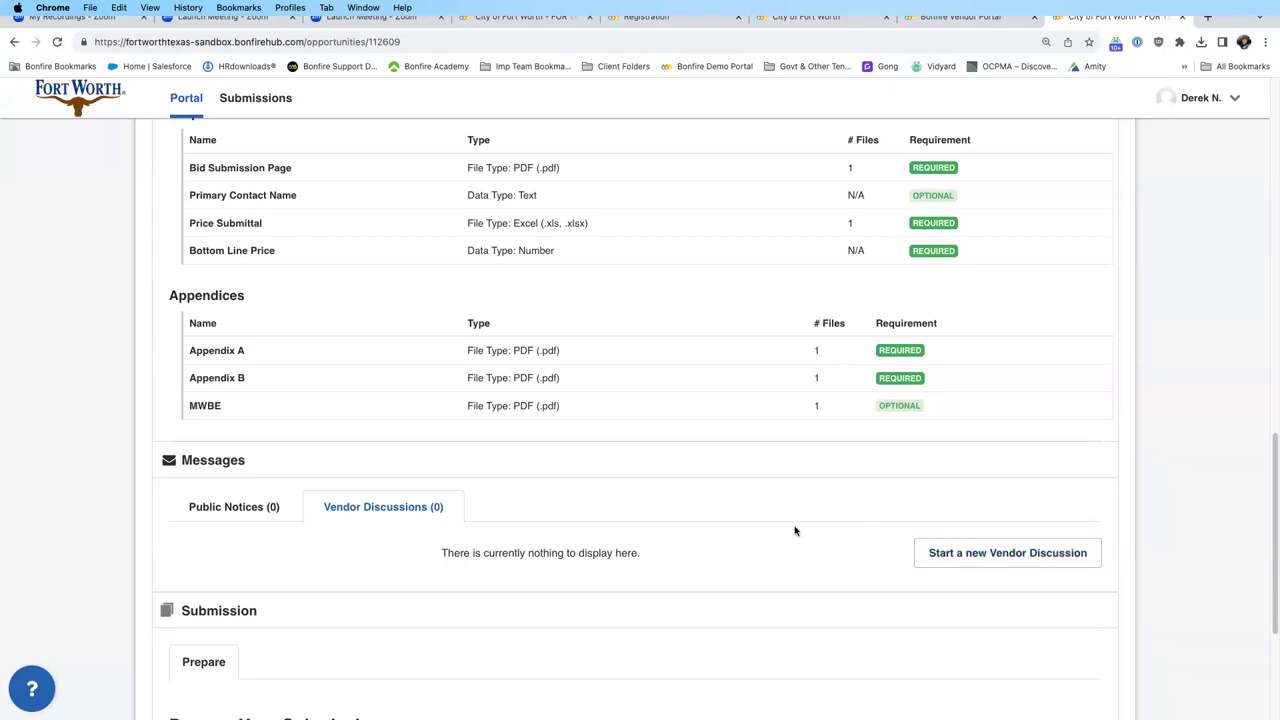
scroll(796, 529, up, 2)
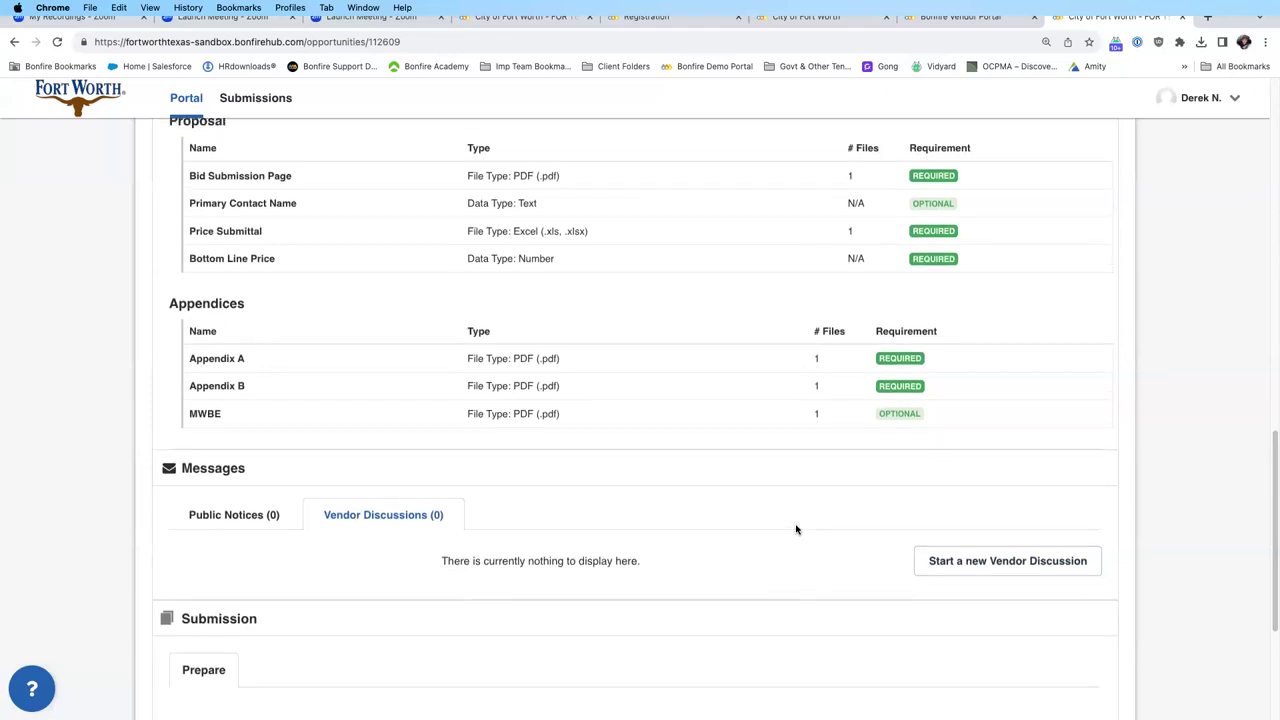
scroll(796, 529, up, 5)
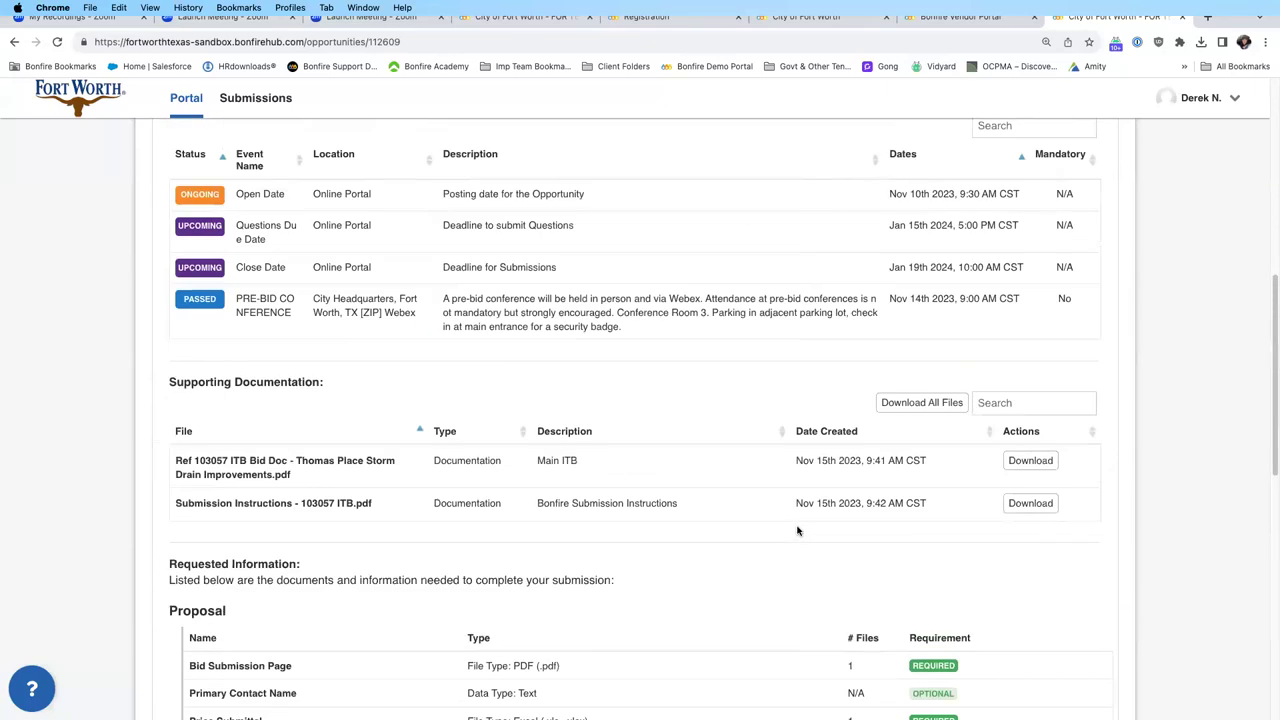
scroll(885, 582, up, 5)
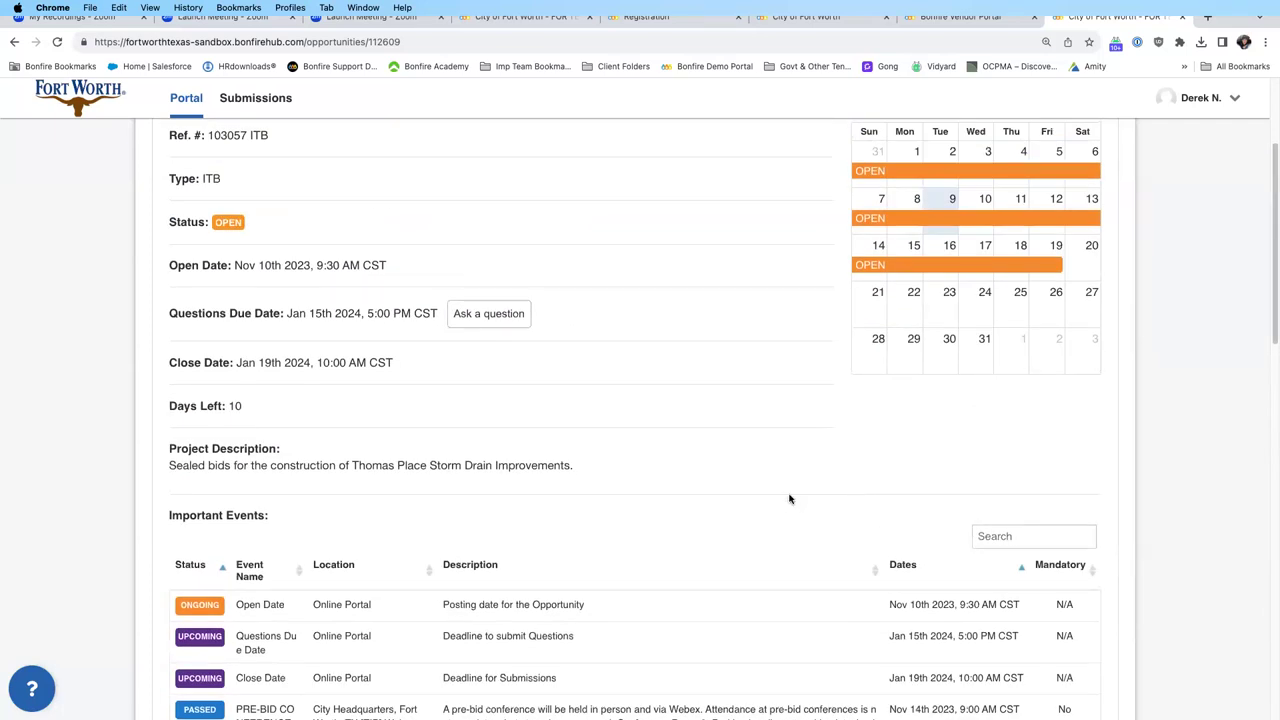
scroll(740, 472, up, 1)
scroll(699, 469, up, 3)
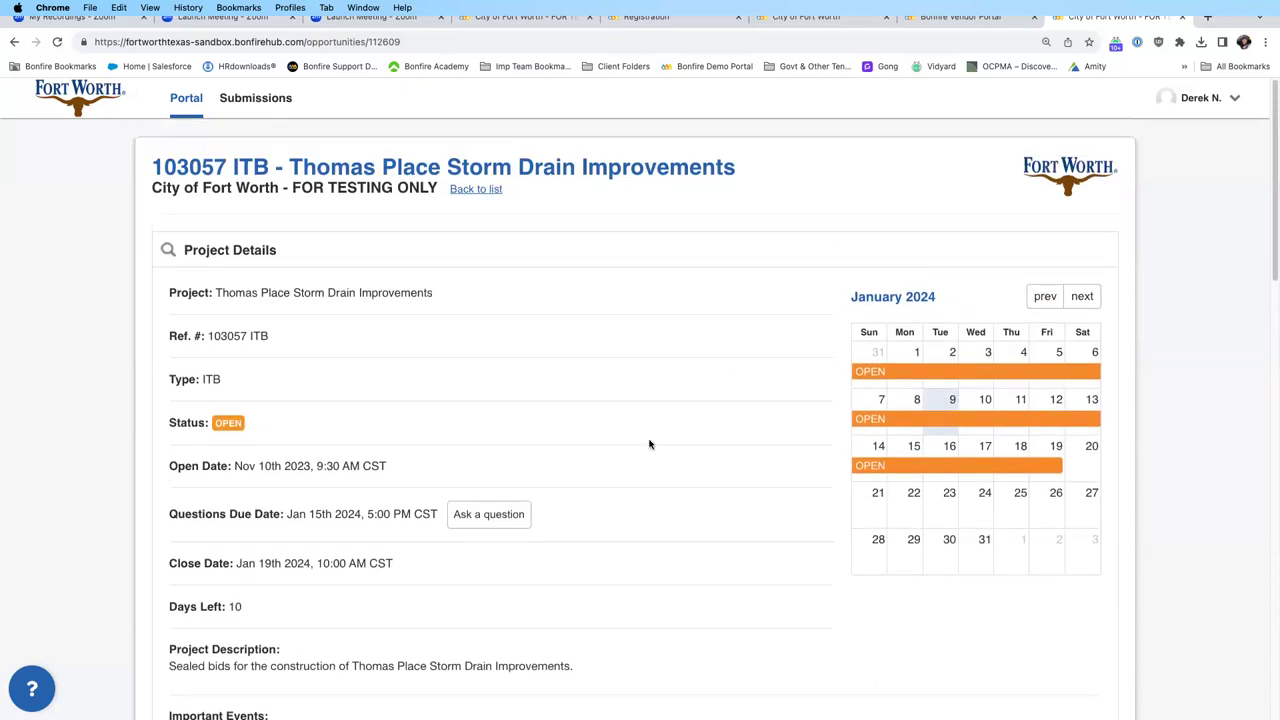
scroll(640, 473, down, 1)
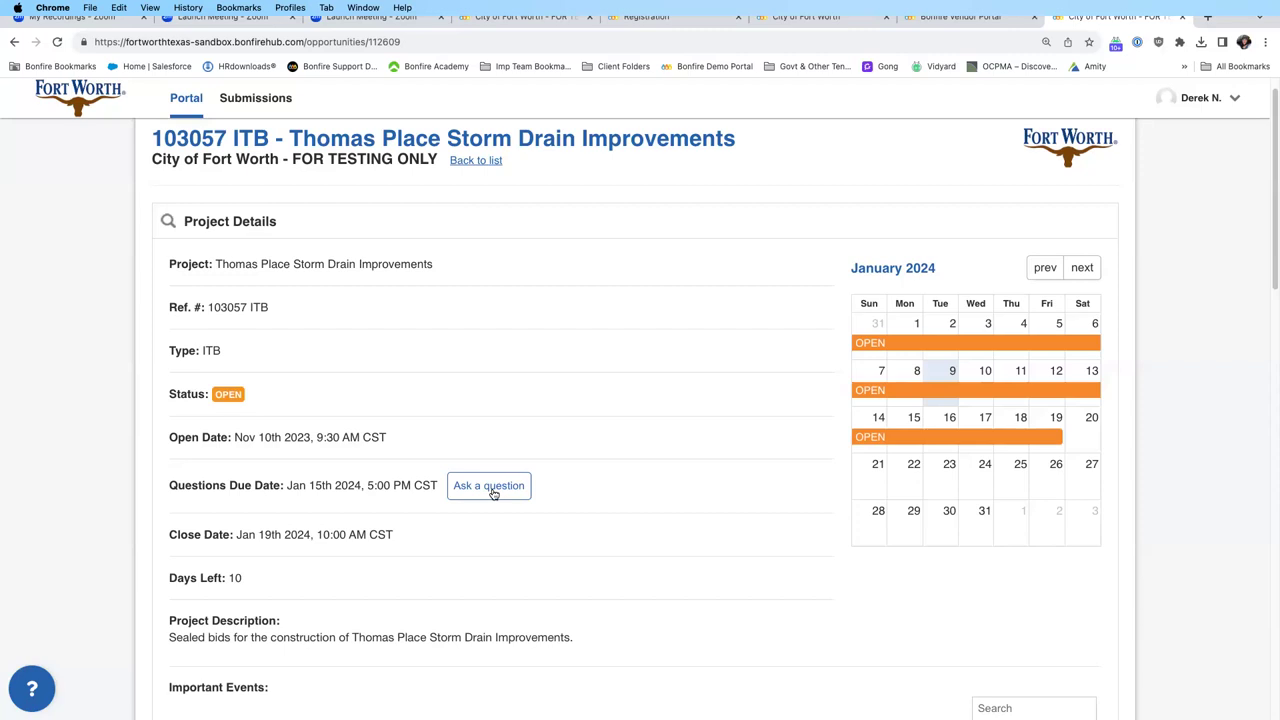
Send the buyer a question titled 'Please Clarify': 'Do you need cleanup of the site?'
click(489, 486)
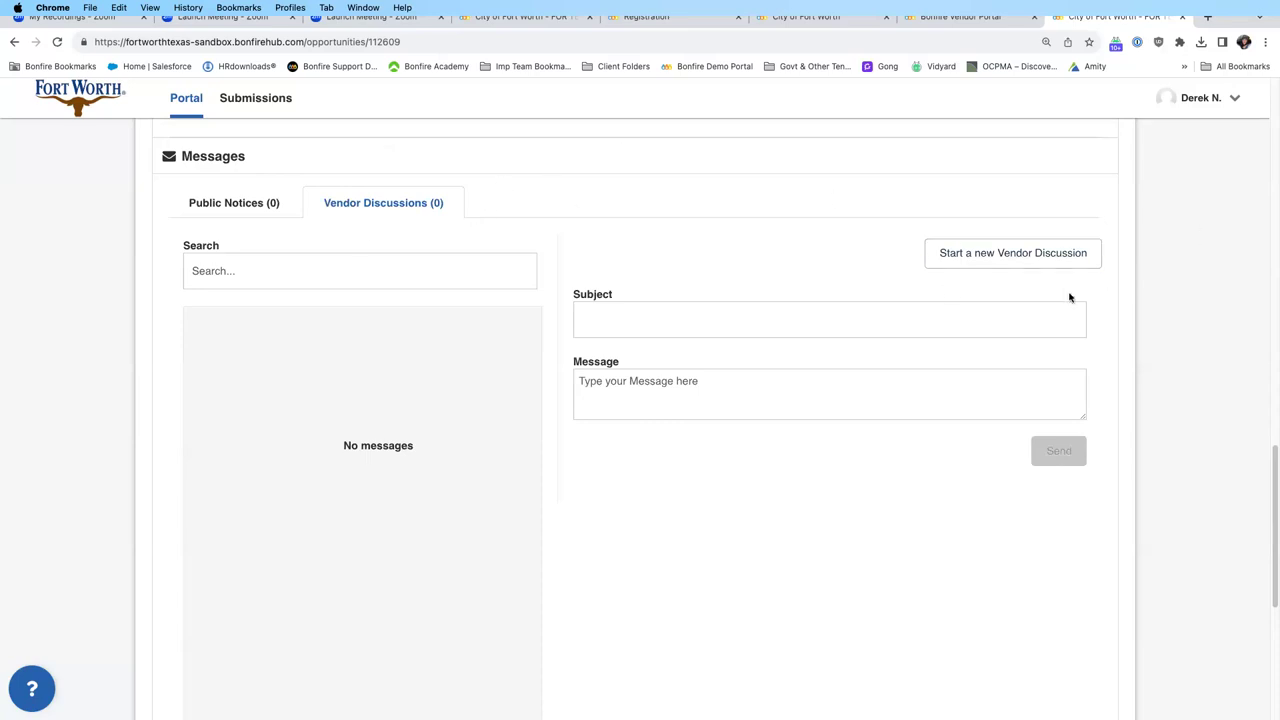
click(640, 323)
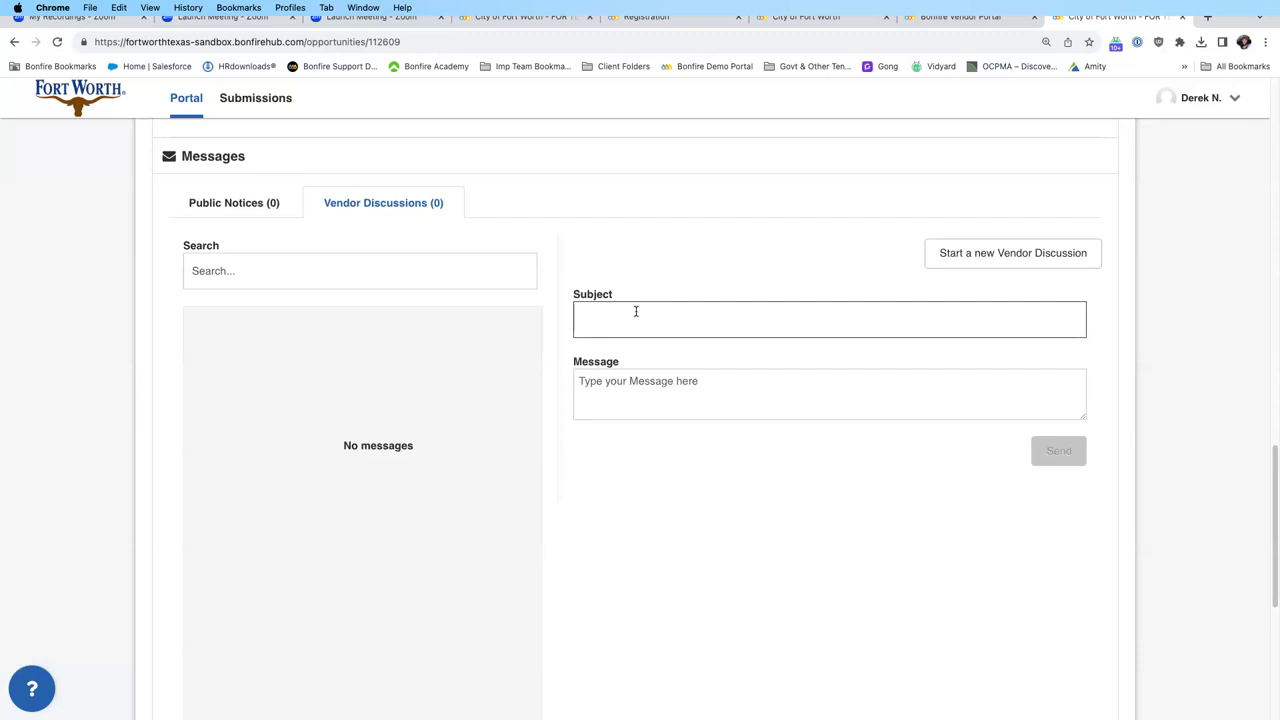
text(Please Clarify)
click(579, 381)
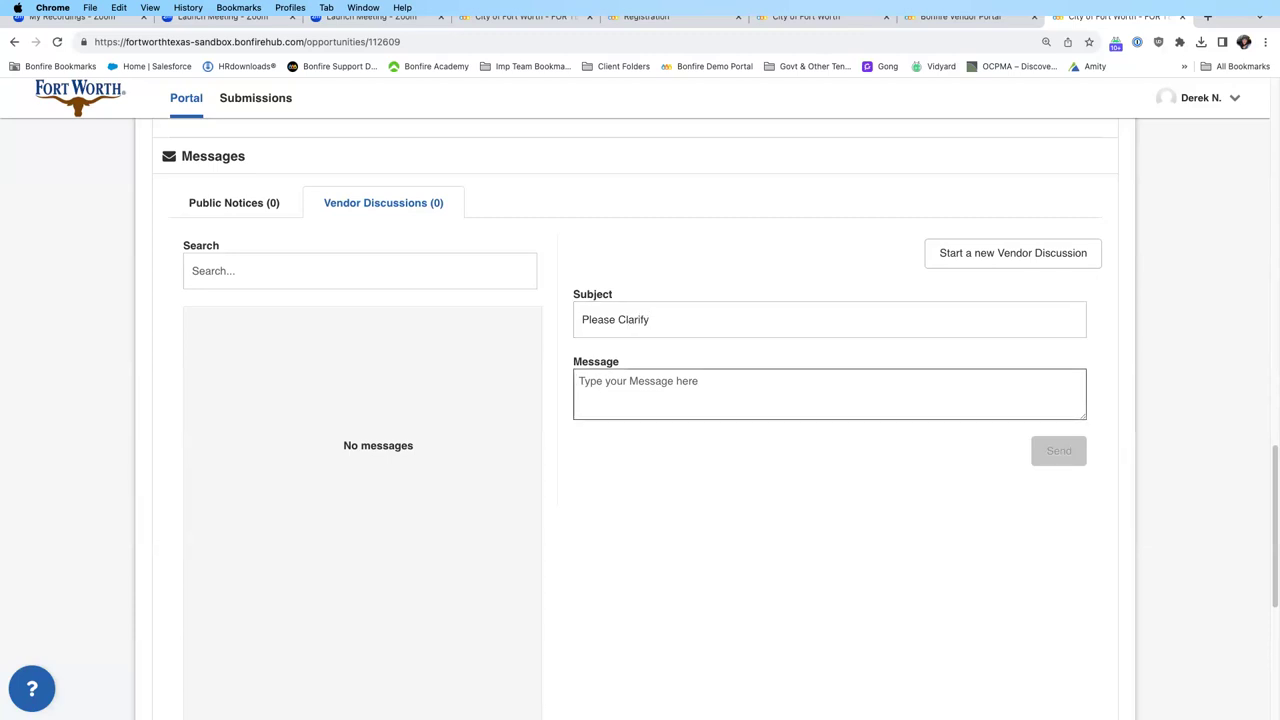
text(o you need )
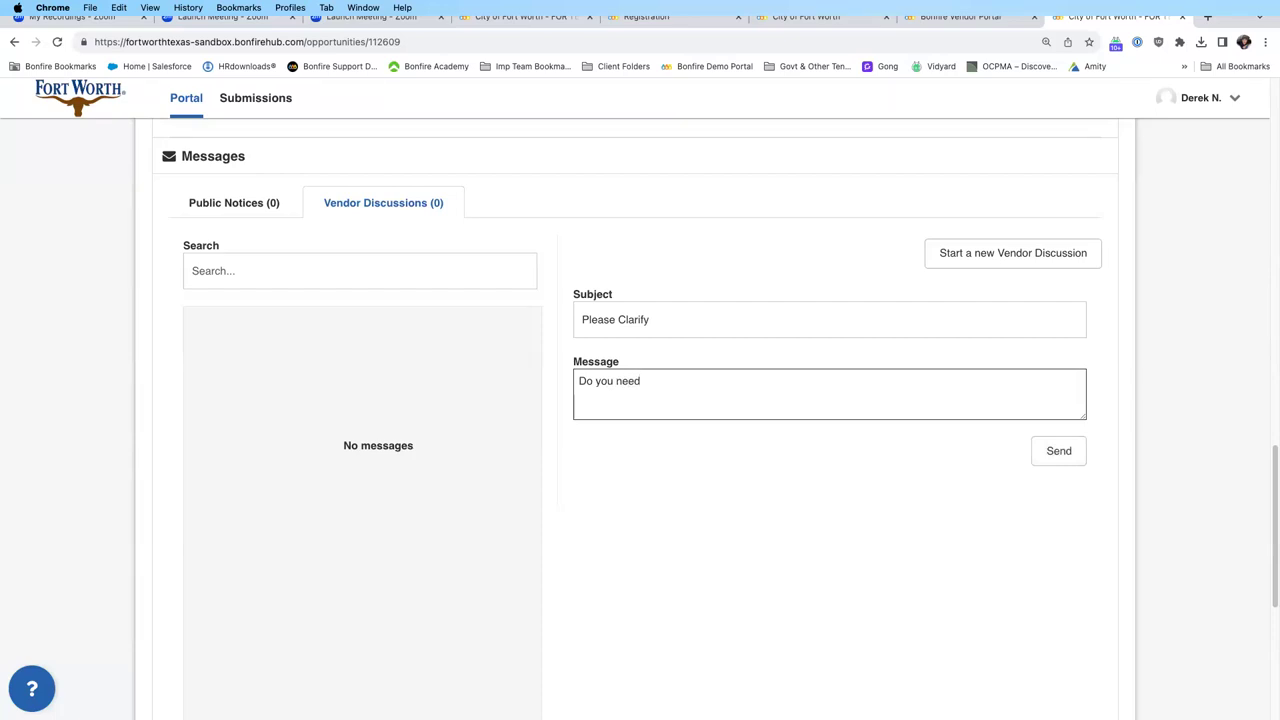
text(cleanup of the site?)
scroll(666, 385, up, 2)
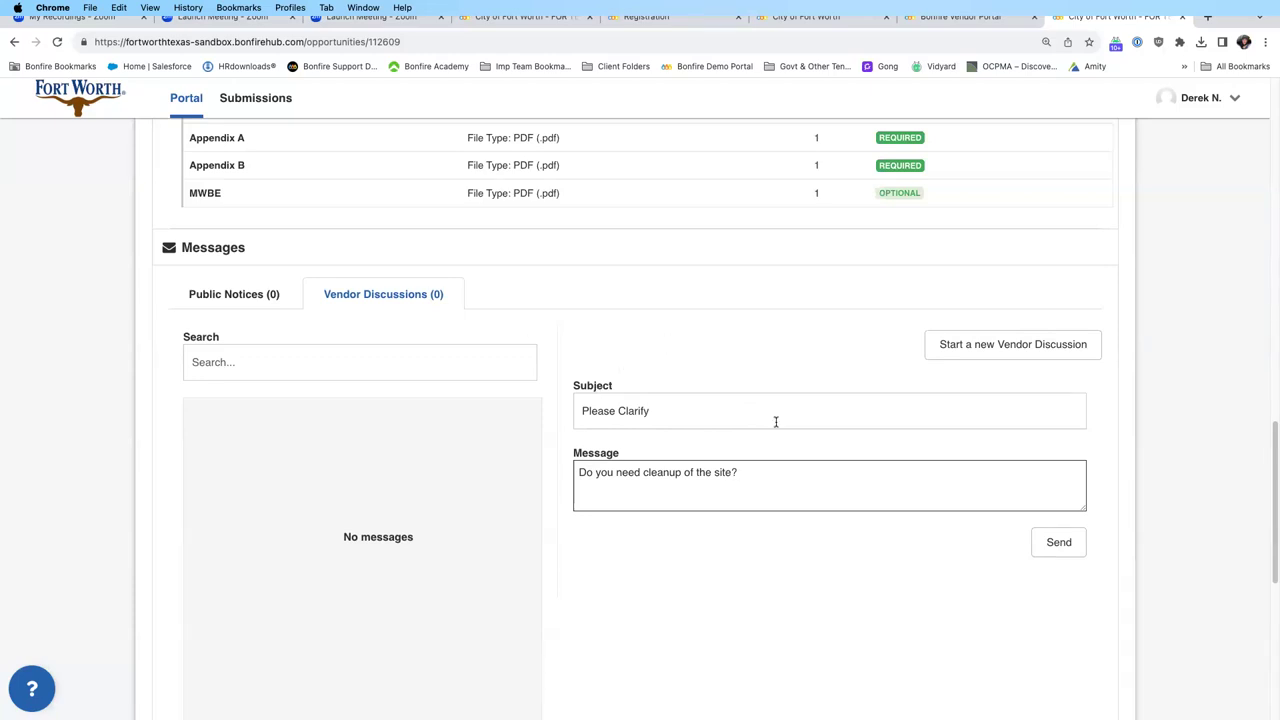
click(1055, 545)
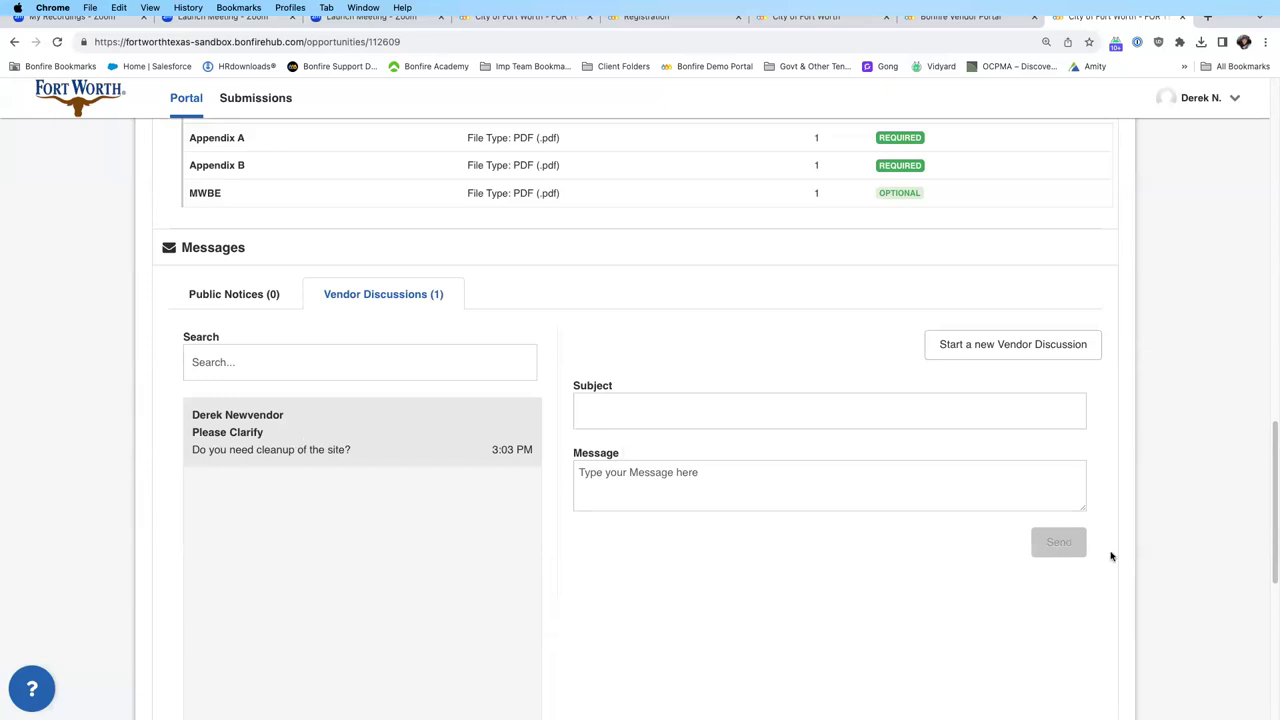
Open the Please Clarify thread and highlight the Jan 15th questions-due and Jan 19th 2024 close dates
click(251, 444)
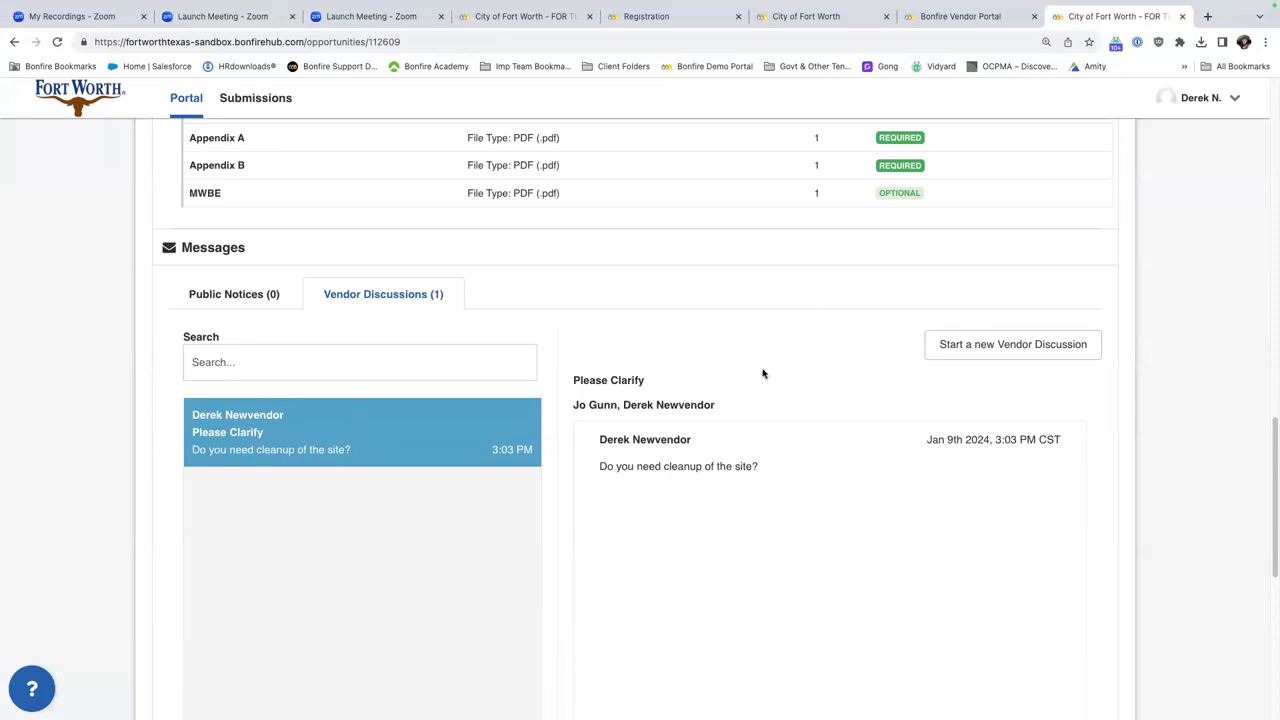
scroll(763, 373, up, 8)
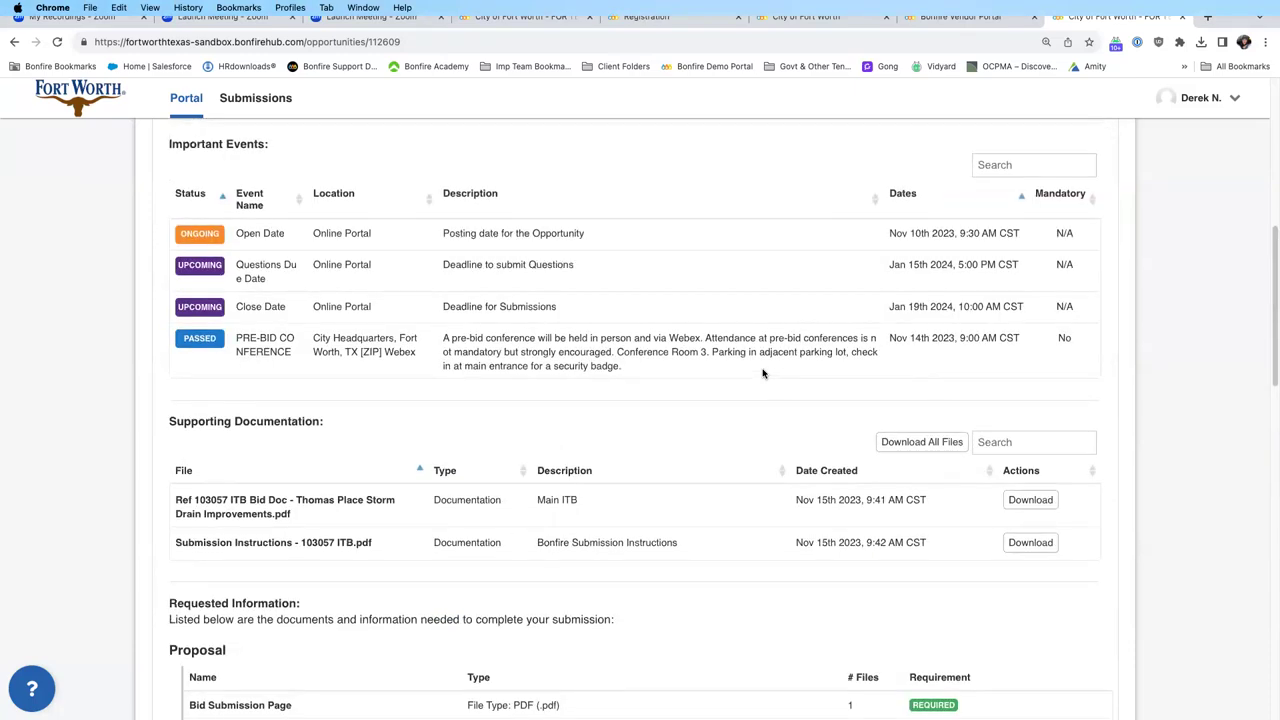
scroll(763, 373, up, 5)
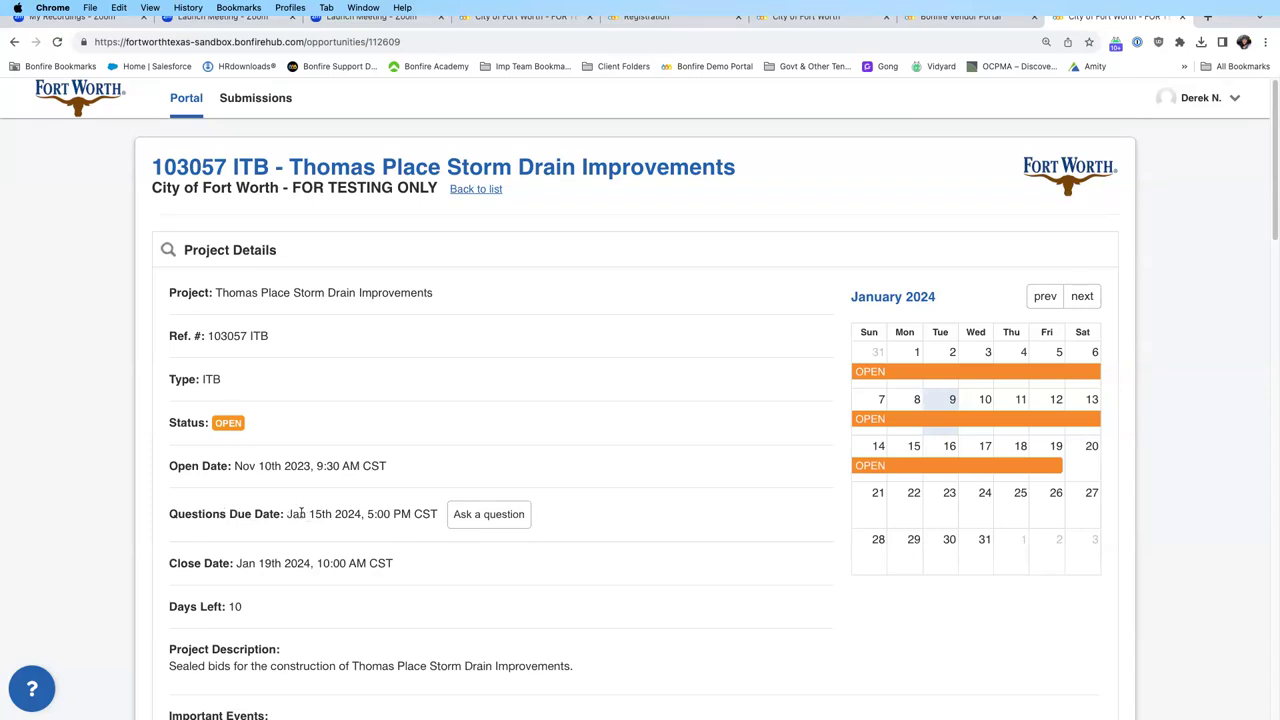
drag(333, 515, 285, 516)
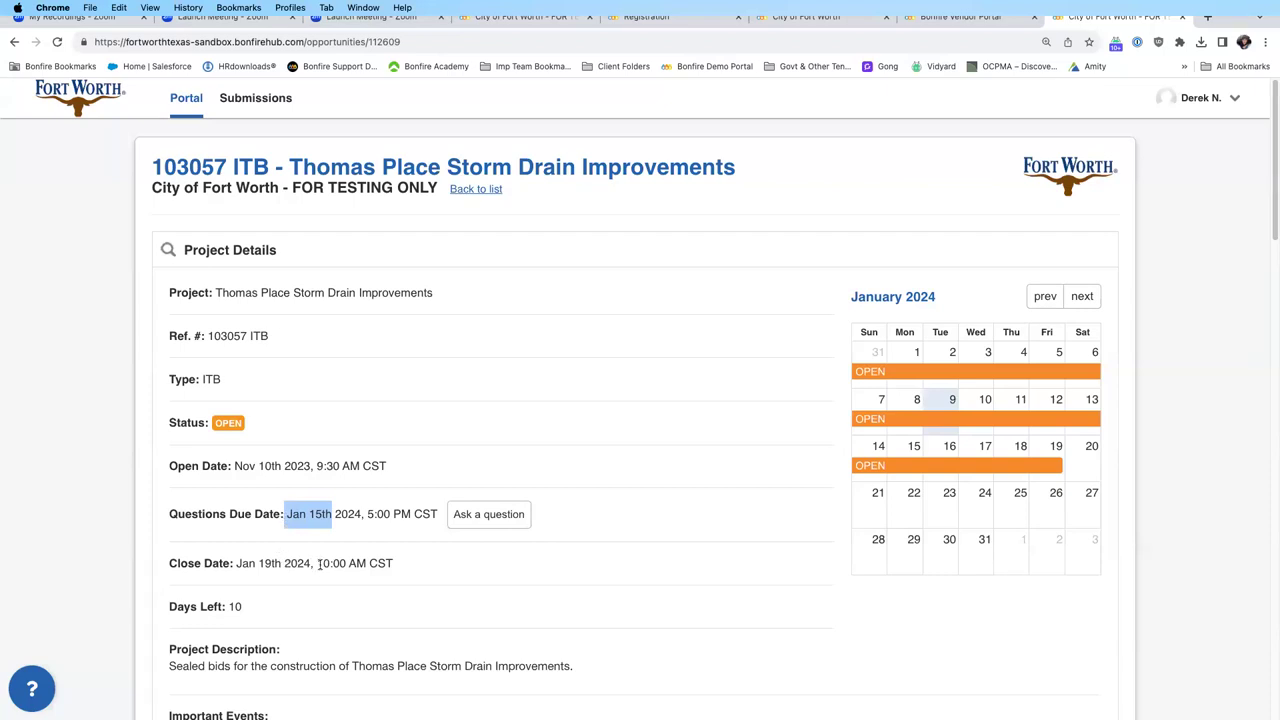
mouse_move(311, 563)
mouse_down()
mouse_move(236, 563)
mouse_move(316, 564)
mouse_up()
click(236, 560)
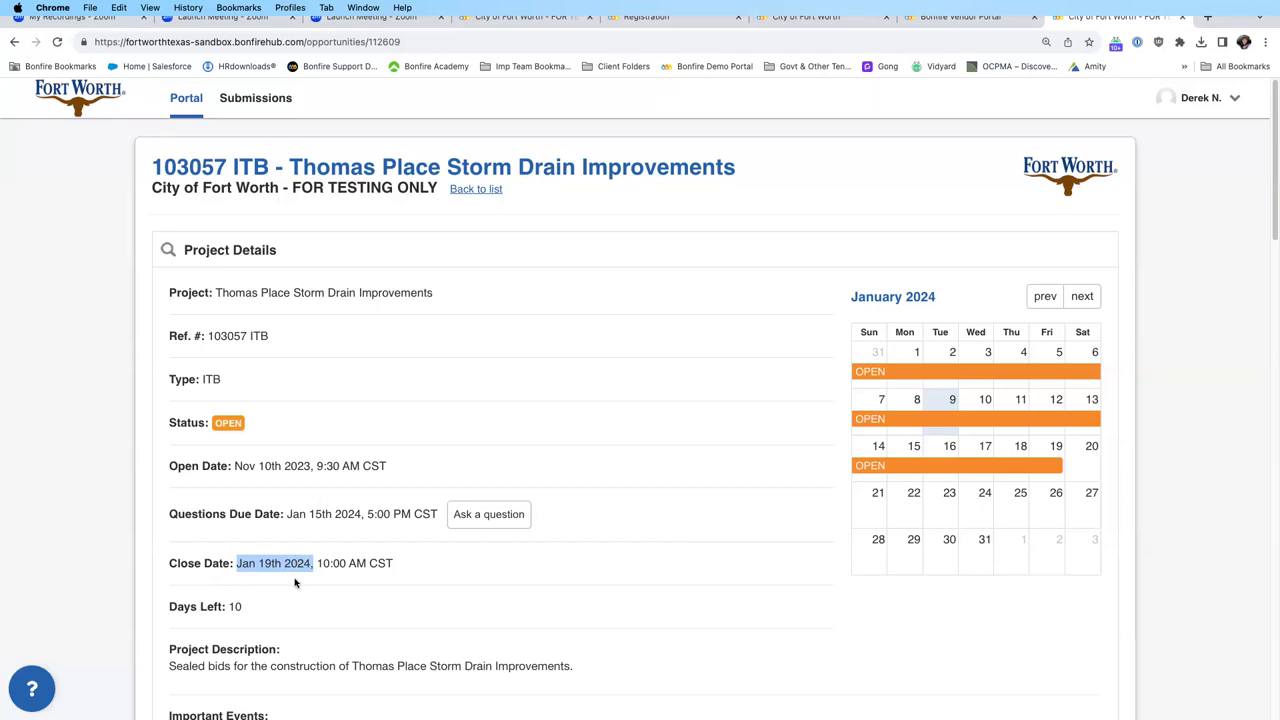
scroll(295, 583, down, 2)
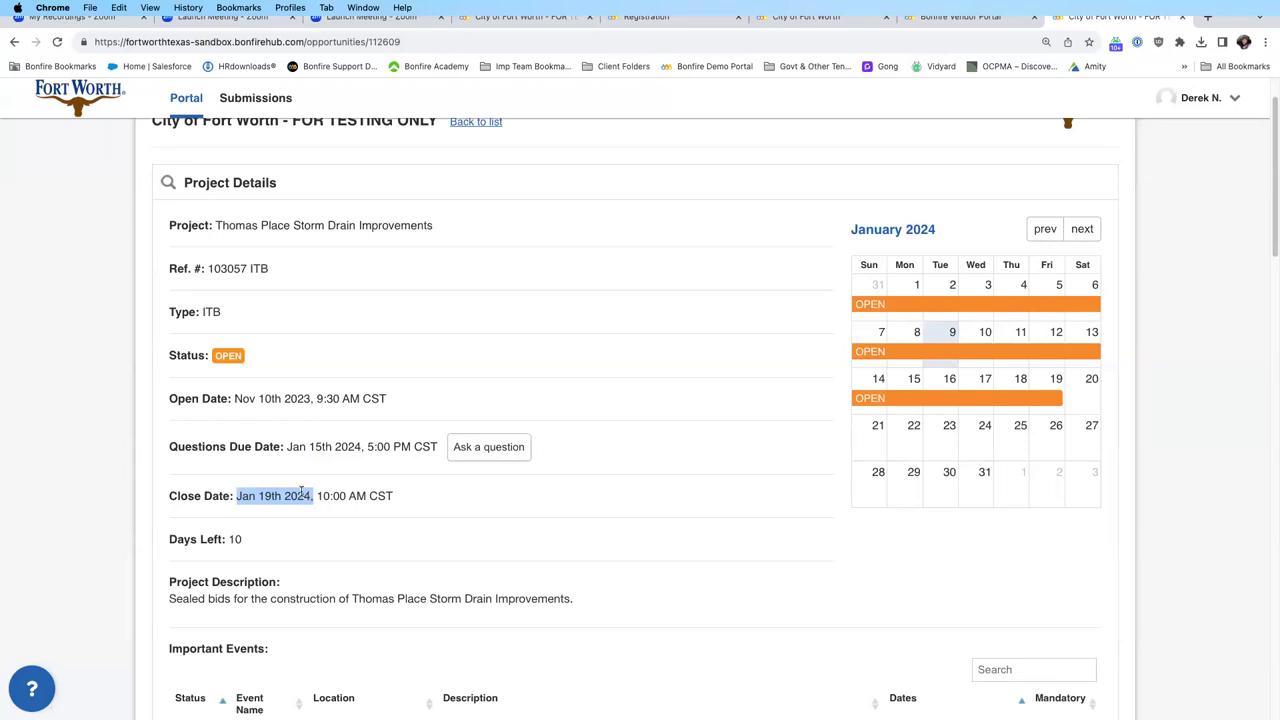
scroll(298, 493, down, 1)
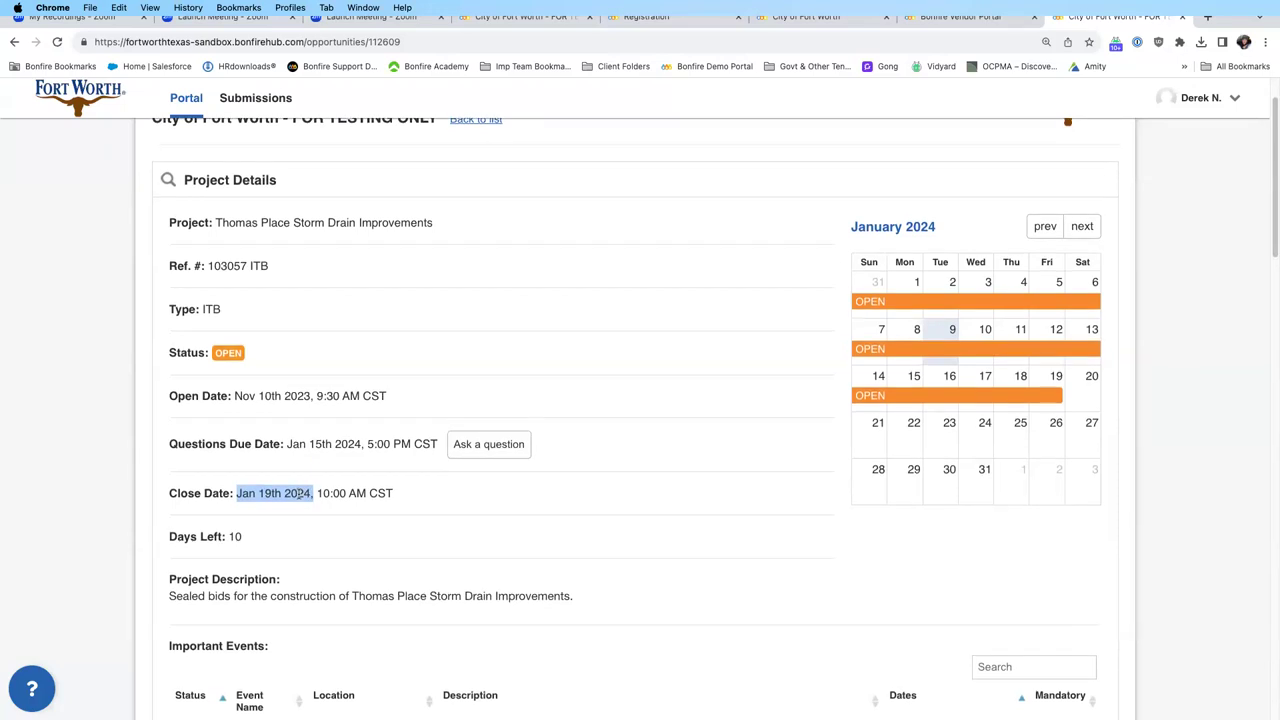
scroll(298, 493, down, 3)
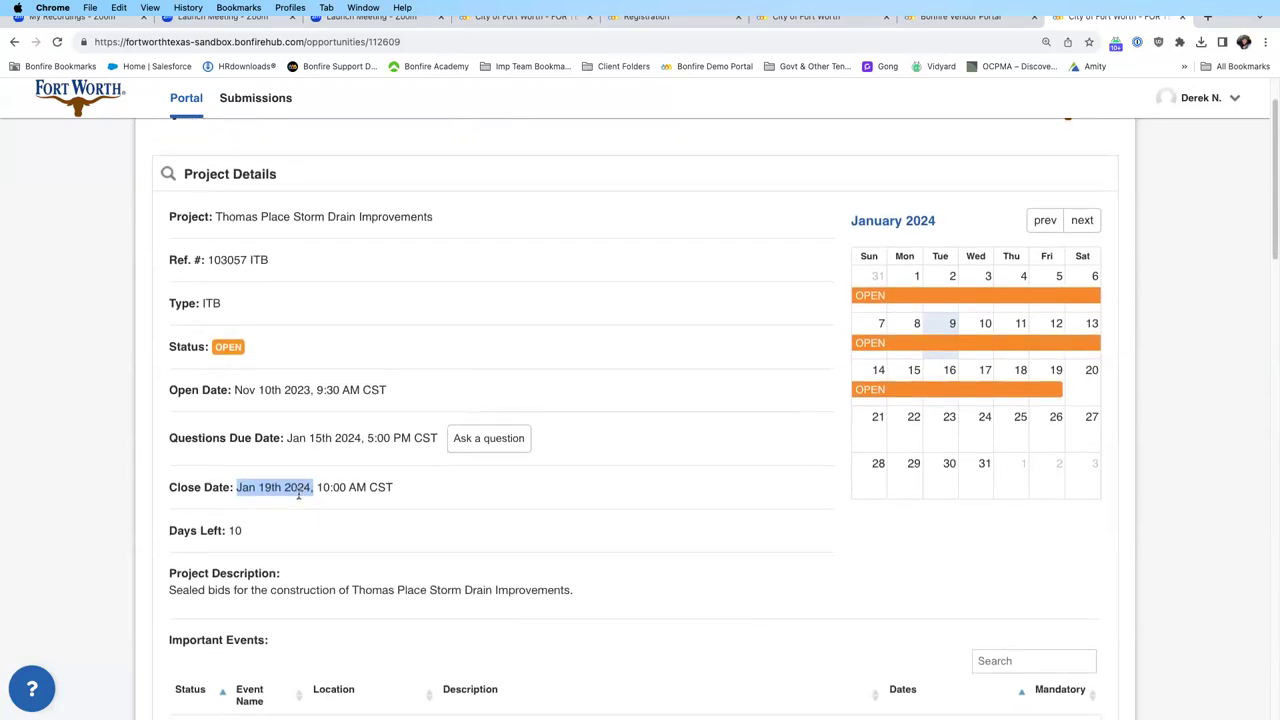
scroll(298, 493, down, 10)
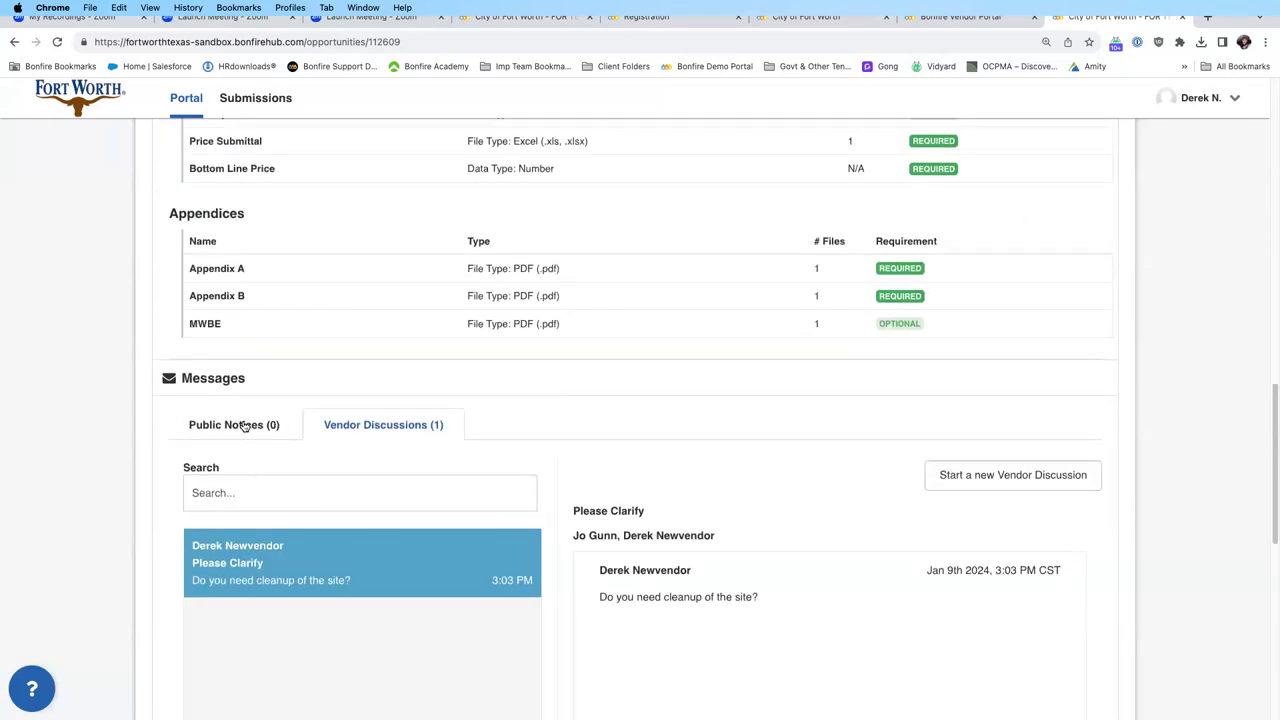
Switch to Public Notices (0) and highlight the Prepare Your Submission heading below
click(245, 426)
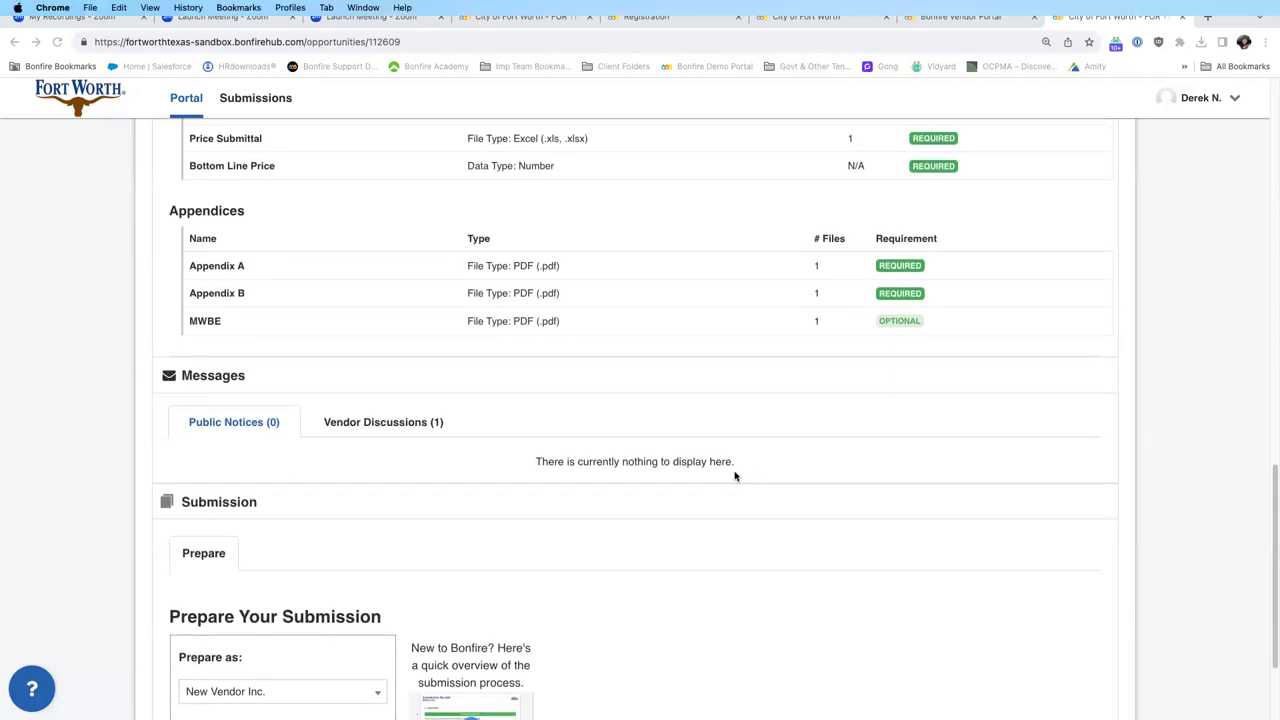
scroll(681, 472, down, 2)
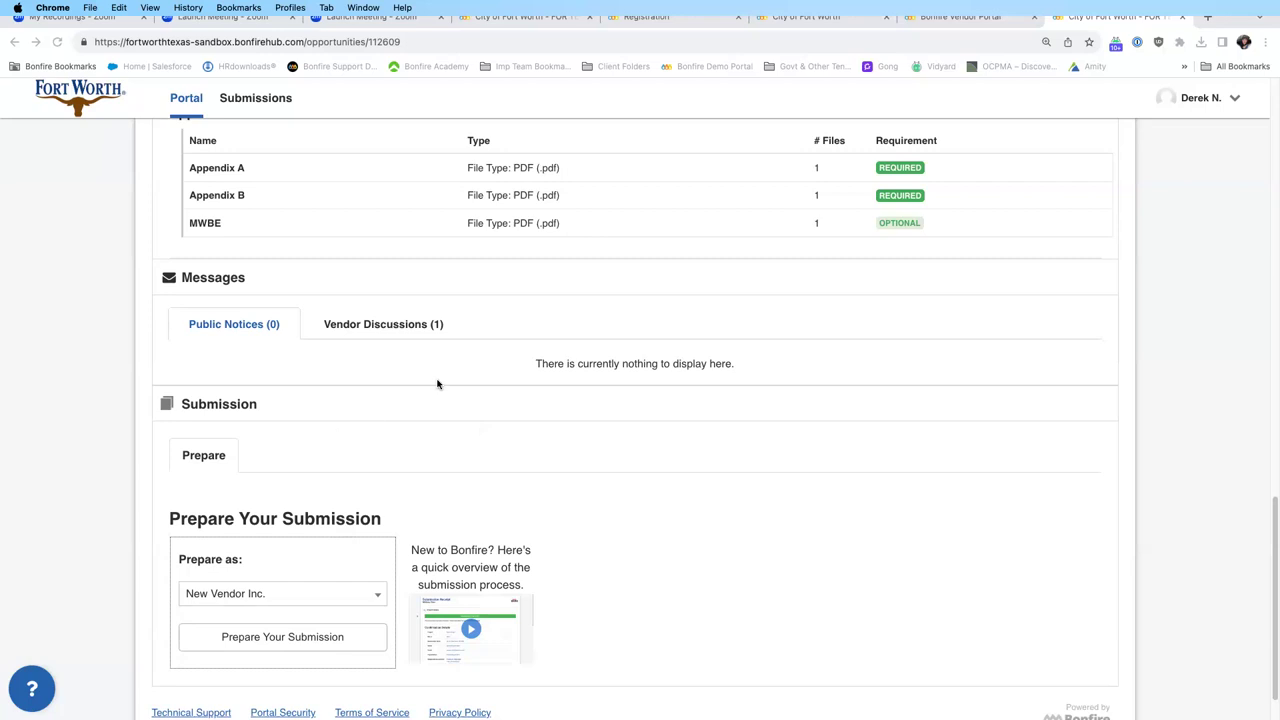
scroll(420, 395, down, 1)
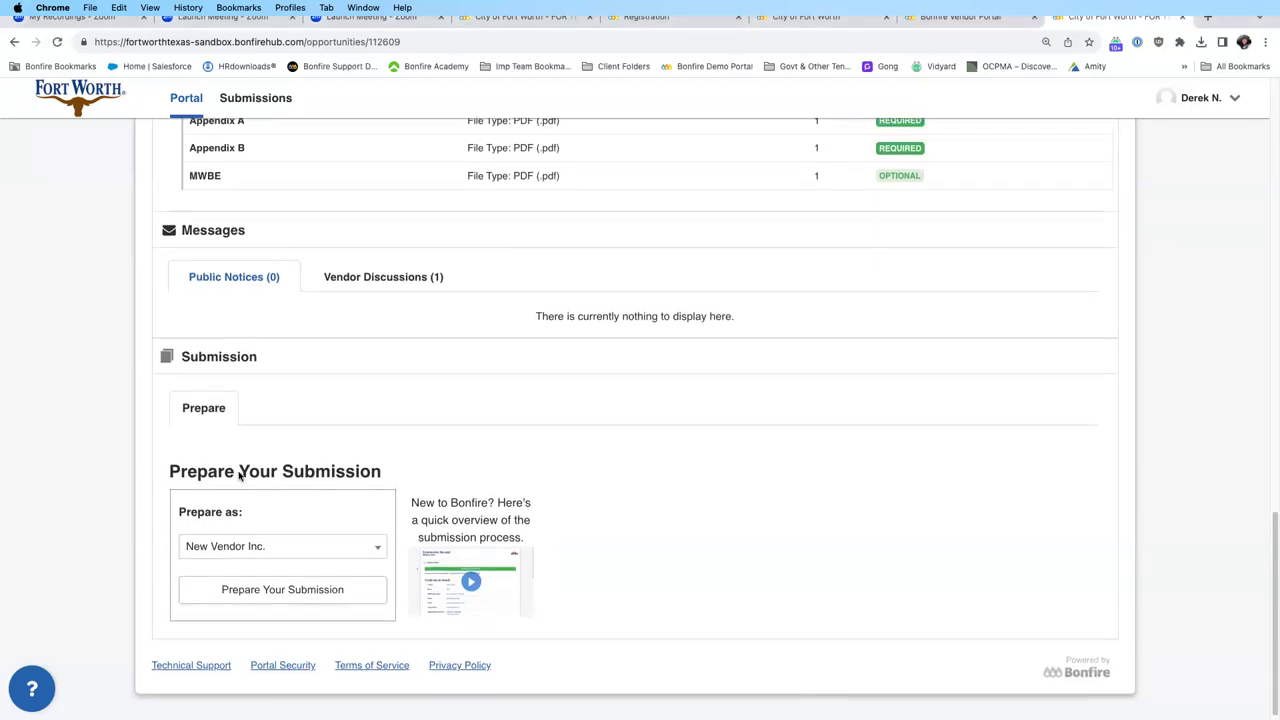
drag(345, 472, 145, 480)
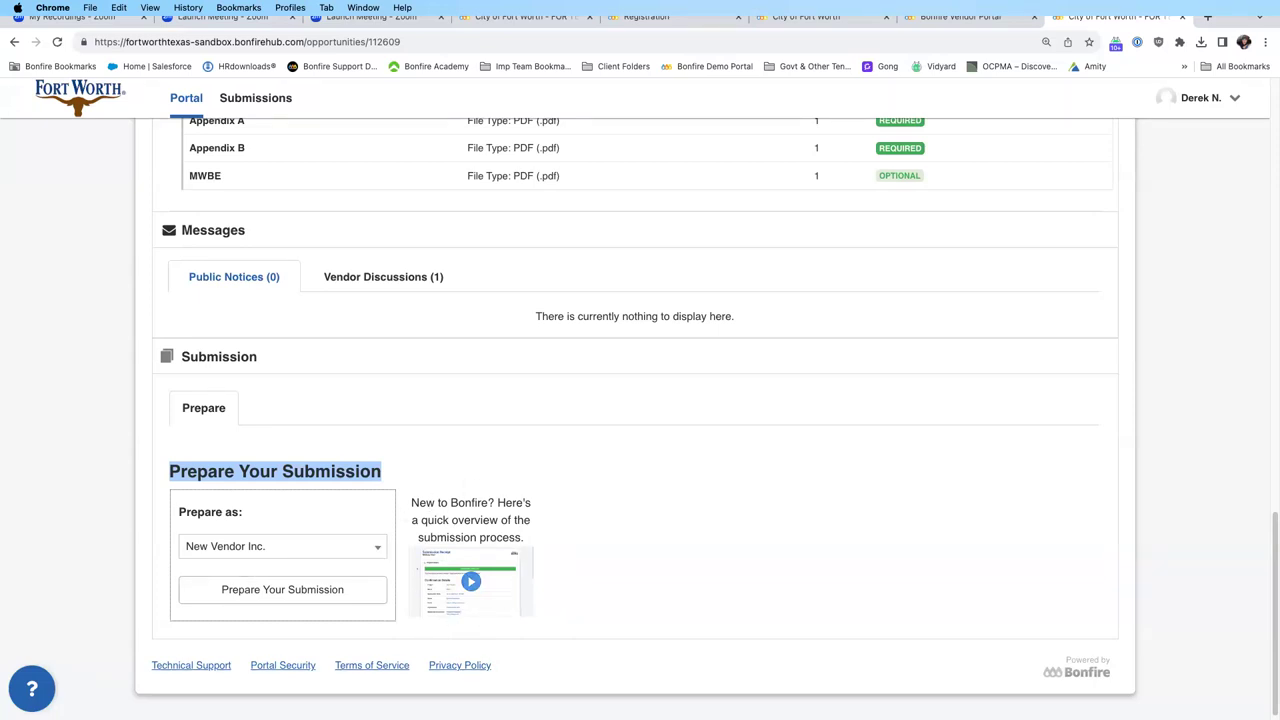
click(70, 218)
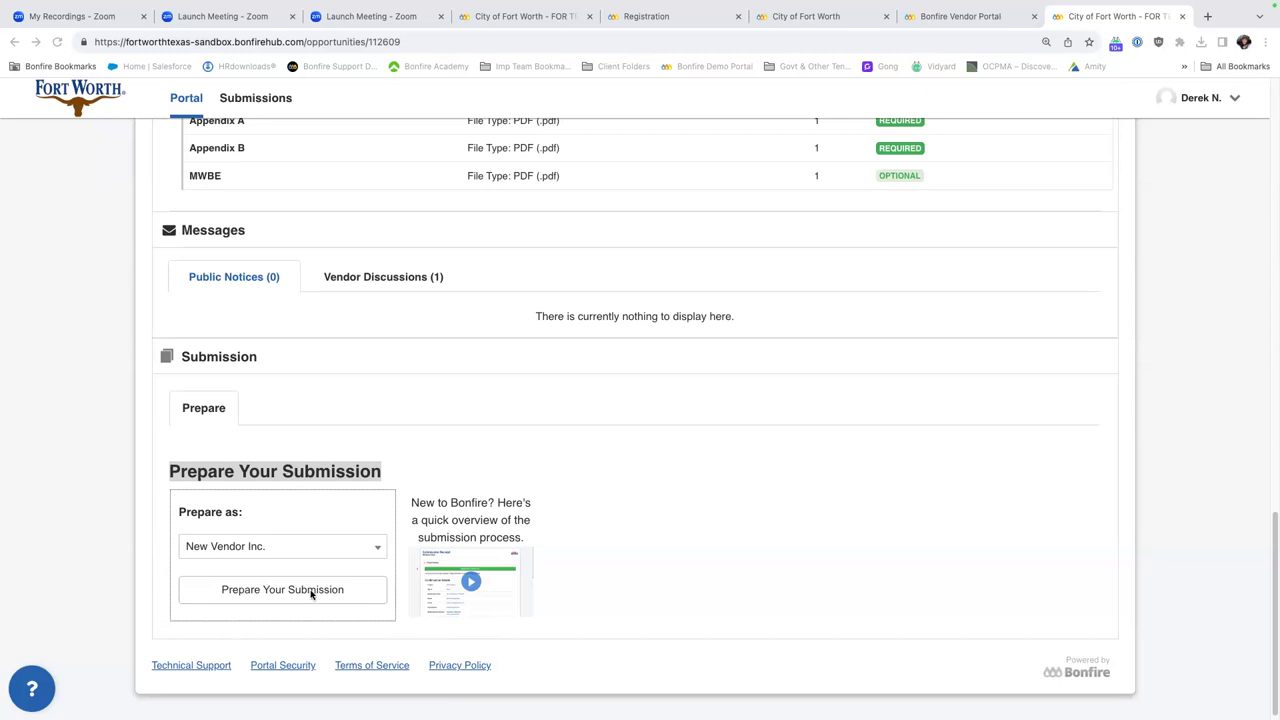
click(311, 593)
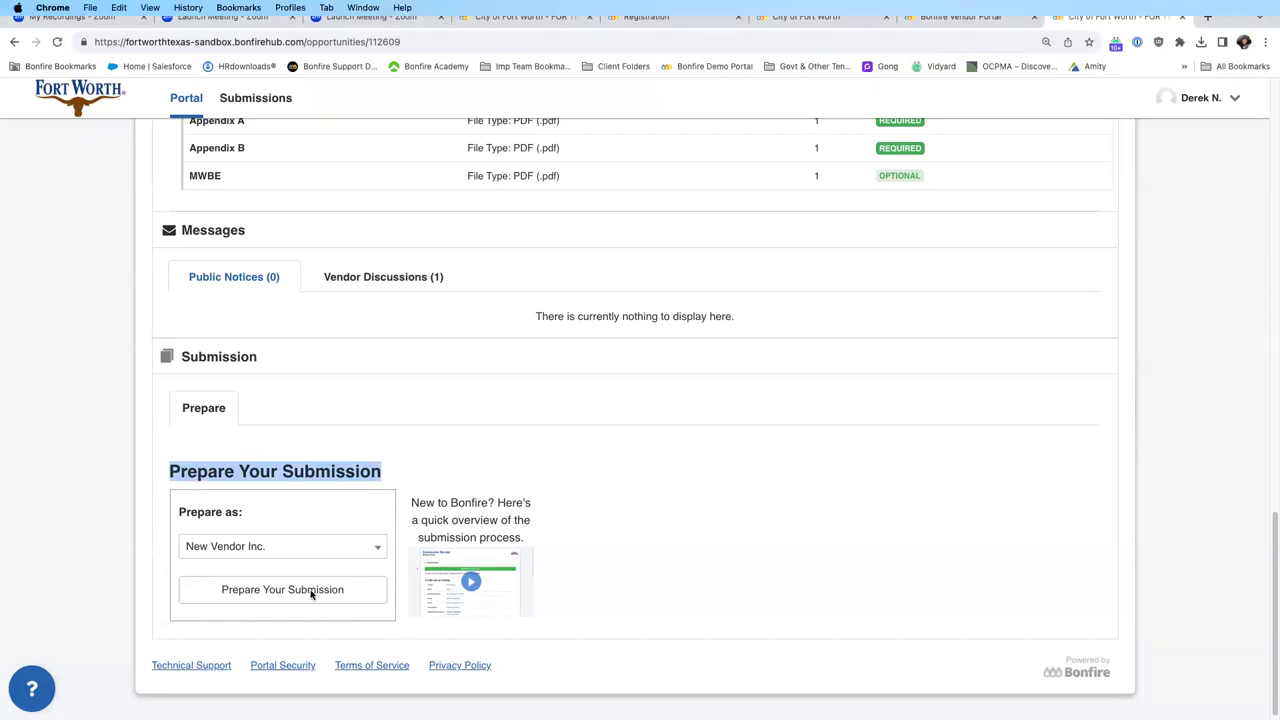
Start the submission as New Vendor Inc. and tick the Step 2 'I understand…' acknowledgement
click(311, 593)
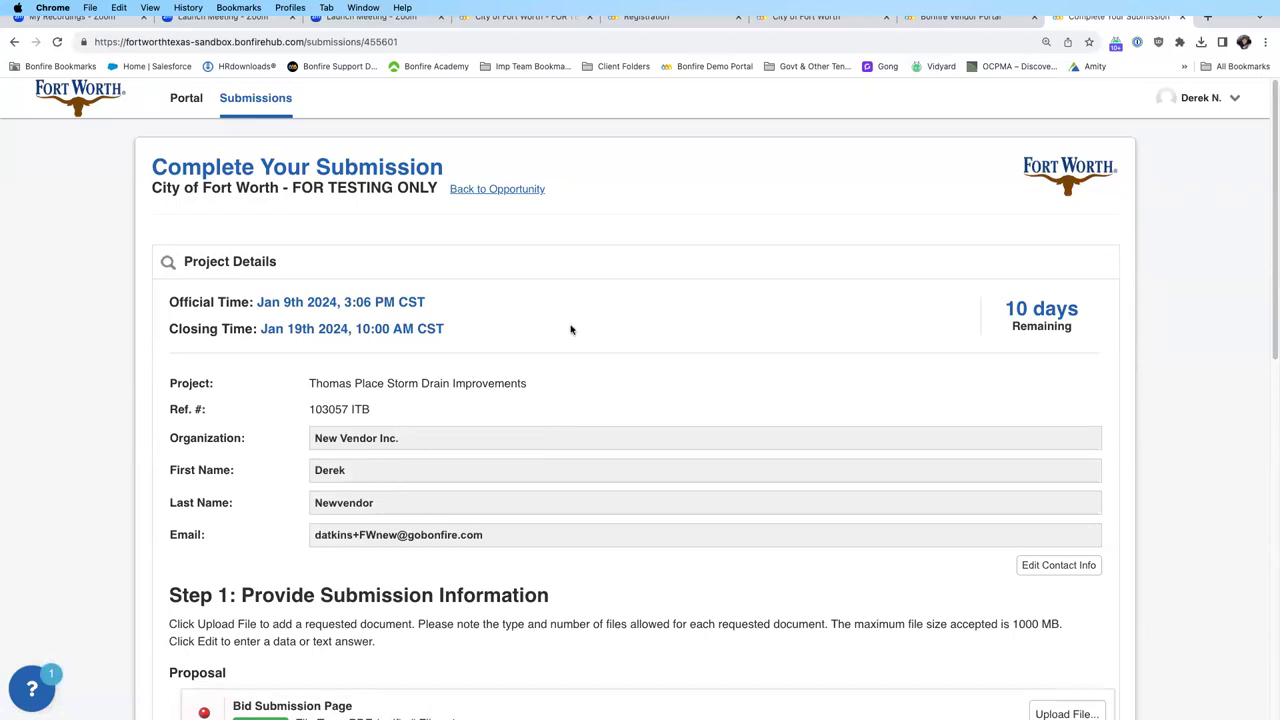
scroll(571, 330, down, 1)
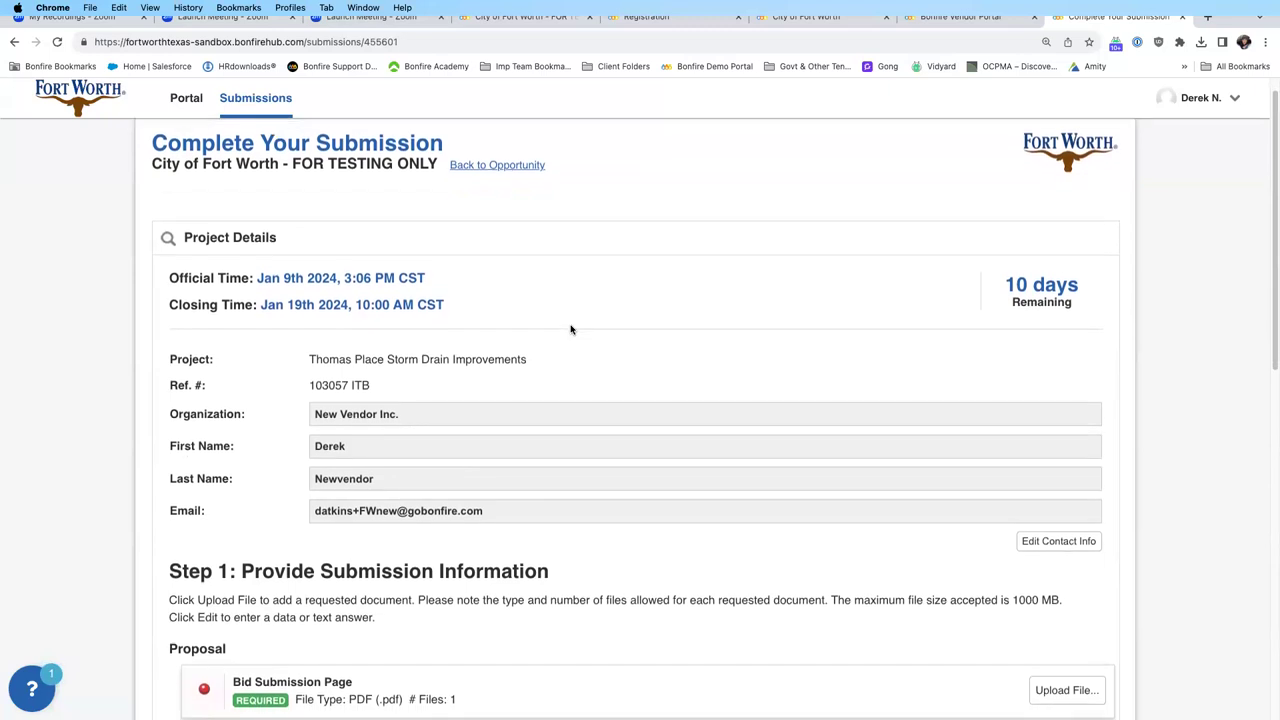
drag(170, 564, 569, 597)
scroll(571, 565, down, 1)
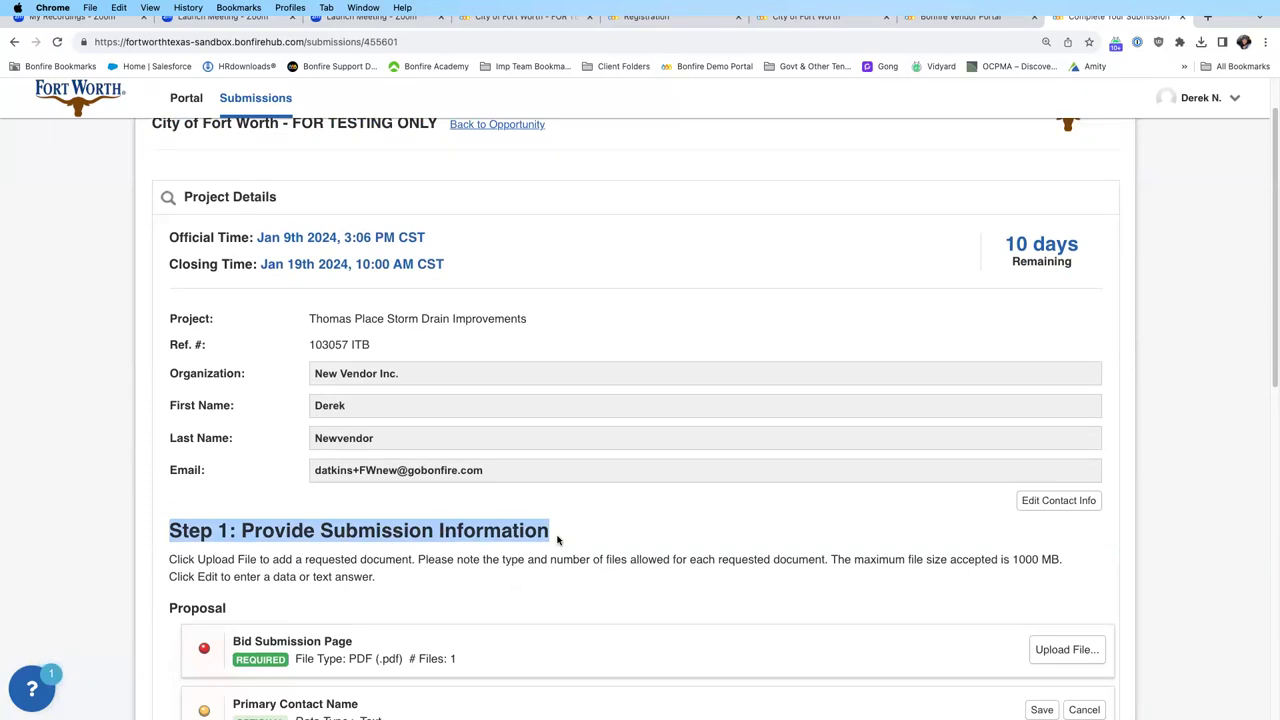
scroll(441, 378, down, 3)
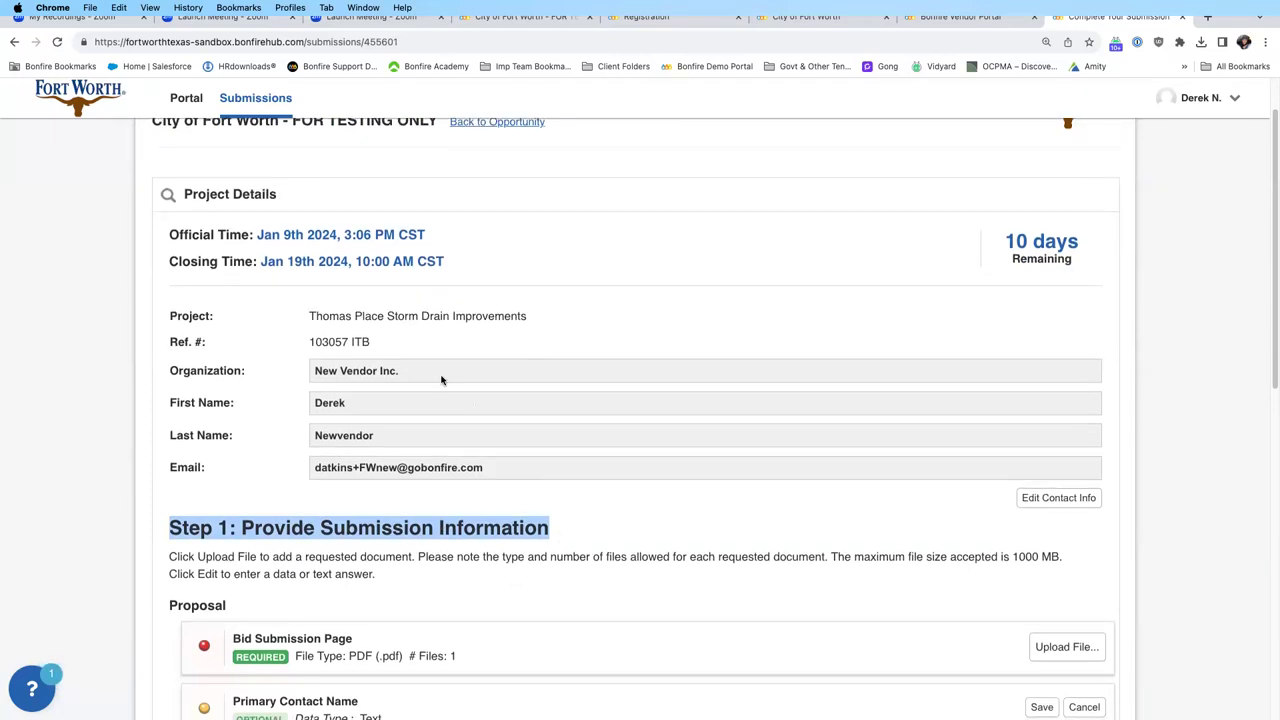
scroll(441, 378, down, 9)
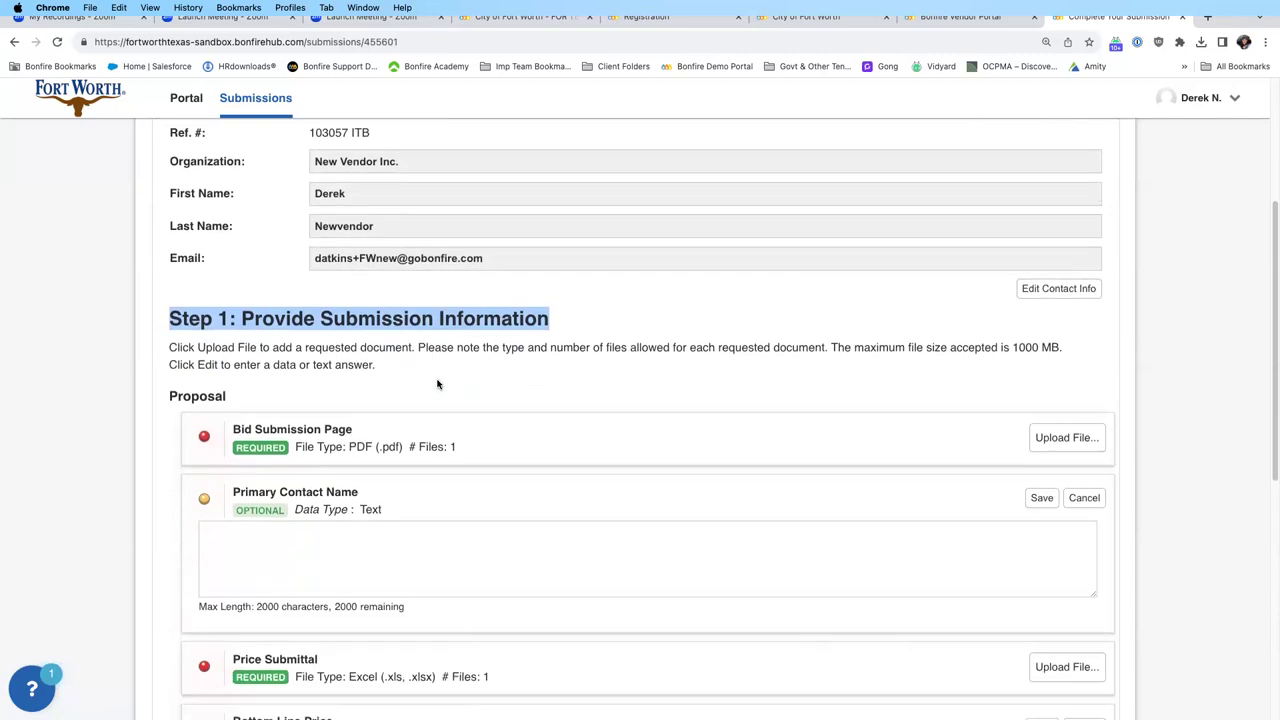
scroll(437, 380, down, 11)
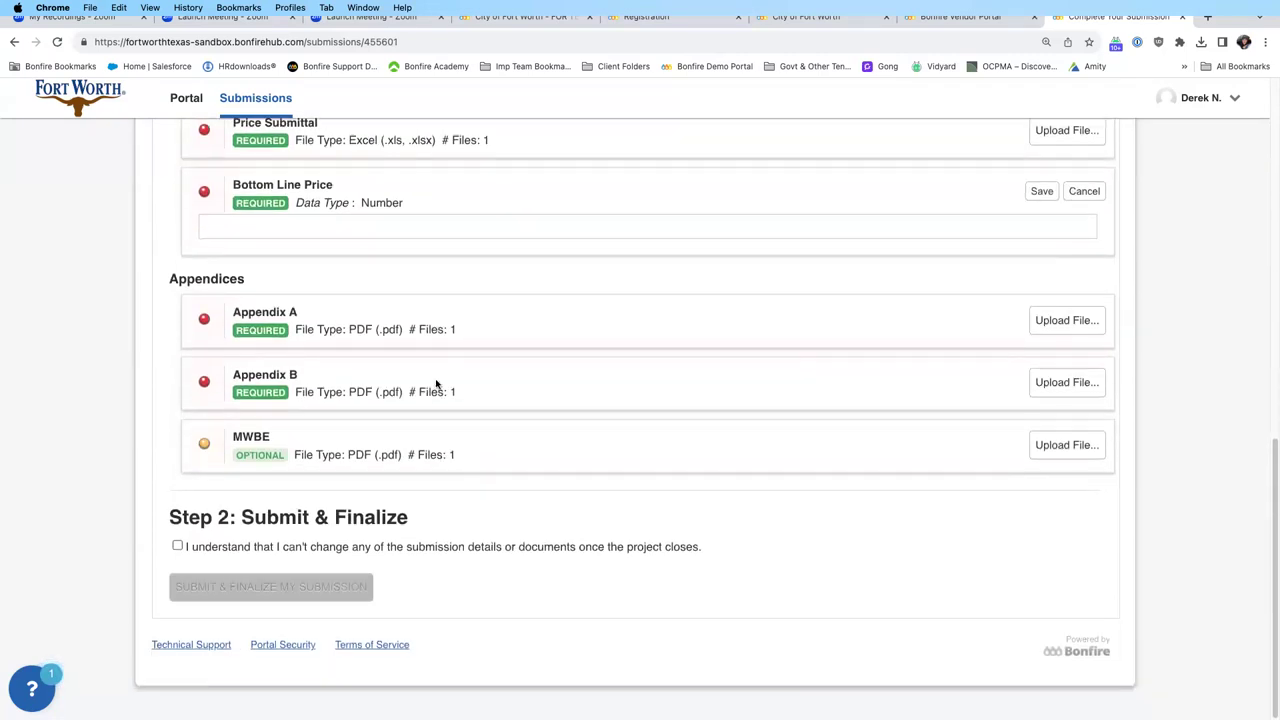
drag(170, 516, 410, 518)
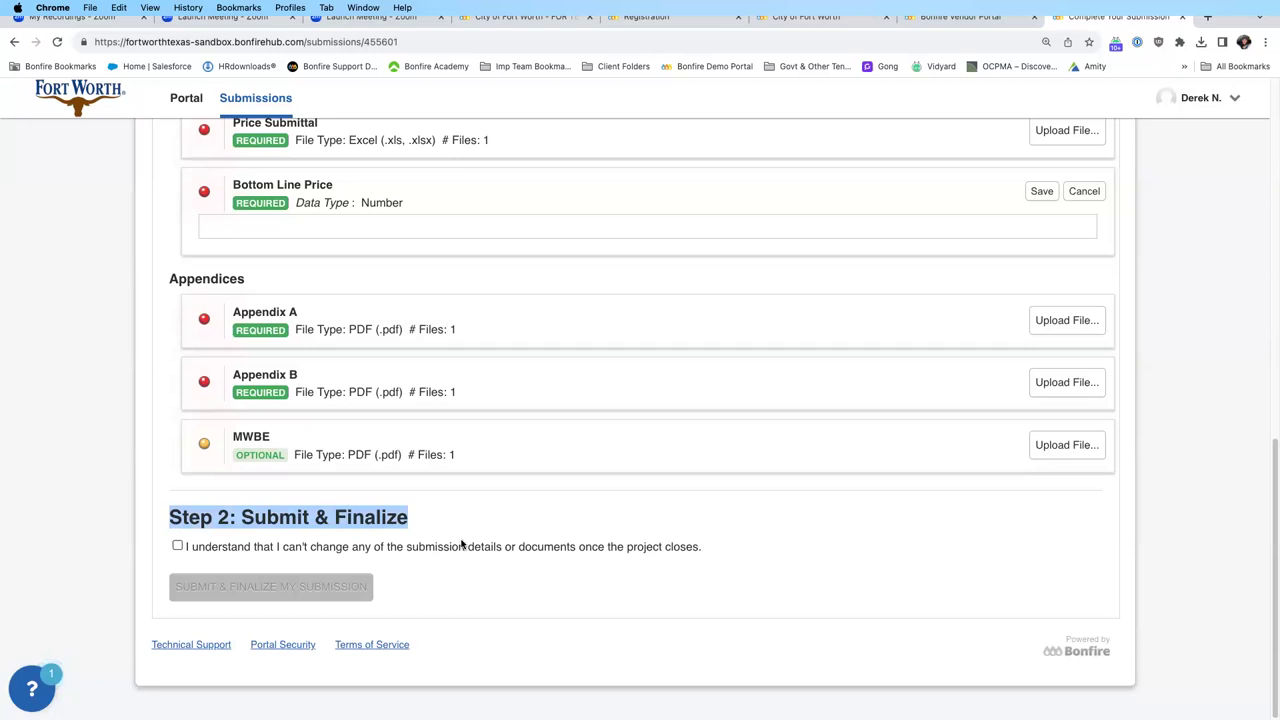
click(178, 547)
Return to the Bid Submission Page item, noting it accepts a single PDF file
scroll(334, 222, up, 1)
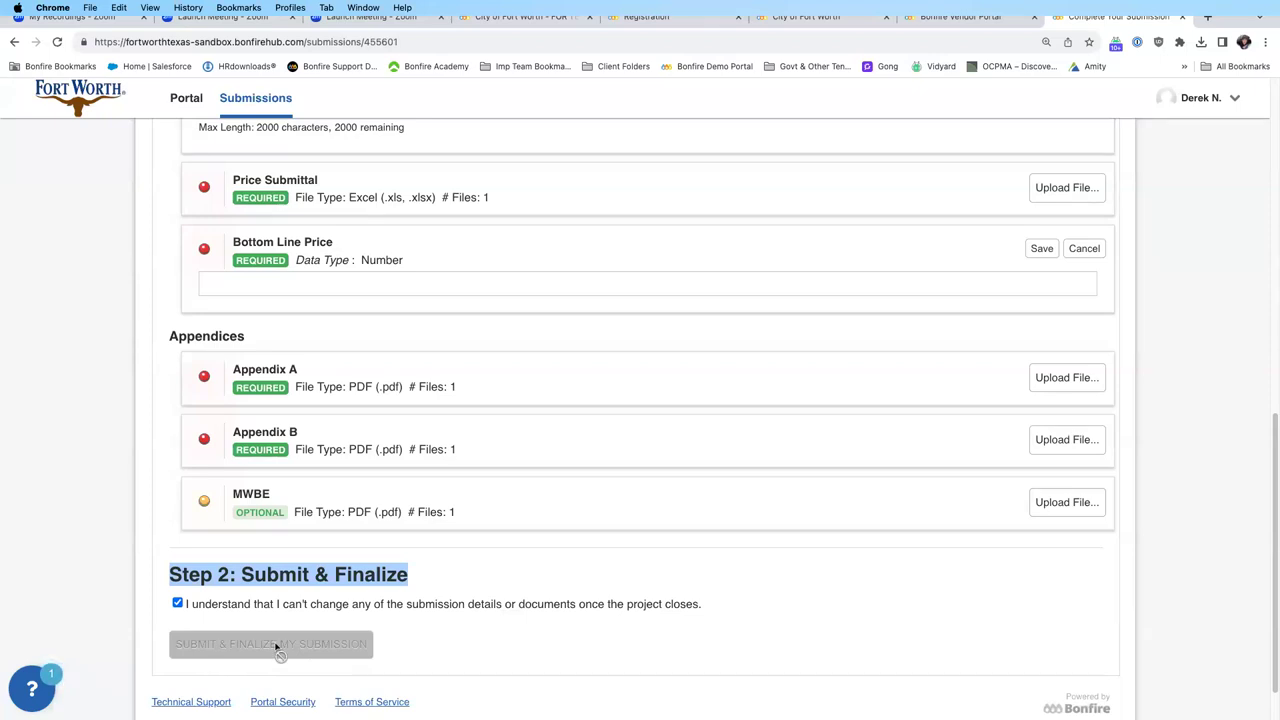
scroll(570, 409, up, 1)
scroll(570, 409, up, 5)
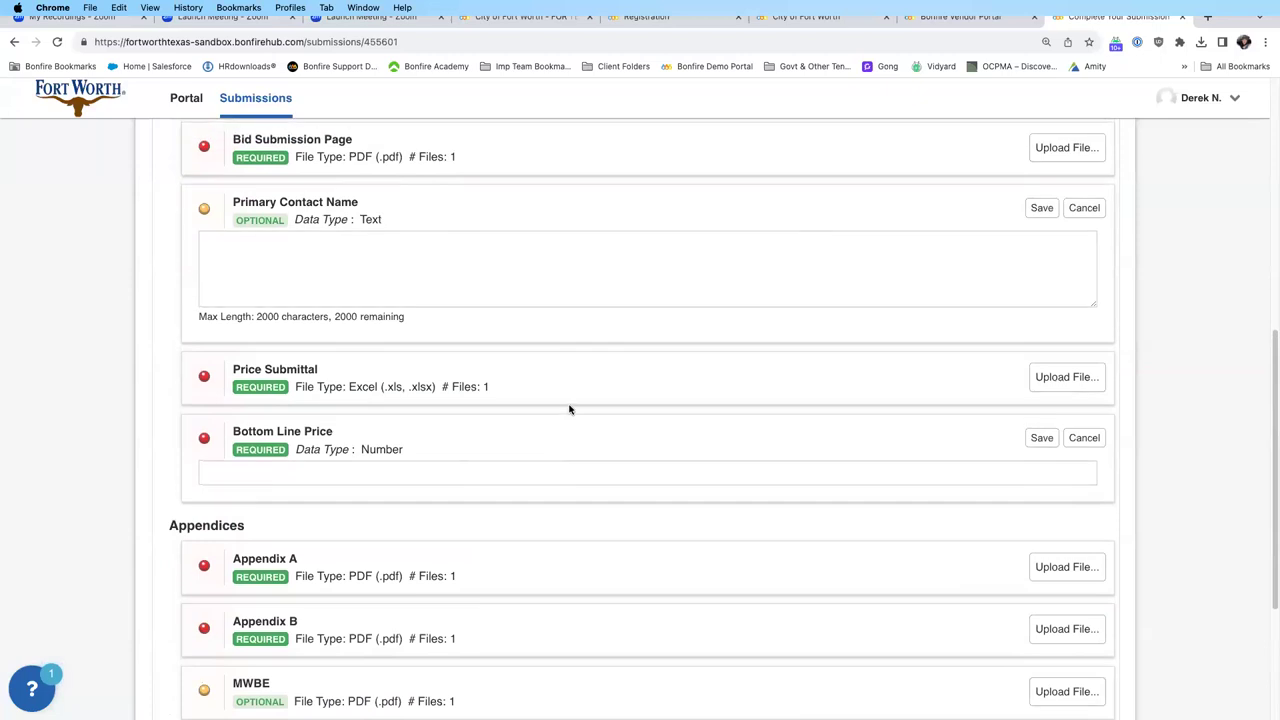
scroll(570, 409, up, 9)
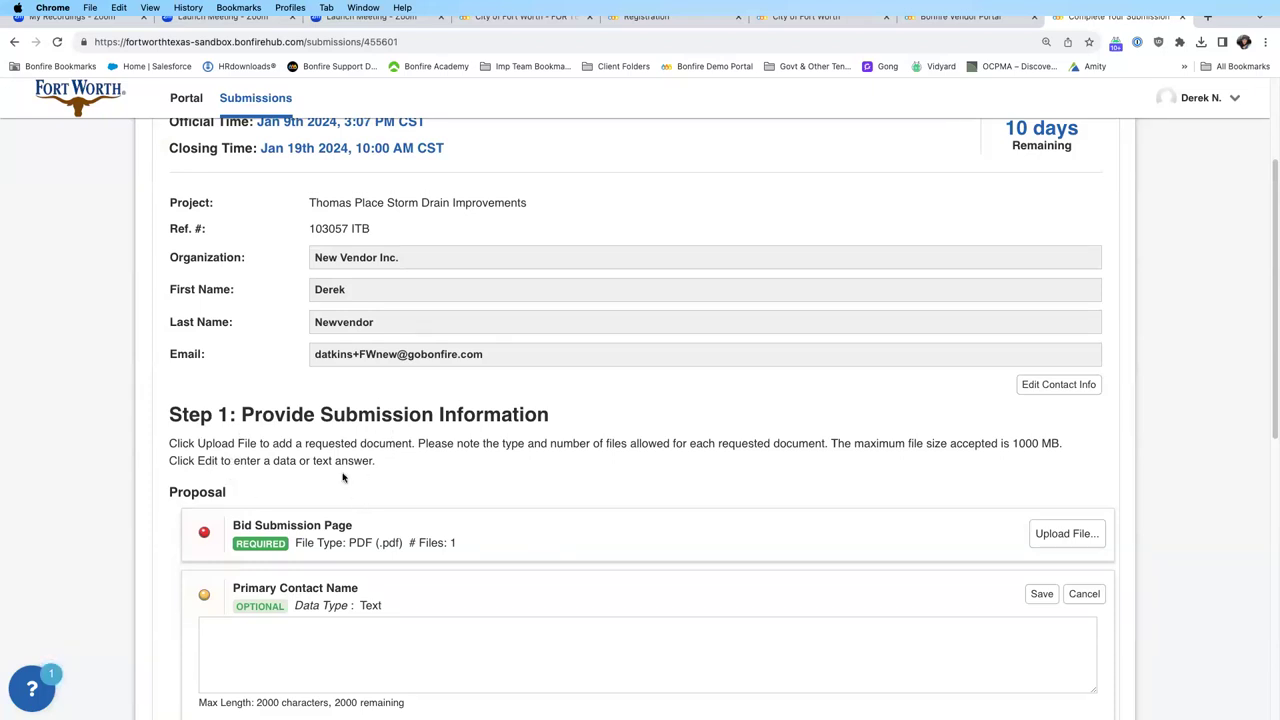
scroll(330, 440, down, 1)
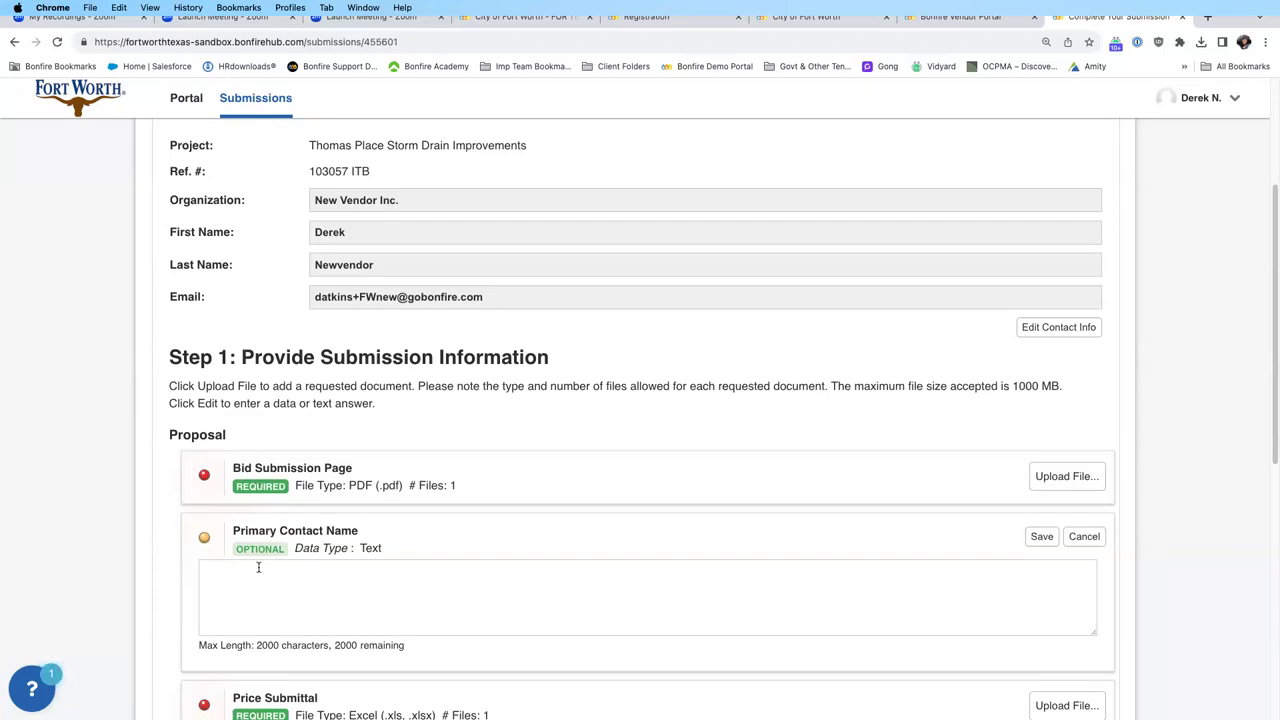
scroll(359, 425, down, 2)
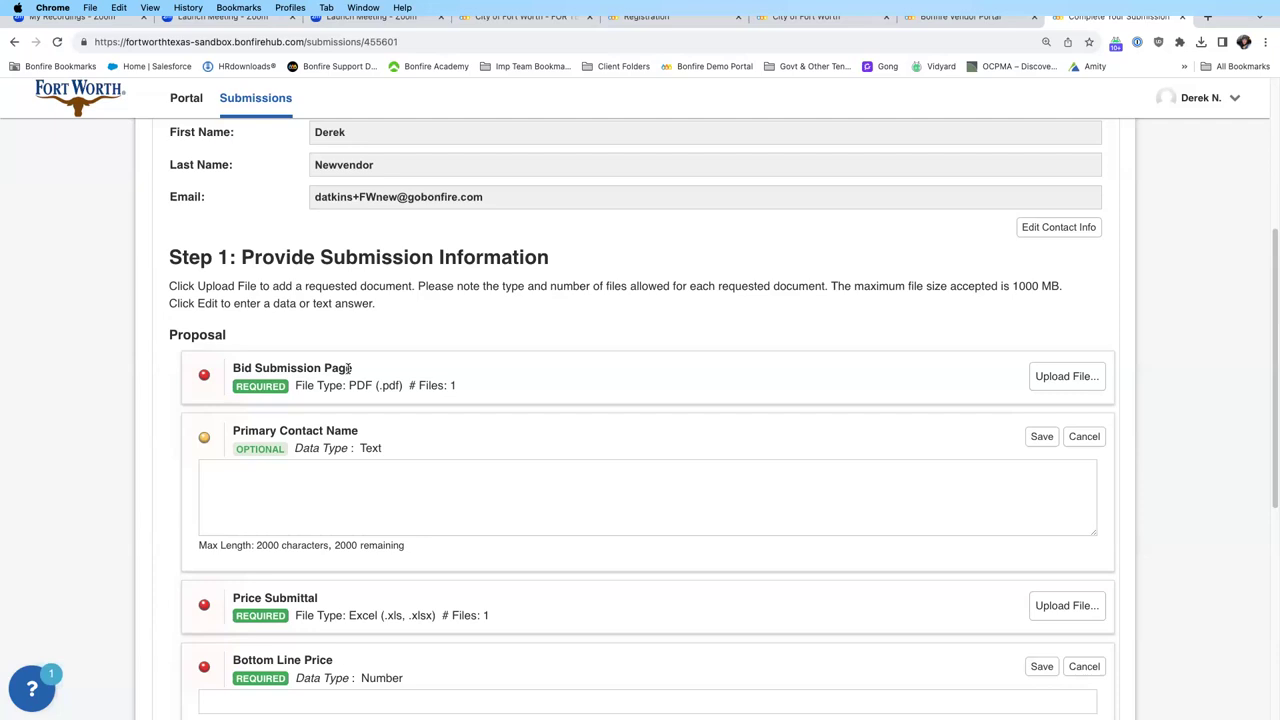
drag(349, 384, 376, 384)
drag(458, 386, 449, 385)
Upload Tech_Proposal_1.pdf as the Bid Submission Page
click(505, 390)
click(1078, 382)
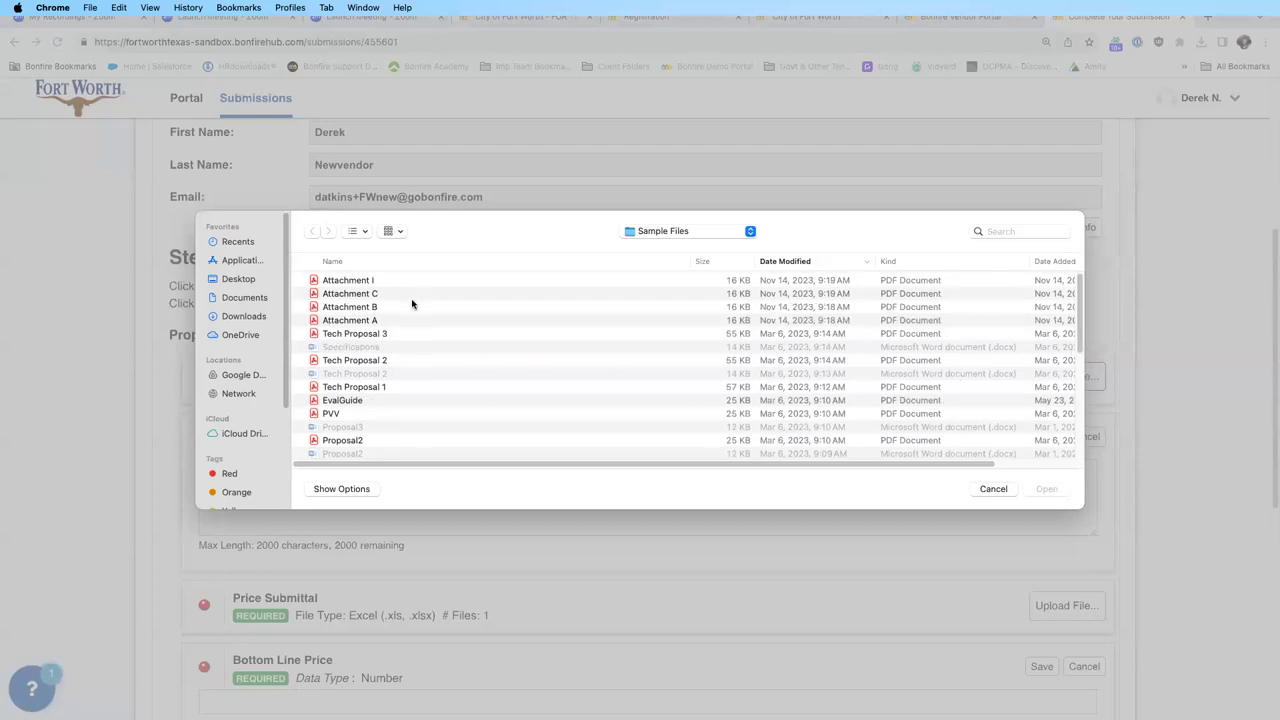
scroll(414, 303, down, 10)
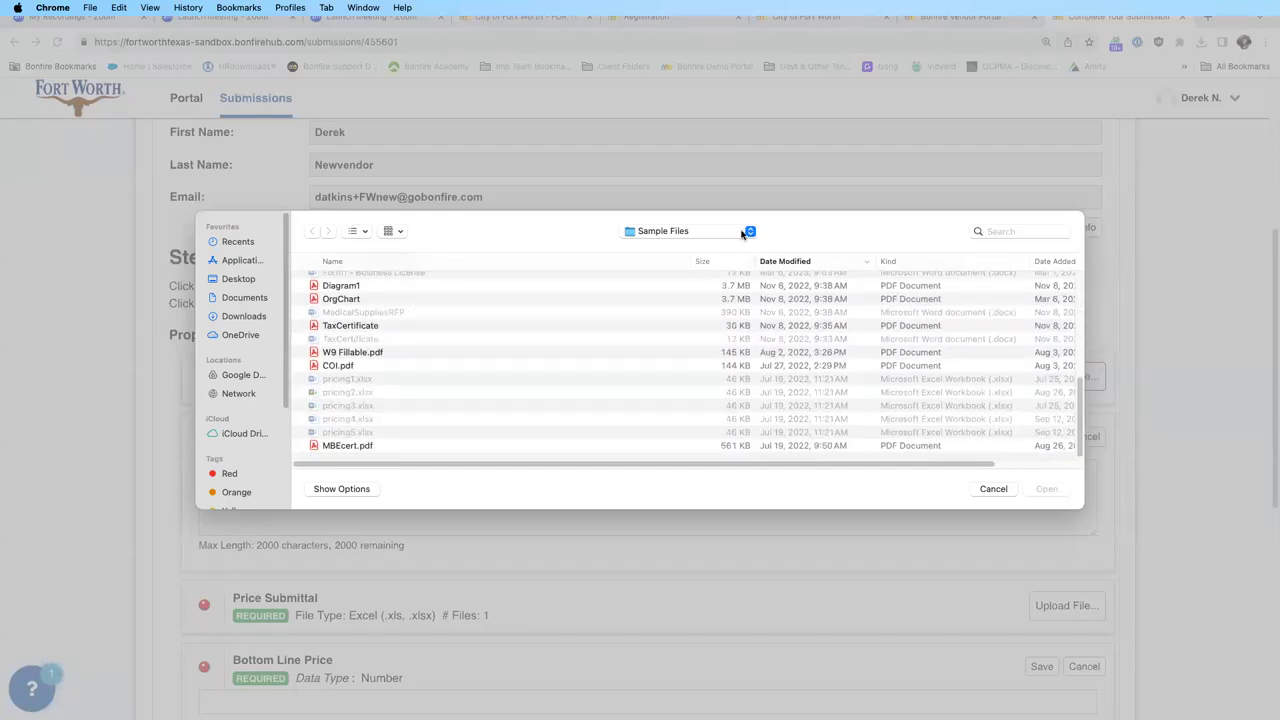
click(990, 489)
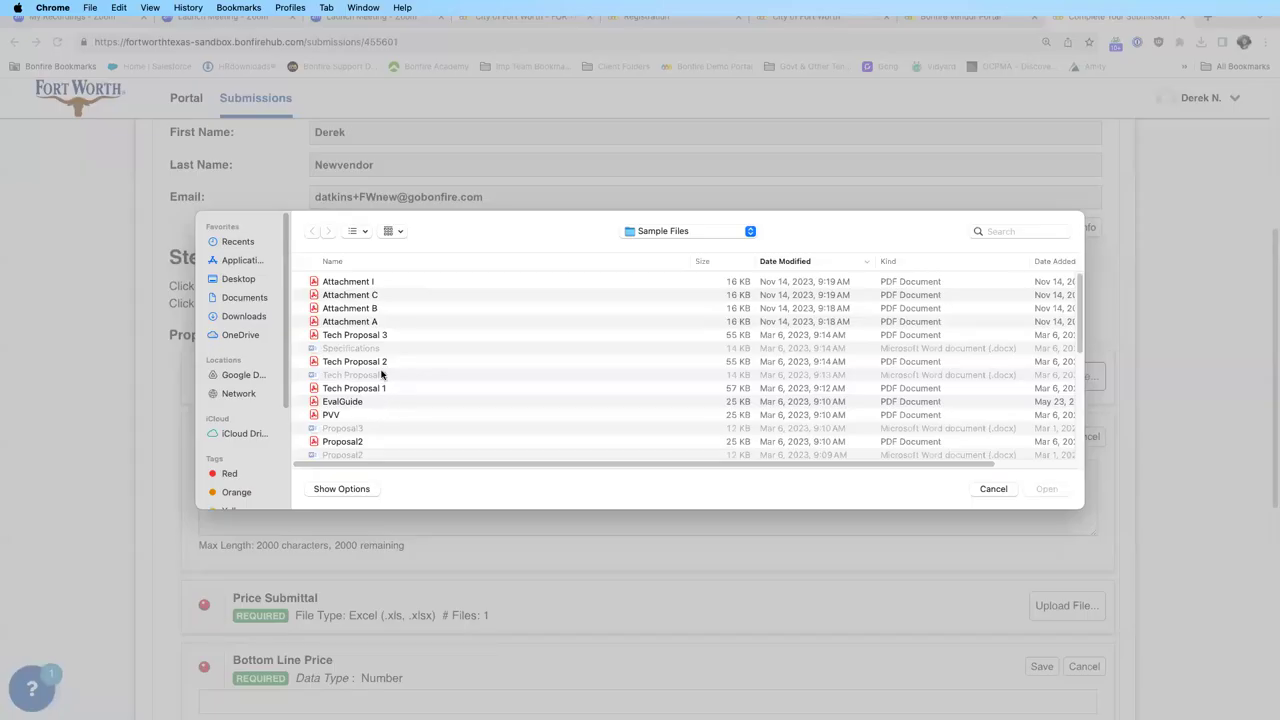
click(363, 389)
double_click(363, 389)
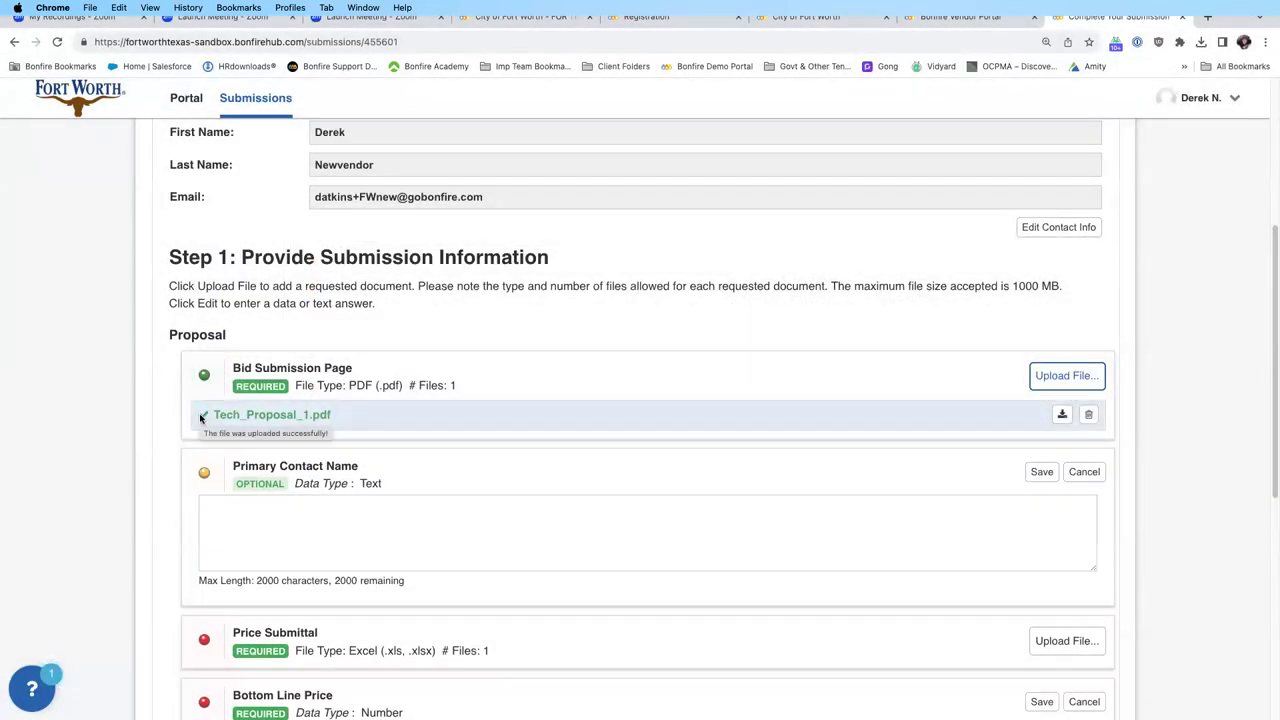
Try attaching a second file to the Bid Submission Page, triggering the one-file-only warning
mouse_move(203, 417)
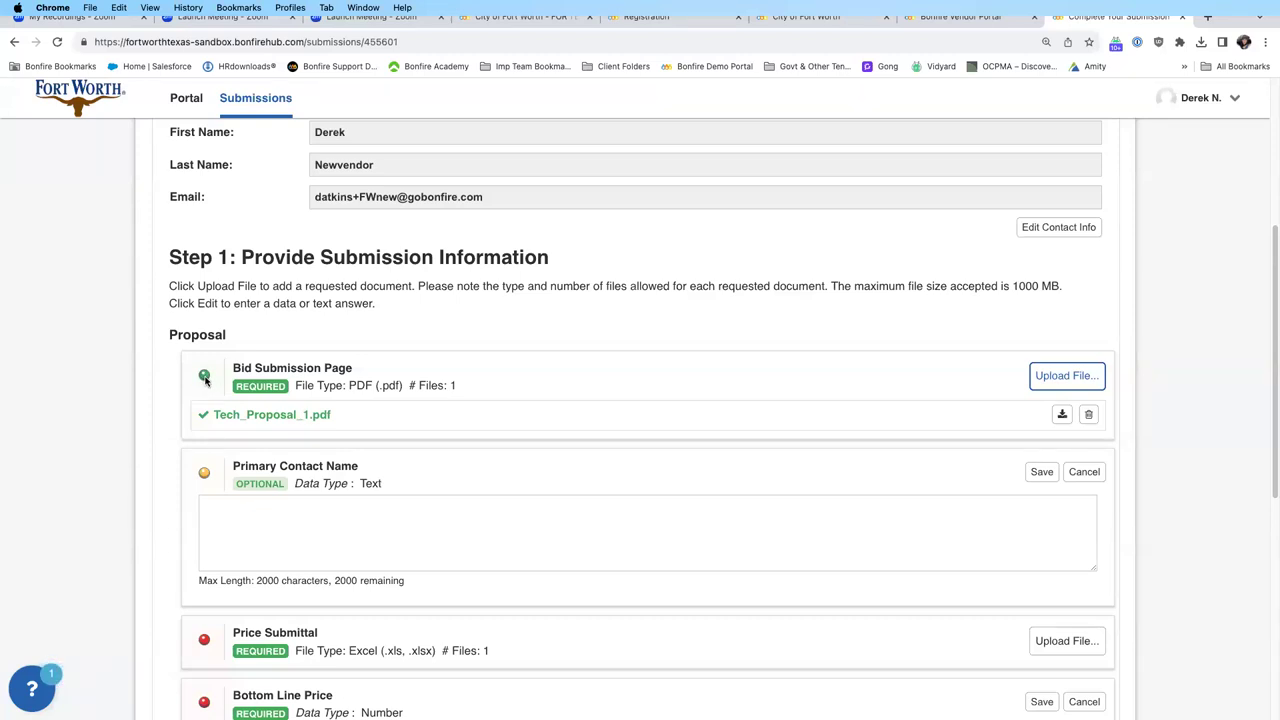
double_click(454, 386)
click(1055, 375)
double_click(368, 280)
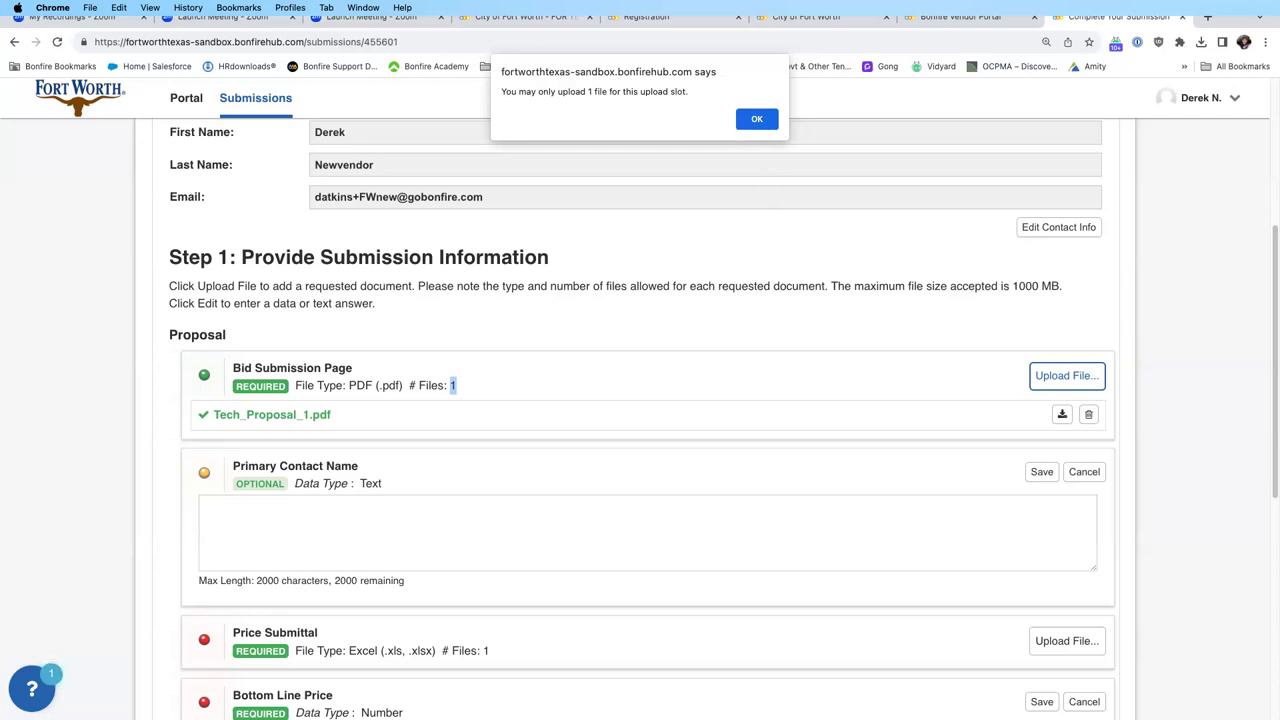
Dismiss the one-file warning and enter the primary contact's full name
click(757, 119)
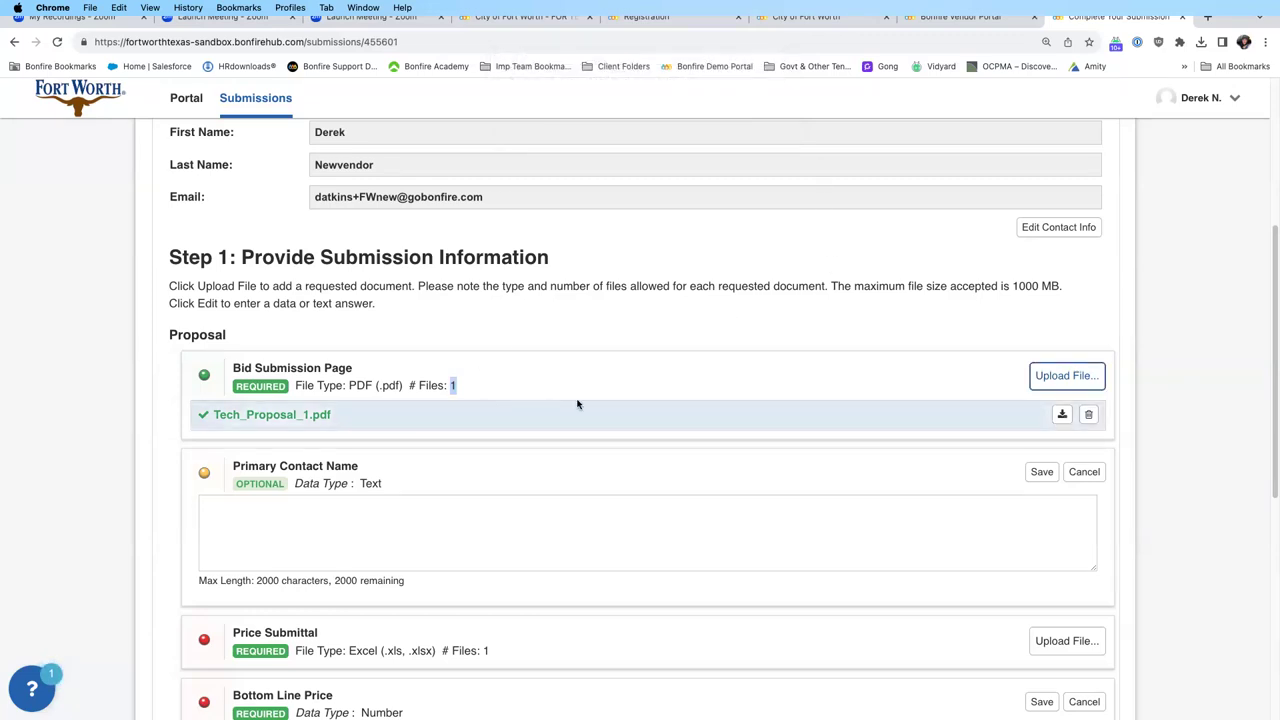
scroll(577, 403, down, 1)
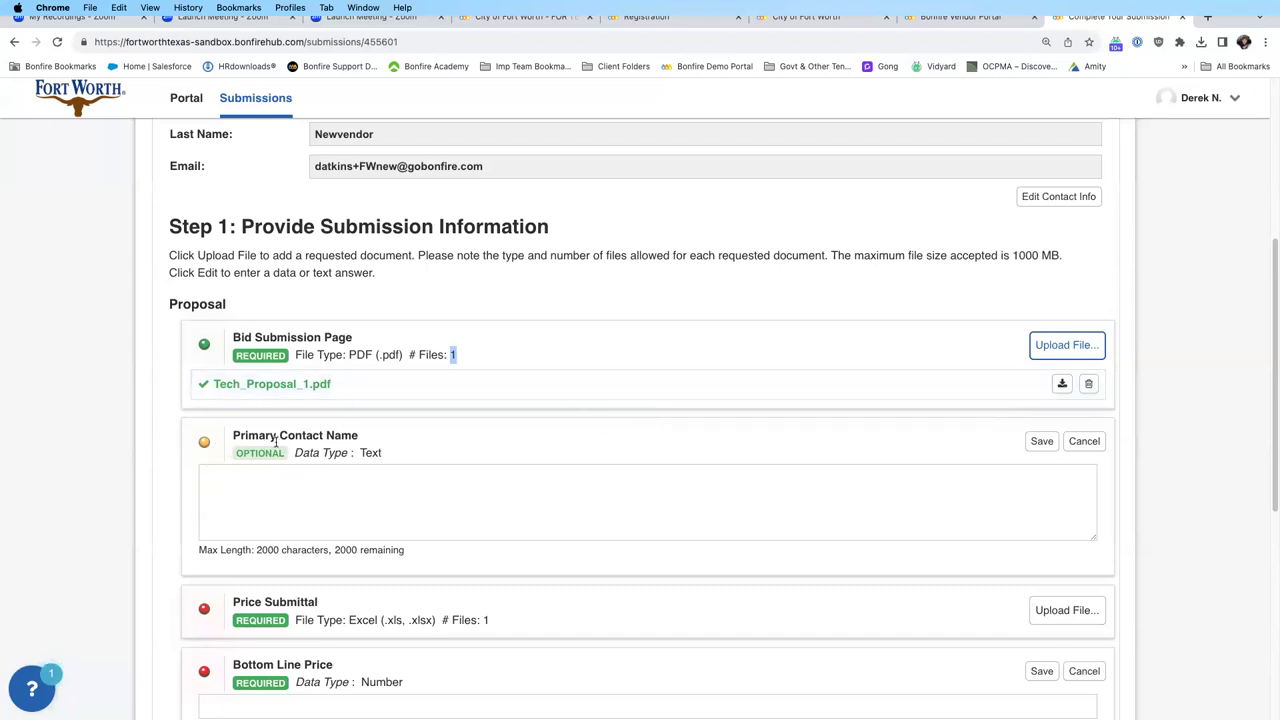
click(346, 488)
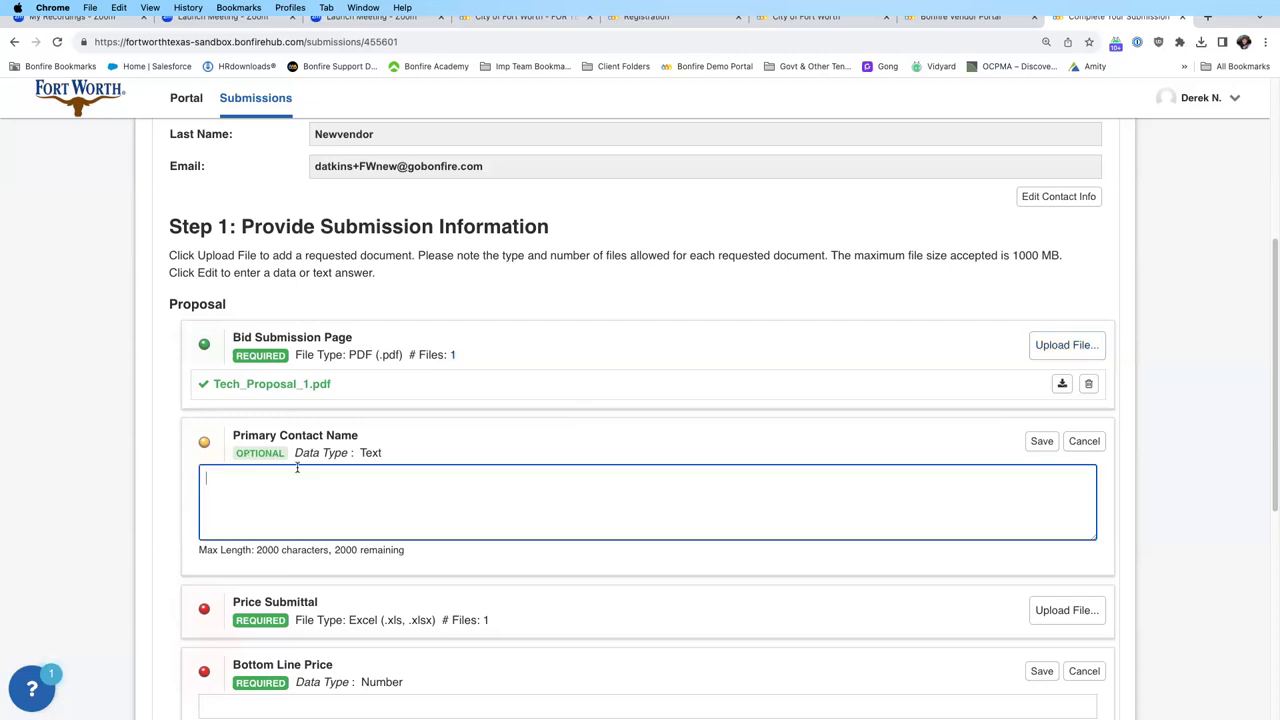
Save the contact's full name as the Primary Contact Name answer
drag(201, 550, 326, 550)
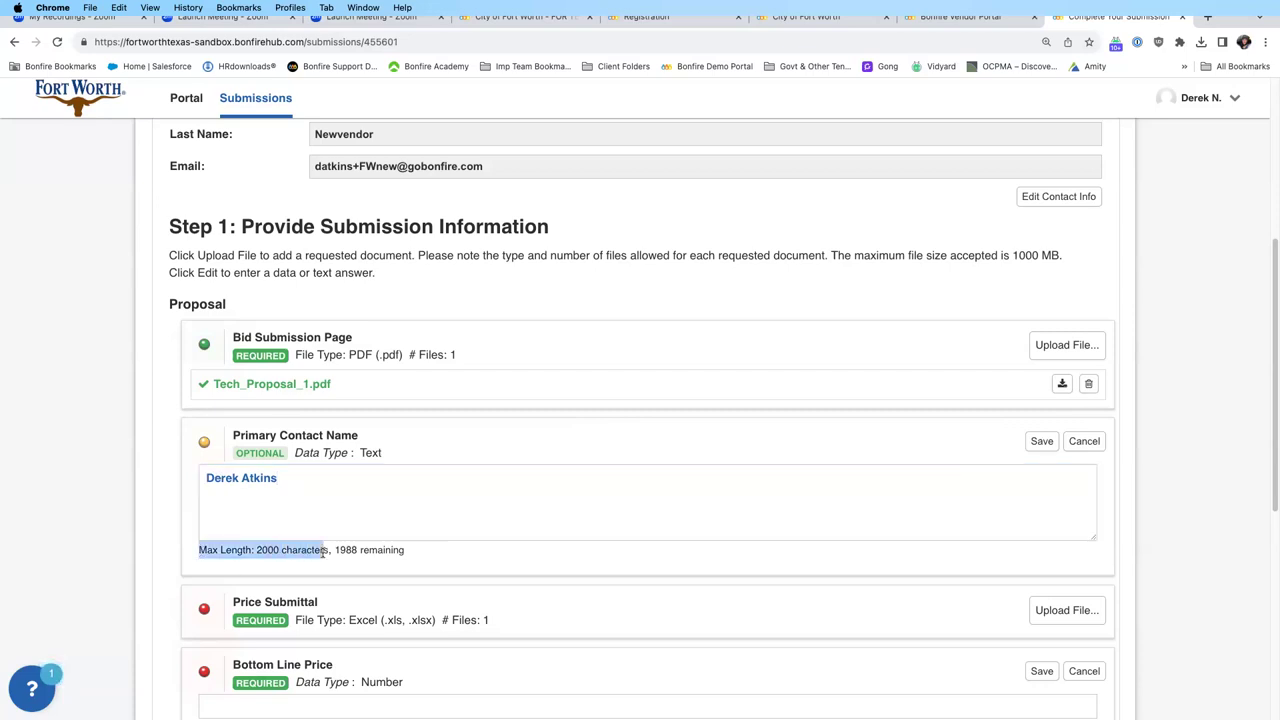
click(268, 550)
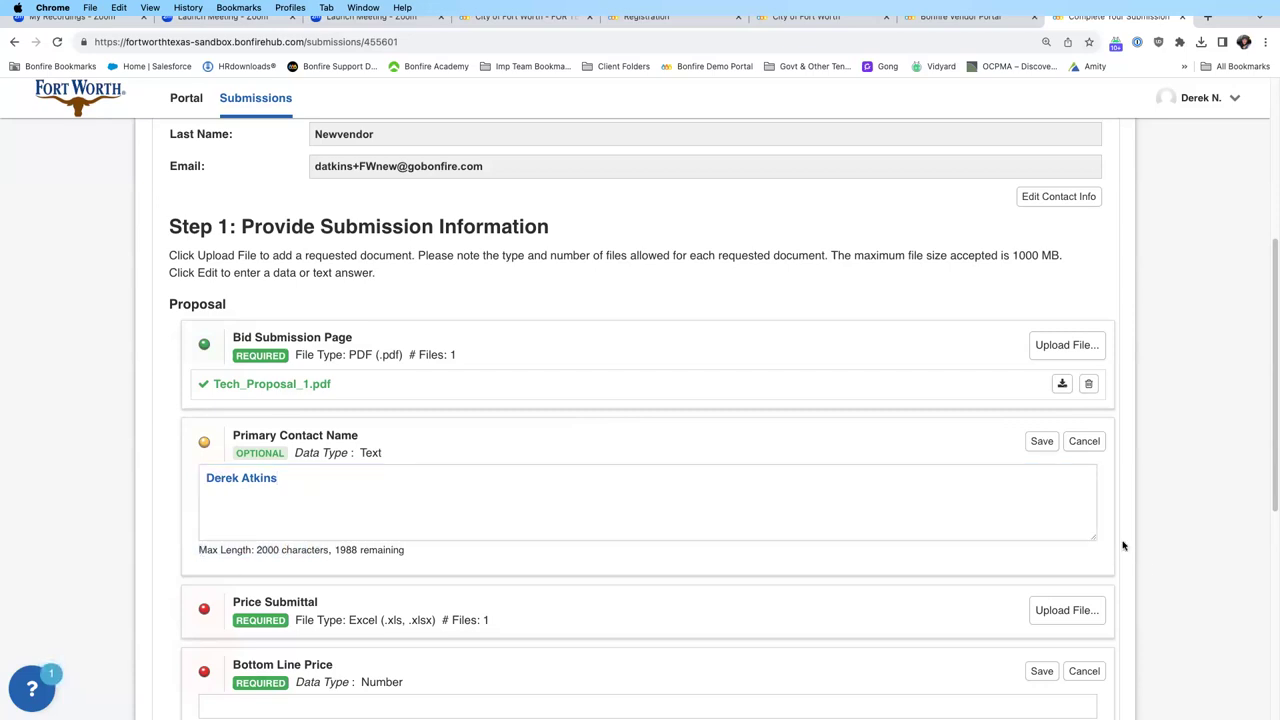
mouse_move(1095, 539)
mouse_down()
mouse_move(1090, 626)
mouse_move(1105, 525)
mouse_up()
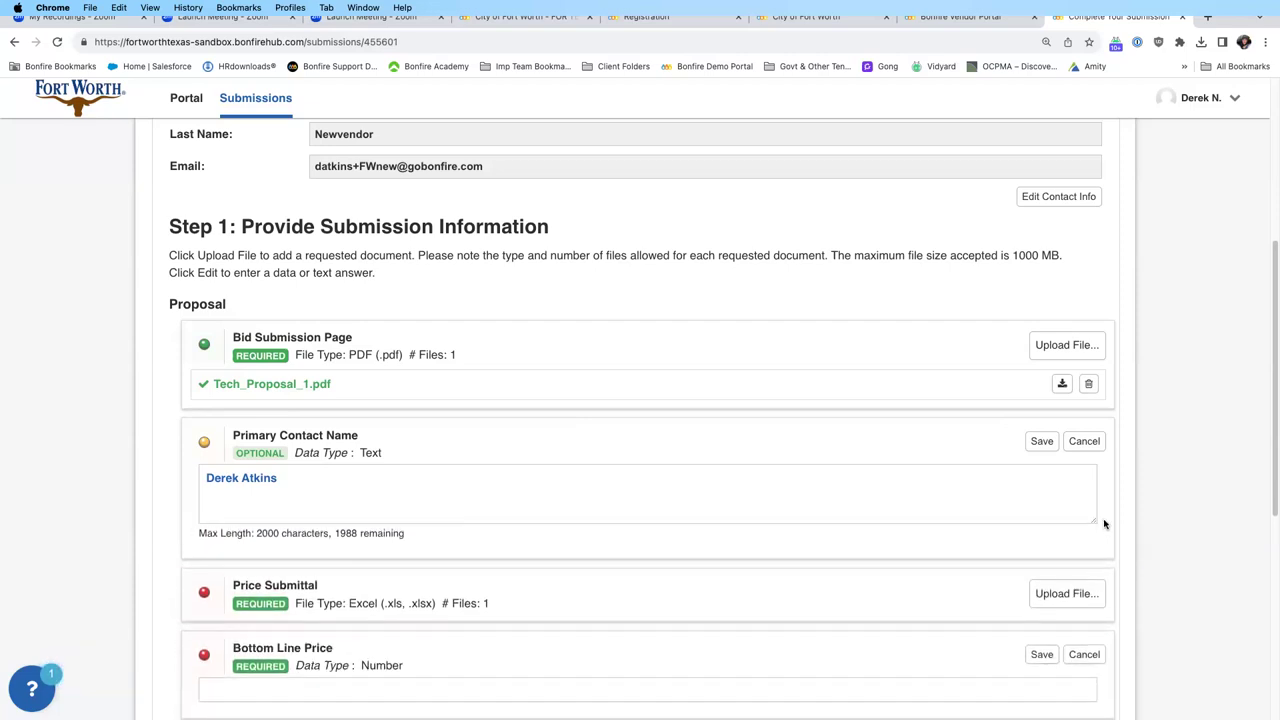
double_click(607, 477)
click(405, 484)
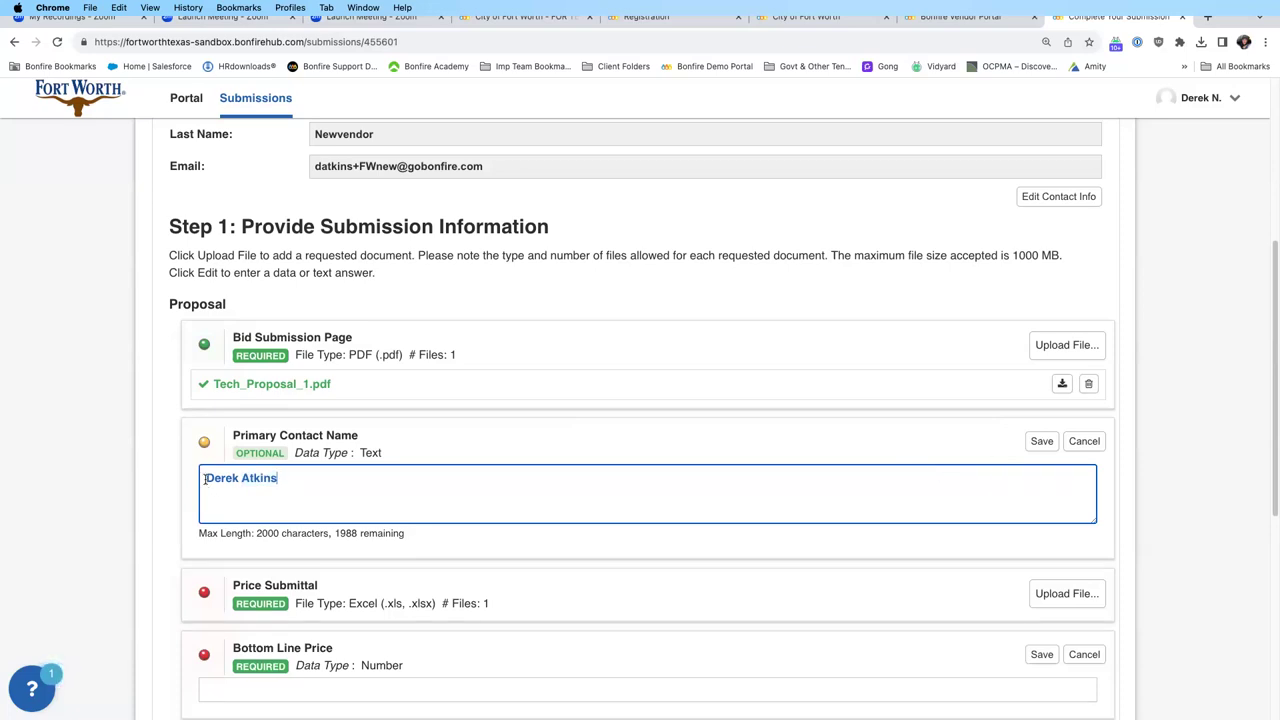
click(1041, 441)
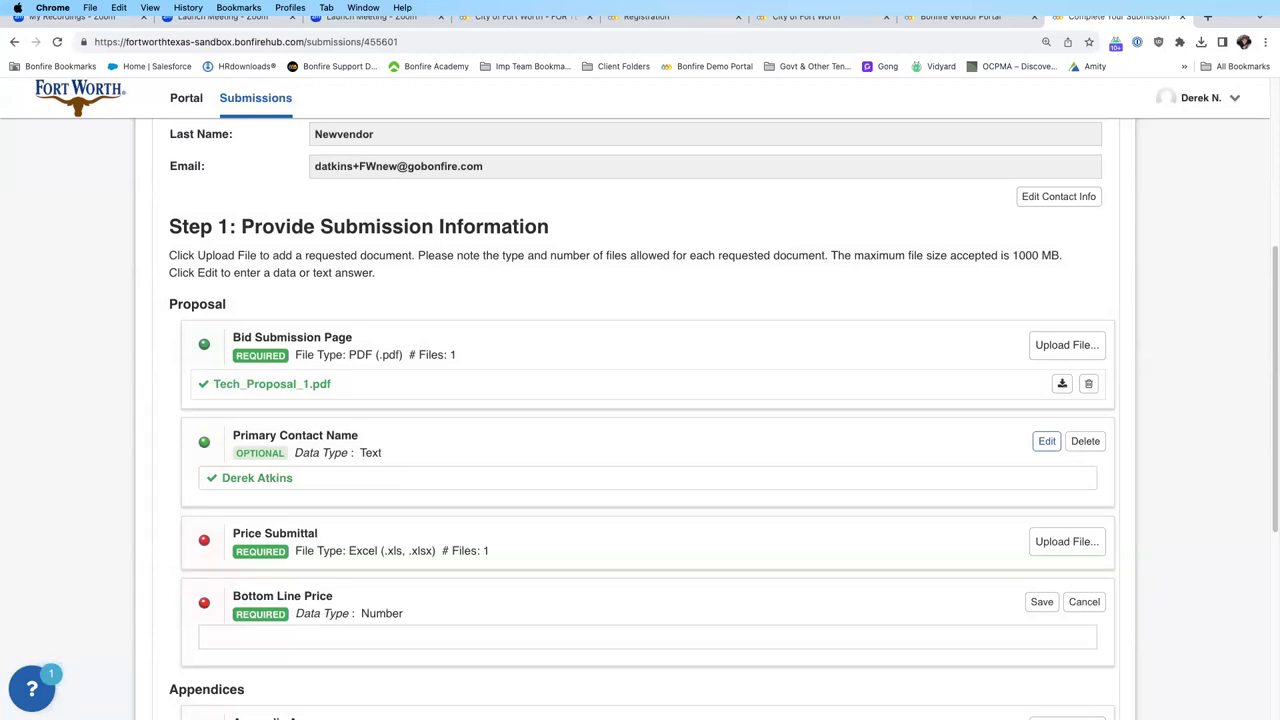
scroll(360, 540, down, 1)
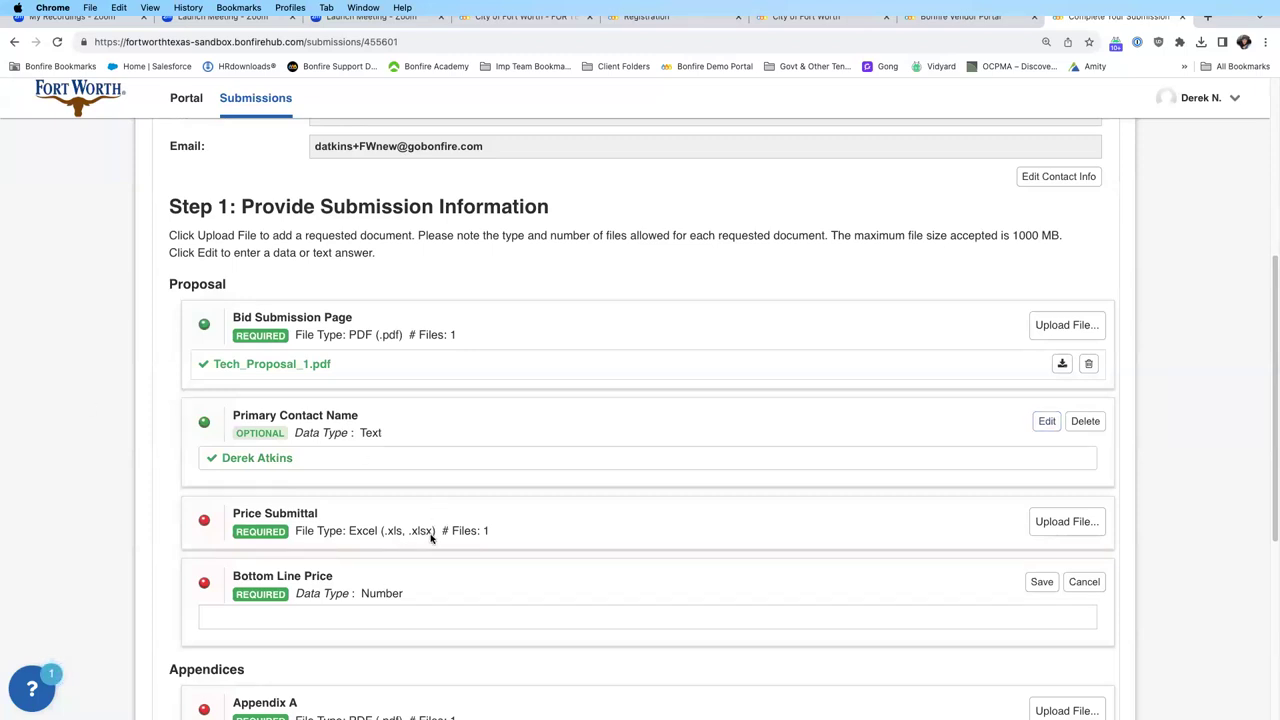
drag(433, 533, 386, 534)
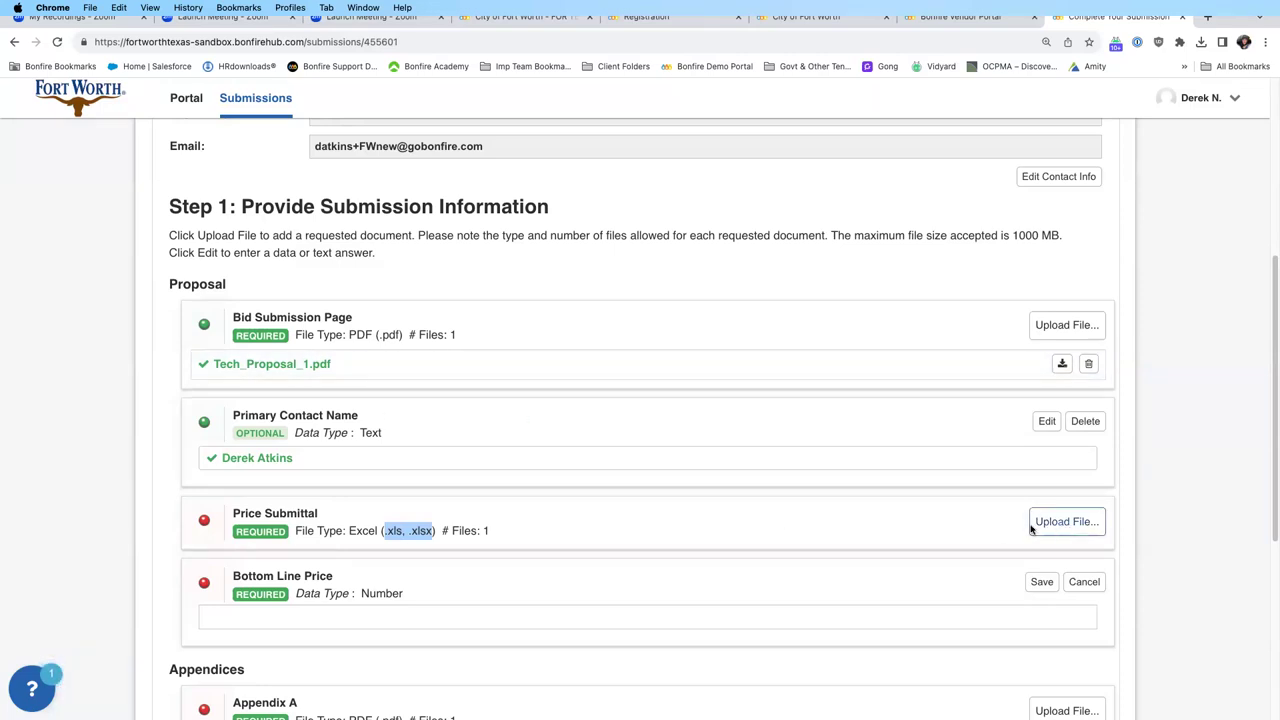
click(1069, 528)
scroll(479, 380, down, 5)
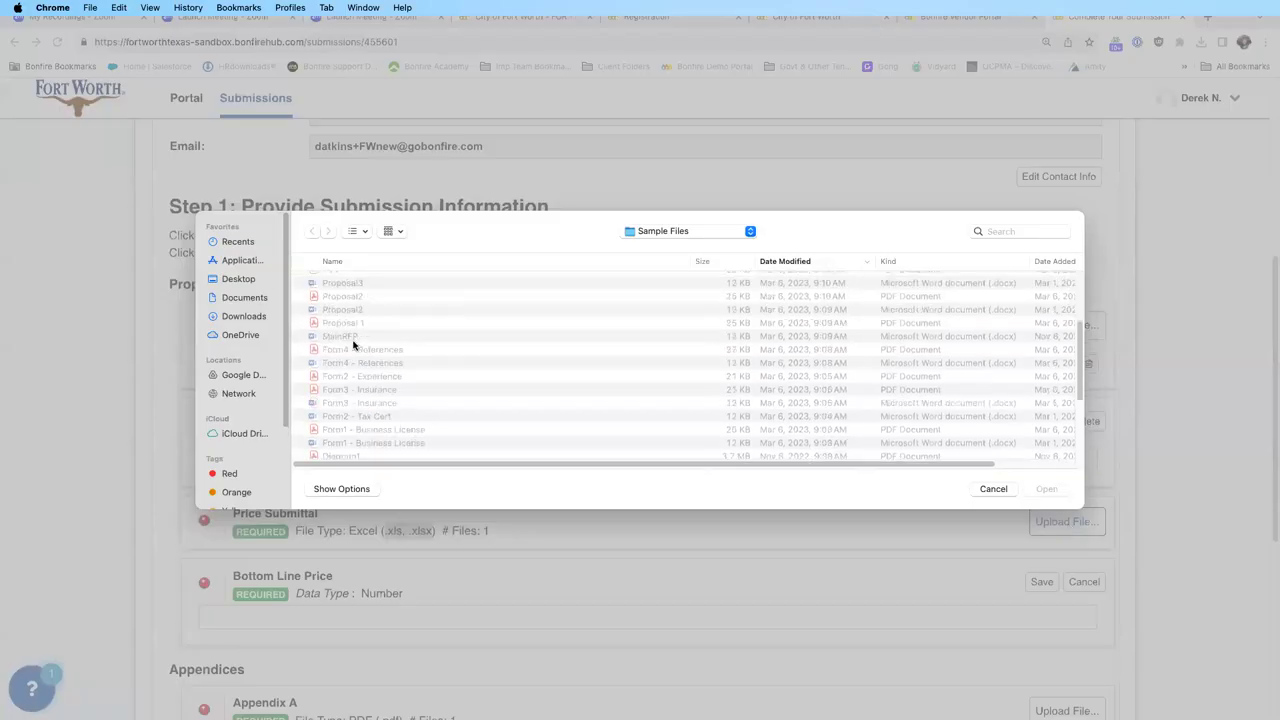
scroll(479, 380, down, 3)
double_click(350, 374)
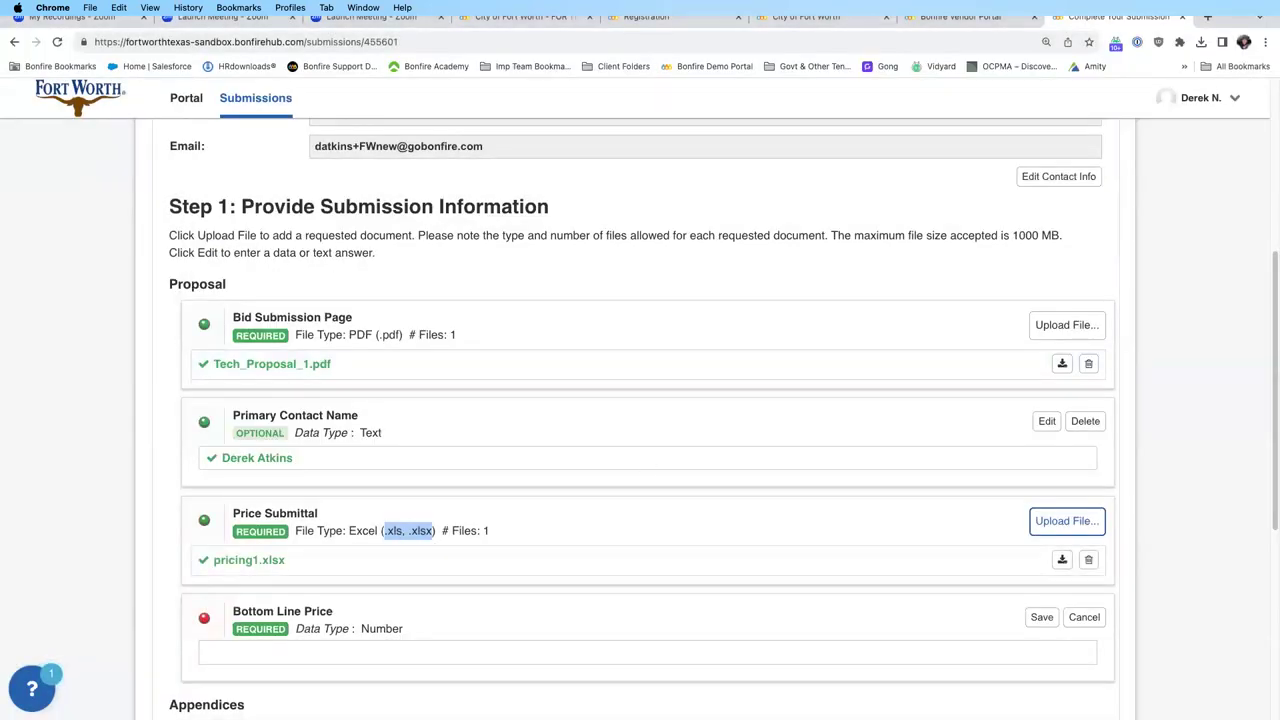
scroll(554, 506, down, 2)
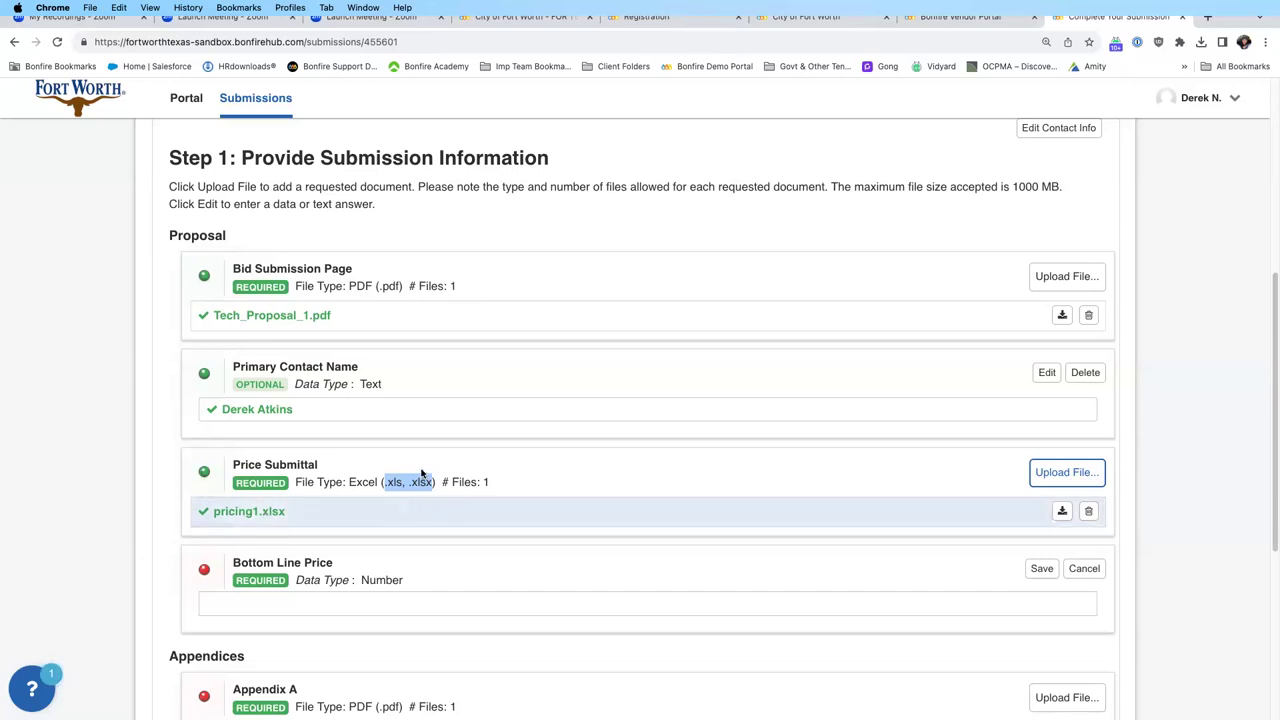
scroll(300, 495, down, 5)
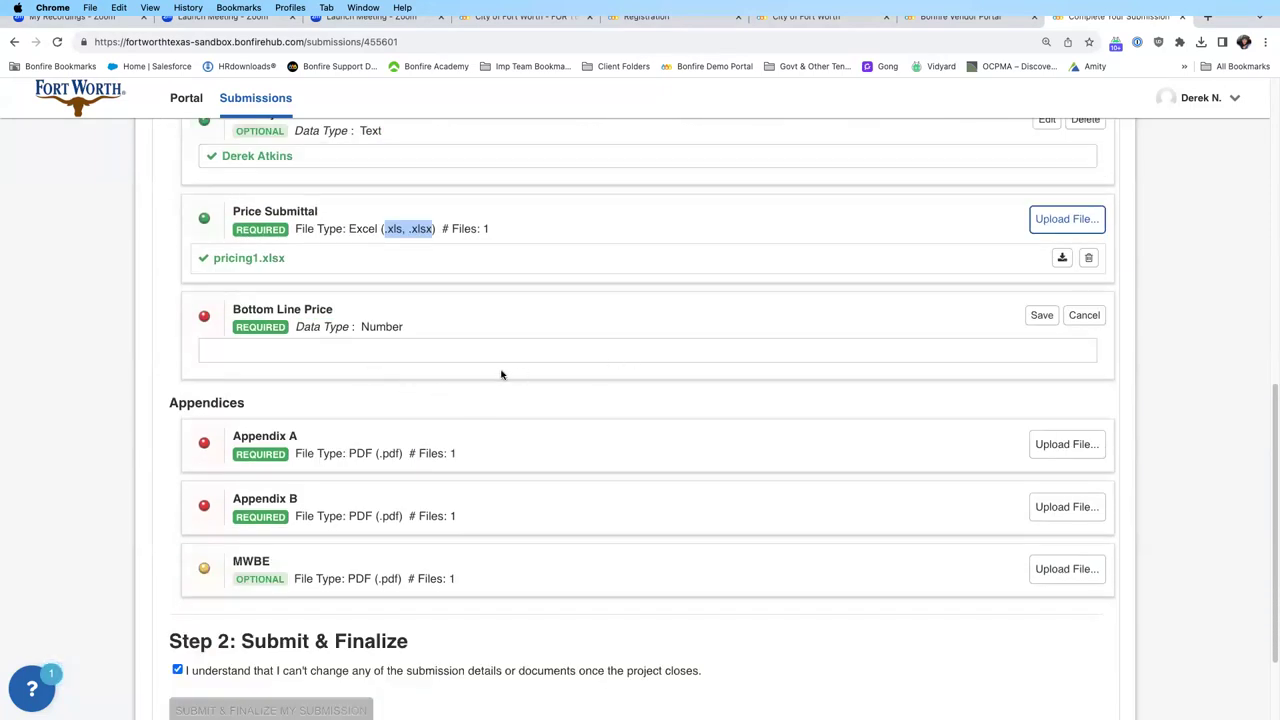
scroll(526, 386, up, 1)
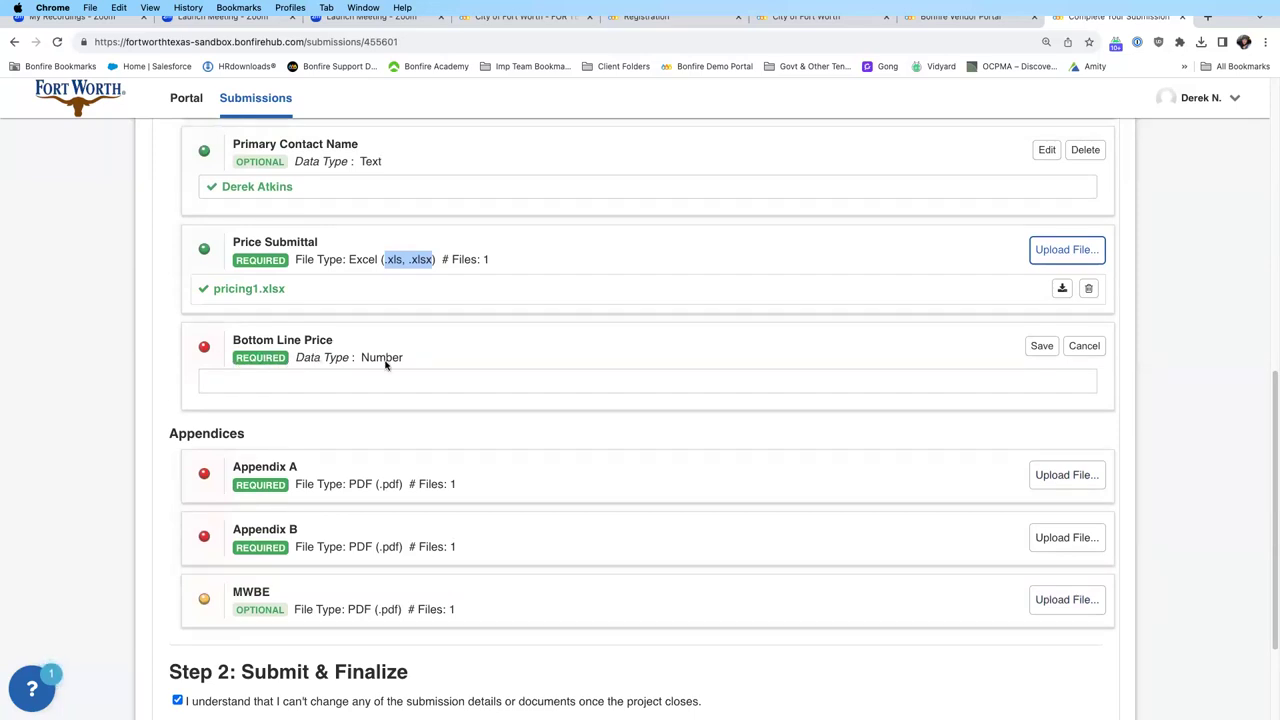
drag(363, 360, 420, 363)
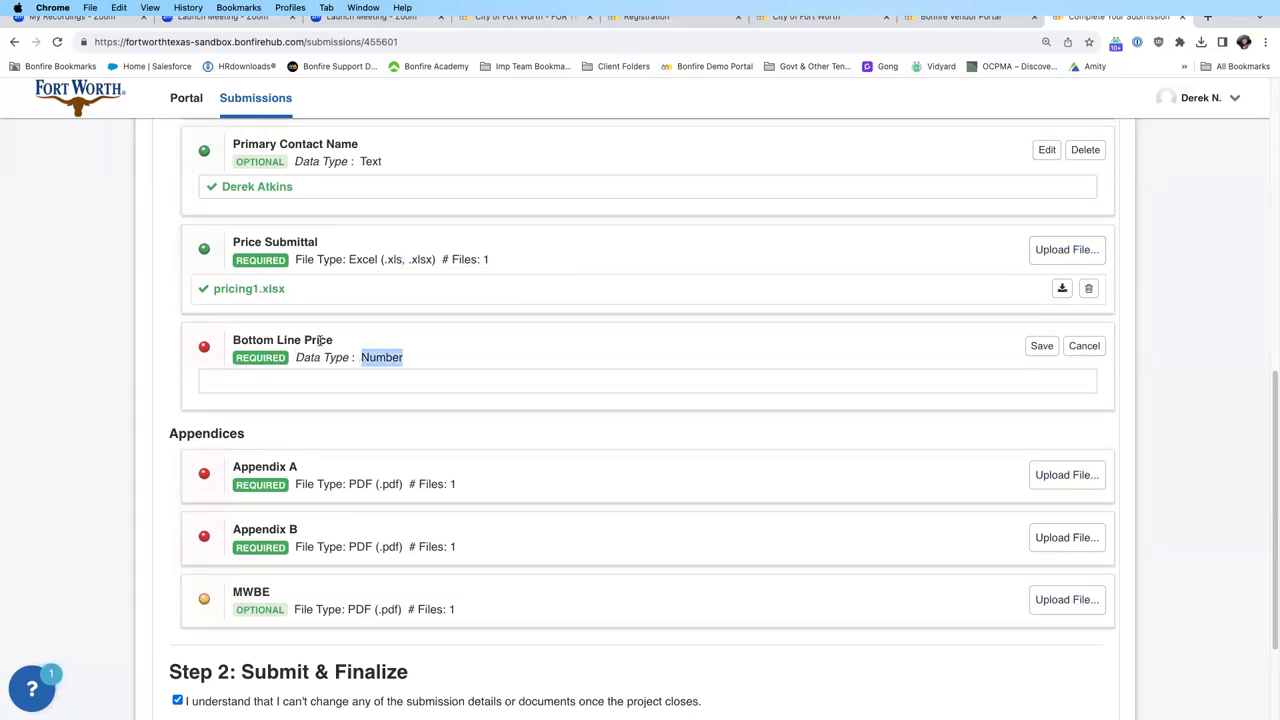
Enter 99000.55 as the Bottom Line Price, without a comma, and save it
mouse_move(385, 357)
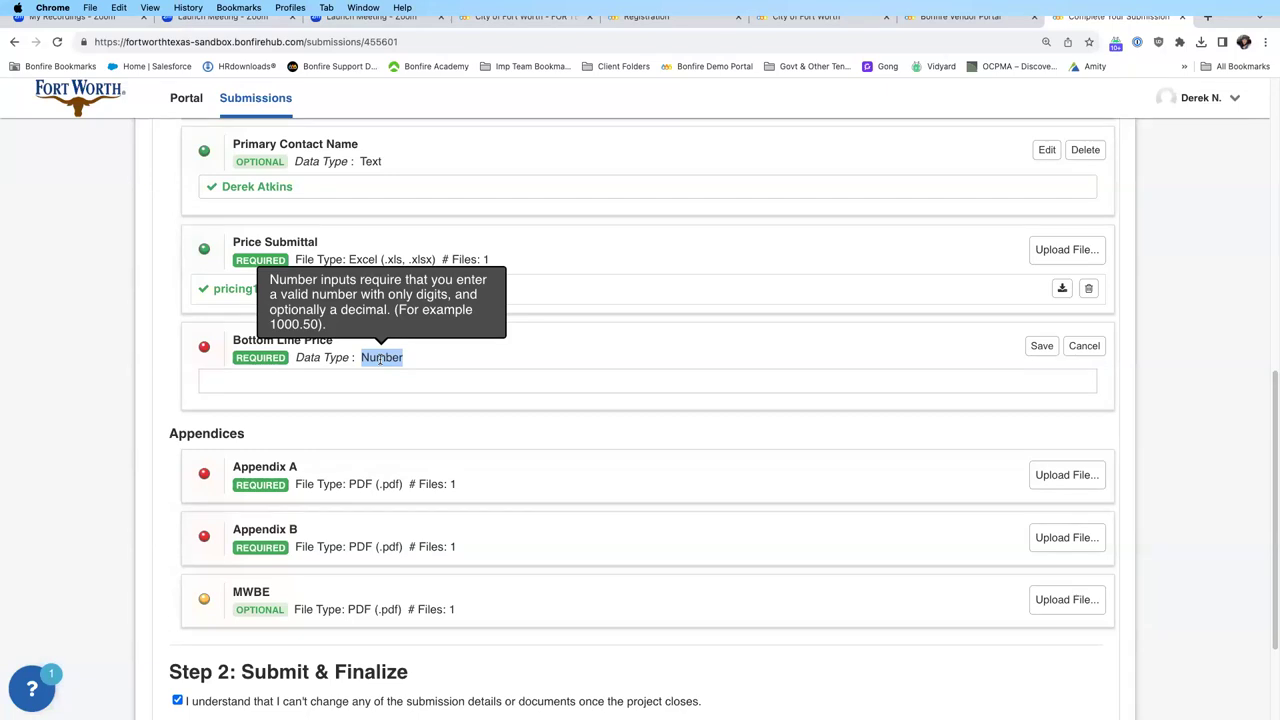
click(277, 382)
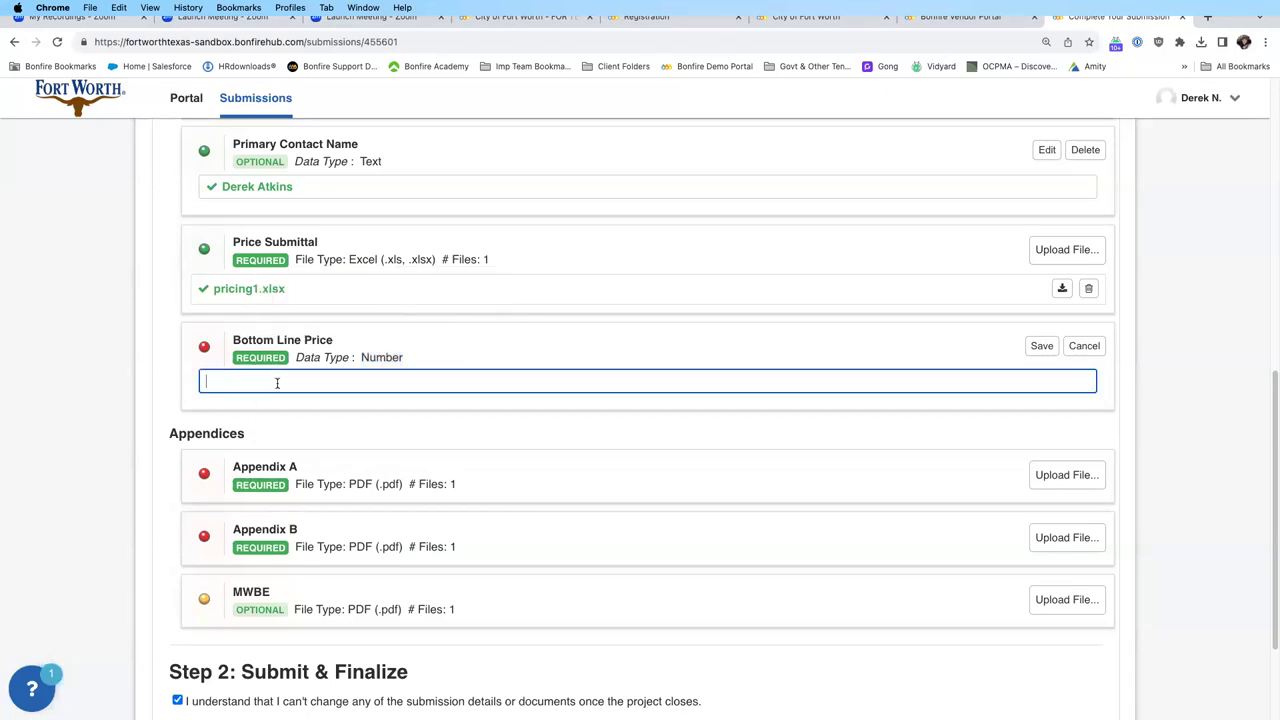
text(99)
text(000.55)
key(BackSpace)
click(280, 378)
click(1042, 346)
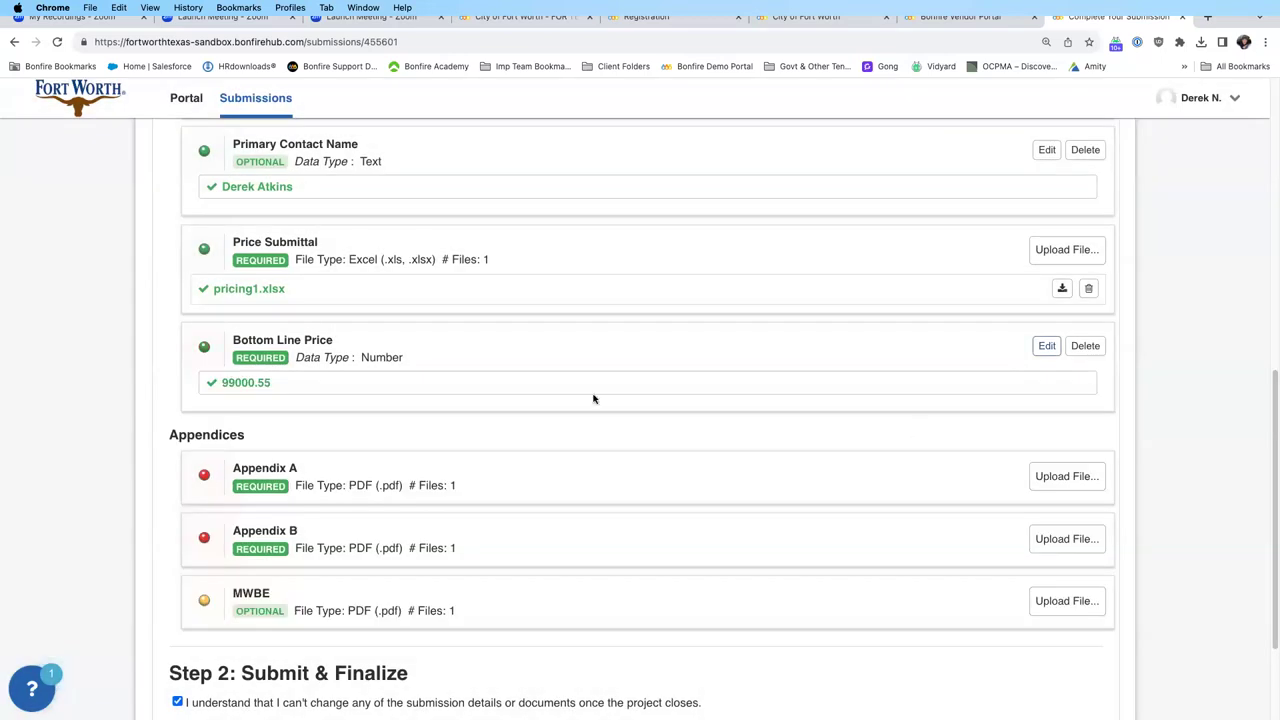
scroll(492, 392, up, 1)
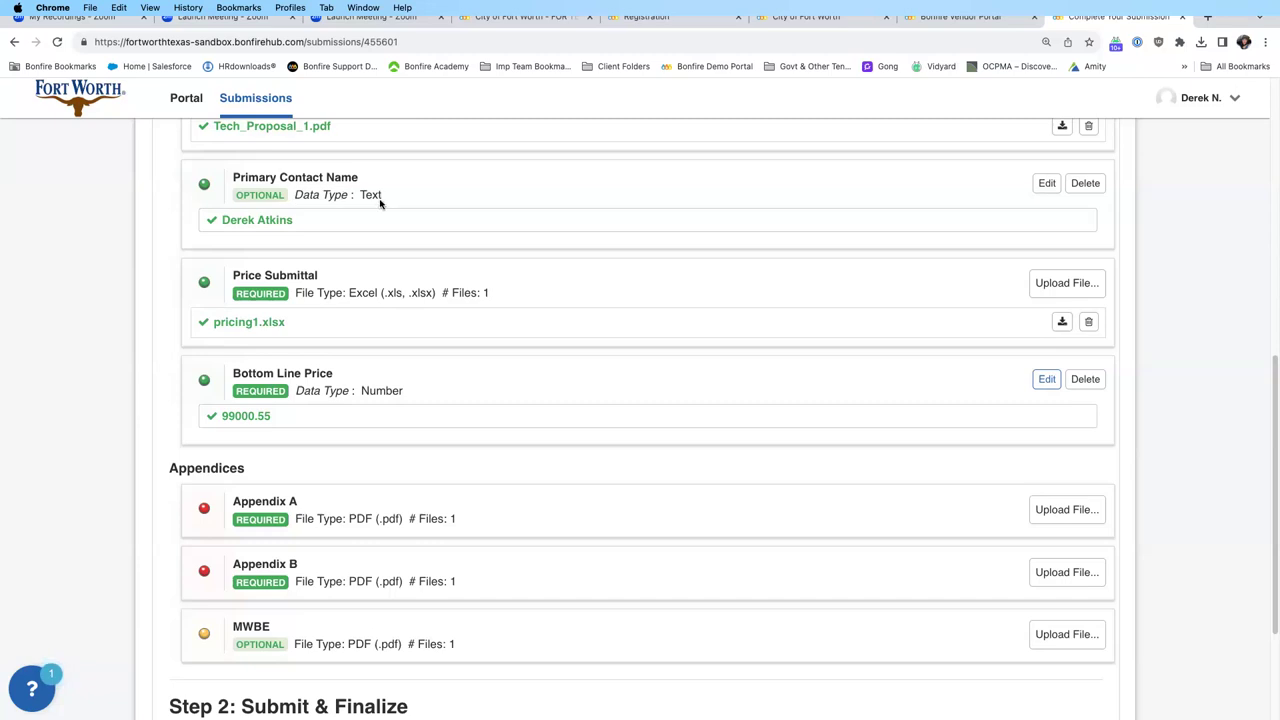
Edit the saved Bottom Line Price to 99100.55 and re-save it
click(1047, 379)
click(218, 414)
text(1)
key(Delete)
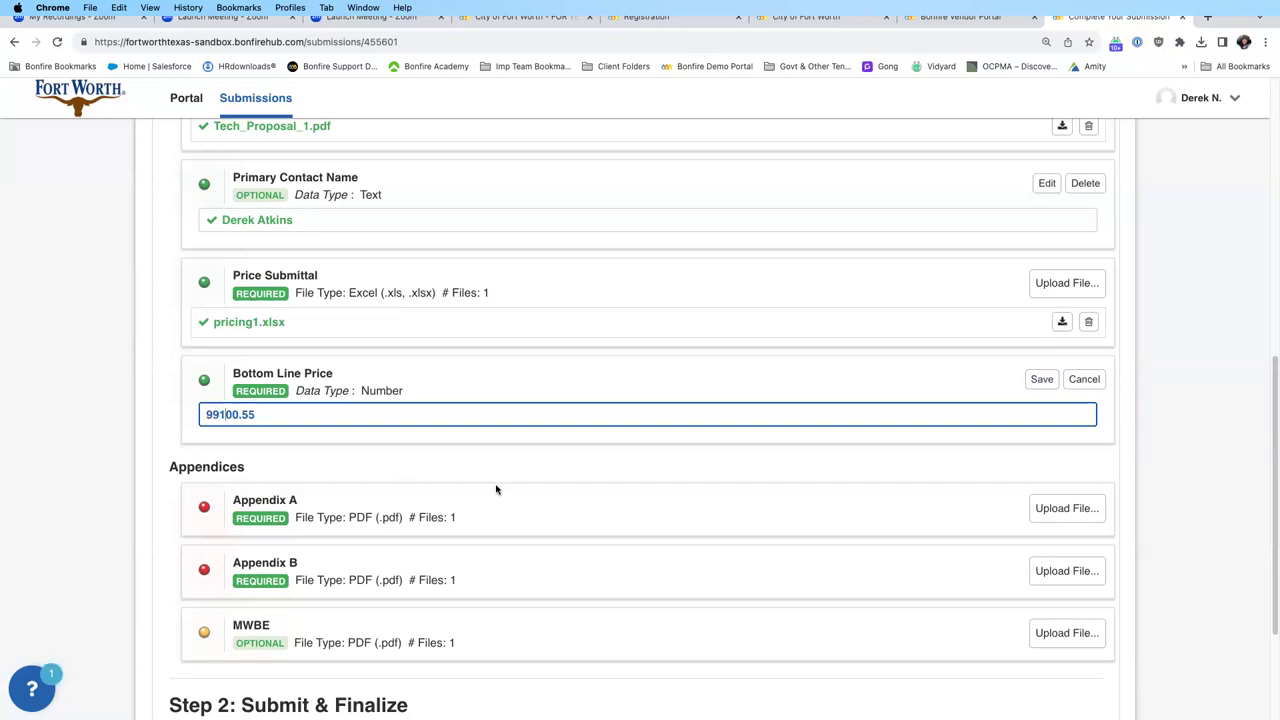
key(super+a)
click(1037, 380)
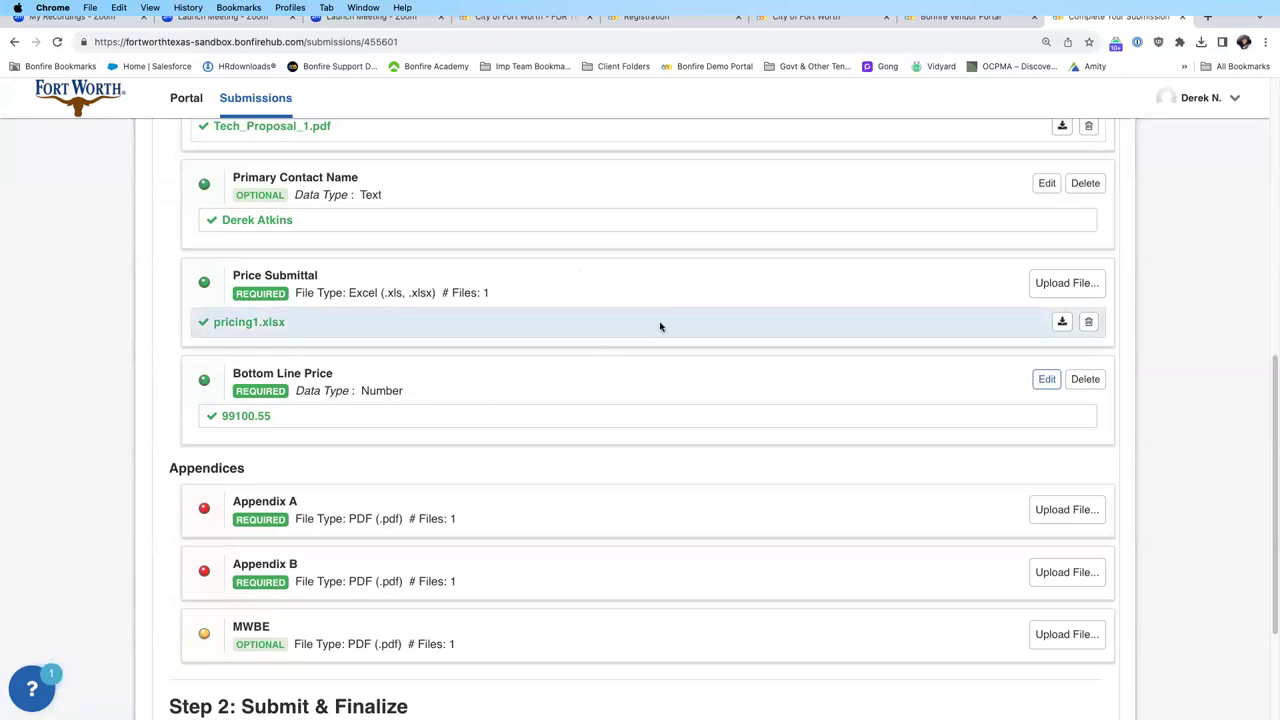
Upload Attachment_A.pdf to the Appendix A slot
scroll(655, 320, down, 2)
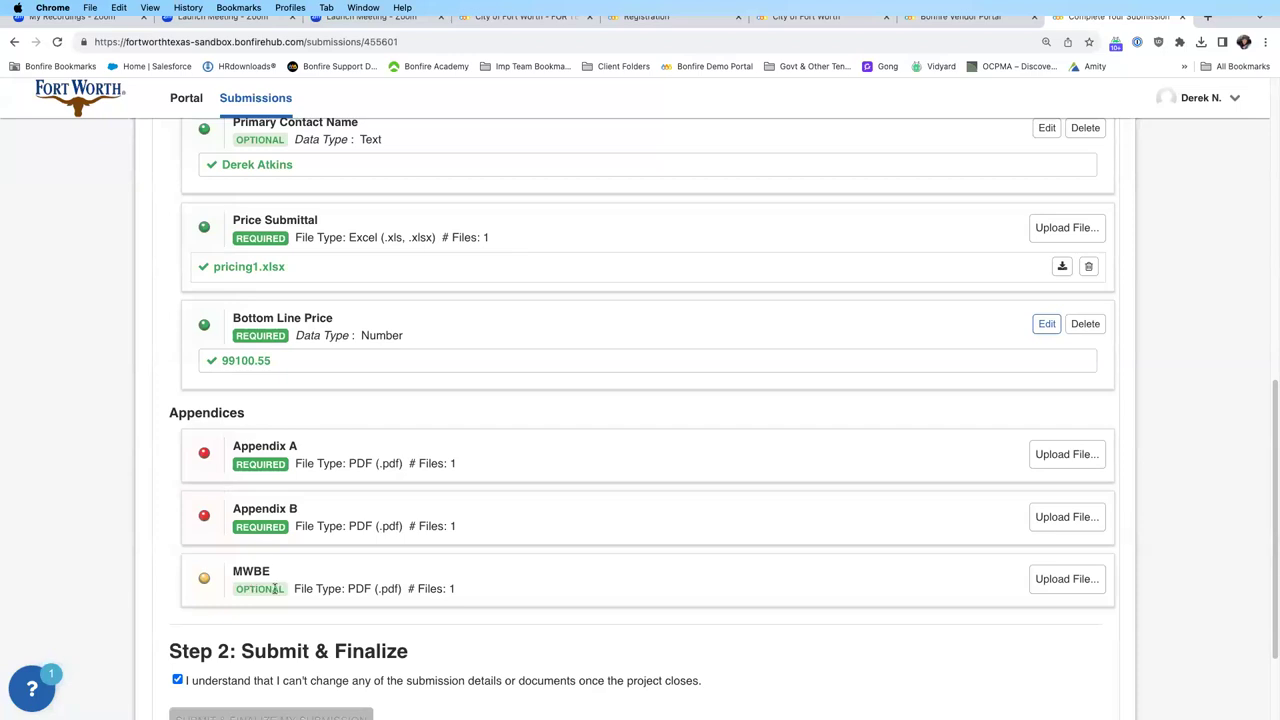
click(1070, 452)
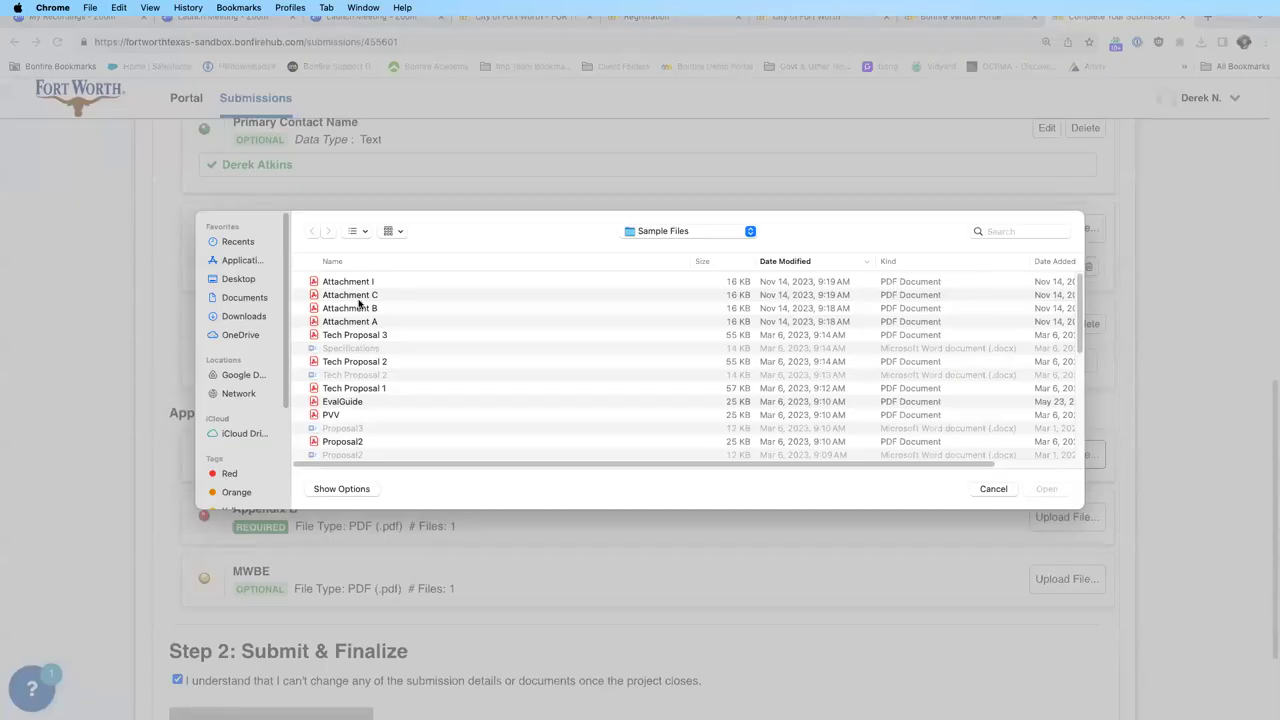
click(365, 322)
double_click(365, 322)
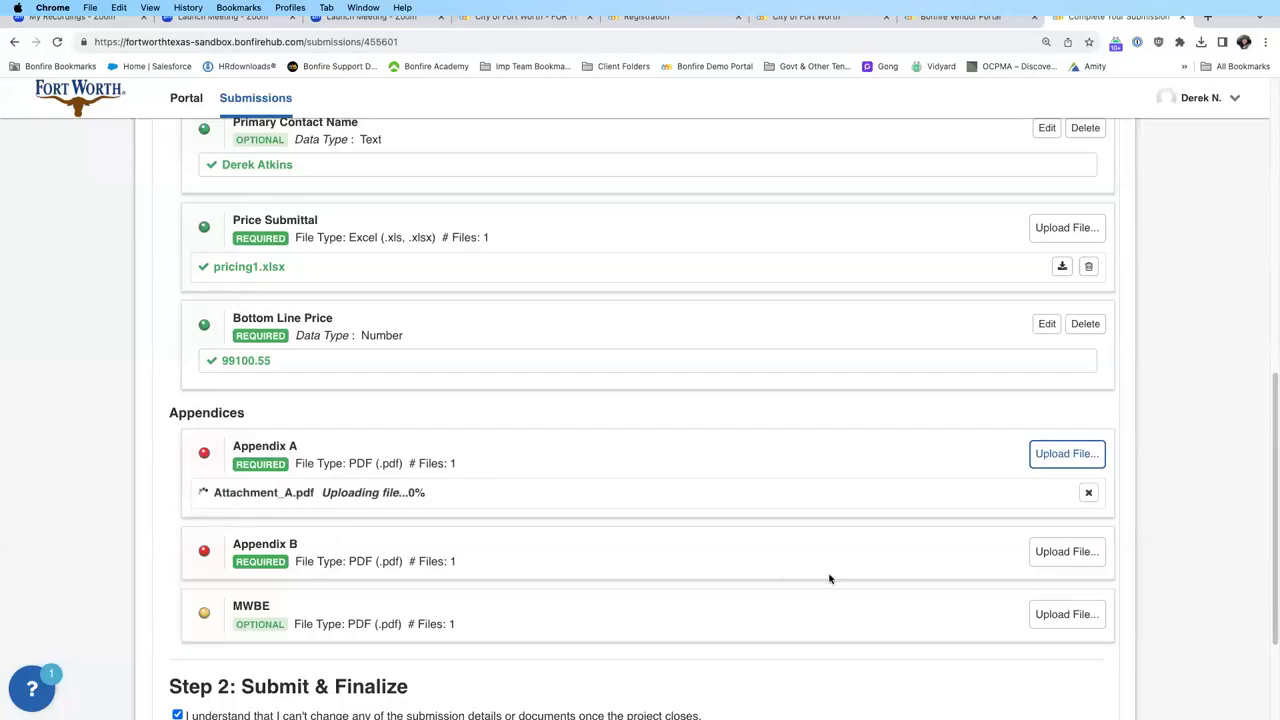
Upload Attachment_B.pdf to Appendix B, then request deleting that file
click(1066, 551)
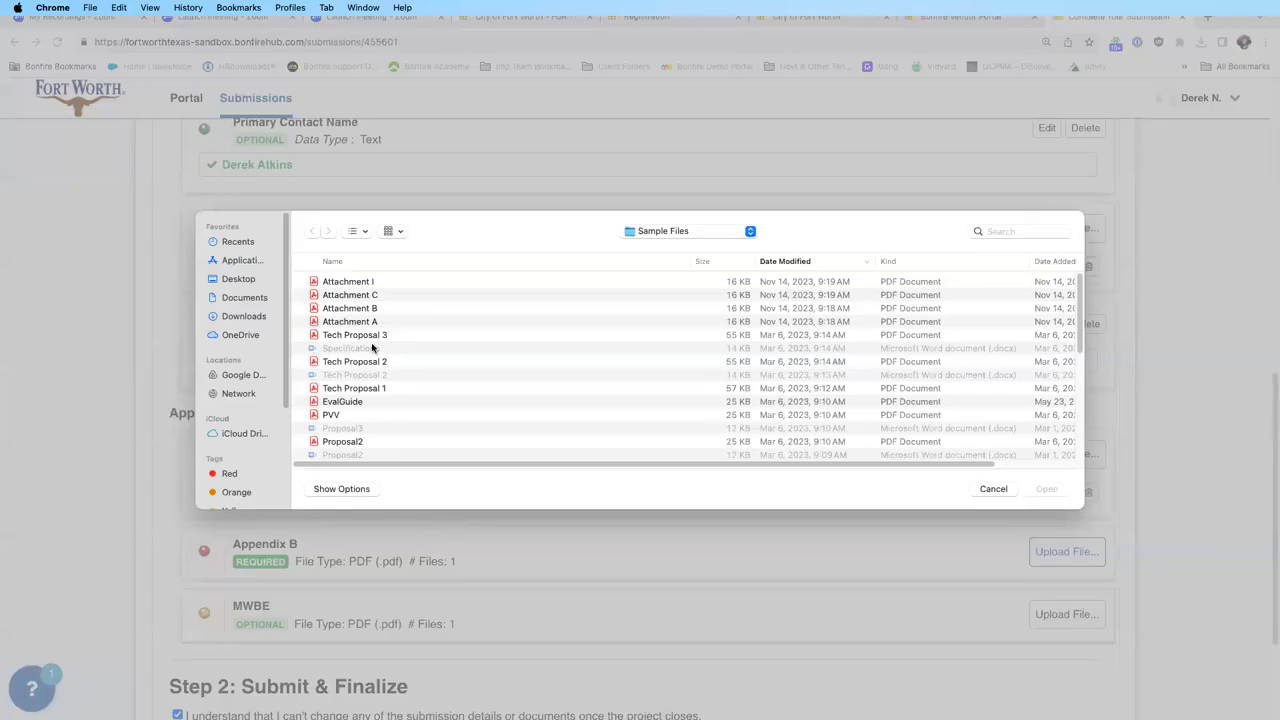
click(374, 309)
double_click(374, 309)
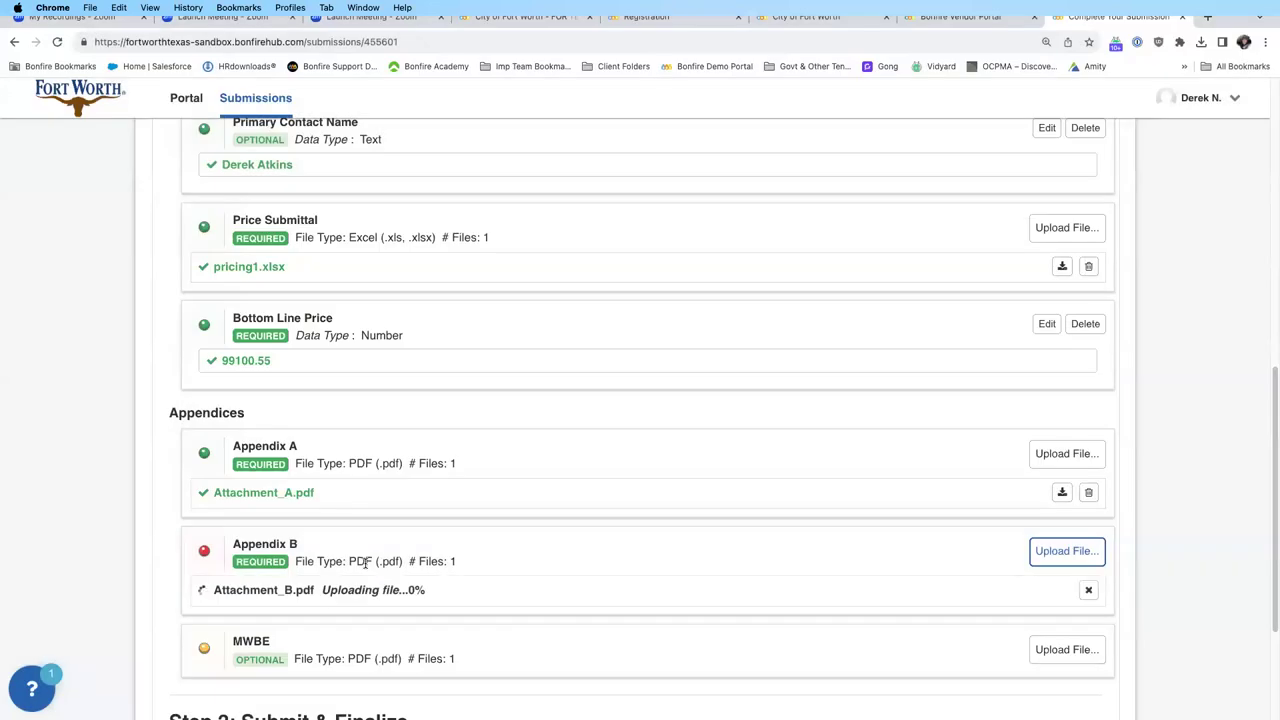
scroll(419, 568, down, 3)
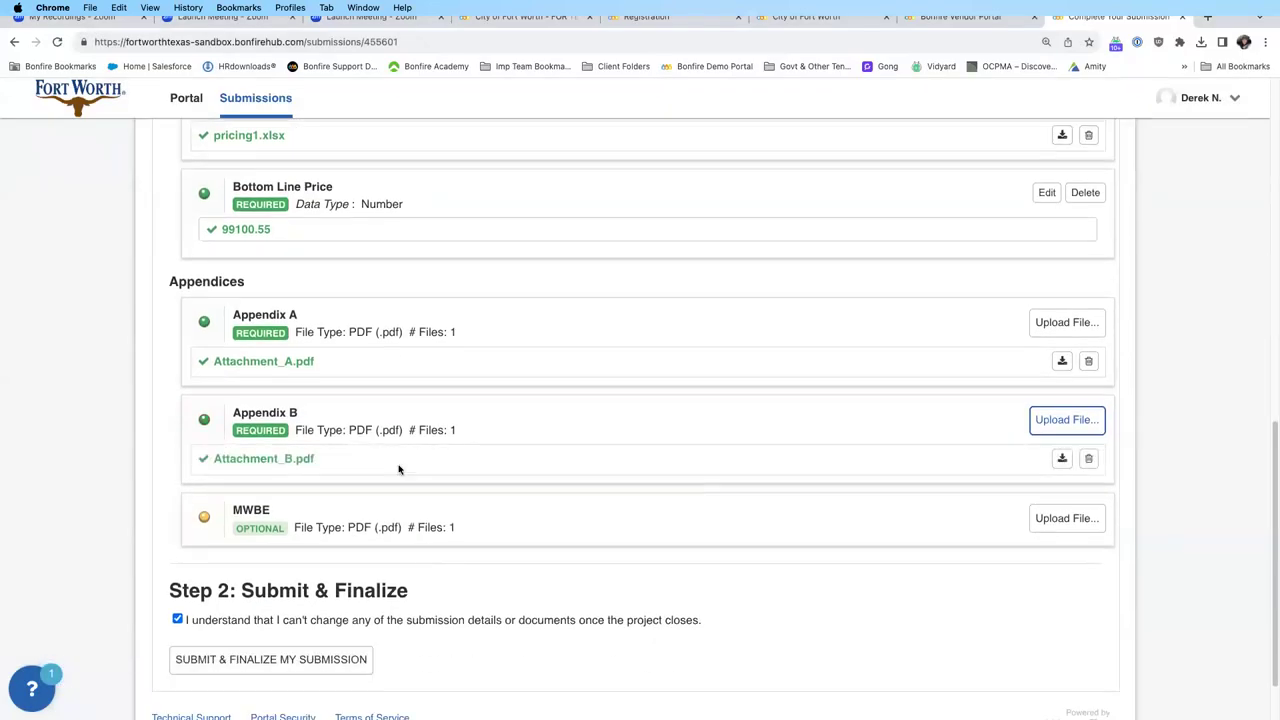
click(1088, 459)
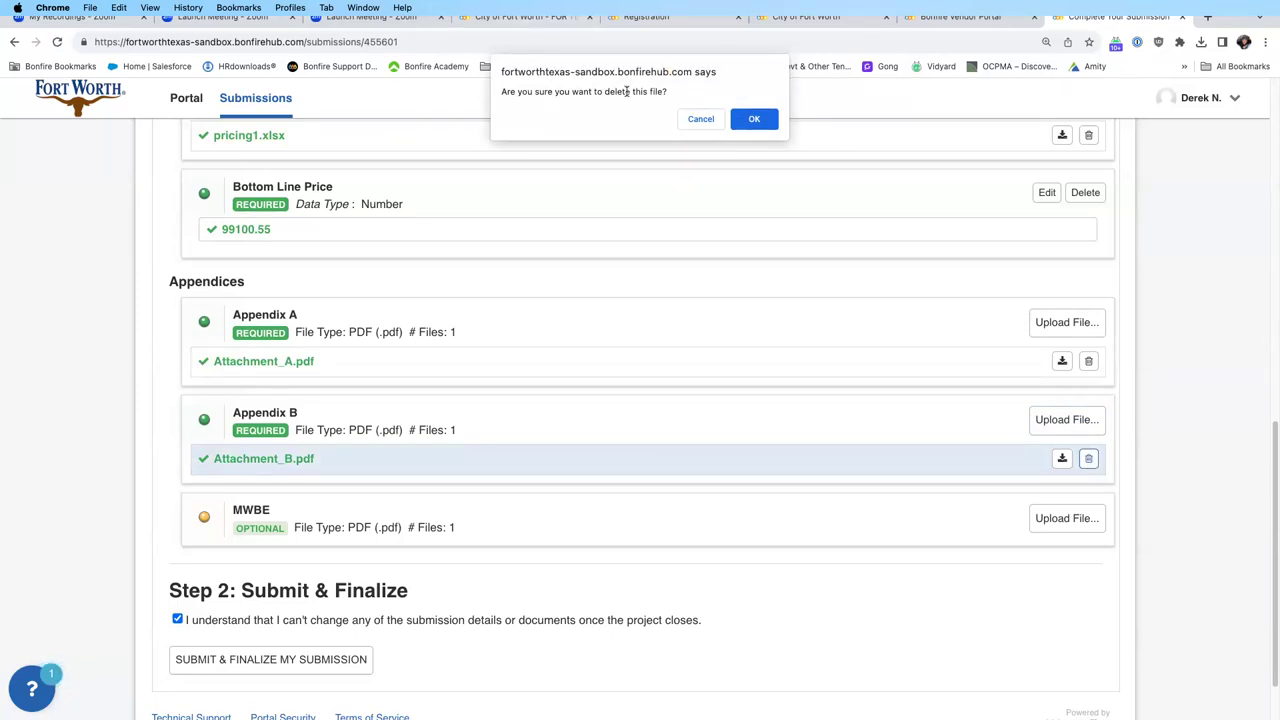
Confirm deleting Attachment_B.pdf, then re-upload it to Appendix B
click(754, 119)
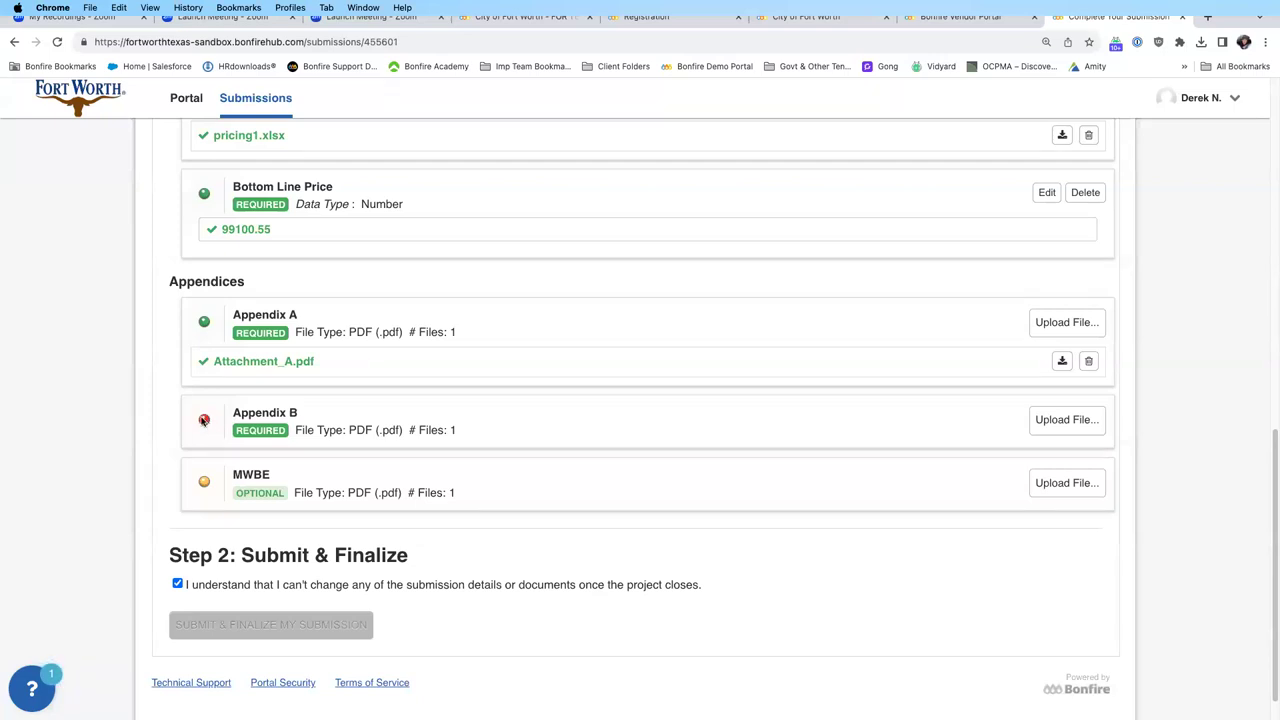
click(1097, 422)
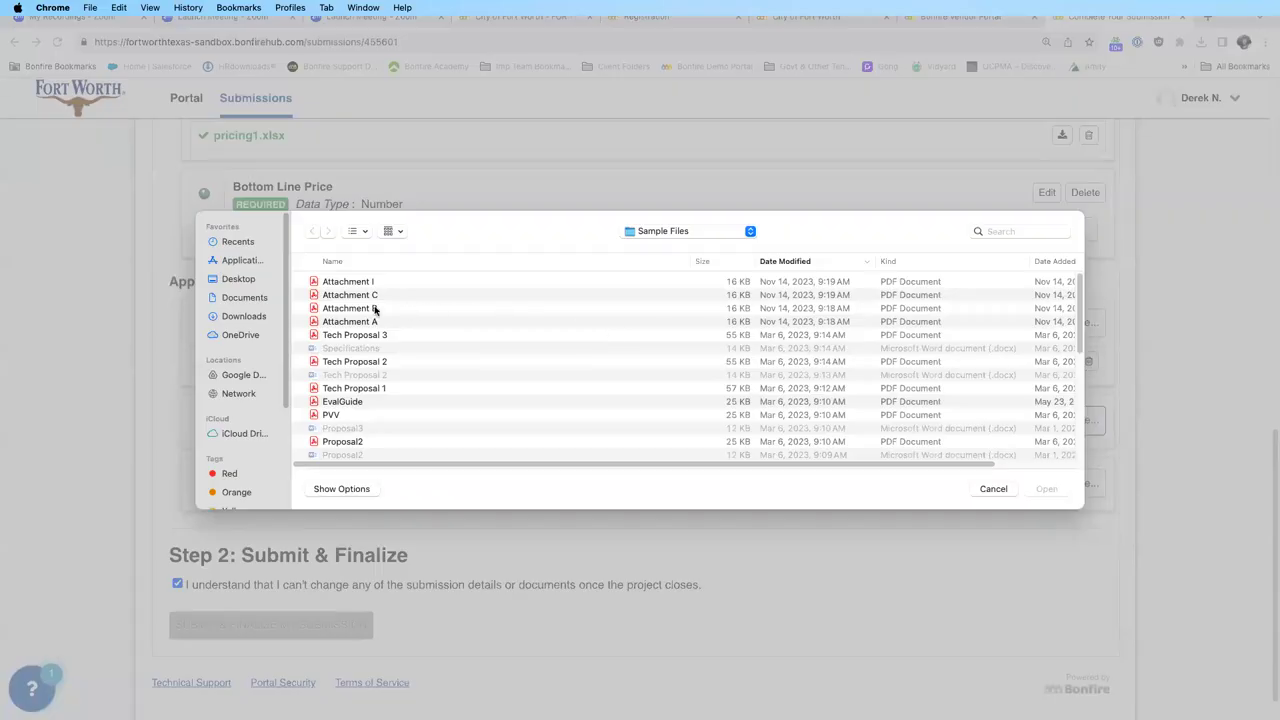
double_click(417, 308)
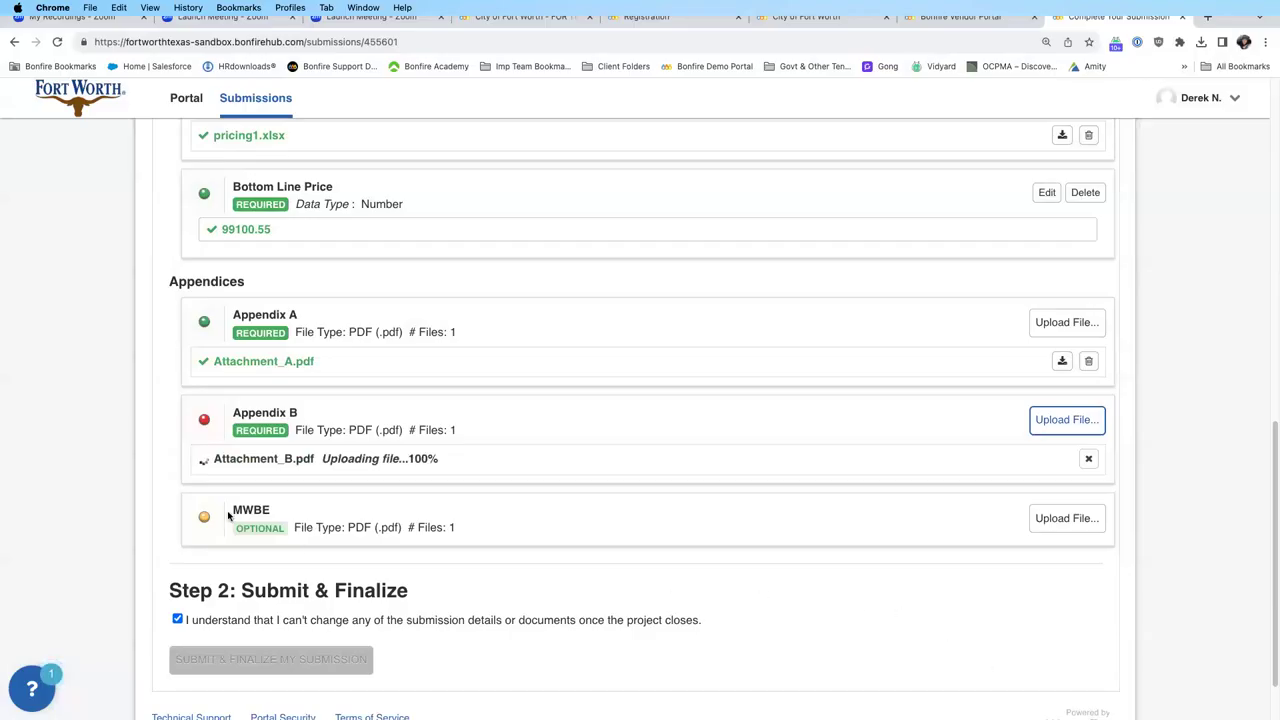
scroll(443, 503, up, 3)
scroll(443, 503, down, 5)
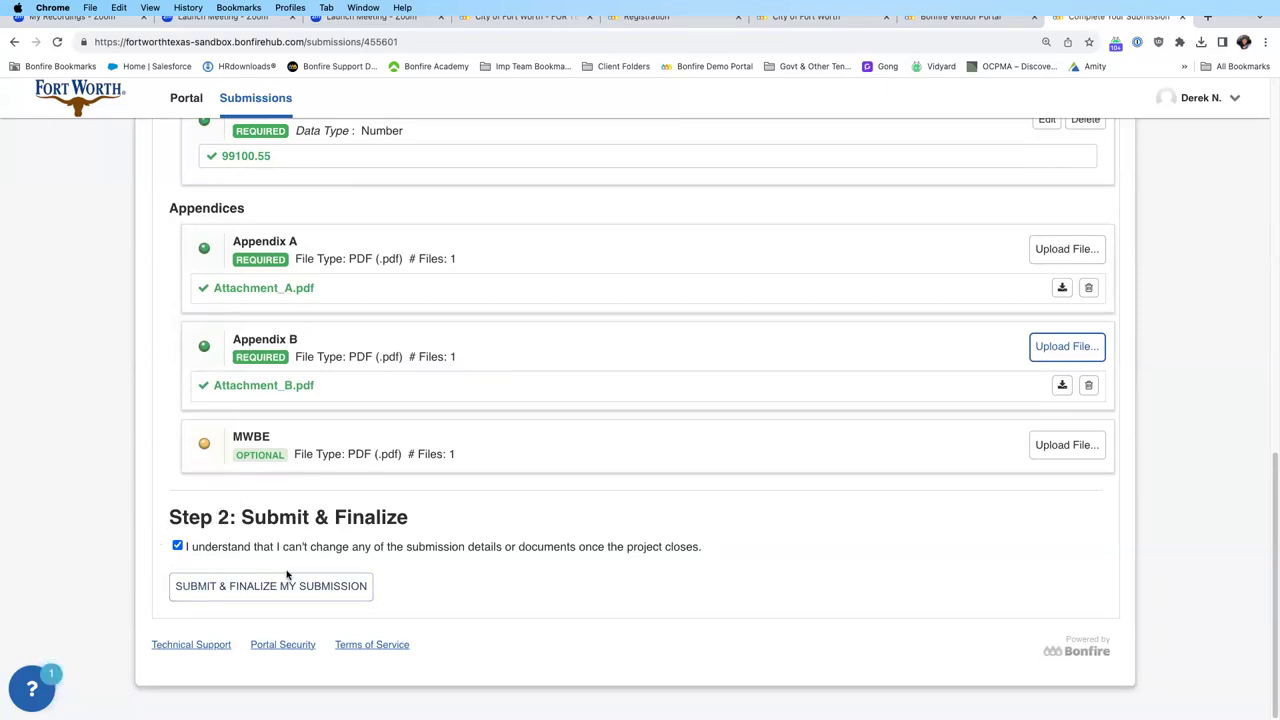
scroll(351, 457, up, 1)
scroll(351, 457, up, 10)
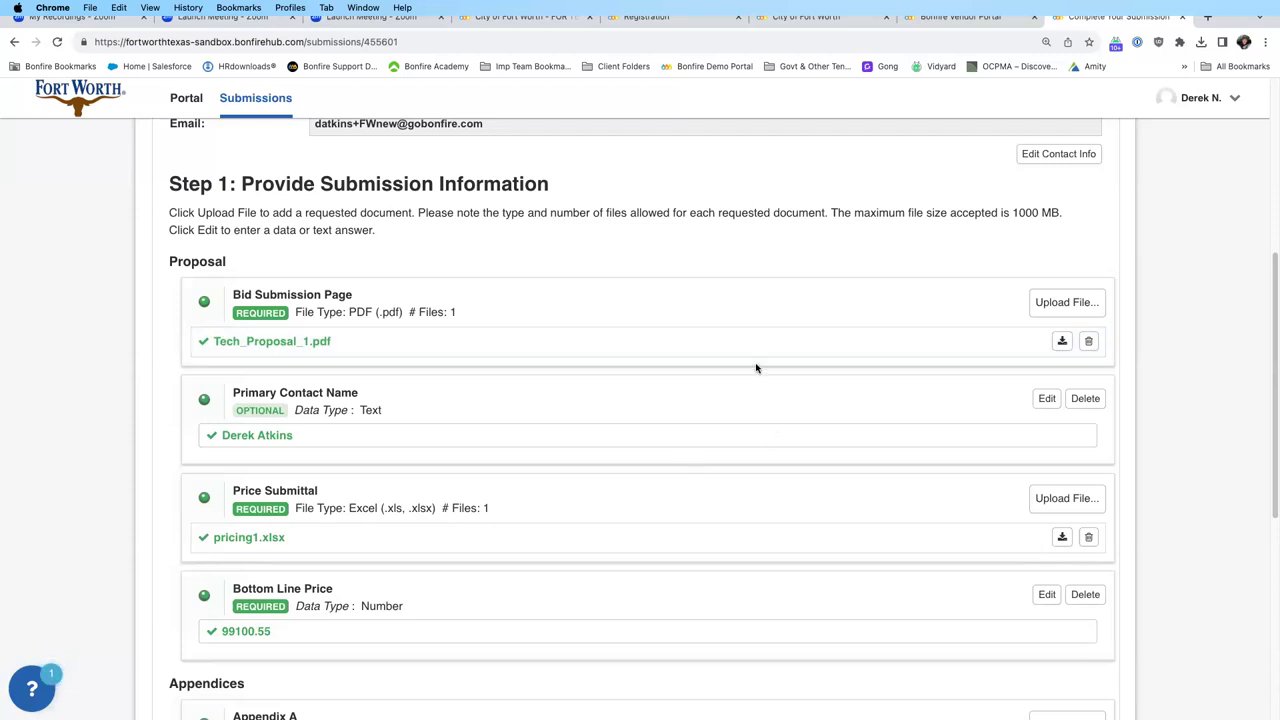
scroll(460, 228, up, 2)
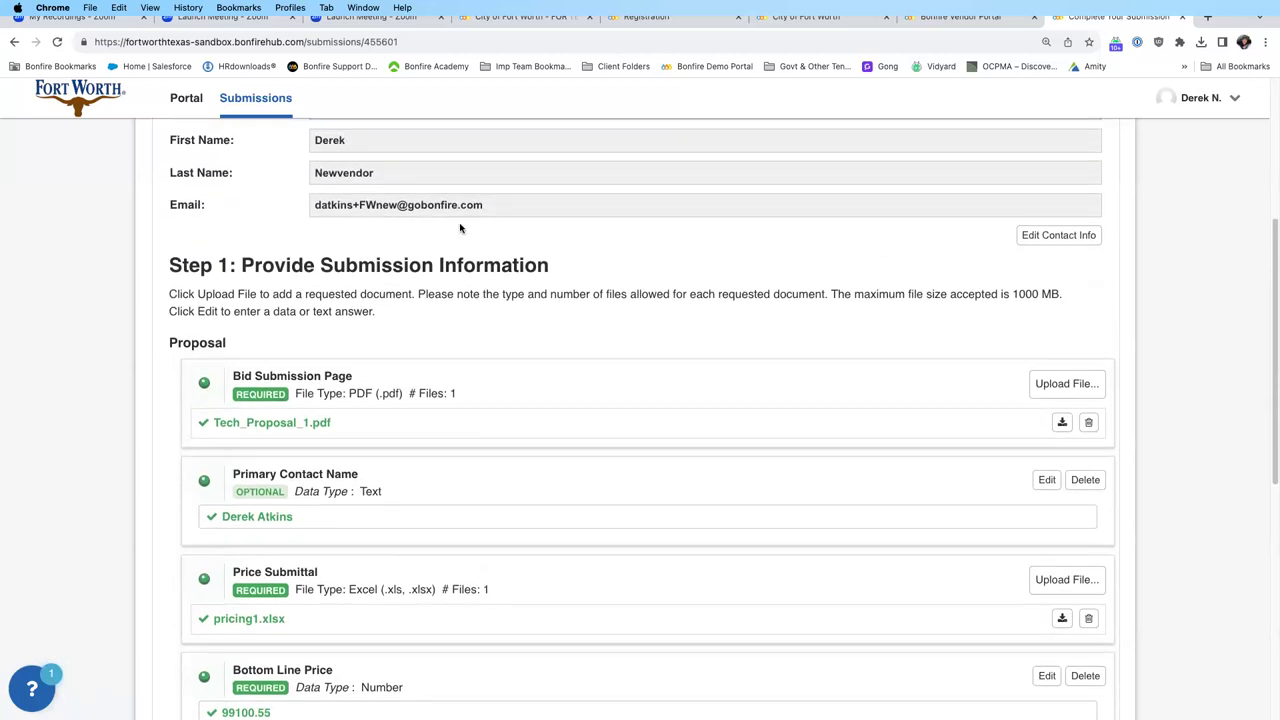
scroll(471, 244, down, 1)
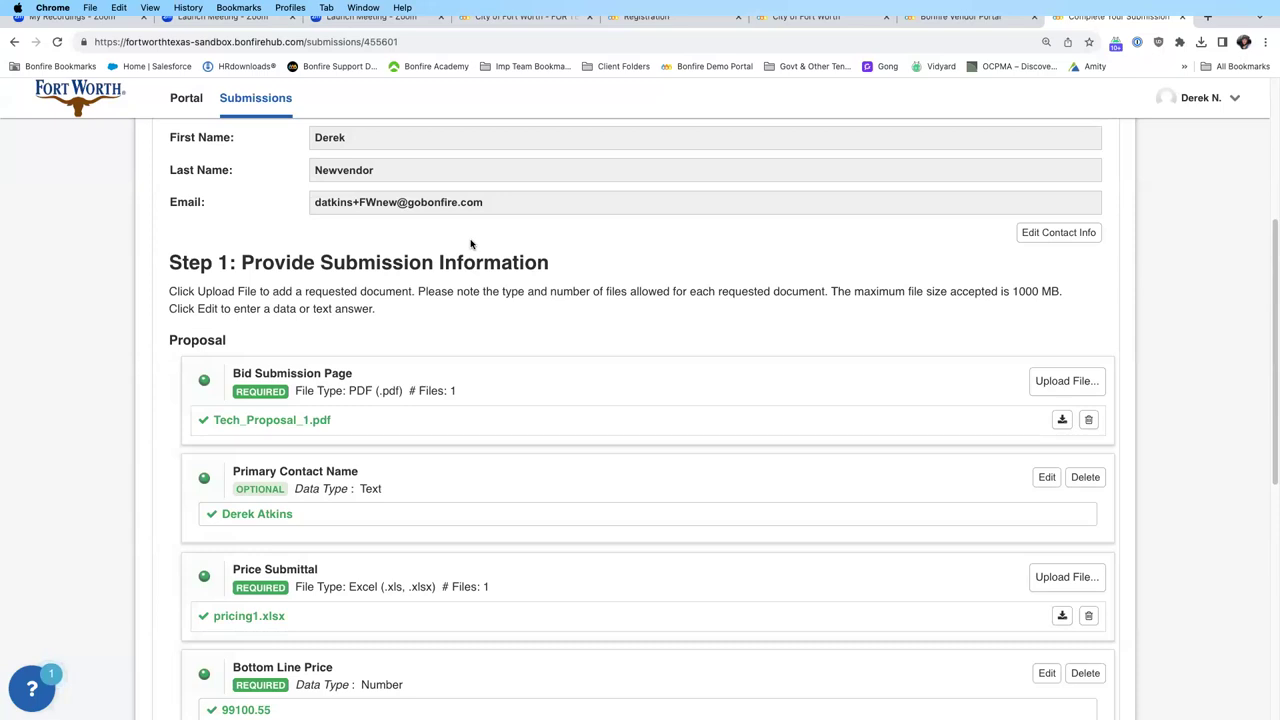
scroll(531, 284, down, 10)
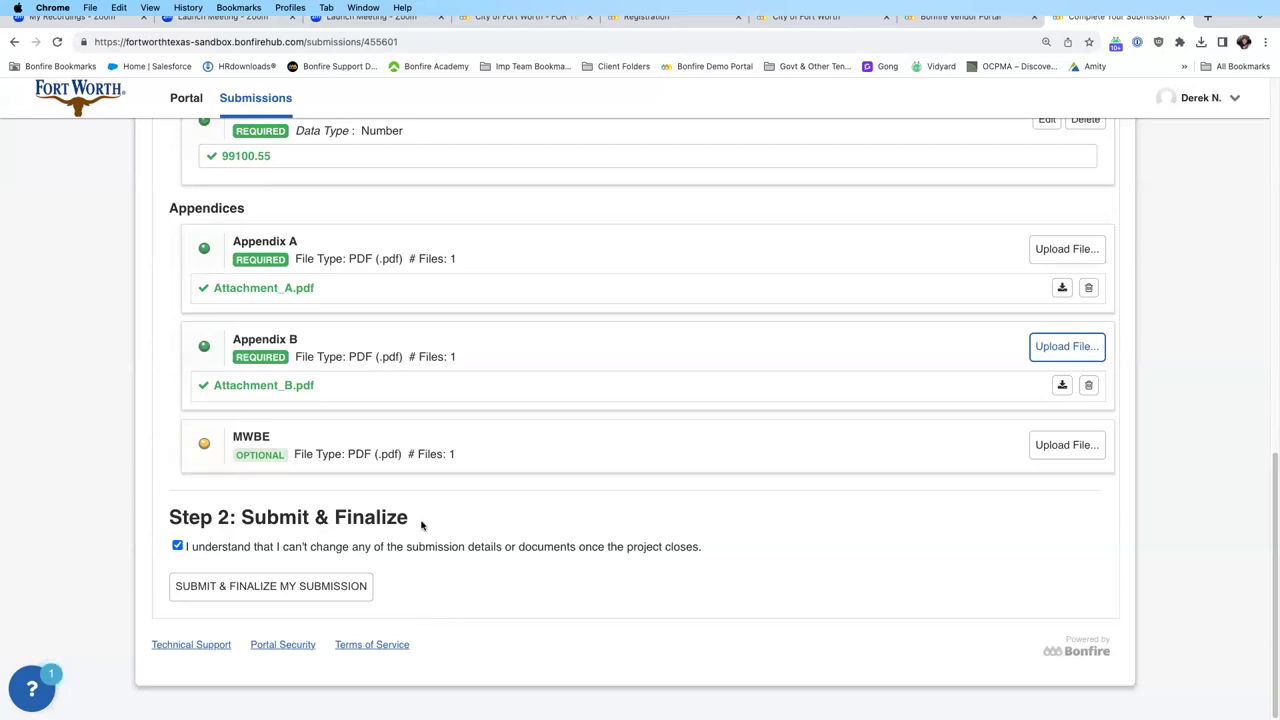
scroll(443, 485, up, 8)
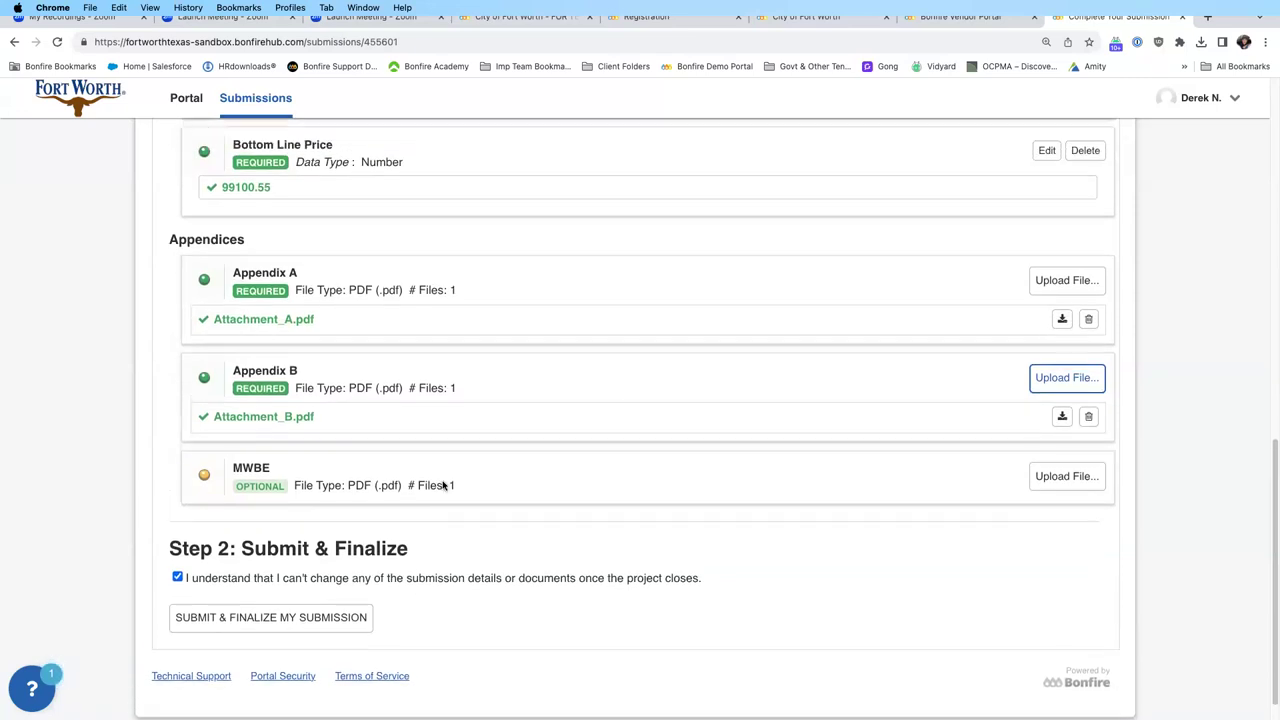
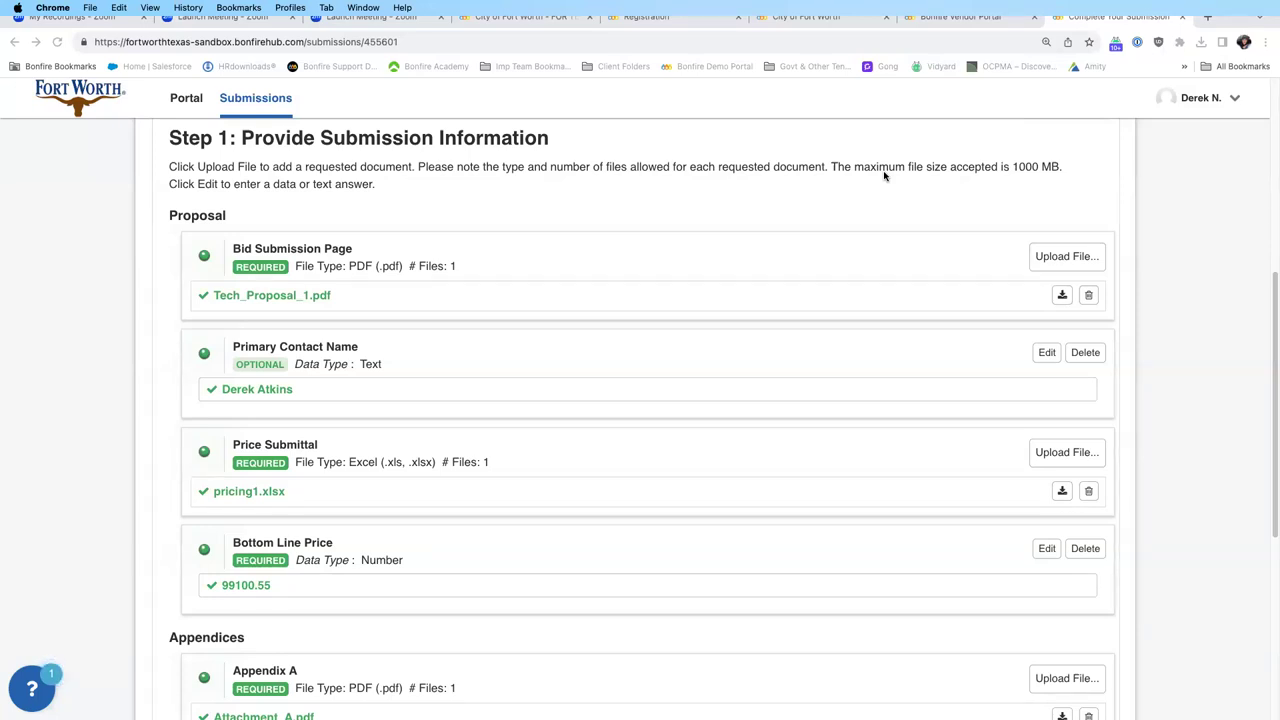
Highlight the Jan 19th 2024 closing date and the 10:00 AM CST closing time
scroll(502, 402, up, 5)
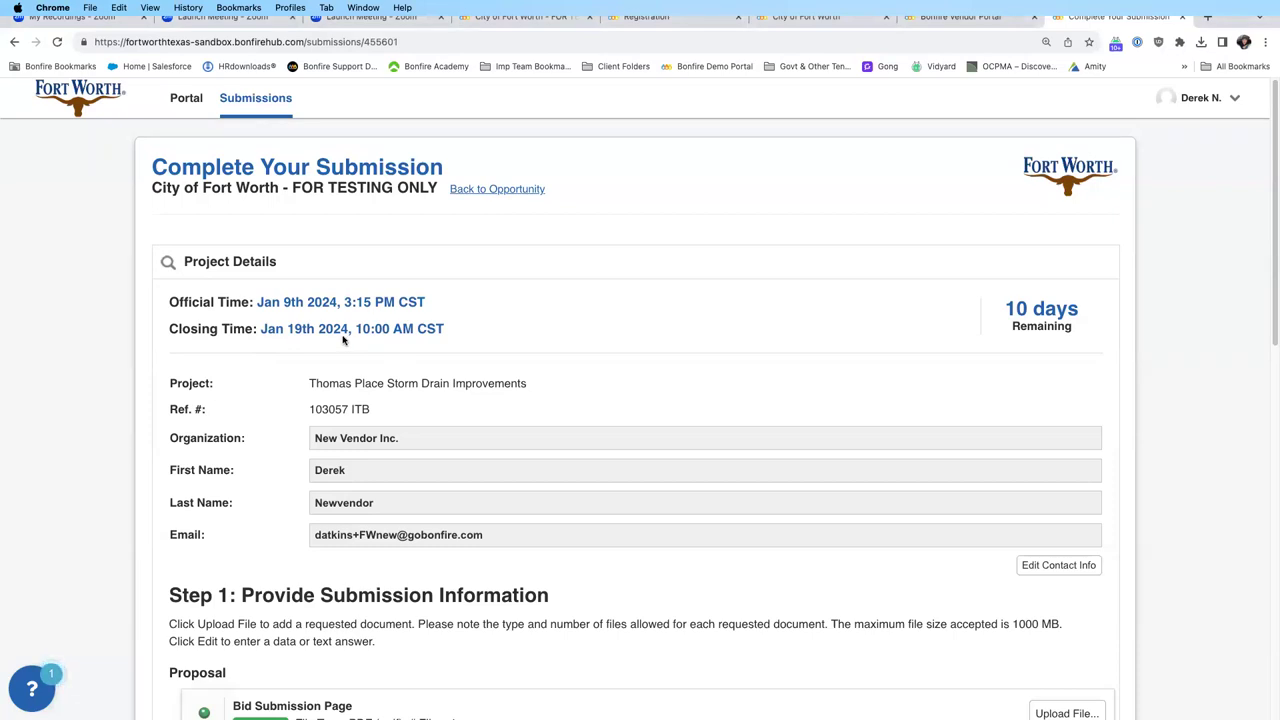
drag(261, 330, 352, 330)
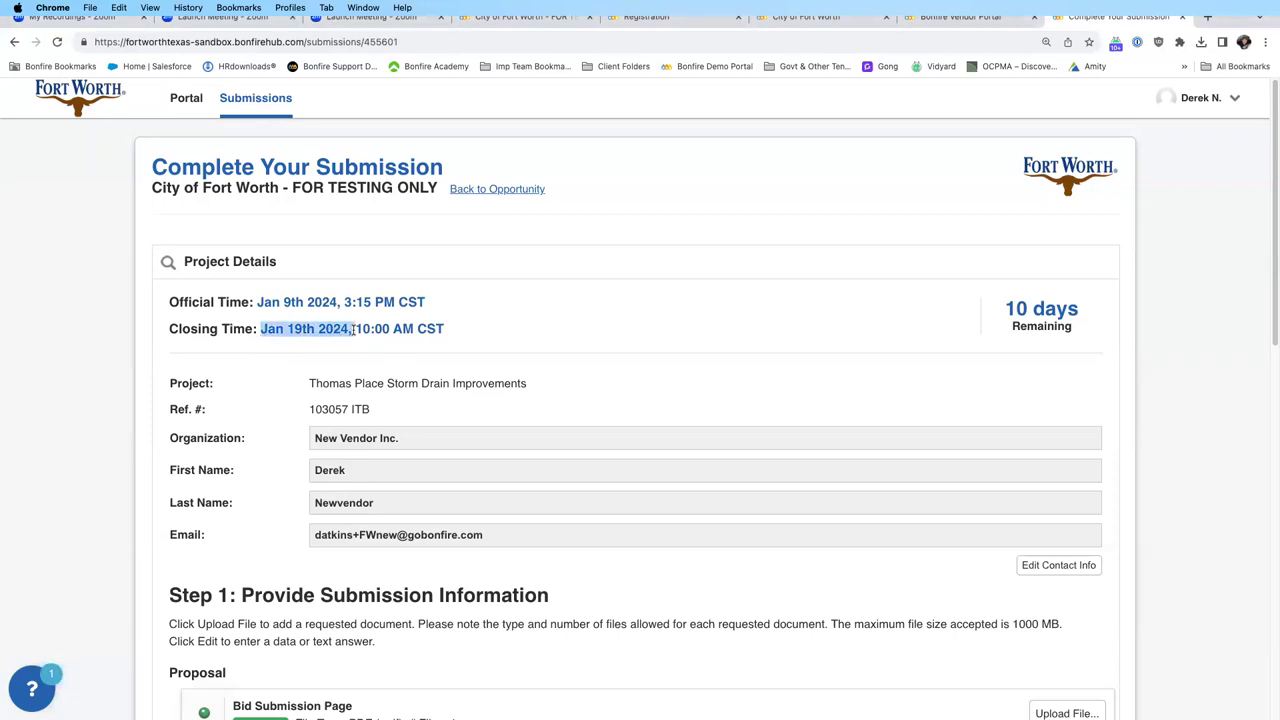
click(354, 330)
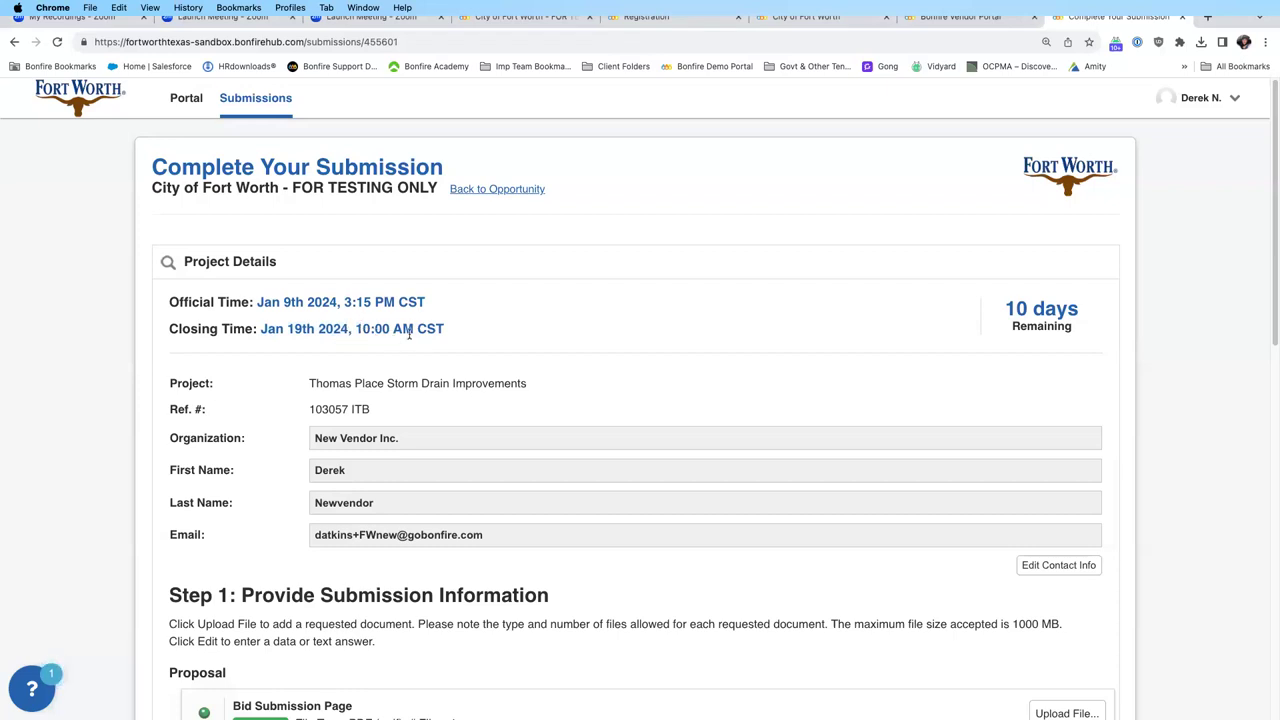
mouse_move(438, 330)
mouse_down()
mouse_move(359, 331)
mouse_move(449, 332)
mouse_up()
click(364, 331)
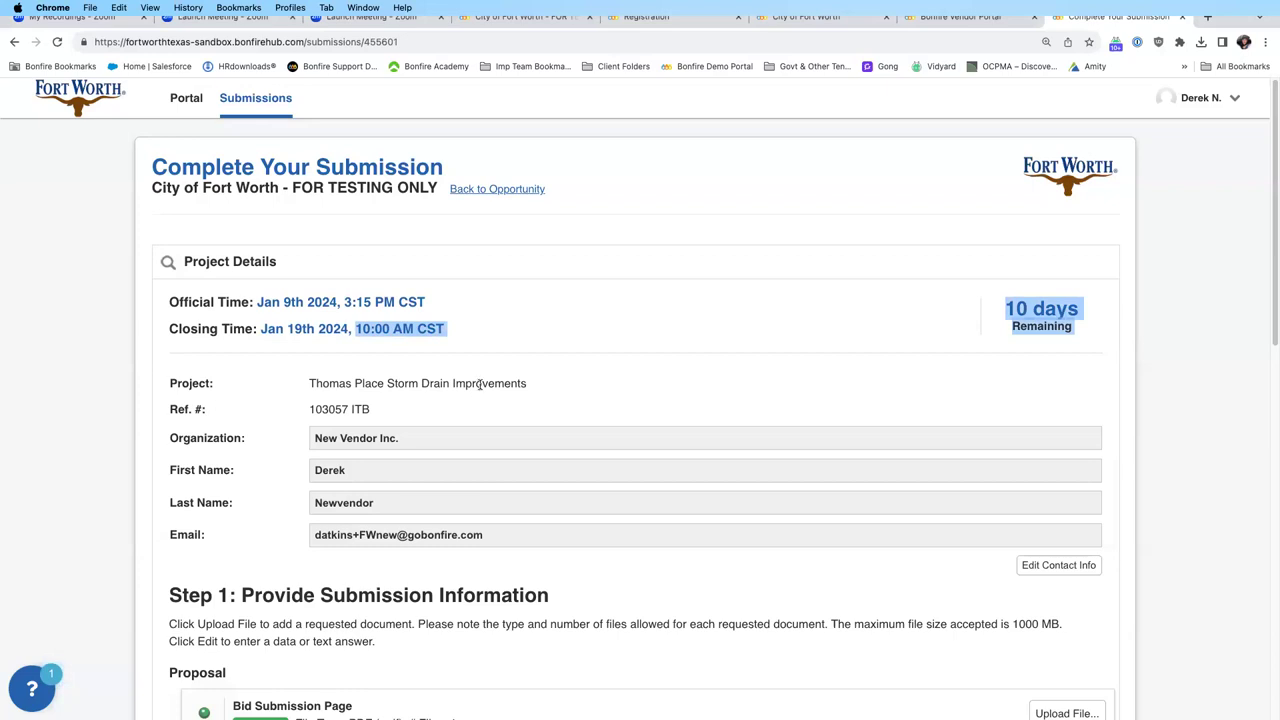
click(392, 350)
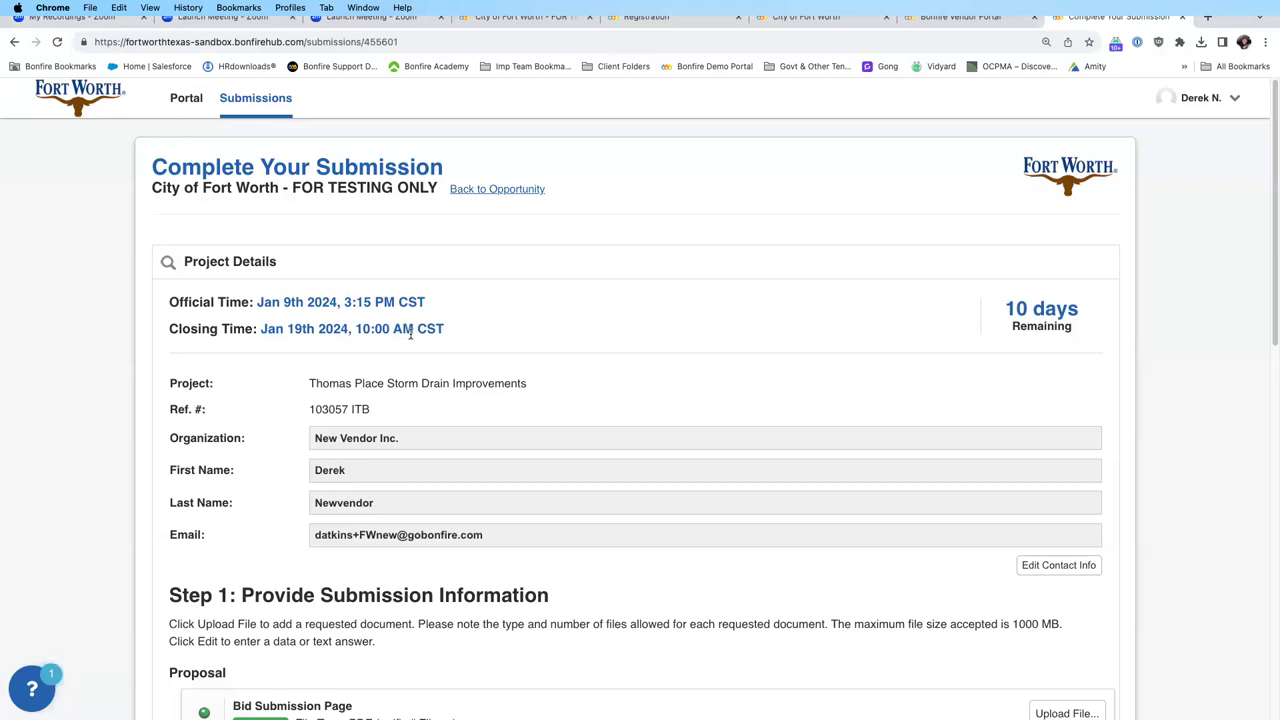
scroll(410, 335, down, 15)
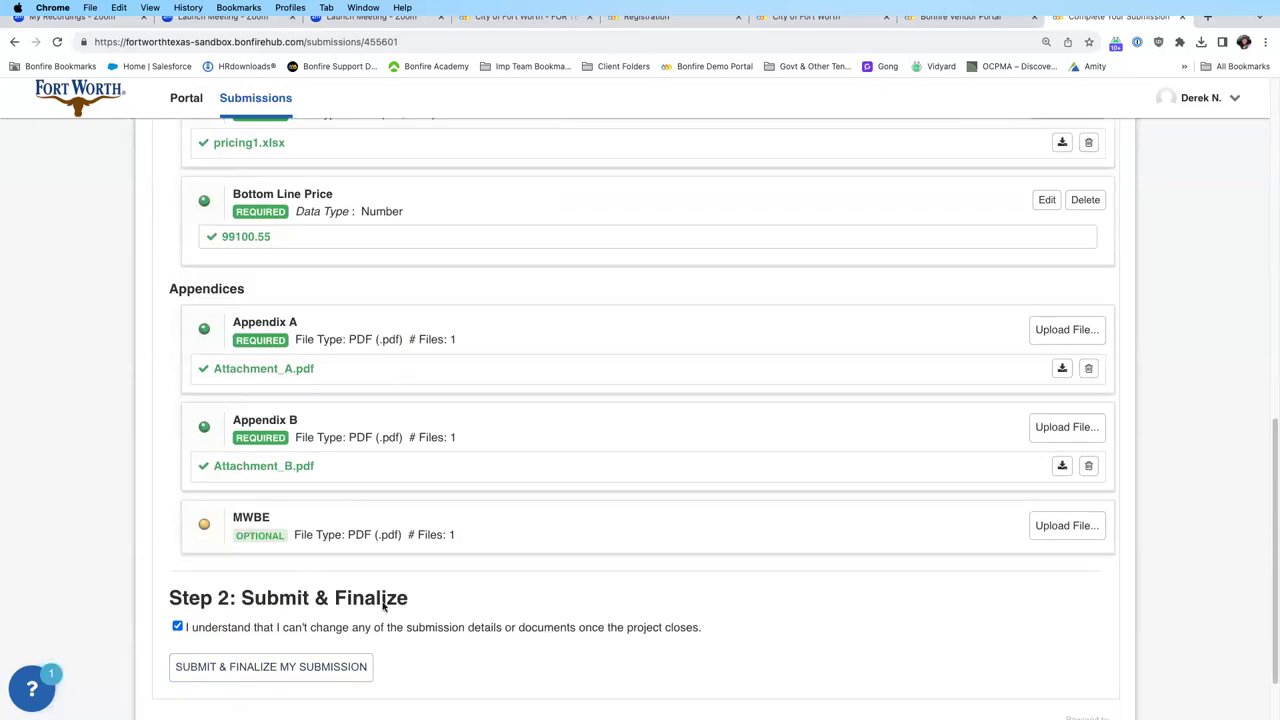
Submit and finalize the bid, then scroll through the resulting page
click(292, 665)
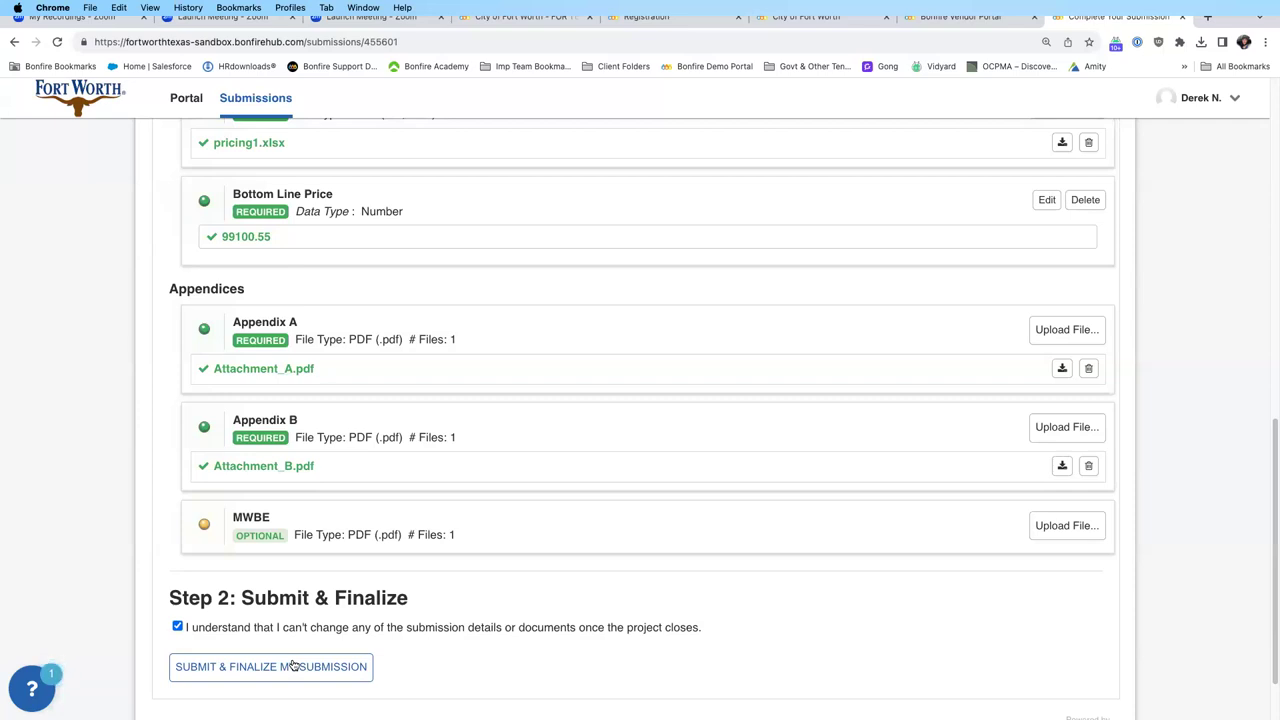
scroll(477, 357, up, 4)
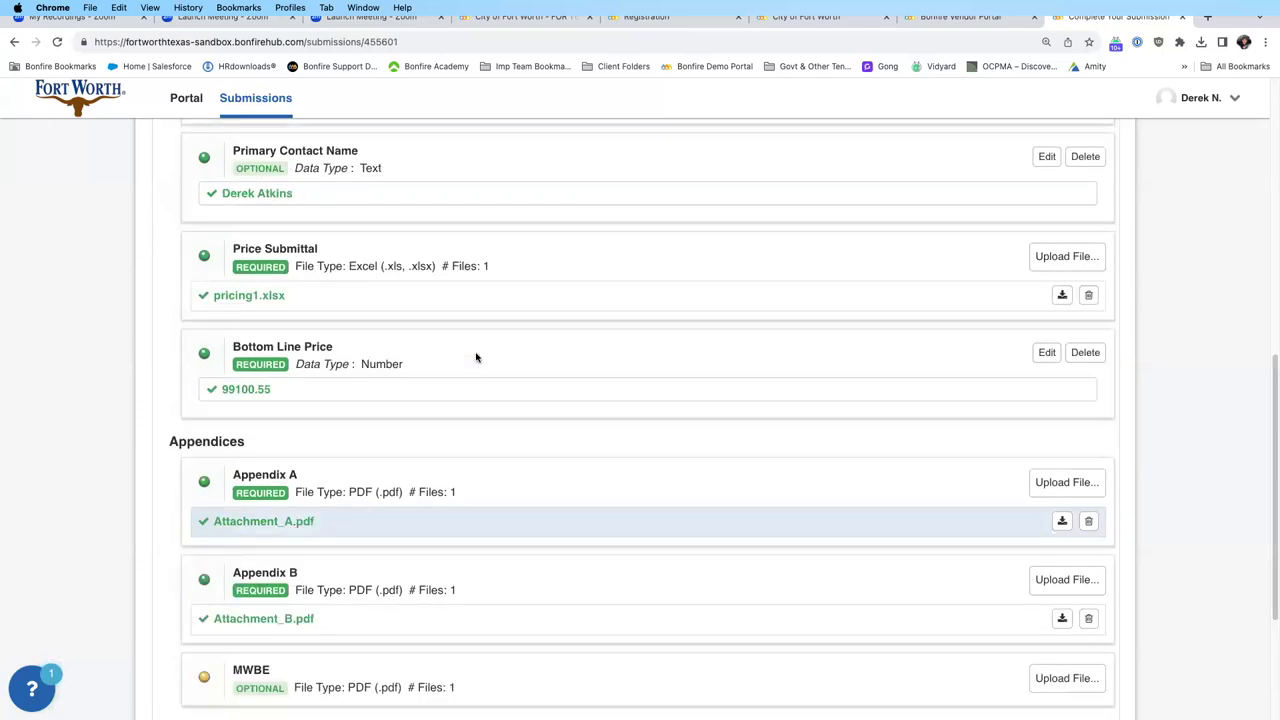
scroll(477, 360, up, 3)
scroll(349, 437, up, 3)
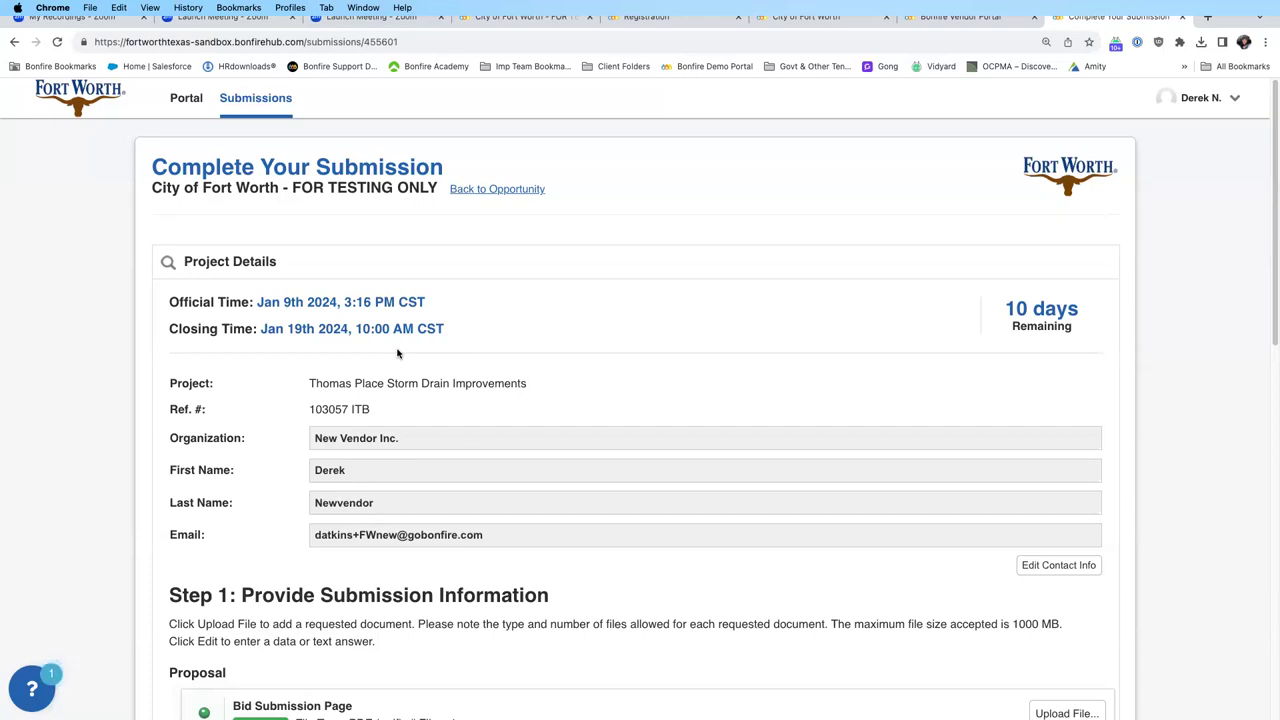
scroll(374, 350, down, 5)
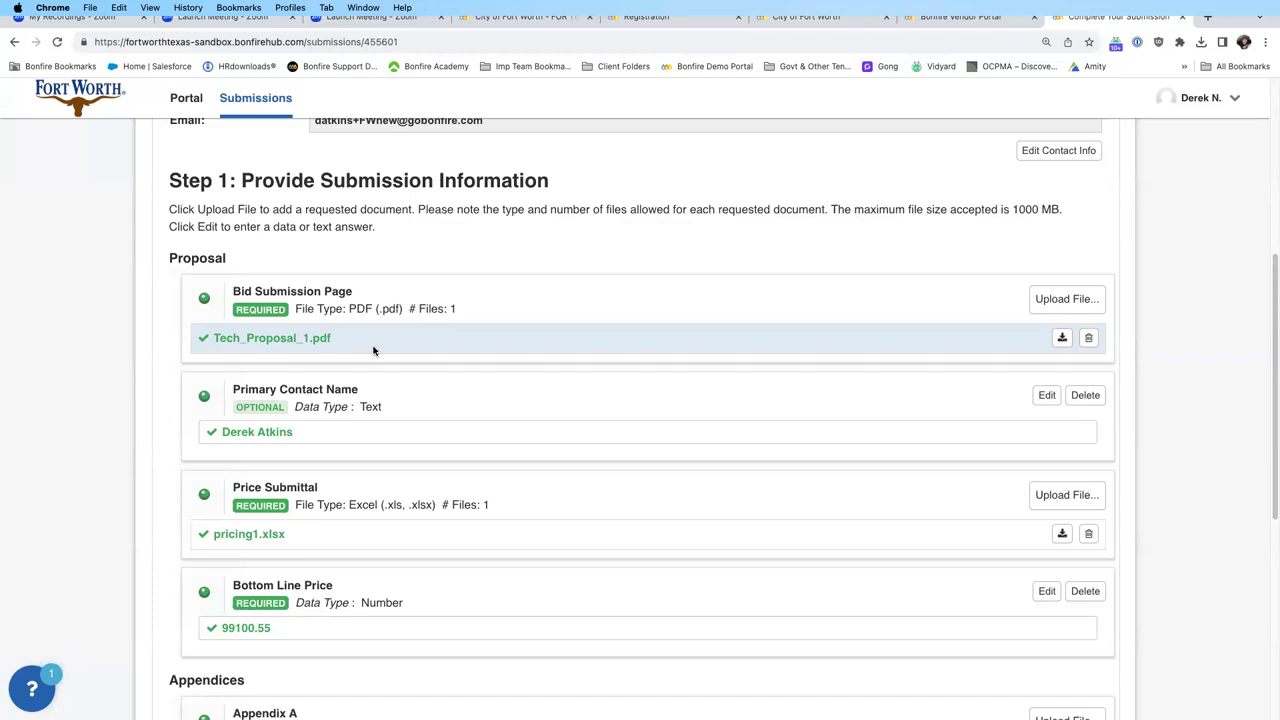
scroll(414, 391, down, 5)
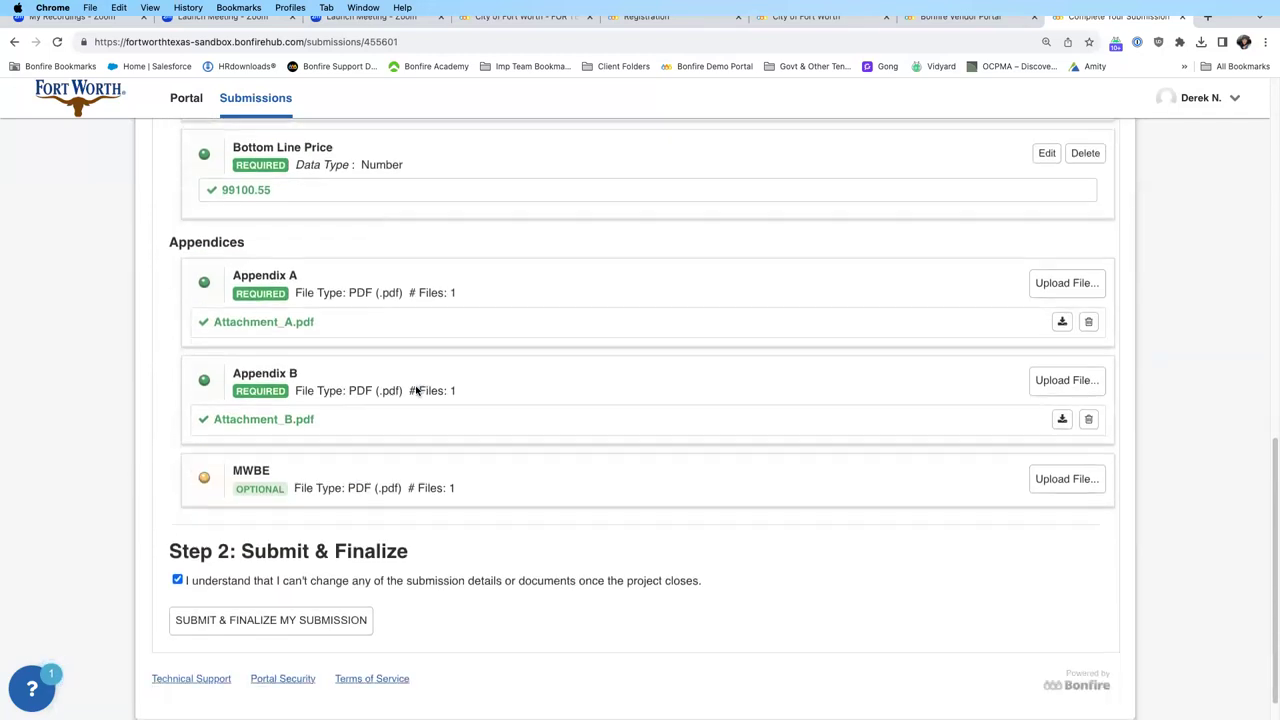
scroll(328, 323, up, 3)
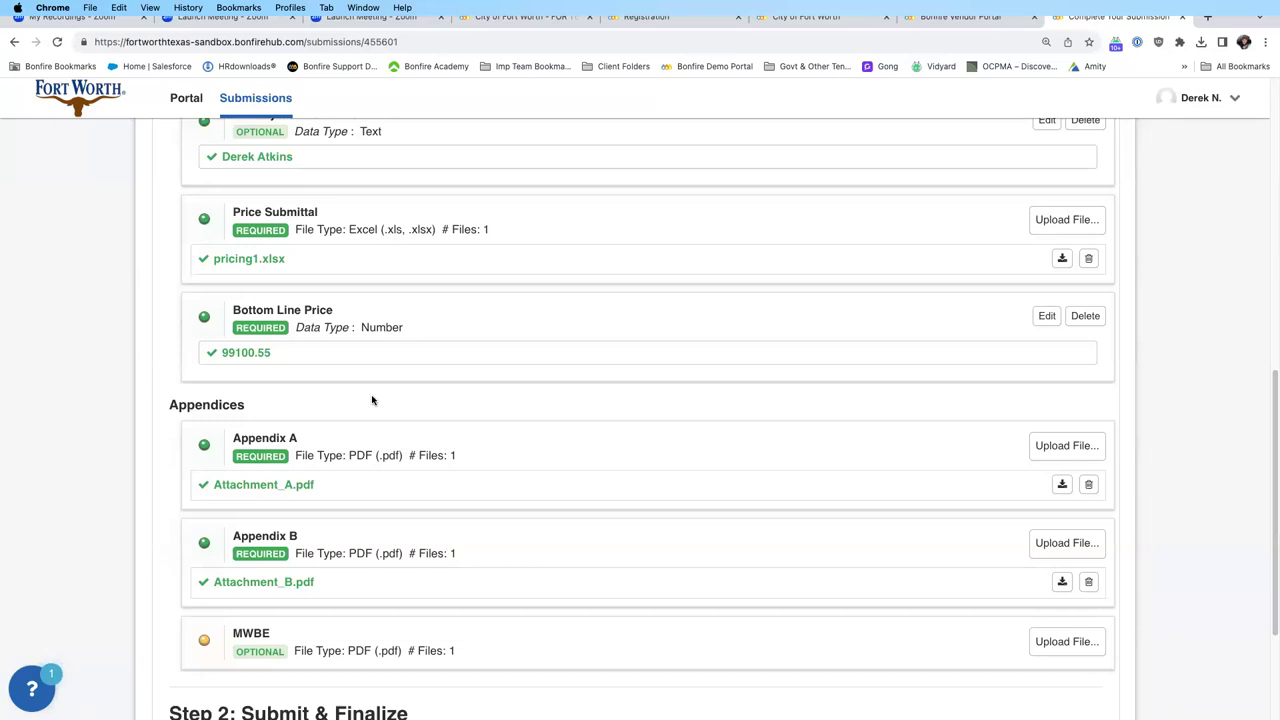
scroll(372, 400, down, 3)
scroll(372, 397, down, 1)
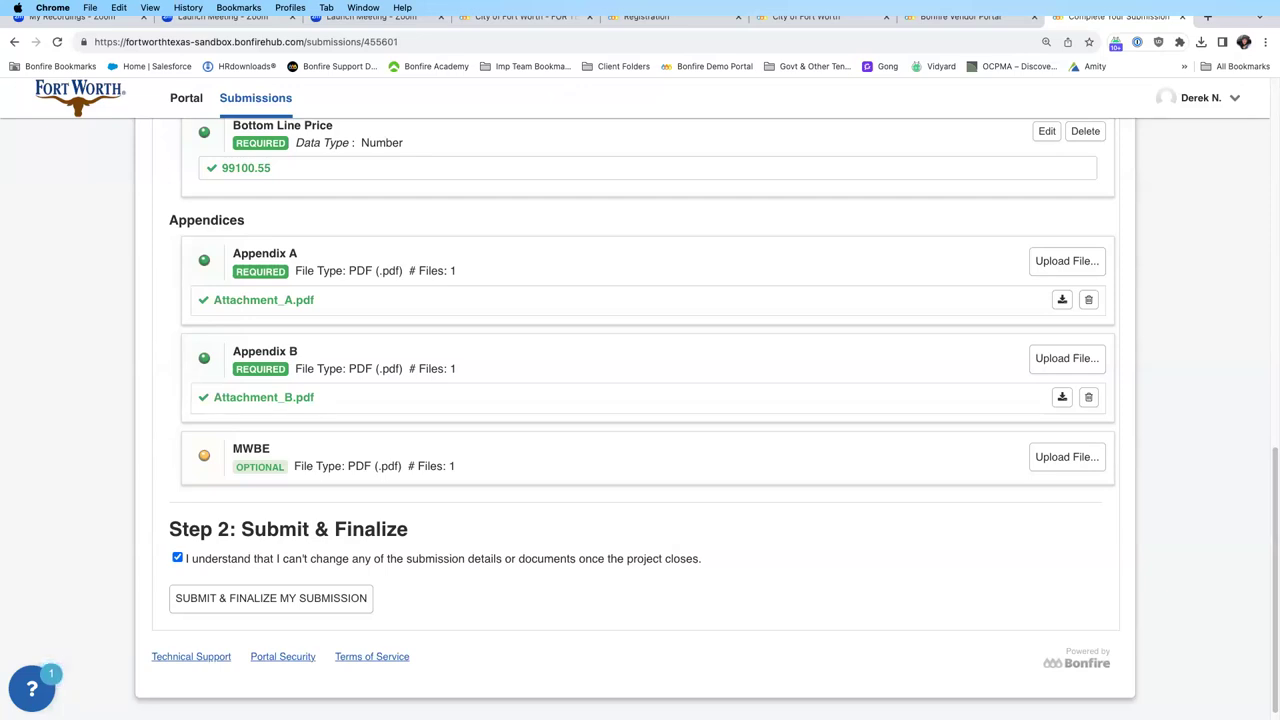
double_click(257, 41)
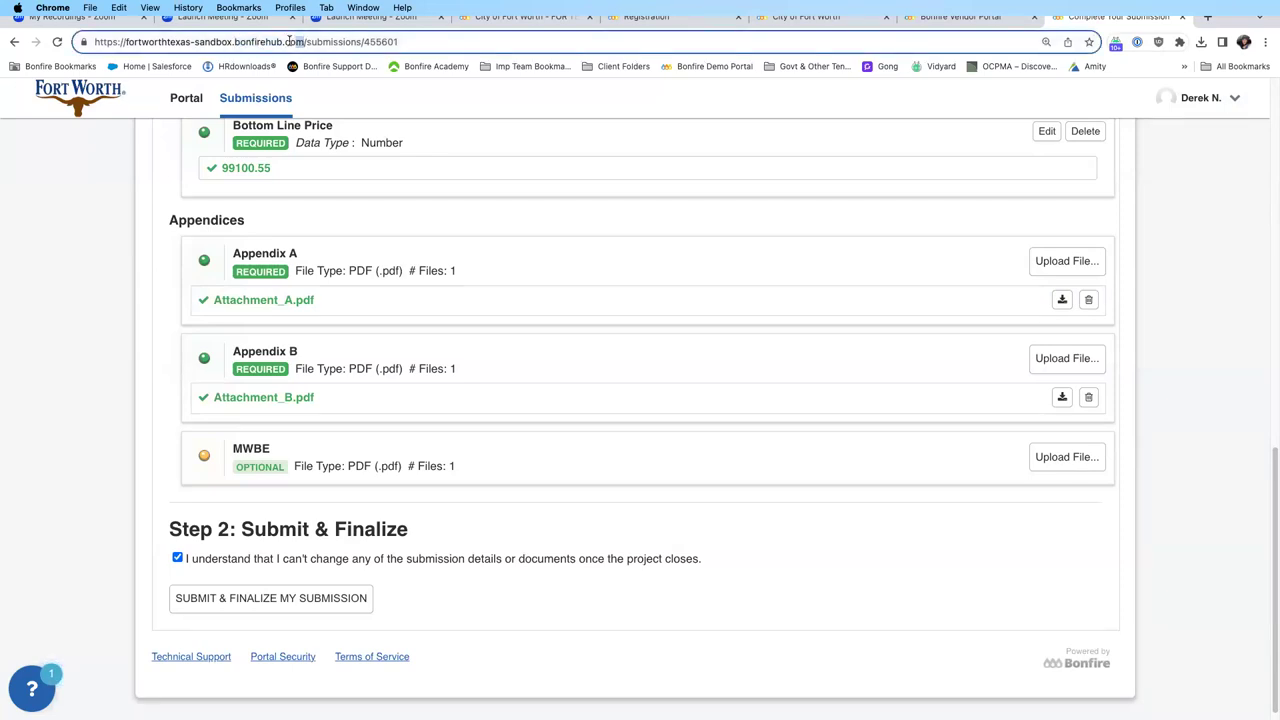
drag(291, 41, 56, 42)
right_click(140, 43)
click(160, 154)
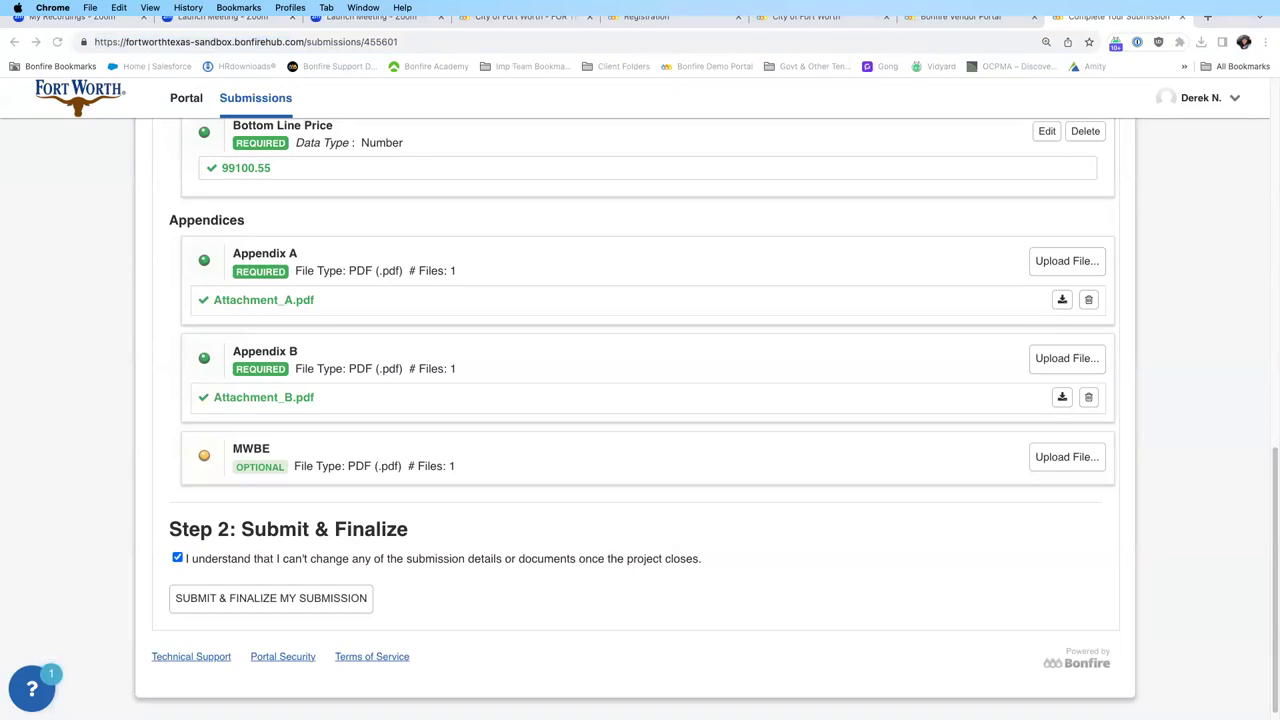
key(super+Tab)
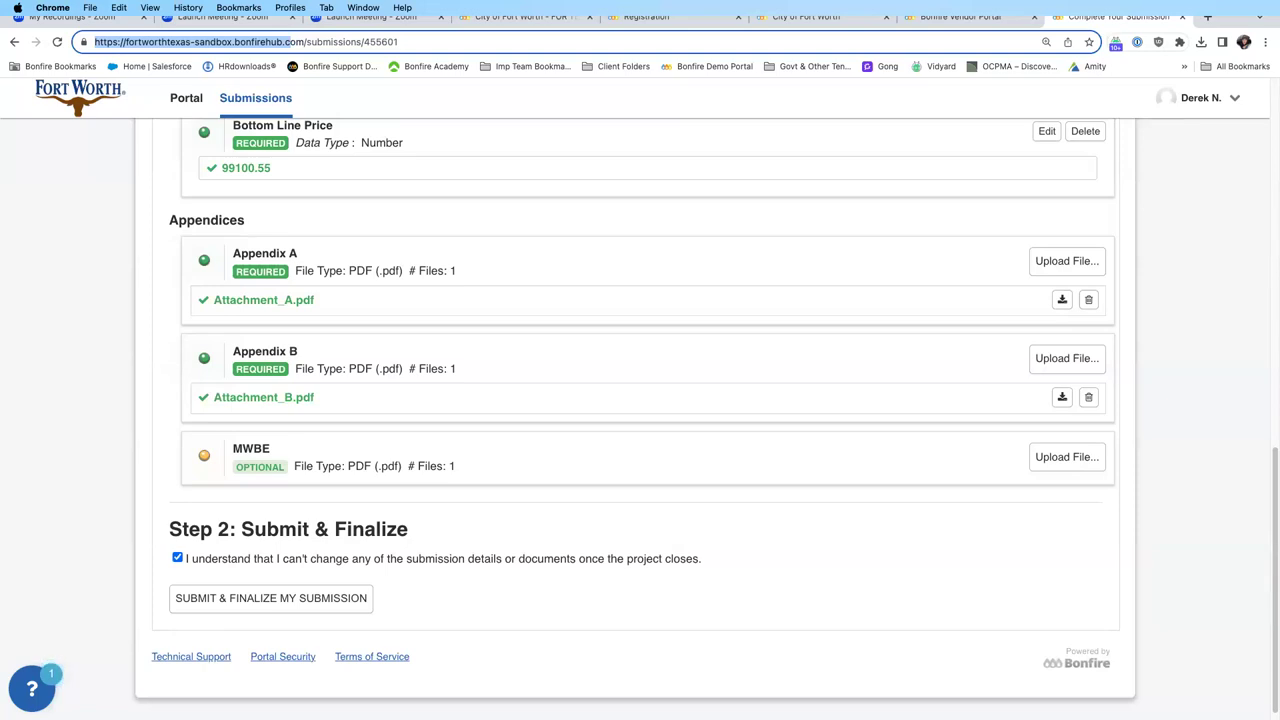
click(496, 590)
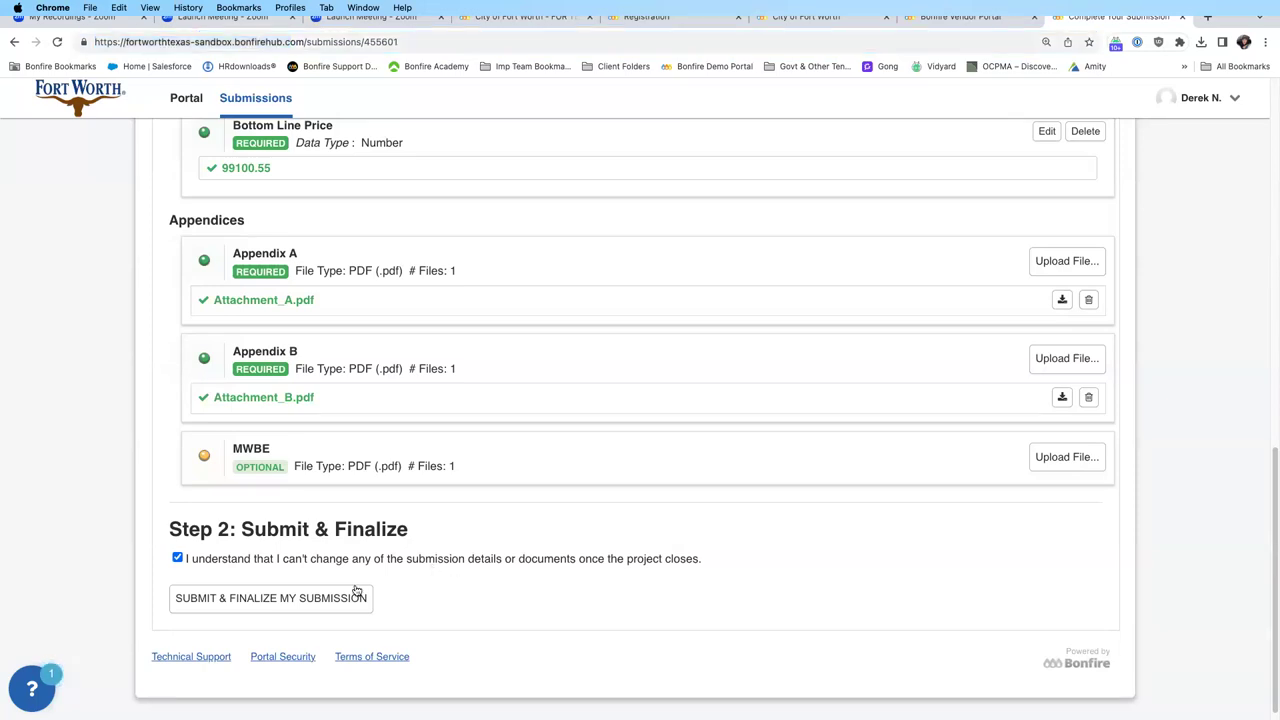
click(264, 601)
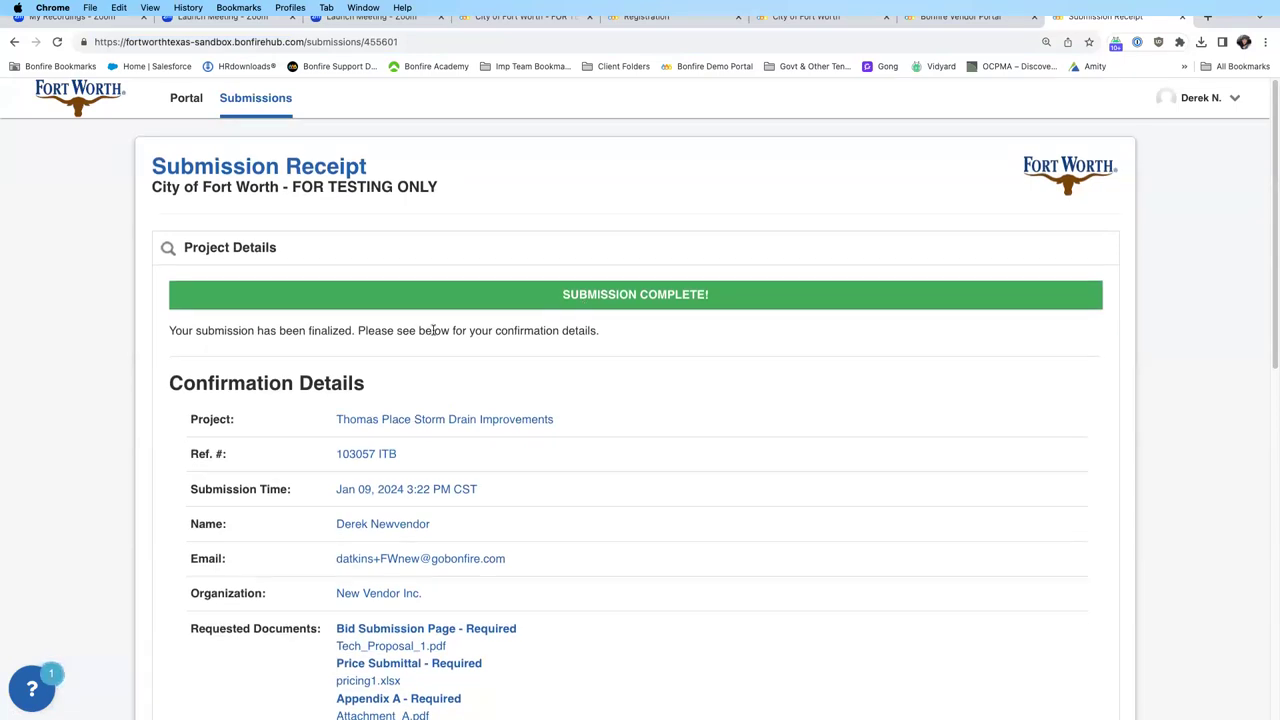
scroll(420, 328, down, 1)
scroll(480, 322, down, 3)
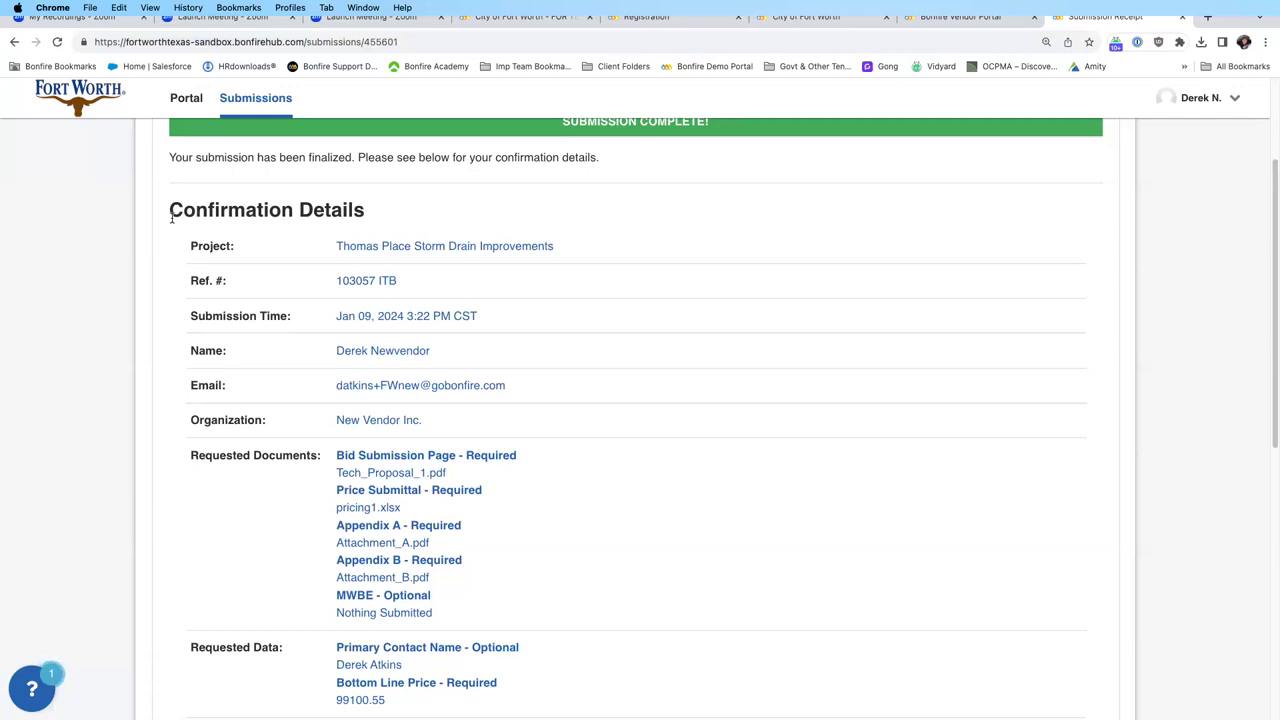
scroll(601, 263, down, 1)
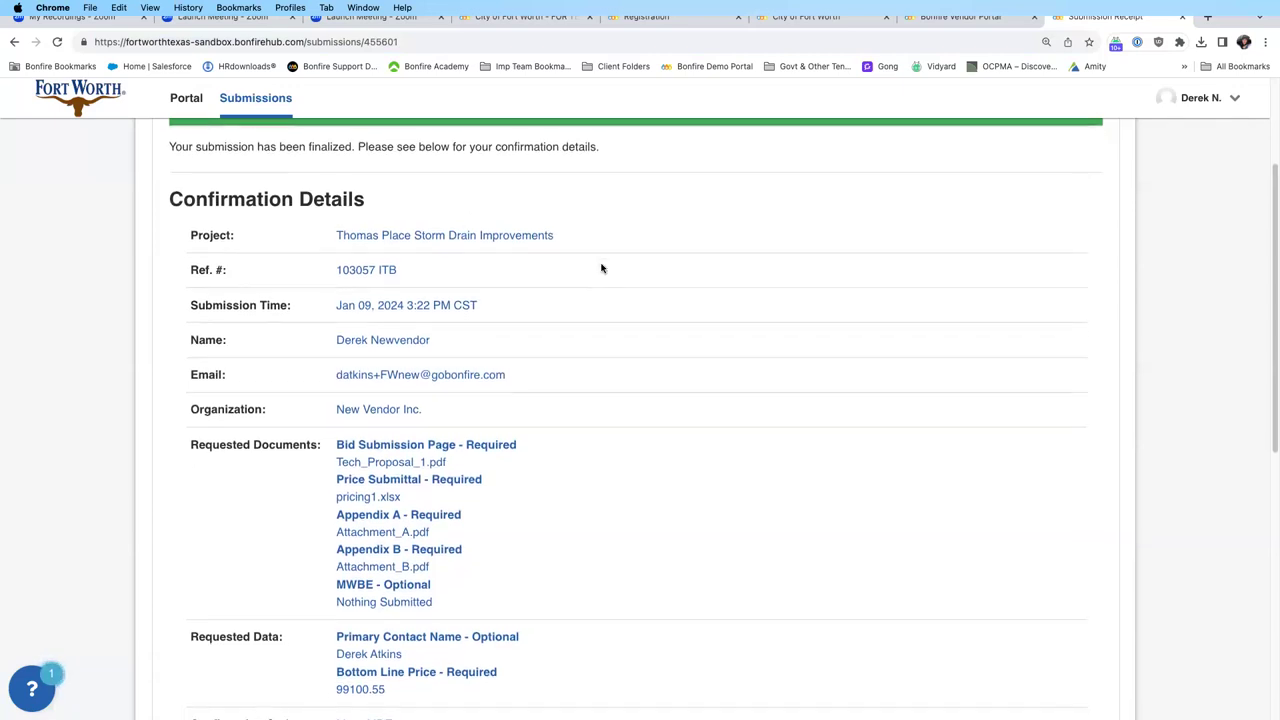
scroll(601, 268, down, 3)
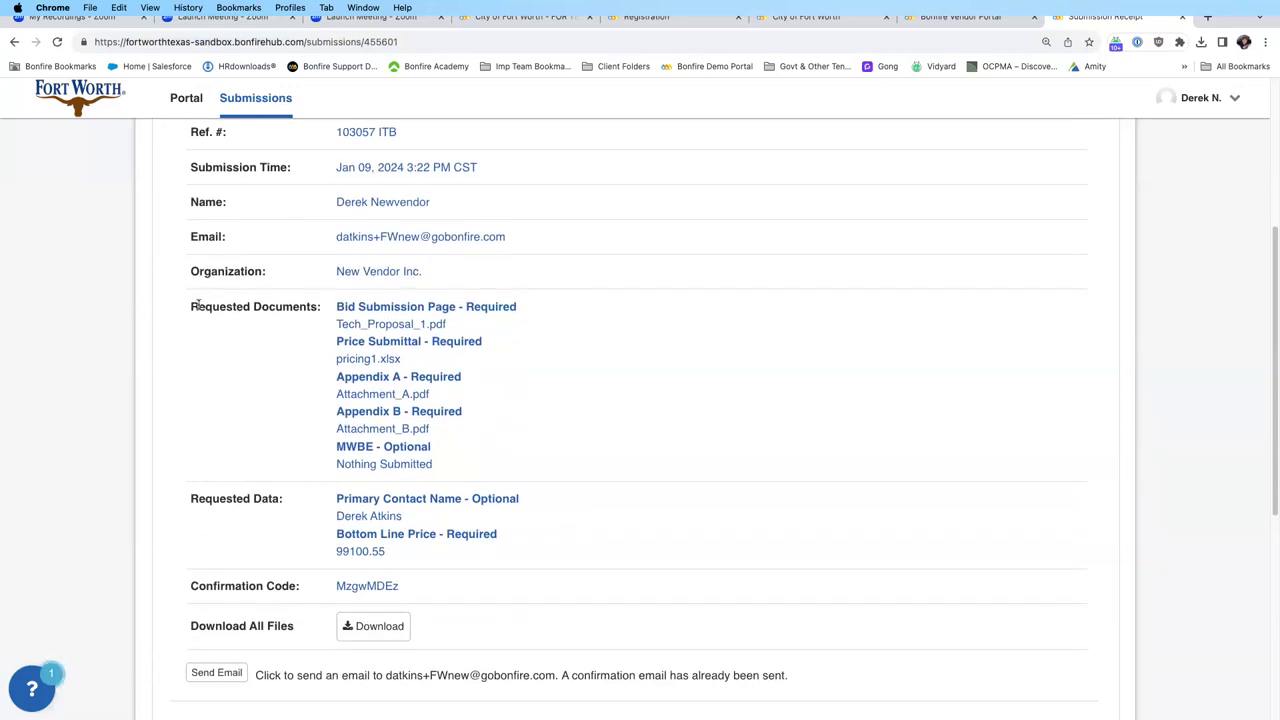
drag(192, 307, 318, 308)
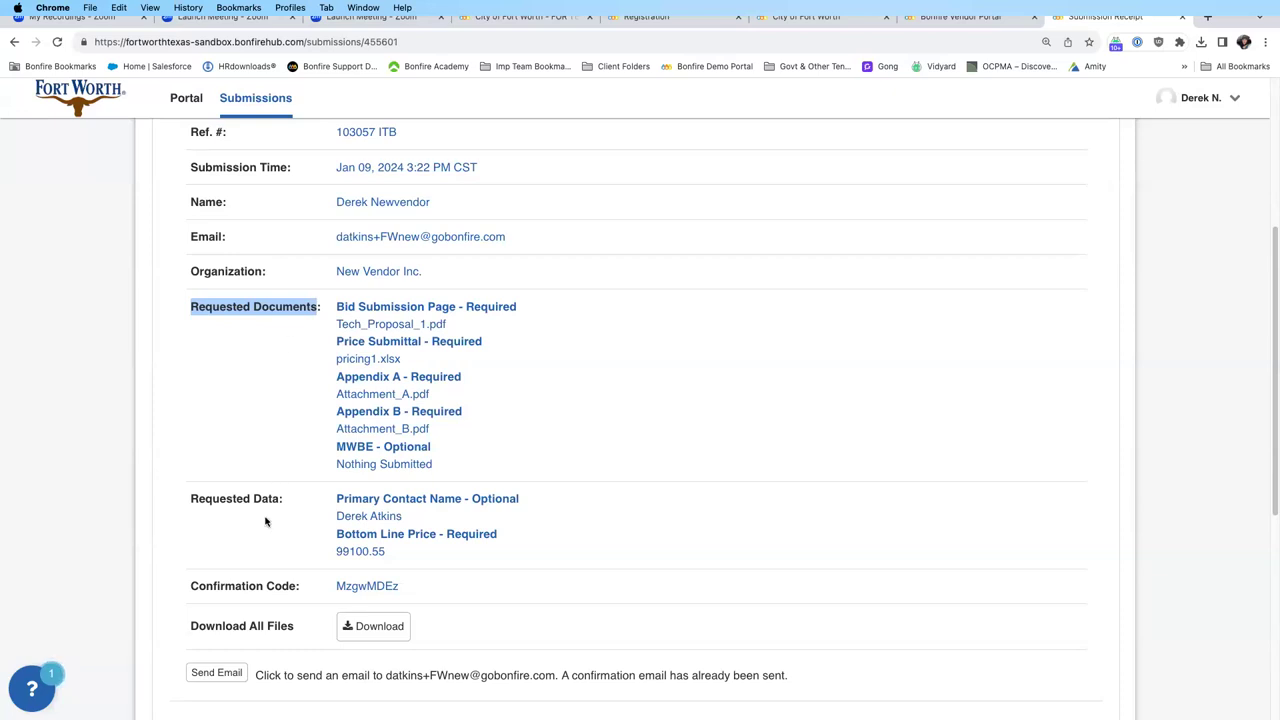
click(412, 590)
drag(412, 590, 322, 592)
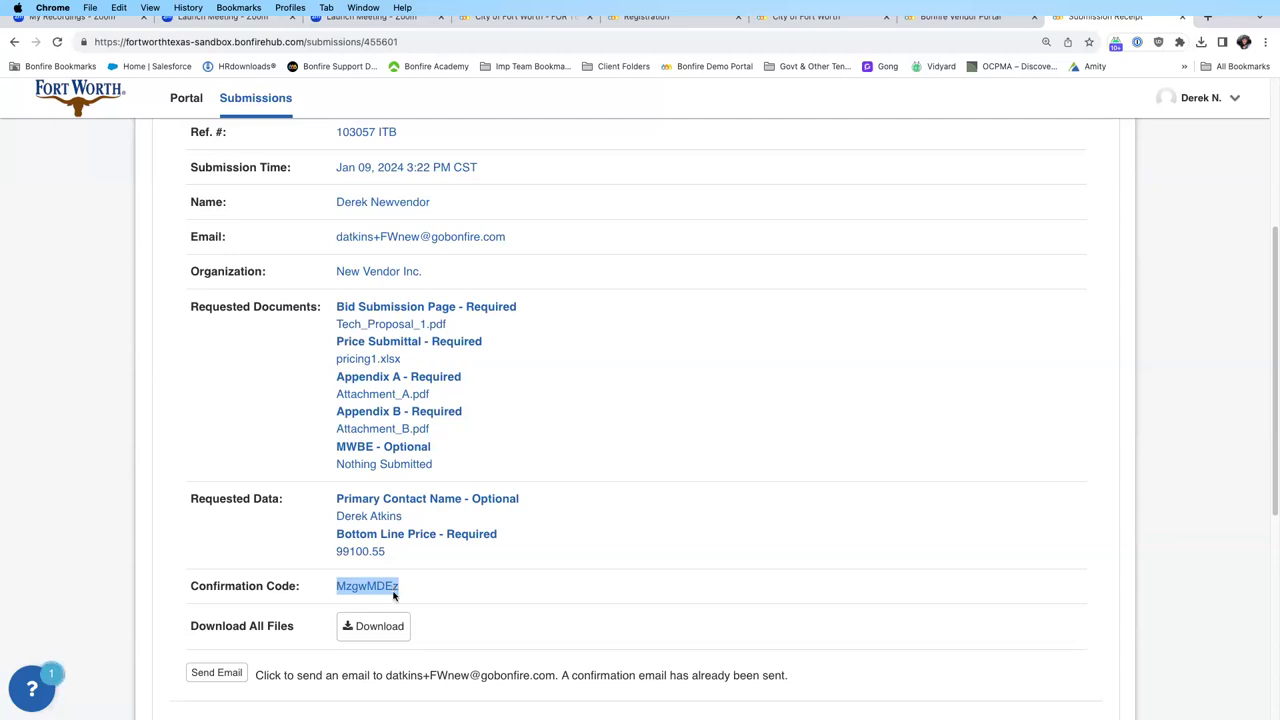
drag(257, 675, 580, 691)
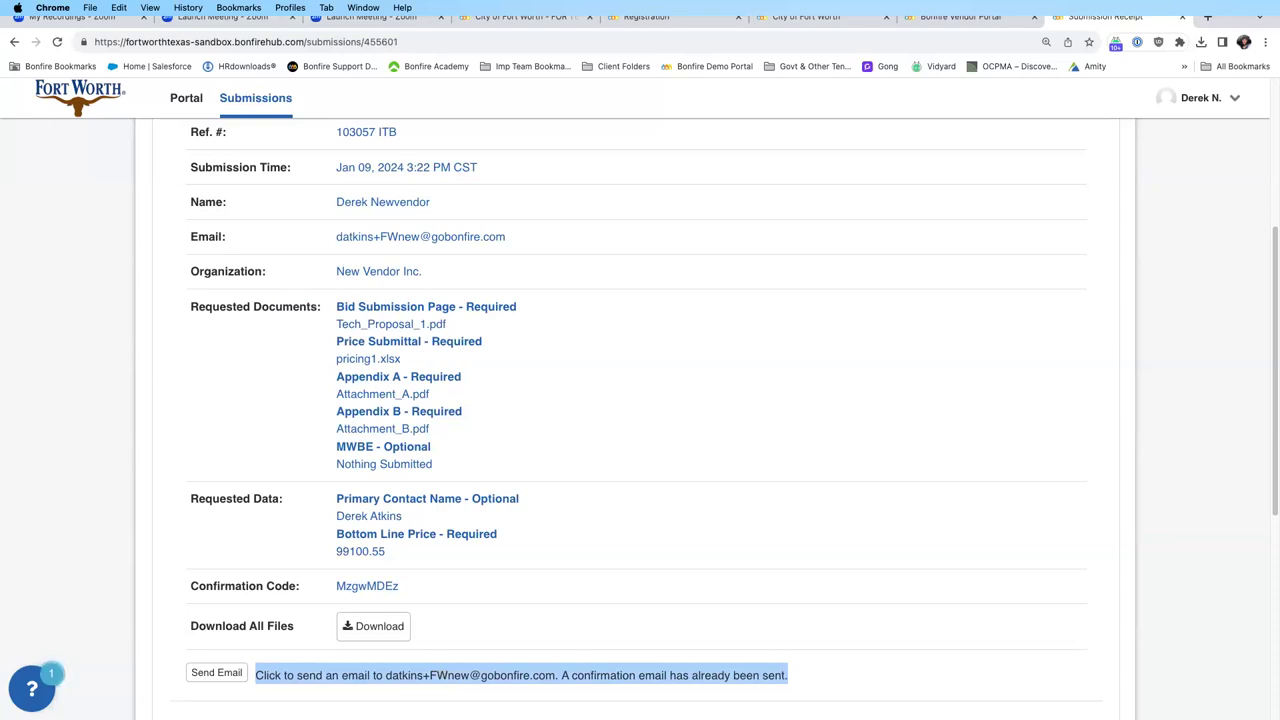
key(ctrl+Left)
key(ctrl+Right)
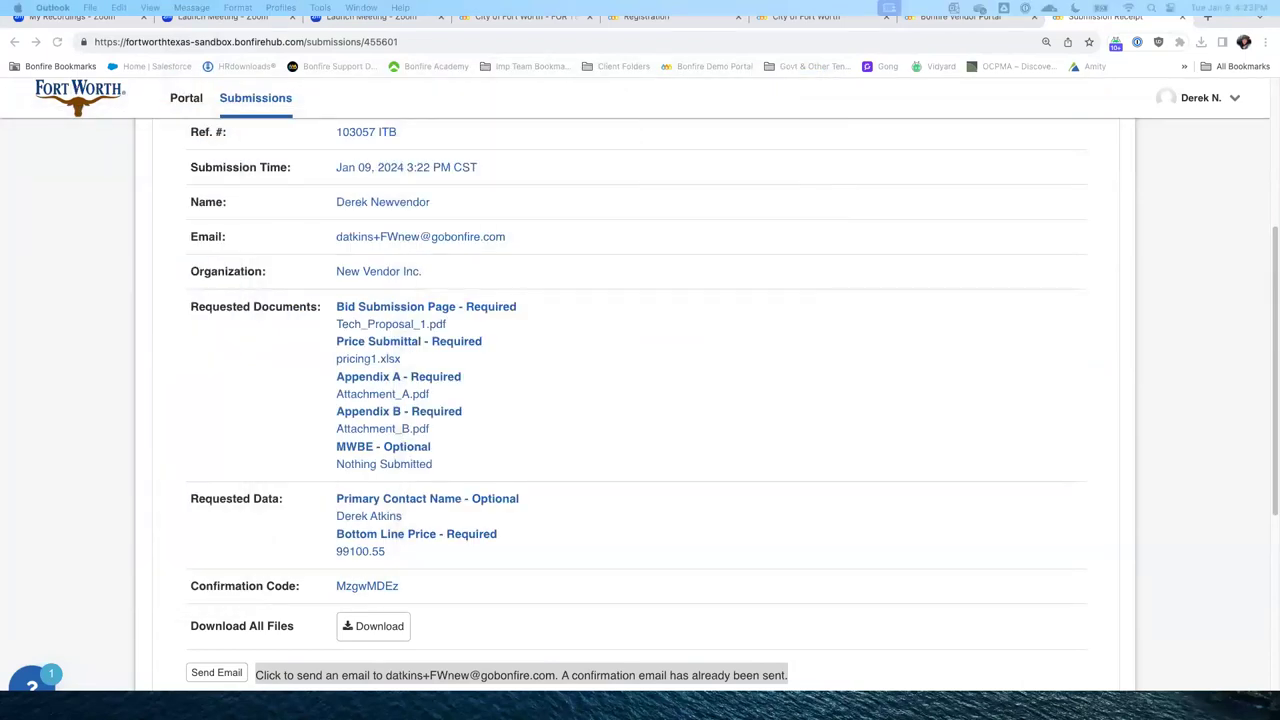
click(160, 31)
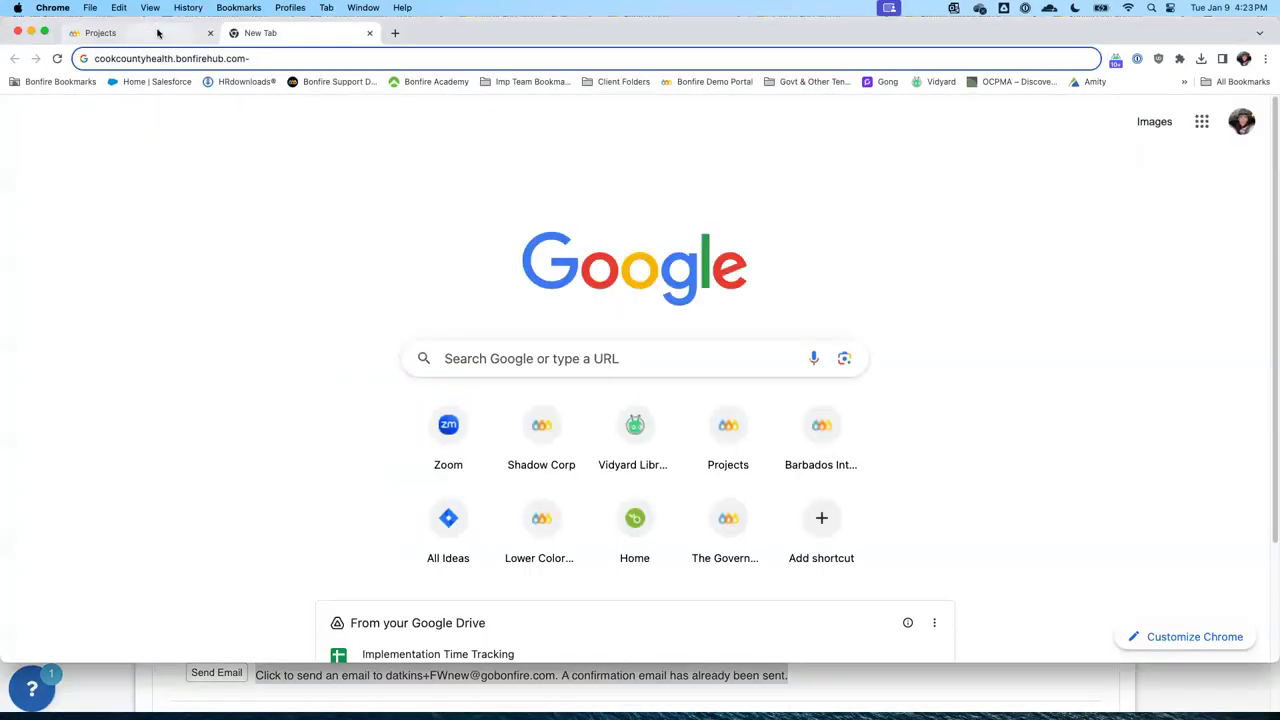
click(263, 34)
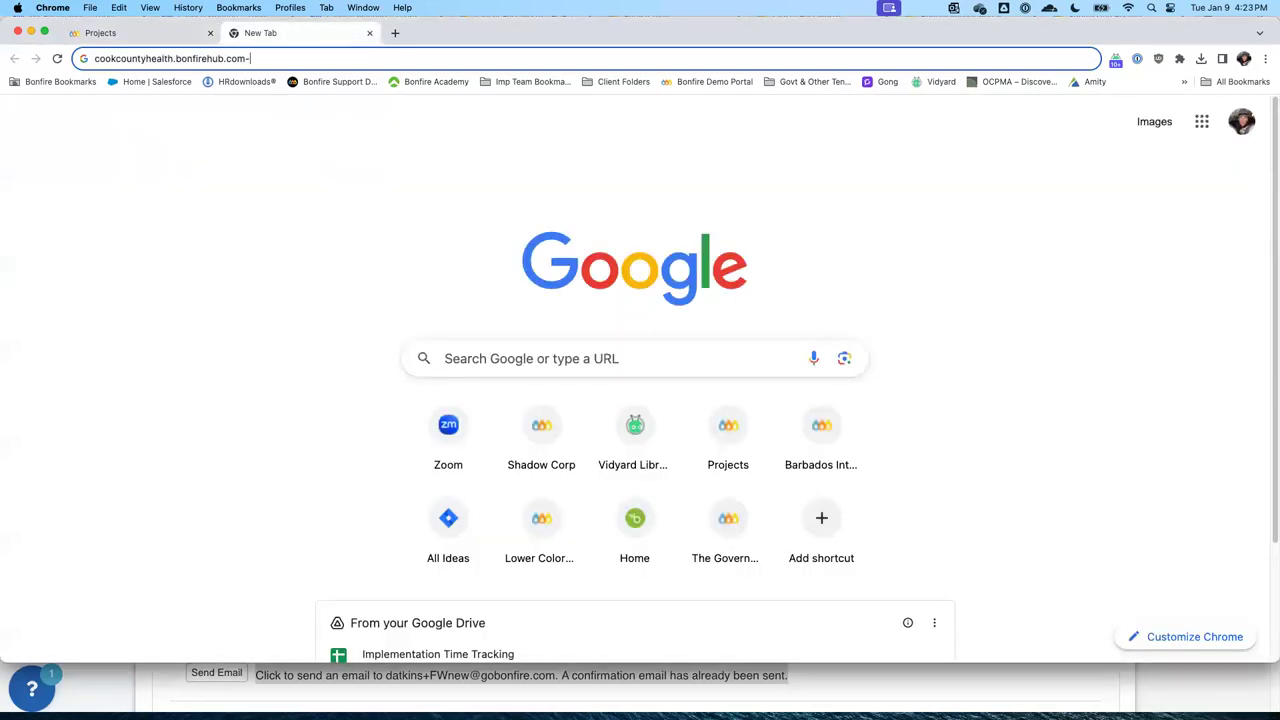
key(ctrl+Right)
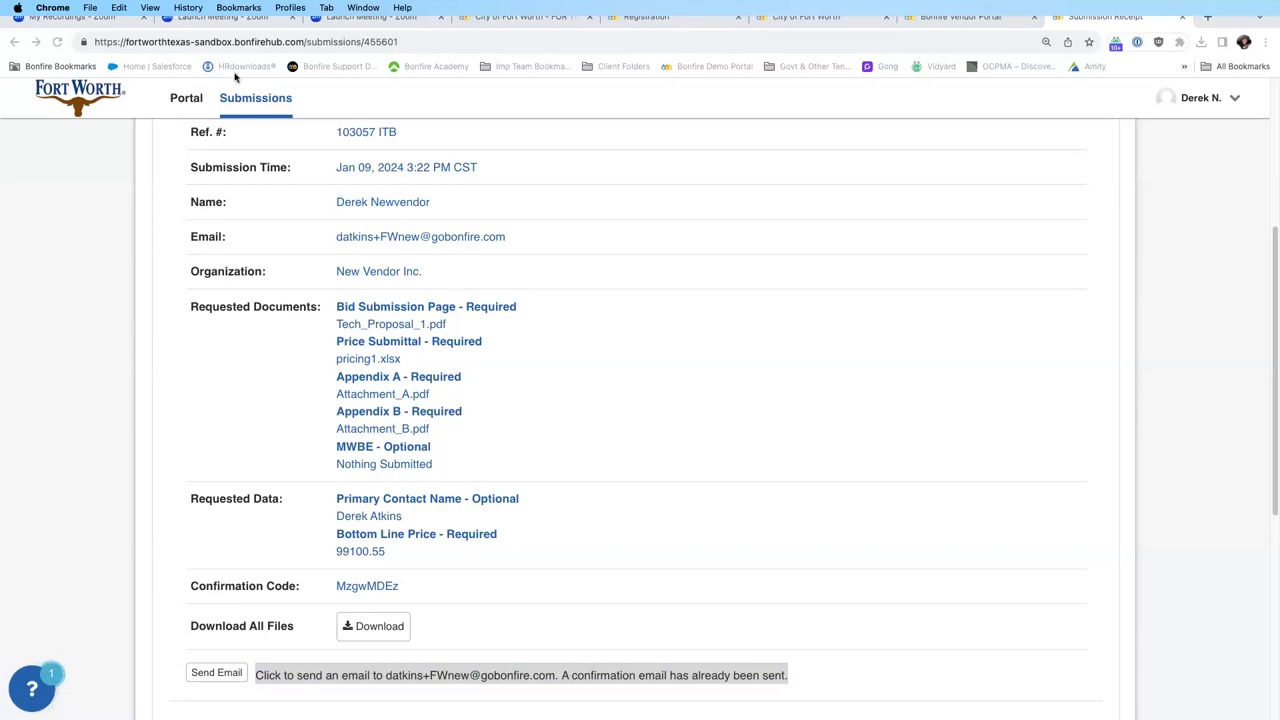
click(530, 66)
click(490, 150)
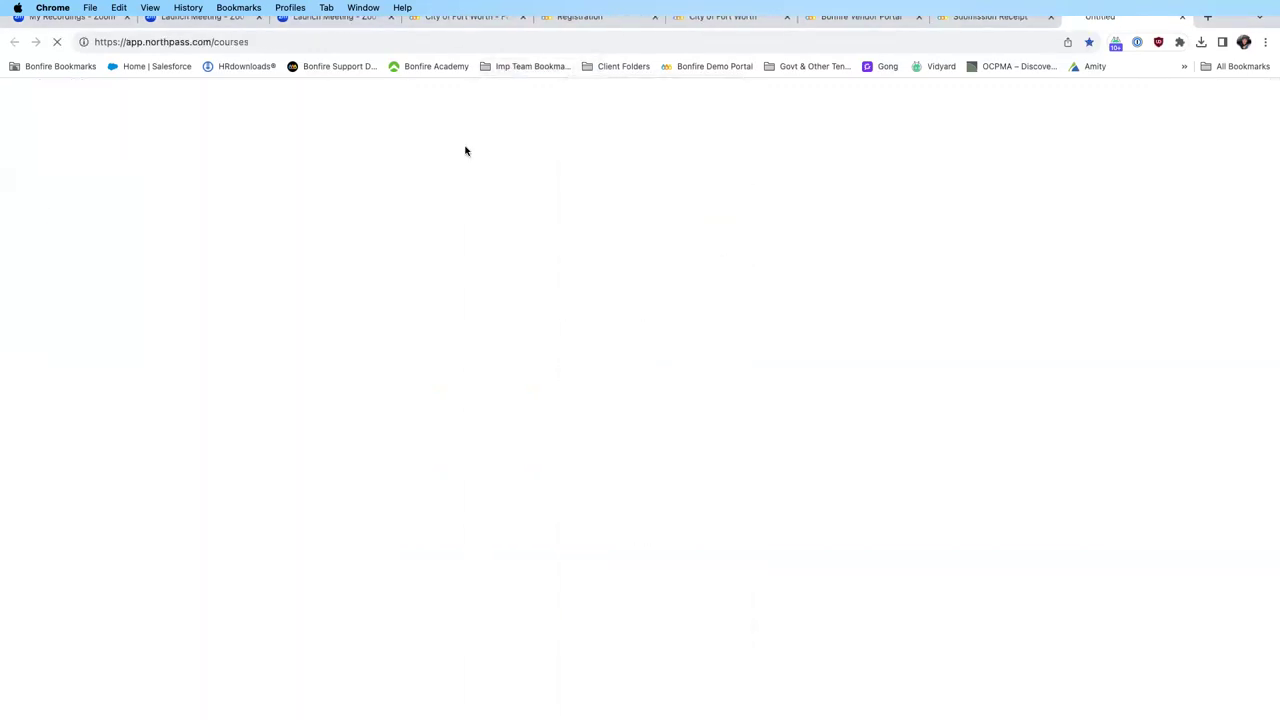
key(super+w)
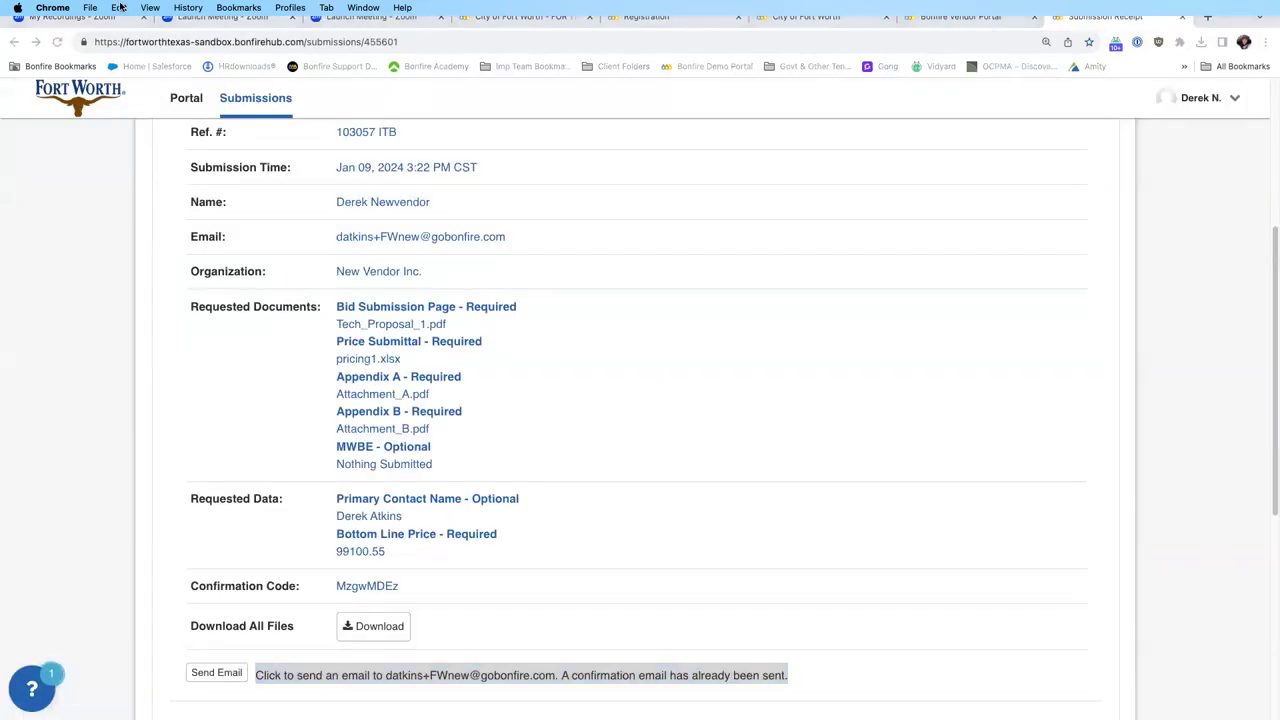
Read the Outlook receipt email down to its highlighted confirmation code, then minimize it
click(44, 28)
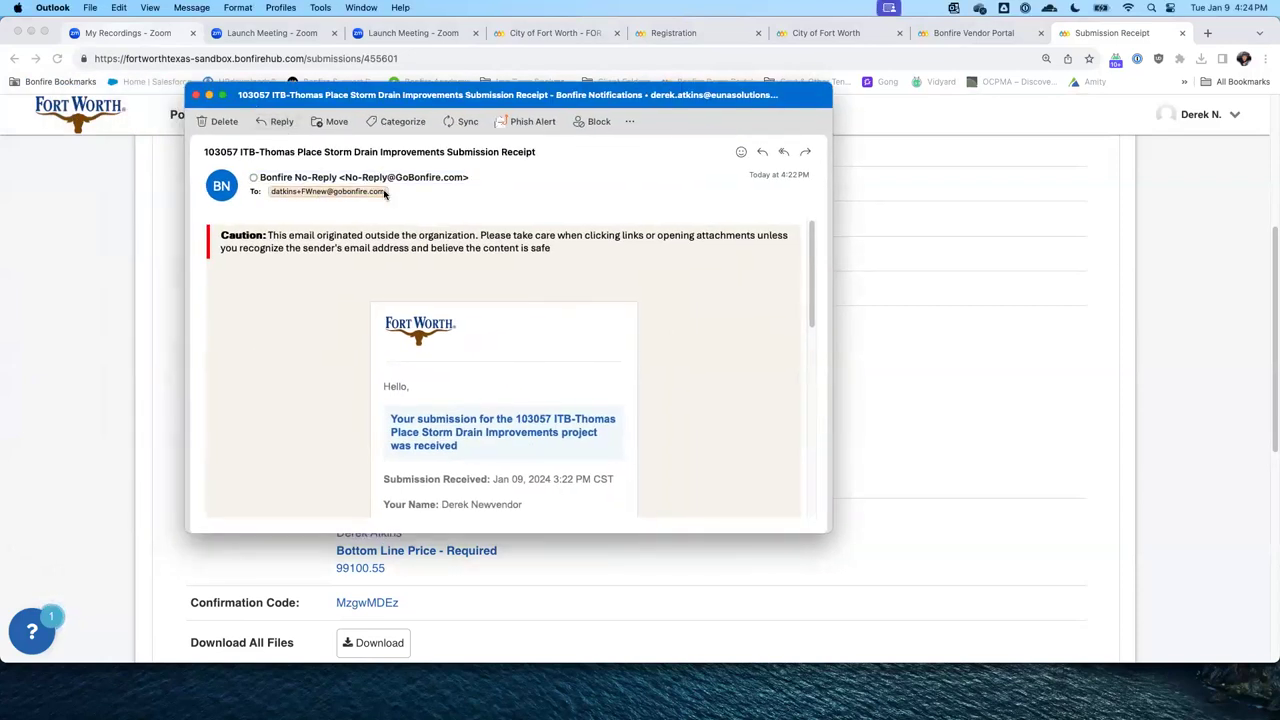
drag(903, 604, 954, 660)
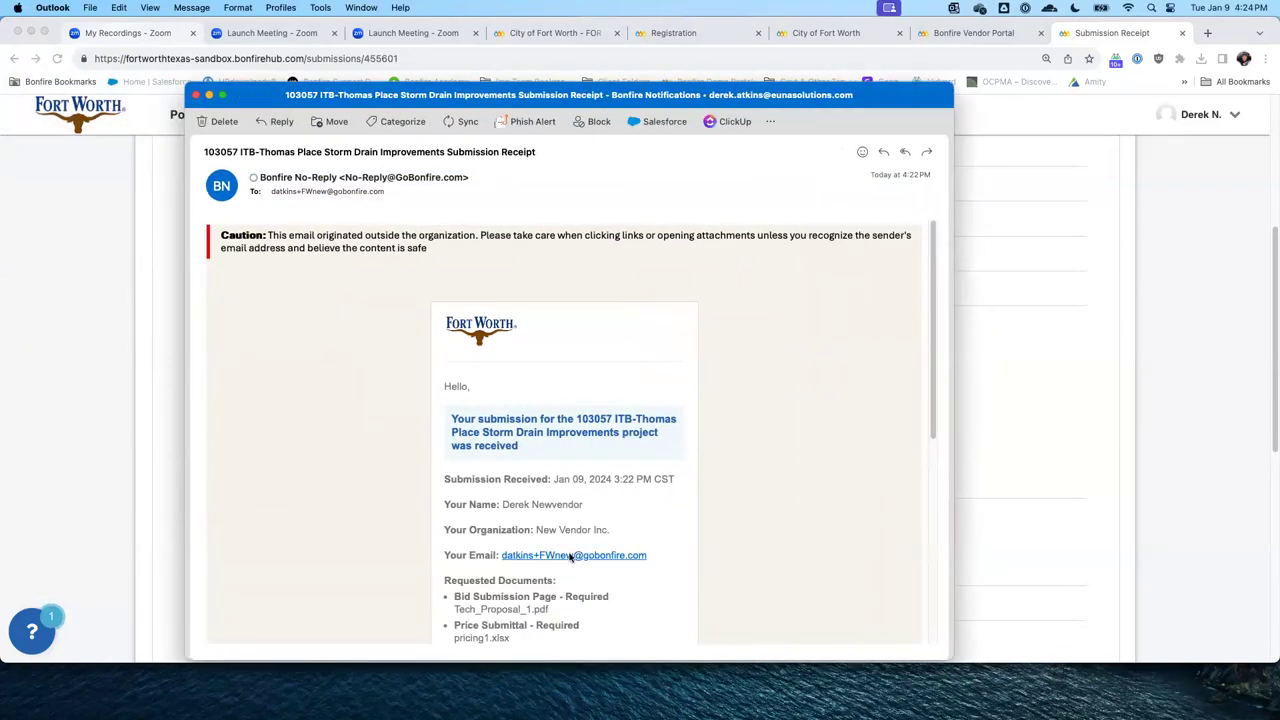
scroll(520, 447, down, 5)
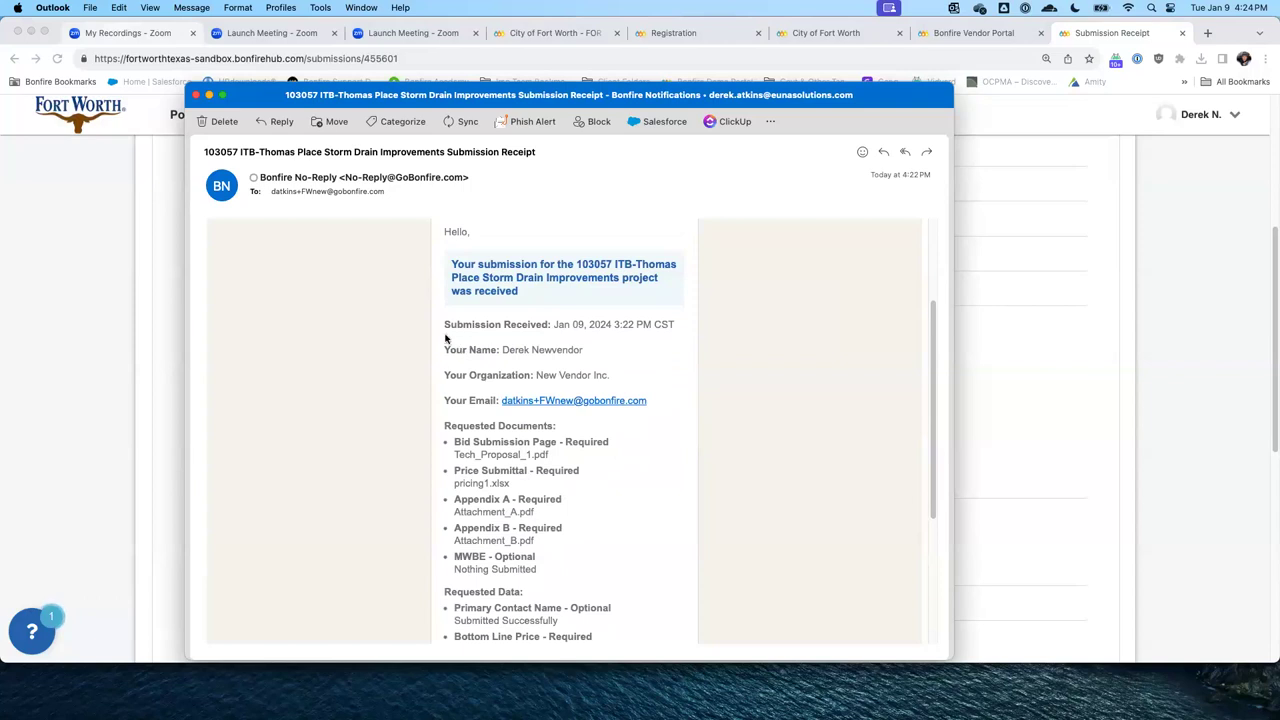
drag(554, 325, 677, 326)
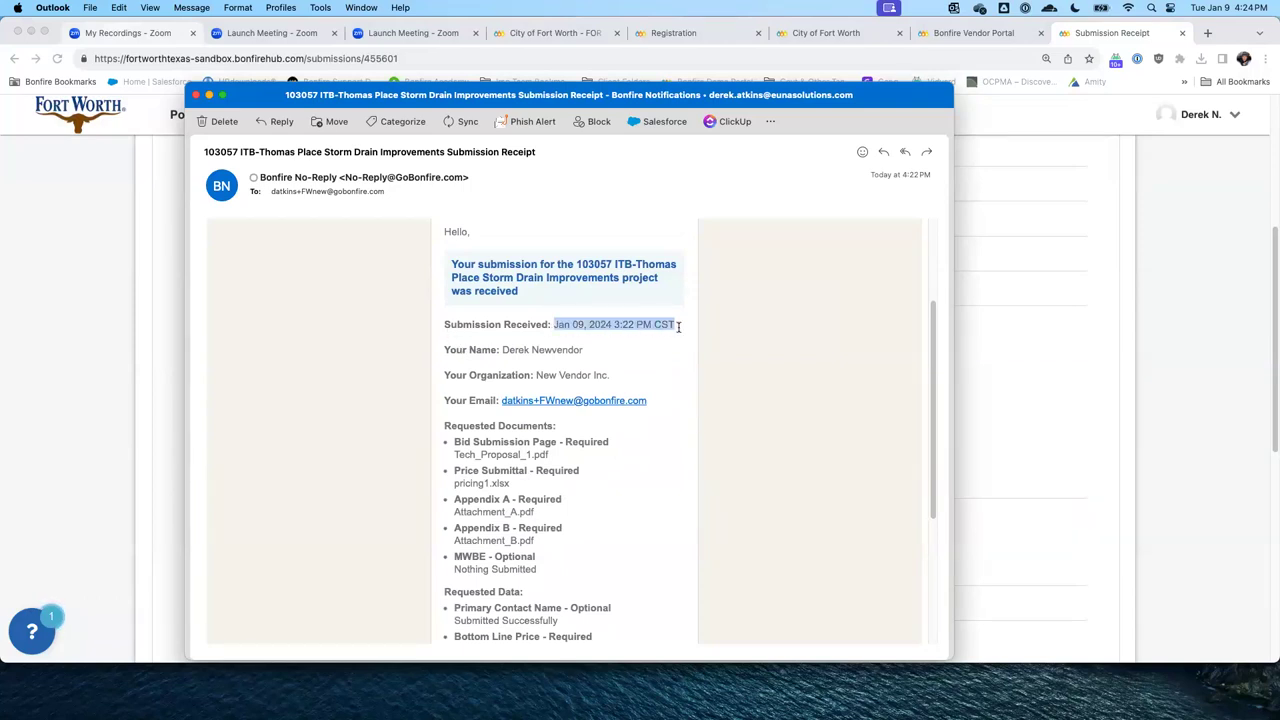
scroll(606, 349, down, 3)
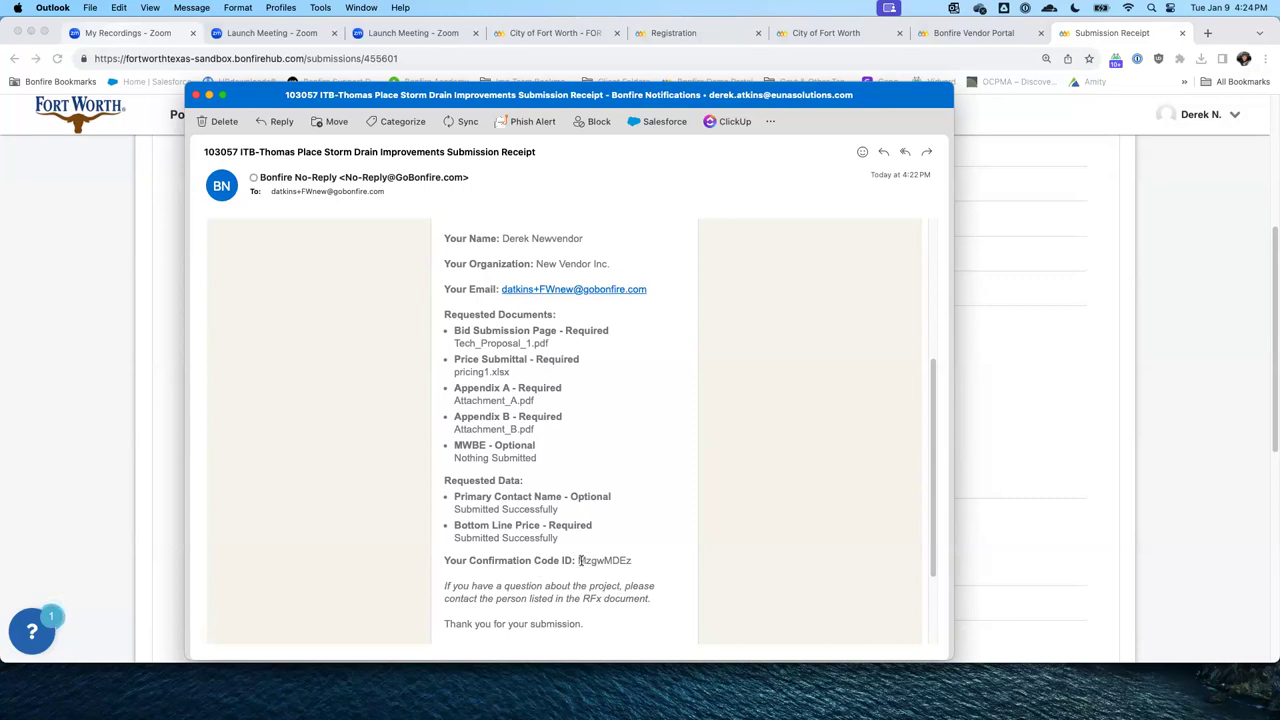
drag(579, 561, 631, 562)
click(210, 95)
Scroll the receipt down to the Need to Revise Your Submission section
scroll(300, 410, down, 8)
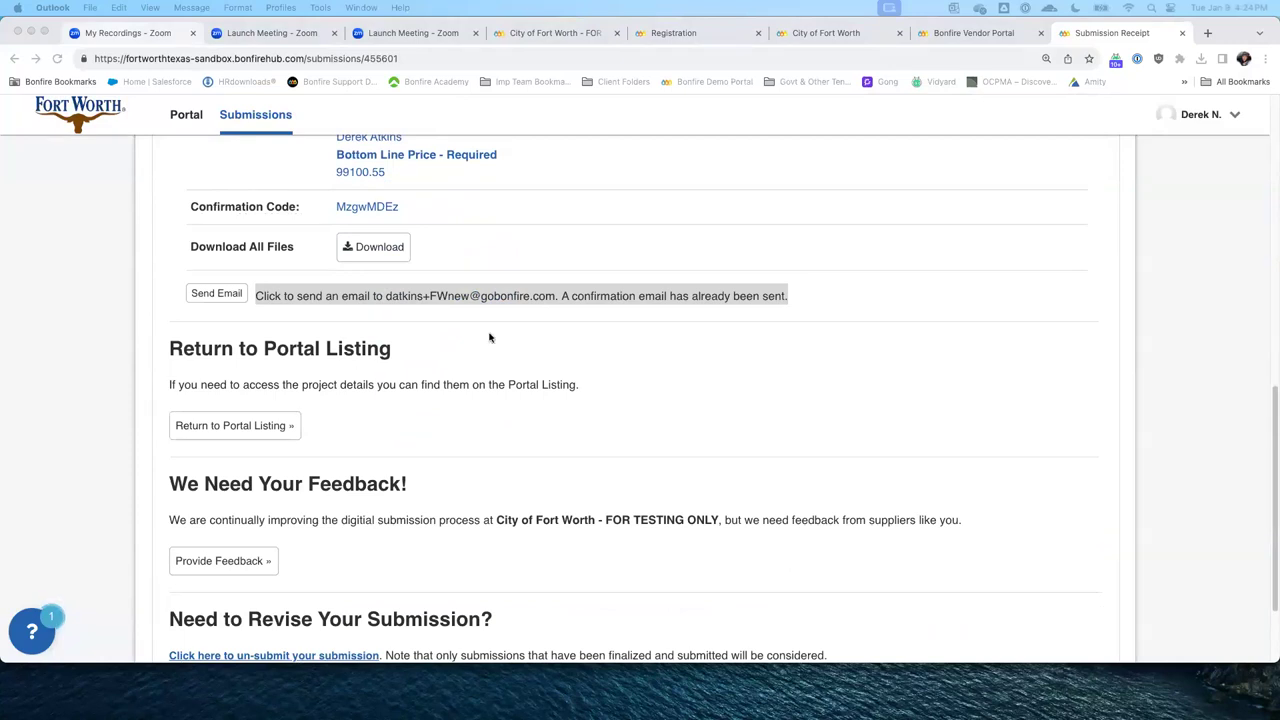
scroll(620, 280, down, 3)
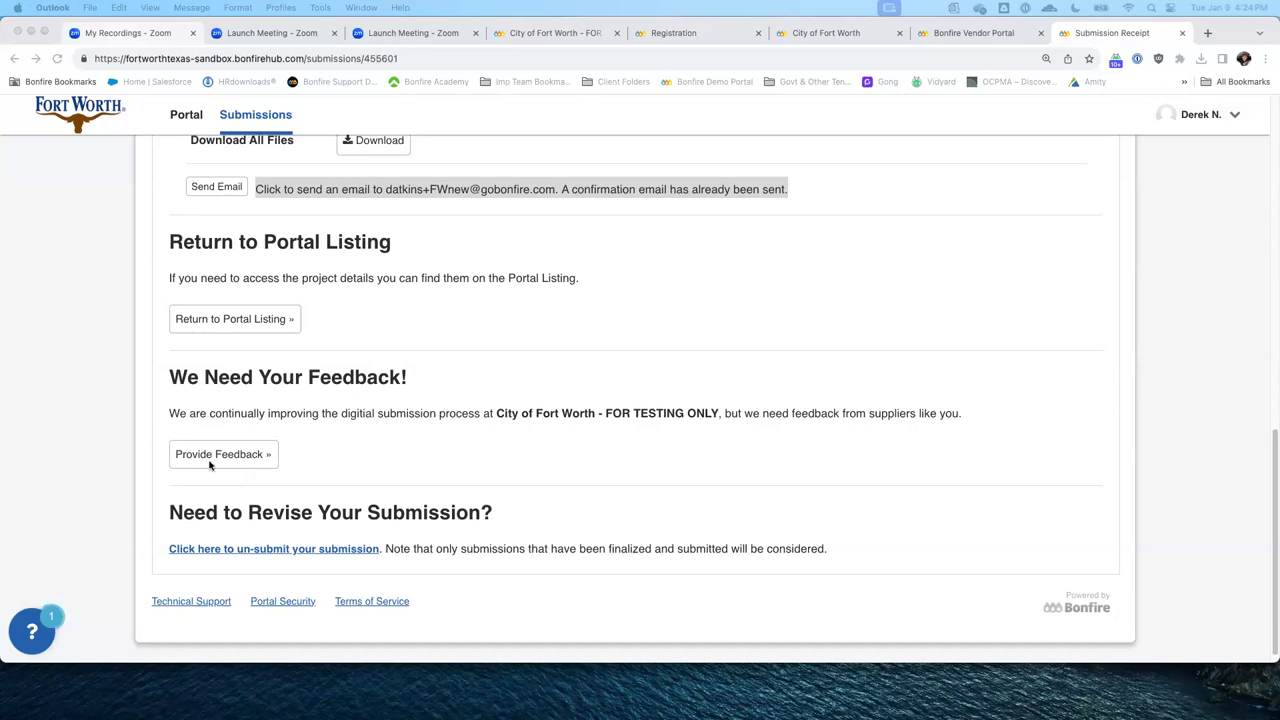
scroll(580, 437, down, 1)
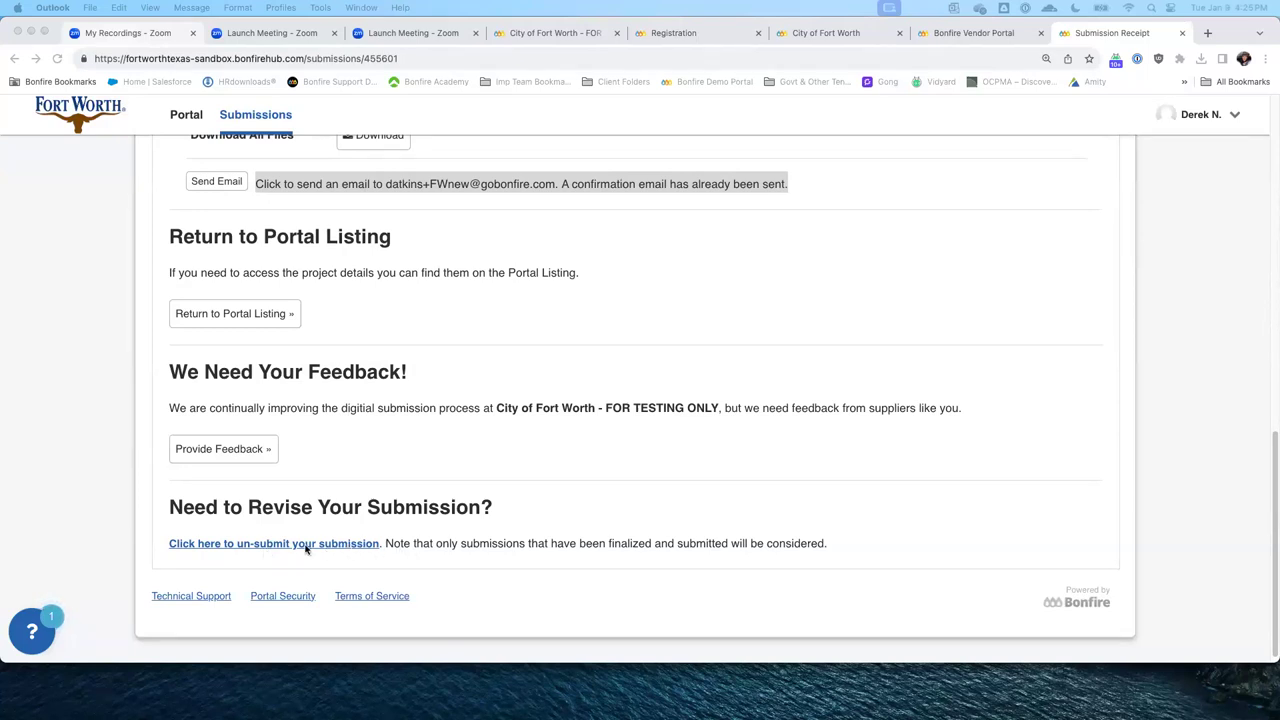
Choose 'Click here to un-submit your submission' and confirm with OK
click(230, 544)
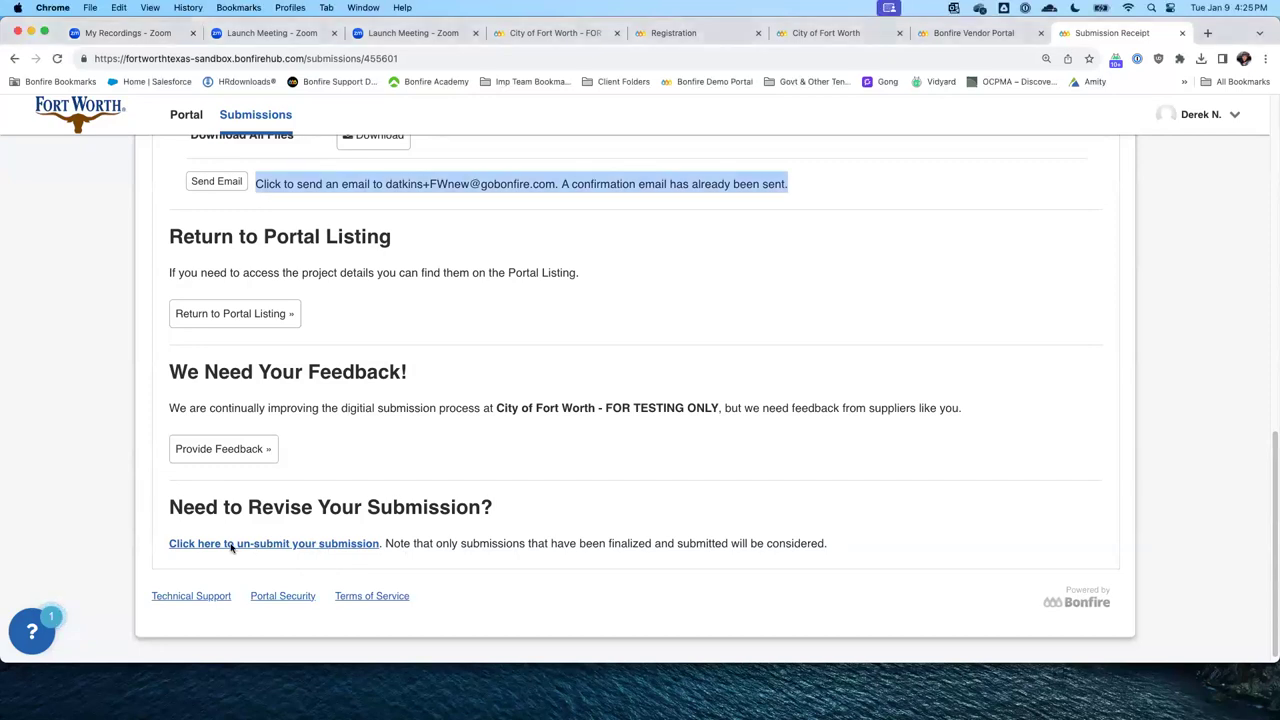
click(313, 545)
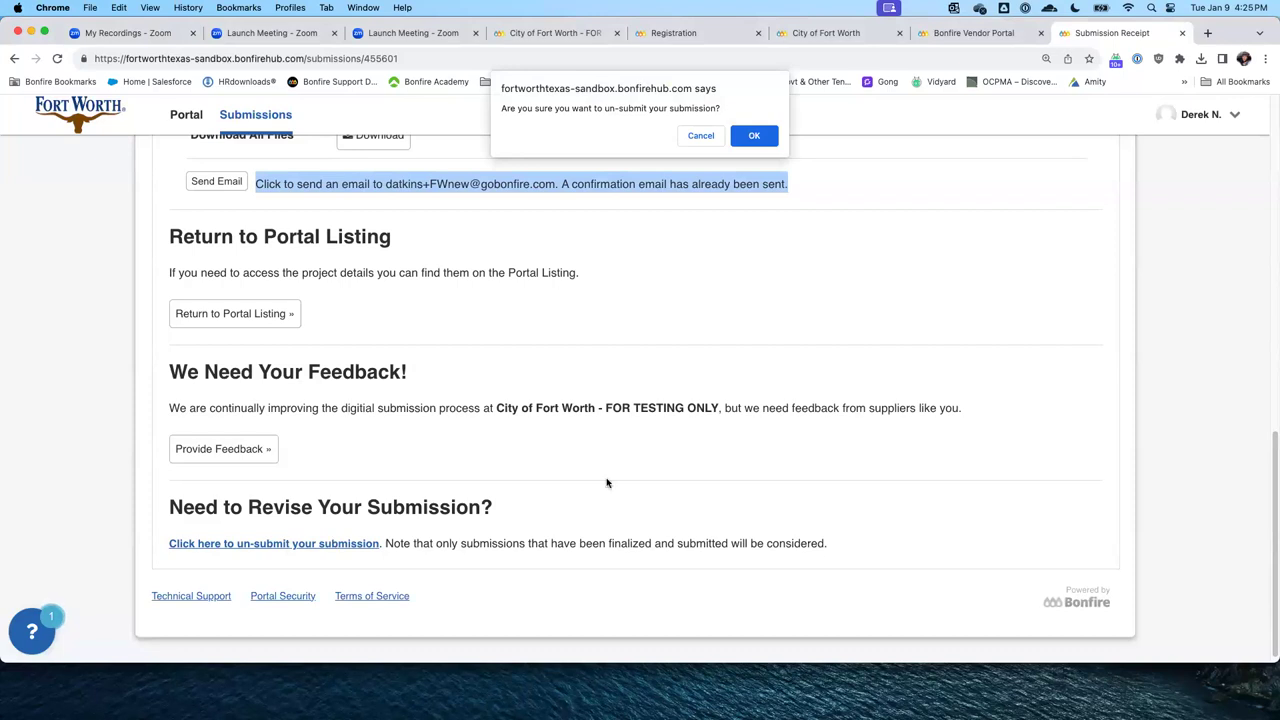
drag(503, 106, 722, 106)
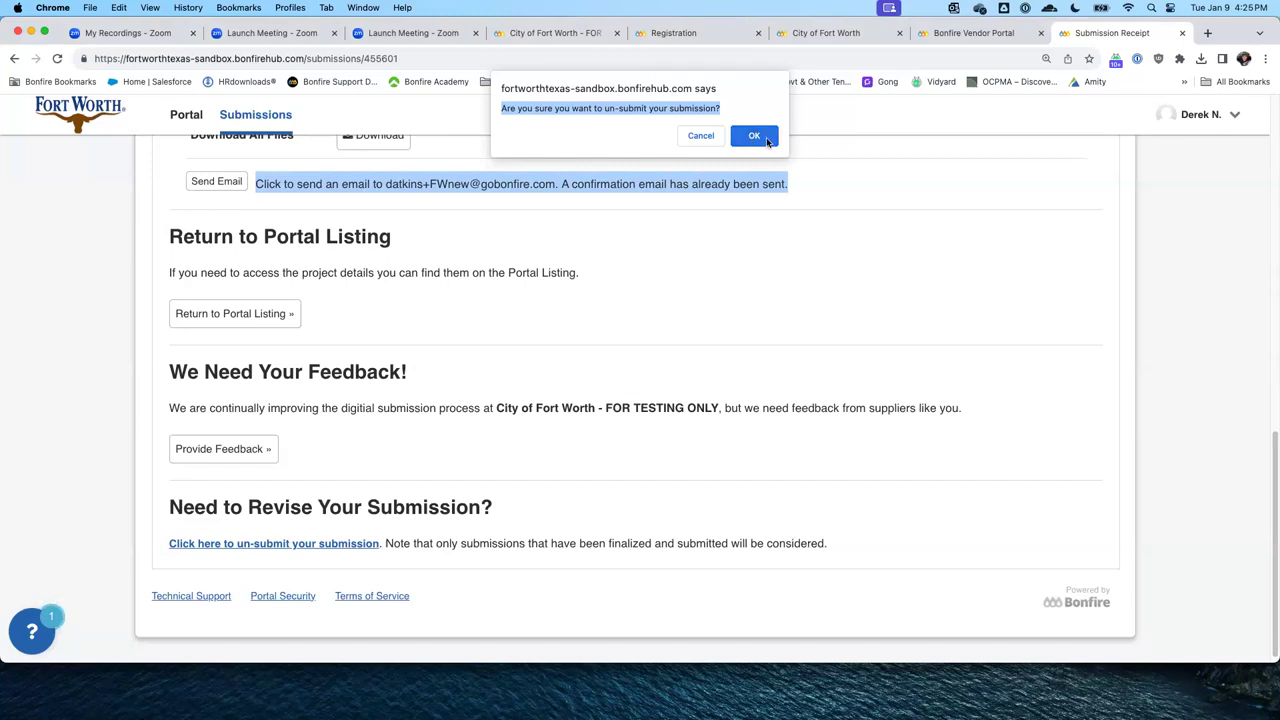
click(766, 137)
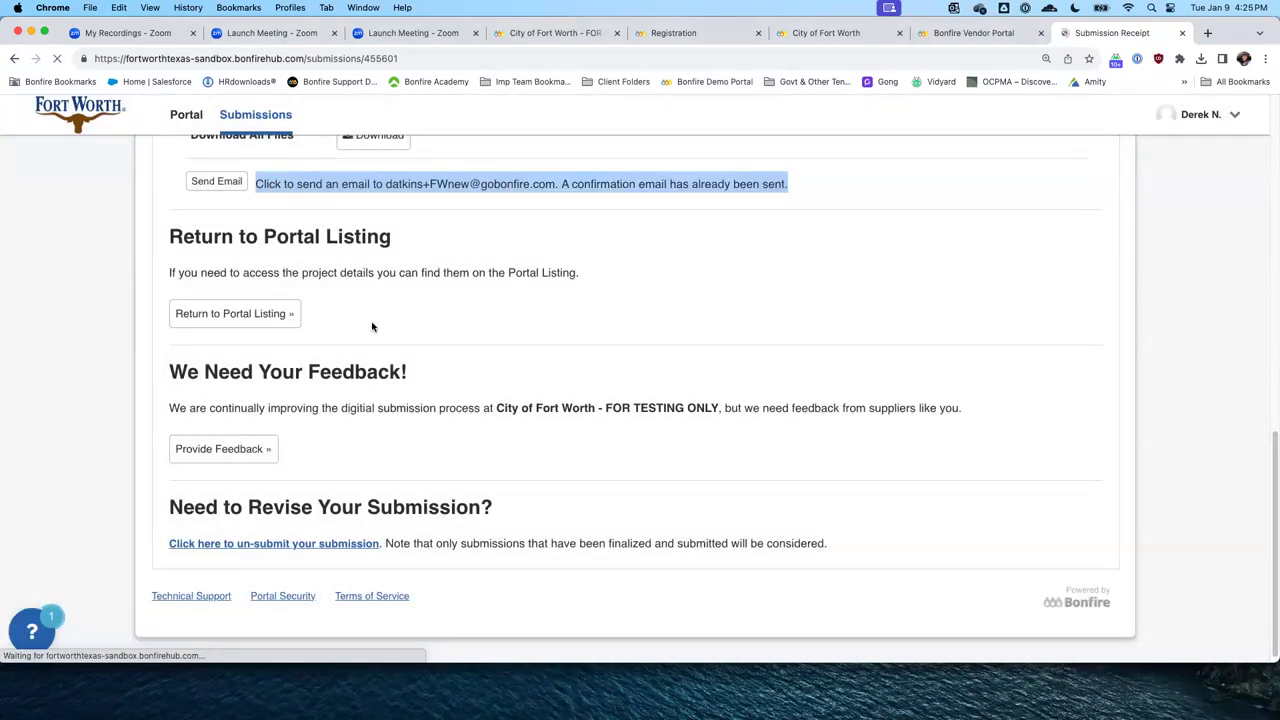
scroll(377, 283, up, 10)
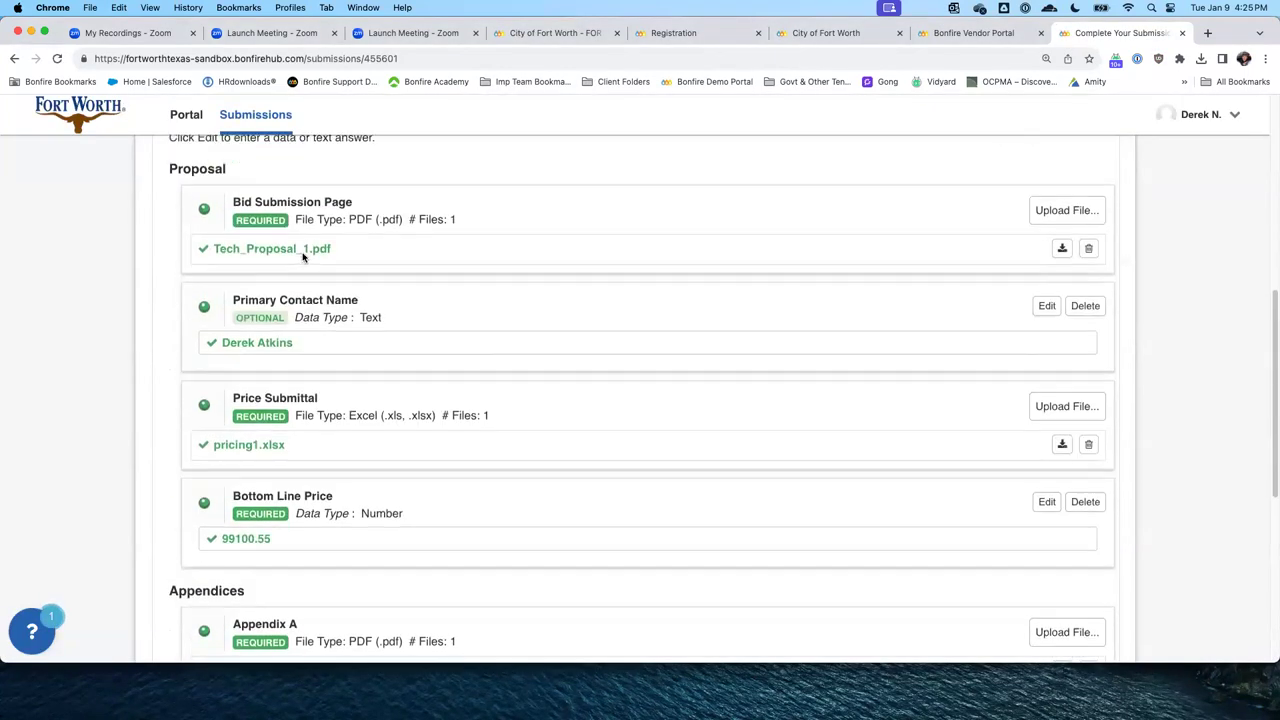
drag(166, 376, 551, 376)
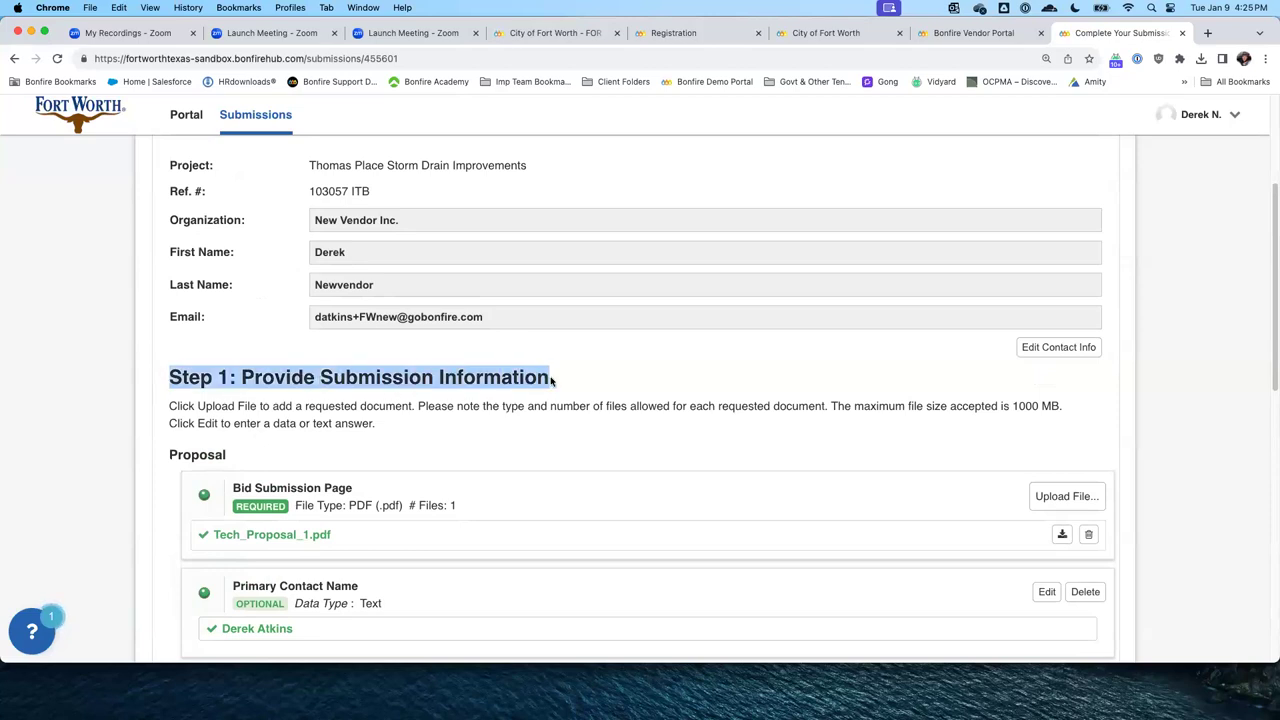
scroll(437, 378, down, 1)
scroll(437, 340, down, 10)
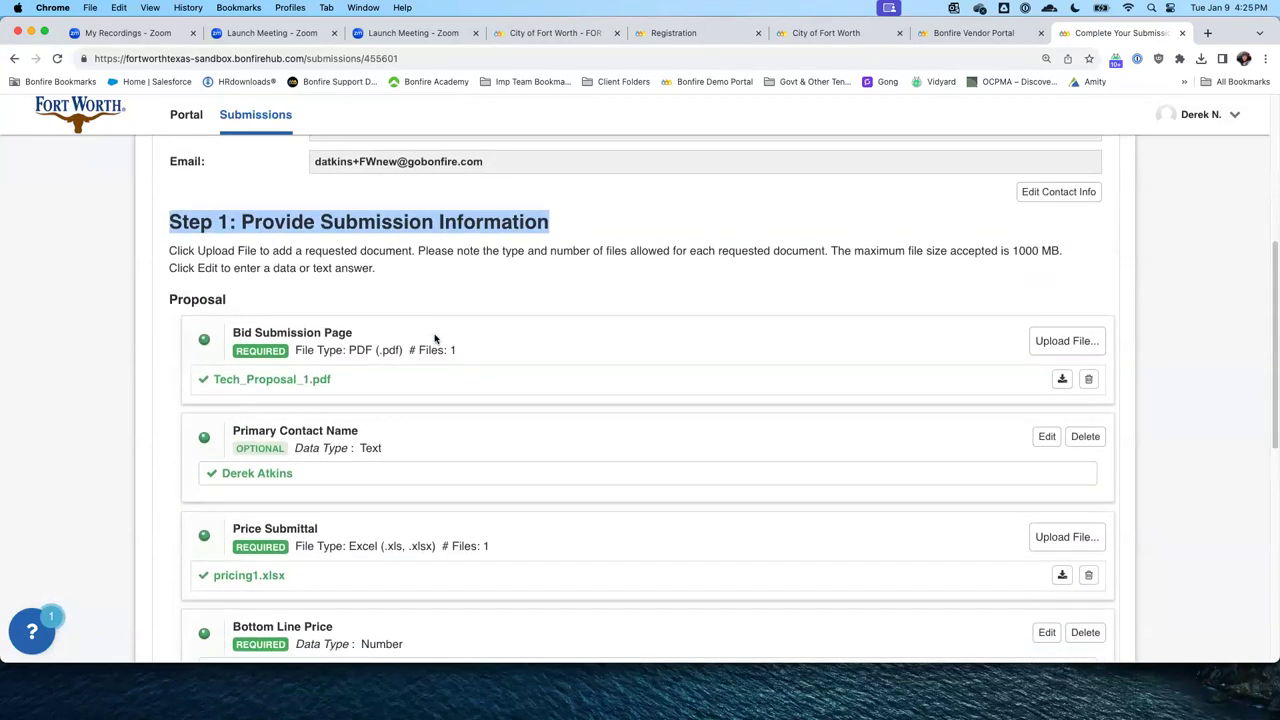
drag(170, 464, 337, 463)
click(405, 466)
drag(422, 462, 151, 457)
double_click(188, 461)
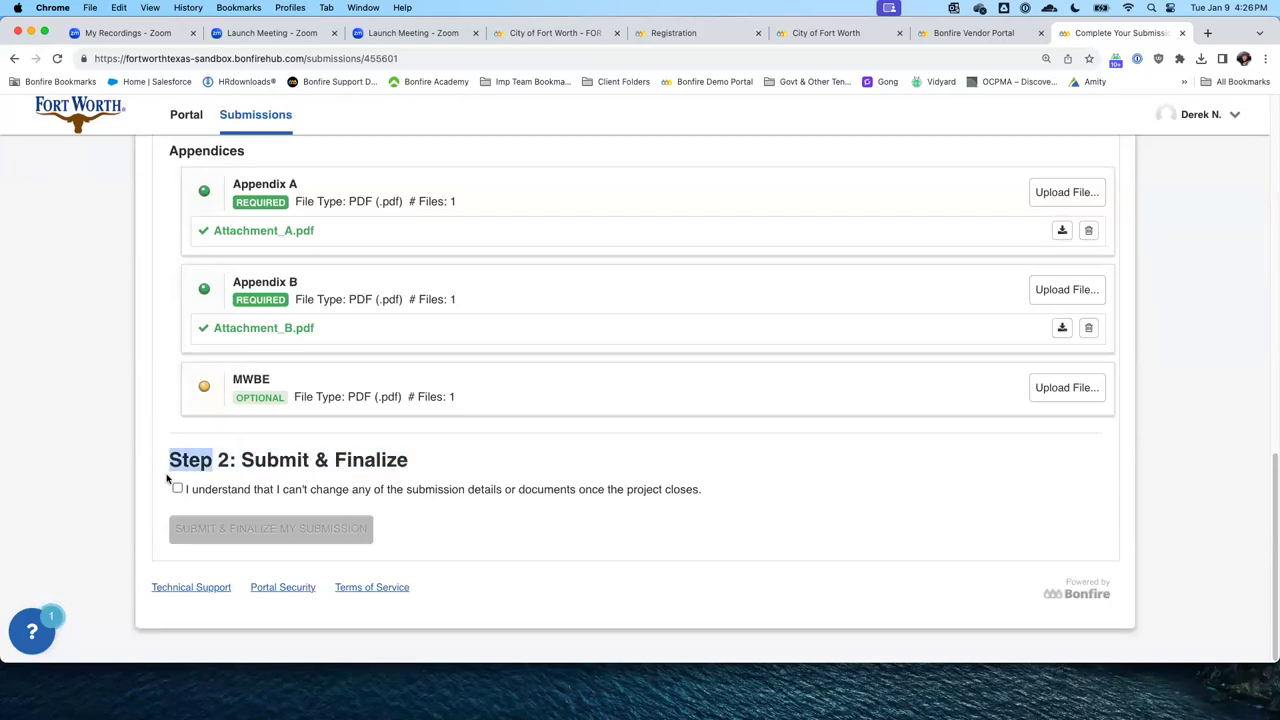
click(178, 488)
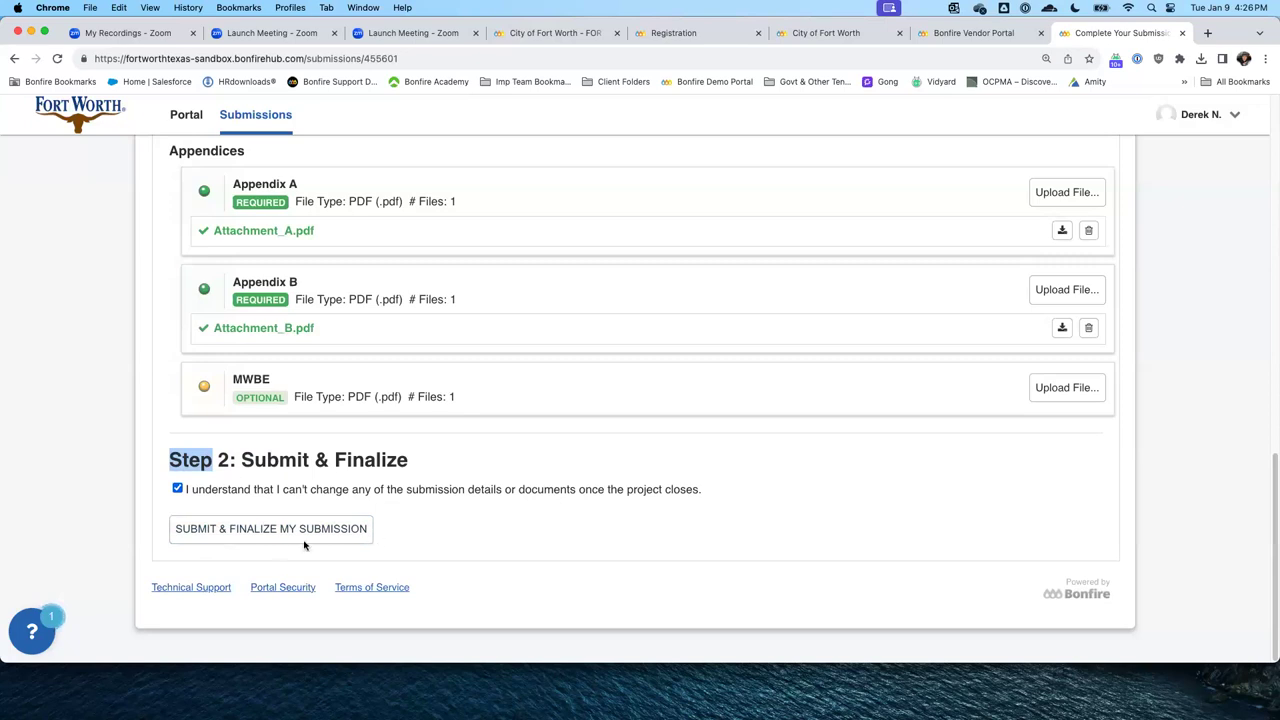
scroll(502, 424, up, 5)
scroll(502, 424, up, 1)
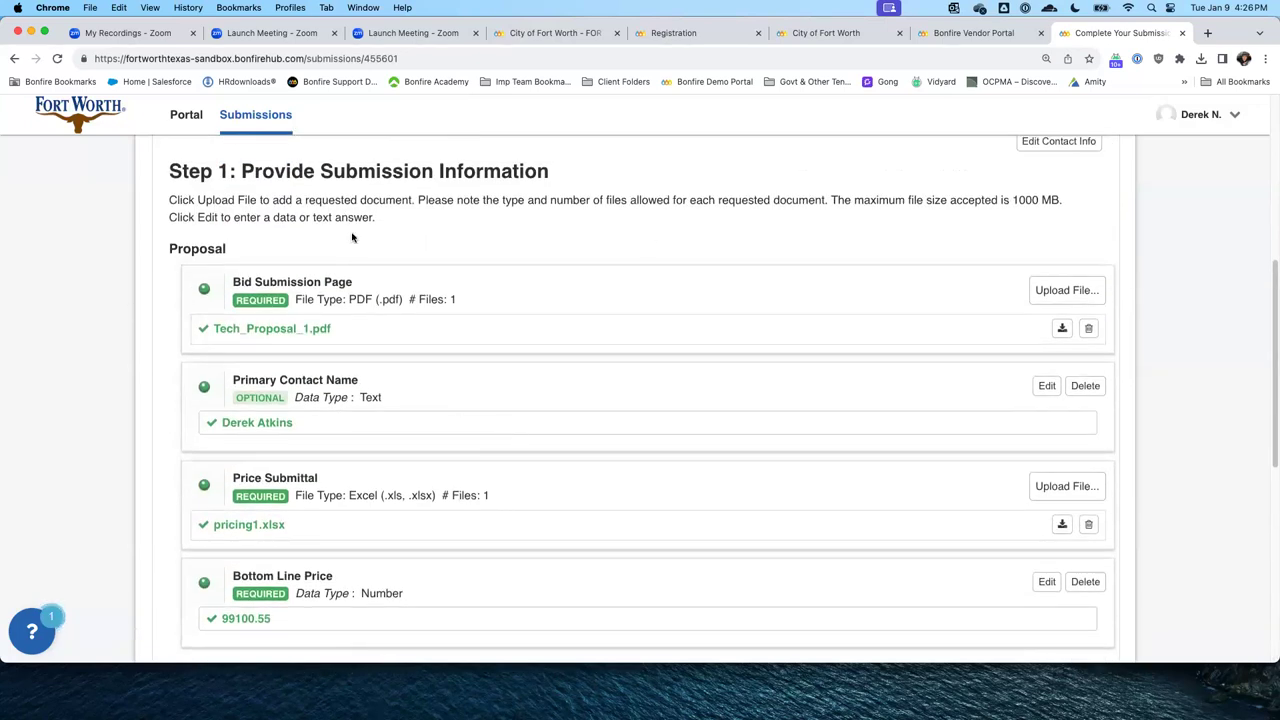
scroll(380, 340, up, 5)
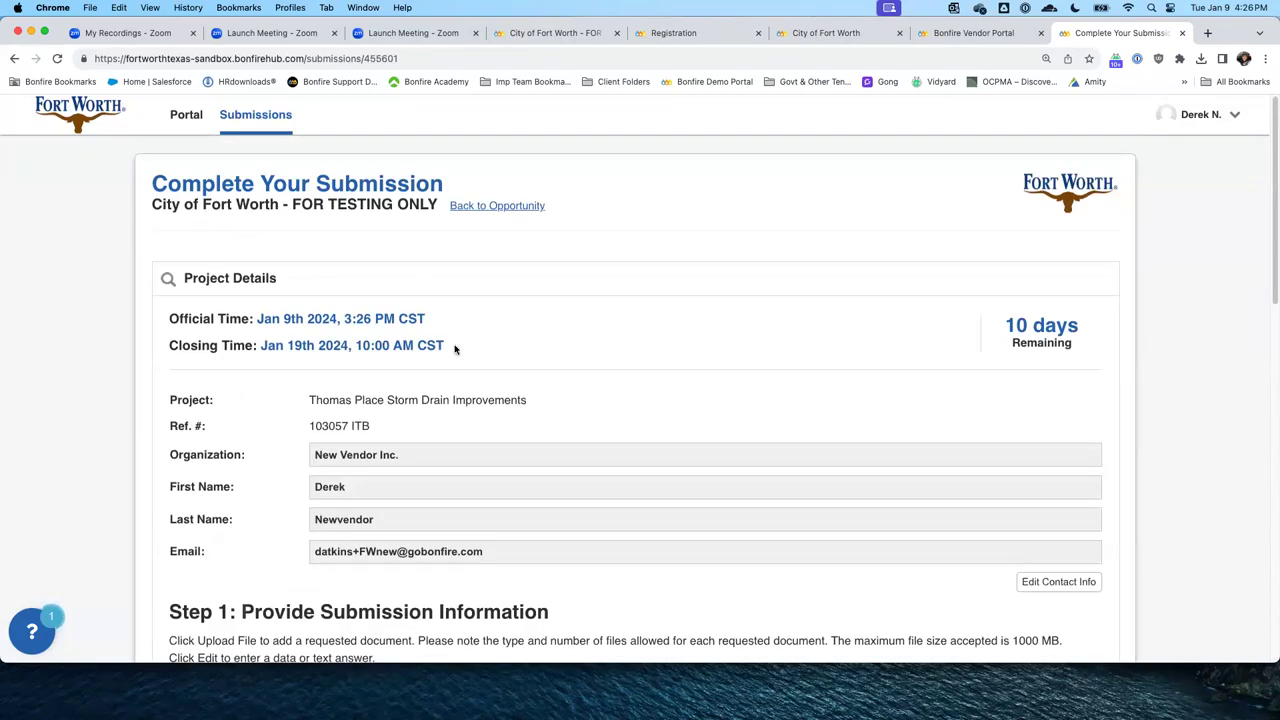
scroll(323, 283, down, 2)
scroll(323, 283, down, 3)
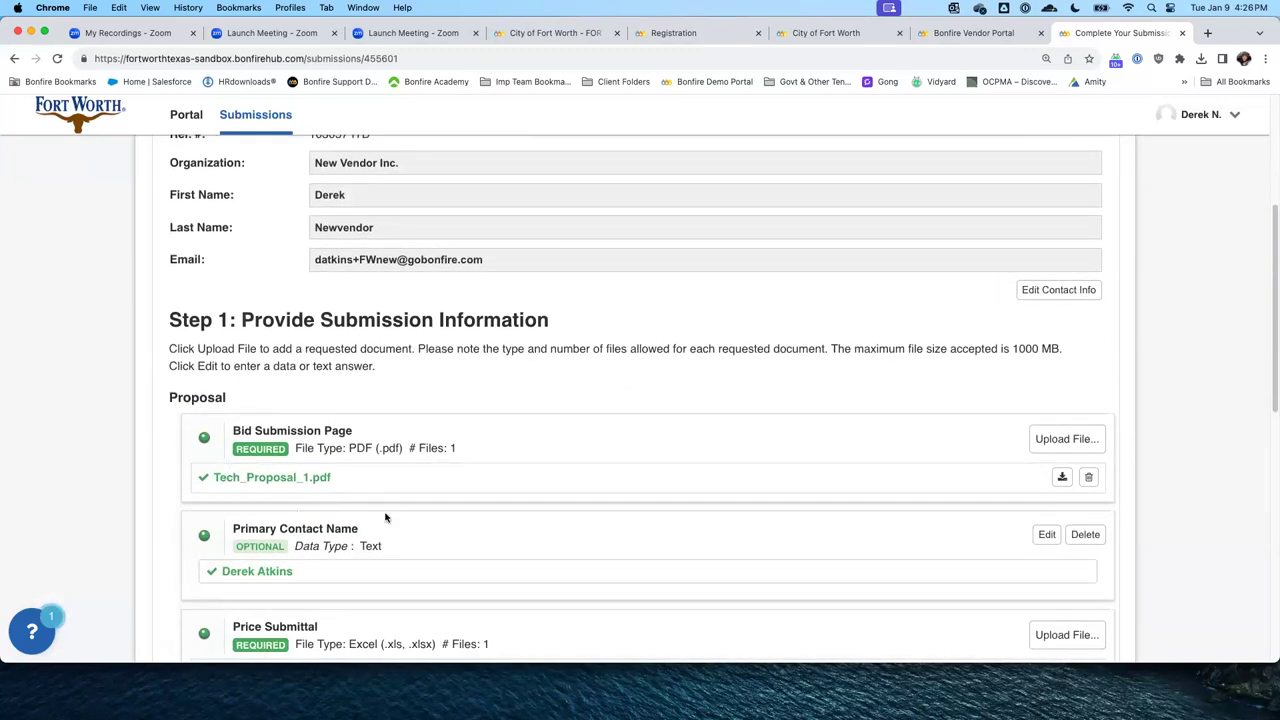
scroll(337, 565, down, 1)
Insert the contact's middle initials before the surname in Primary Contact Name and save
click(1046, 504)
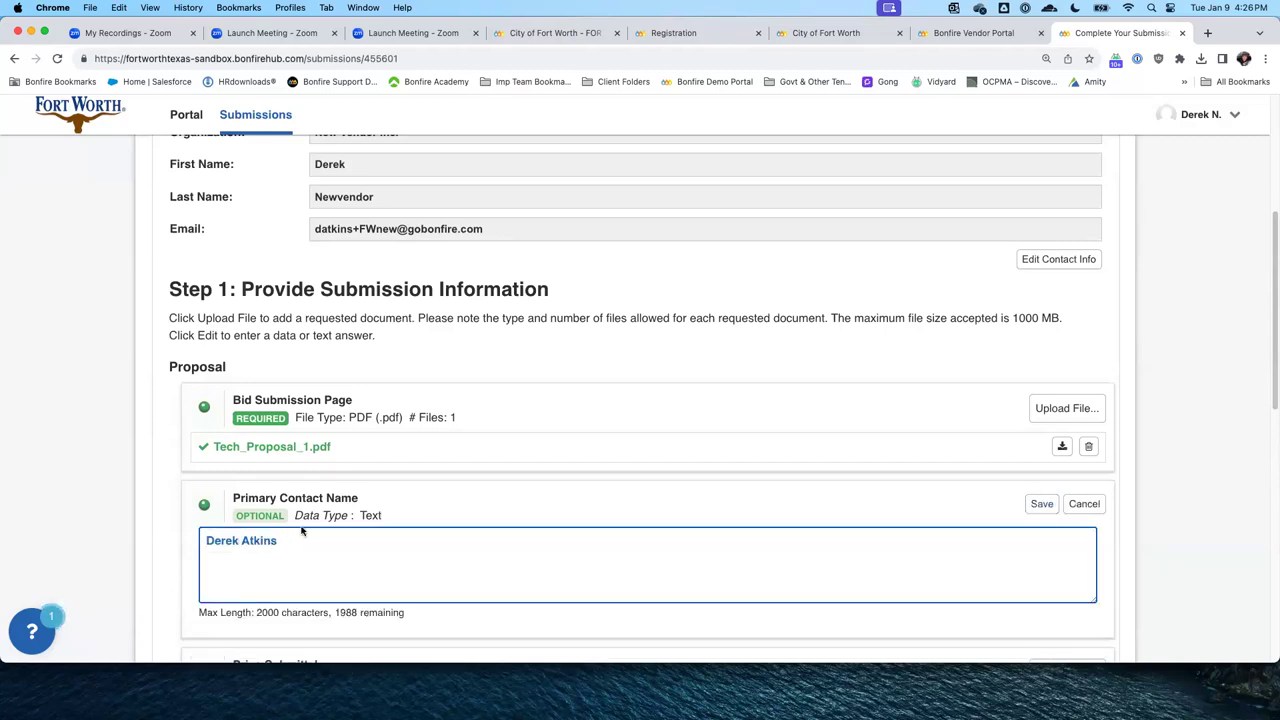
text(AJ)
click(1041, 504)
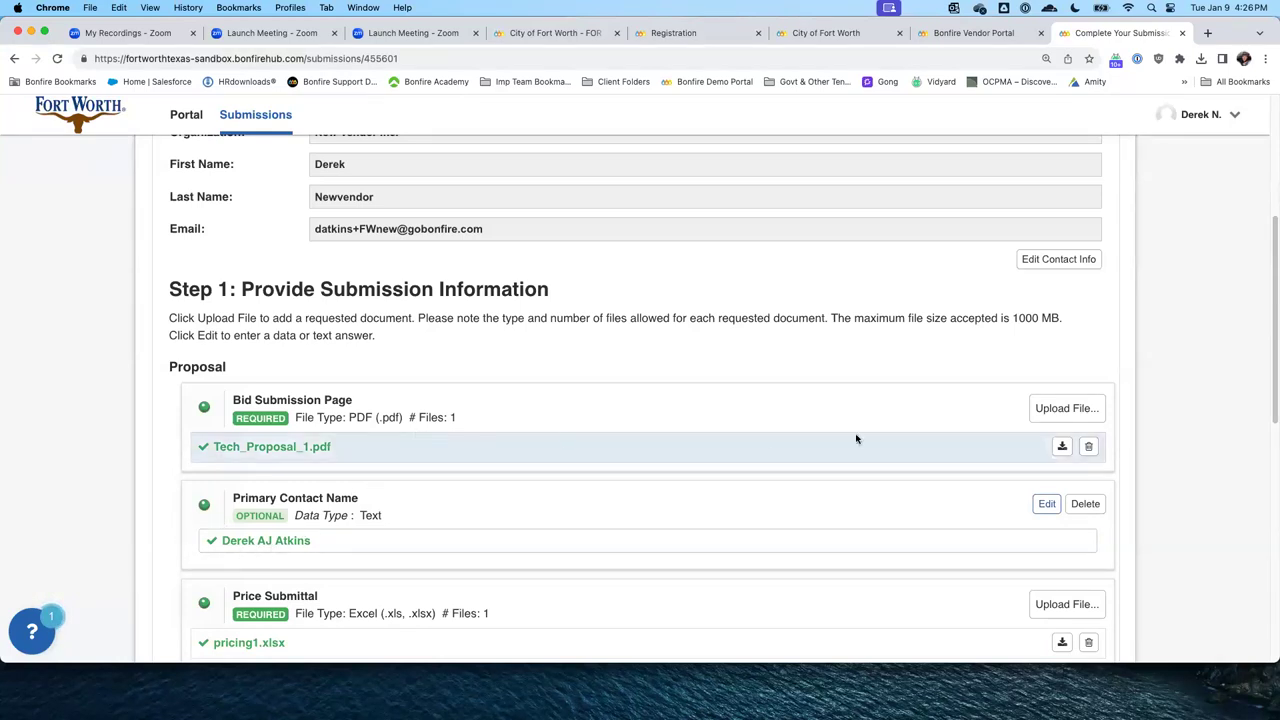
Delete Tech_Proposal_1.pdf from the Bid Submission Page and reopen its file chooser
click(1088, 449)
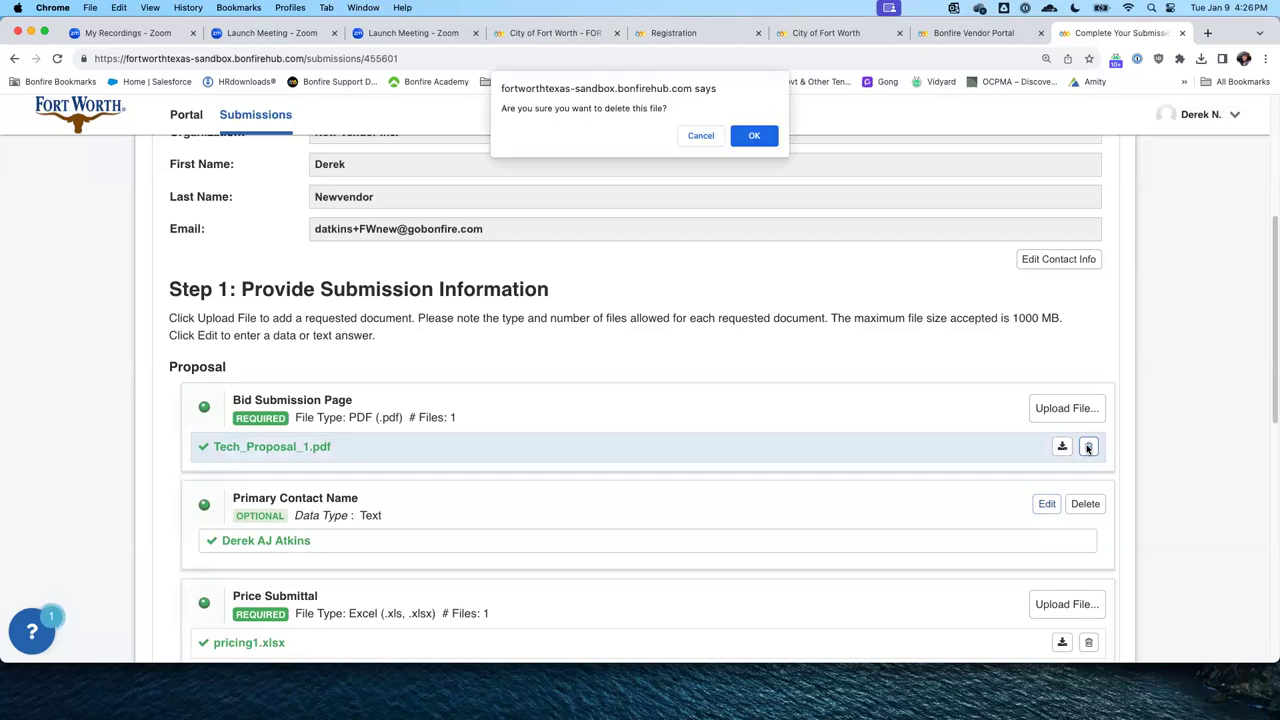
click(756, 136)
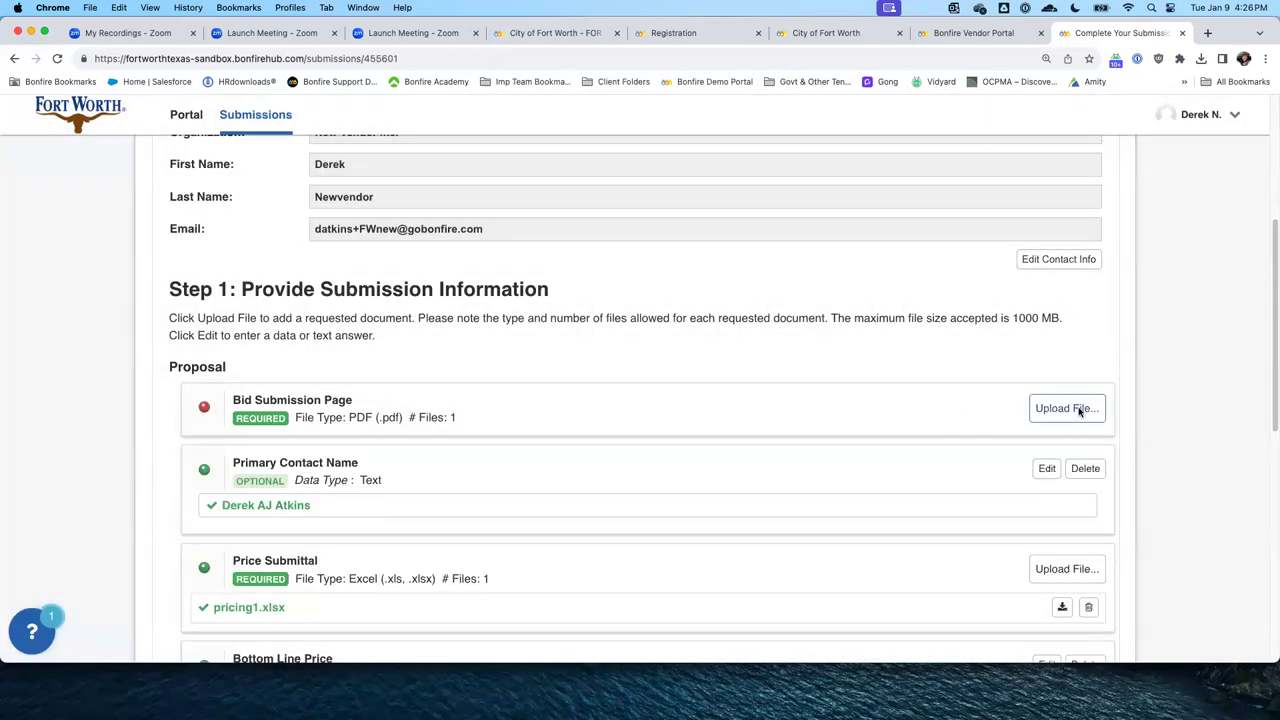
click(1066, 408)
click(993, 469)
scroll(343, 415, down, 10)
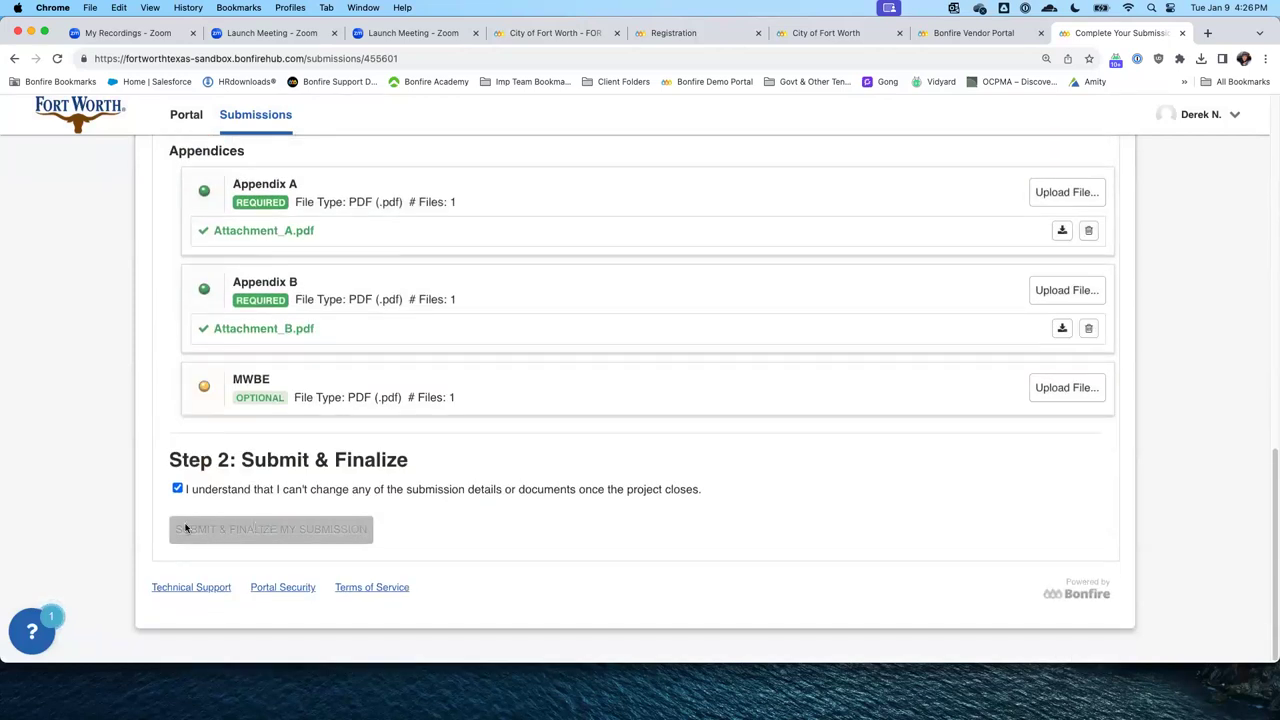
scroll(223, 529, up, 10)
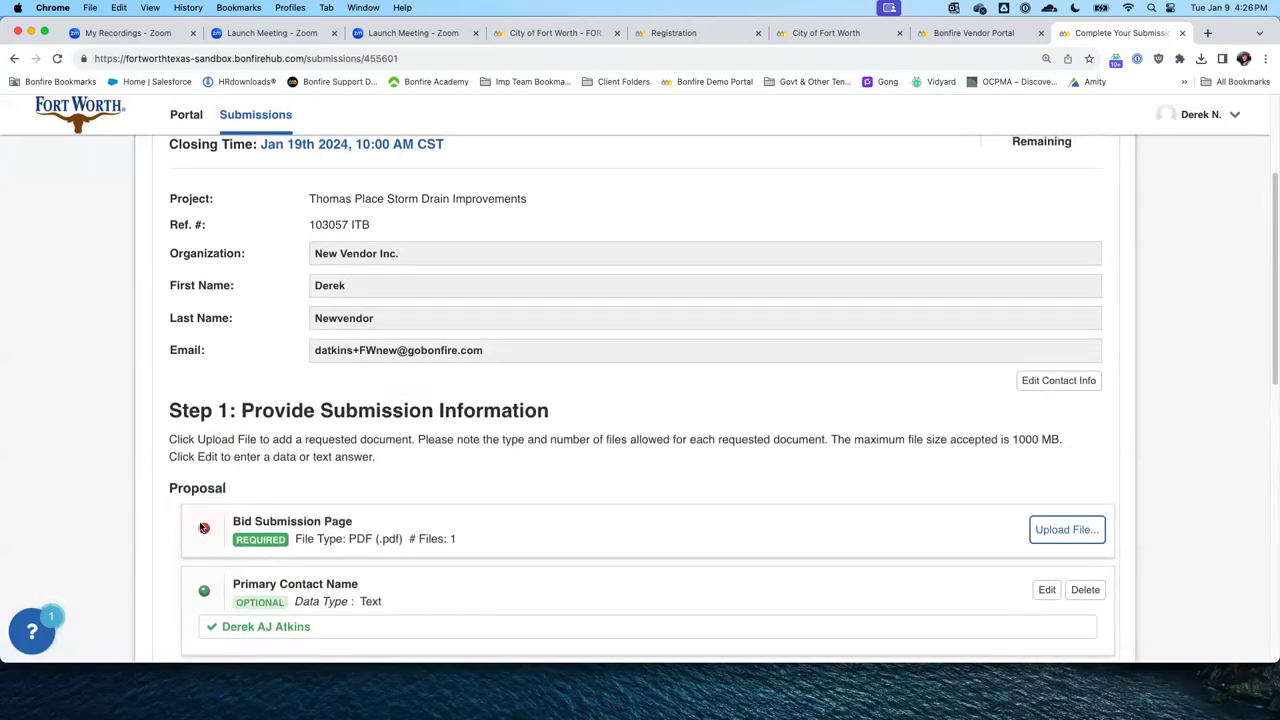
scroll(510, 484, down, 2)
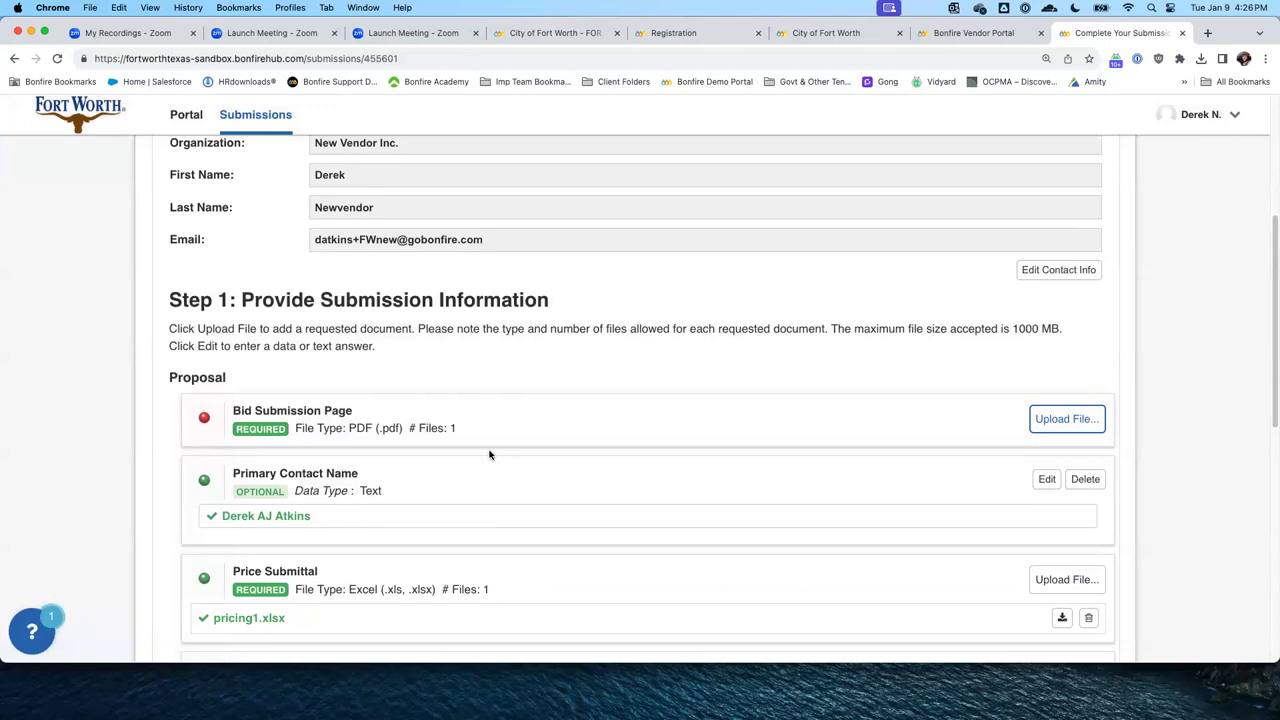
click(1058, 425)
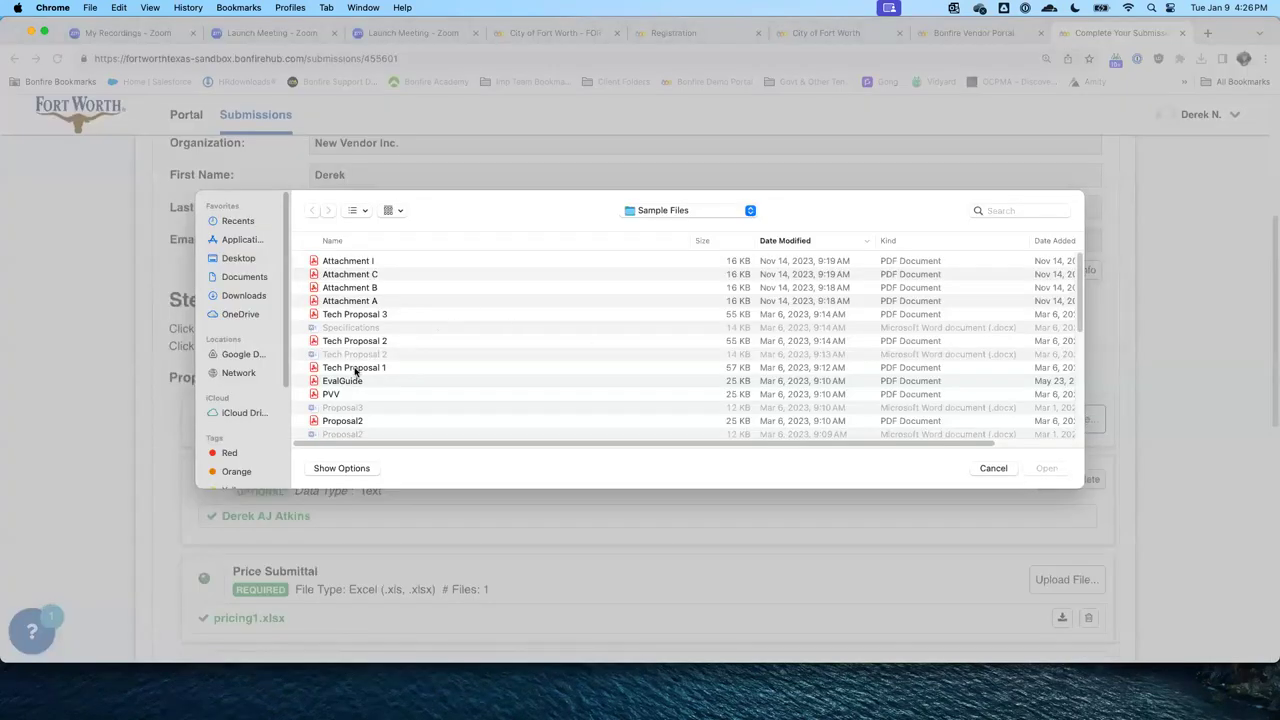
Upload Proposal_1.pdf as the Bid Submission Page file
scroll(360, 417, down, 2)
click(320, 409)
double_click(320, 409)
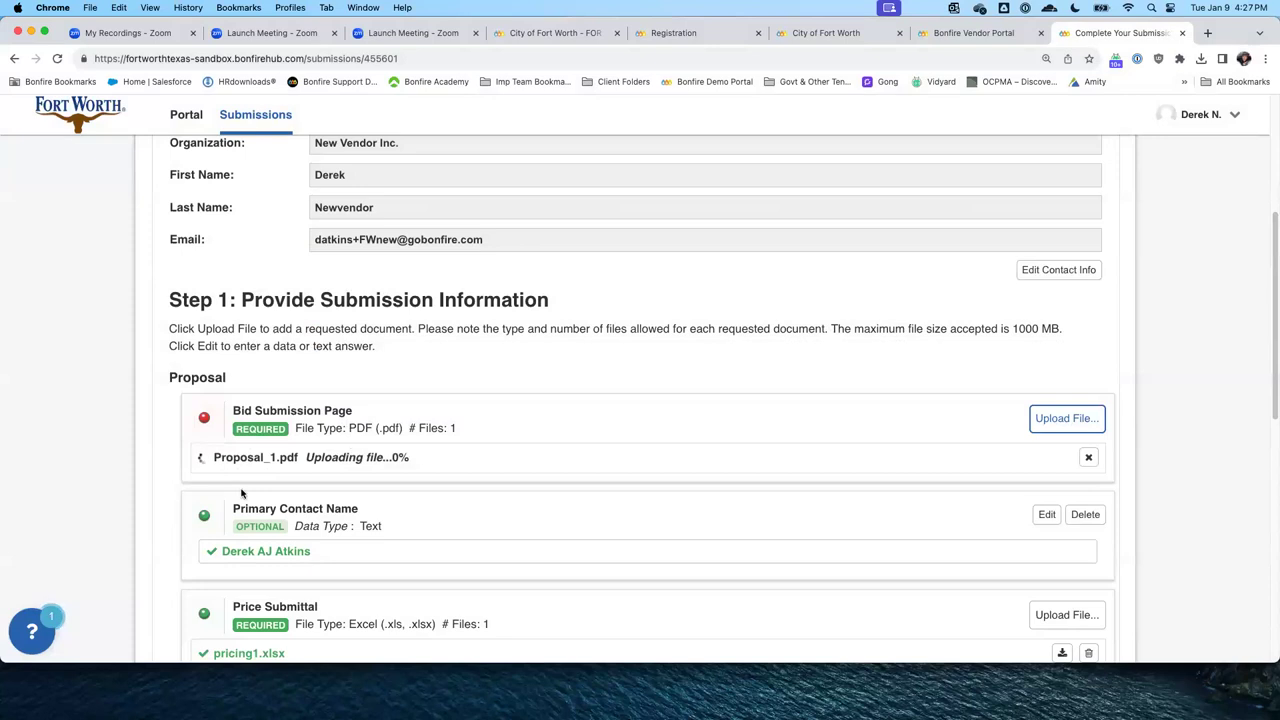
Change the Bottom Line Price from 99100.55 to 97100.55 and save it
scroll(330, 440, down, 5)
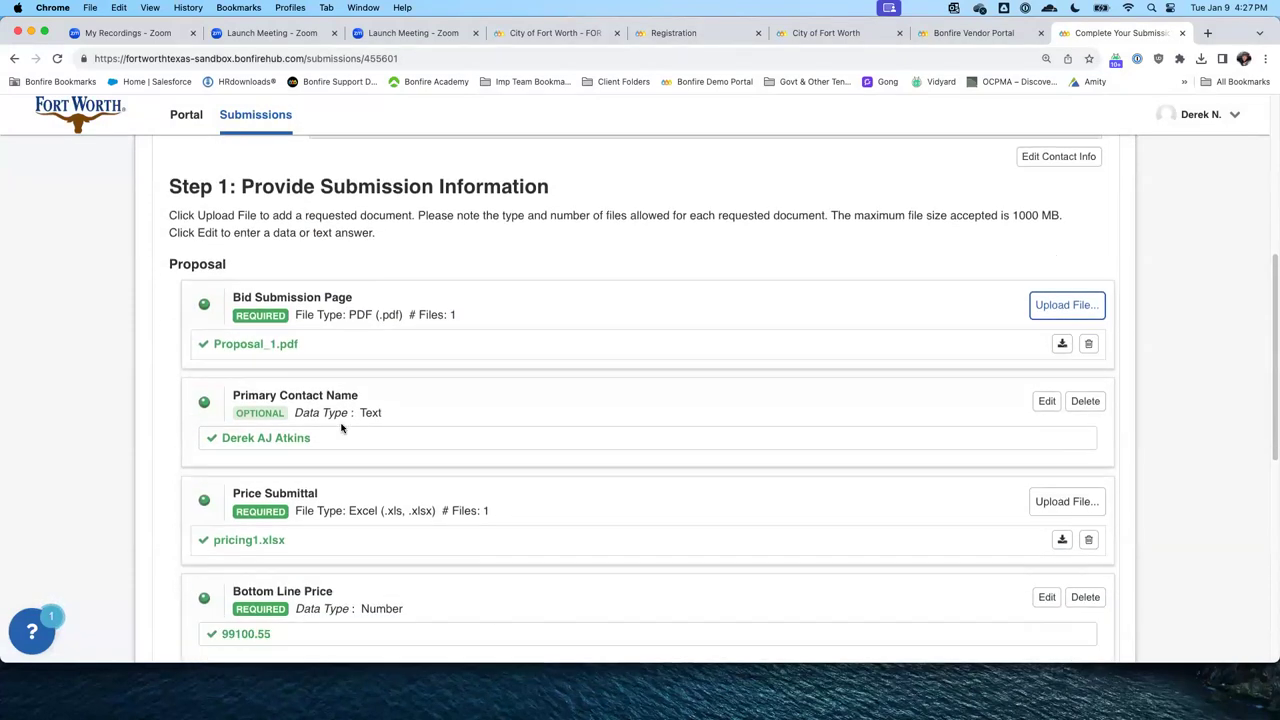
scroll(340, 428, down, 3)
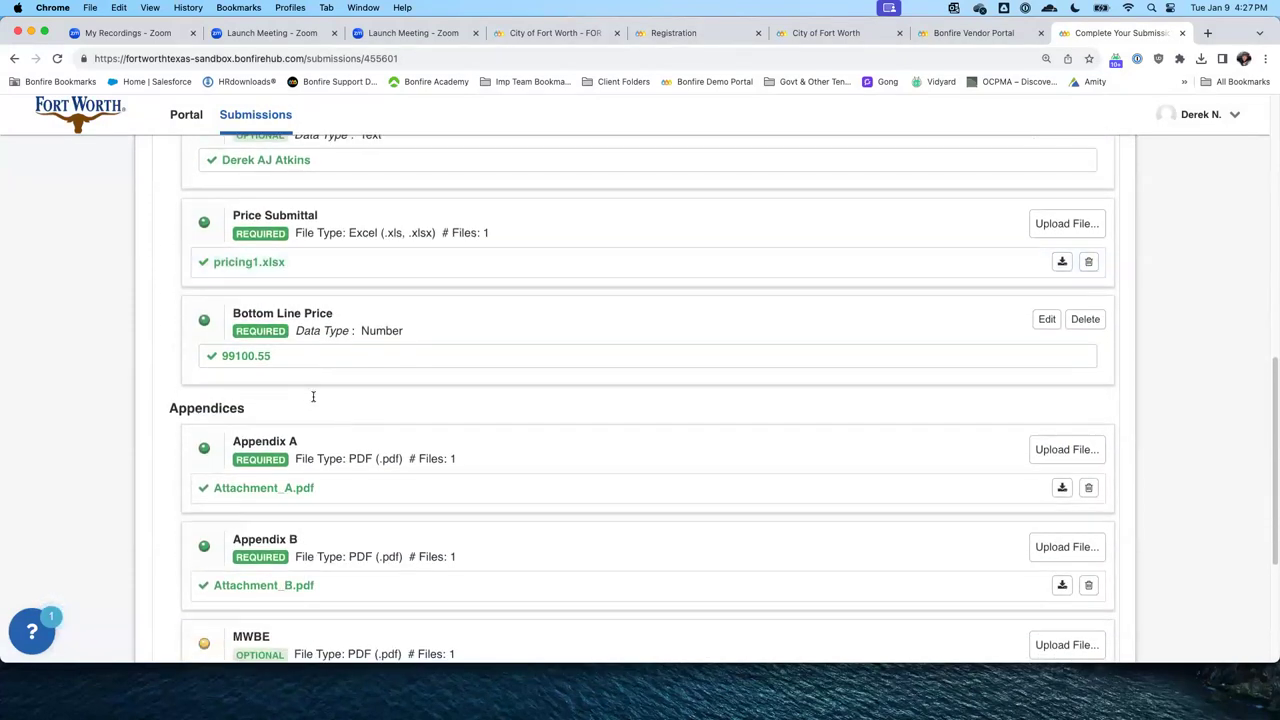
click(1040, 321)
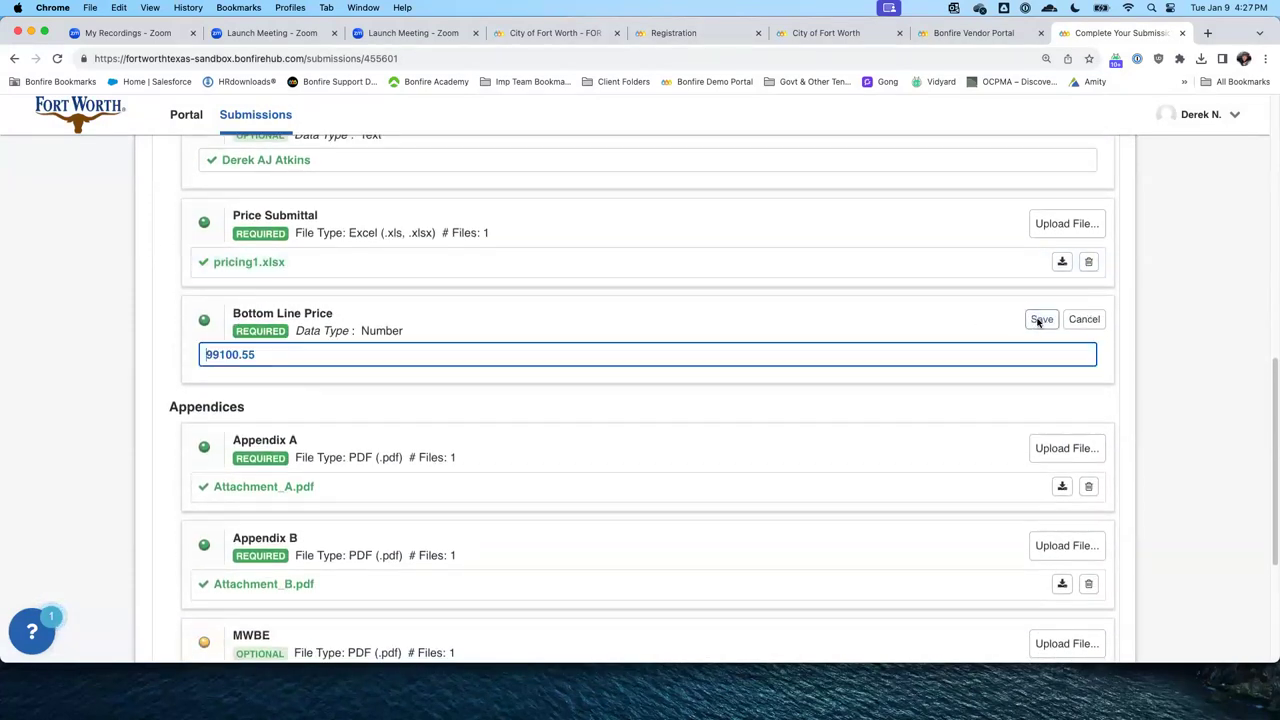
double_click(218, 359)
shift+click(219, 359)
text(97)
click(1038, 321)
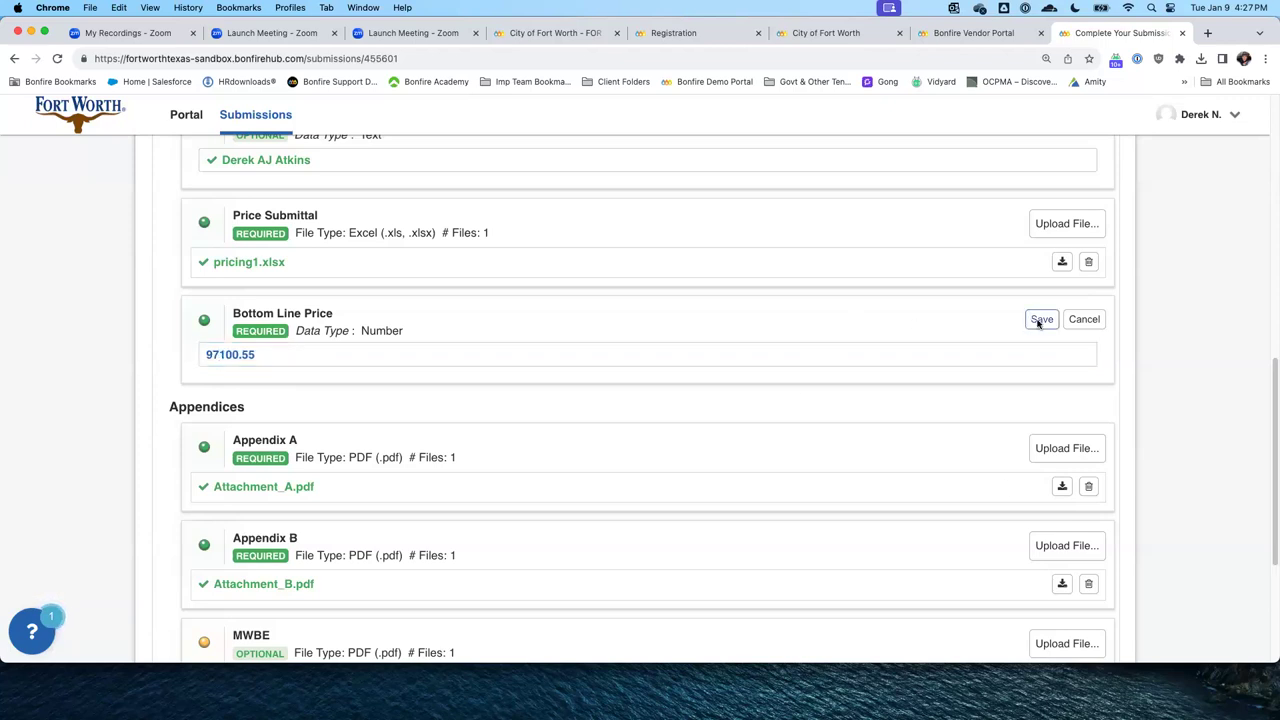
scroll(443, 391, down, 5)
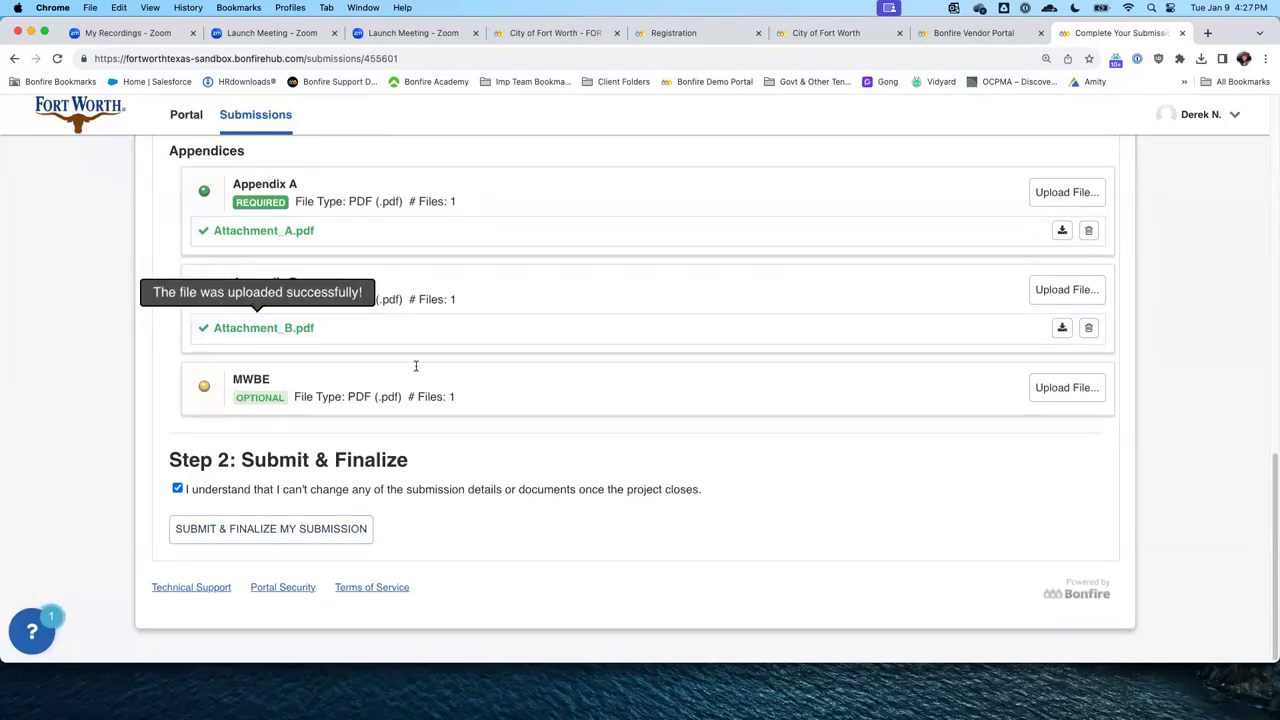
Resubmit the revised bid and review the receipt listing Proposal_1.pdf
click(282, 530)
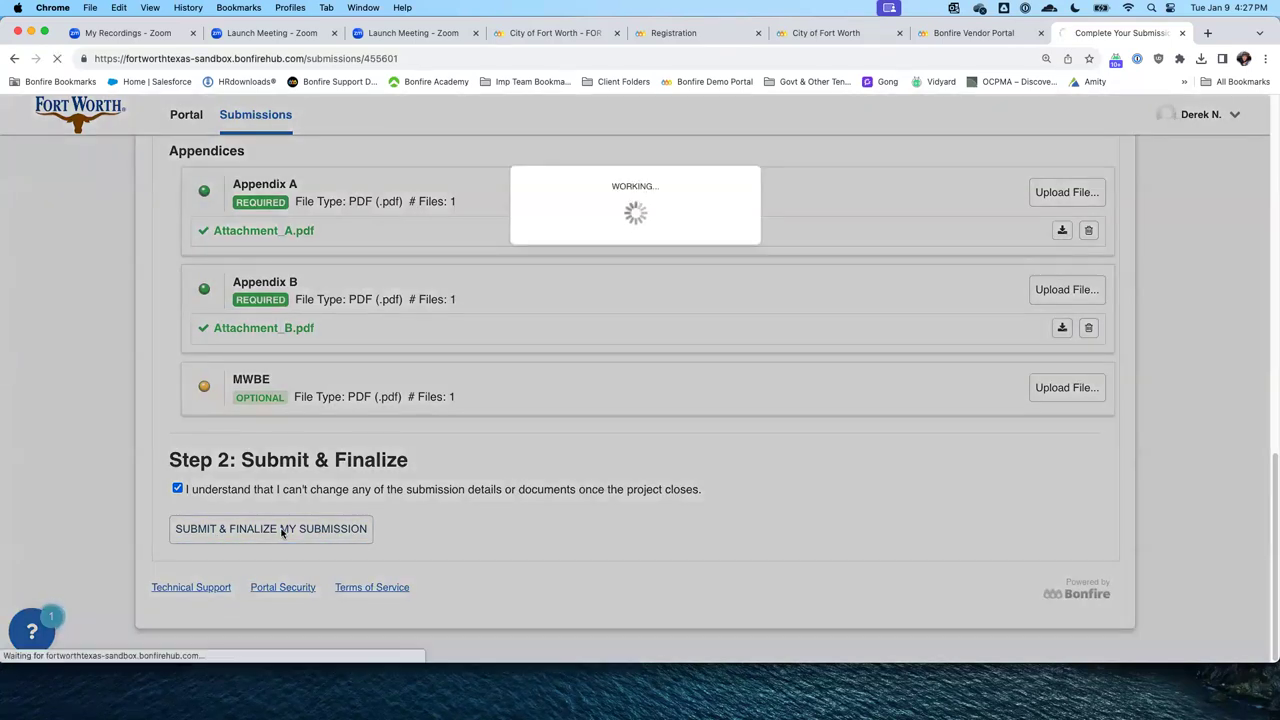
scroll(629, 323, down, 15)
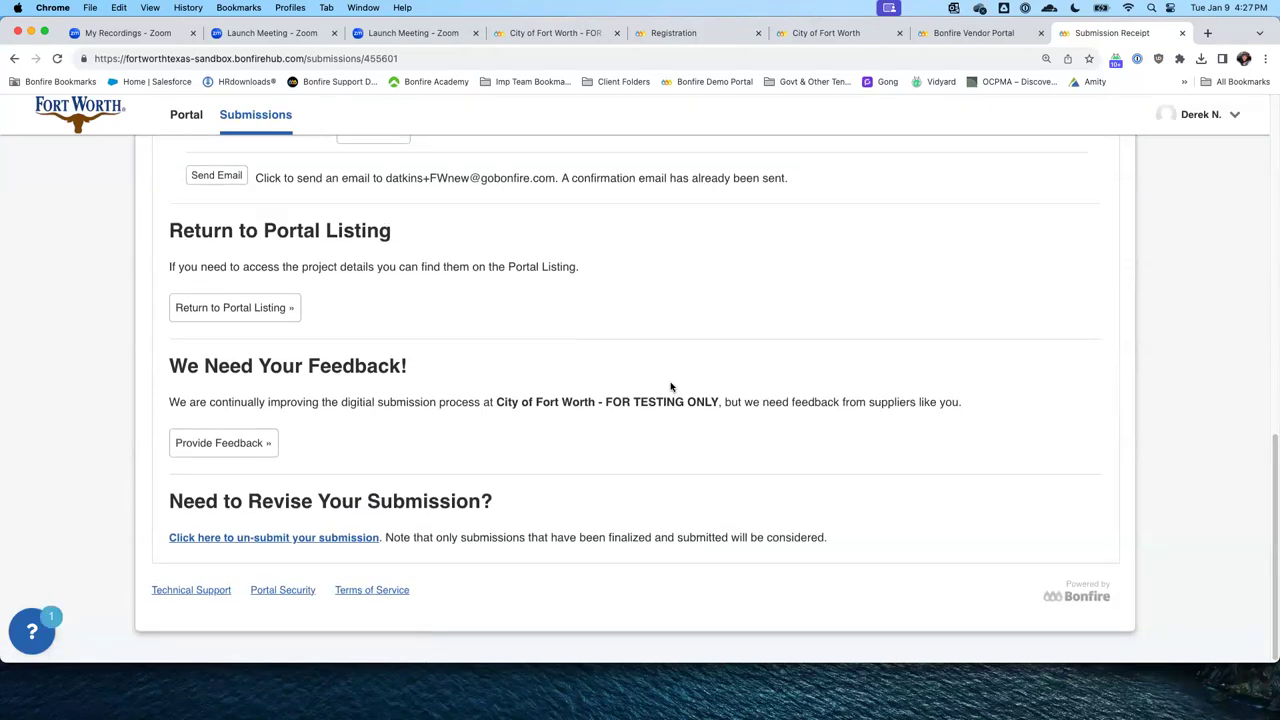
scroll(671, 387, up, 15)
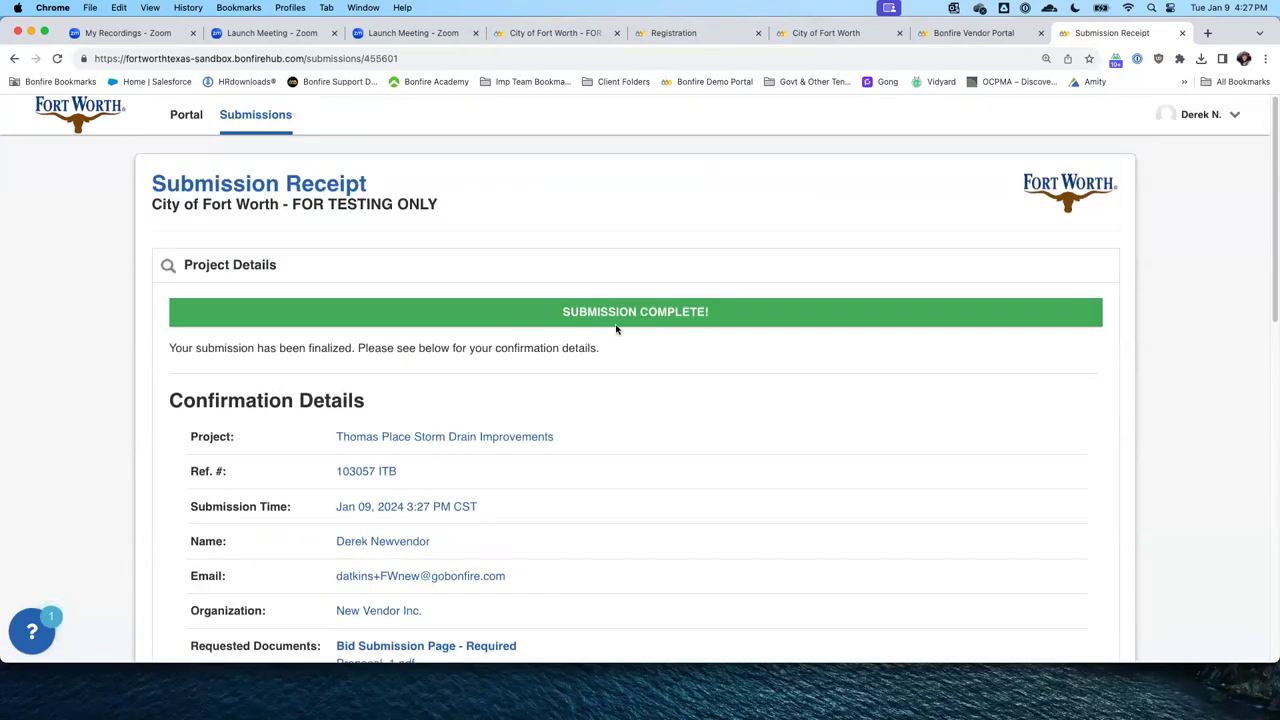
scroll(616, 329, down, 1)
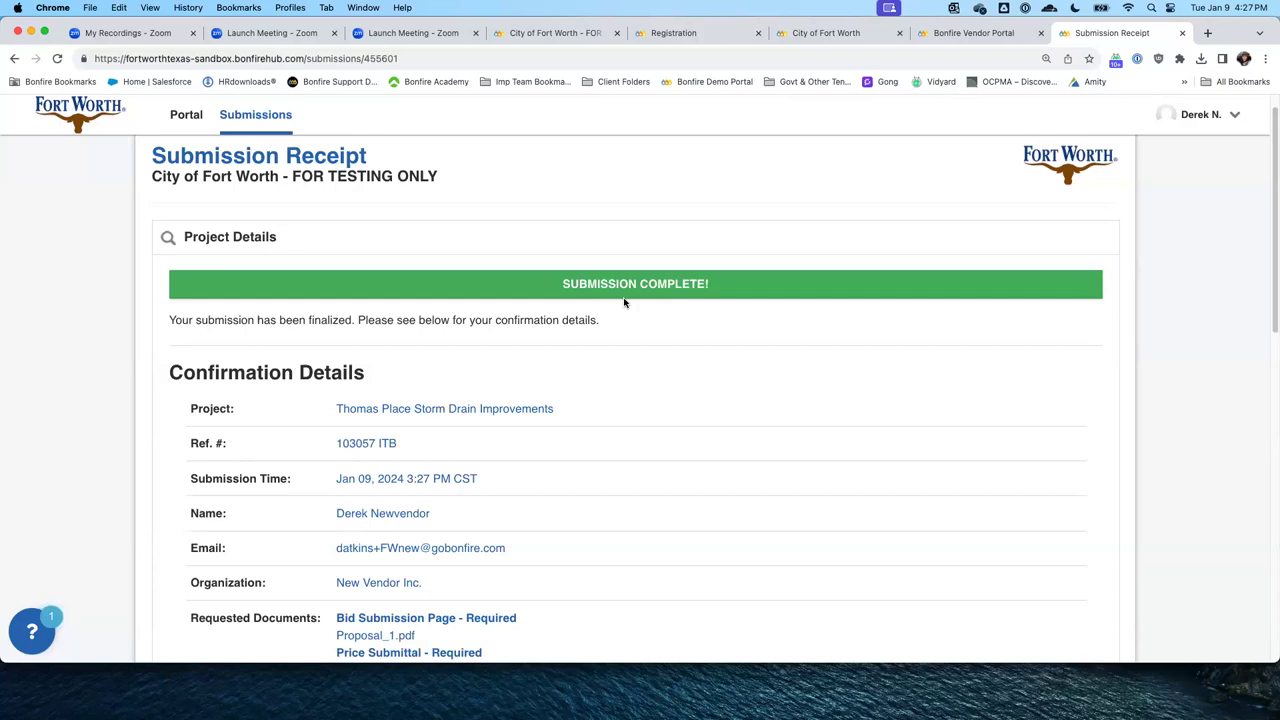
scroll(624, 302, down, 1)
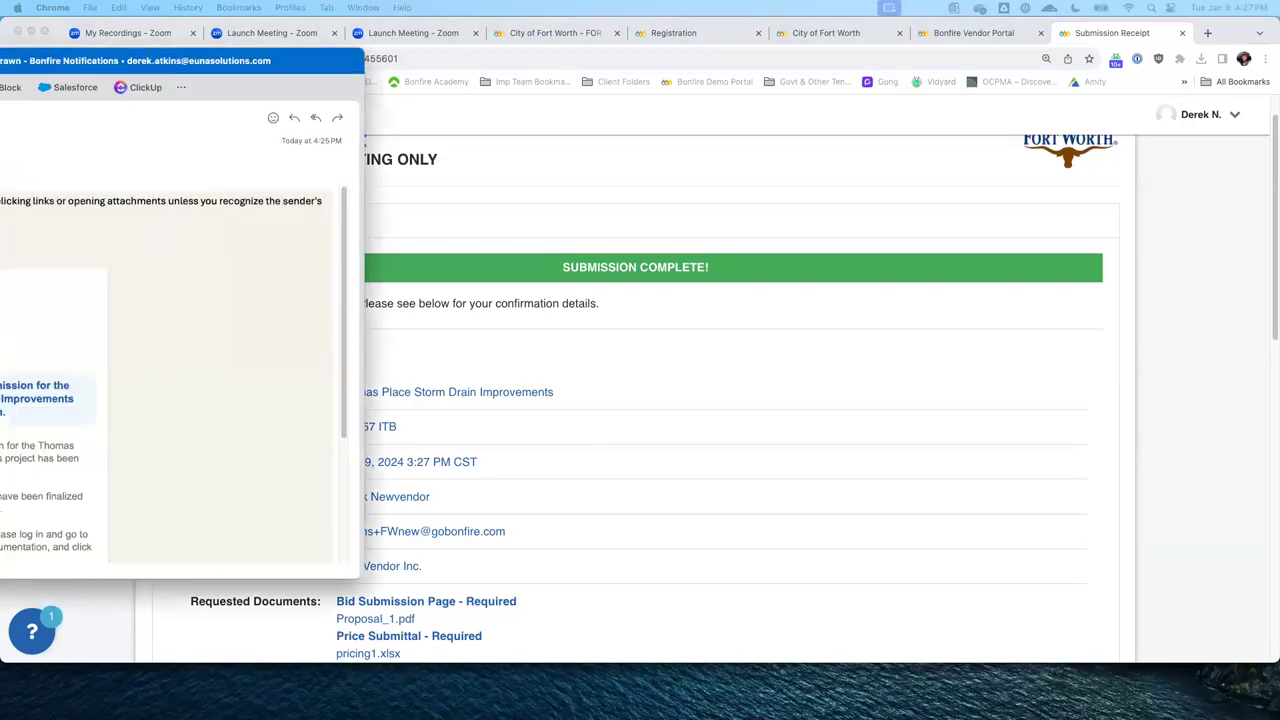
Read the withdrawal notice email, noting the phrase 'has been withdrawn'
scroll(543, 257, down, 4)
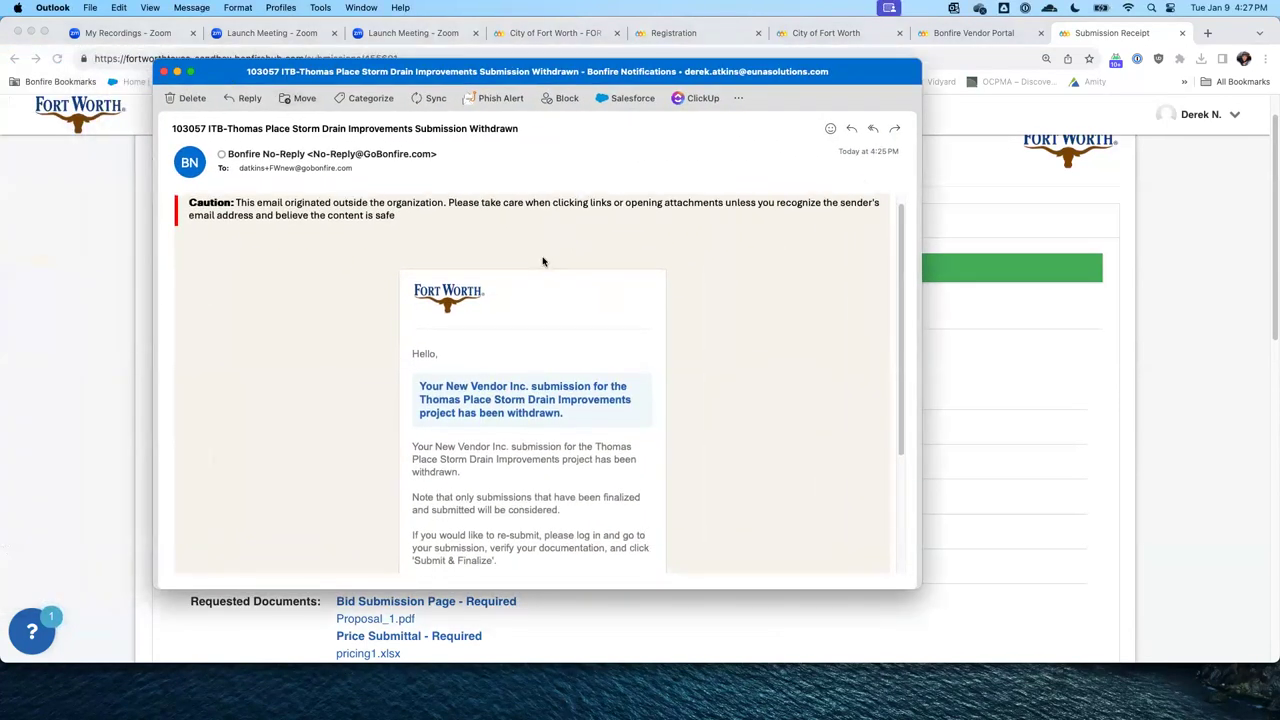
scroll(529, 306, up, 4)
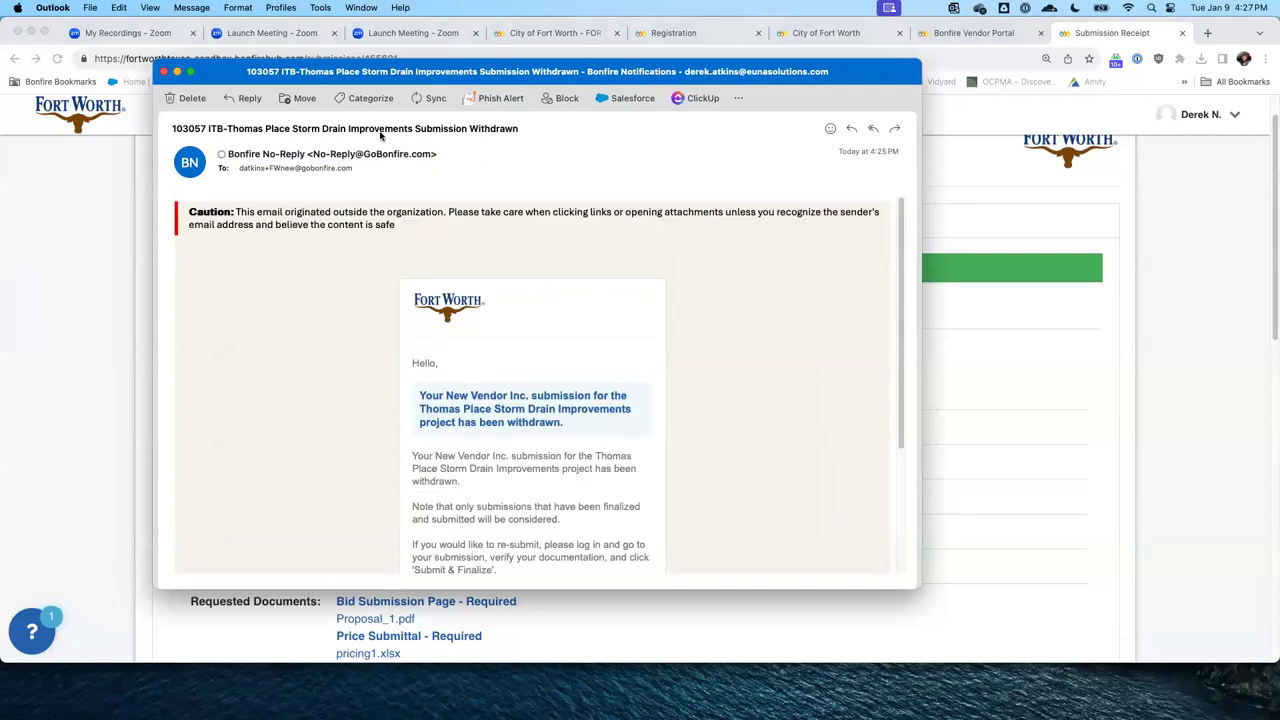
drag(578, 430, 472, 433)
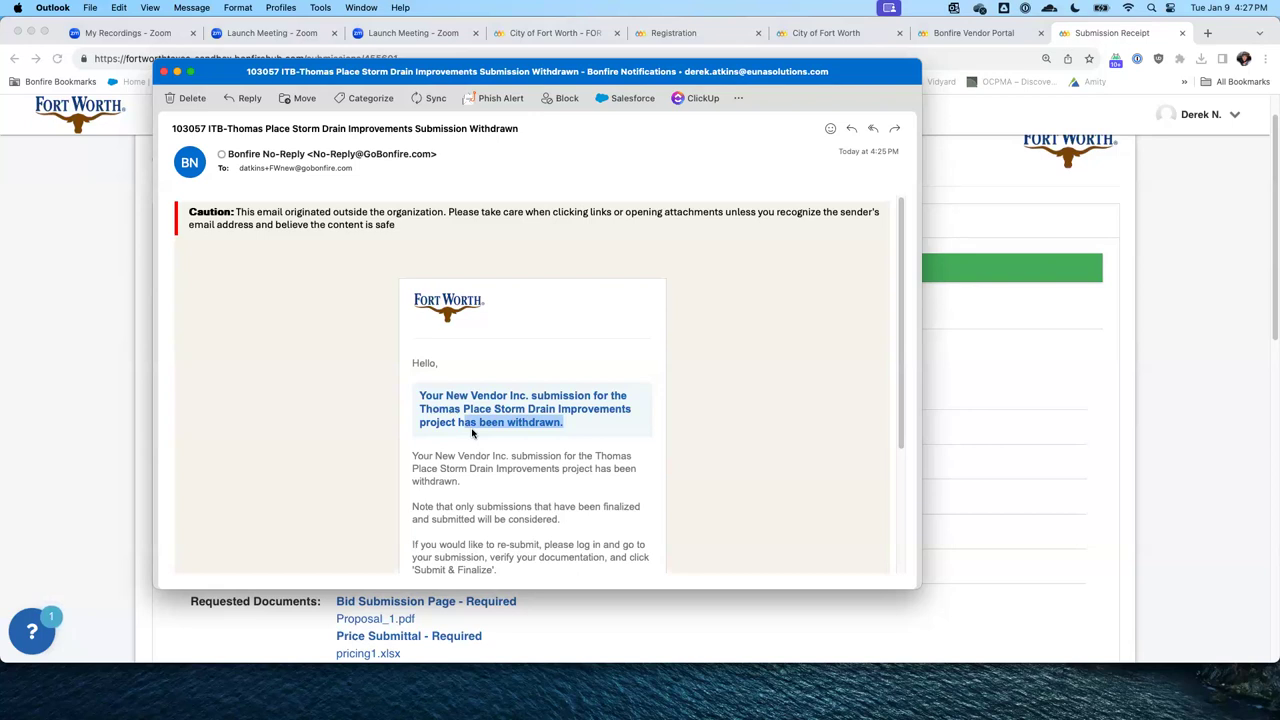
click(472, 433)
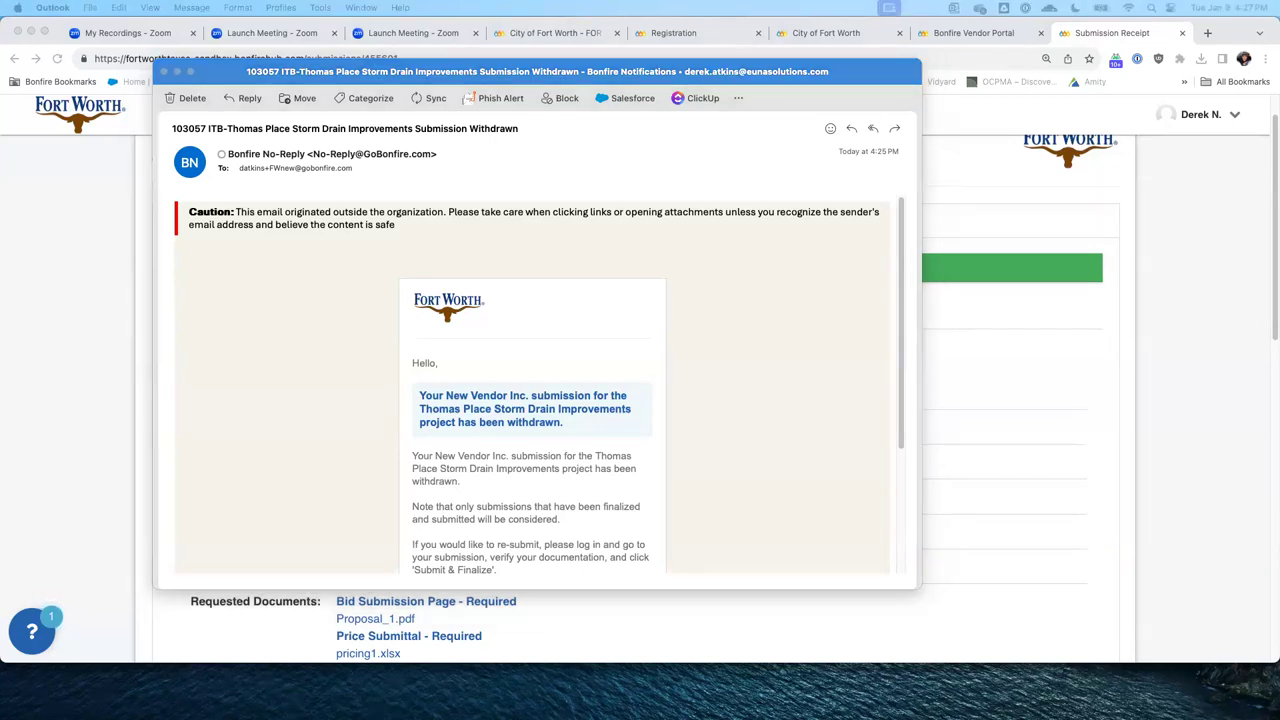
Delete the submission receipt email and return to the Chrome receipt page
click(517, 413)
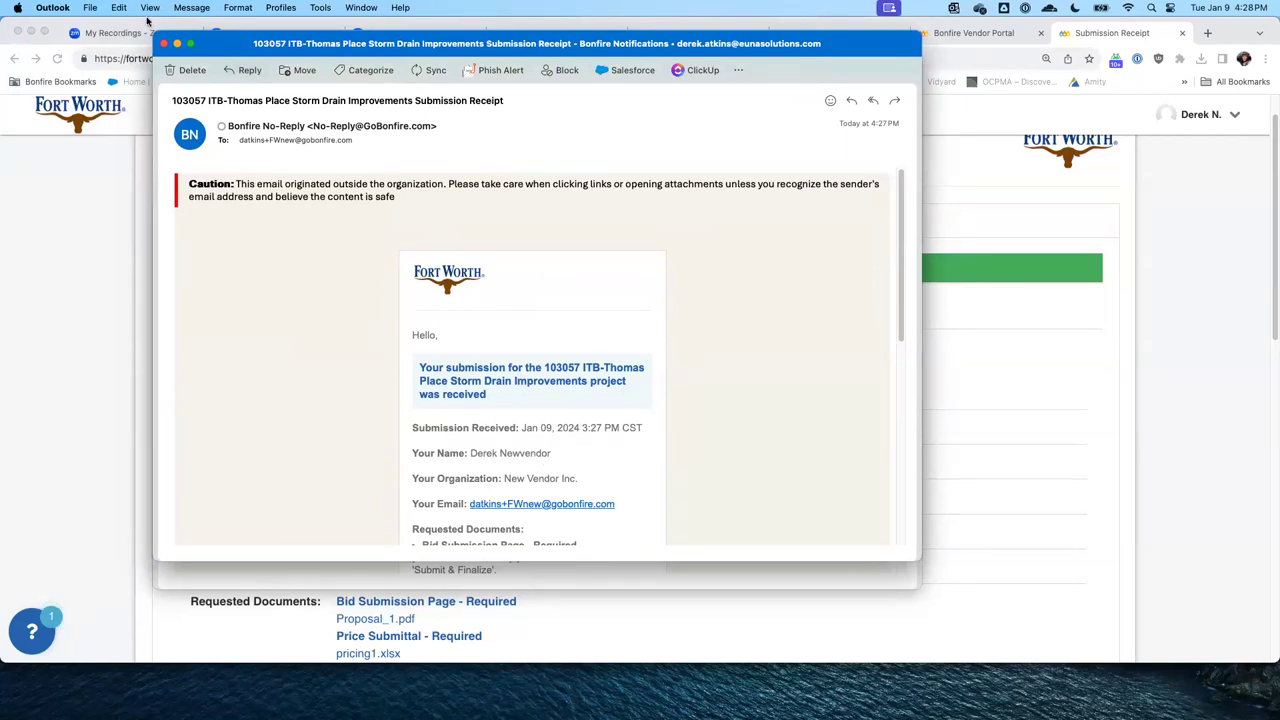
click(190, 70)
click(285, 279)
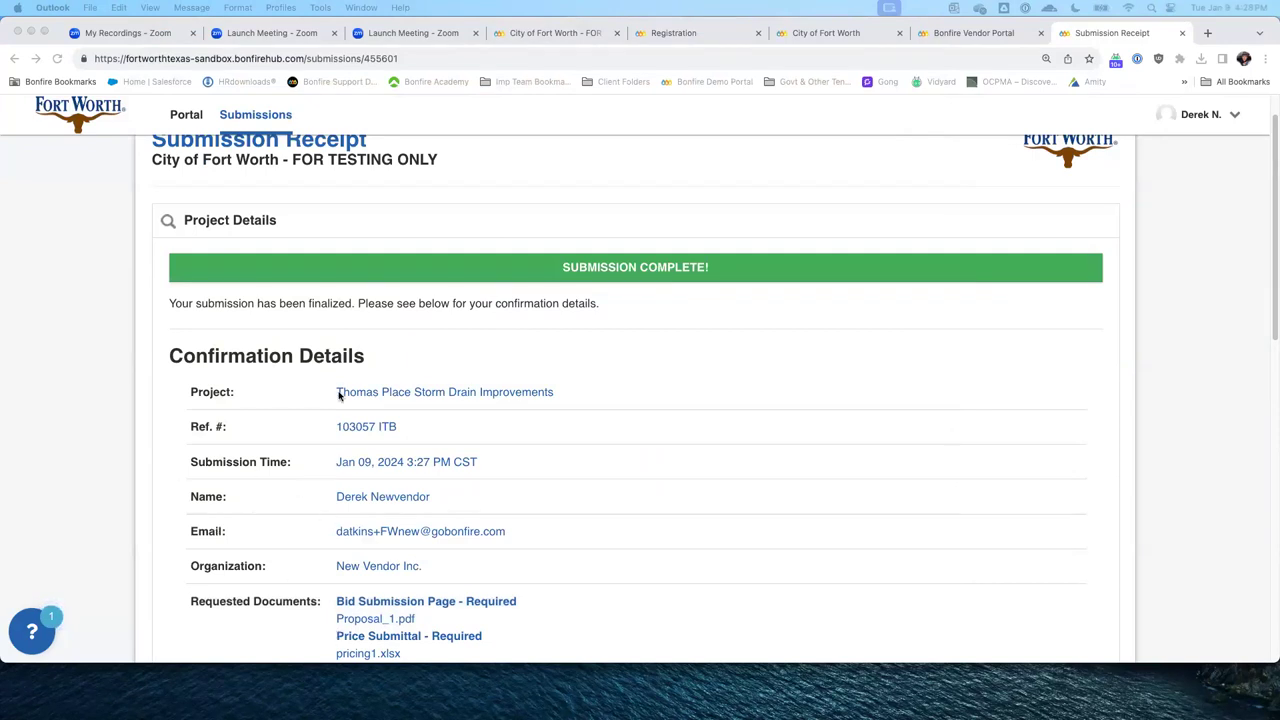
scroll(570, 302, down, 1)
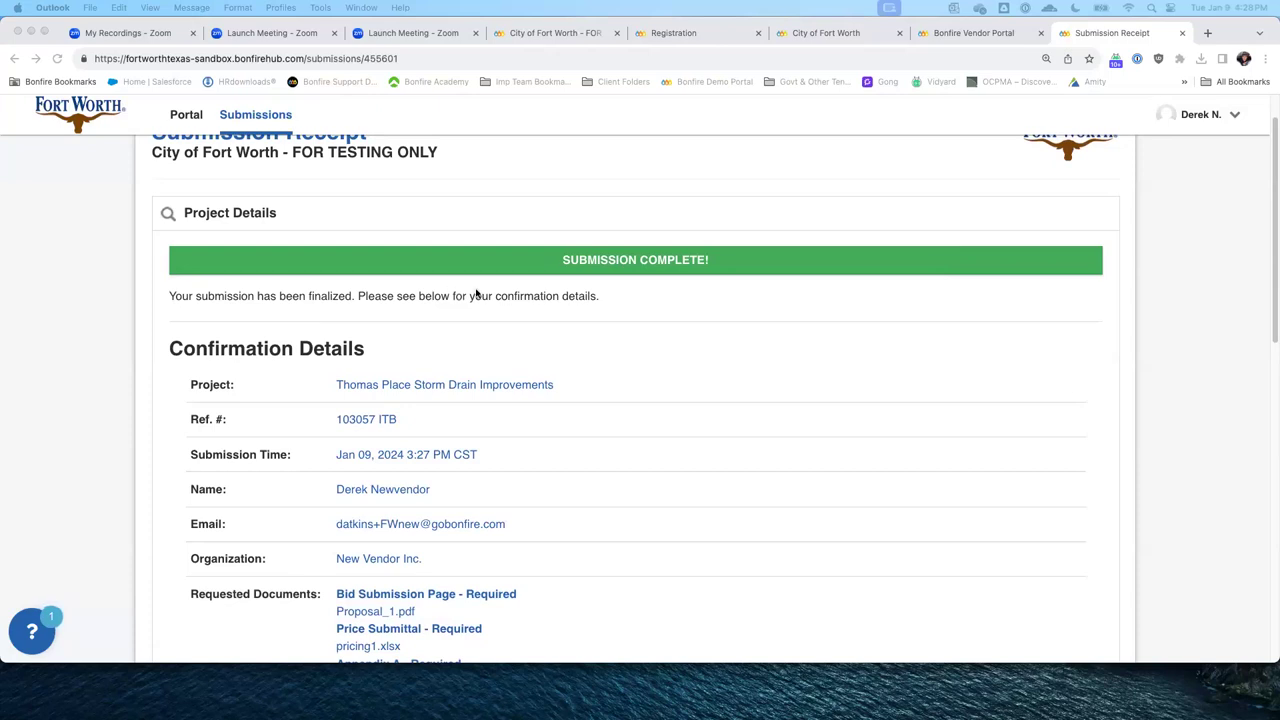
scroll(476, 295, down, 10)
scroll(476, 294, down, 5)
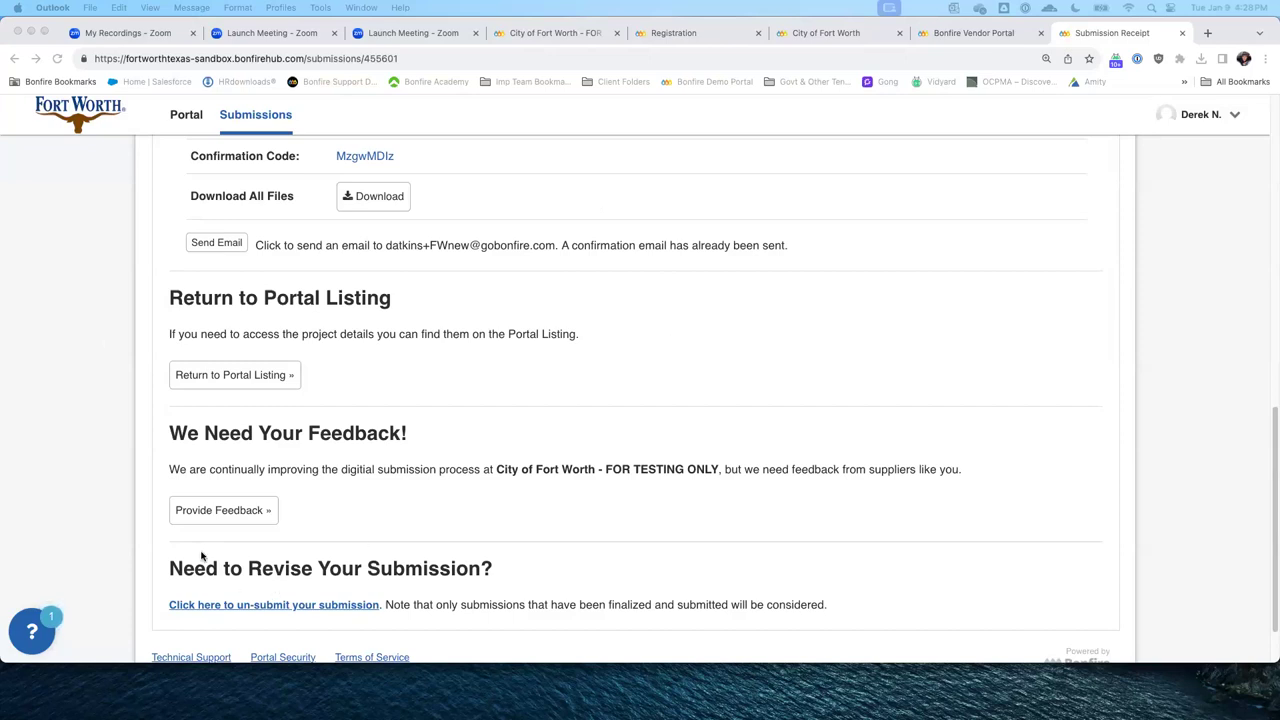
scroll(509, 348, down, 2)
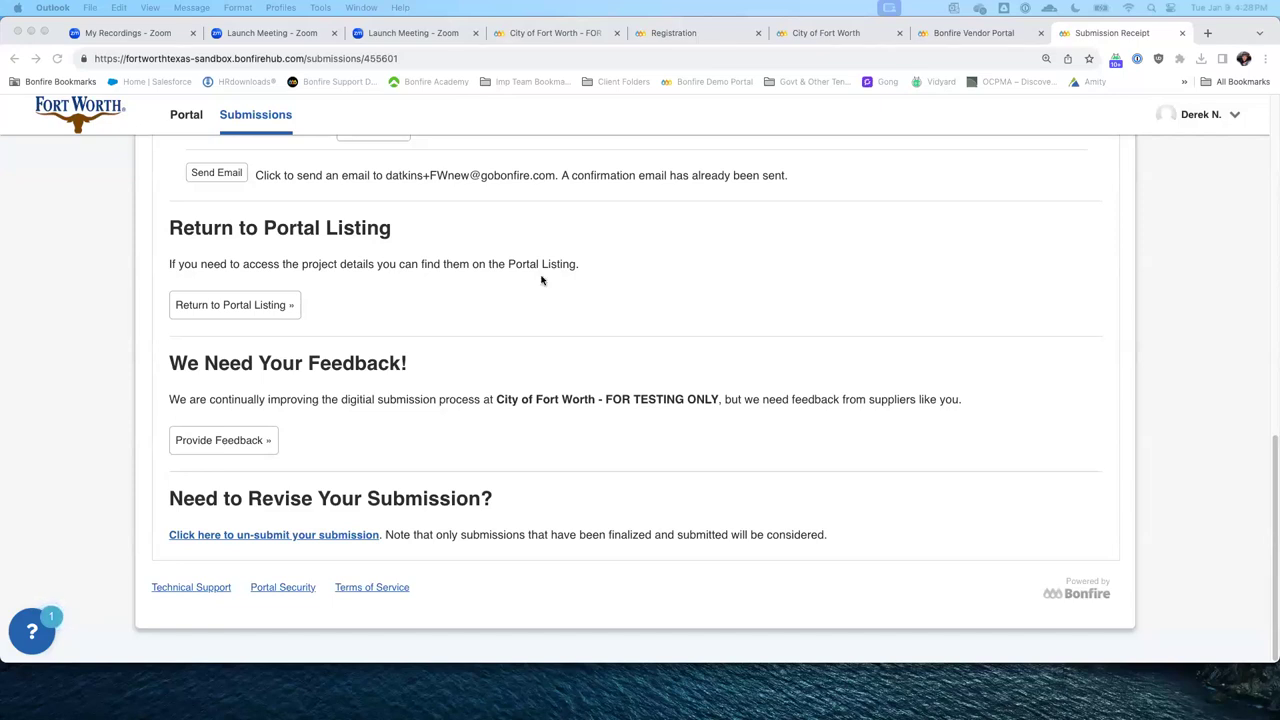
scroll(730, 240, up, 10)
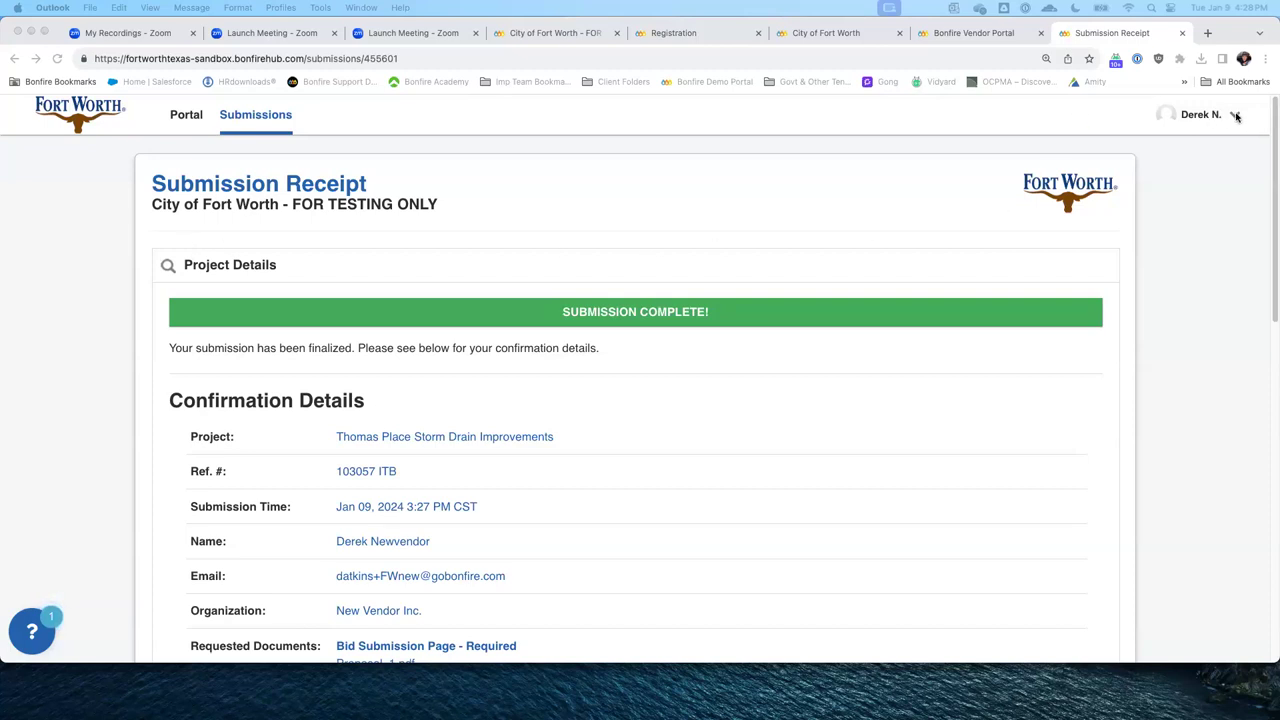
Open account Settings from the user menu and scroll through the Profile tab
click(1235, 117)
click(1235, 117)
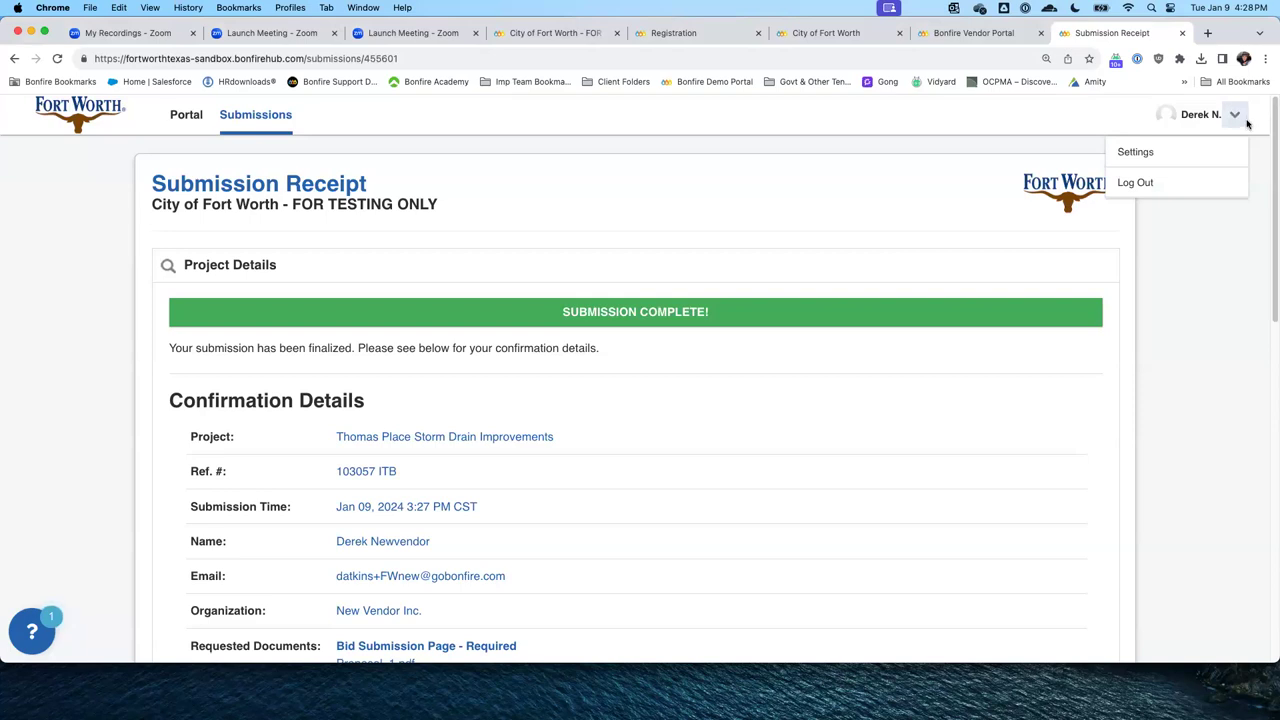
click(1140, 152)
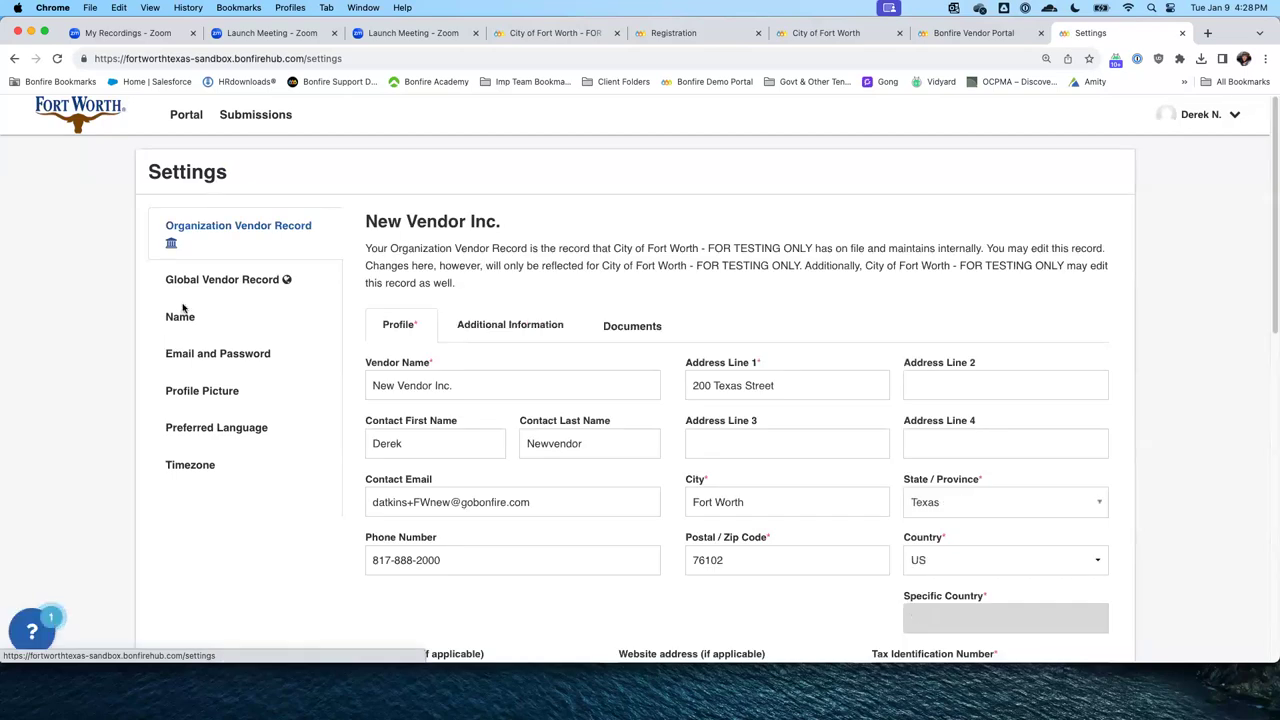
scroll(699, 325, down, 1)
scroll(699, 325, down, 10)
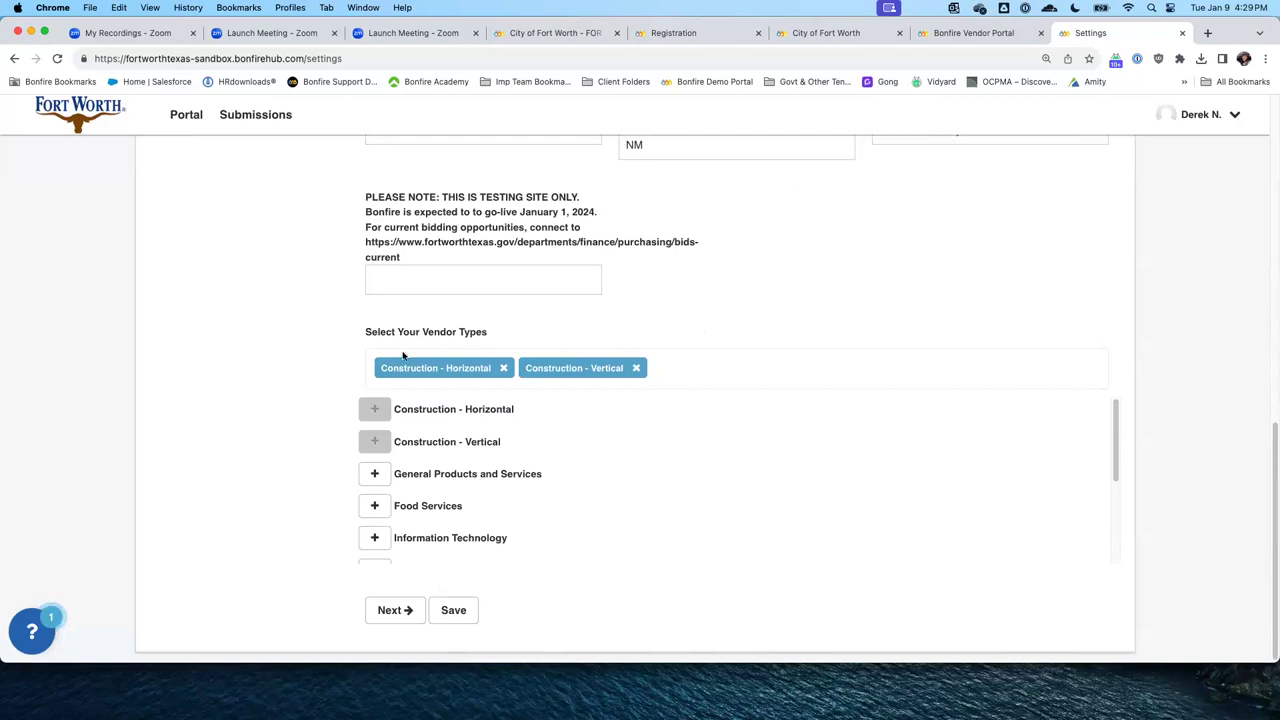
scroll(443, 363, up, 10)
Review the Additional Information and Documents tabs, then open the Global Vendor Record for New Vendor
click(515, 326)
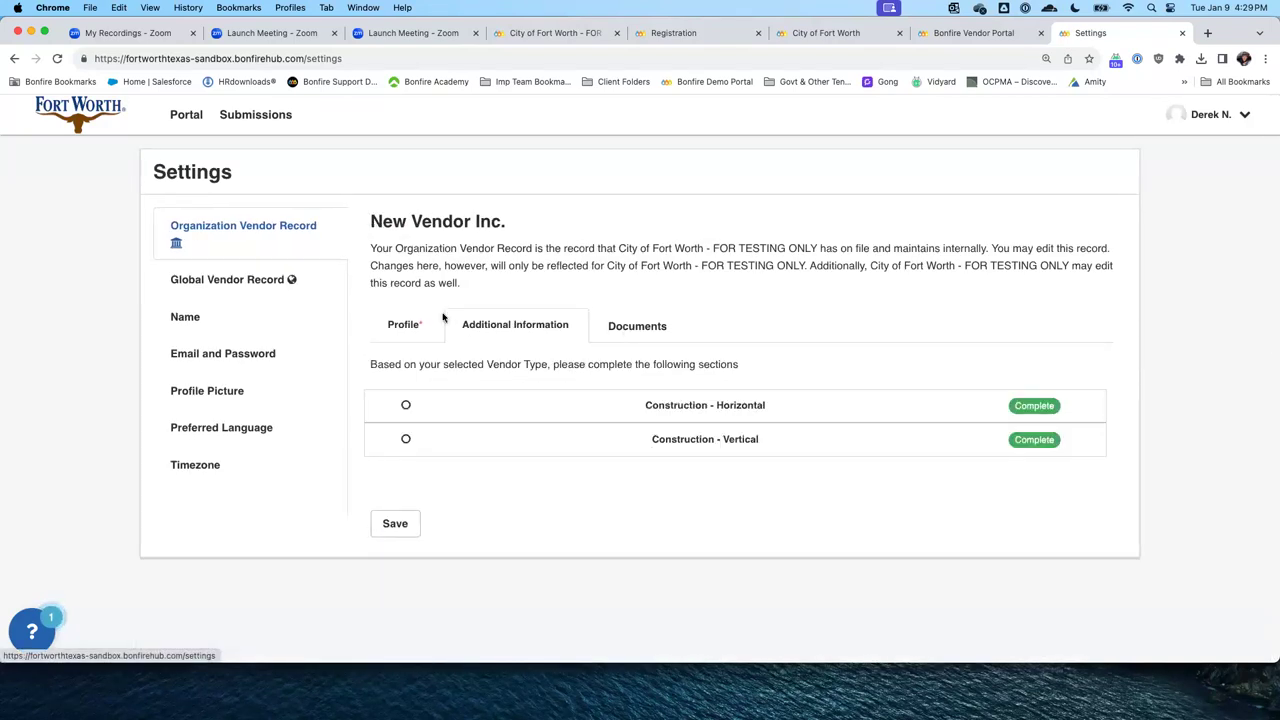
click(633, 336)
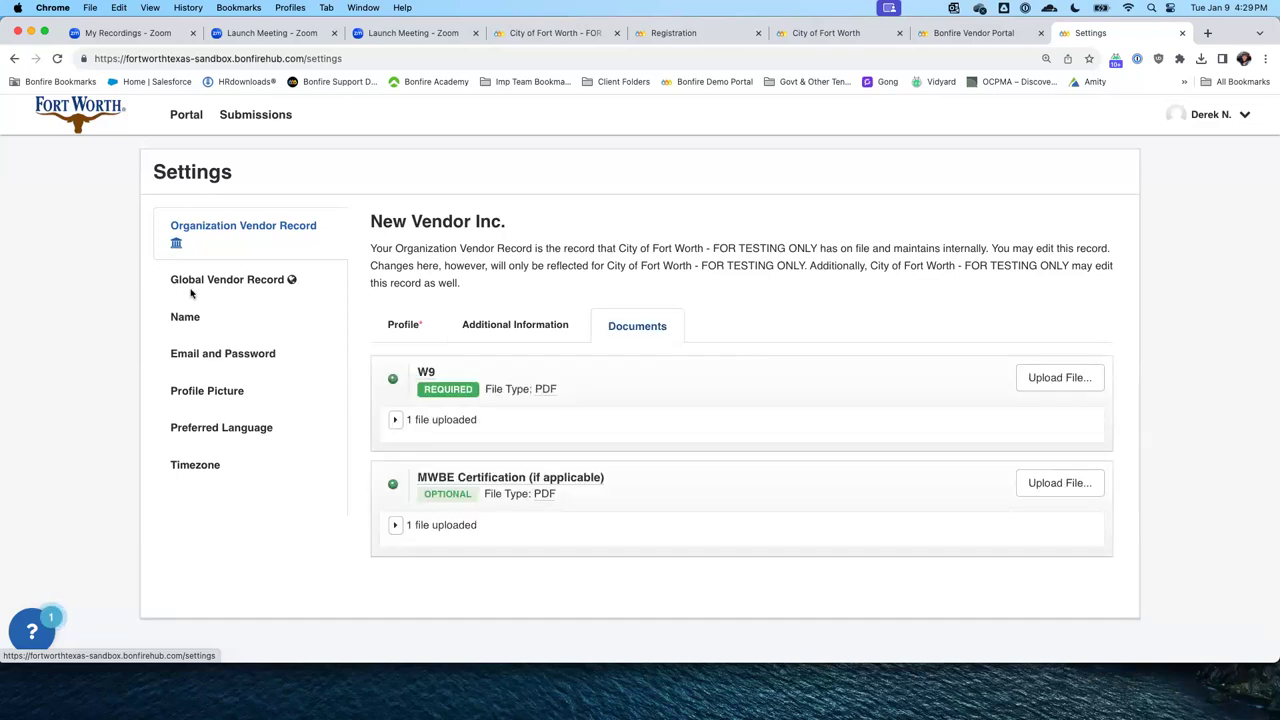
click(405, 326)
scroll(510, 408, down, 10)
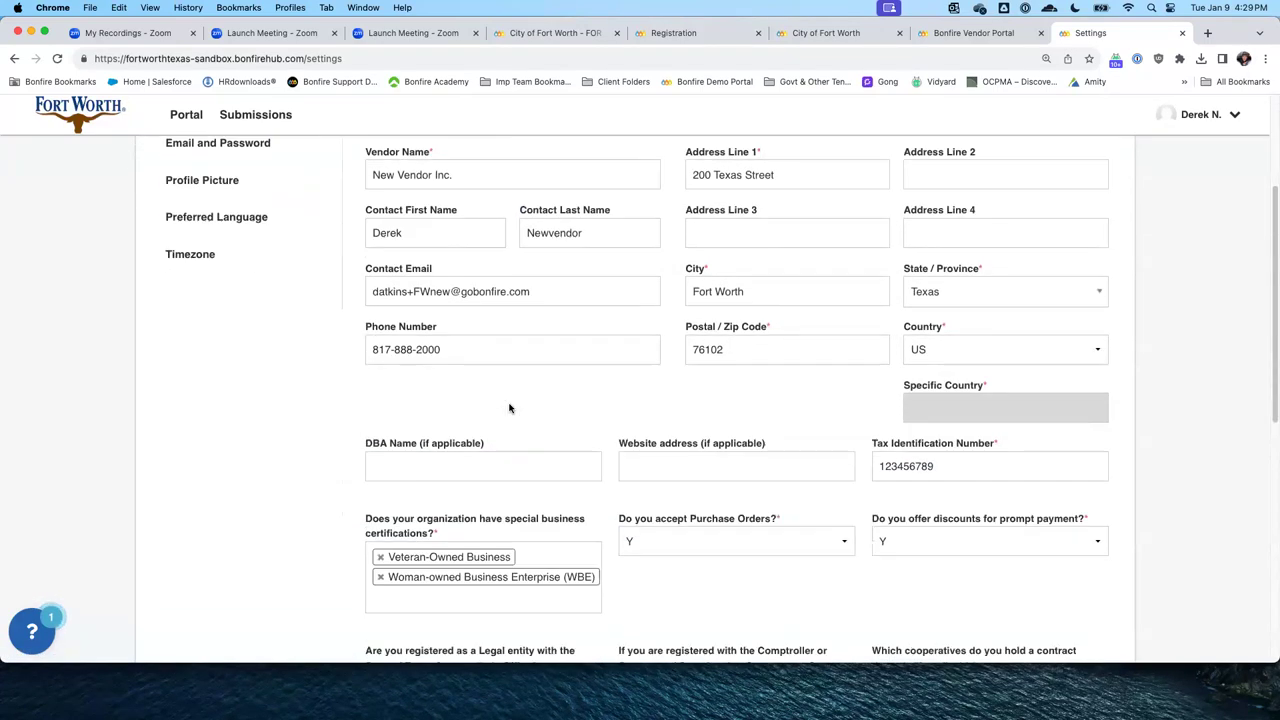
scroll(510, 408, down, 5)
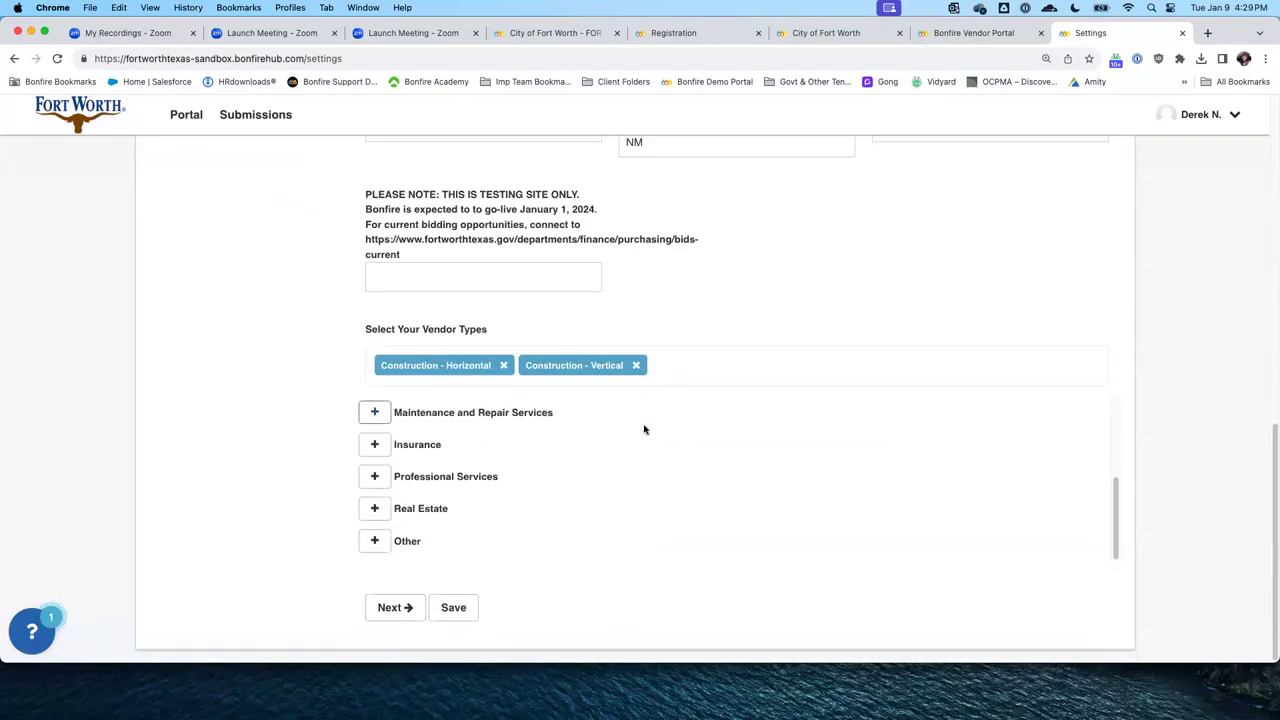
scroll(586, 426, up, 5)
scroll(557, 366, up, 15)
click(485, 326)
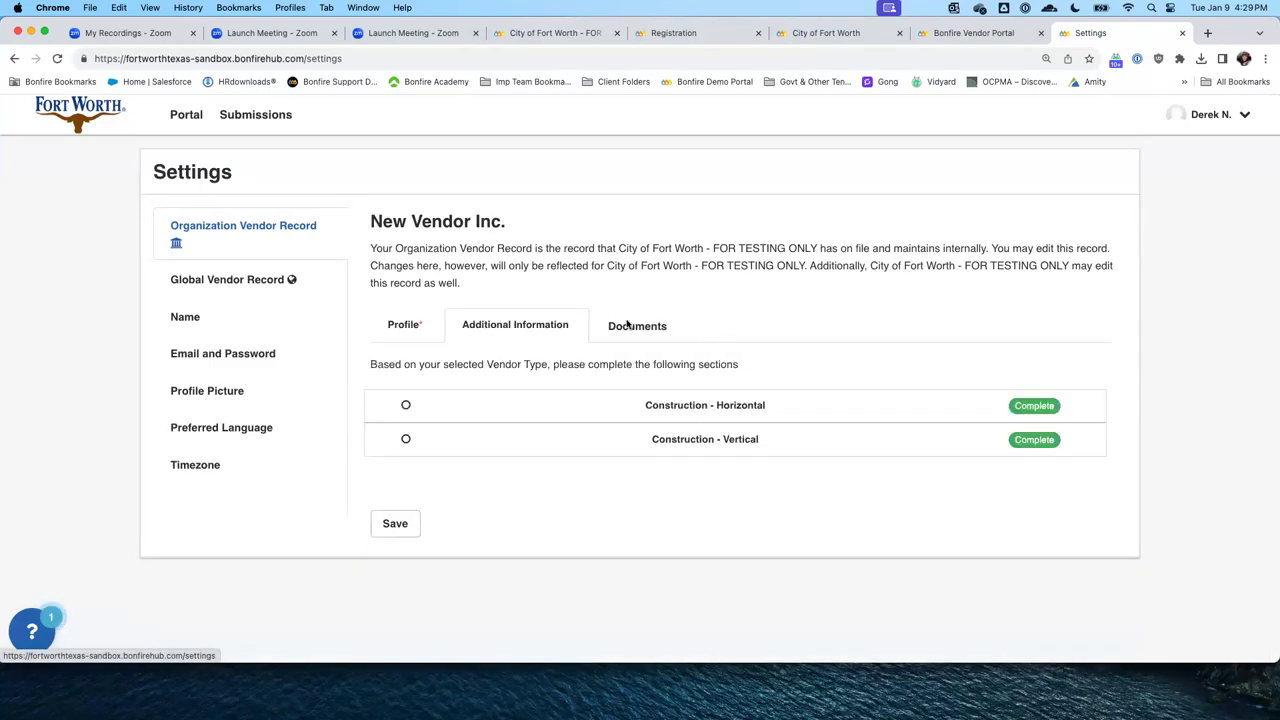
click(245, 281)
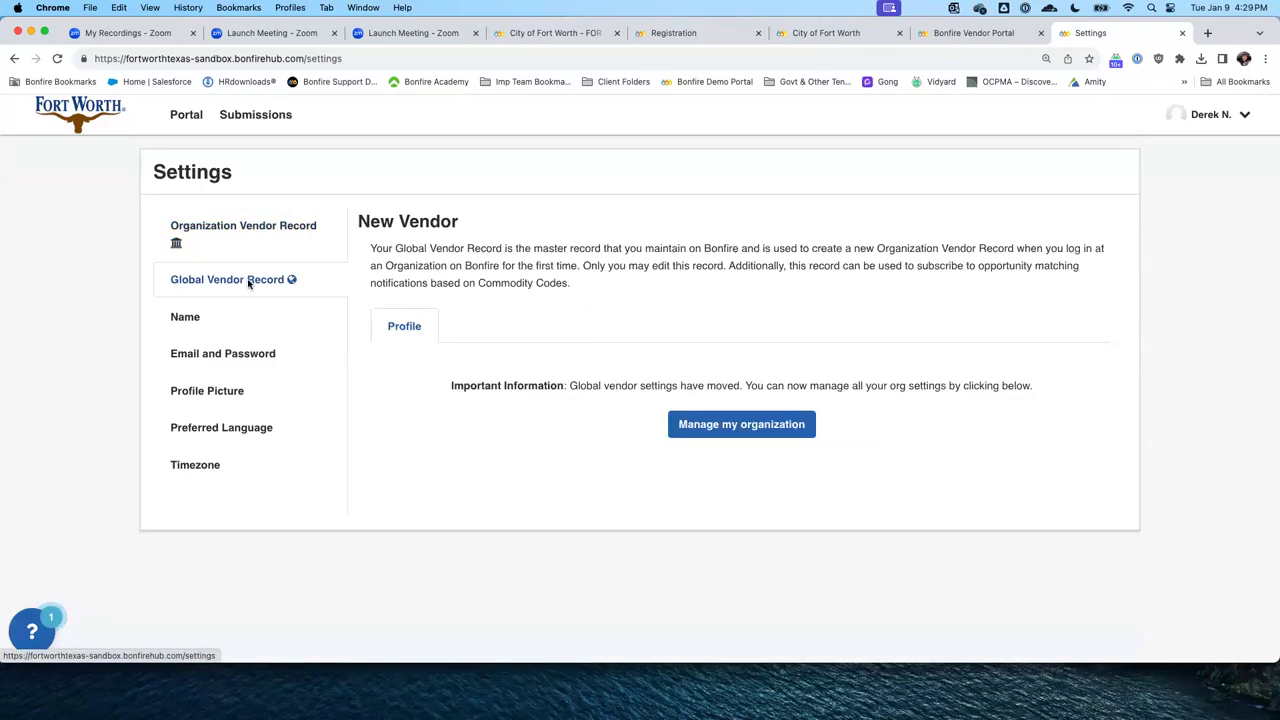
click(729, 428)
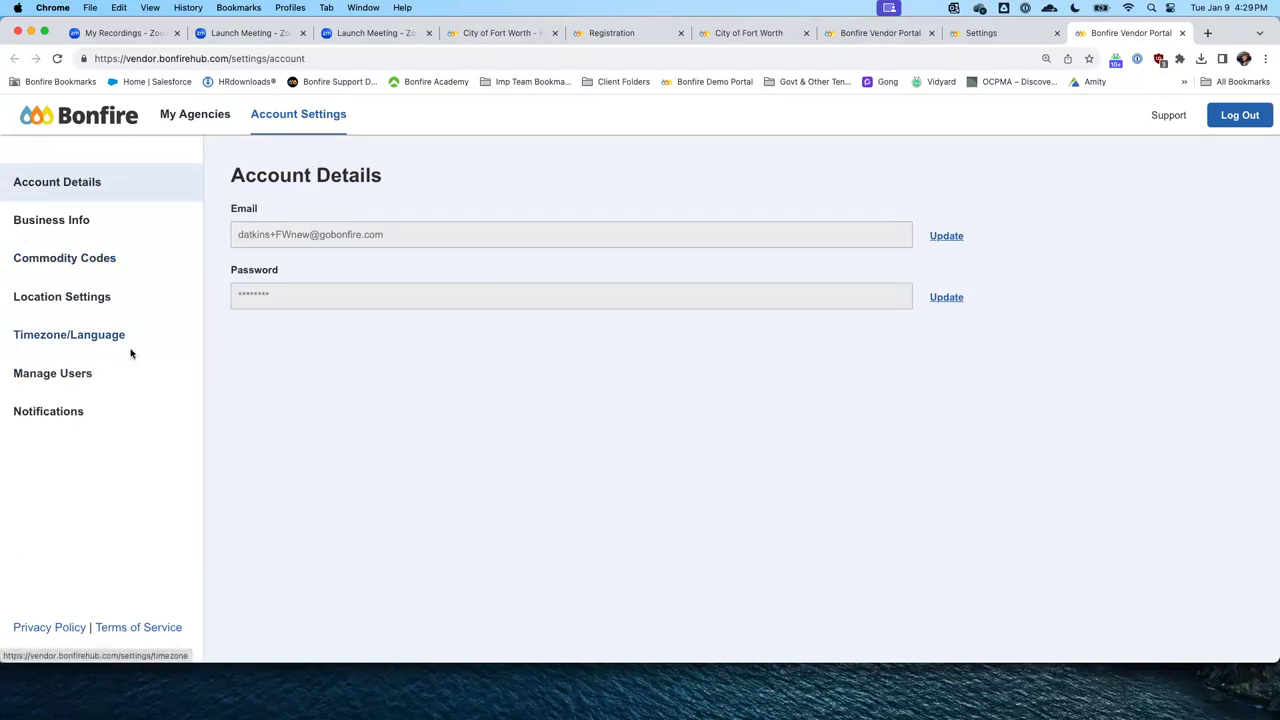
In the organization's account settings, go from Business Info to the Commodity Codes page
click(51, 220)
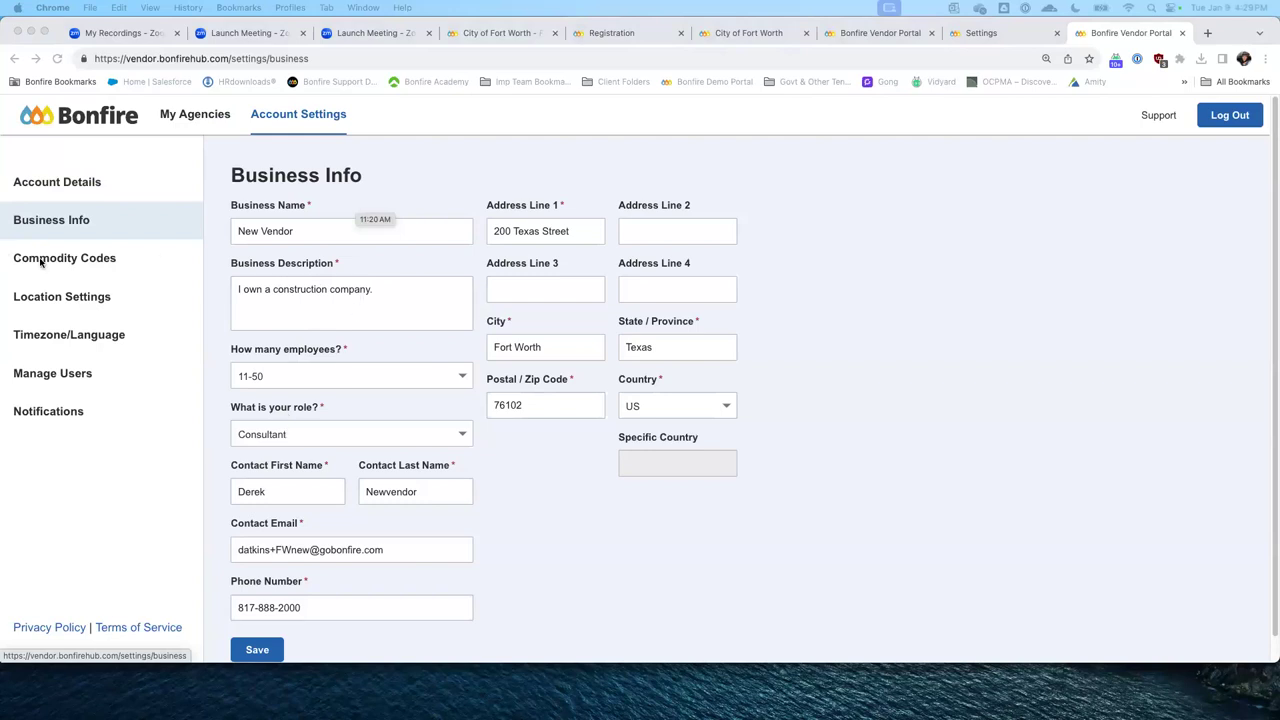
click(102, 260)
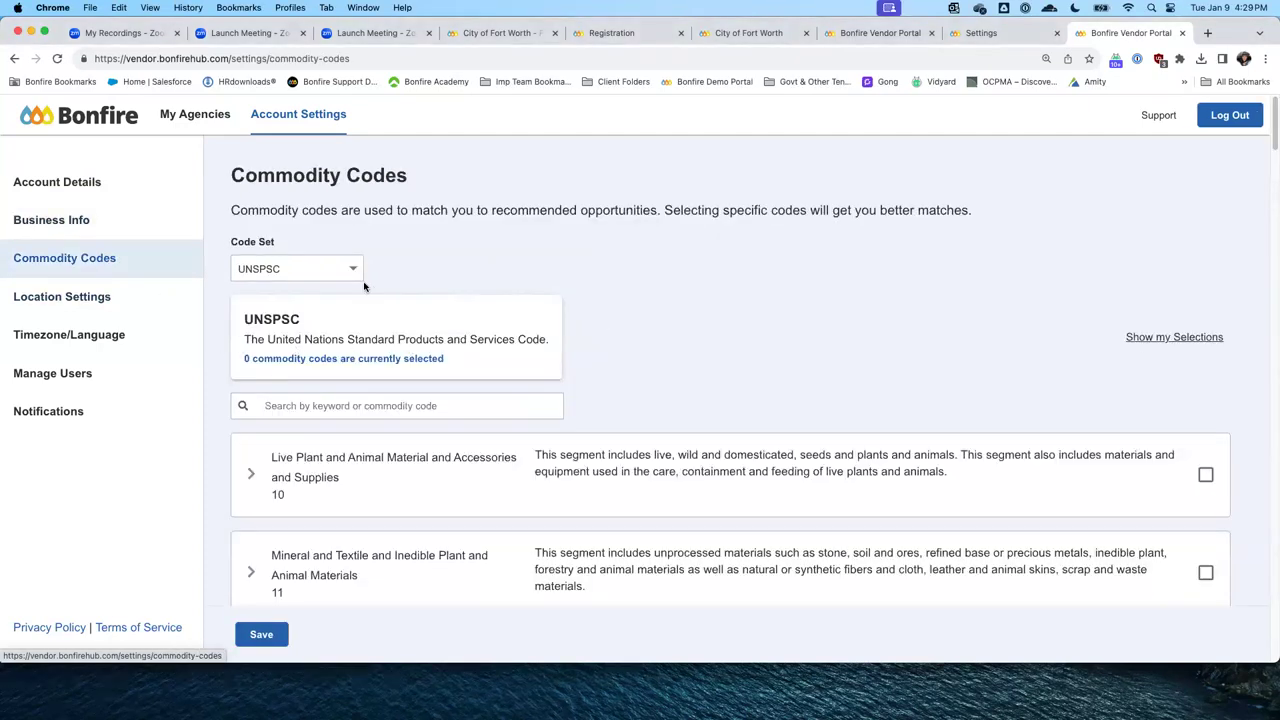
Switch the code set to NIGP and list only the five selected codes
click(350, 268)
click(272, 358)
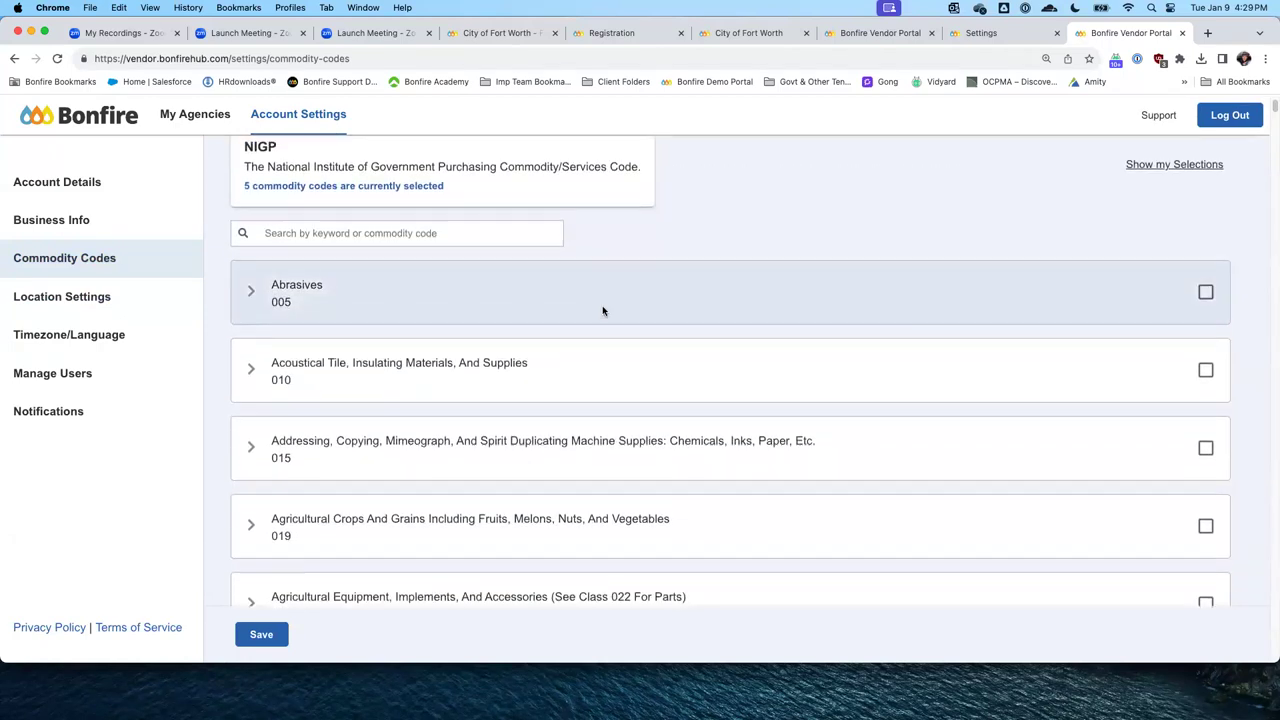
scroll(603, 309, up, 3)
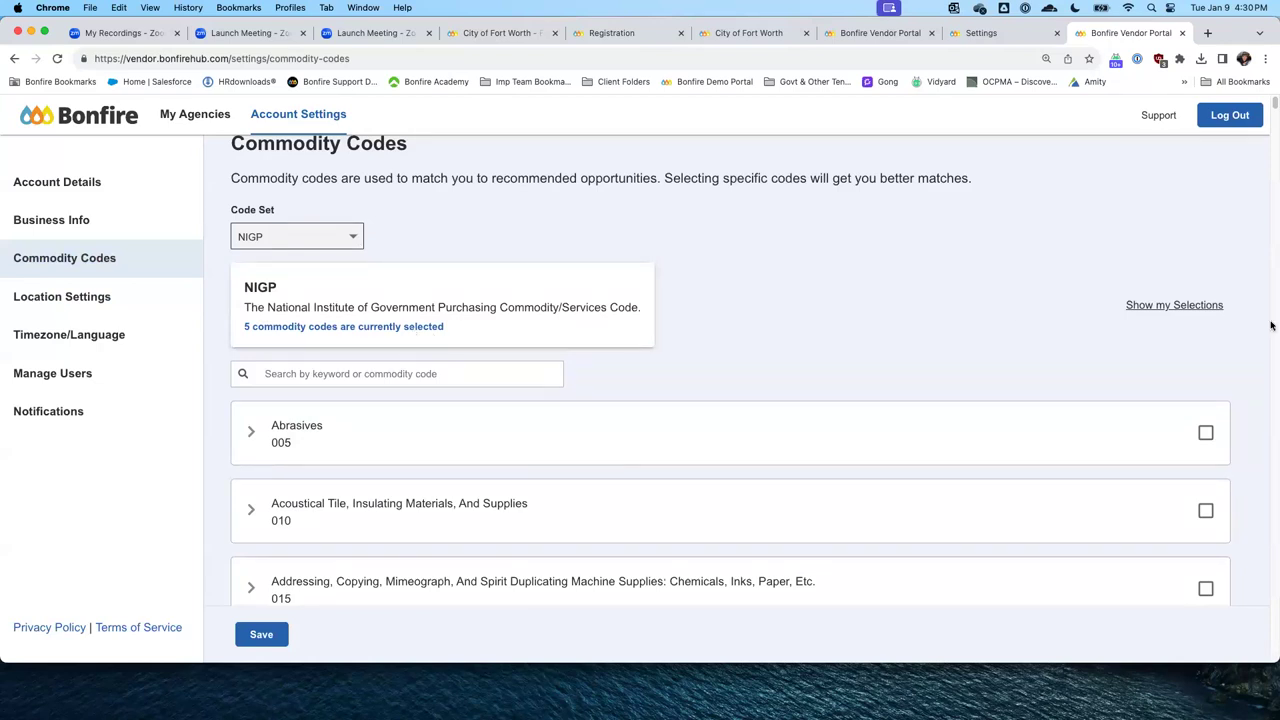
click(1172, 308)
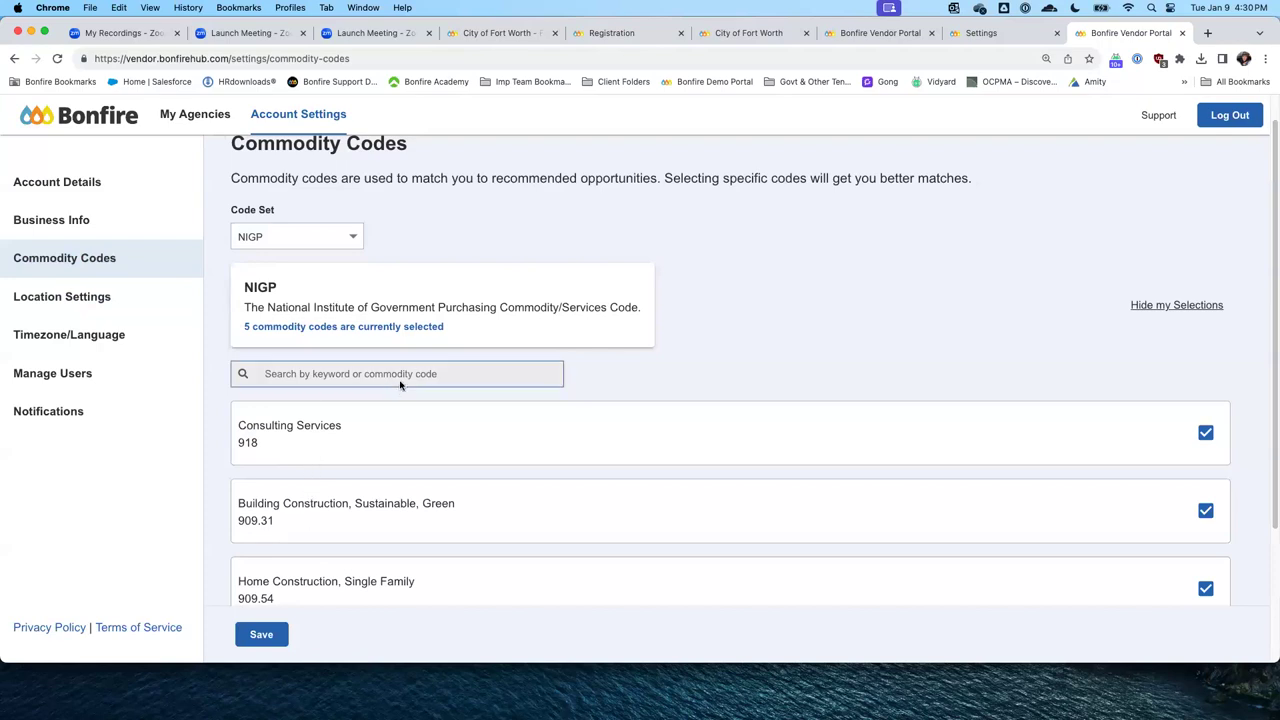
Save the five selected NIGP codes and return to the full list of codes
scroll(400, 382, down, 3)
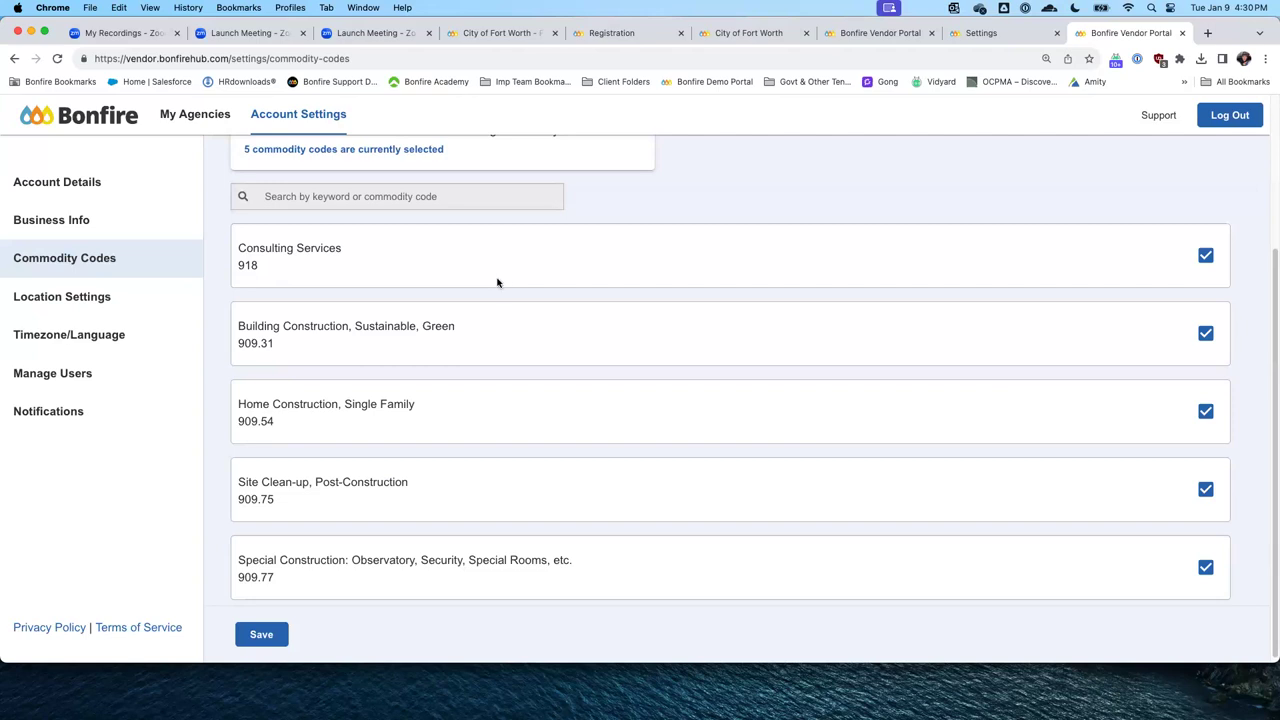
scroll(497, 283, up, 2)
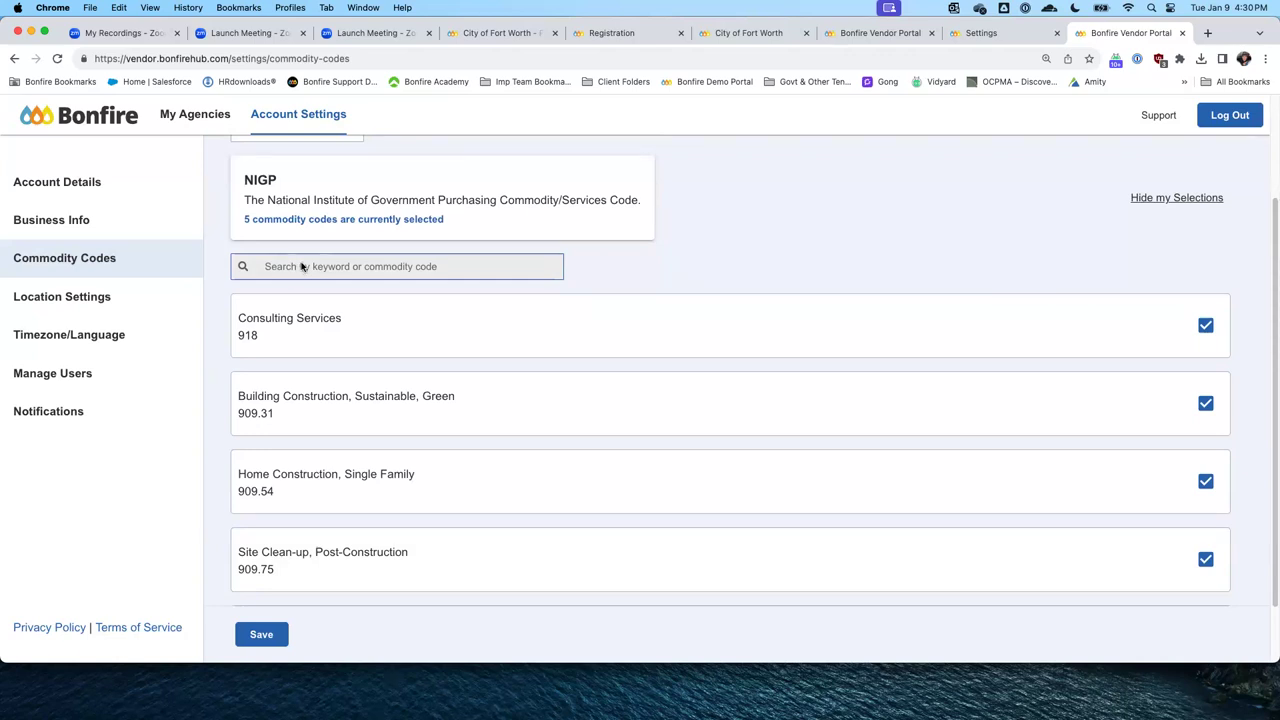
scroll(768, 388, down, 2)
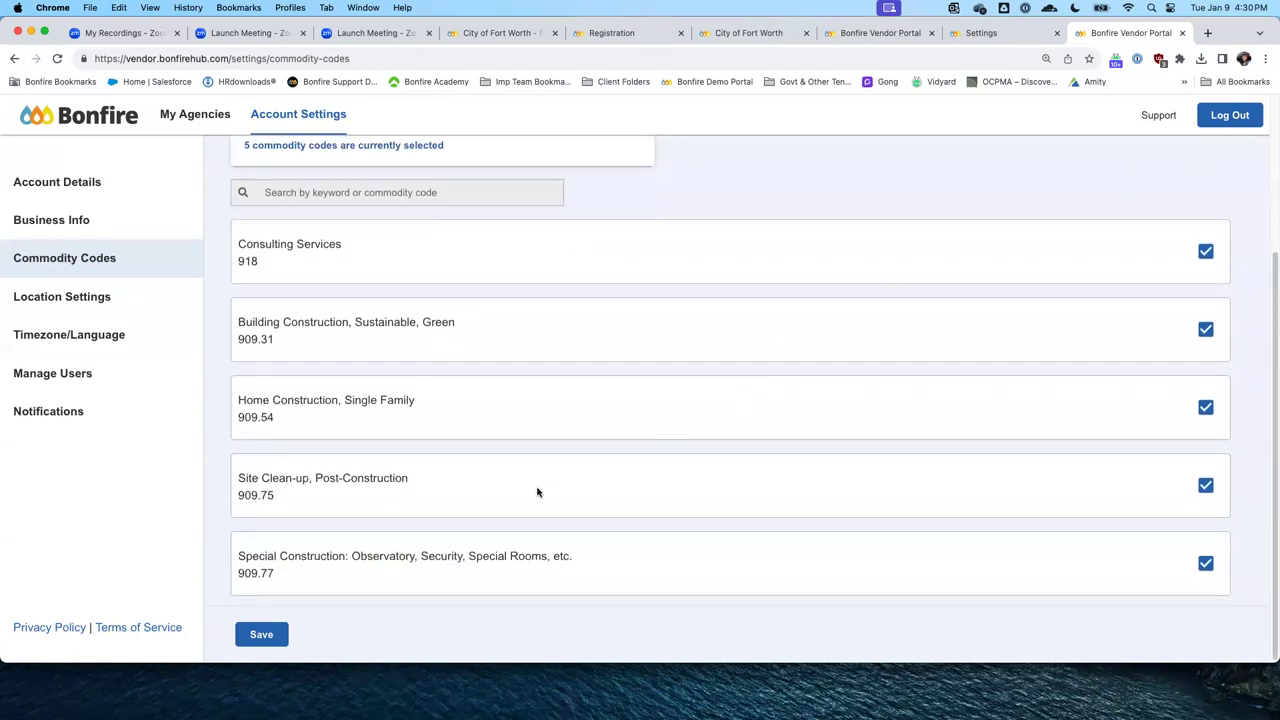
click(266, 638)
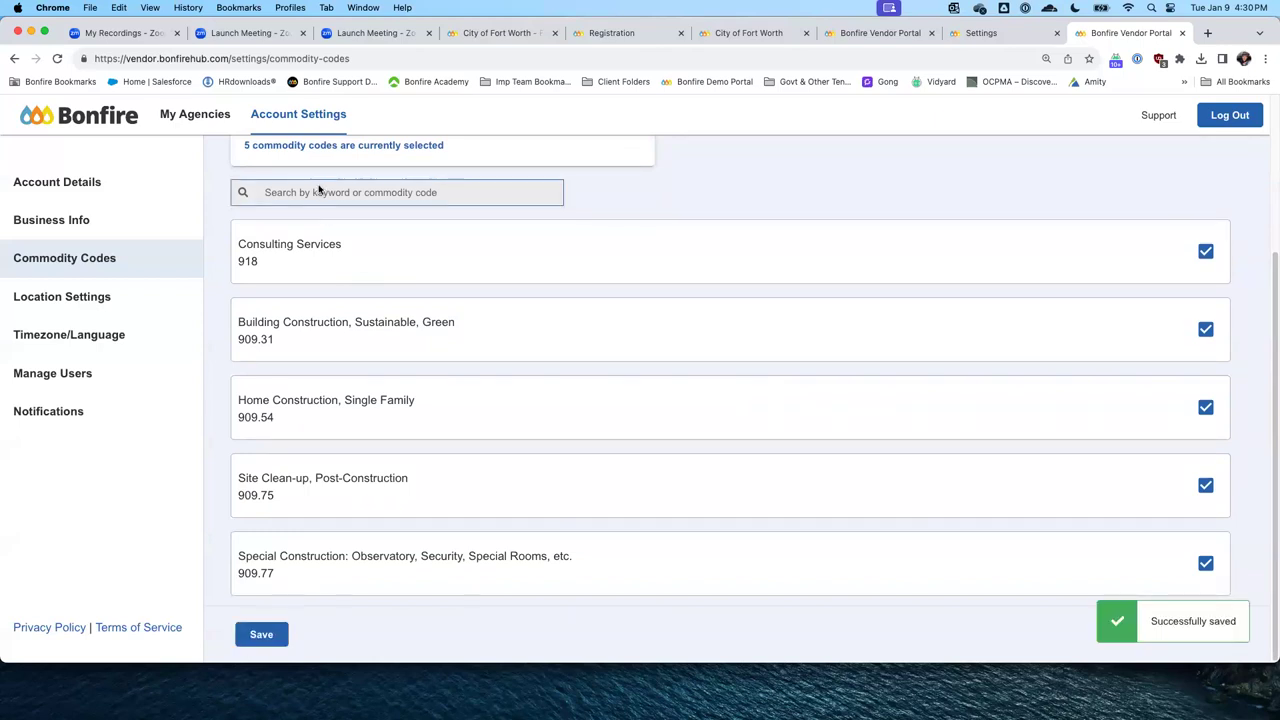
scroll(432, 222, up, 5)
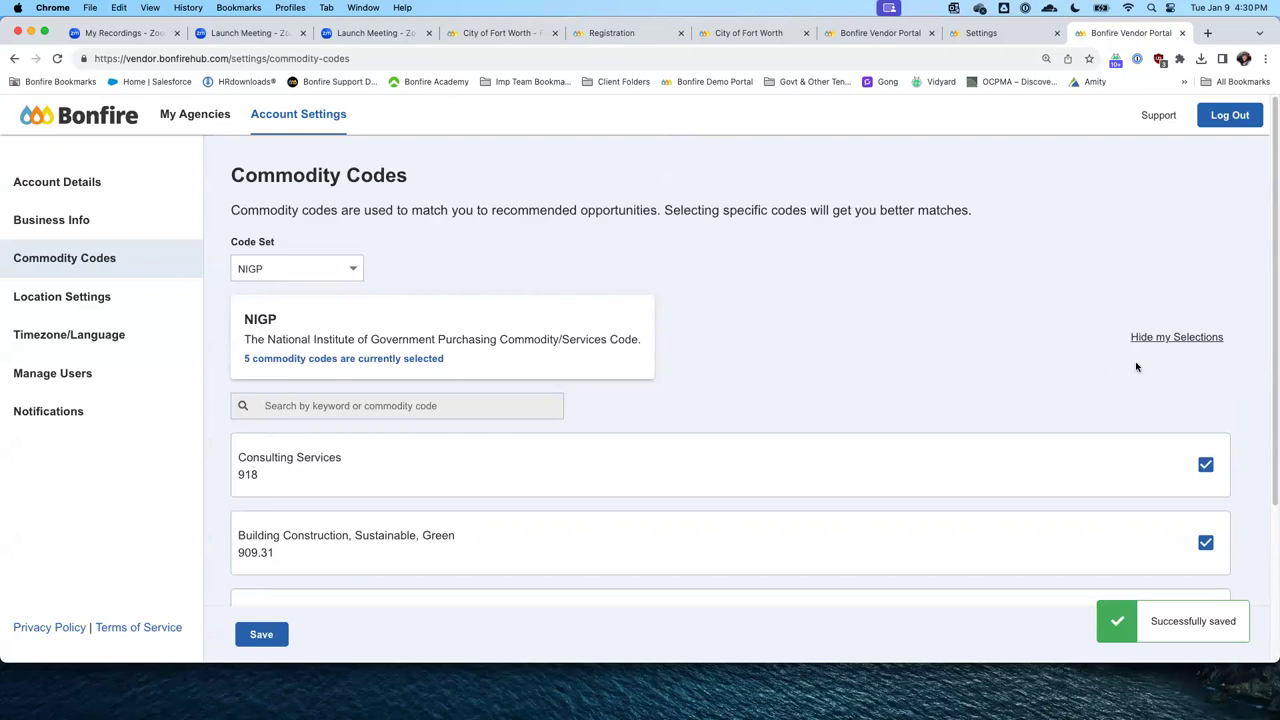
click(1186, 337)
click(299, 407)
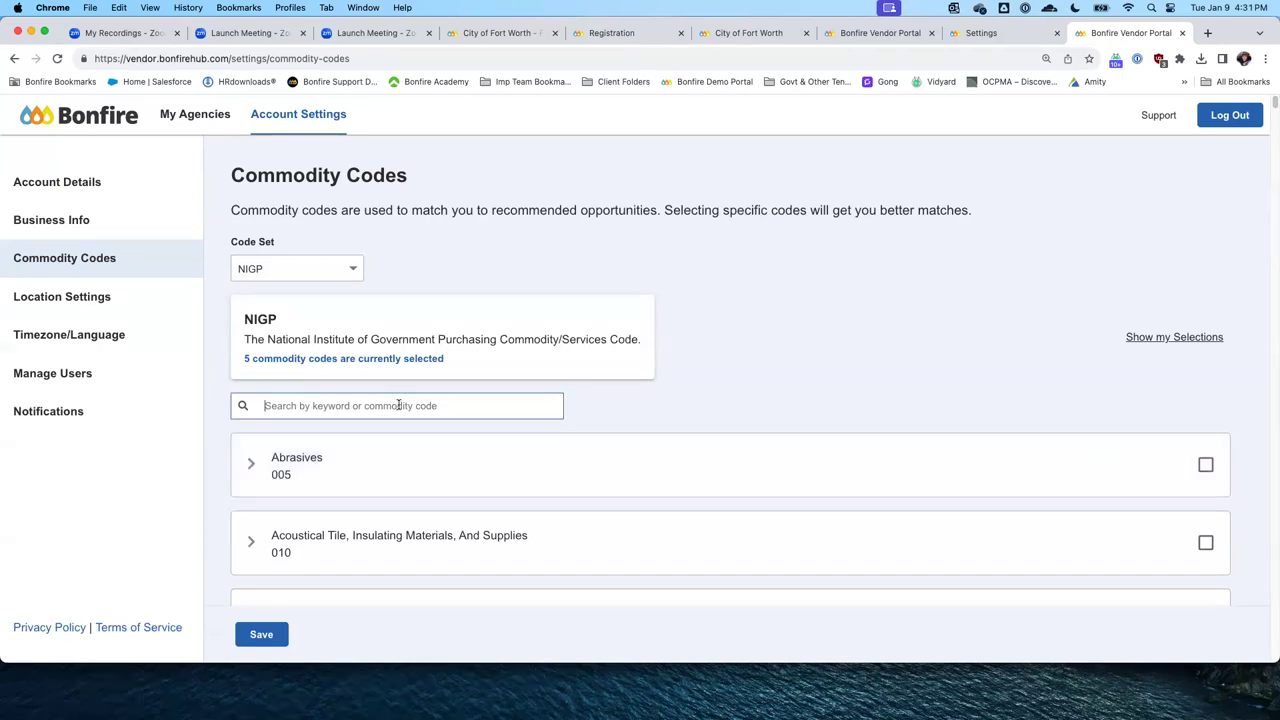
Search NIGP codes for 'paint' and review the matches, led by Paint, Protective Coatings 630 and 631
text(pa)
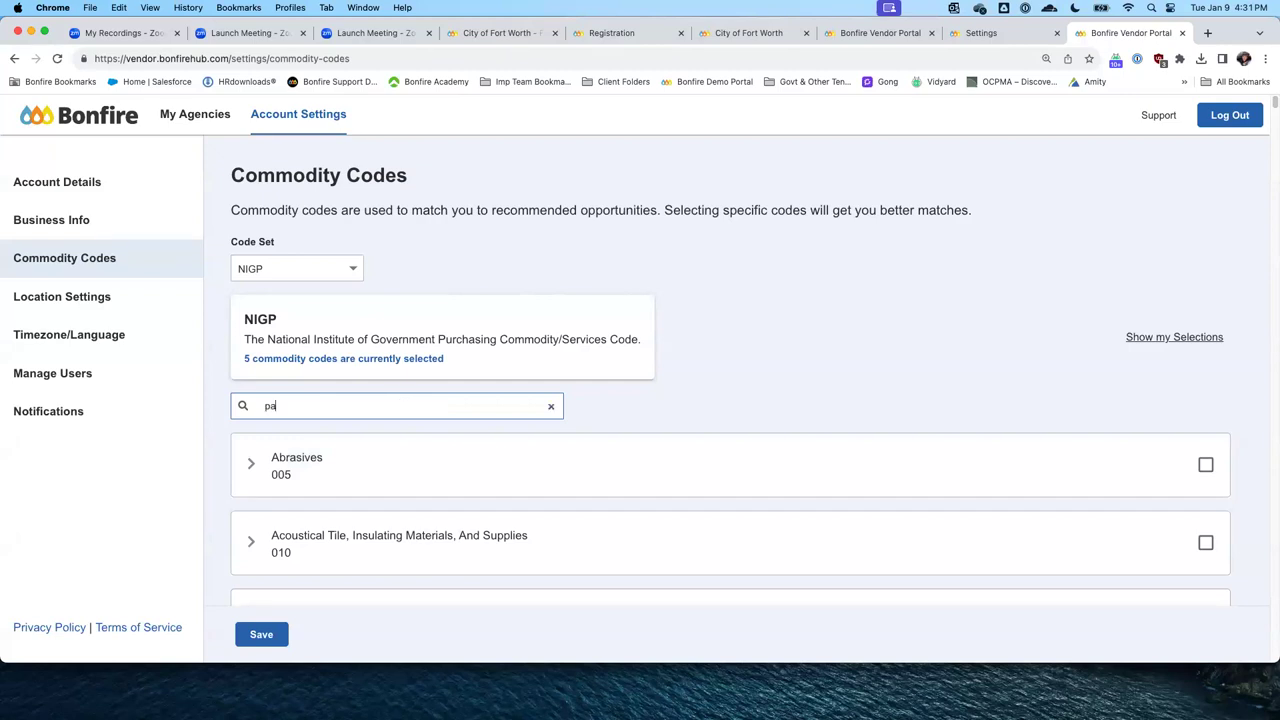
text(int)
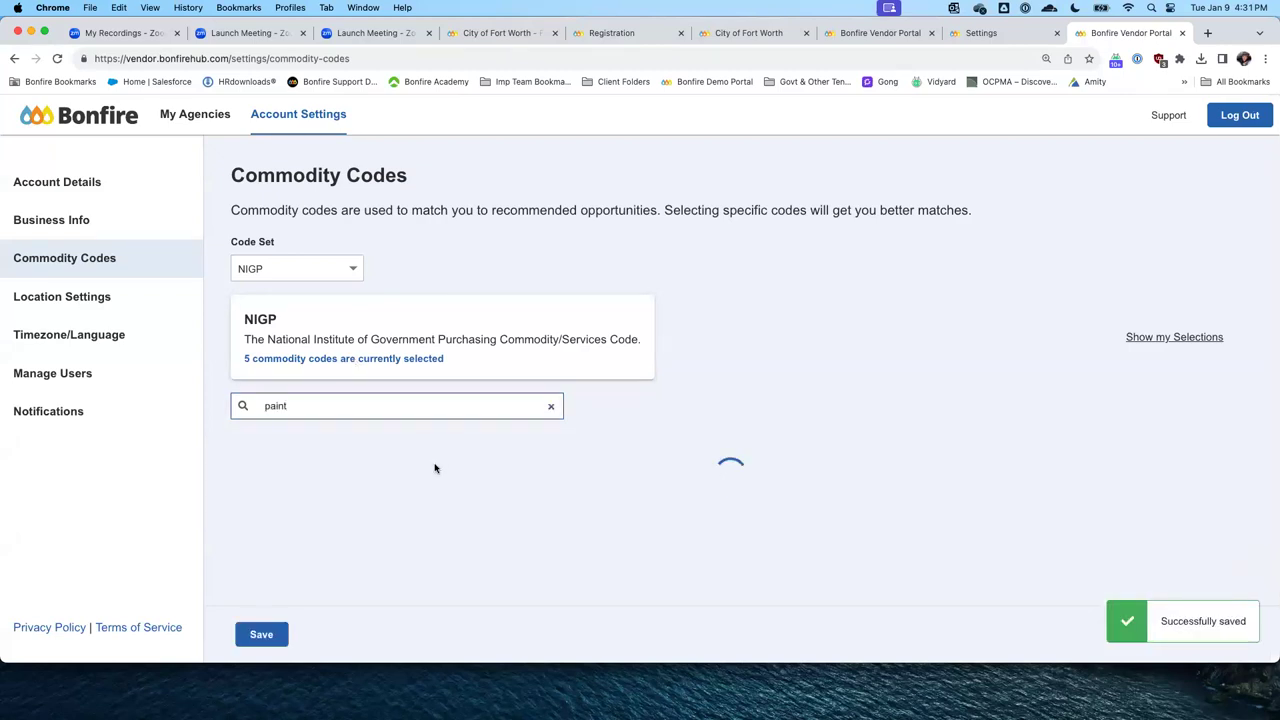
scroll(377, 483, down, 3)
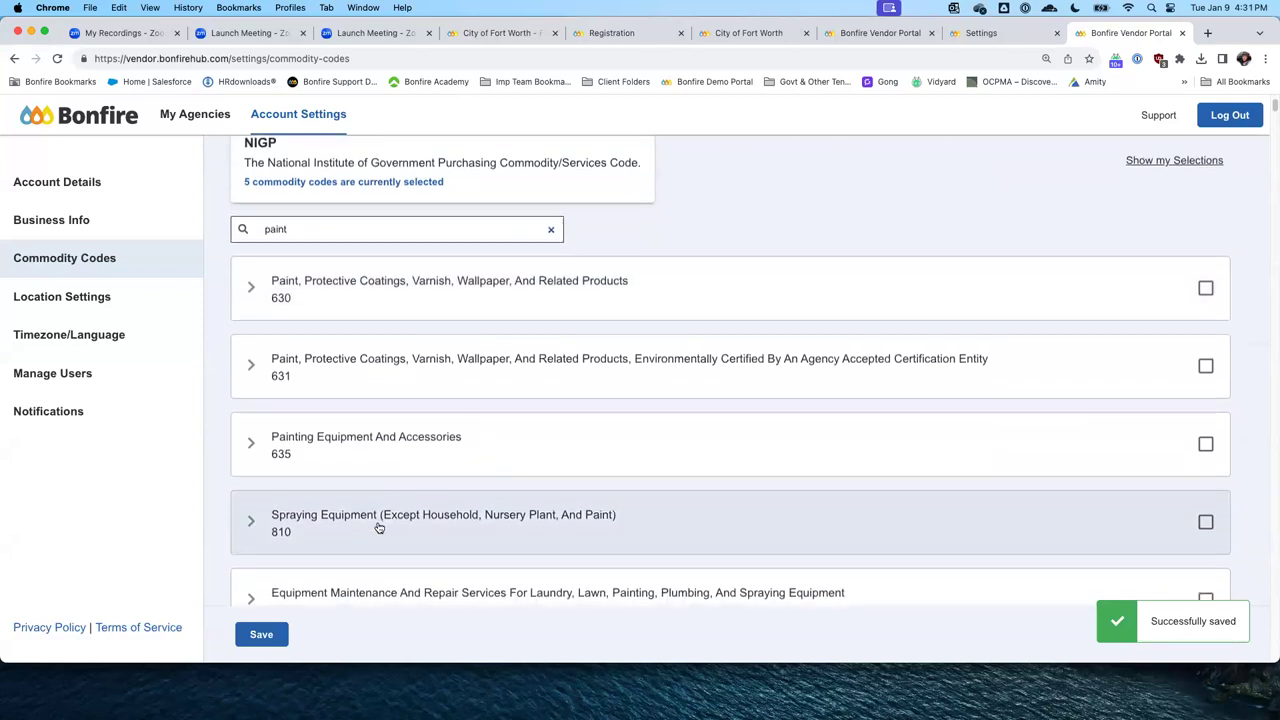
scroll(379, 527, down, 10)
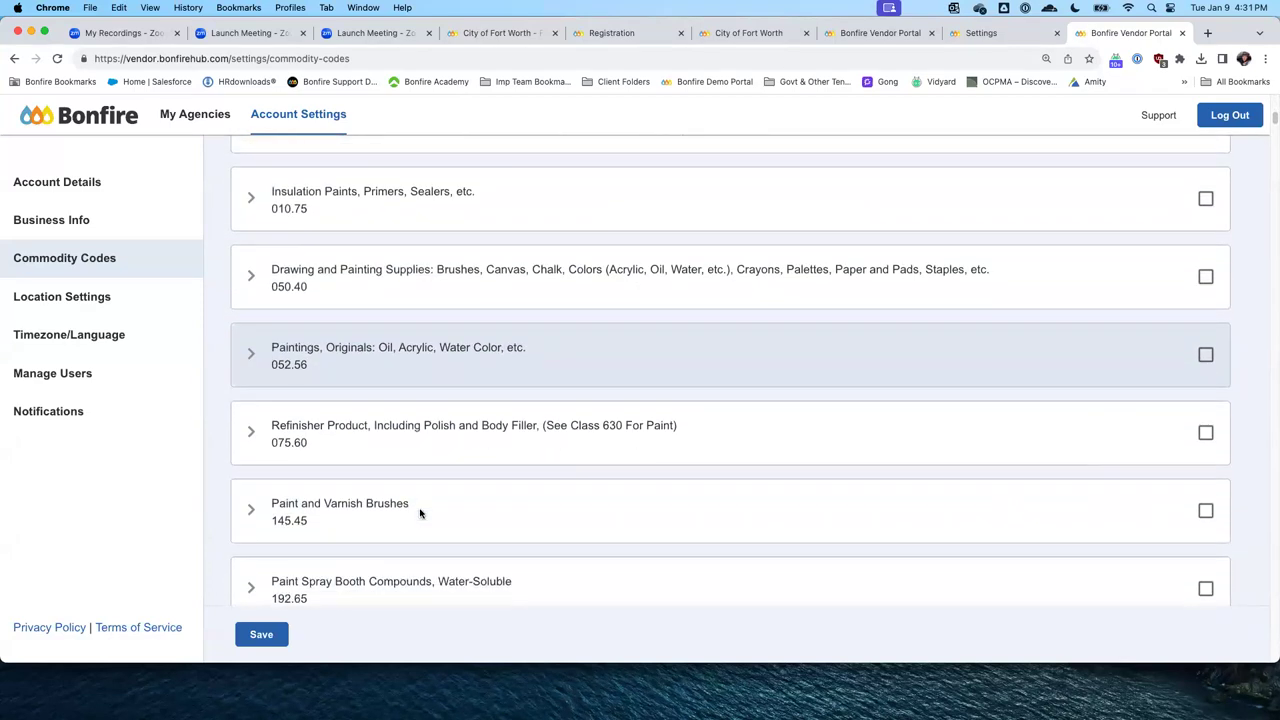
scroll(377, 386, down, 6)
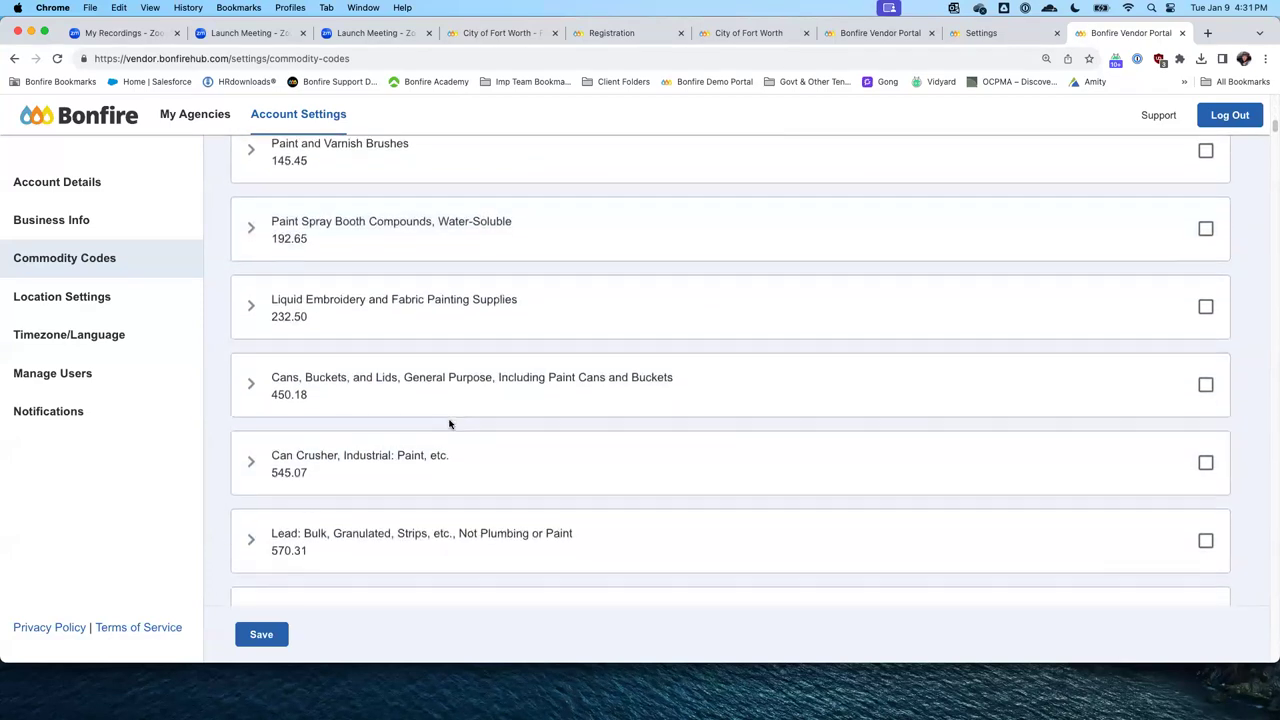
scroll(449, 424, down, 5)
scroll(709, 551, up, 20)
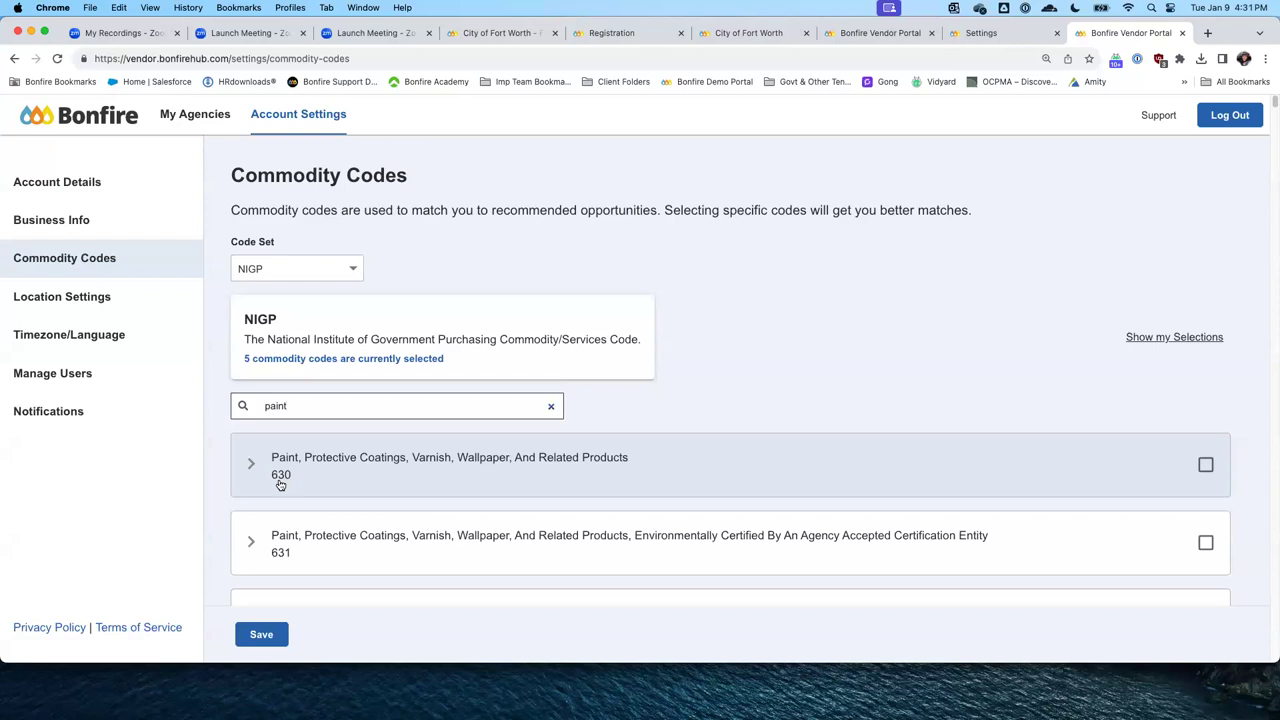
scroll(285, 485, down, 7)
scroll(293, 485, down, 8)
scroll(293, 485, down, 10)
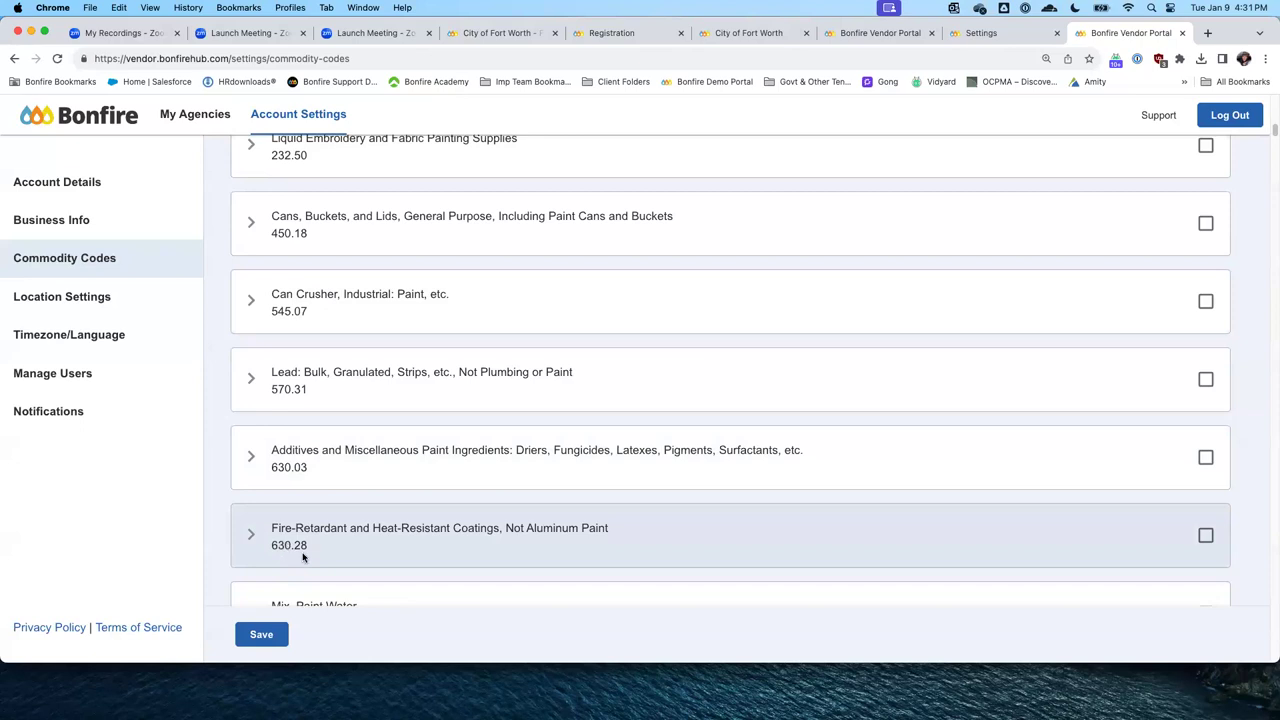
scroll(303, 557, down, 3)
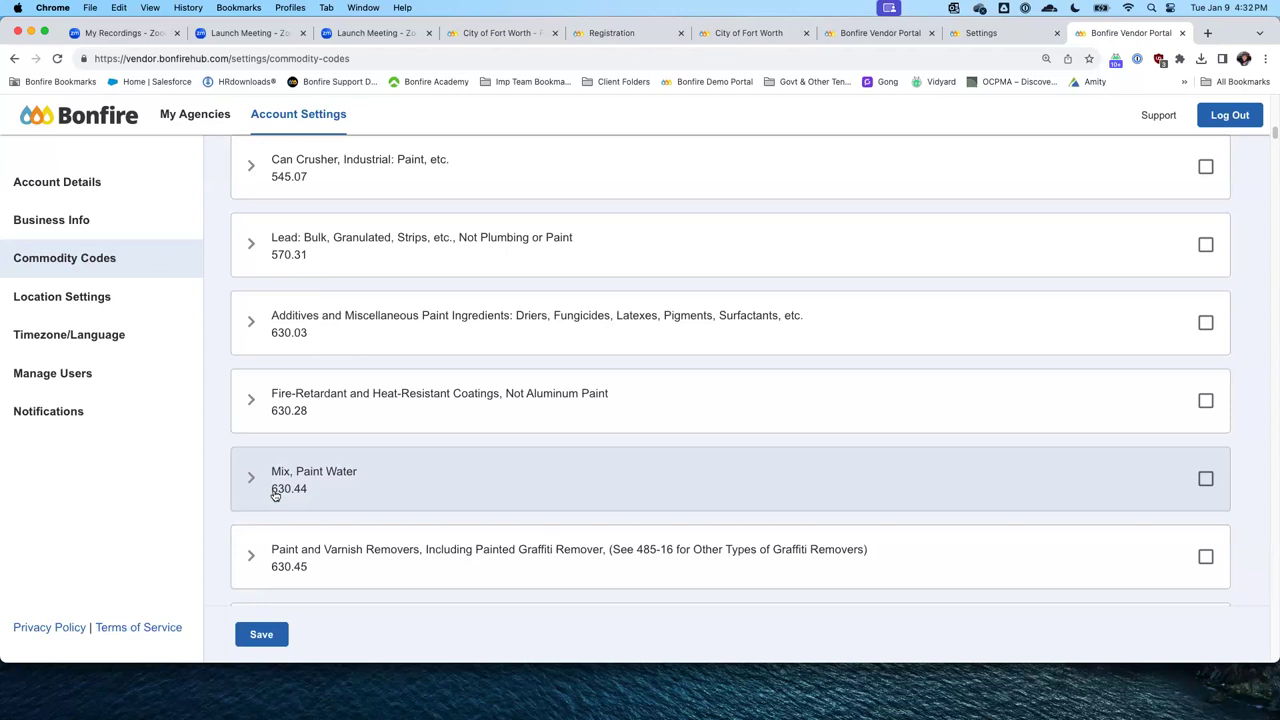
scroll(275, 495, up, 15)
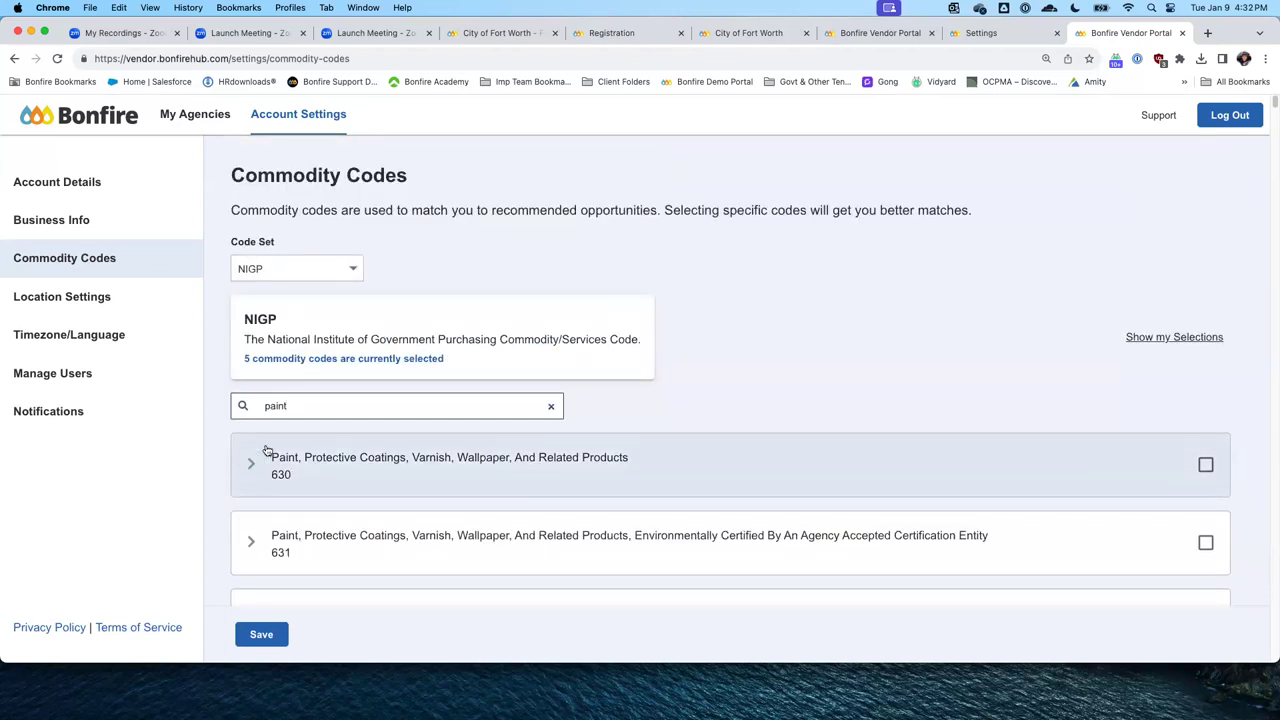
Expand Paint code 630 and select 630, 630.03, 630.05, 630.06 and 630.09
click(249, 463)
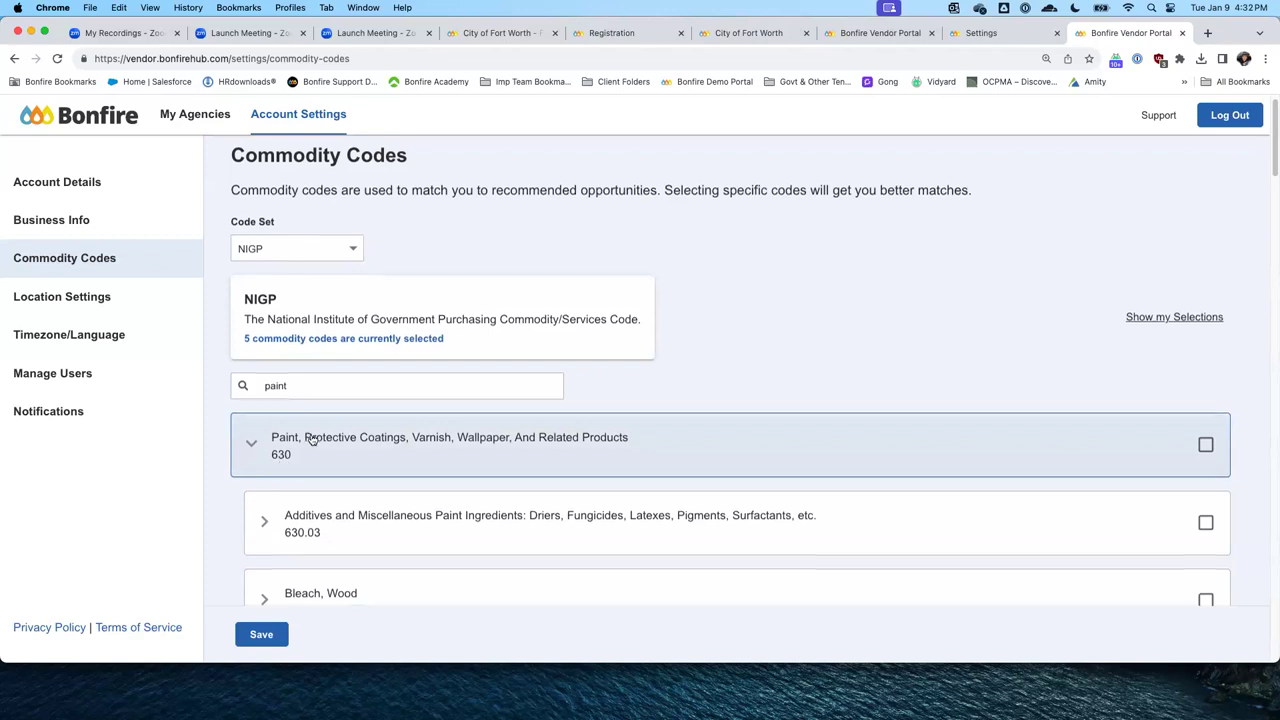
scroll(312, 430, down, 5)
scroll(308, 370, up, 1)
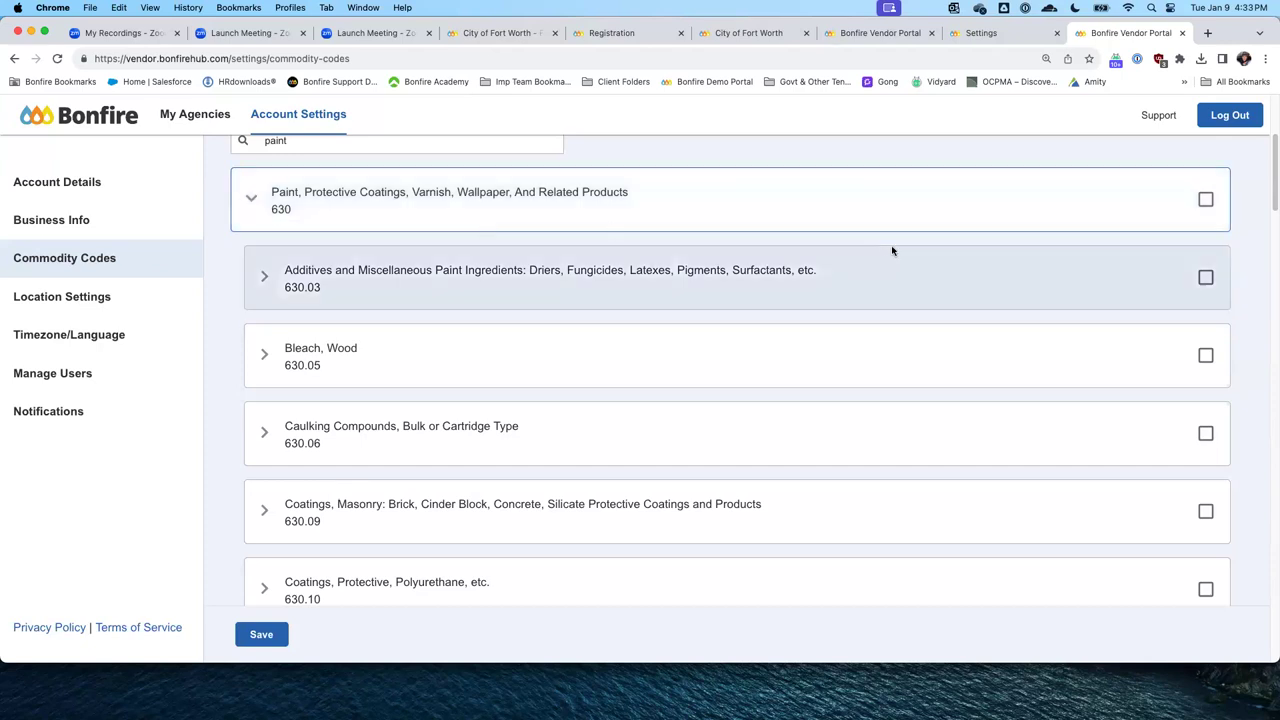
click(1205, 200)
click(1205, 277)
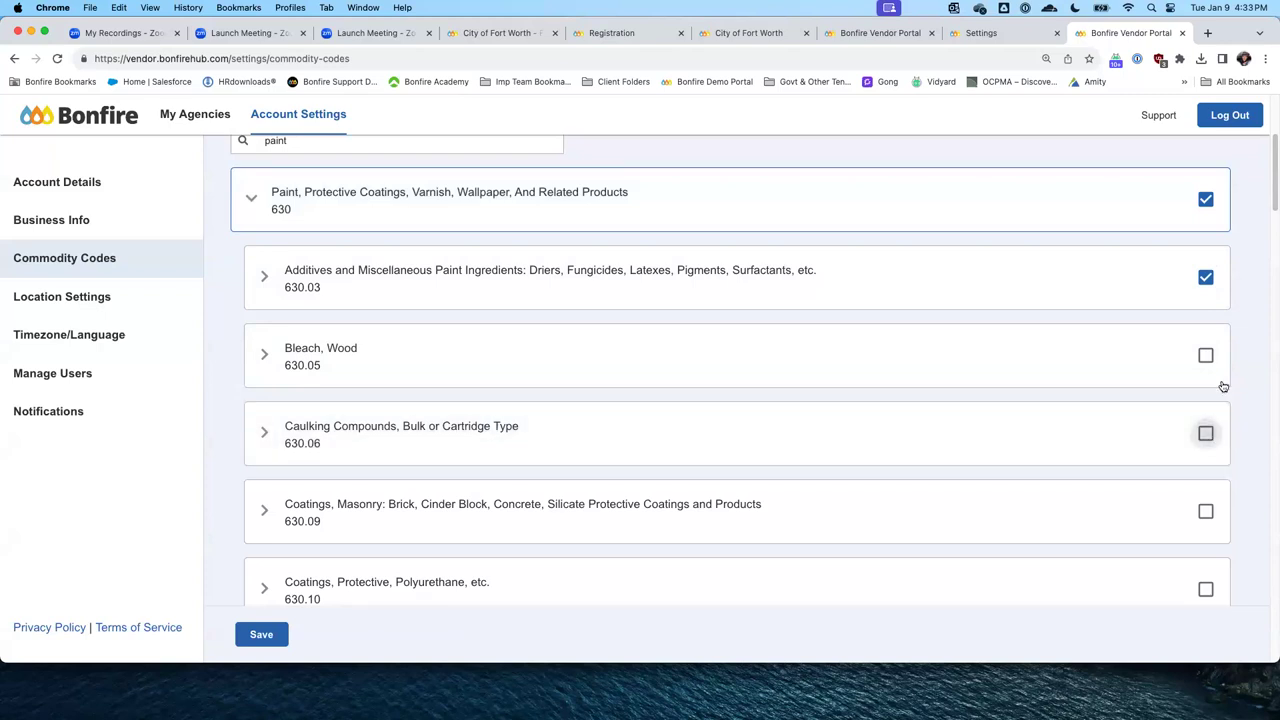
click(1205, 355)
click(1205, 433)
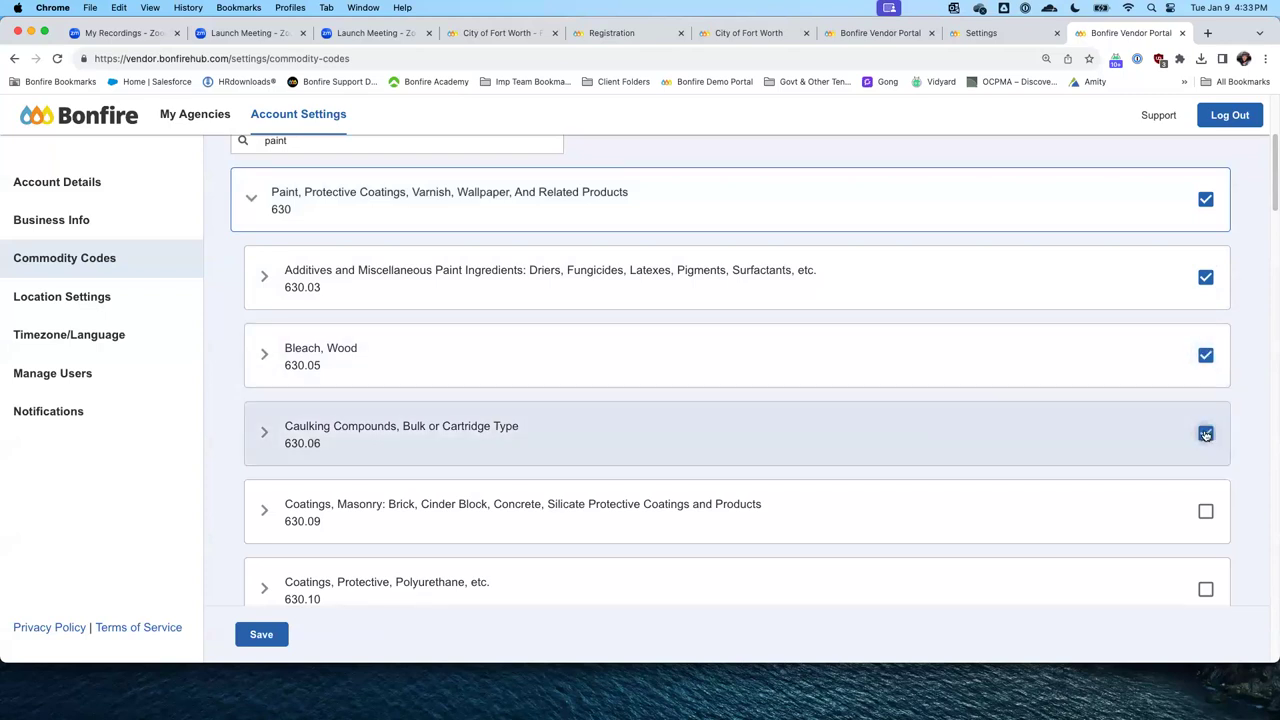
click(1206, 512)
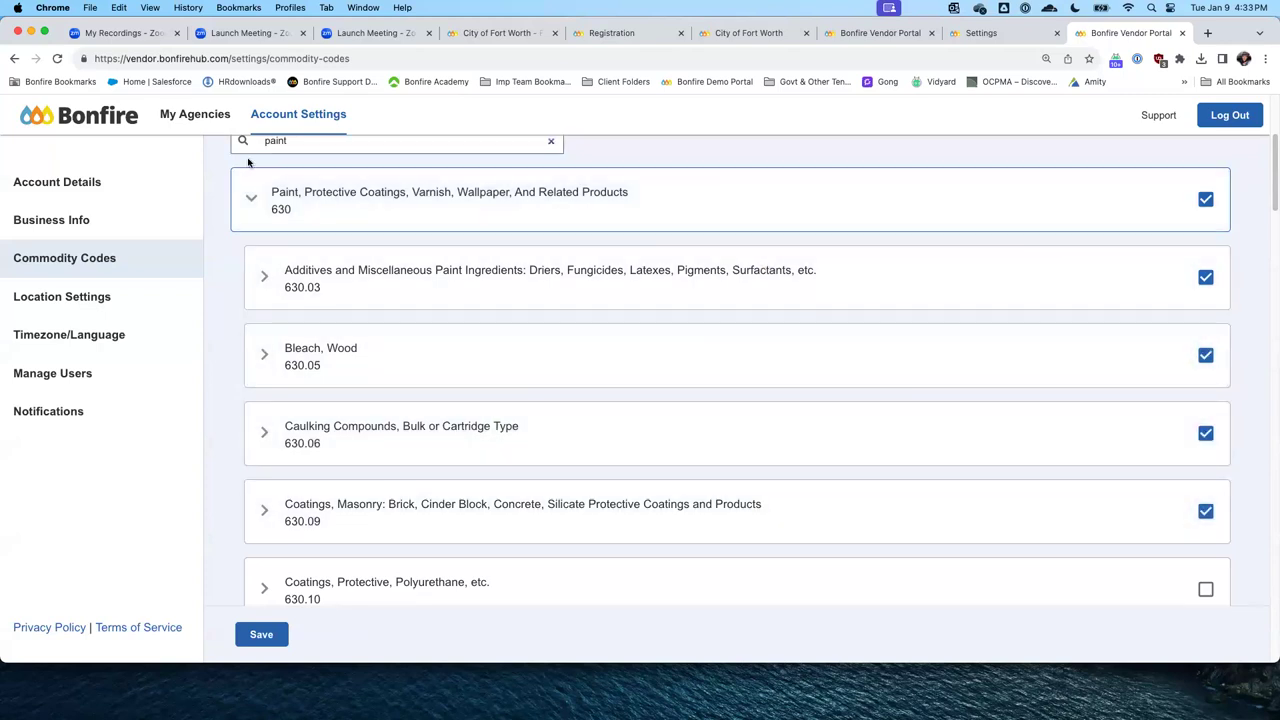
Select subcodes 630.10, 630.11 and 630.12, bringing the selected total to 13
scroll(1193, 391, down, 3)
click(1206, 441)
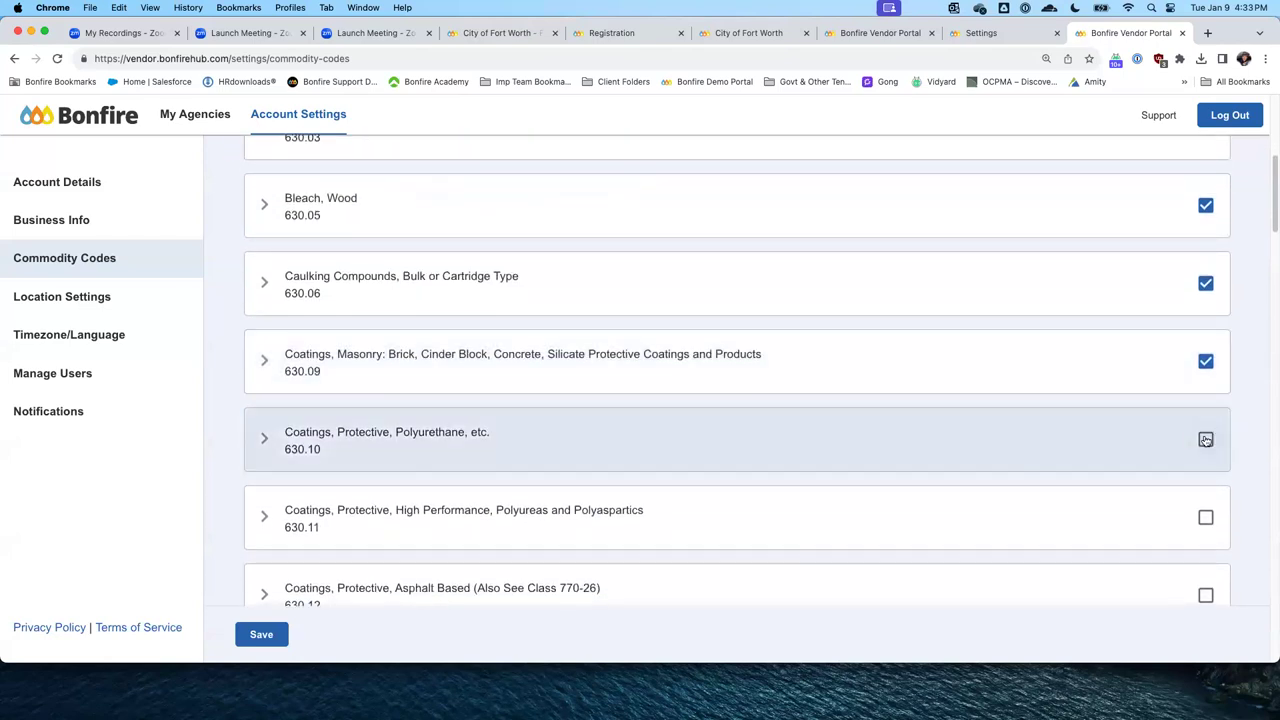
click(1206, 517)
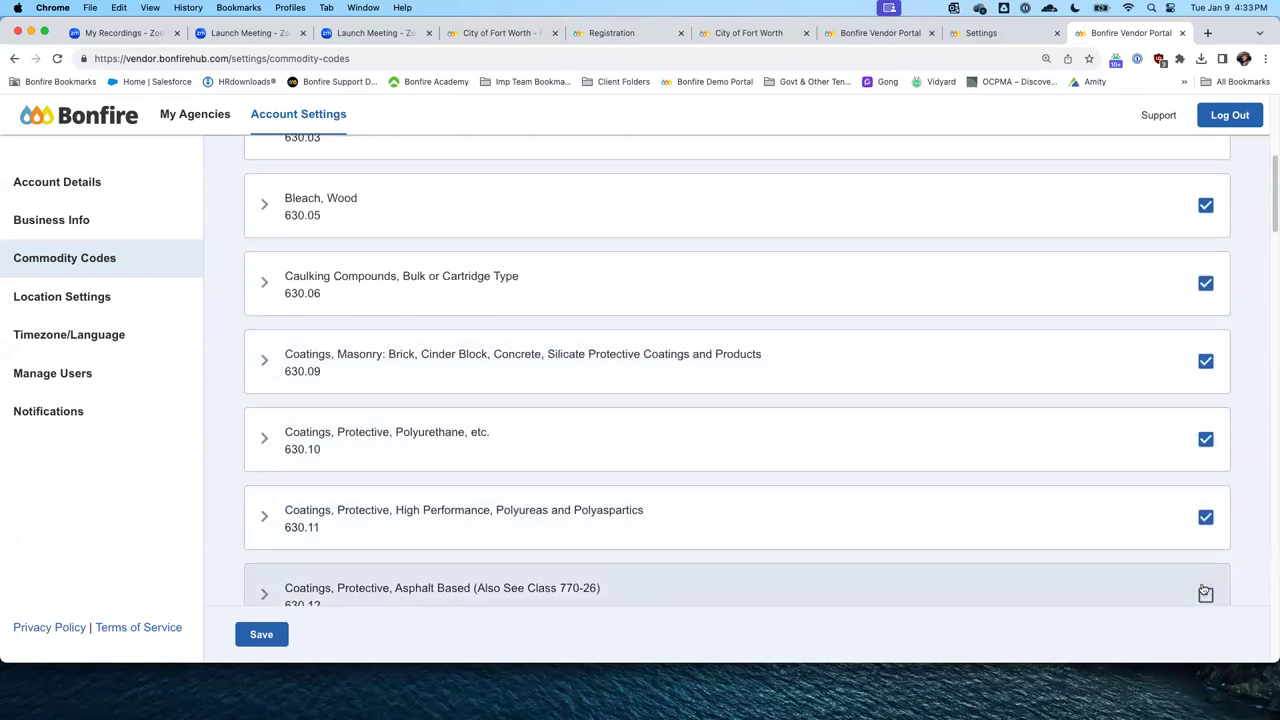
click(1206, 595)
scroll(803, 437, down, 9)
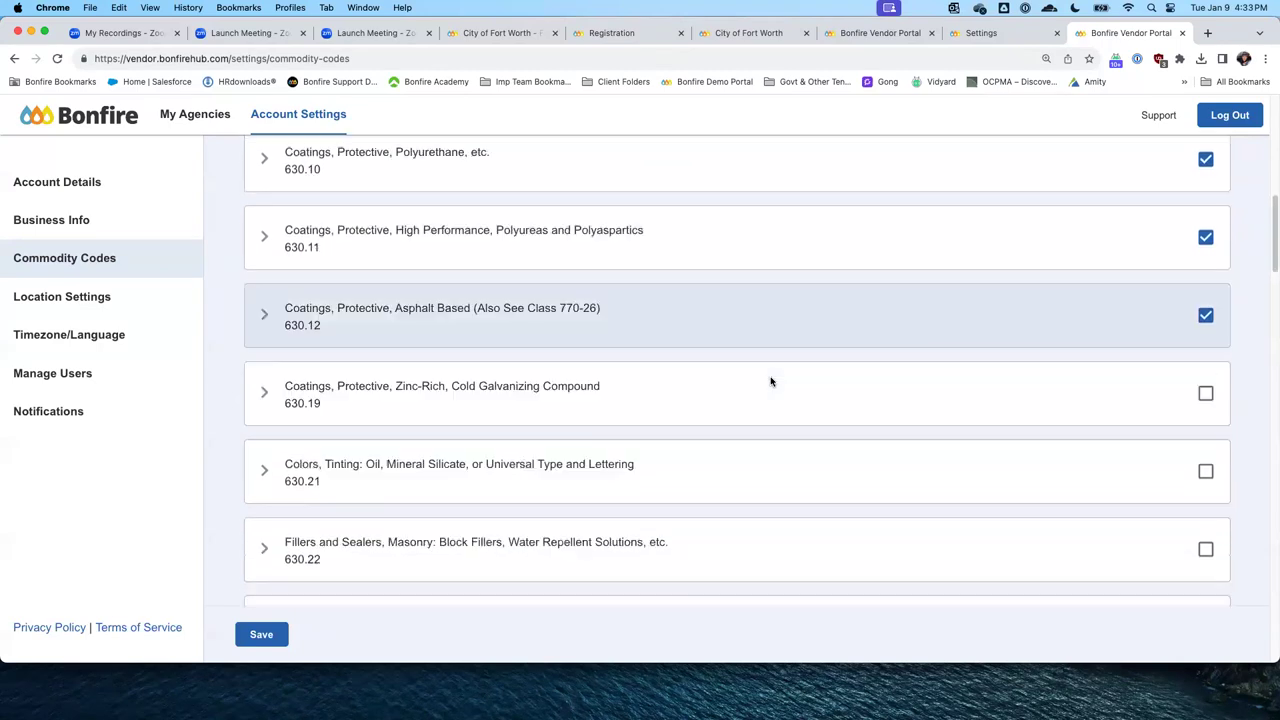
scroll(822, 403, up, 5)
scroll(900, 410, down, 1)
scroll(850, 380, down, 2)
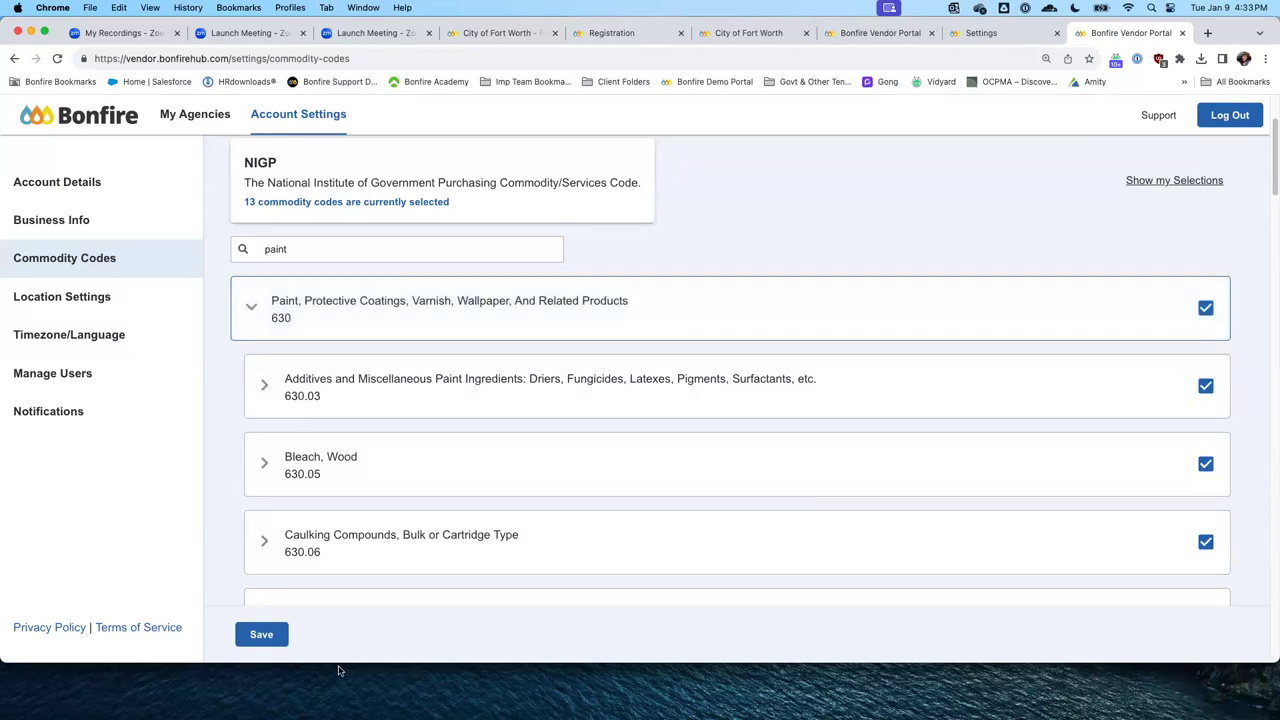
click(260, 640)
scroll(1069, 309, down, 5)
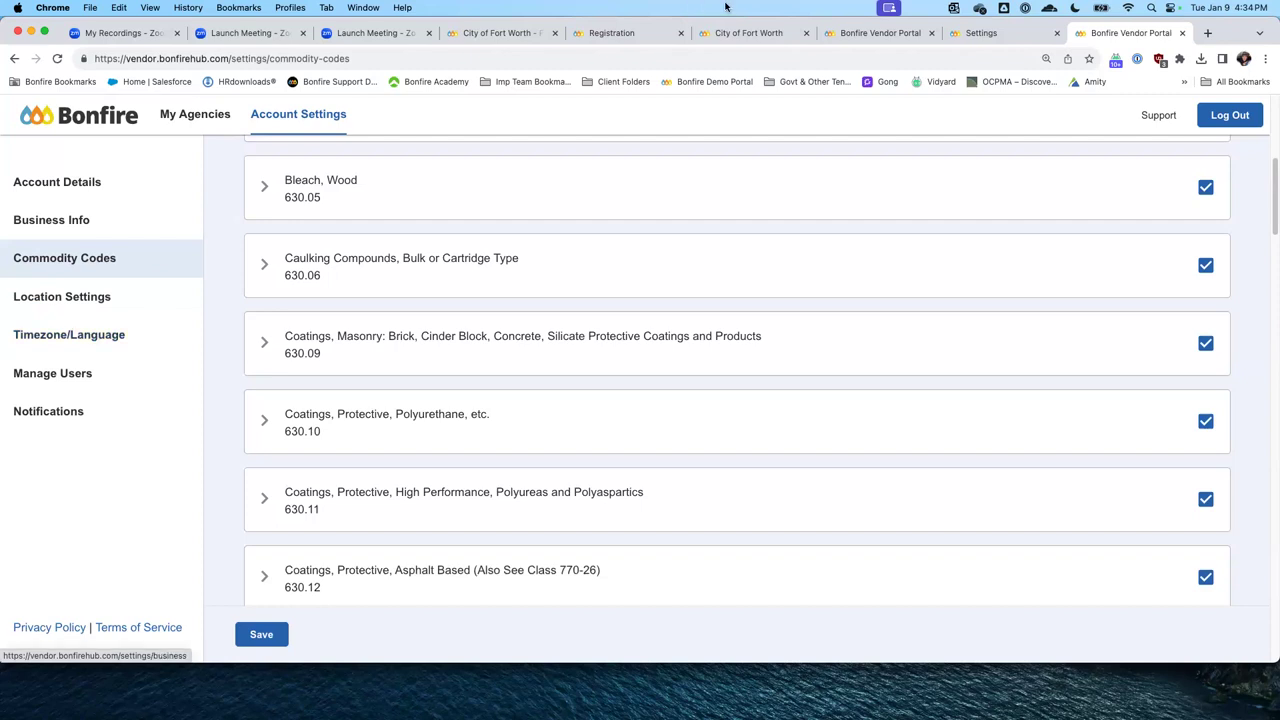
scroll(634, 546, down, 1)
scroll(633, 546, down, 5)
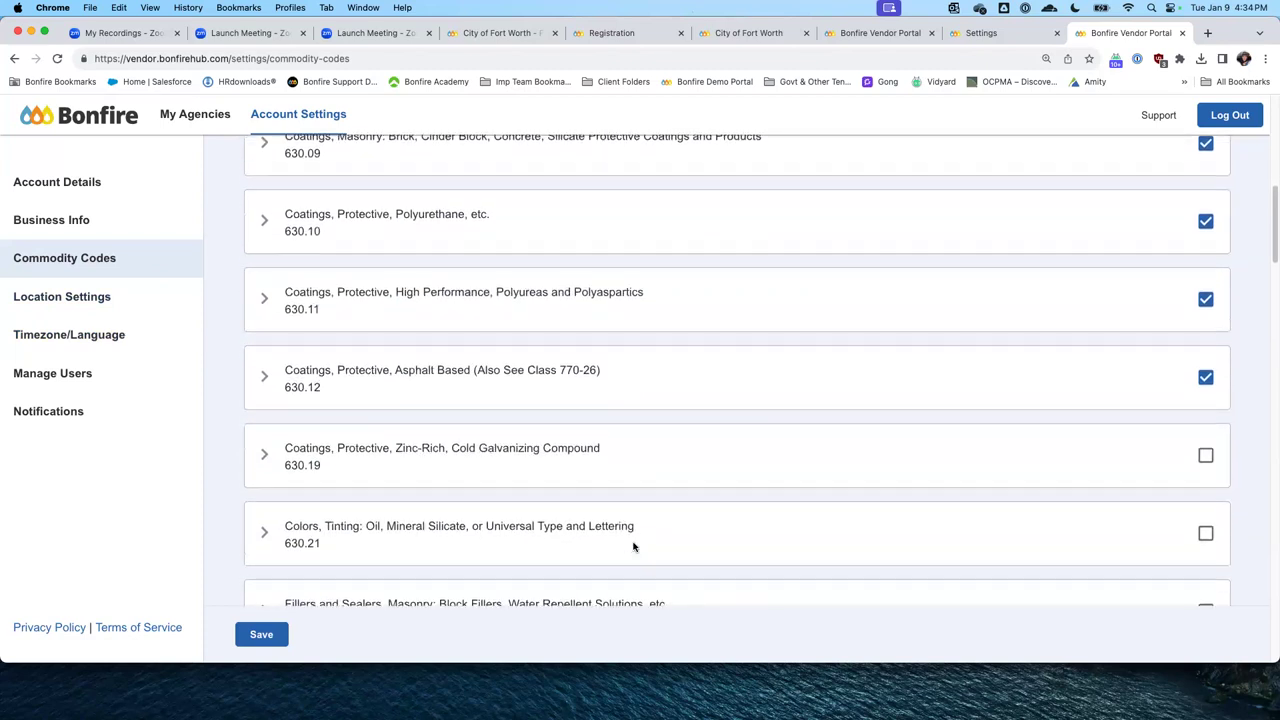
scroll(633, 546, up, 15)
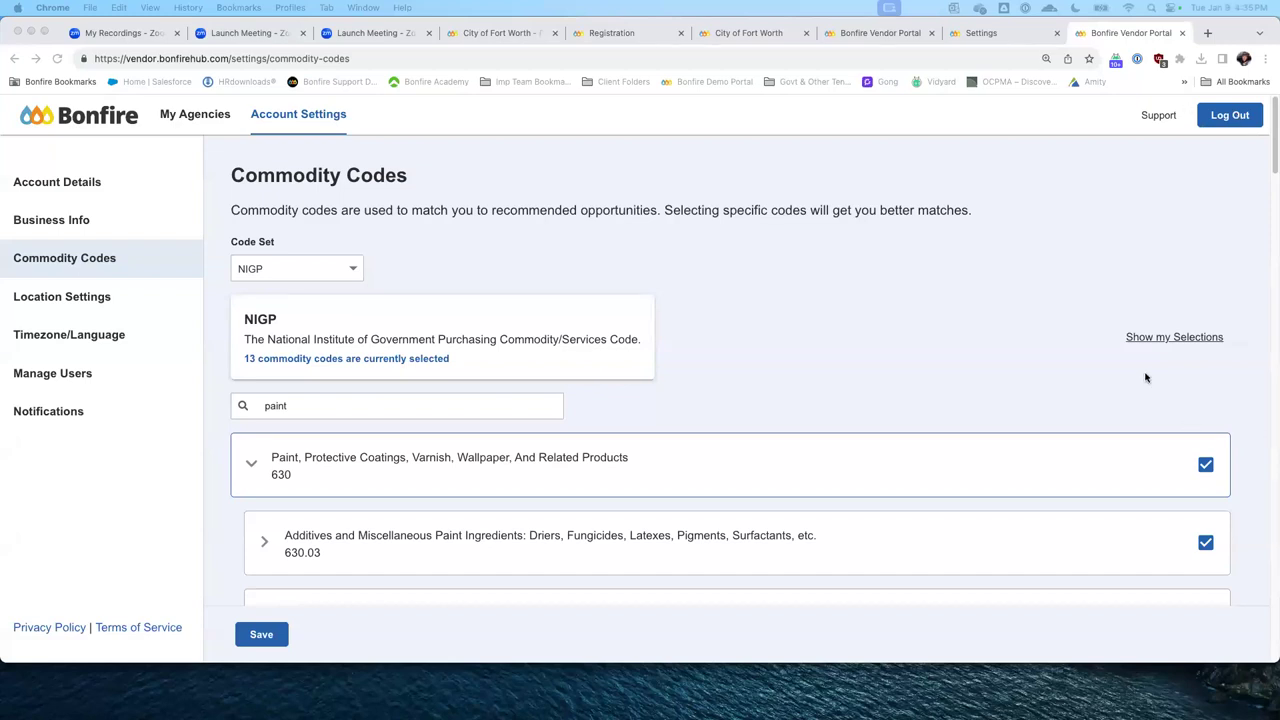
click(1000, 33)
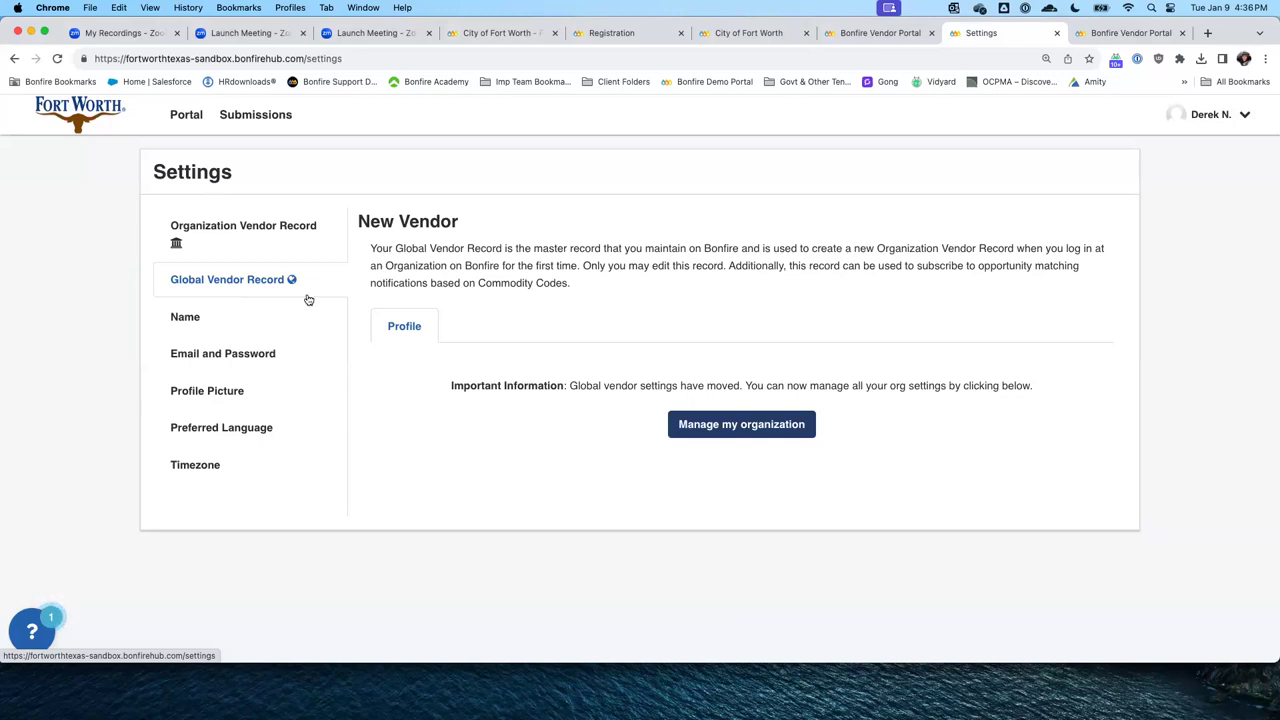
click(1245, 114)
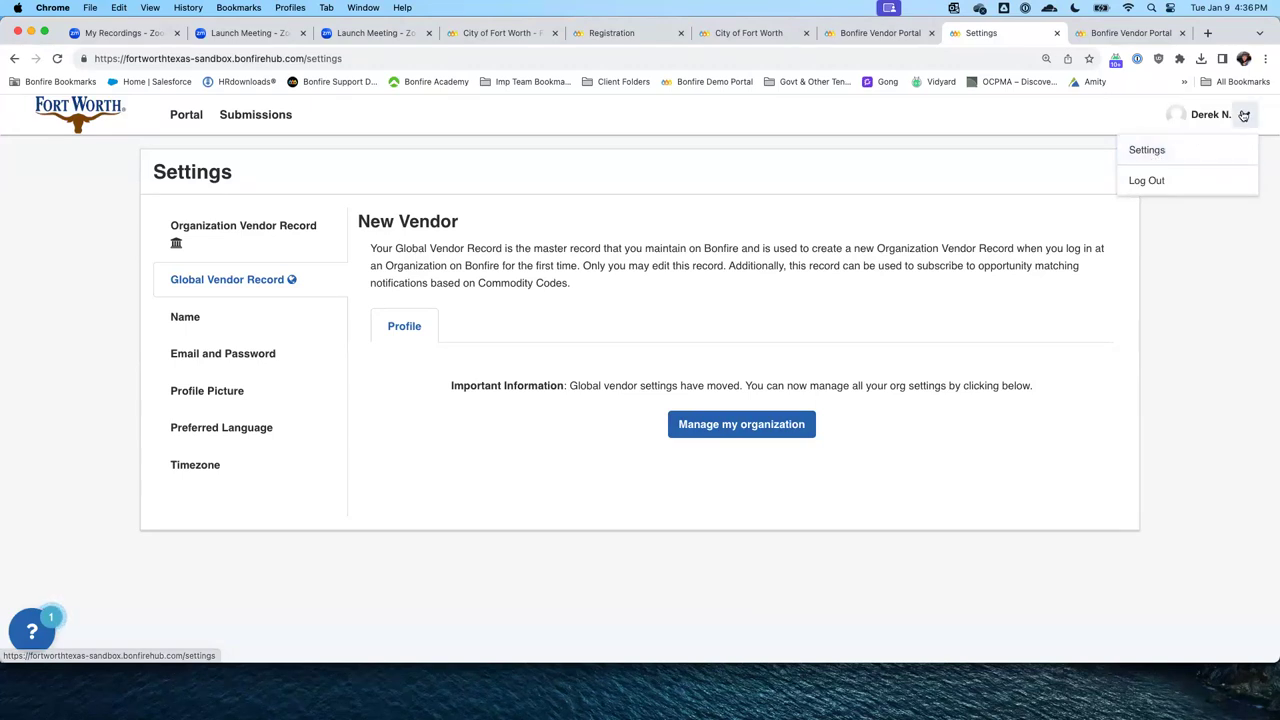
click(1146, 40)
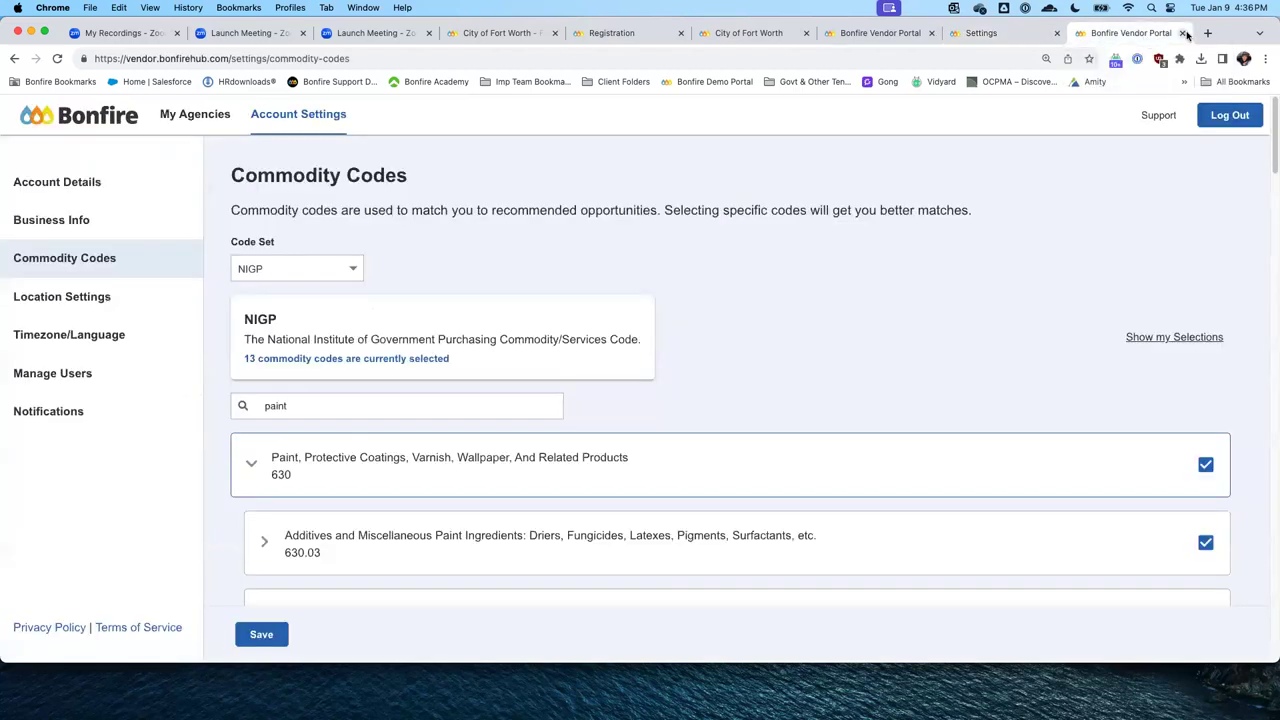
Close the duplicate Bonfire Vendor Portal tab
click(1182, 34)
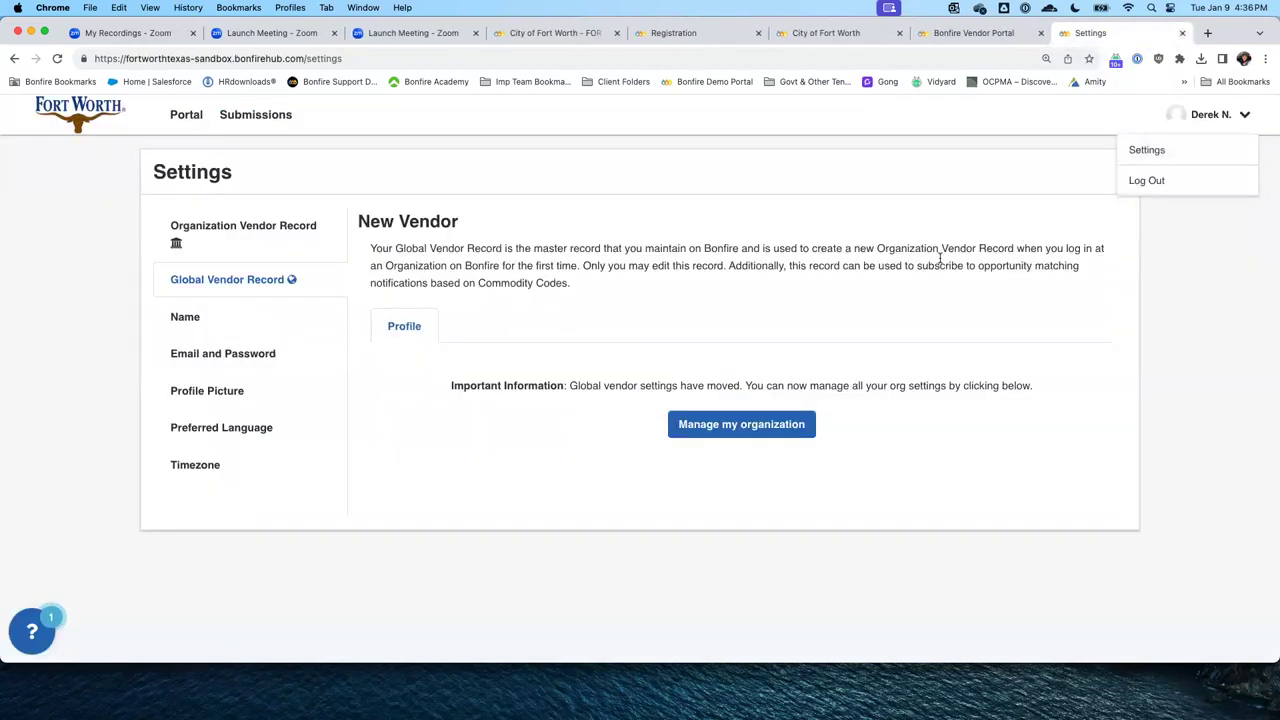
triple_click(935, 214)
double_click(469, 302)
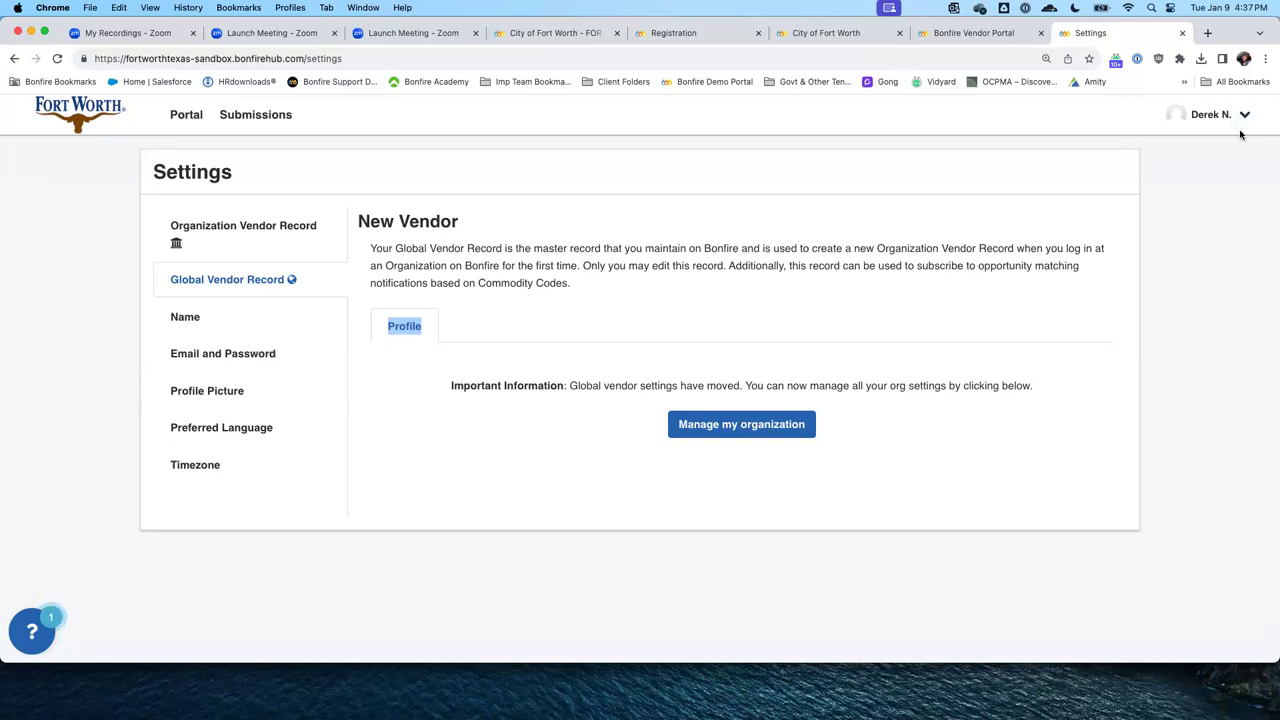
Go to account Settings and open Manage my organization in a new tab
click(1244, 115)
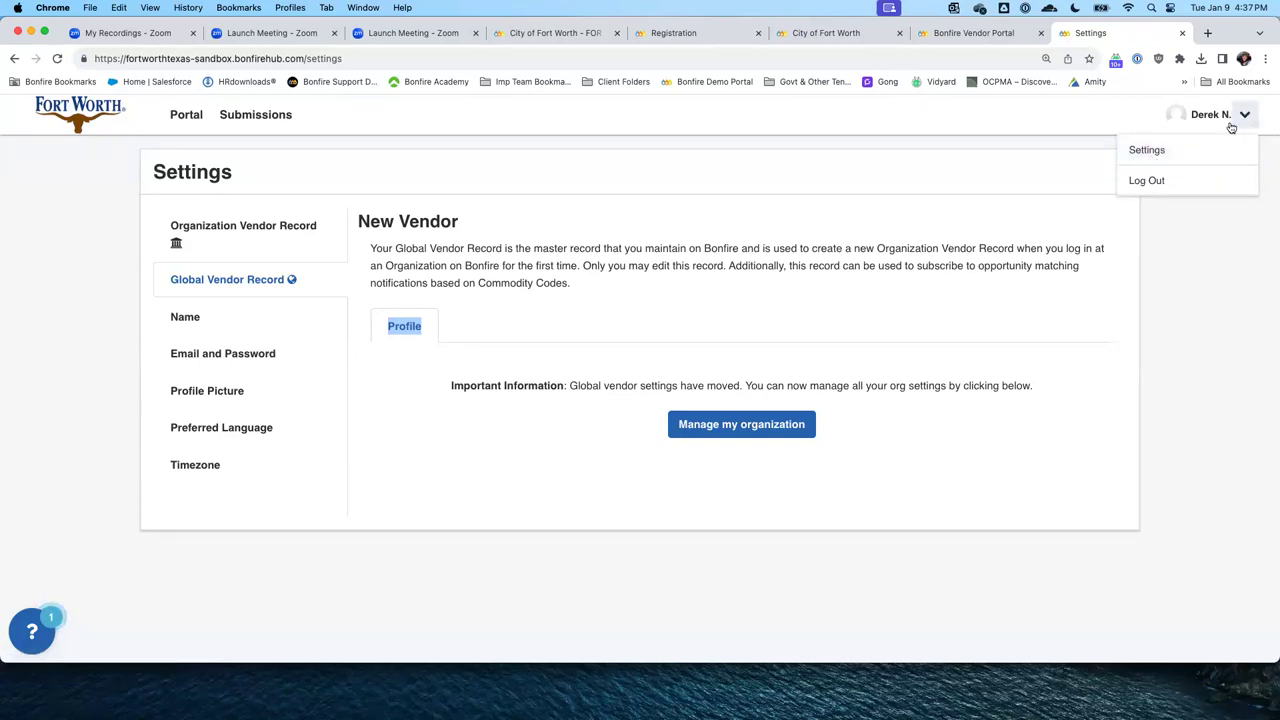
click(1150, 157)
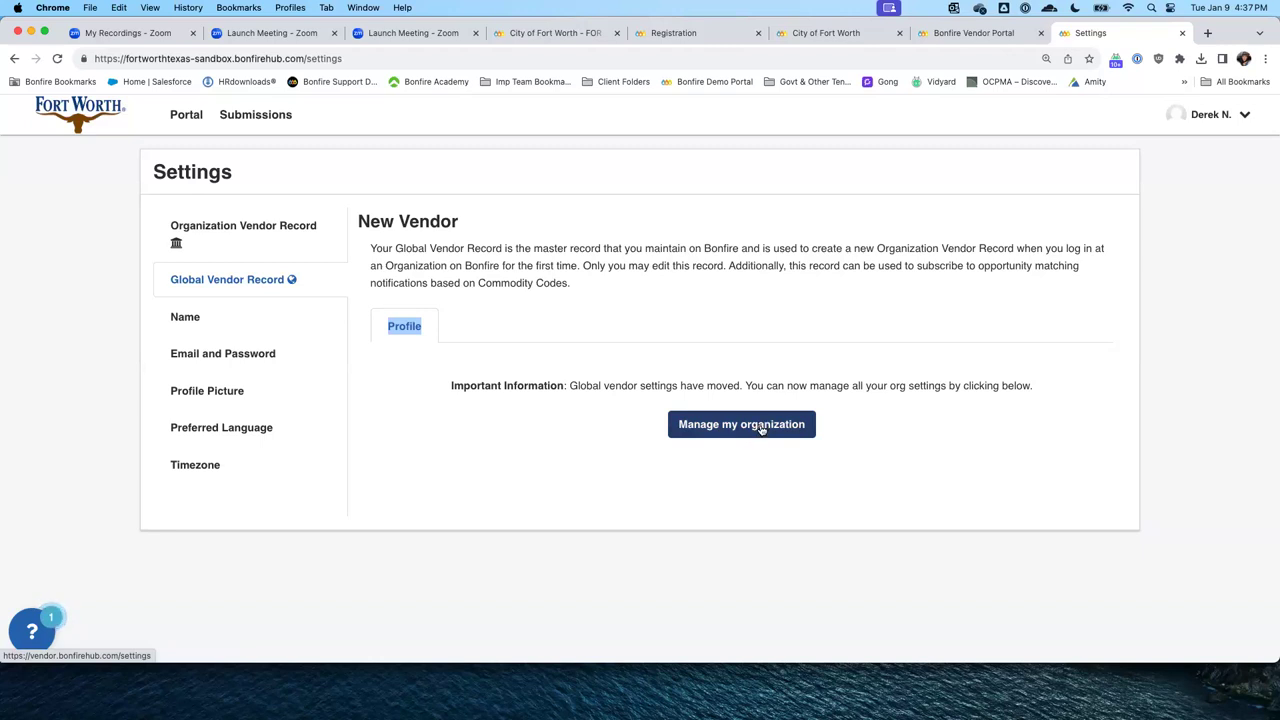
click(761, 428)
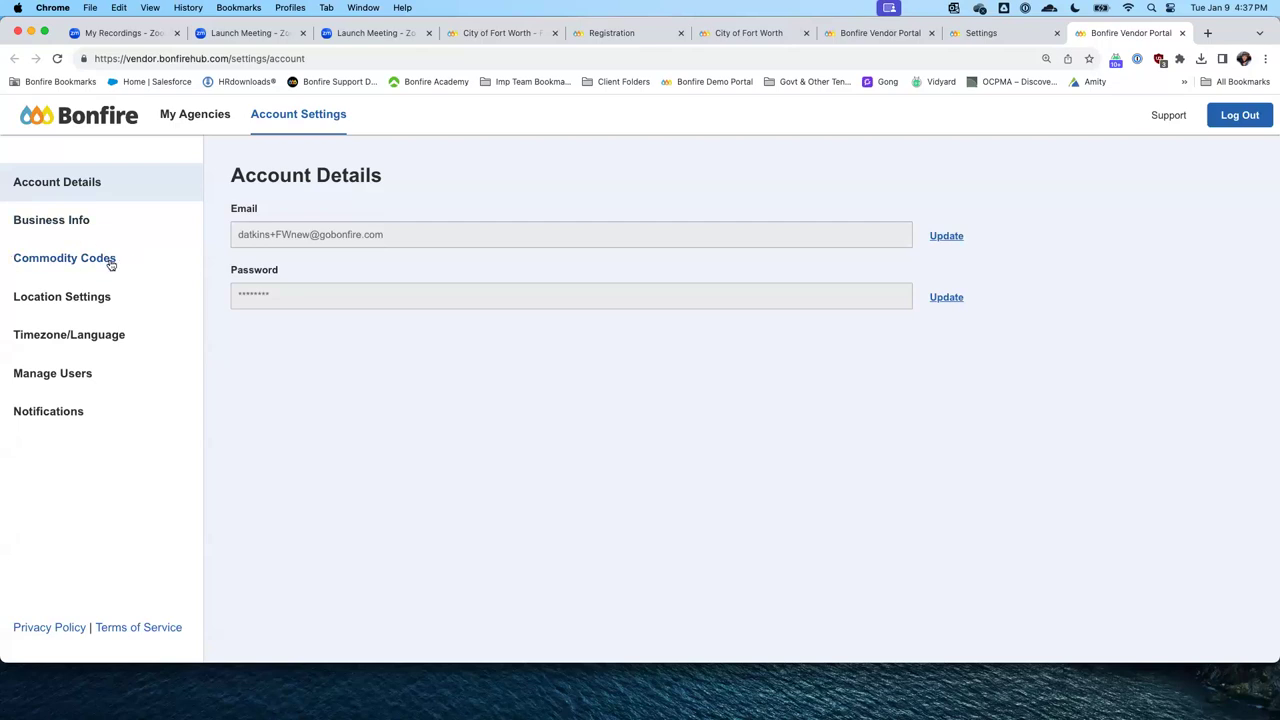
View the NIGP commodity codes (13 selected), then return to the Fort Worth Settings tab
click(75, 260)
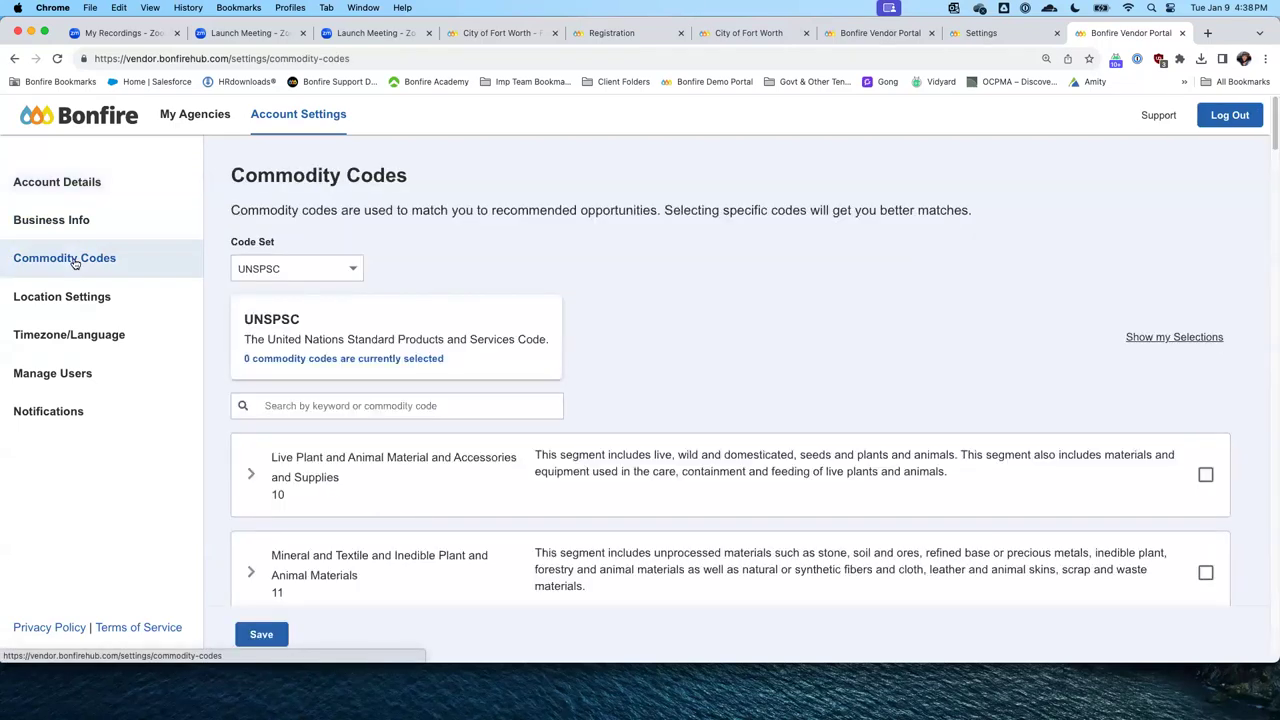
click(292, 276)
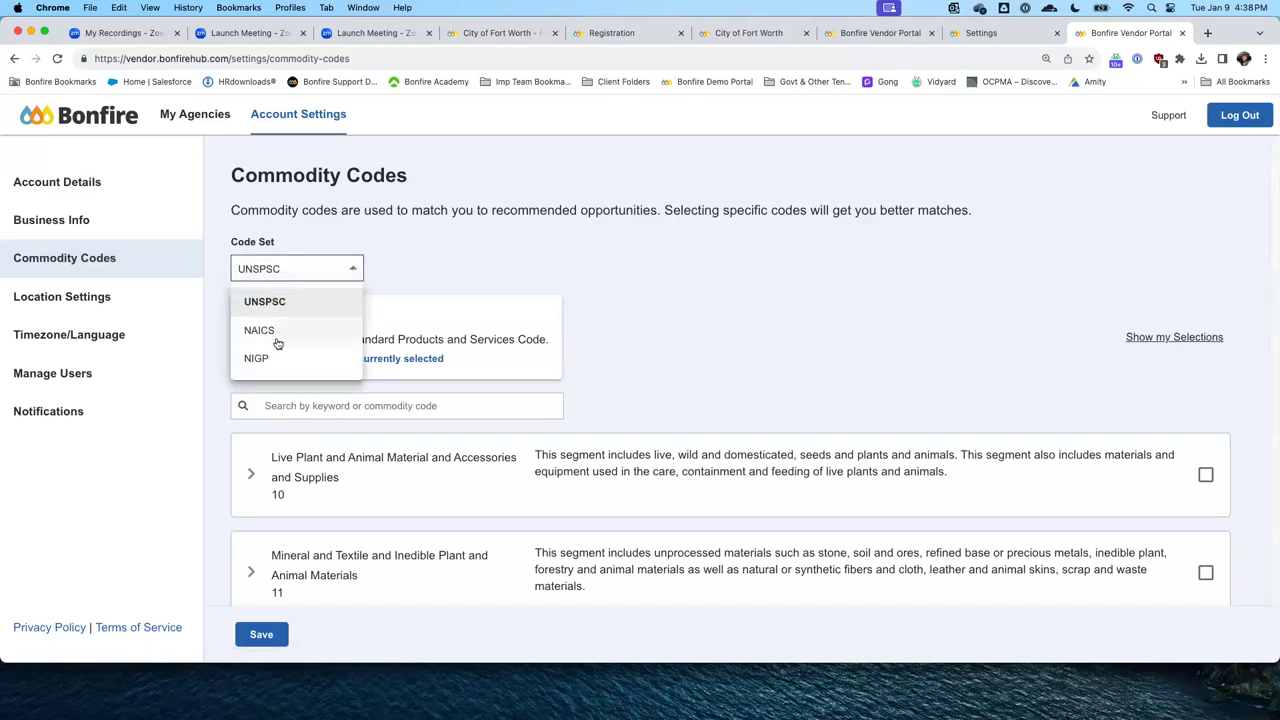
click(257, 359)
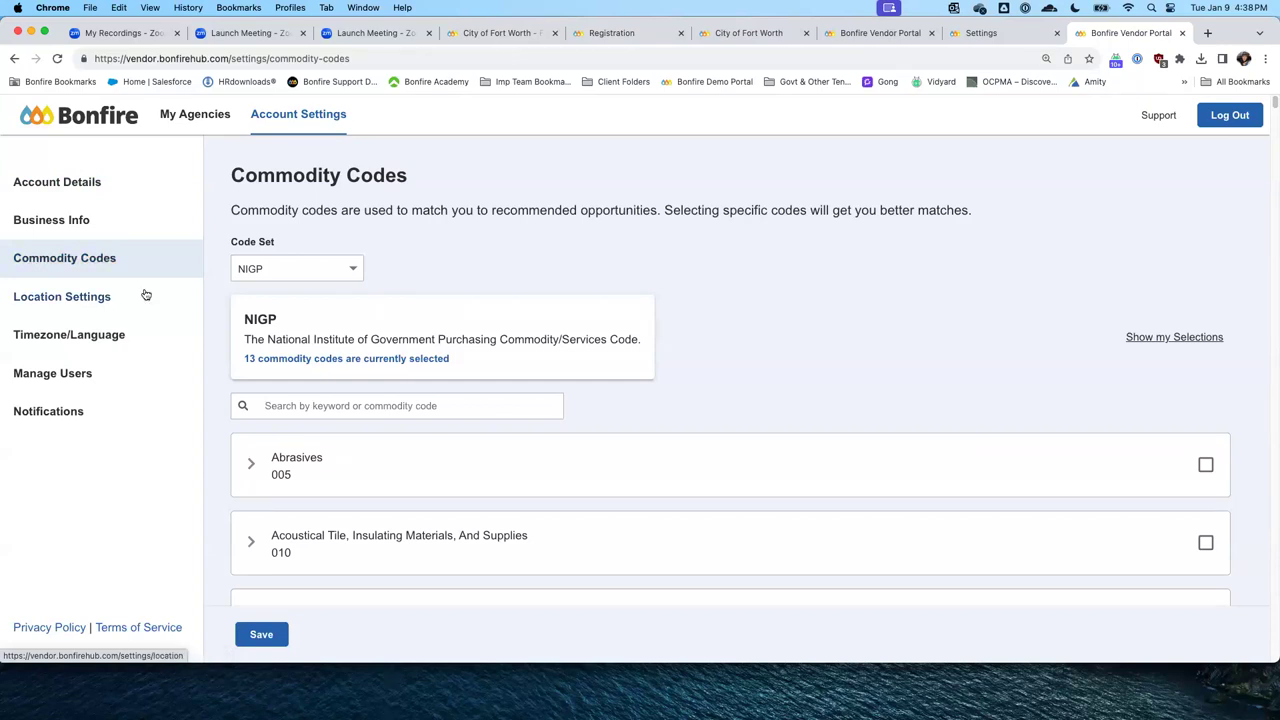
click(985, 33)
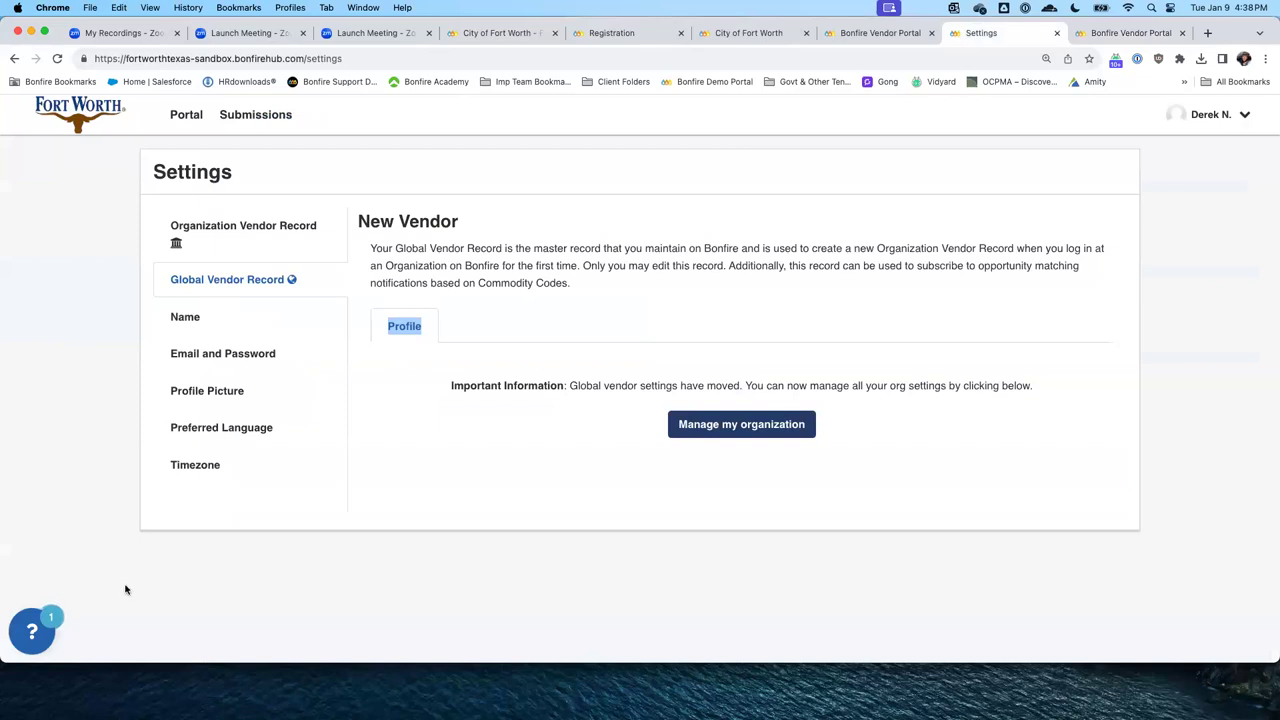
Browse the Vendor Help Center articles, then return to the vendor portal's NIGP commodity codes
click(36, 636)
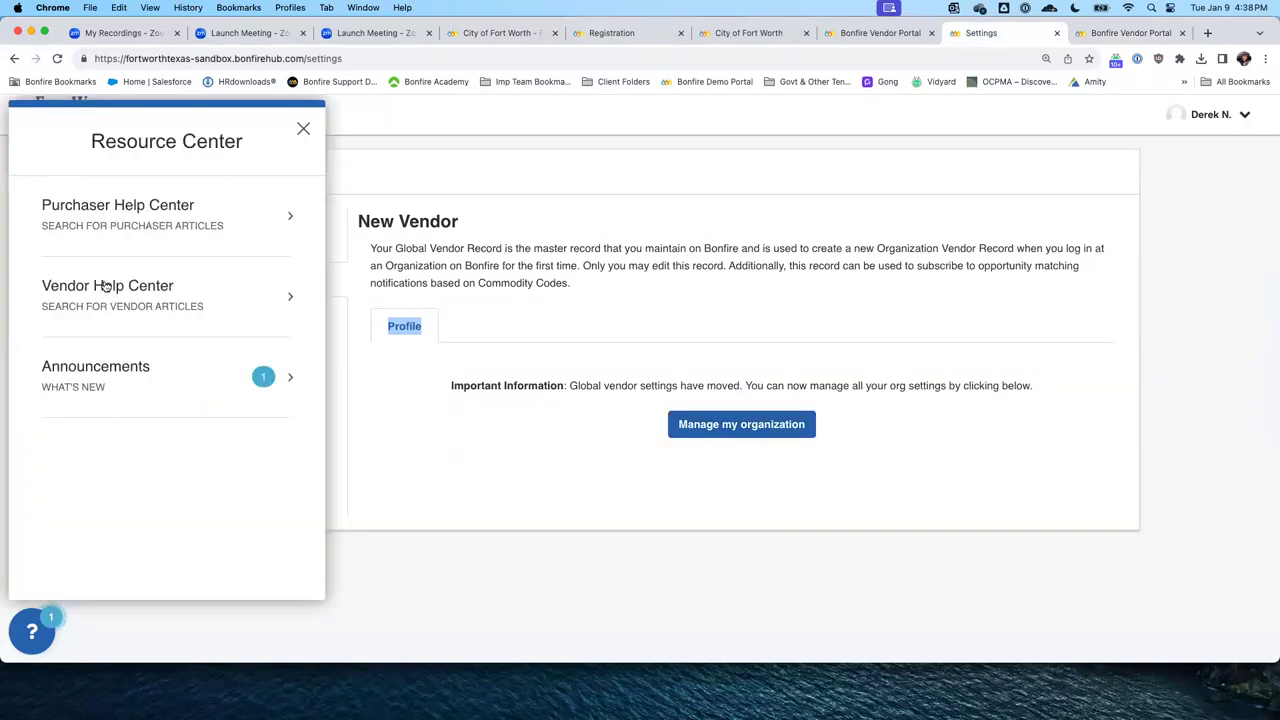
click(106, 288)
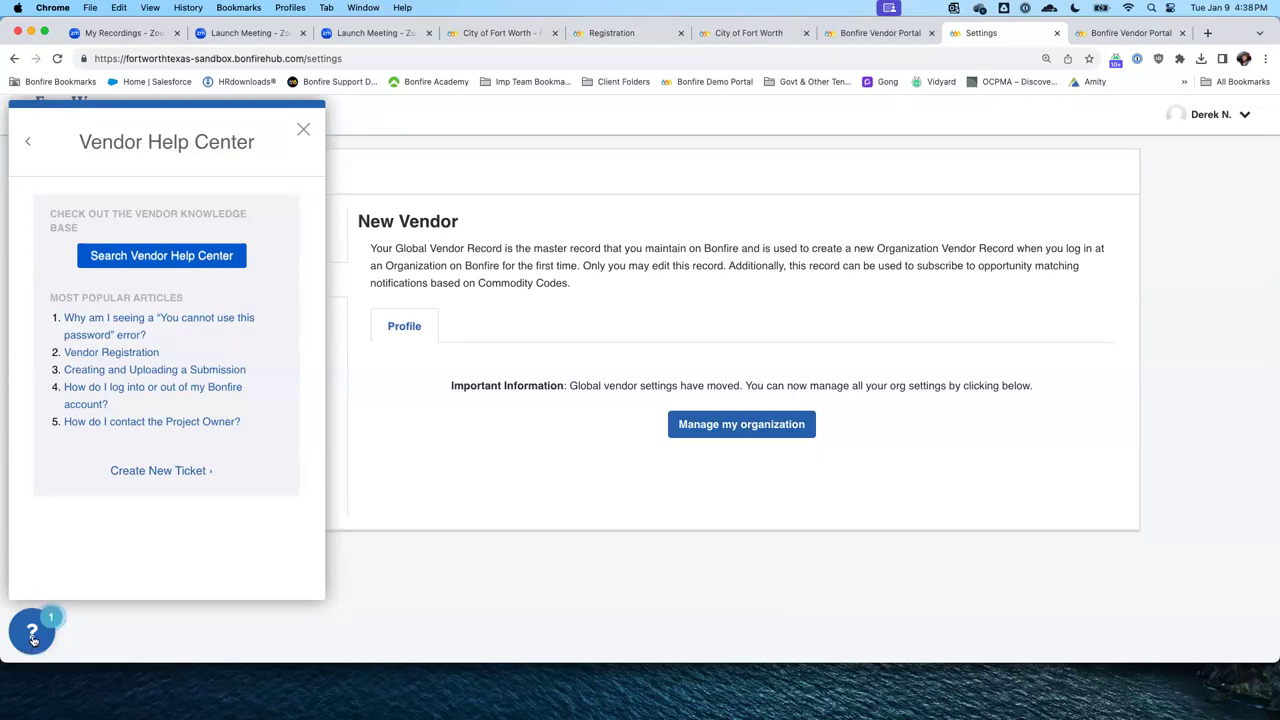
click(1118, 38)
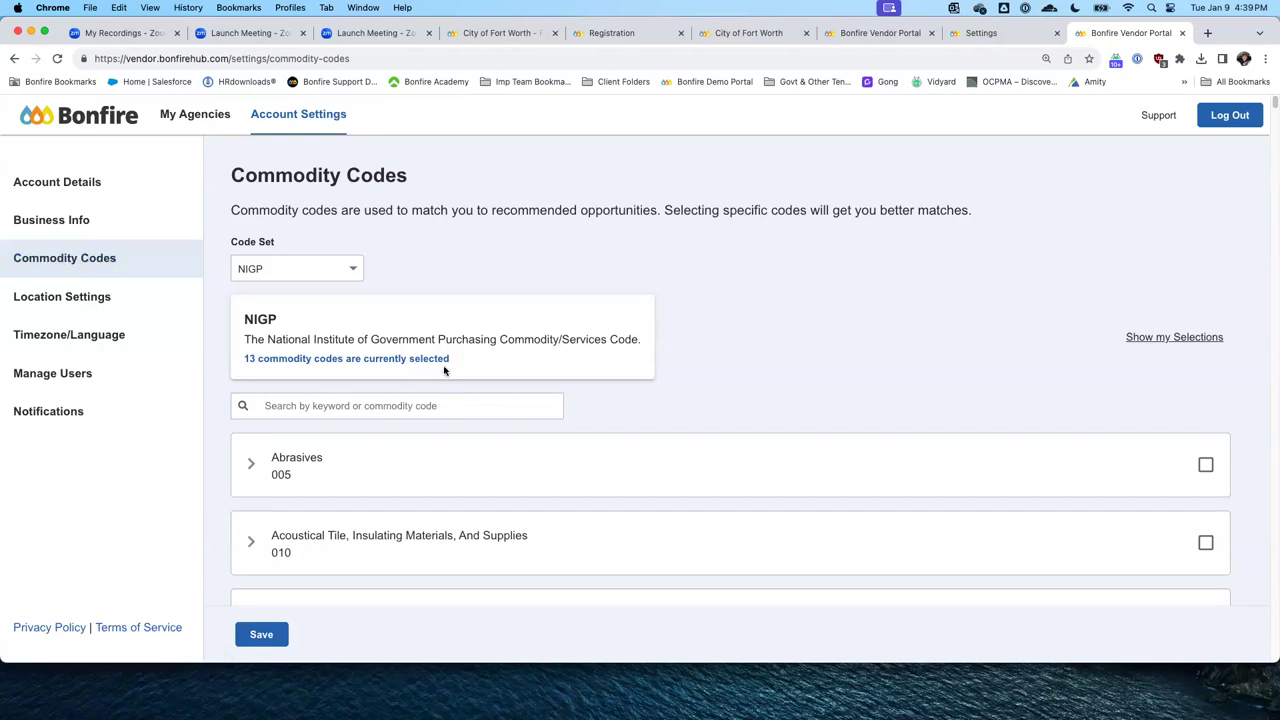
List only the 13 selected NIGP codes and scroll through them, including Paint 630 and Consulting Services 918
click(1180, 337)
scroll(395, 438, down, 3)
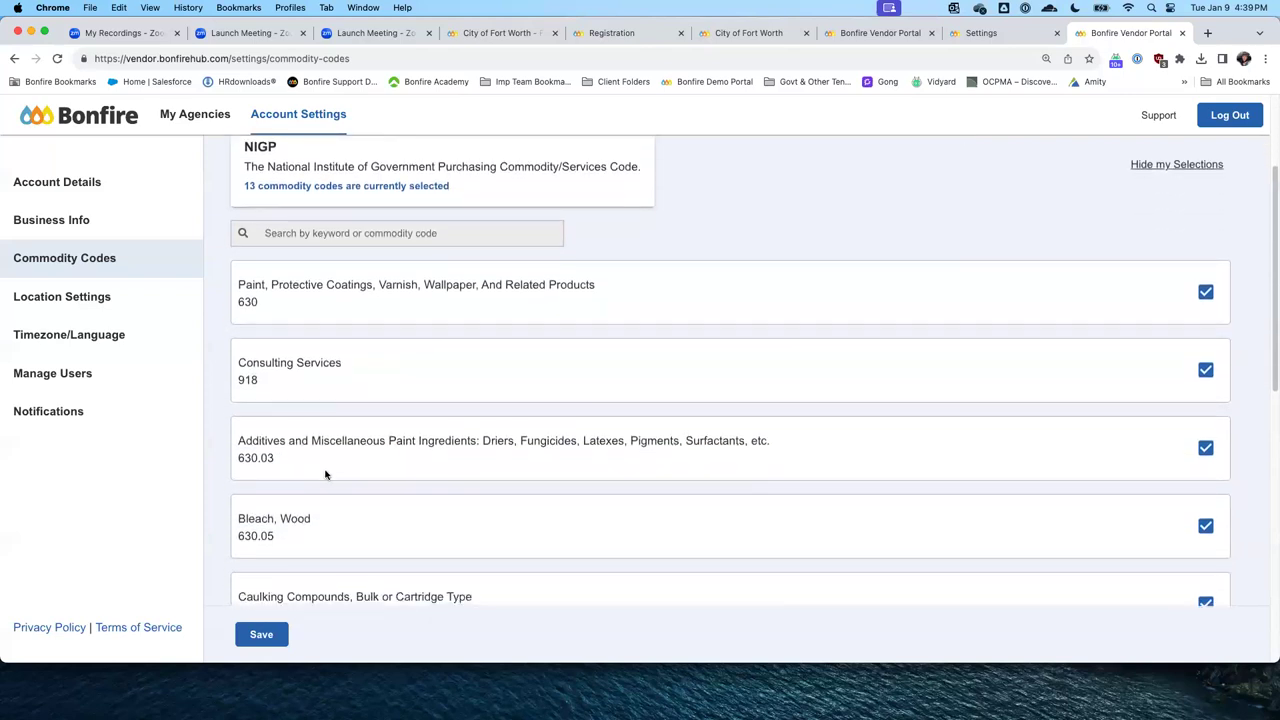
scroll(509, 410, down, 2)
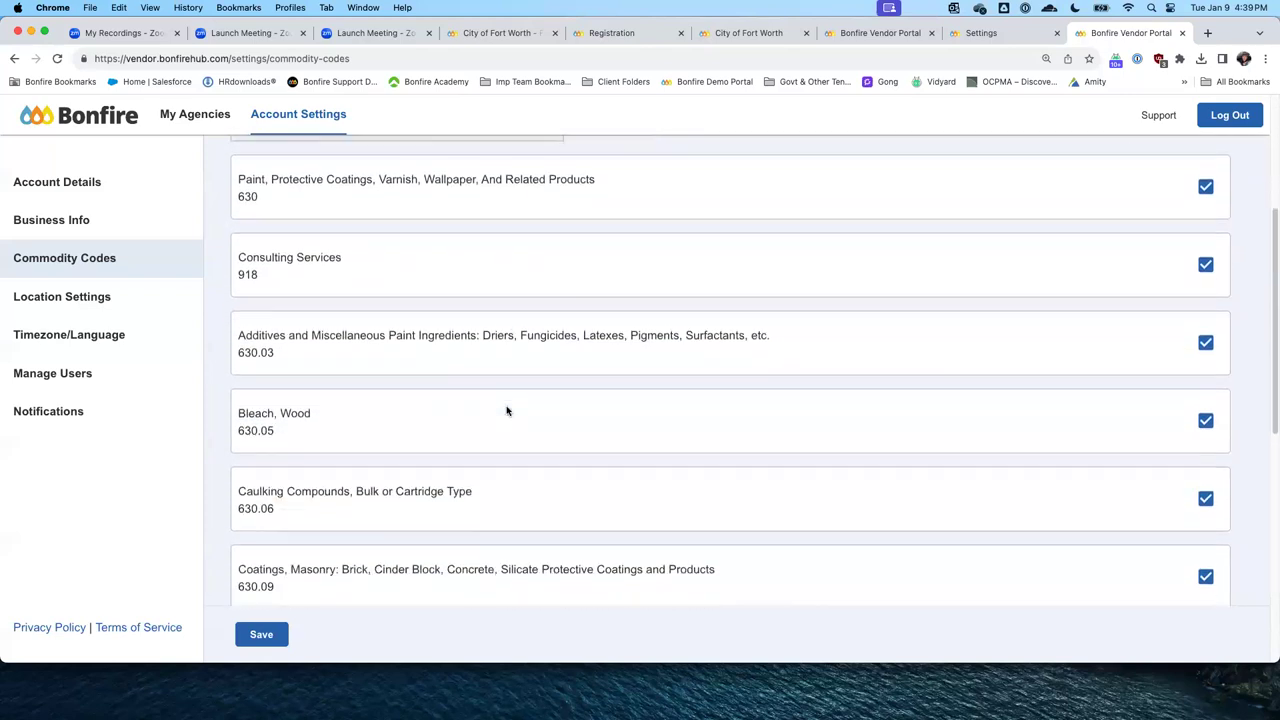
scroll(488, 451, down, 1)
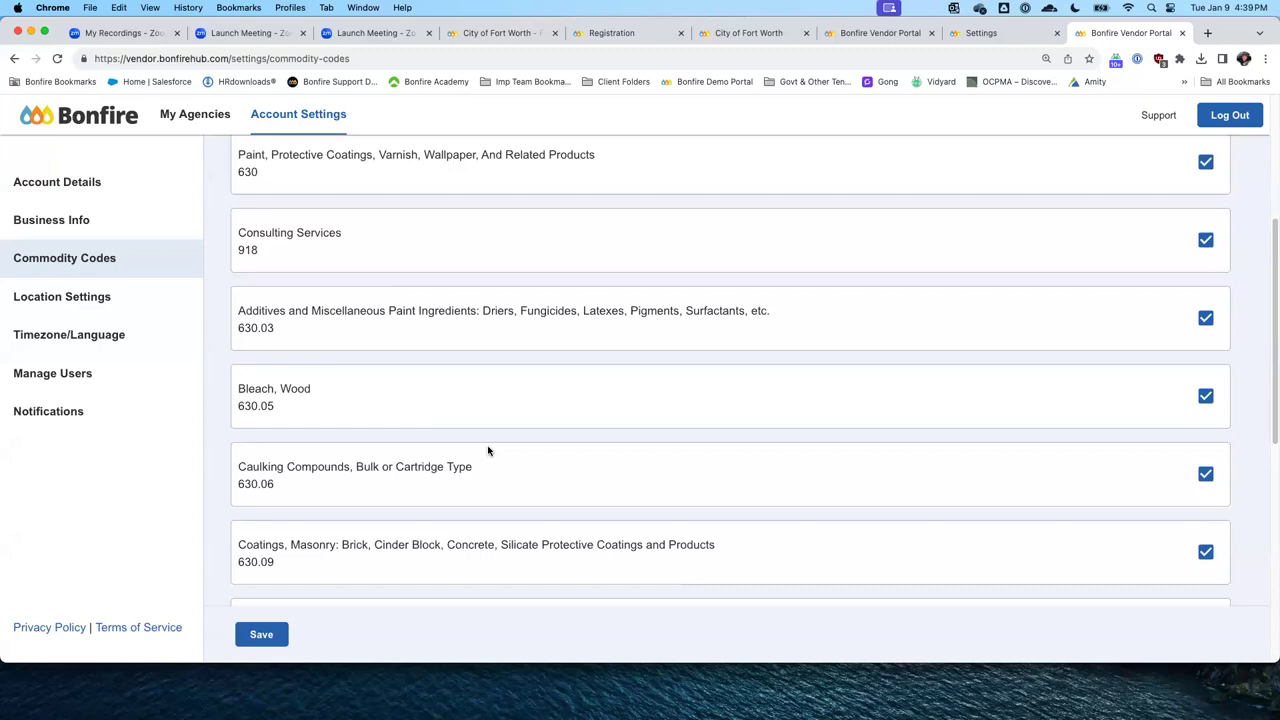
scroll(488, 451, up, 5)
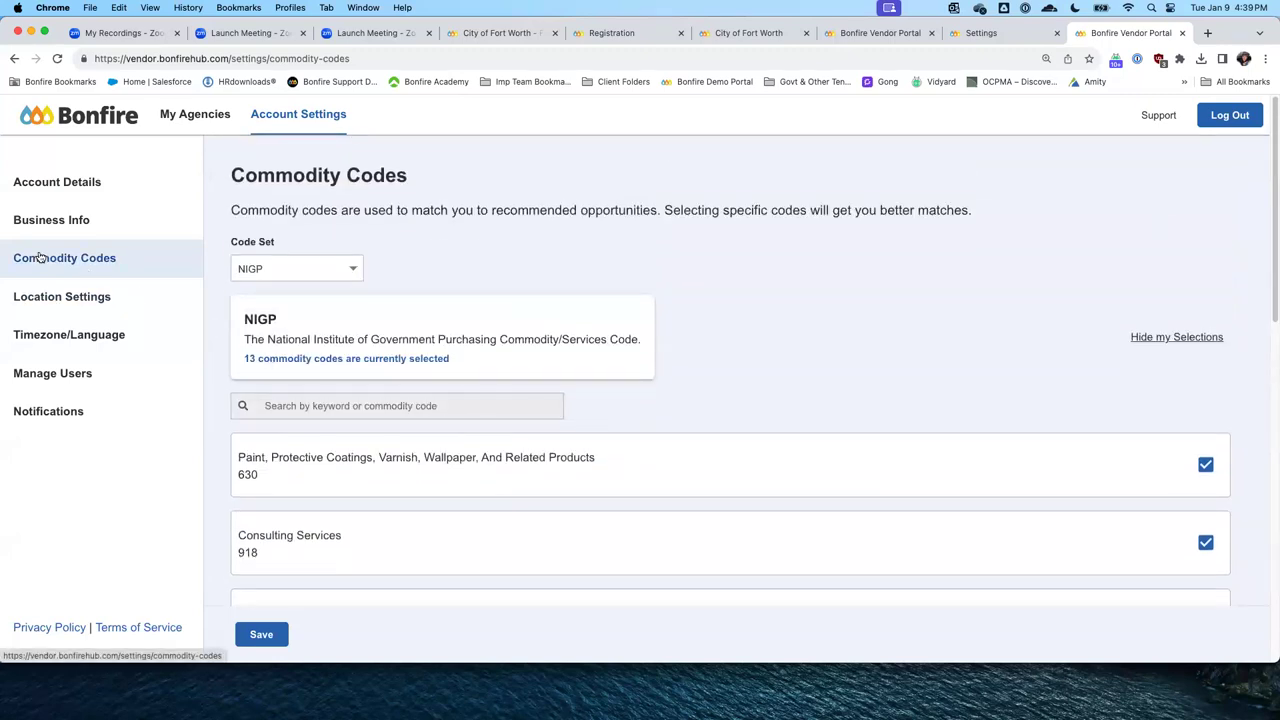
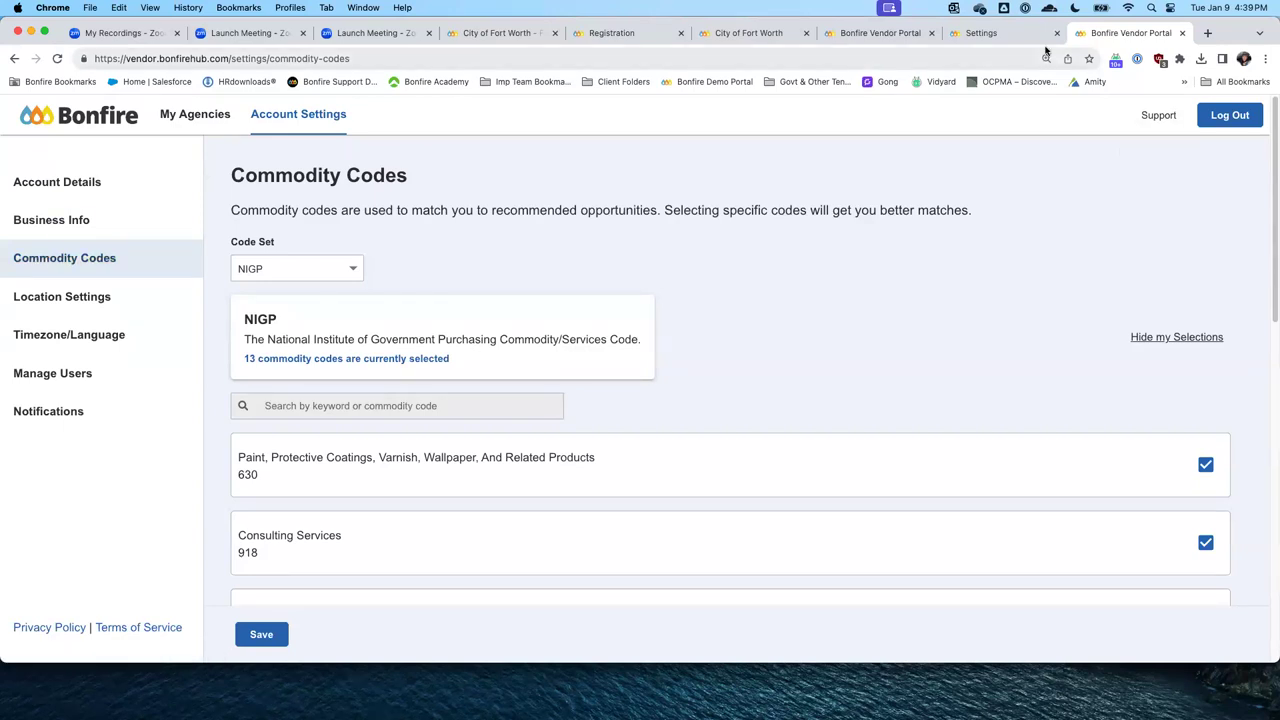
Go to the portal's Settings page and browse the Vendor Help Center articles, then close them
click(994, 40)
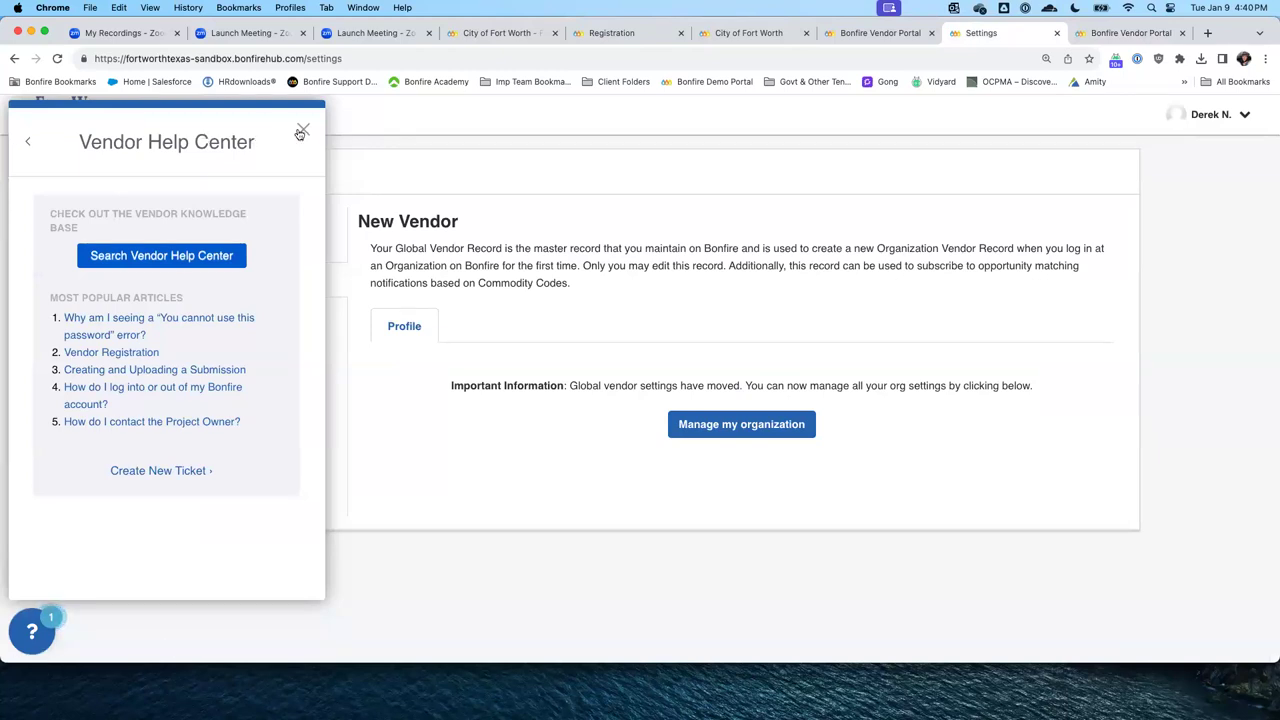
click(303, 129)
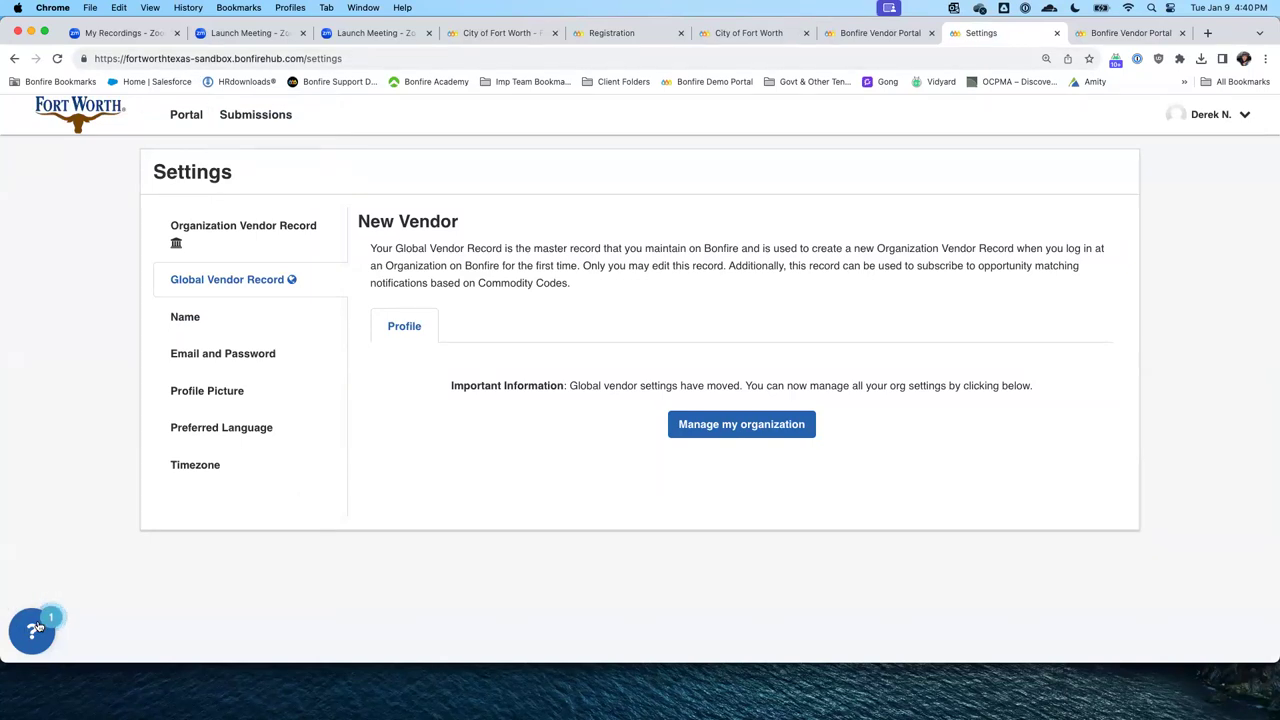
click(35, 625)
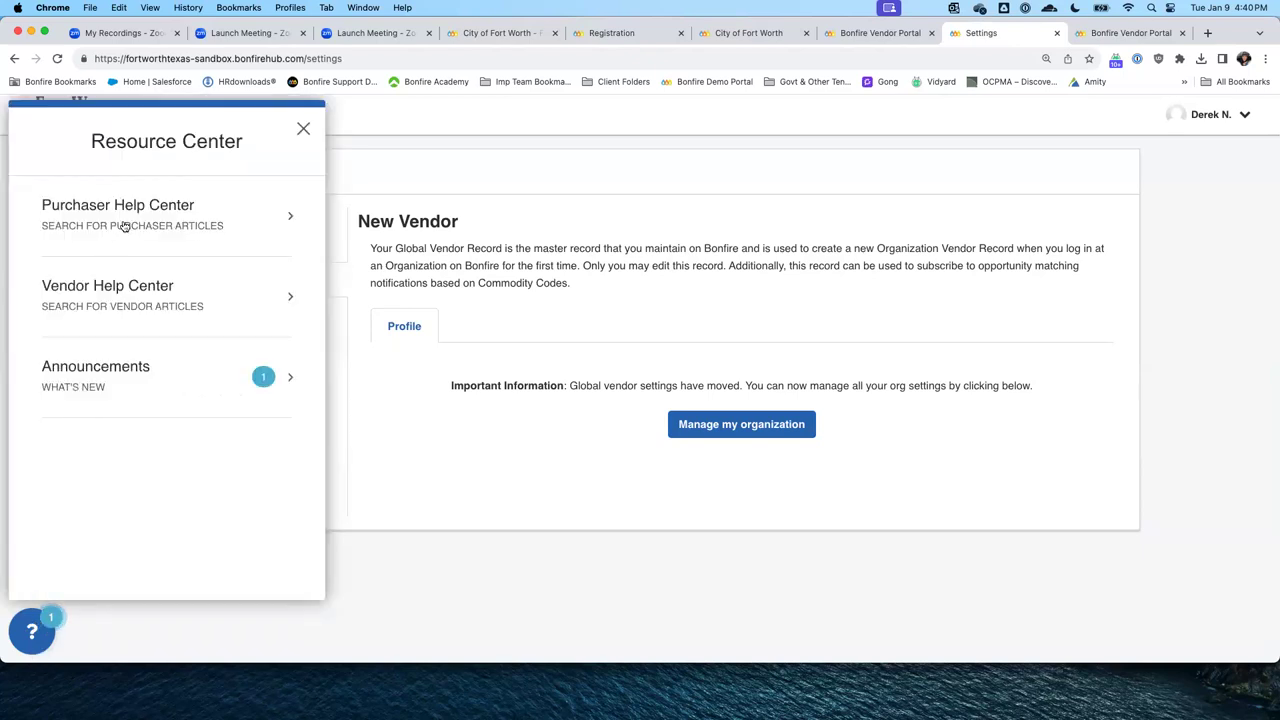
click(70, 289)
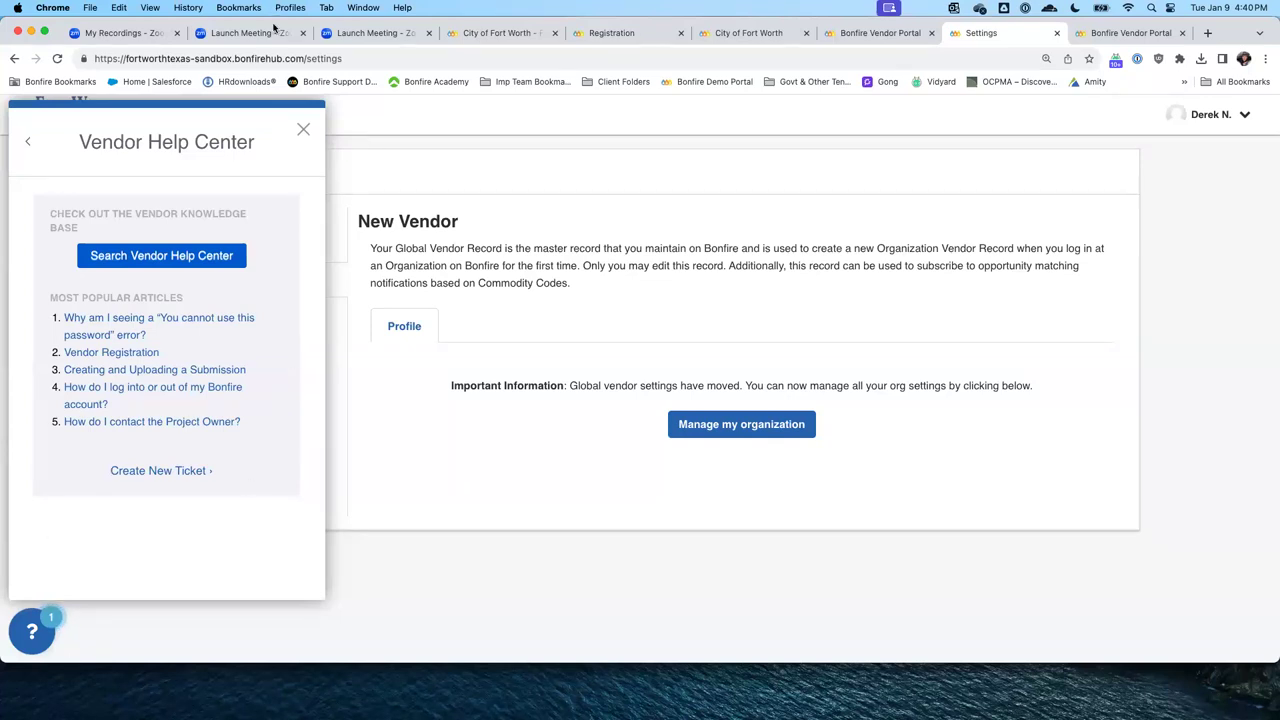
click(303, 130)
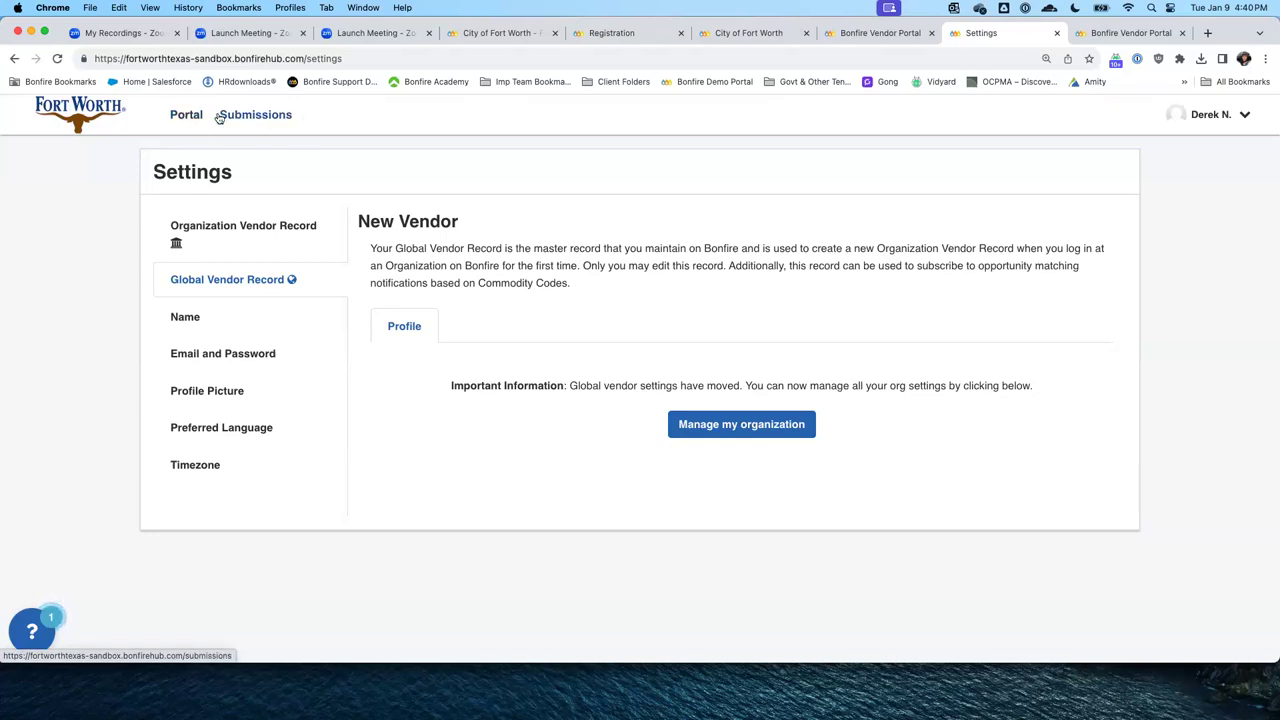
List completed submissions and open the Actions menu for the Thomas Place Storm Drain Improvements bid
click(248, 117)
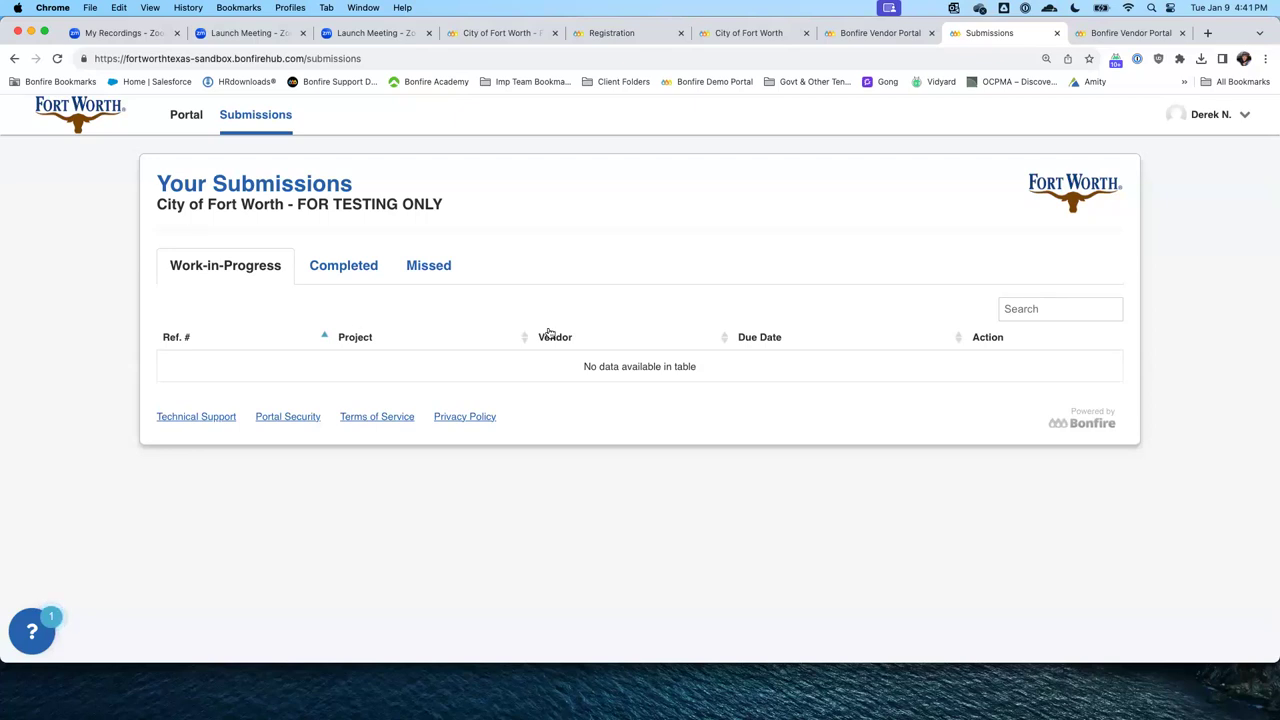
click(342, 268)
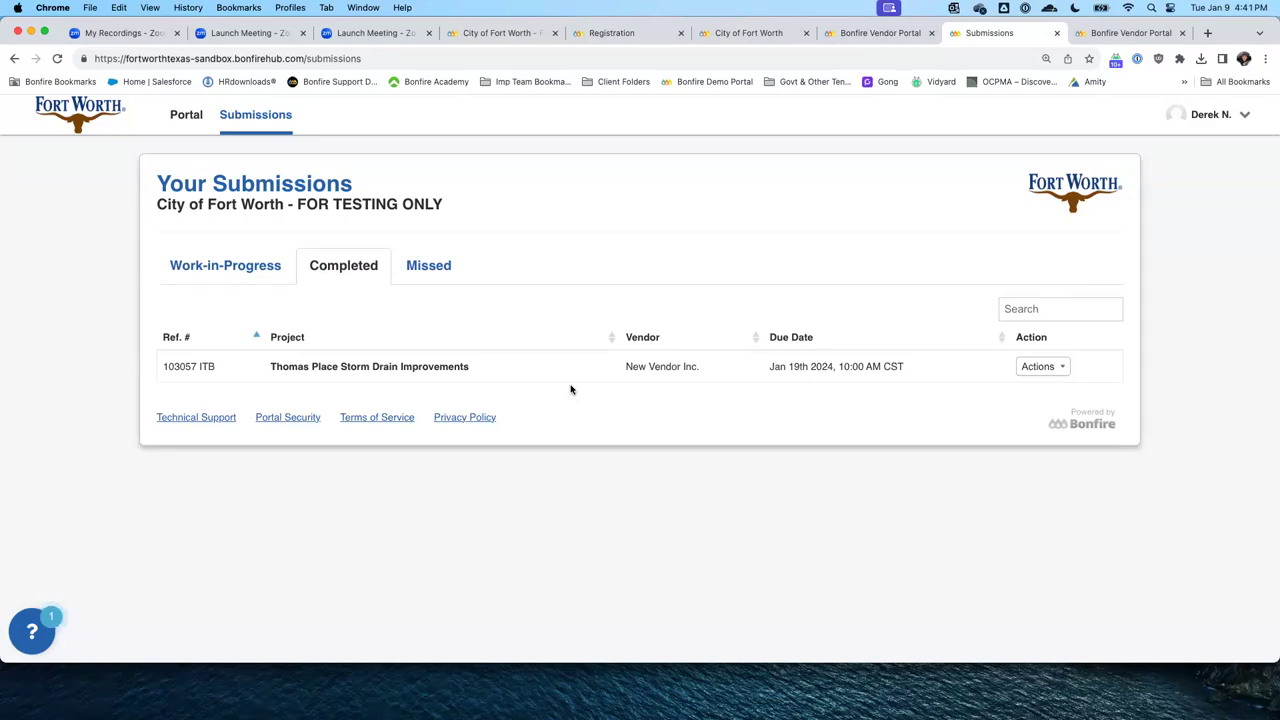
click(1057, 368)
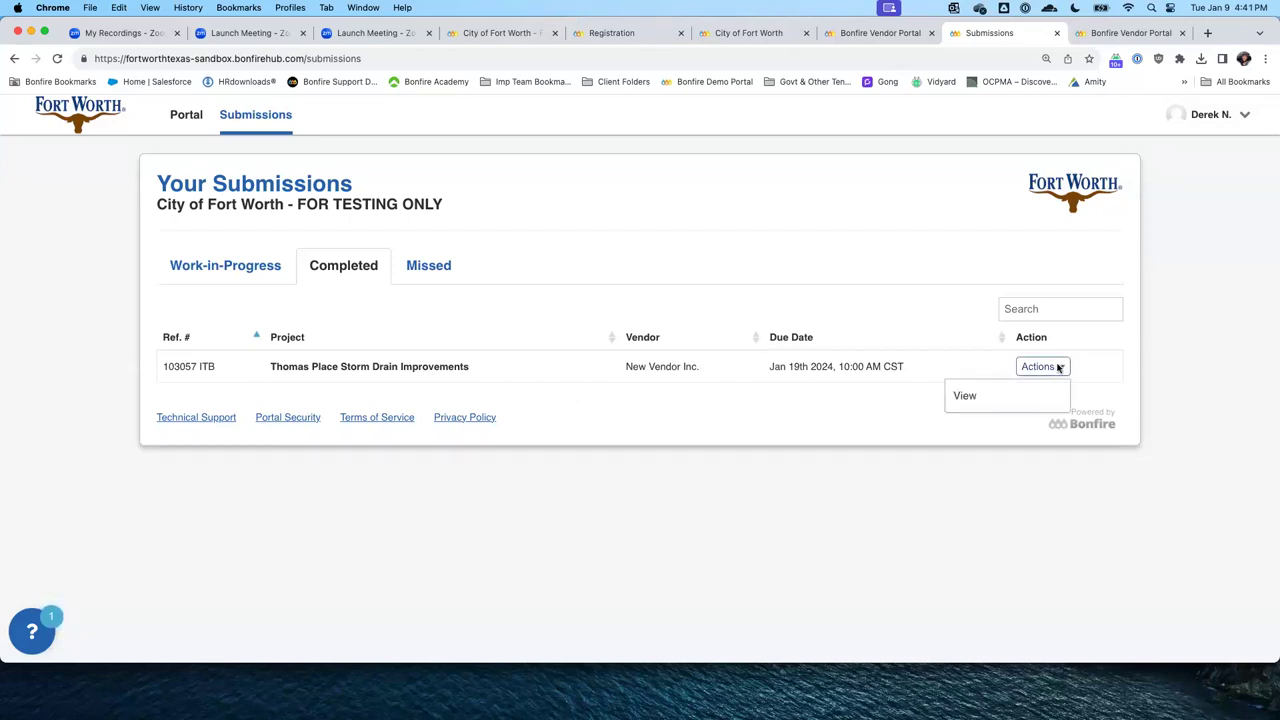
click(965, 396)
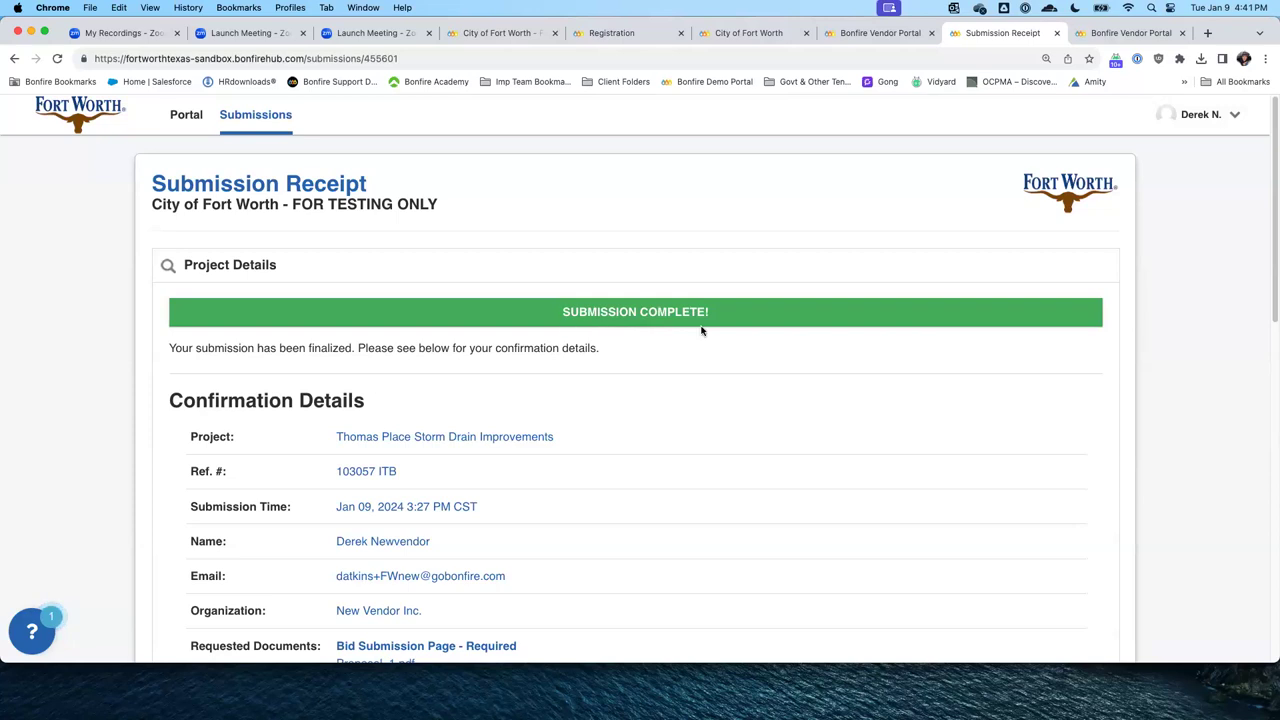
scroll(702, 331, down, 1)
scroll(702, 331, down, 10)
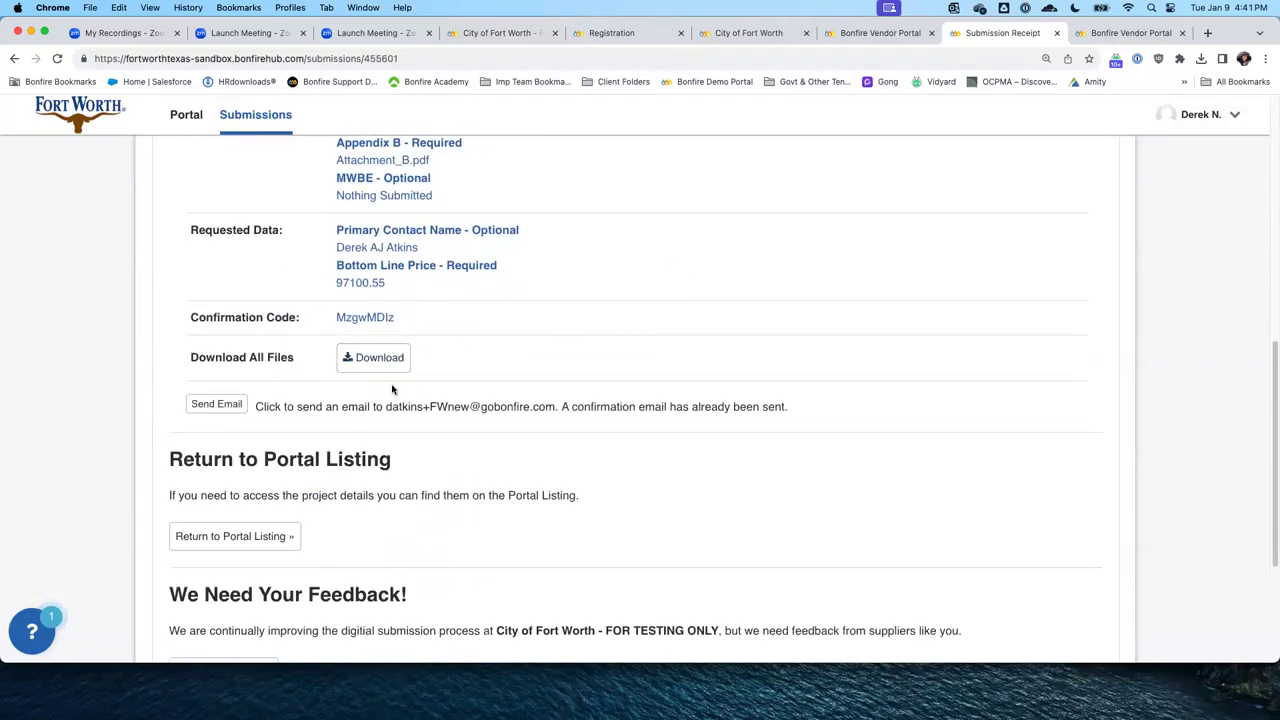
scroll(380, 375, down, 5)
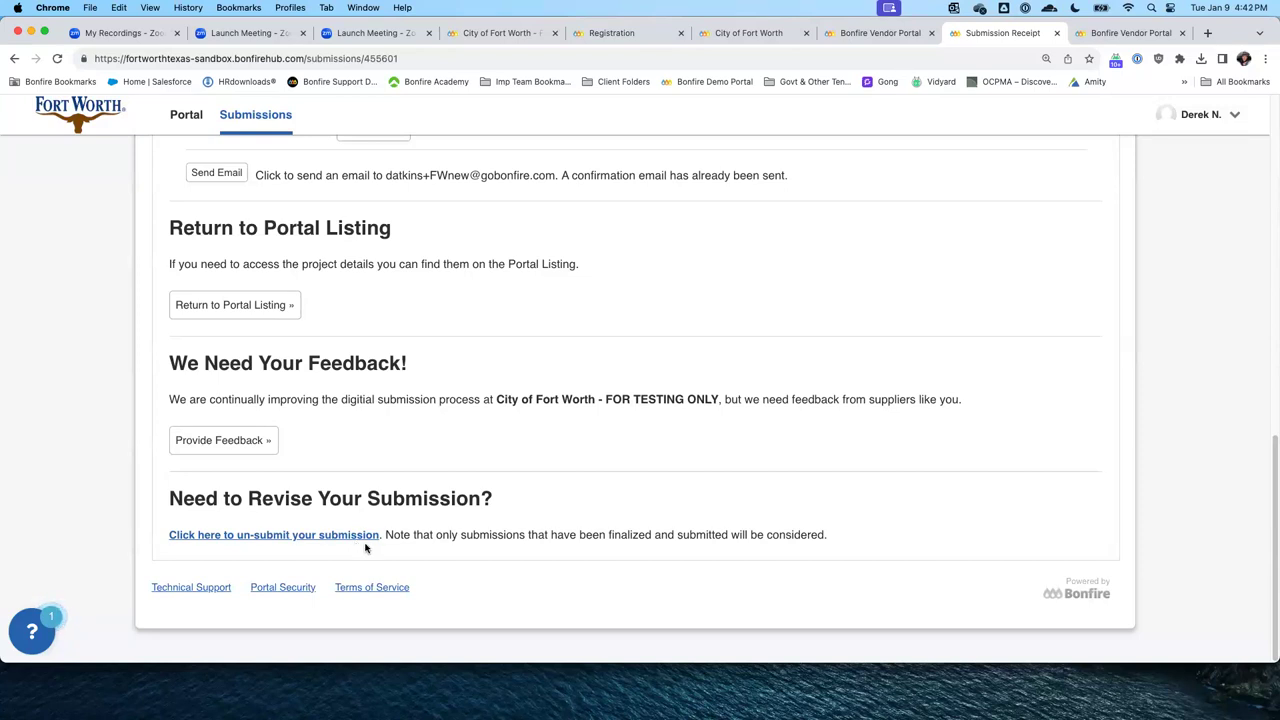
scroll(651, 463, up, 15)
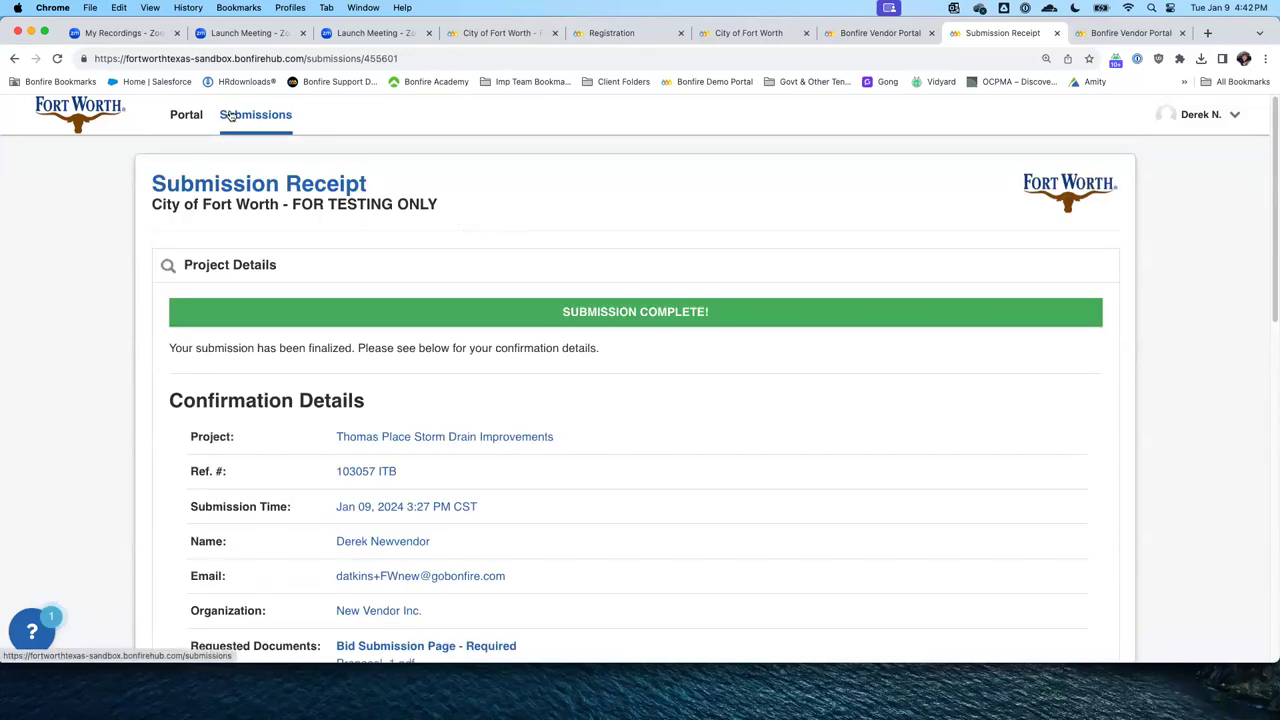
Go back to Submissions and open the empty Missed tab
click(266, 119)
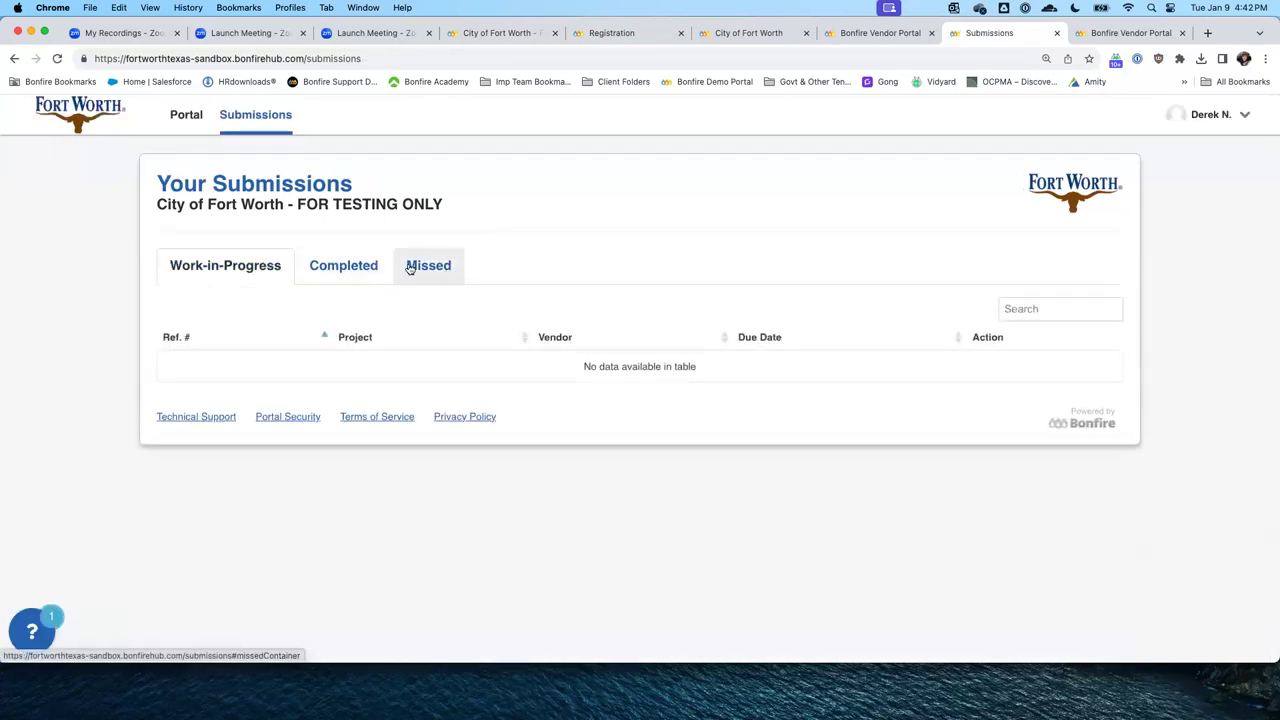
click(415, 277)
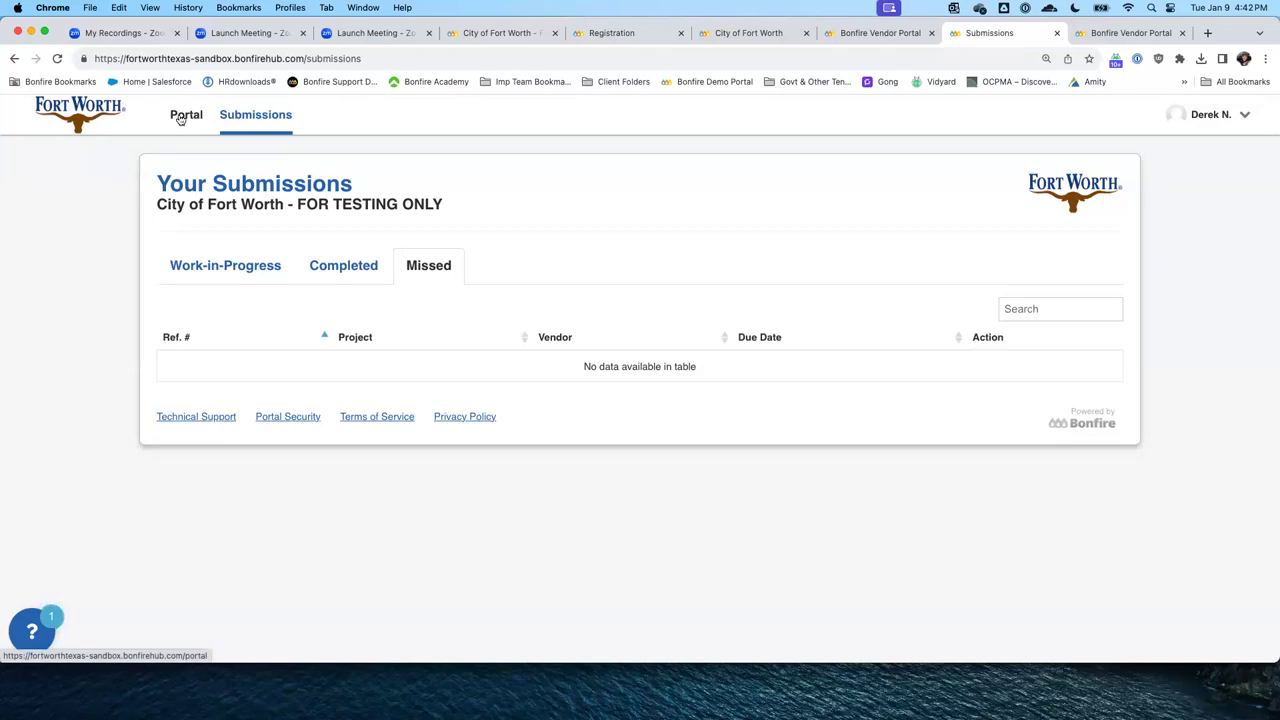
On the Portal page, check My Opportunities, then return to Open Public Opportunities
click(190, 116)
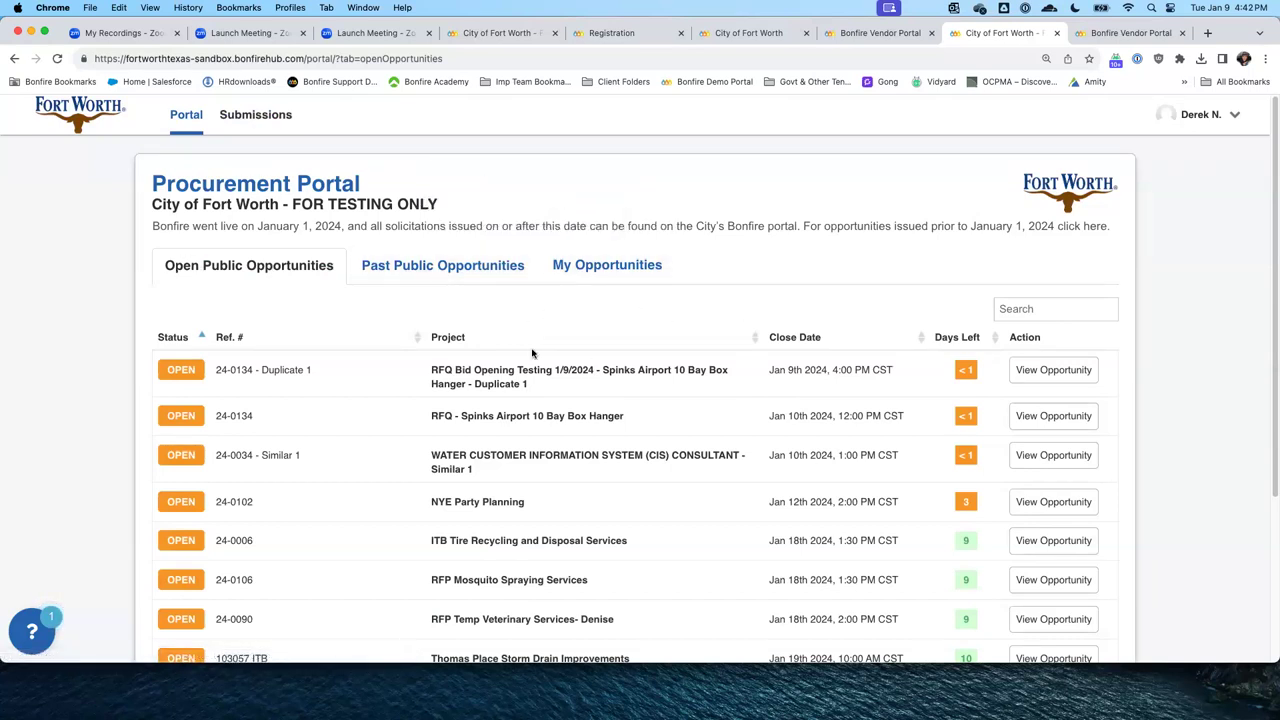
scroll(655, 333, down, 1)
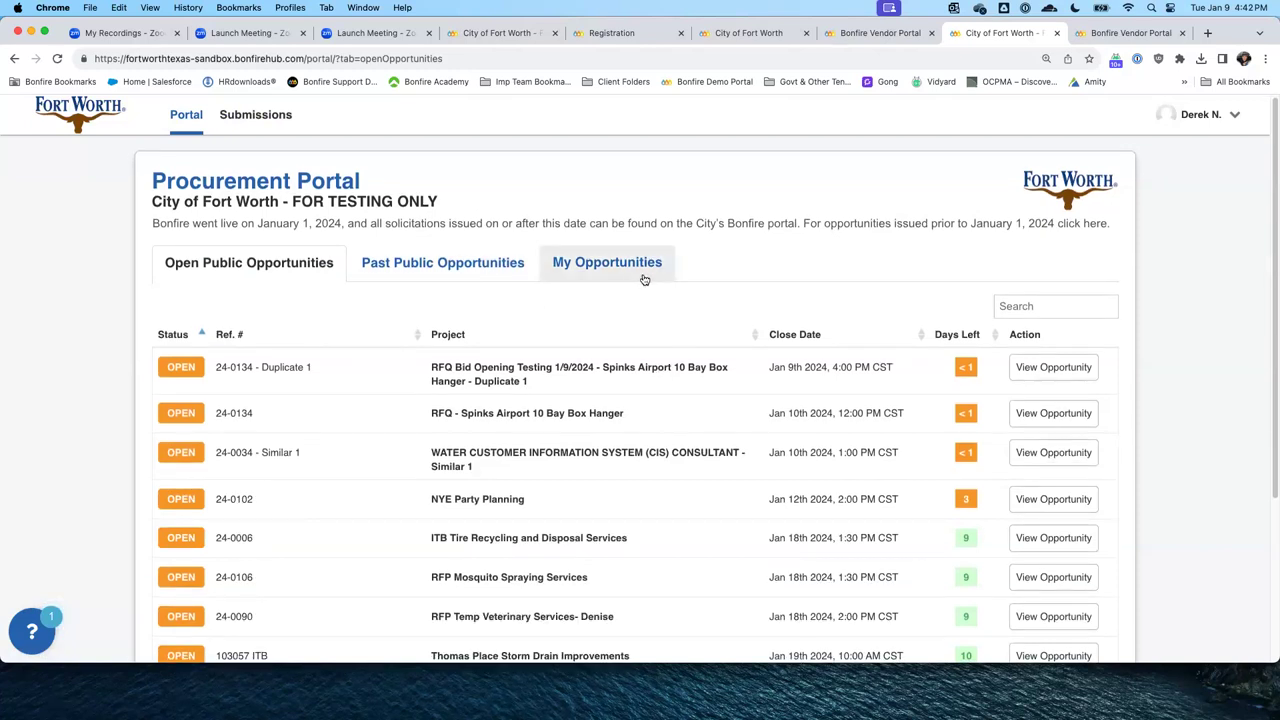
click(607, 263)
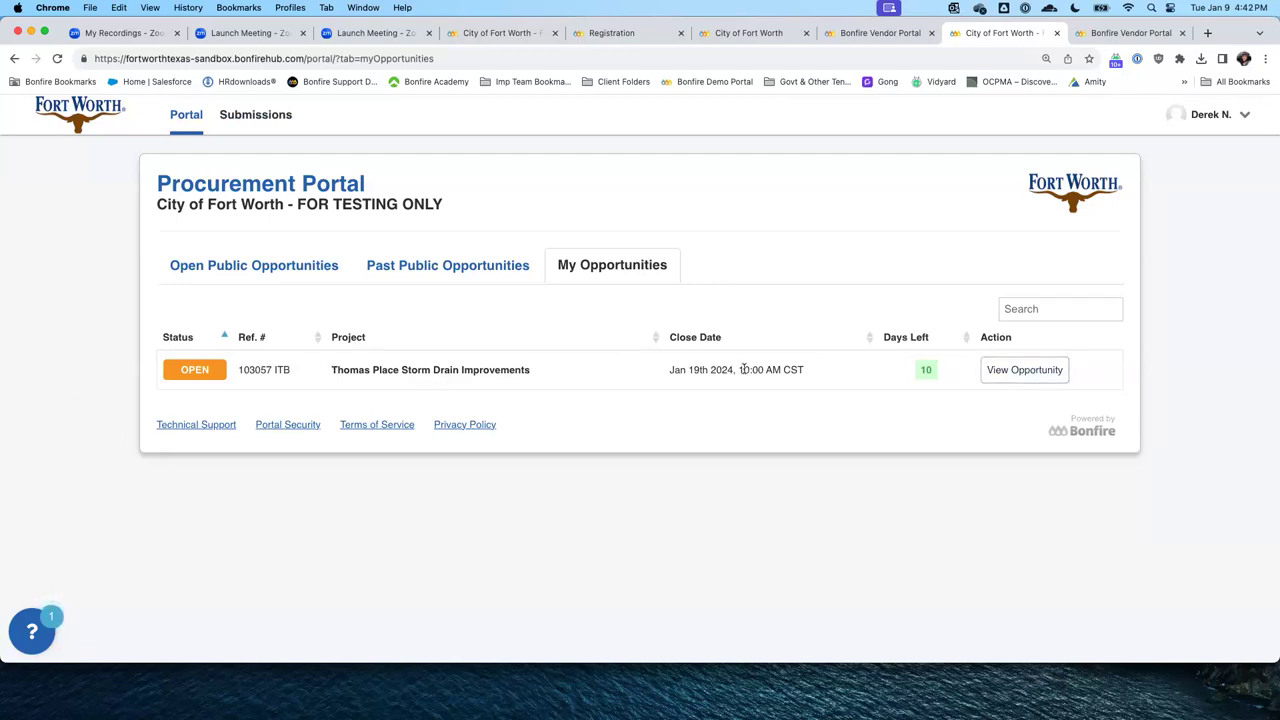
click(257, 272)
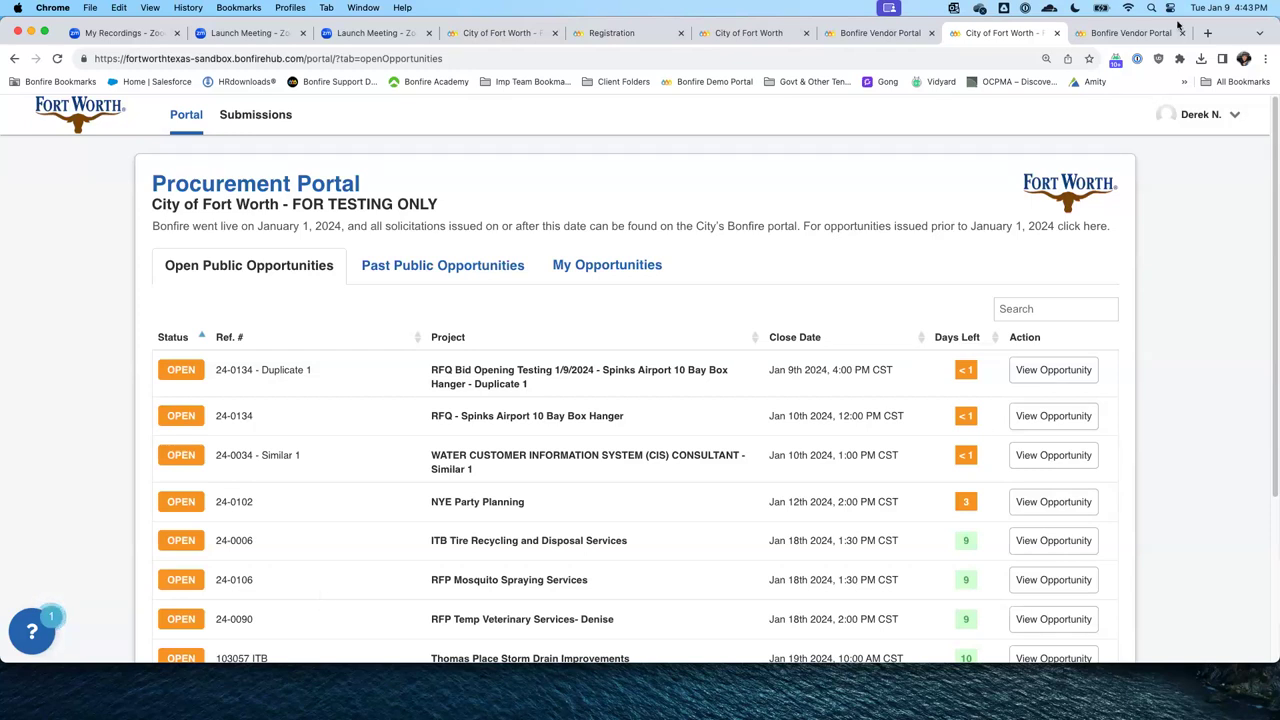
In a new tab, load fortworthtexas.bonfirehub.com, dropping '-sandbox' from the suggested address
click(1207, 33)
text(f)
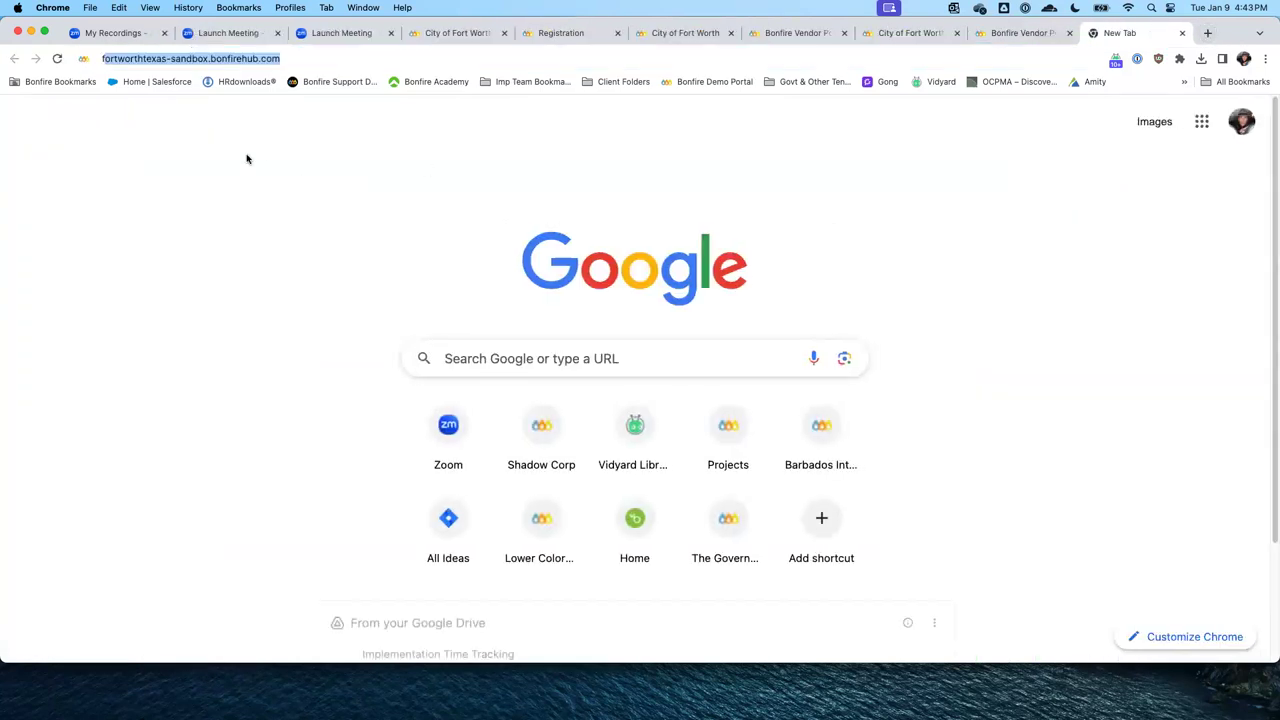
text(ort)
key(Right)
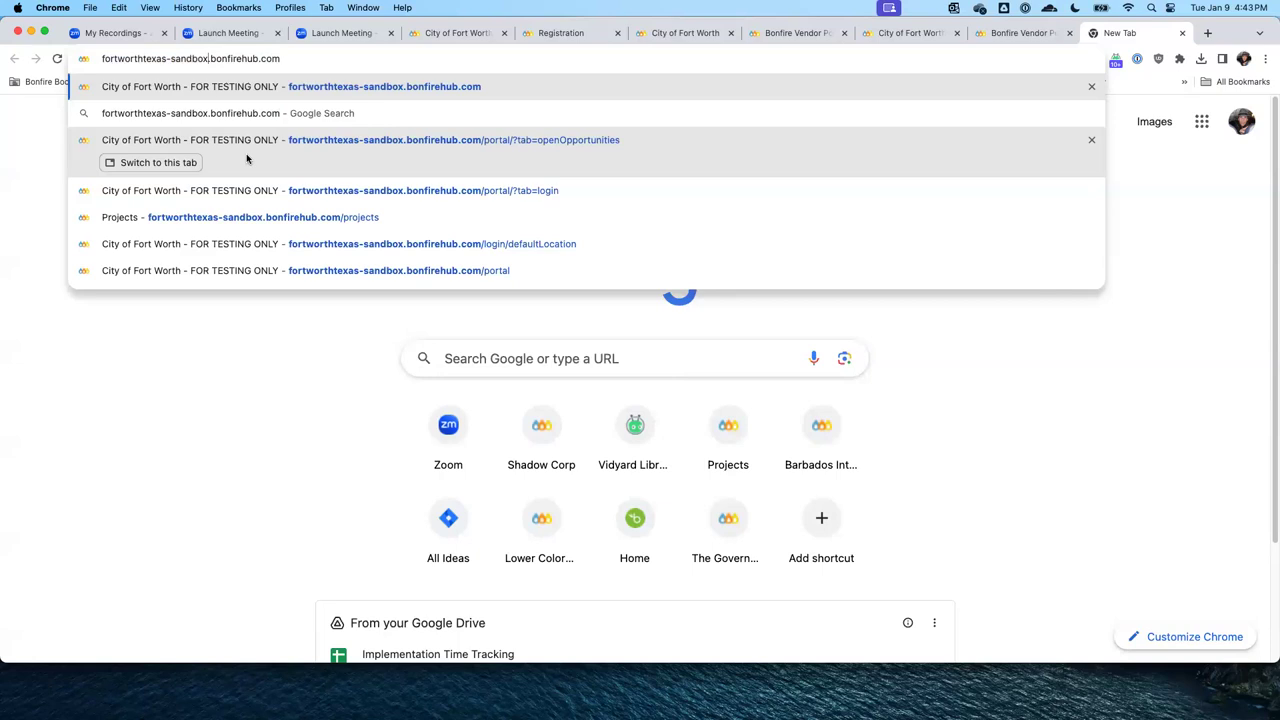
key(BackSpace)
key(BackSpace)
key(BackSpace)
key(BackSpace)
key(BackSpace)
key(BackSpace)
key(BackSpace)
key(BackSpace)
key(BackSpace)
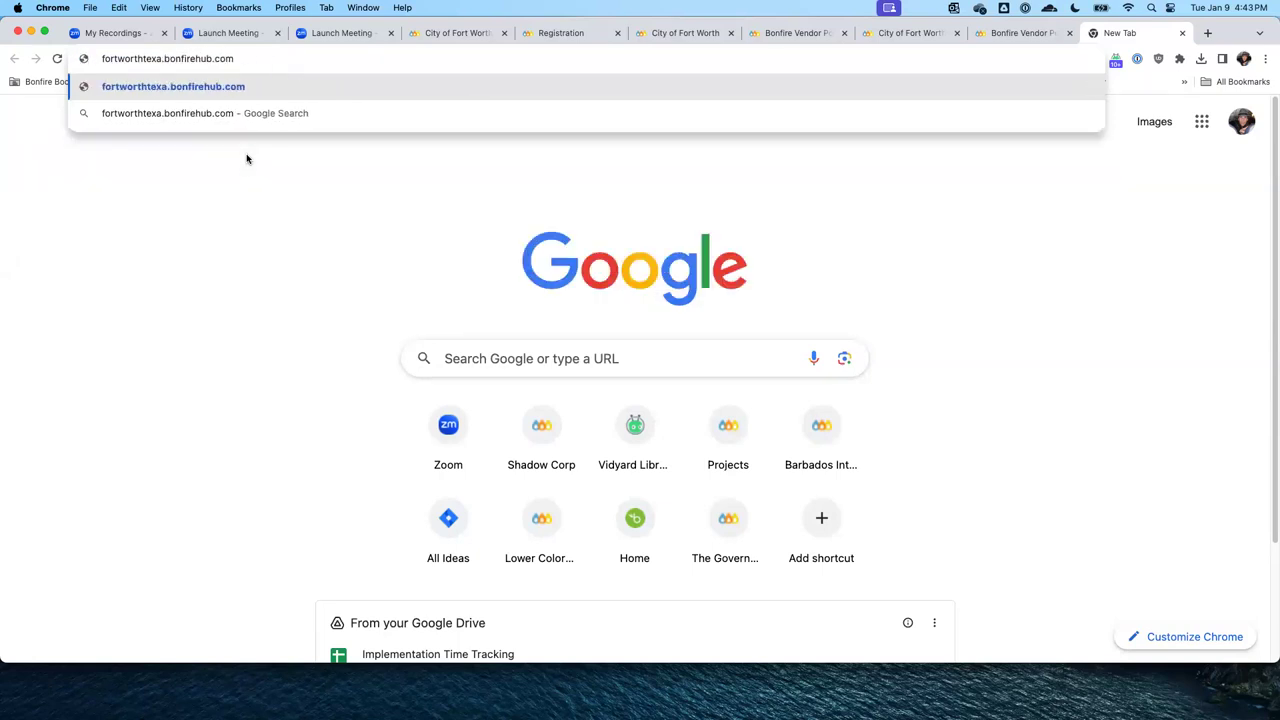
text(s.)
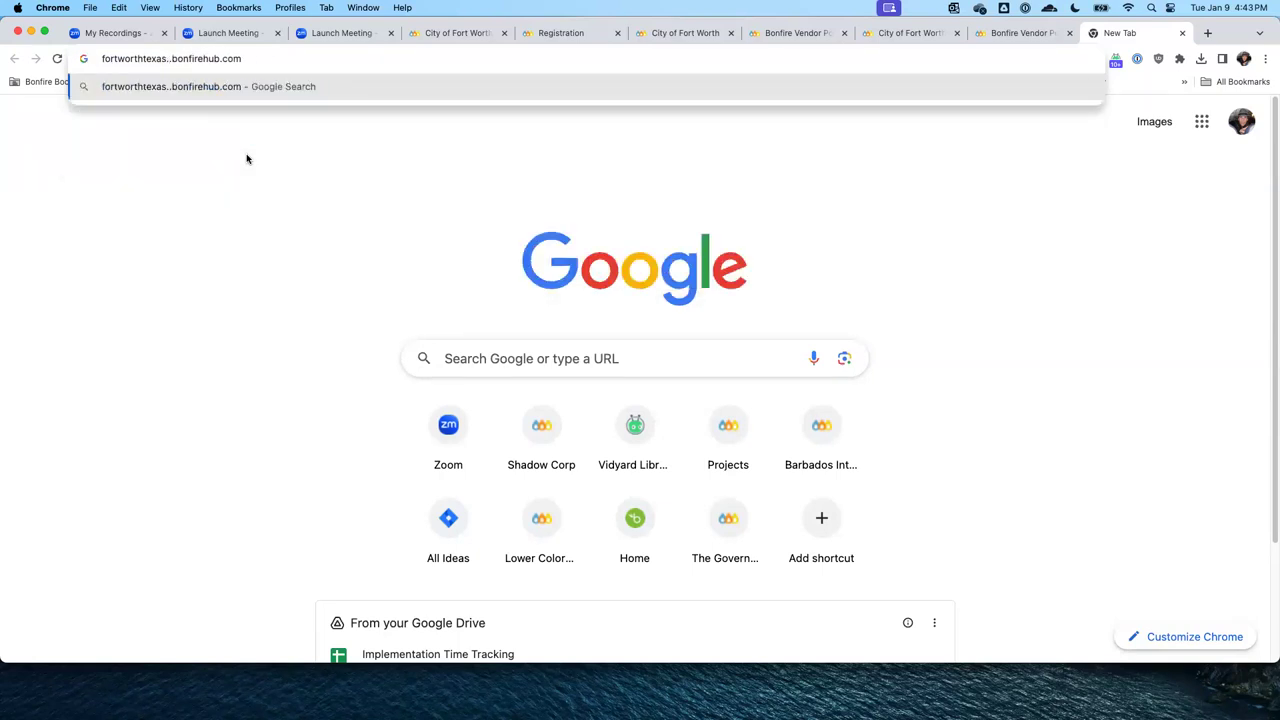
key(BackSpace)
key(Return)
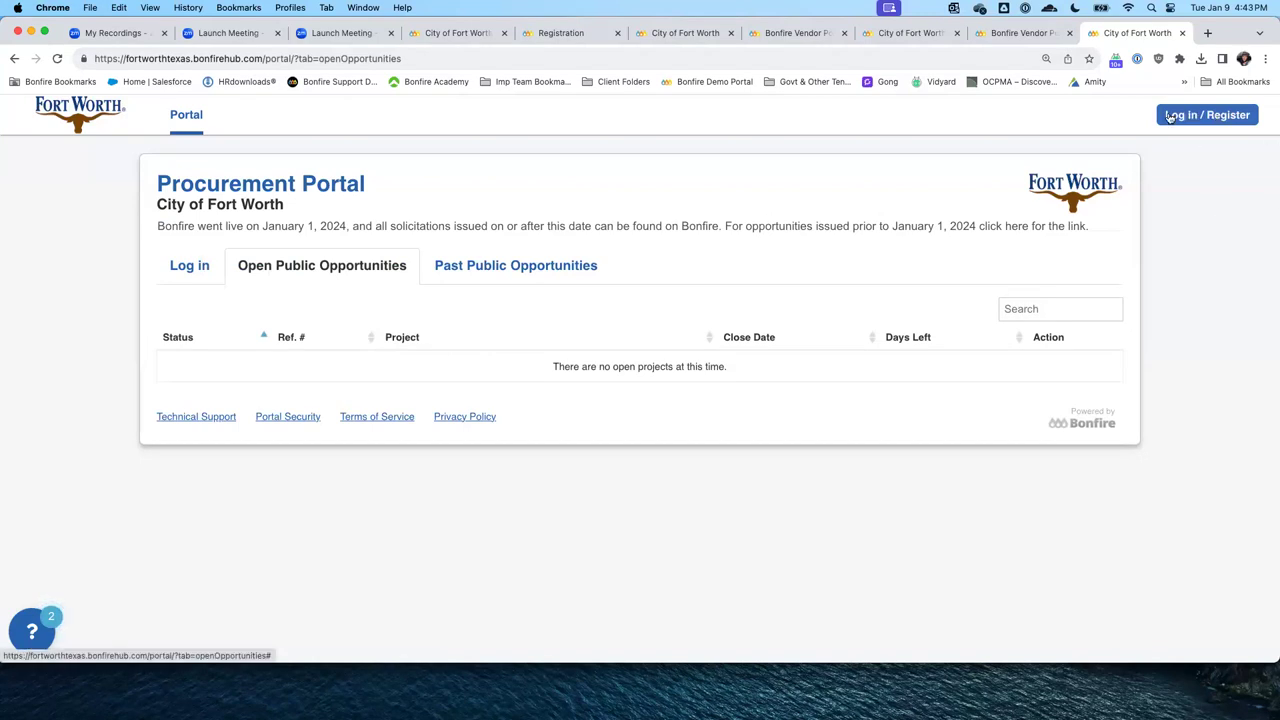
On the Log in tab, start a free Bonfire vendor account and focus Organization Name
click(189, 265)
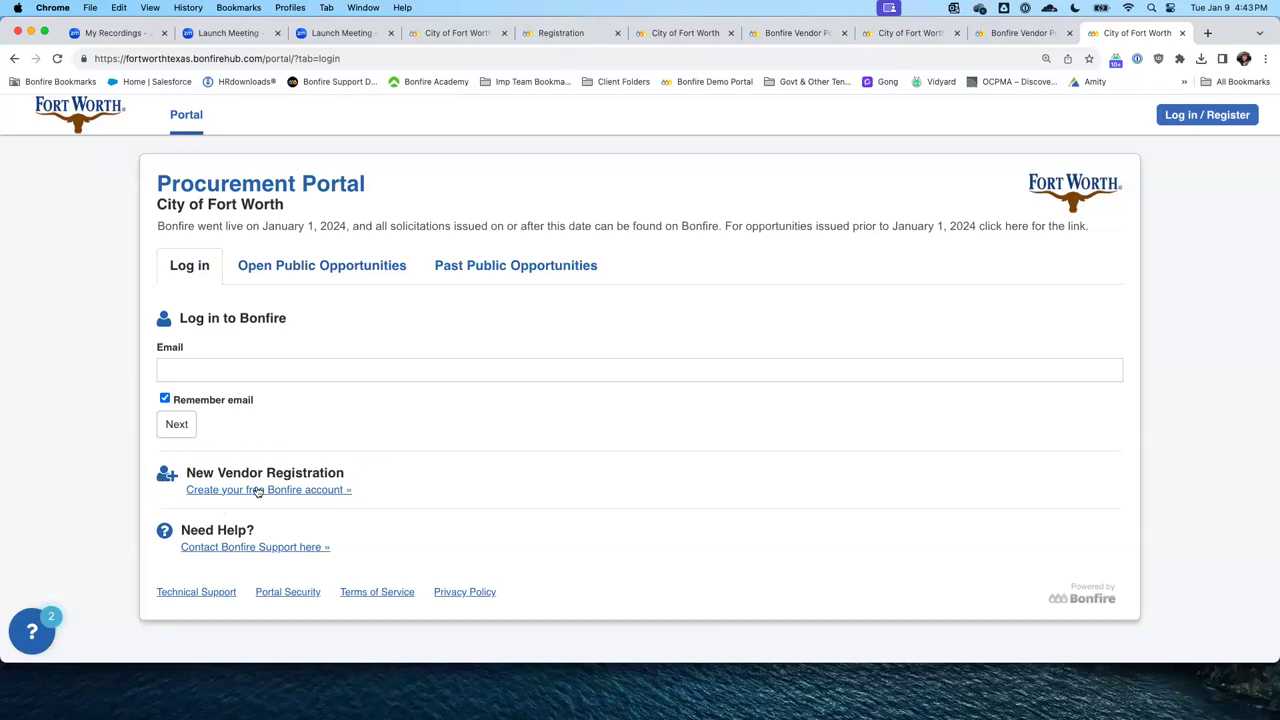
click(257, 490)
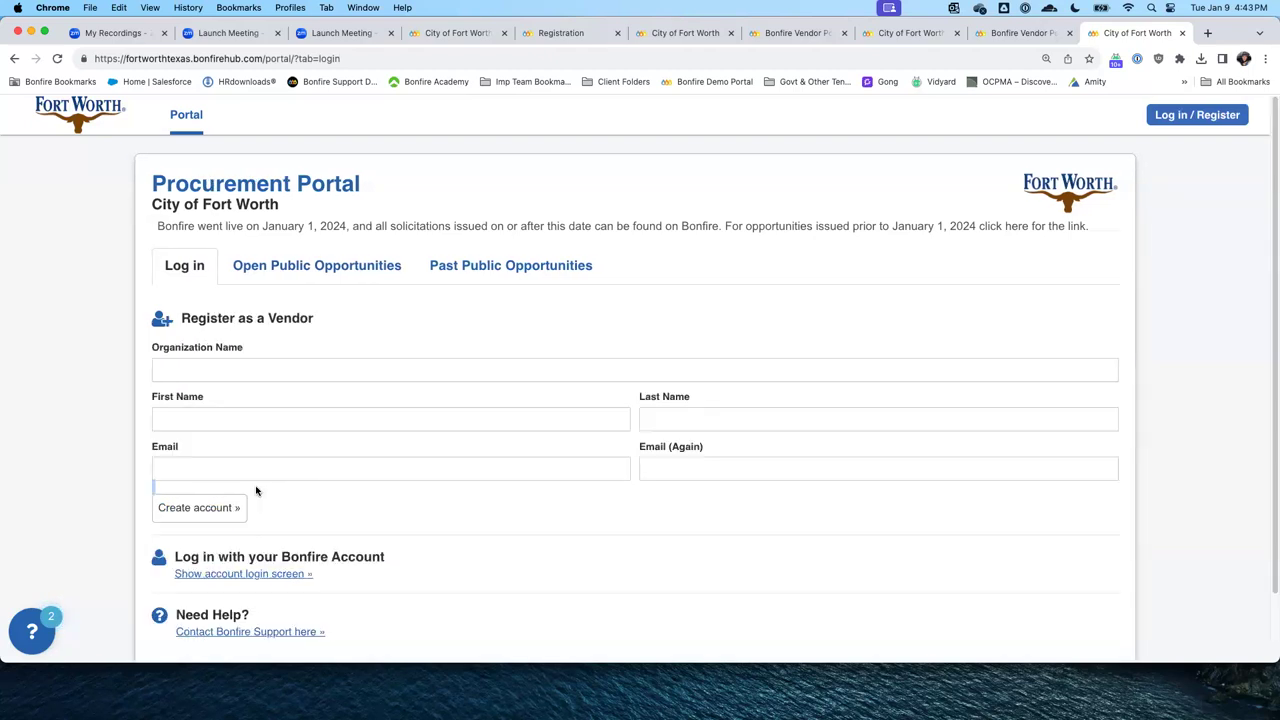
click(194, 369)
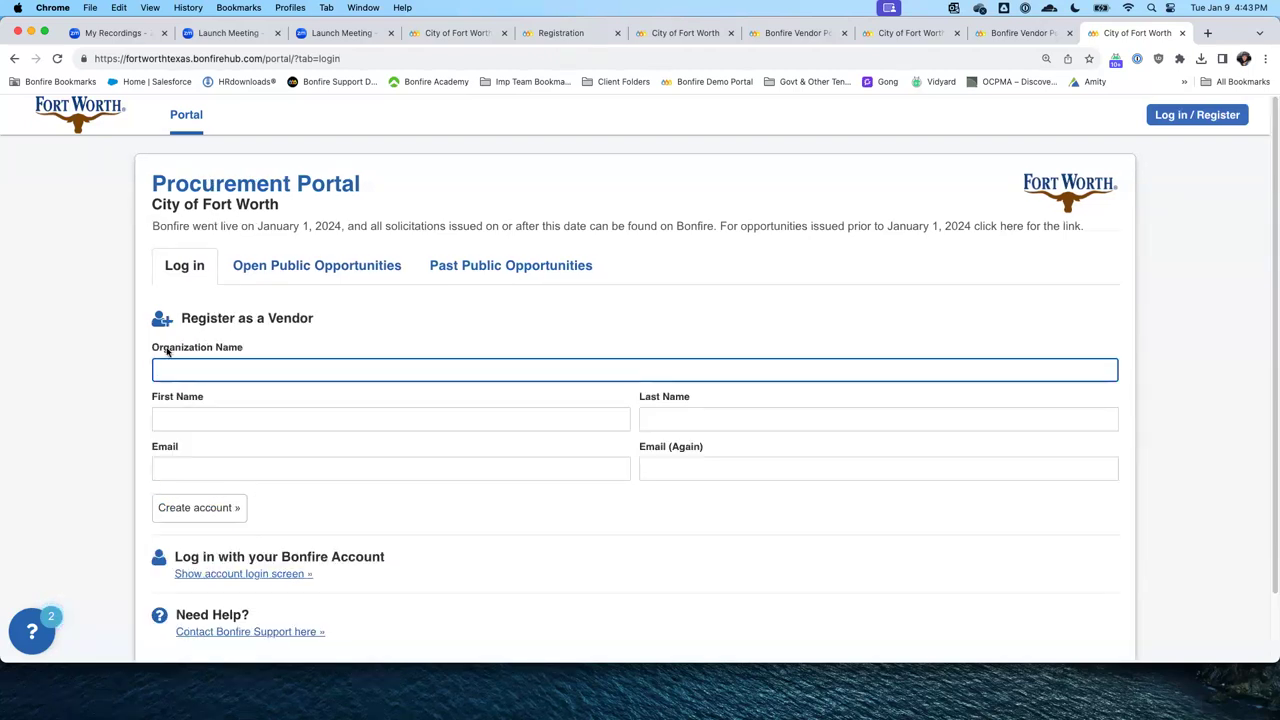
Show vendor registration in the Log in / Register overlay, then hide the overlay
click(1211, 124)
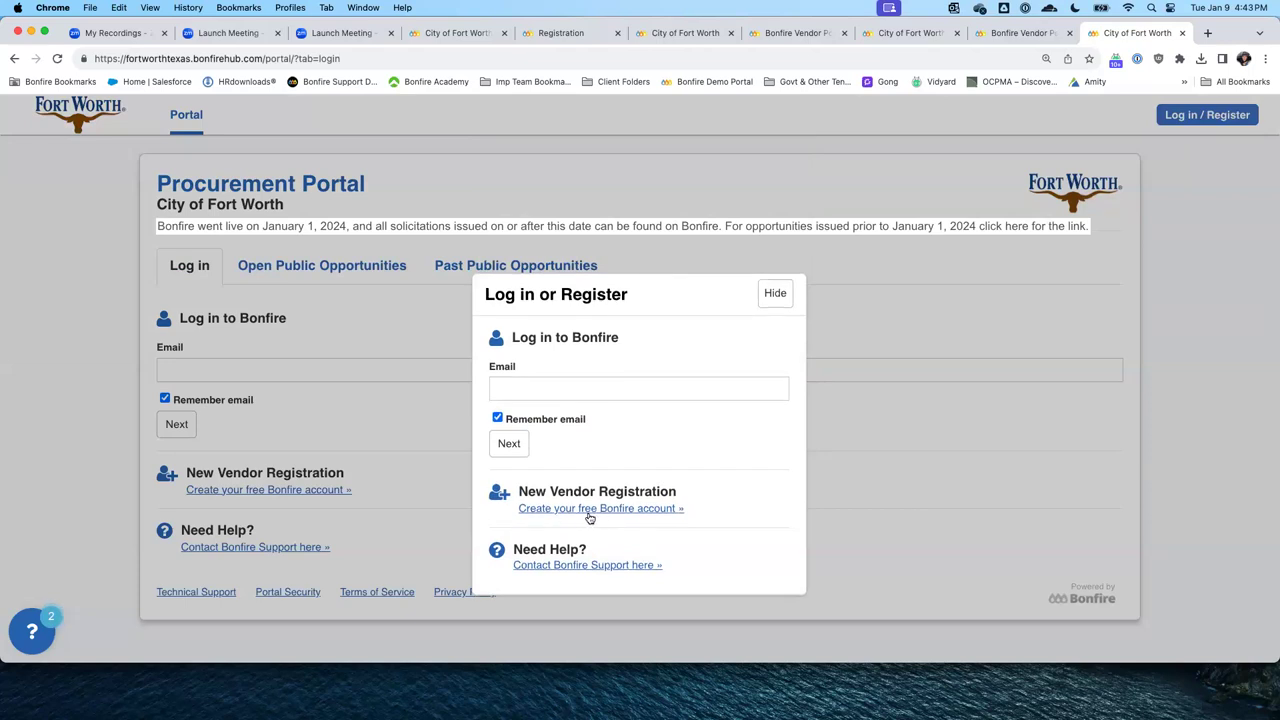
click(570, 510)
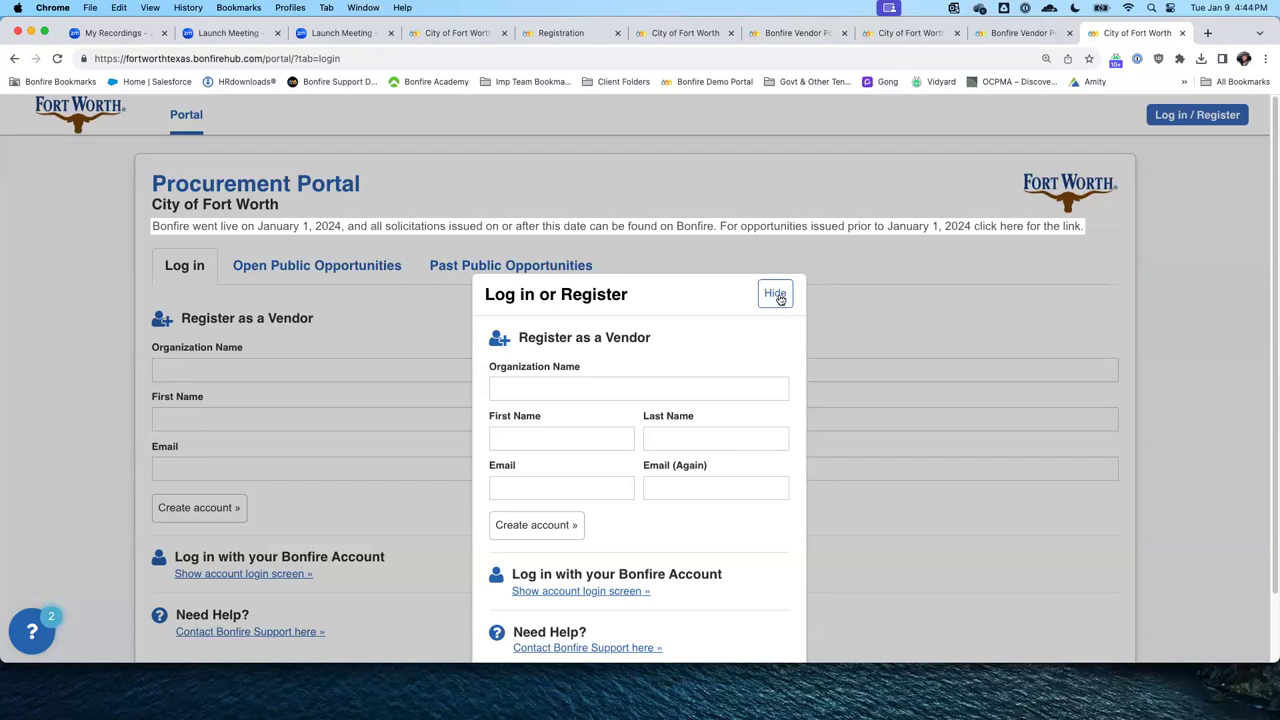
click(776, 295)
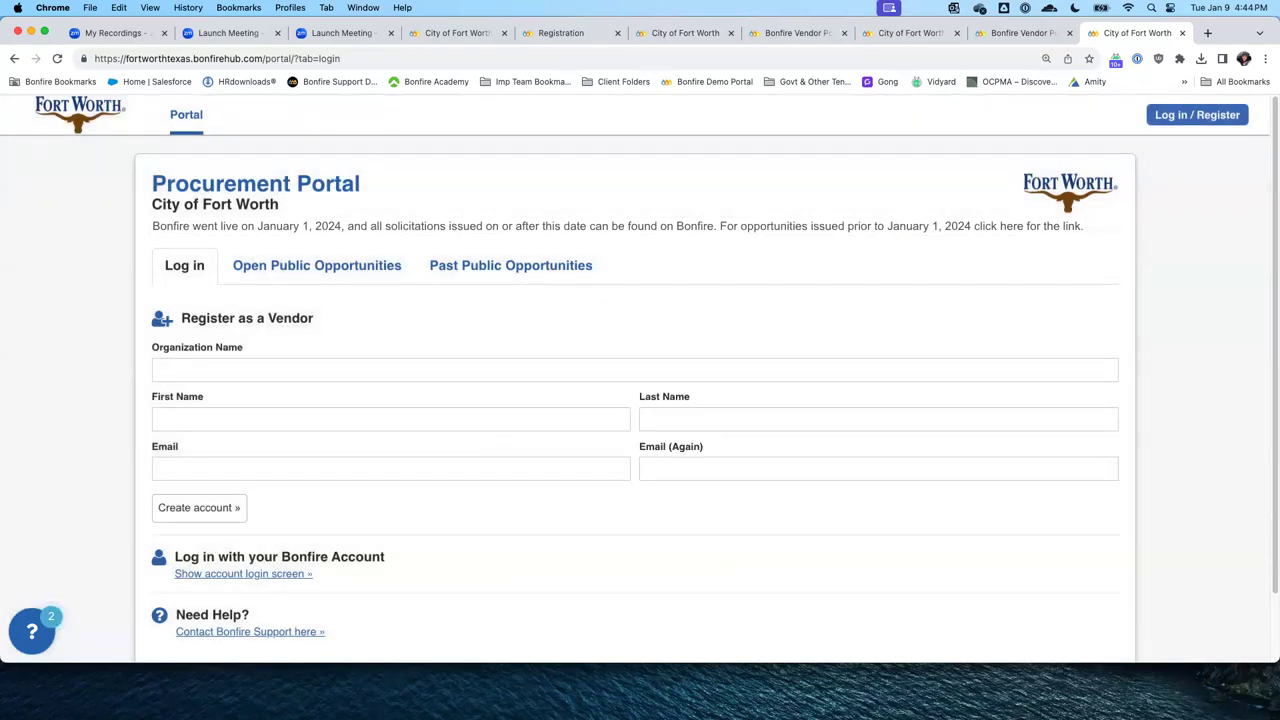
click(1000, 226)
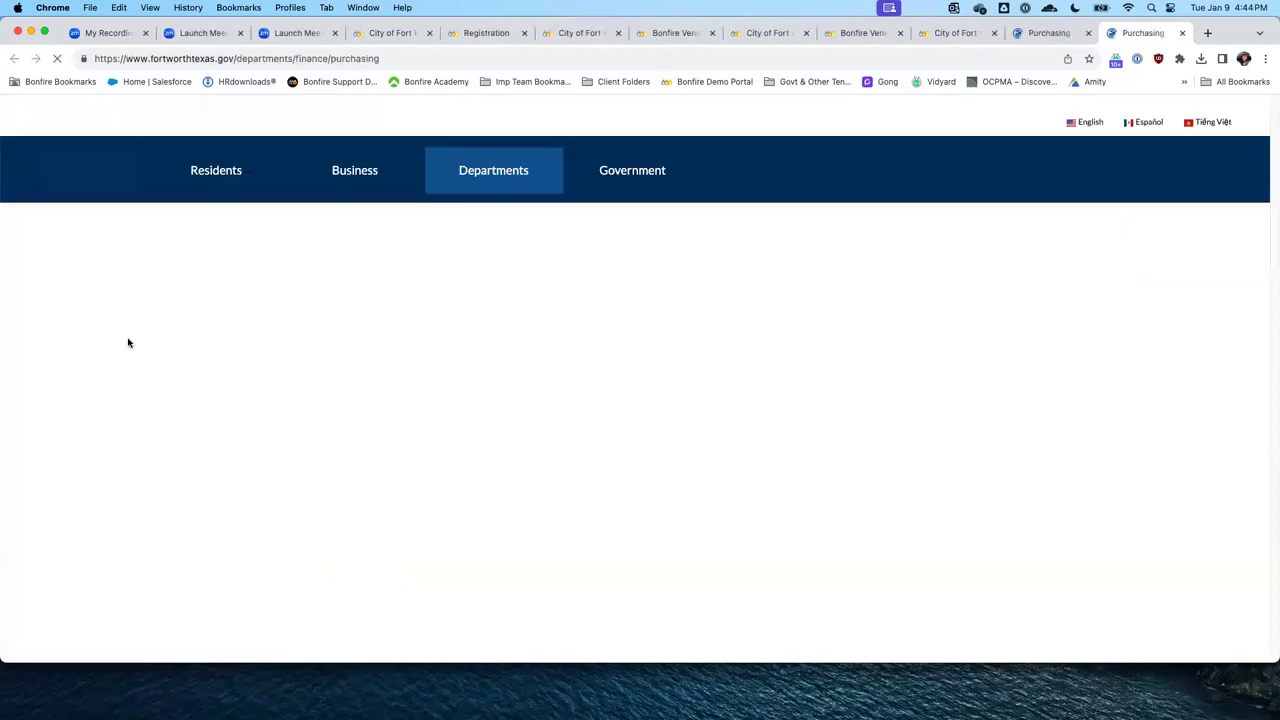
Scroll through the city's Purchasing page on the Bonfire move and Bids & Requests, then back up
mouse_move(625, 178)
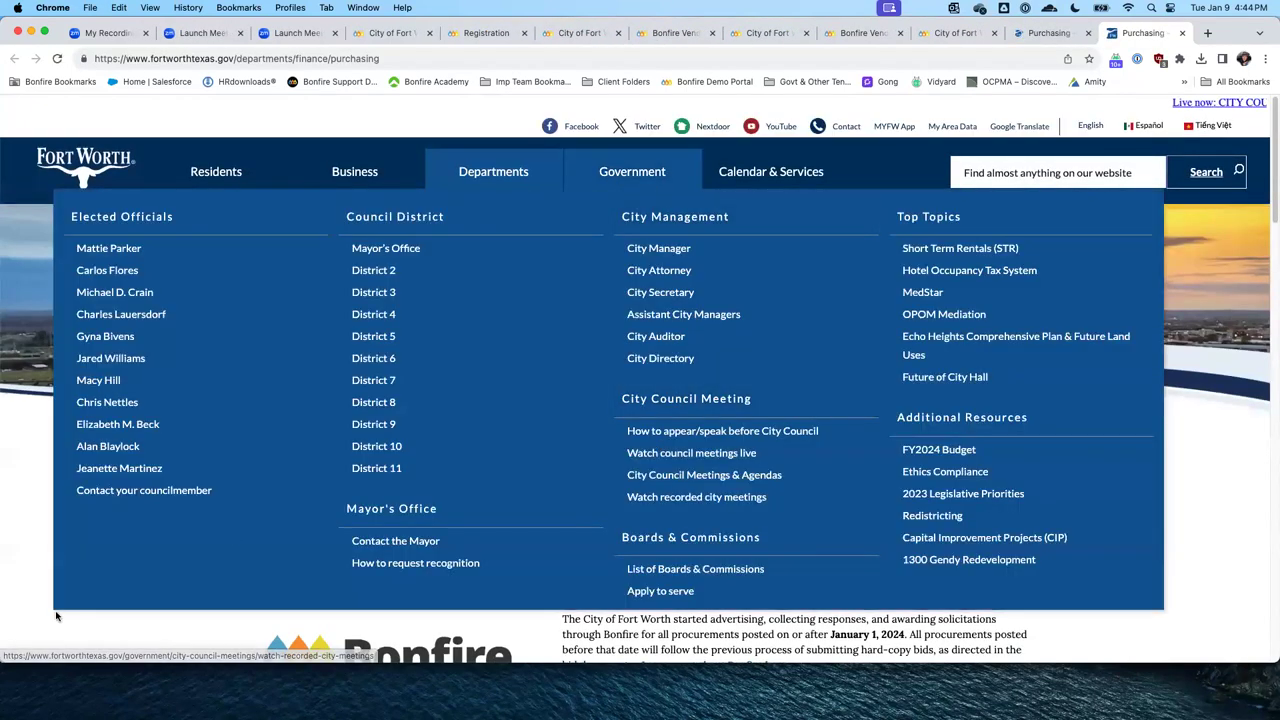
scroll(396, 467, down, 3)
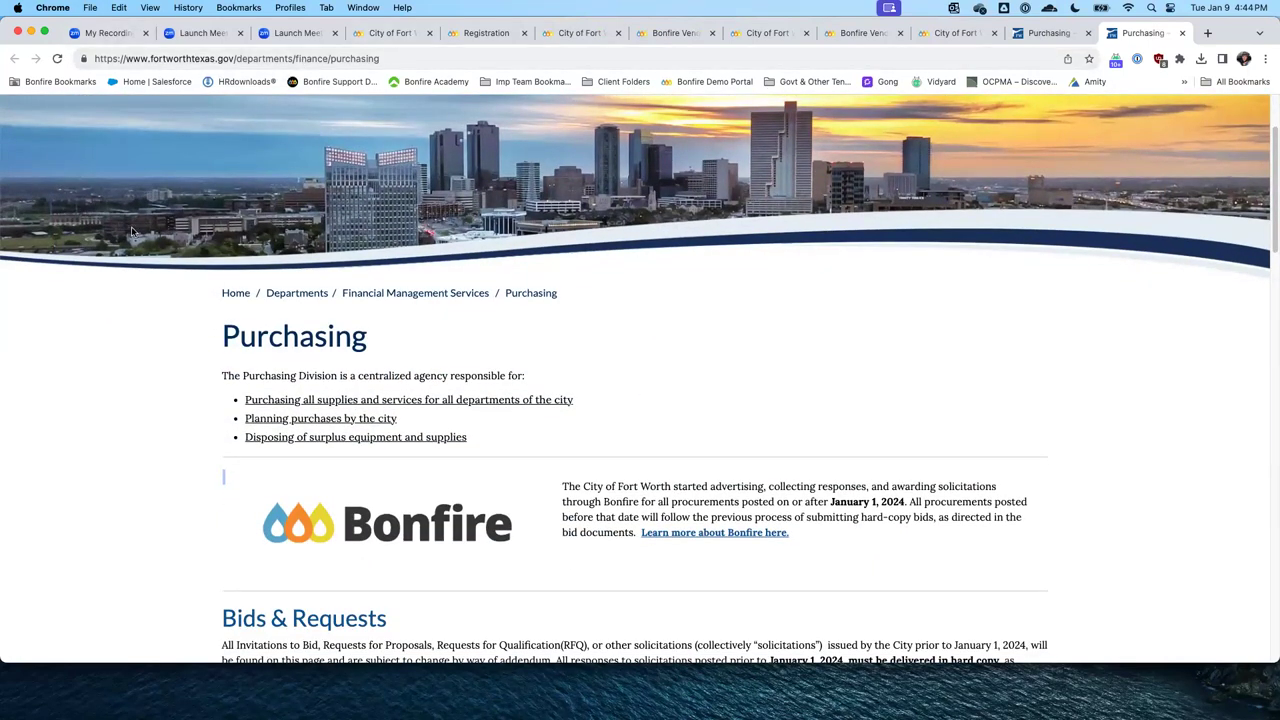
scroll(580, 436, down, 4)
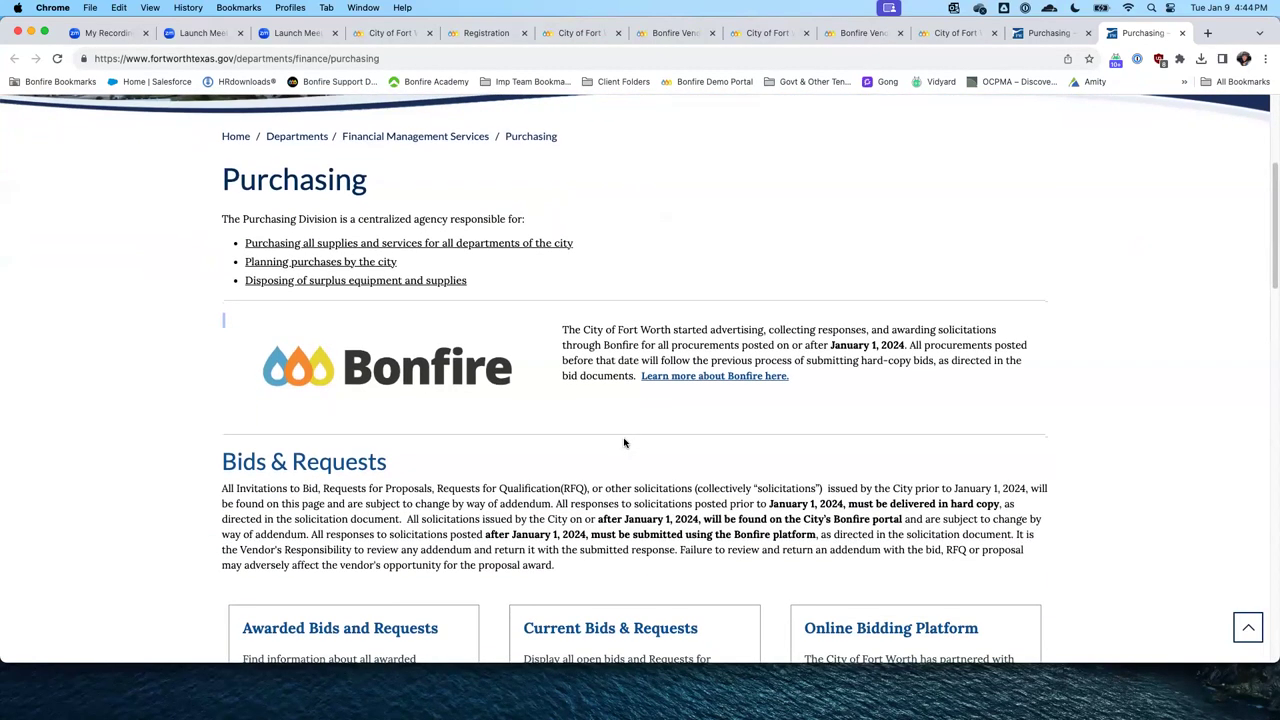
scroll(624, 443, down, 3)
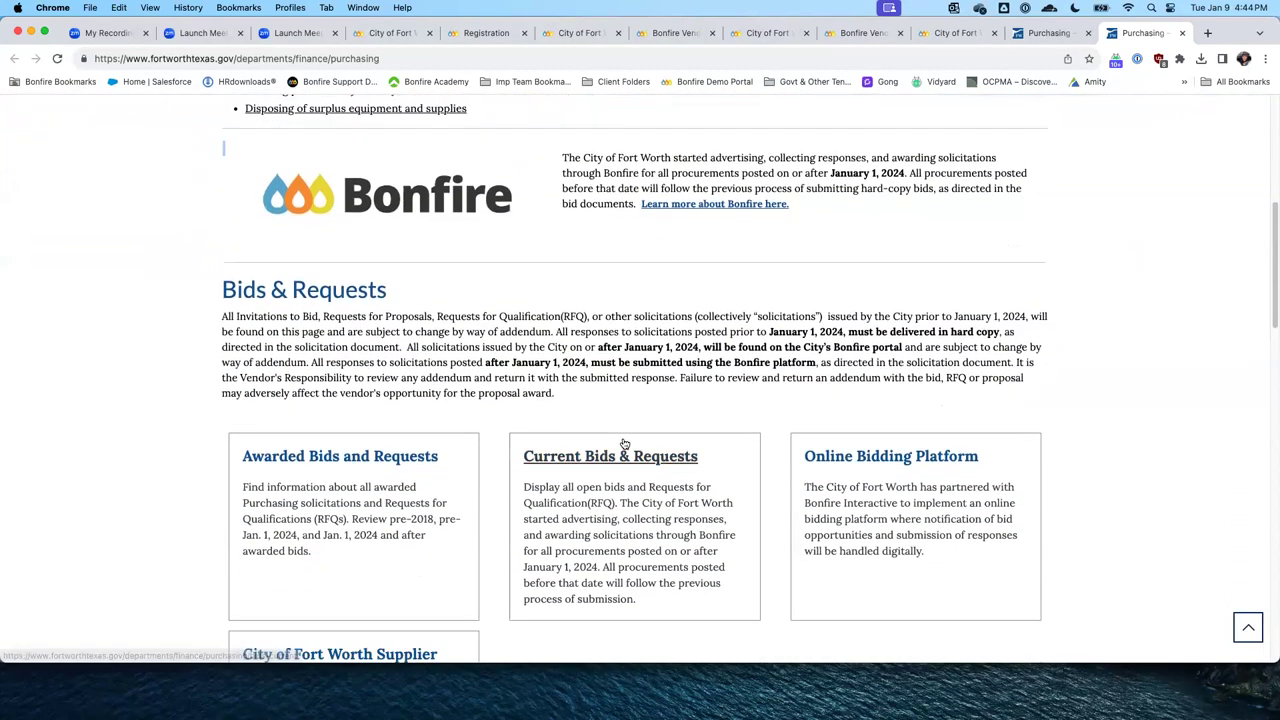
scroll(636, 423, up, 10)
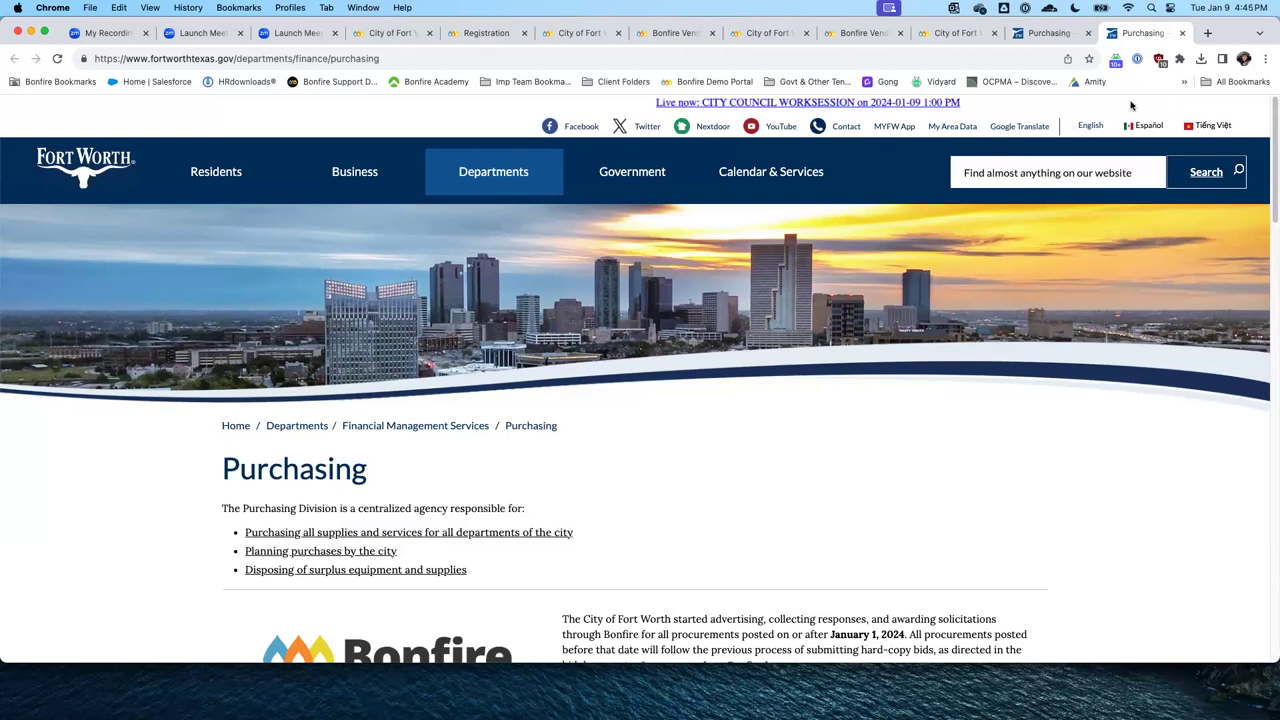
Return to the Bonfire tab's empty Open Public Opportunities list and close the duplicate Purchasing tab
click(957, 34)
click(285, 267)
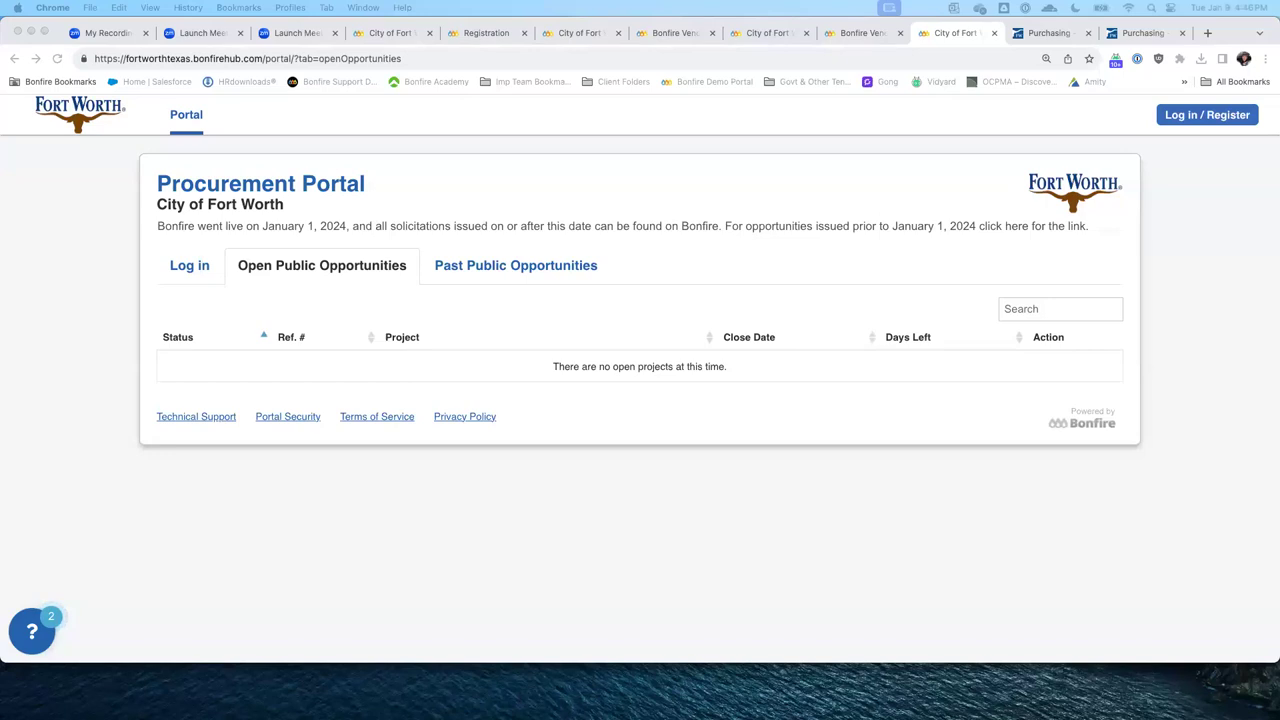
mouse_move(3, 668)
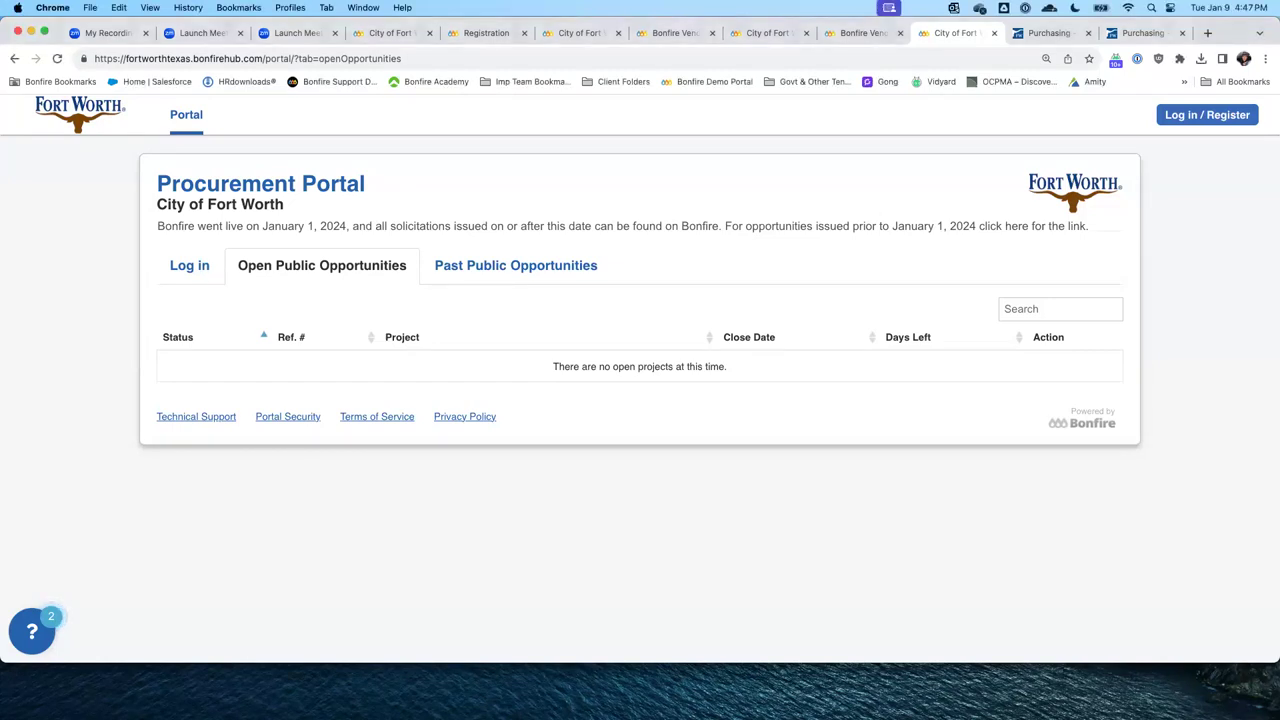
click(1088, 33)
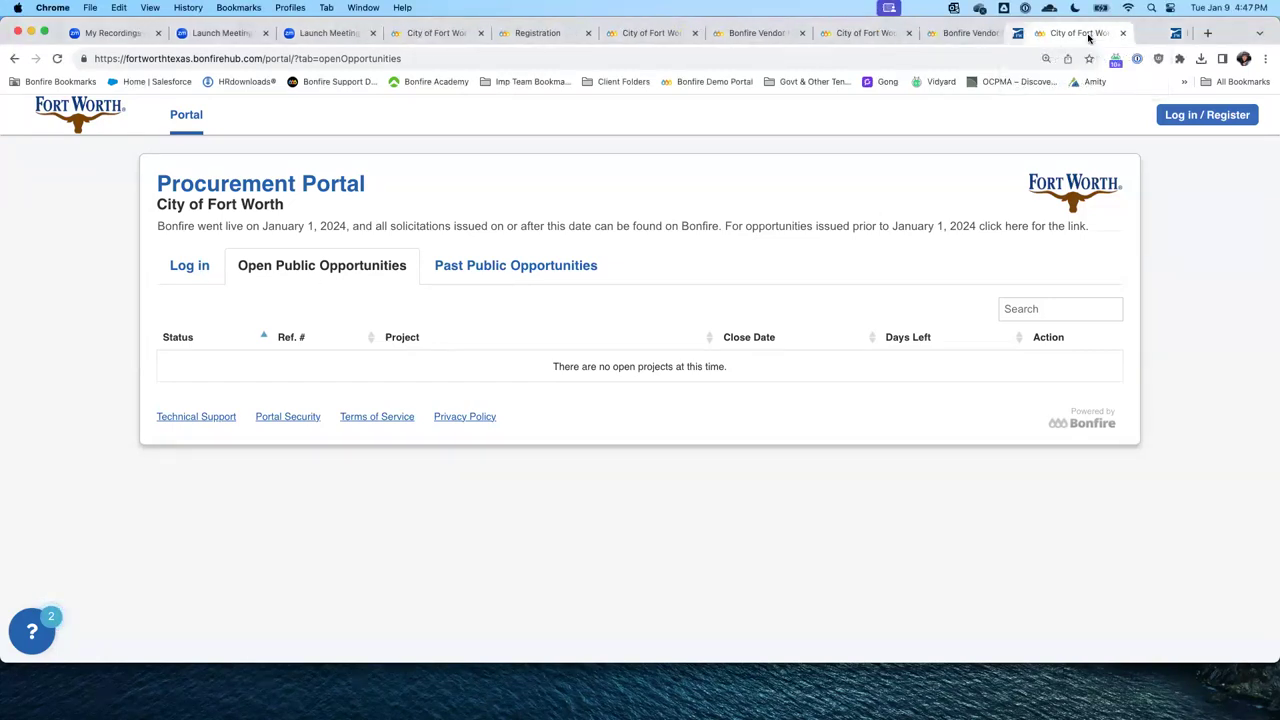